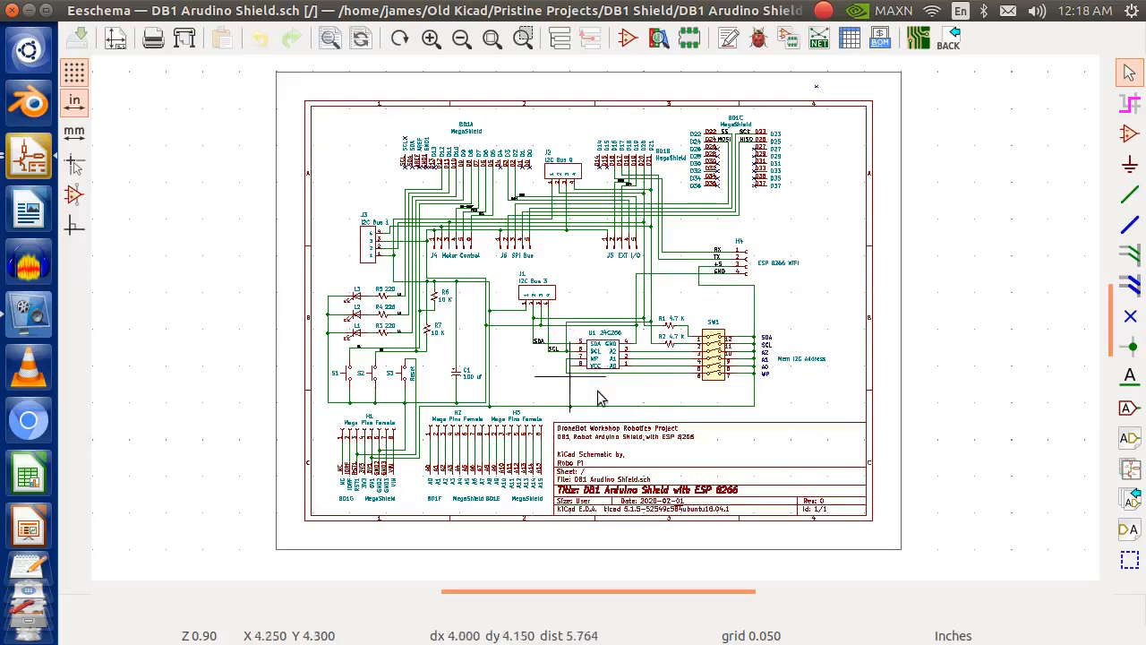
- Examine the 24C256 memory chip U1, pull-up resistors R1 and R2, and address switch SW1 in the schematic
{"action": "scroll", "coordinate": [659, 371], "scroll_direction": "up", "scroll_amount": 6}
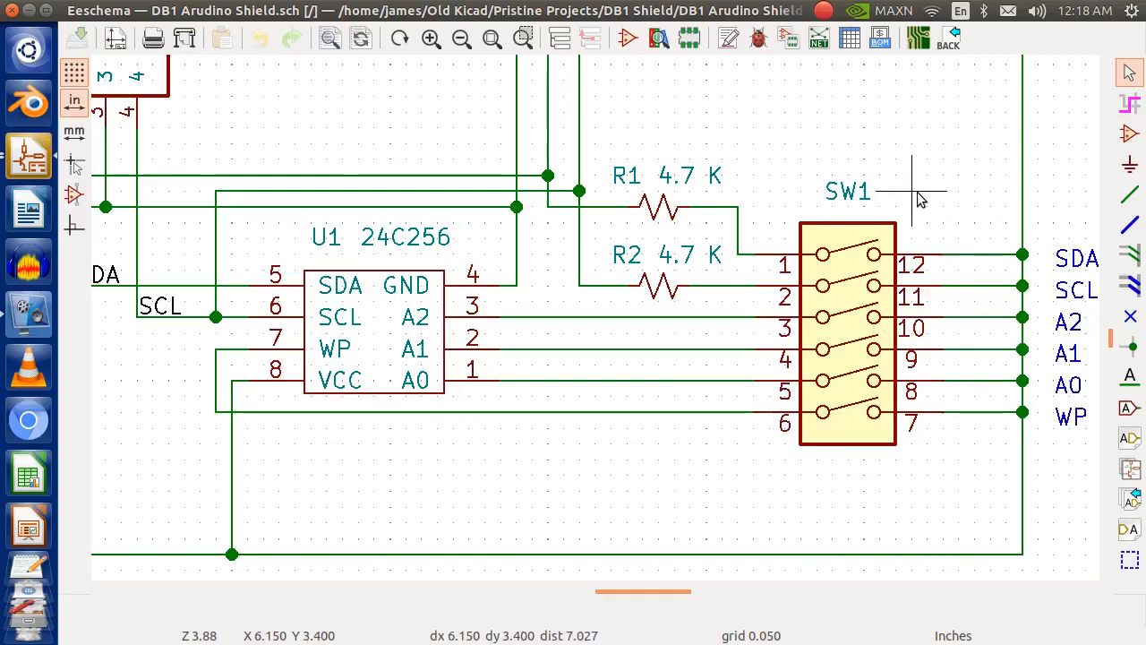
{"action": "scroll", "coordinate": [673, 242], "scroll_direction": "down", "scroll_amount": 1}
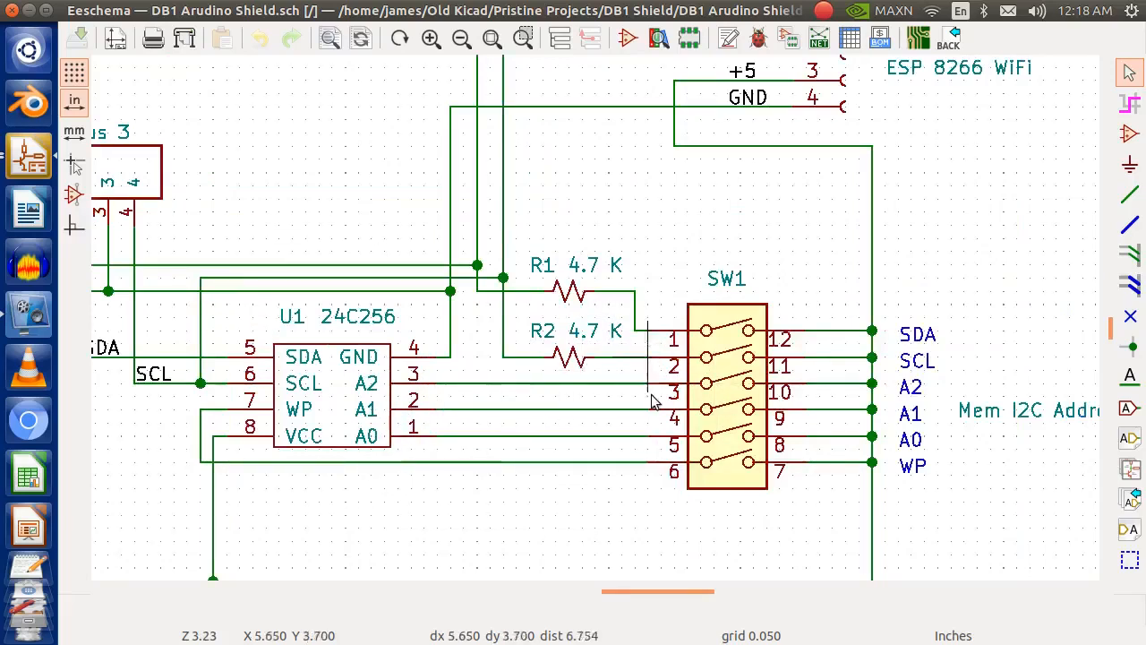
{"action": "scroll", "coordinate": [632, 474], "scroll_direction": "down", "scroll_amount": 1}
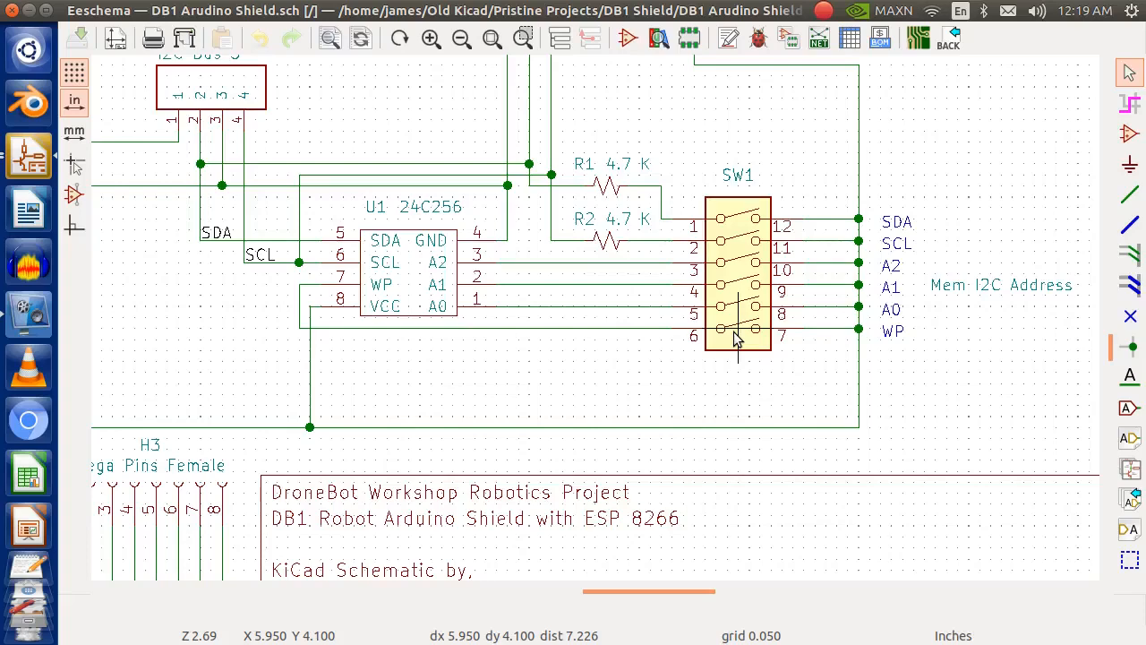
{"action": "scroll", "coordinate": [747, 289], "scroll_direction": "down", "scroll_amount": 1}
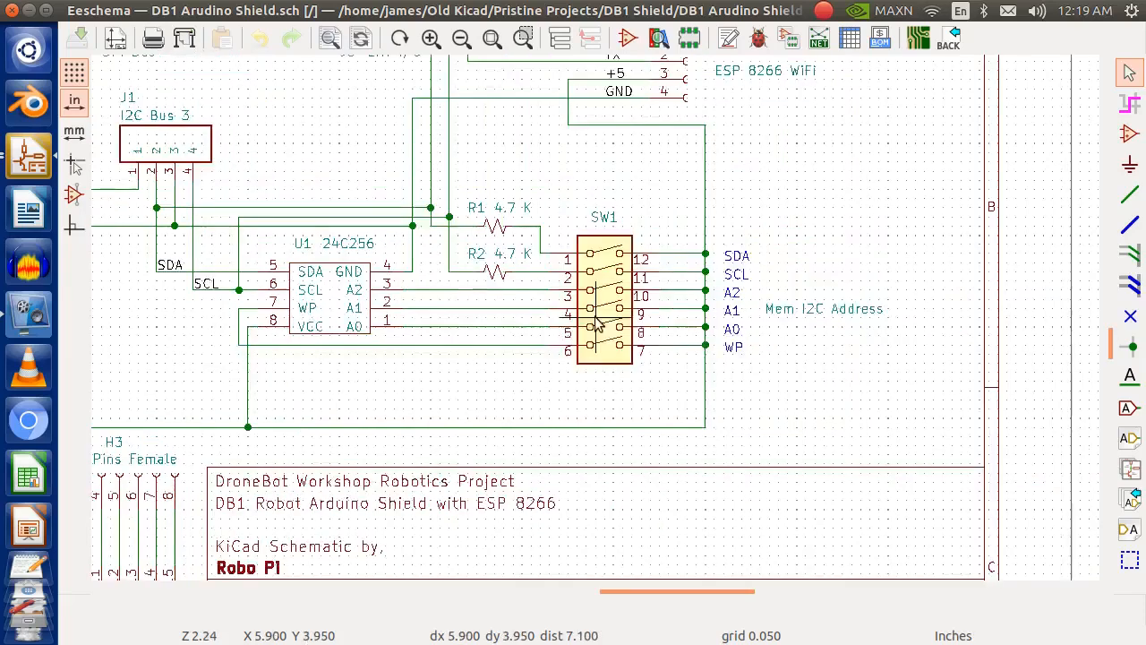
{"action": "scroll", "coordinate": [363, 278], "scroll_direction": "down", "scroll_amount": 1}
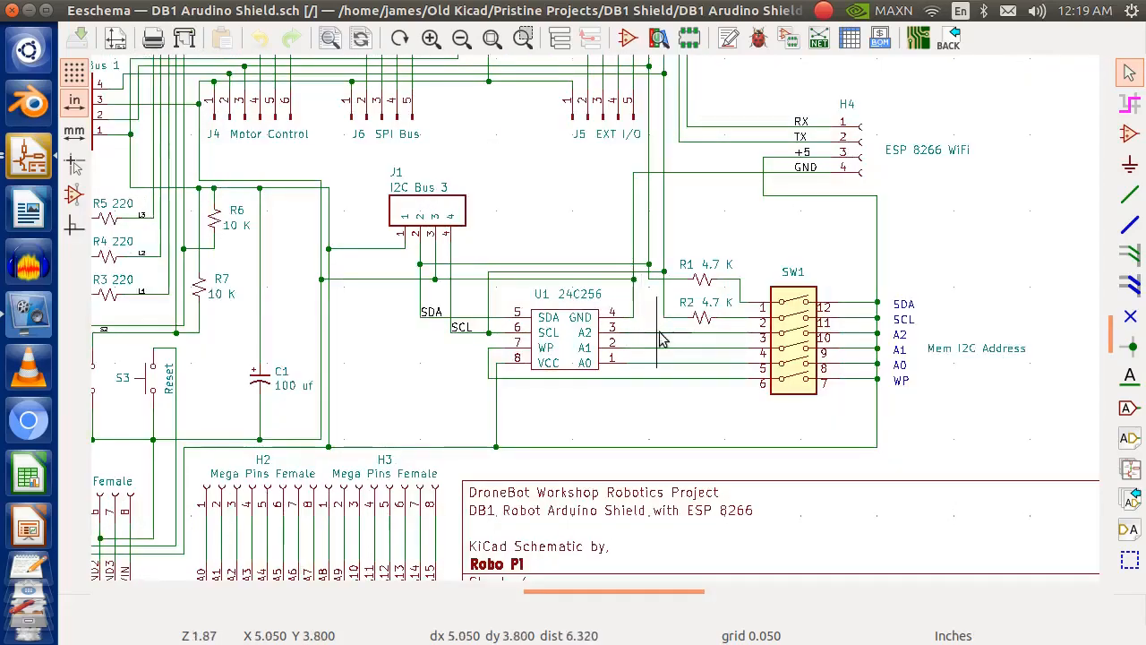
{"action": "scroll", "coordinate": [661, 338], "scroll_direction": "down", "scroll_amount": 4}
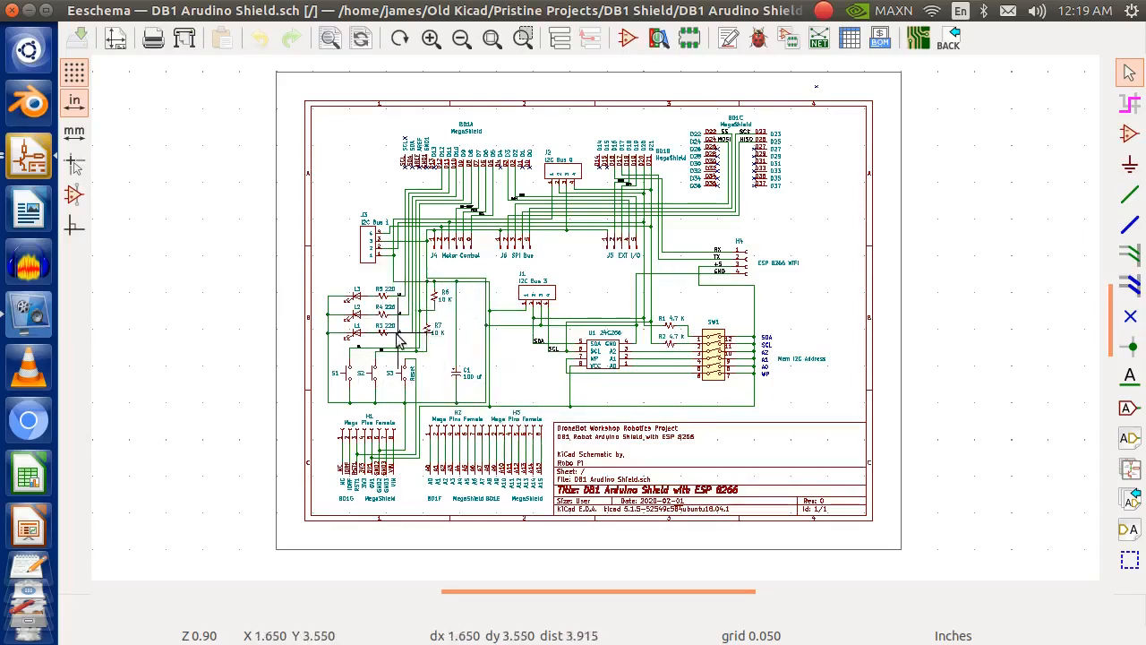
- Examine the LED circuits L1 to L3, switches S1 to S3, resistors R6 and R7, and capacitor C1 in the schematic
{"action": "scroll", "coordinate": [411, 351], "scroll_direction": "up", "scroll_amount": 4}
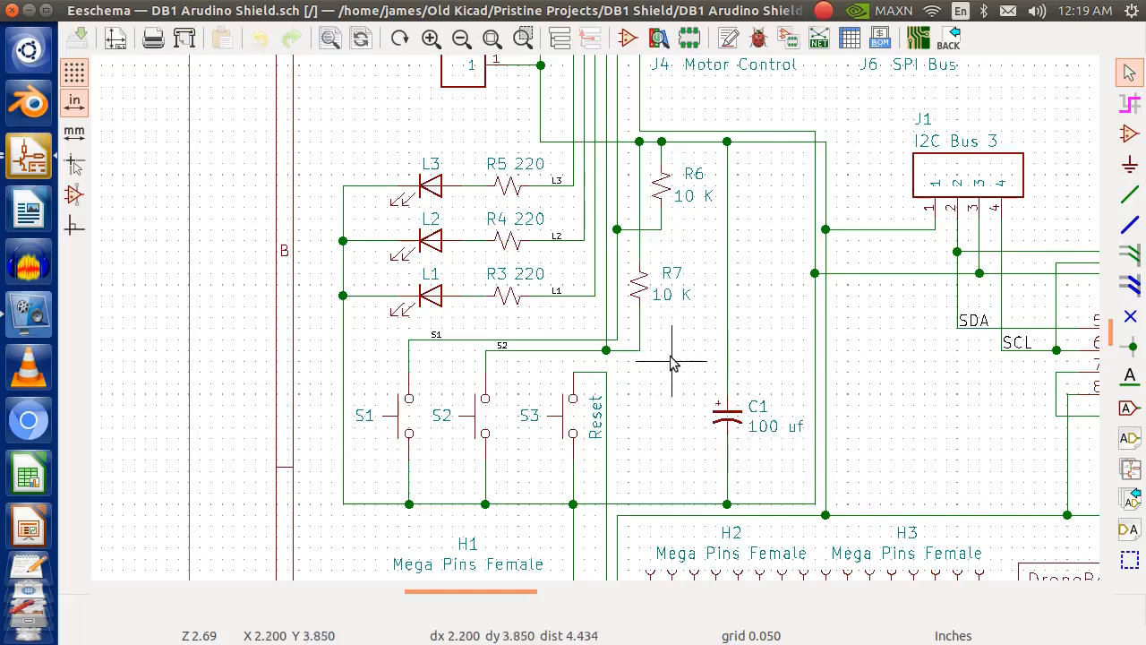
{"action": "scroll", "coordinate": [685, 324], "scroll_direction": "down", "scroll_amount": 2}
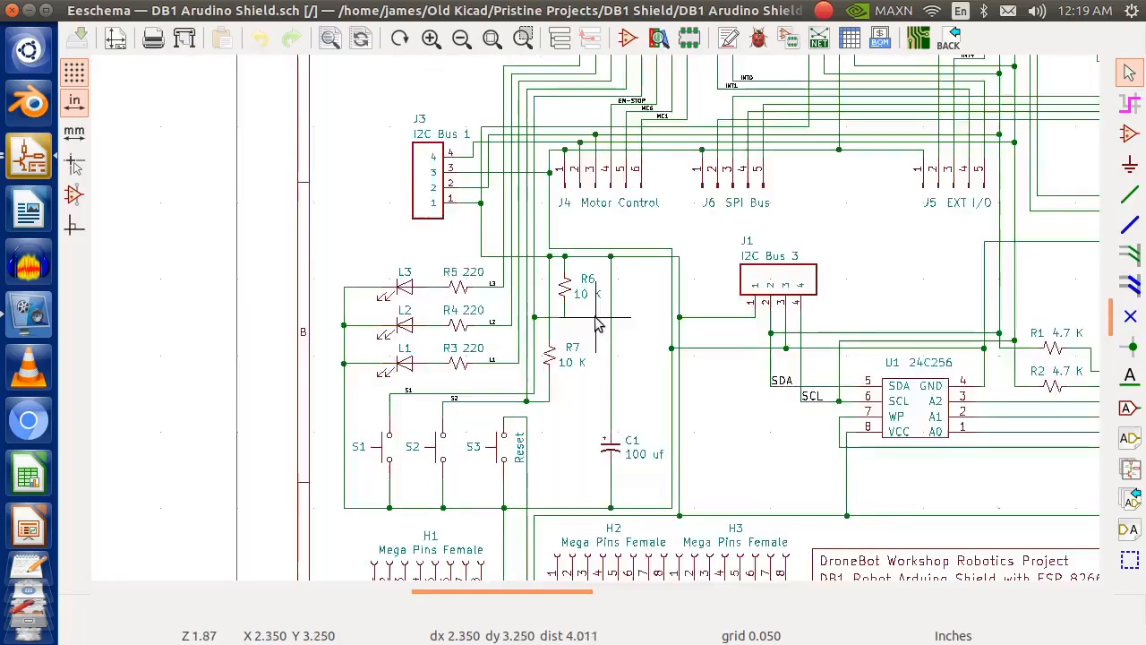
{"action": "scroll", "coordinate": [517, 315], "scroll_direction": "up", "scroll_amount": 3}
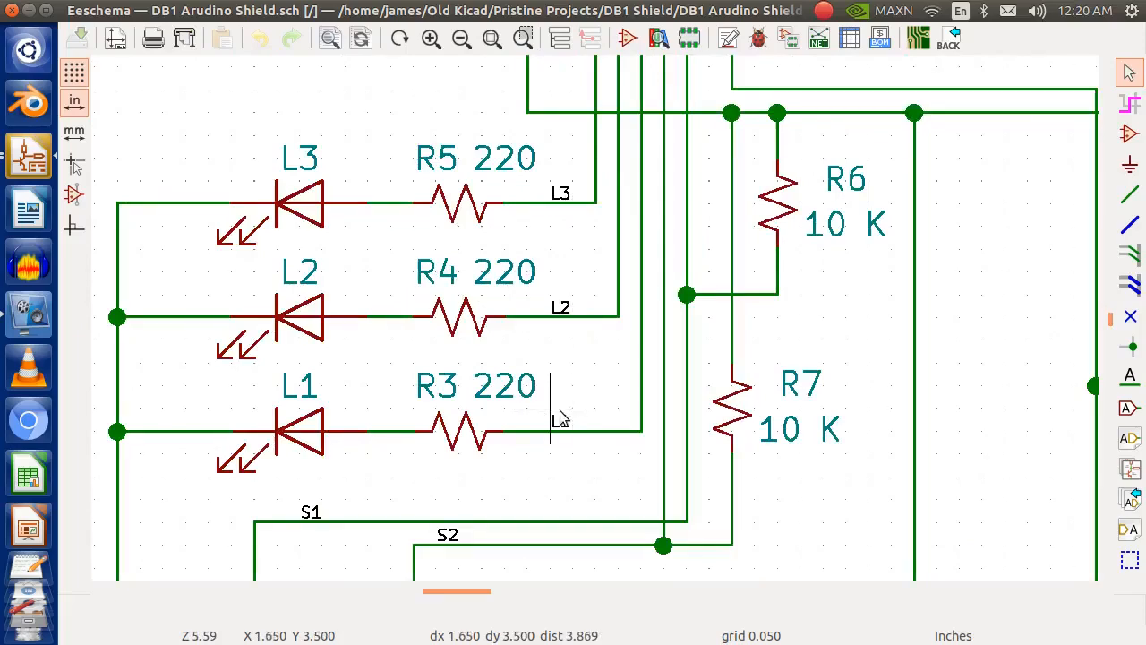
{"action": "scroll", "coordinate": [586, 376], "scroll_direction": "down", "scroll_amount": 1}
{"action": "scroll", "coordinate": [599, 322], "scroll_direction": "down", "scroll_amount": 1}
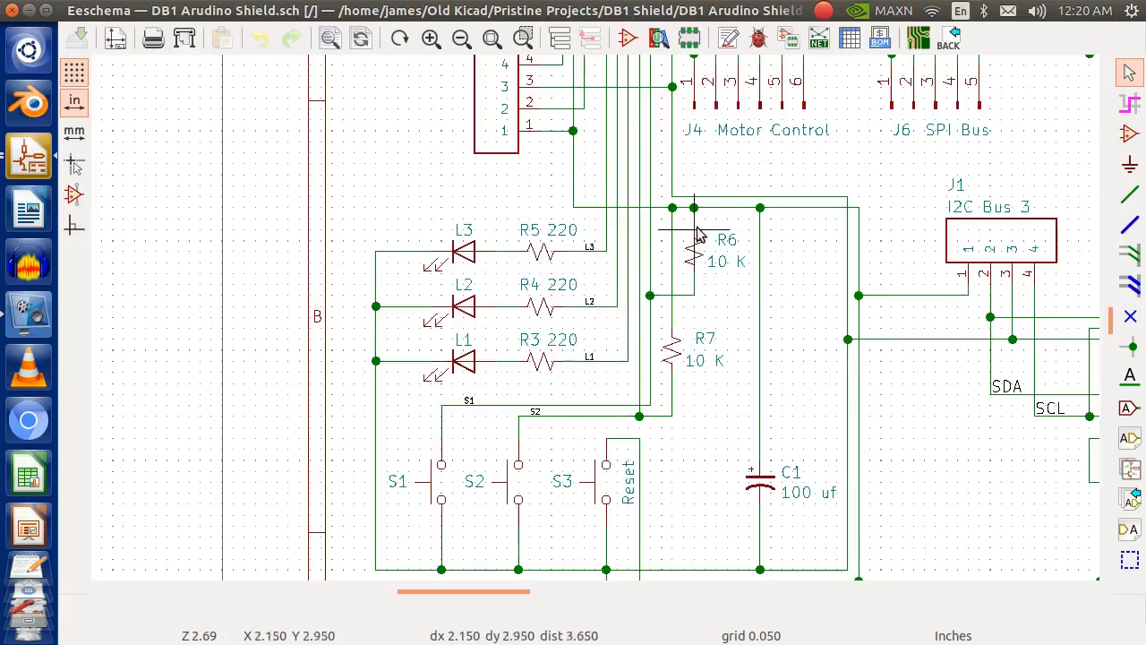
{"action": "scroll", "coordinate": [696, 238], "scroll_direction": "down", "scroll_amount": 1}
{"action": "scroll", "coordinate": [598, 327], "scroll_direction": "down", "scroll_amount": 1}
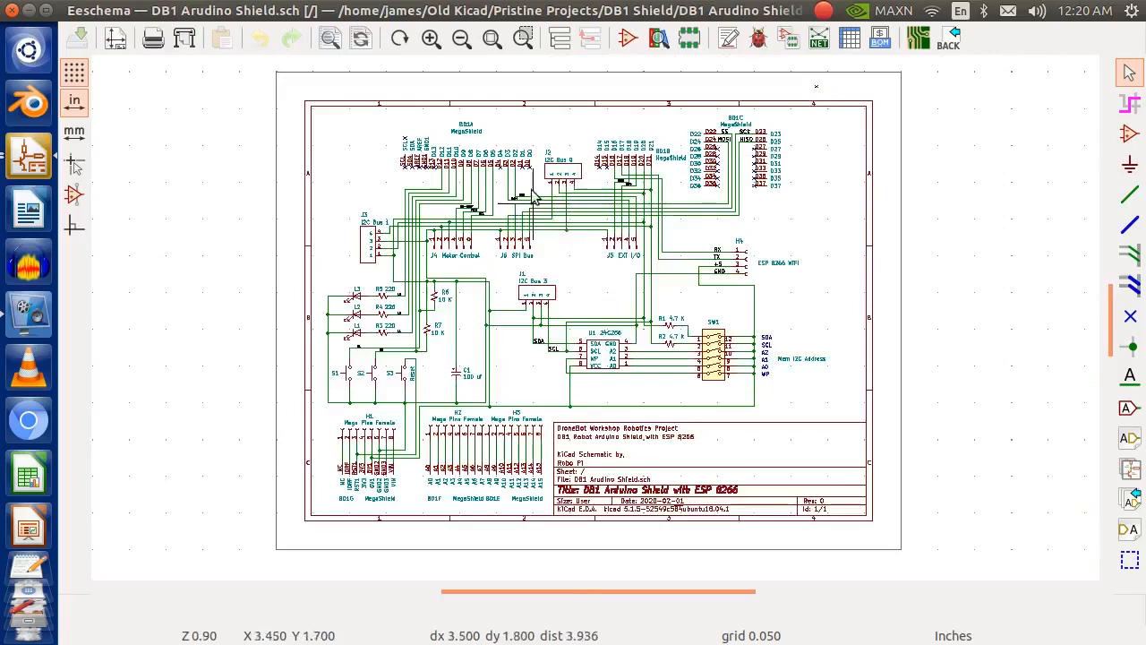
- Examine the I2C Bus 0, Motor Control, SPI Bus and EXT I/O connector wiring, returning to the full schematic
{"action": "scroll", "coordinate": [507, 217], "scroll_direction": "up", "scroll_amount": 1}
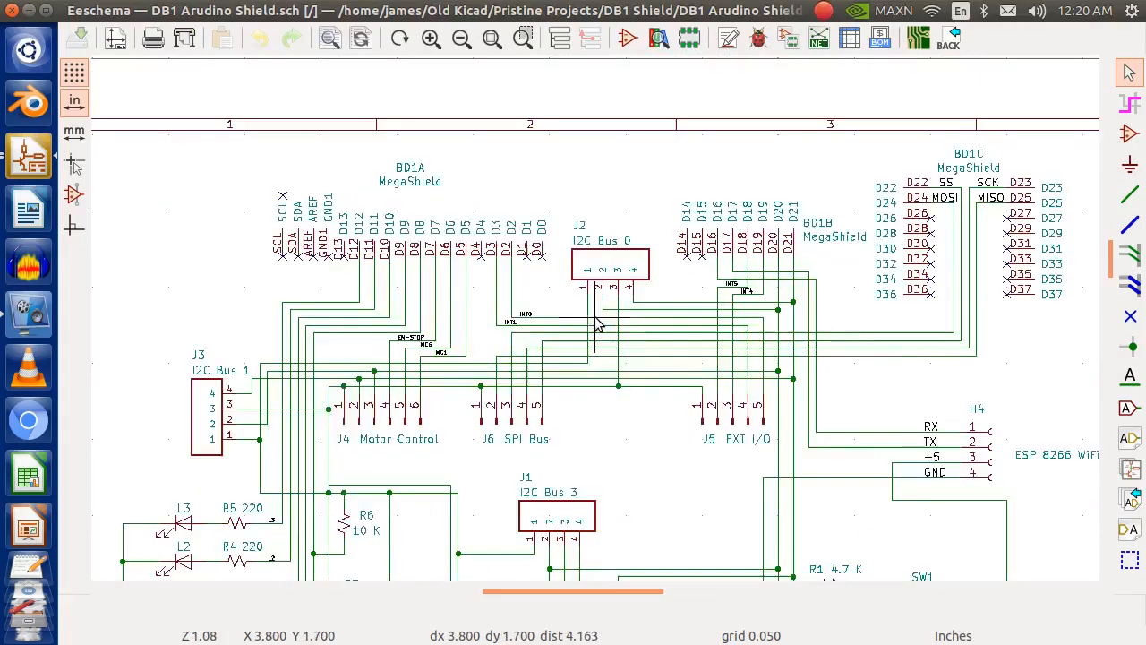
{"action": "scroll", "coordinate": [591, 334], "scroll_direction": "up", "scroll_amount": 2}
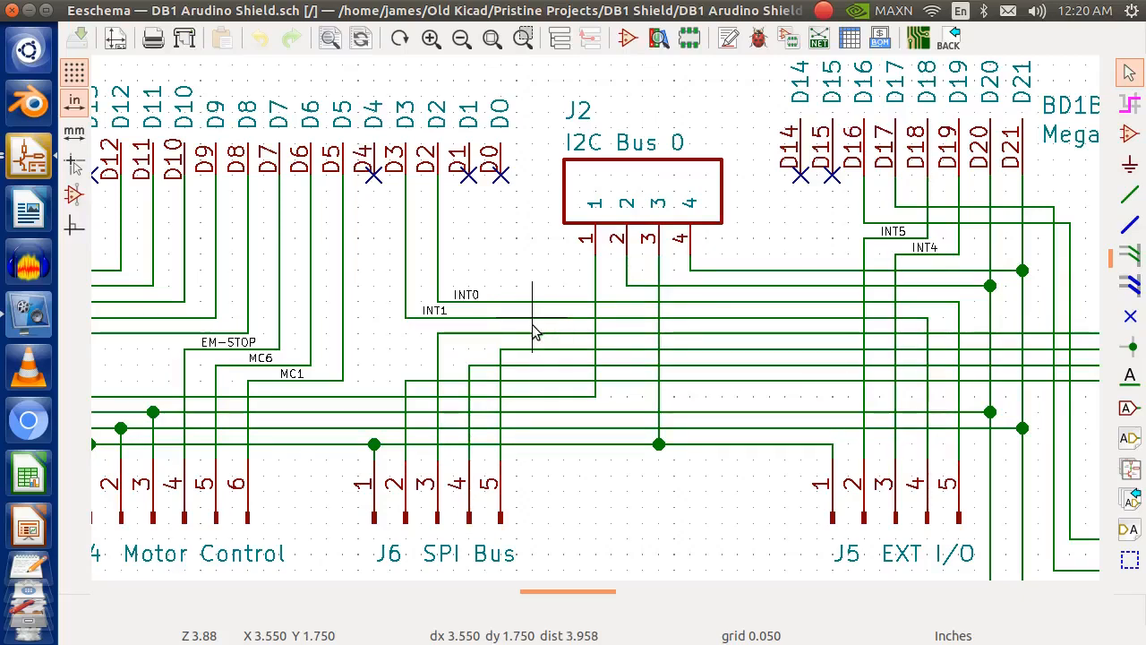
{"action": "key", "text": "Home"}
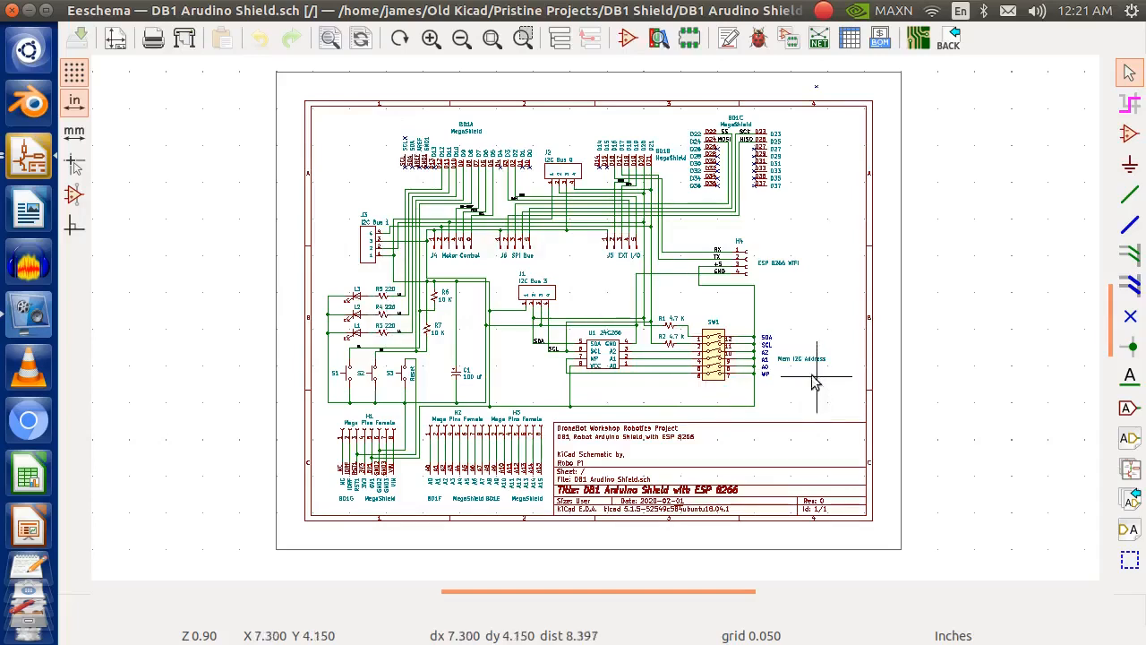
- Leave the schematic for the board layout and inspect the back copper by showing and hiding the B.Cu layer
{"action": "left_click", "coordinate": [12, 10]}
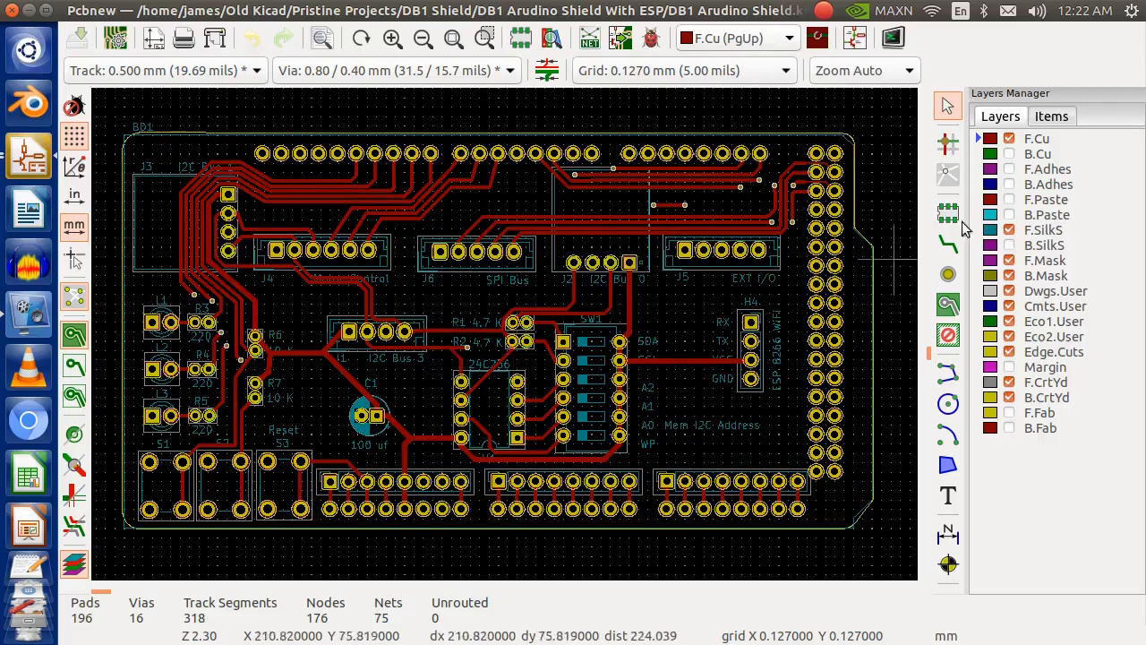
{"action": "left_click", "coordinate": [996, 155]}
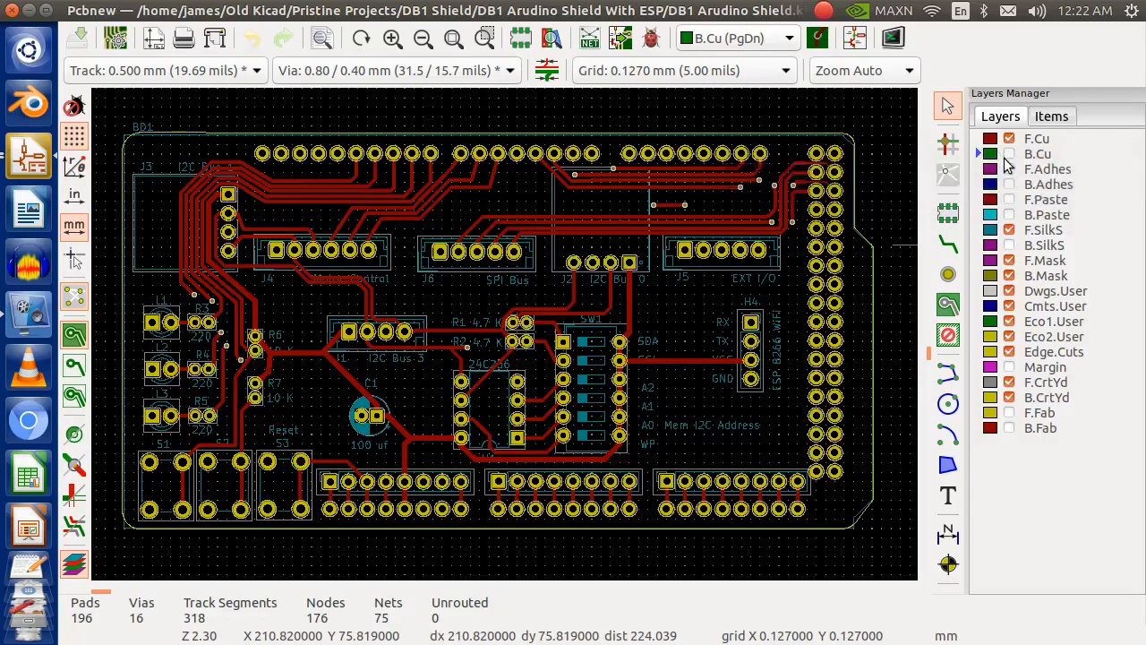
{"action": "left_click", "coordinate": [1010, 154]}
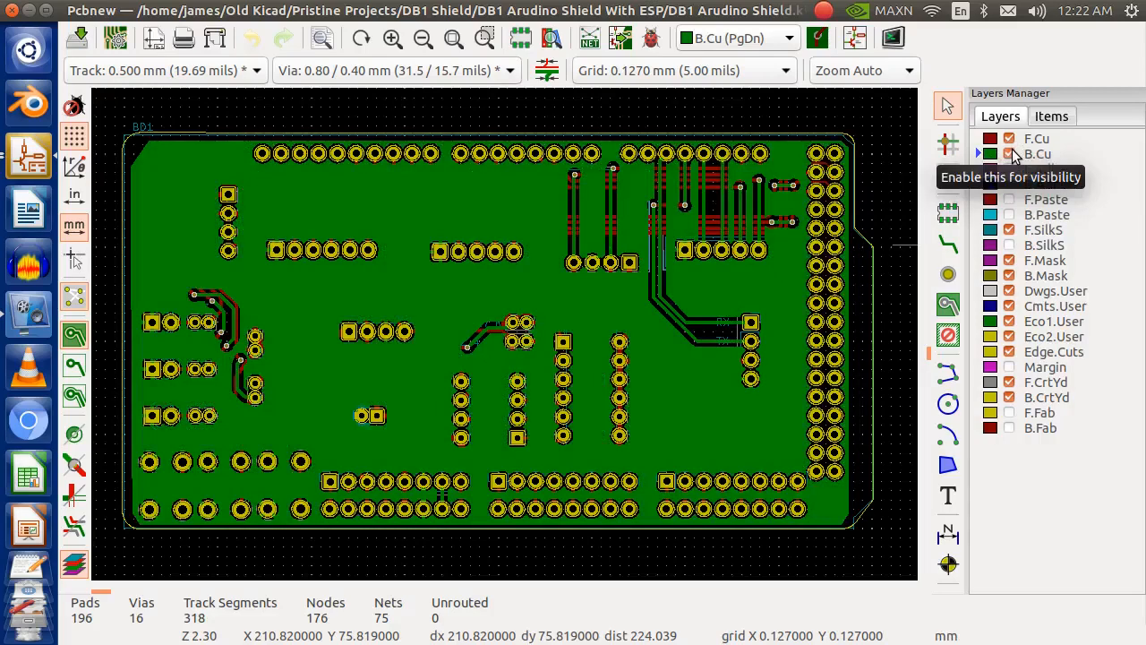
{"action": "left_click", "coordinate": [1010, 154]}
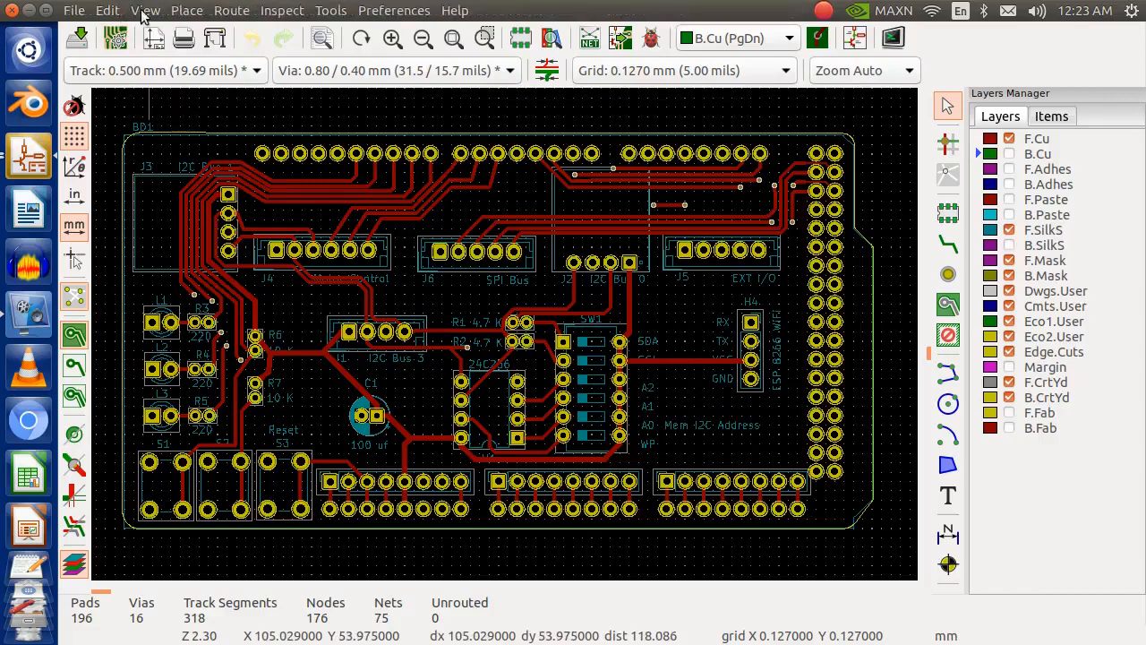
- Inspect the populated shield board in the 3D Viewer from the front and at an angle, and close the viewer
{"action": "left_click", "coordinate": [146, 11]}
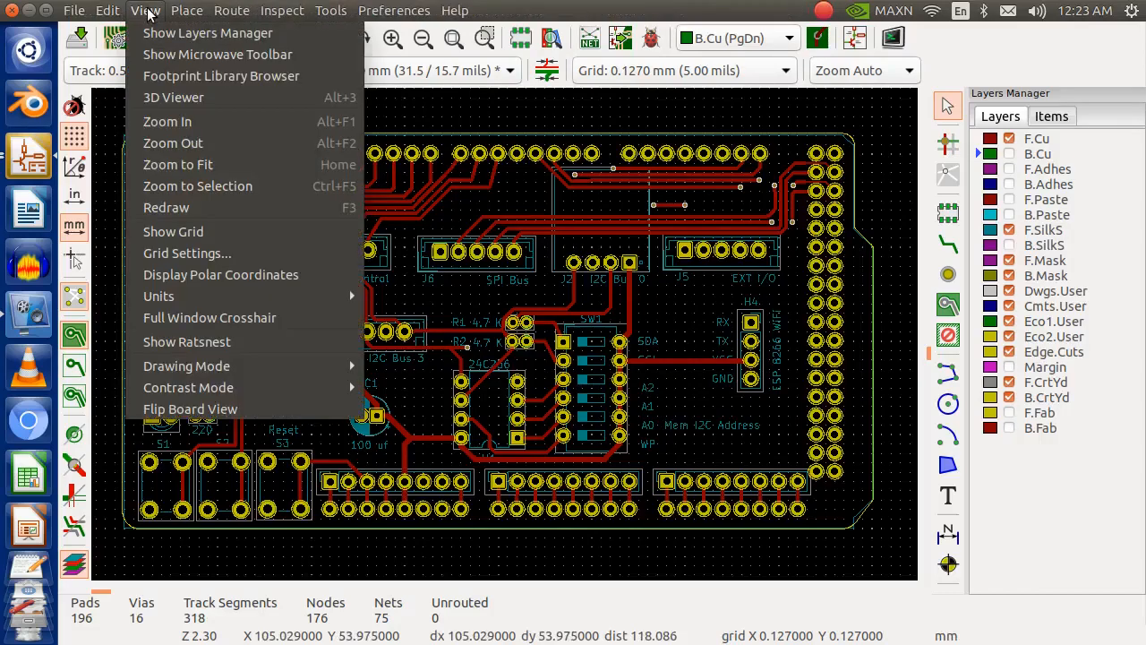
{"action": "left_click", "coordinate": [168, 97]}
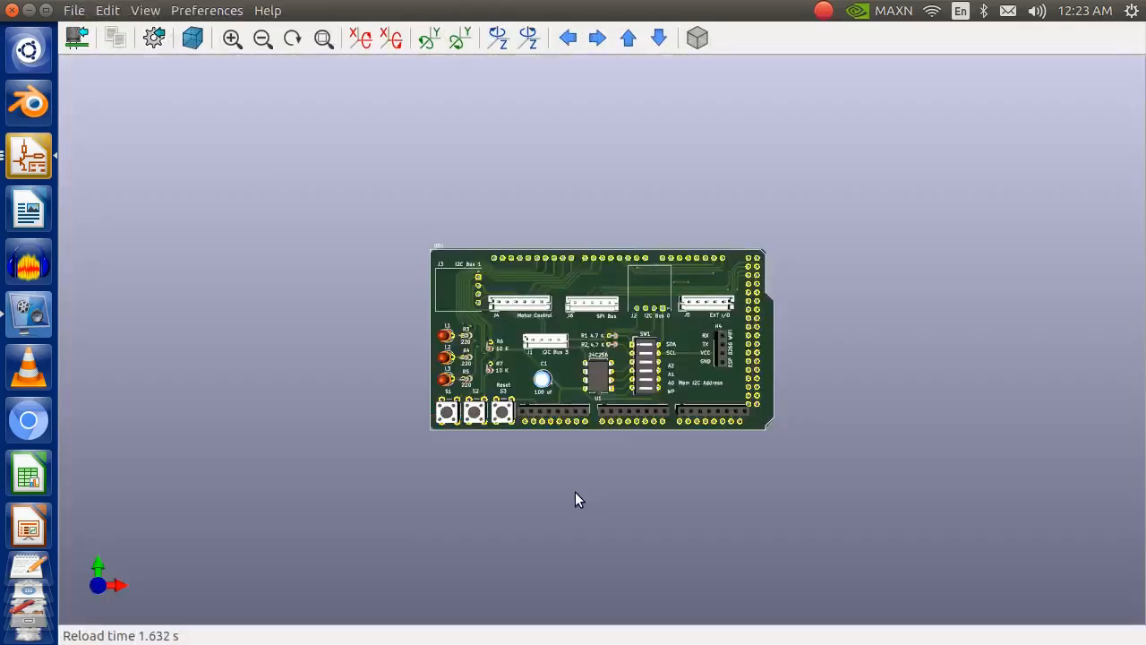
{"action": "scroll", "coordinate": [641, 336], "scroll_direction": "up", "scroll_amount": 3}
{"action": "scroll", "coordinate": [639, 345], "scroll_direction": "up", "scroll_amount": 2}
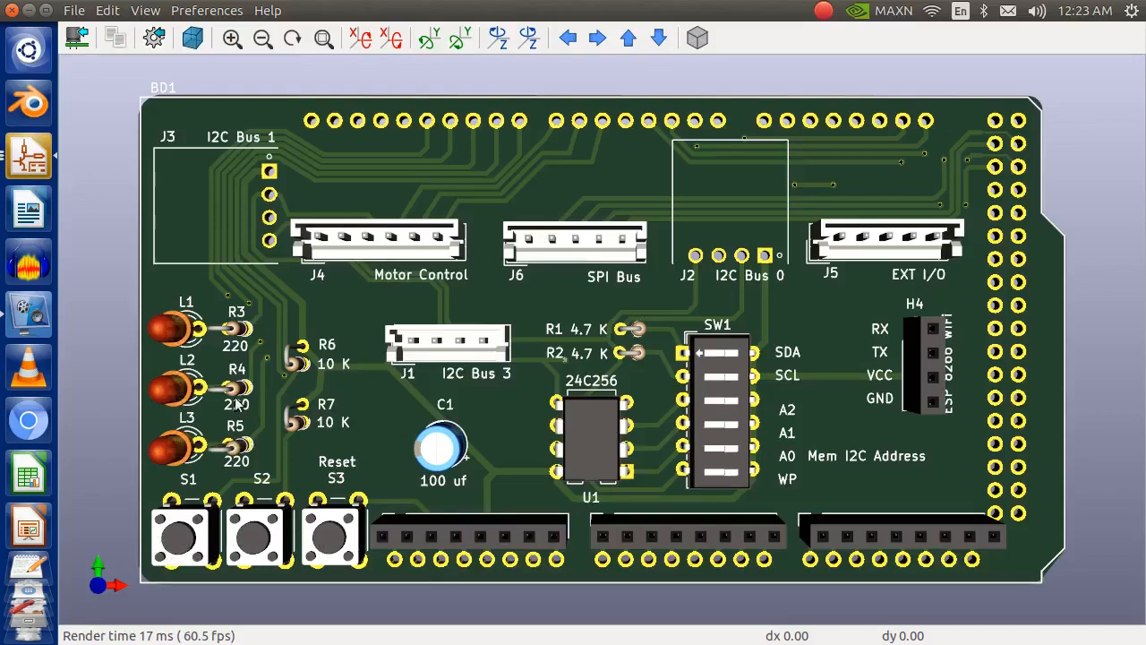
{"action": "left_click_drag", "start_coordinate": [281, 412], "coordinate": [659, 350]}
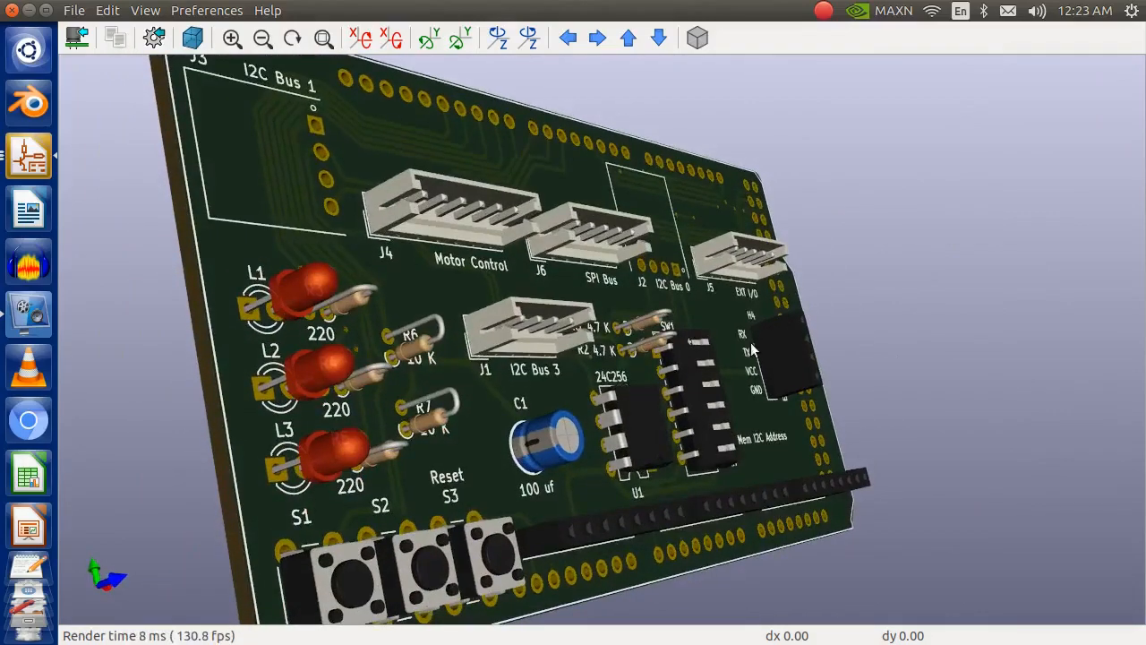
{"action": "left_click_drag", "start_coordinate": [751, 346], "coordinate": [575, 450]}
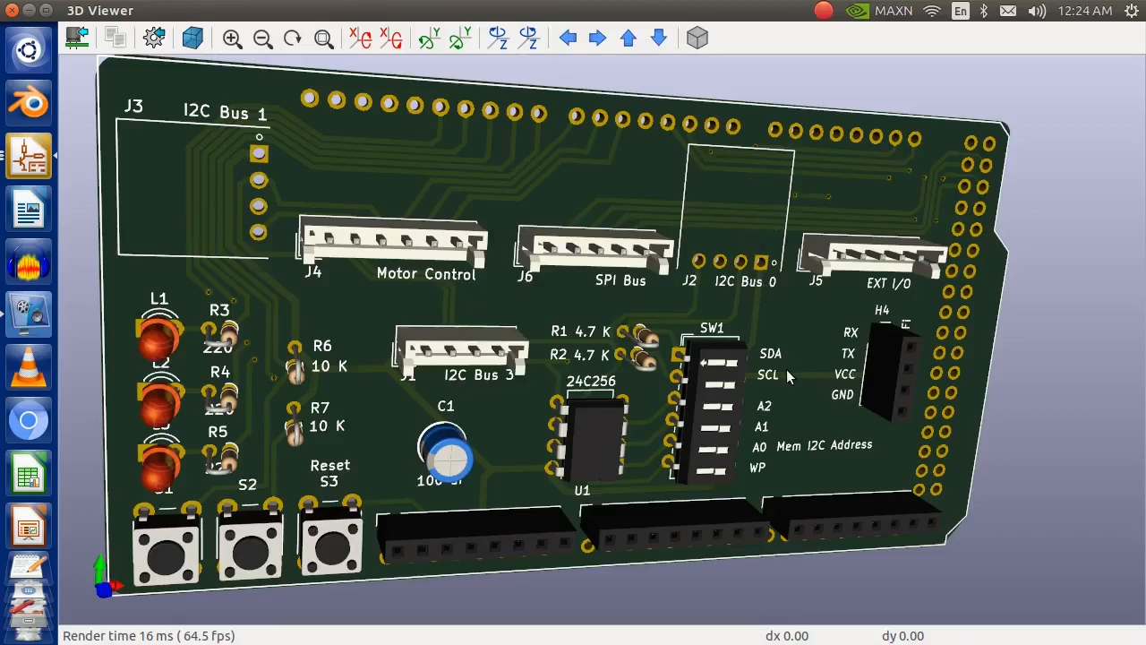
{"action": "left_click", "coordinate": [12, 11]}
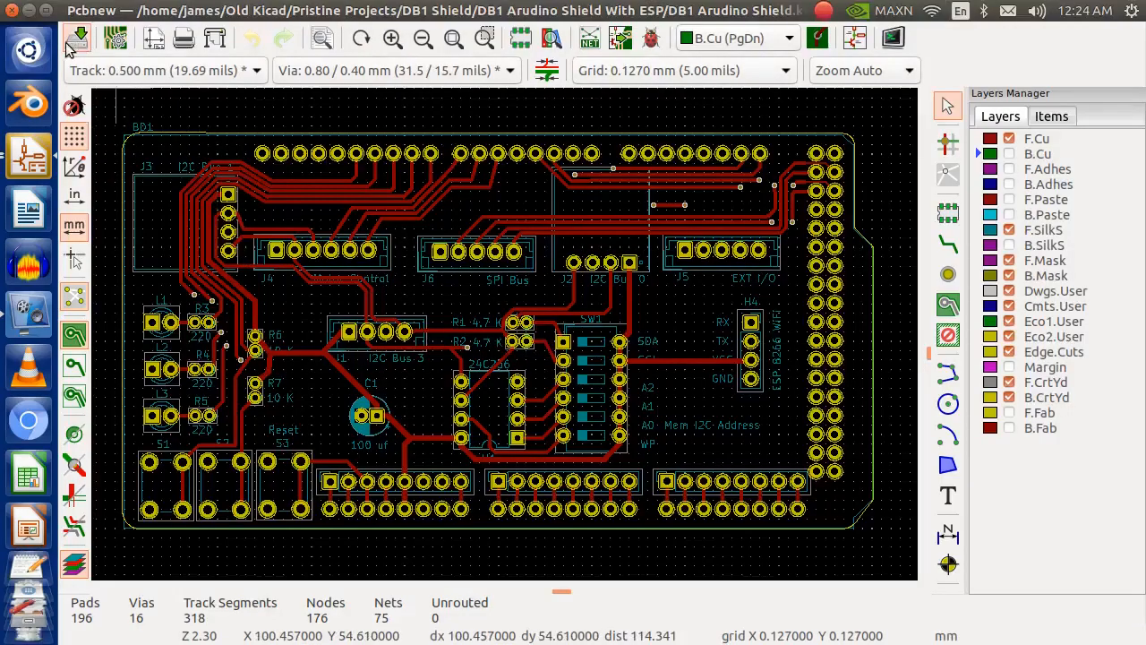
- Close the board layout discarding its changes, and exit the DB1 Arudino Shield project
{"action": "left_click", "coordinate": [12, 11]}
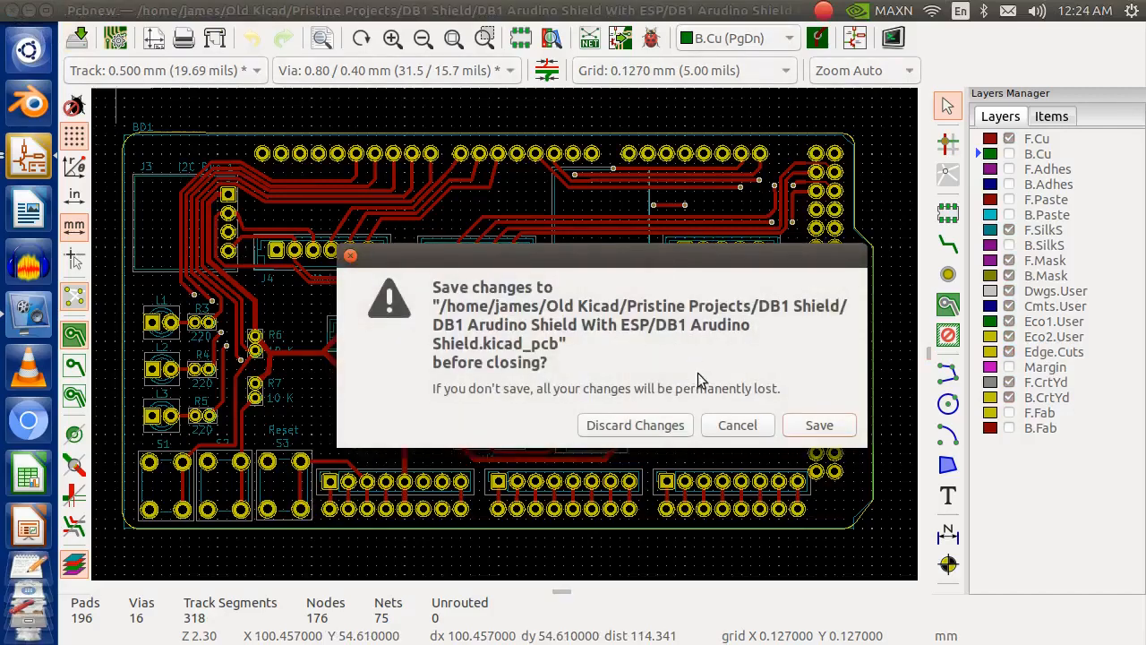
{"action": "left_click", "coordinate": [755, 432]}
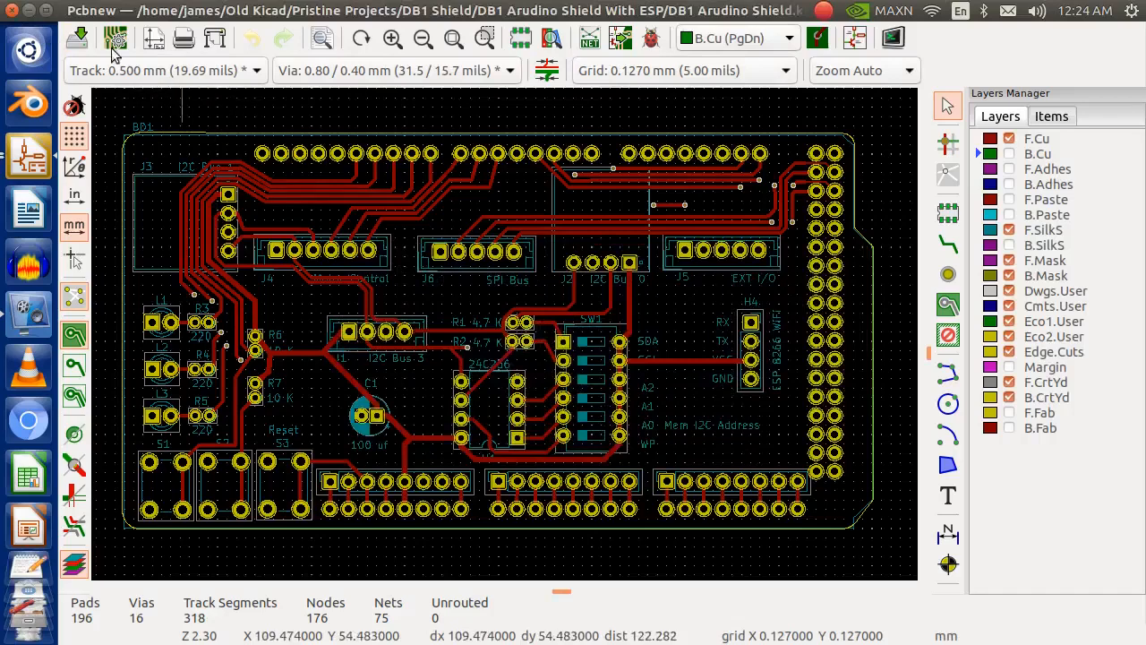
{"action": "left_click", "coordinate": [12, 10]}
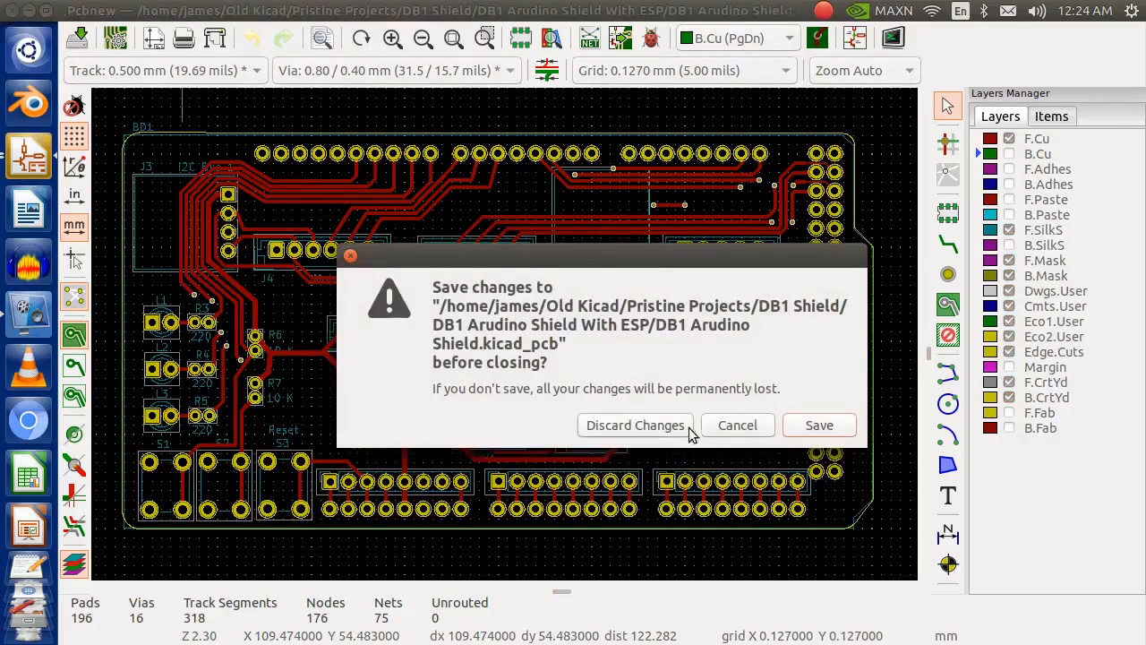
{"action": "left_click", "coordinate": [654, 428]}
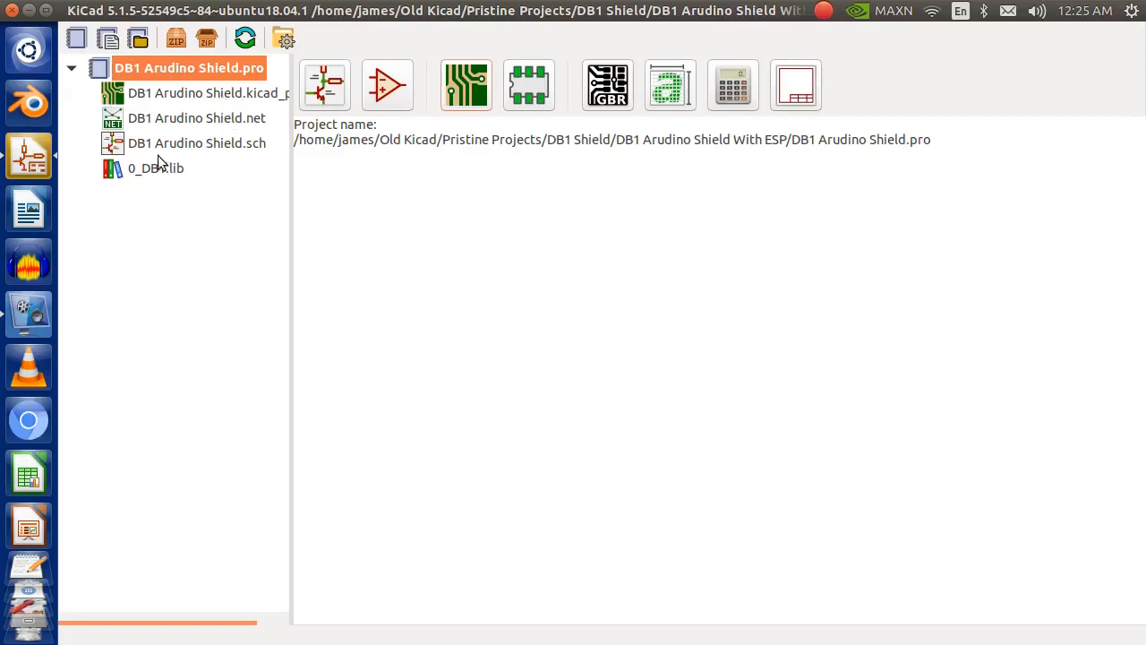
{"action": "left_click", "coordinate": [12, 11]}
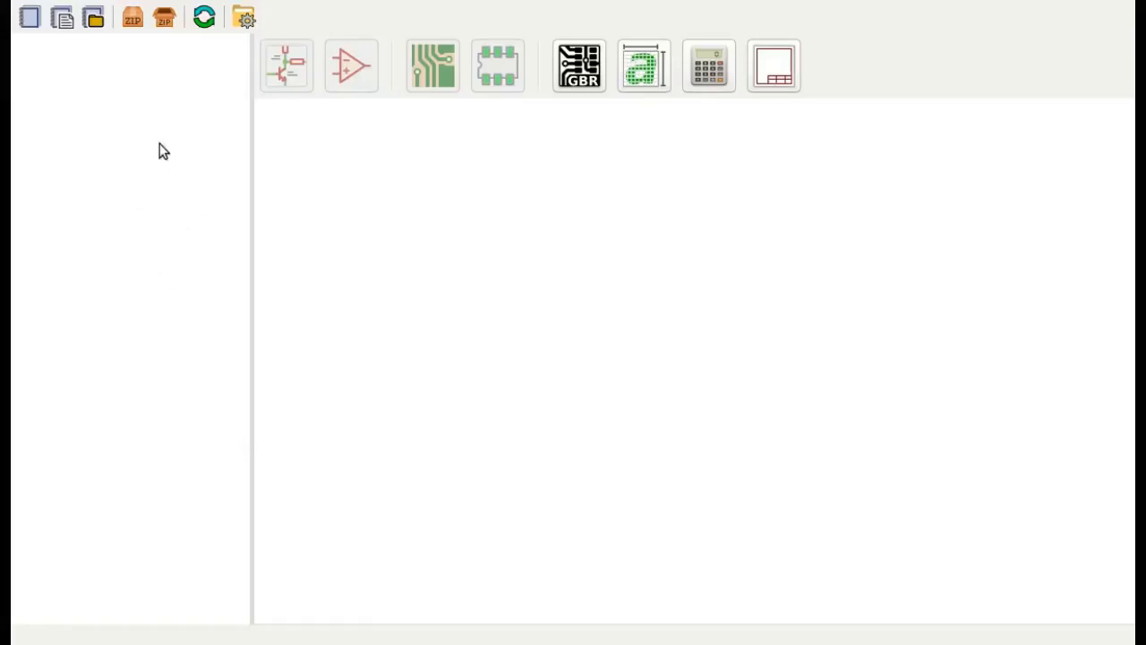
- Create a new project named IGS_Shield in the KiCAD folder with its own directory
{"action": "left_click", "coordinate": [29, 20]}
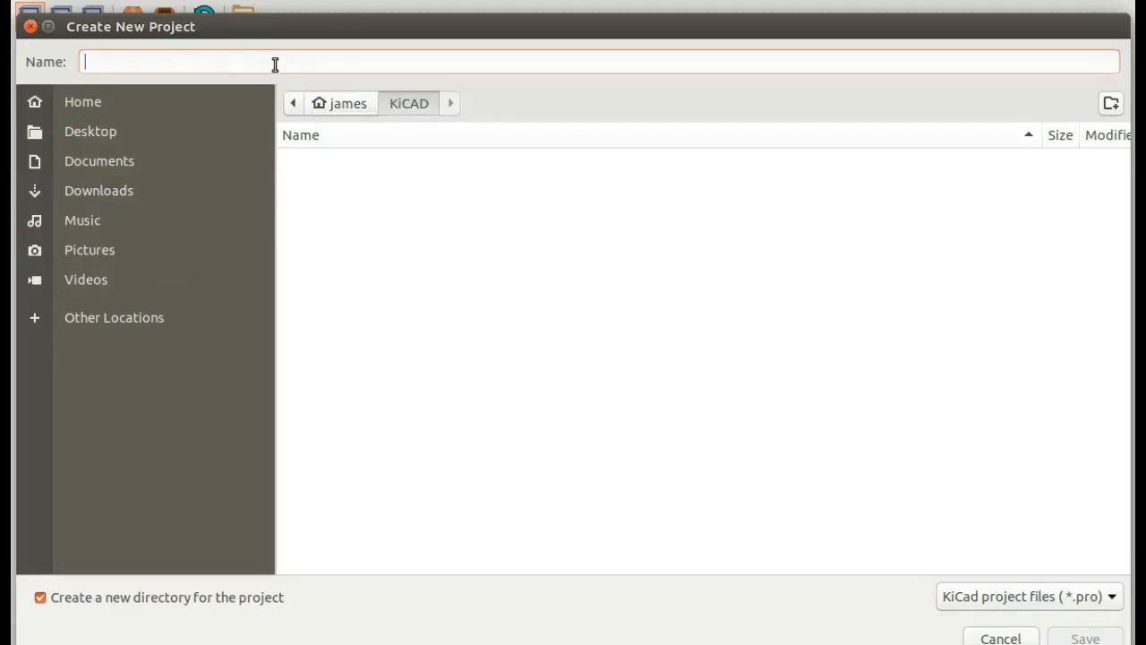
{"action": "type", "text": "l"}
{"action": "type", "text": "GS"}
{"action": "type", "text": "_"}
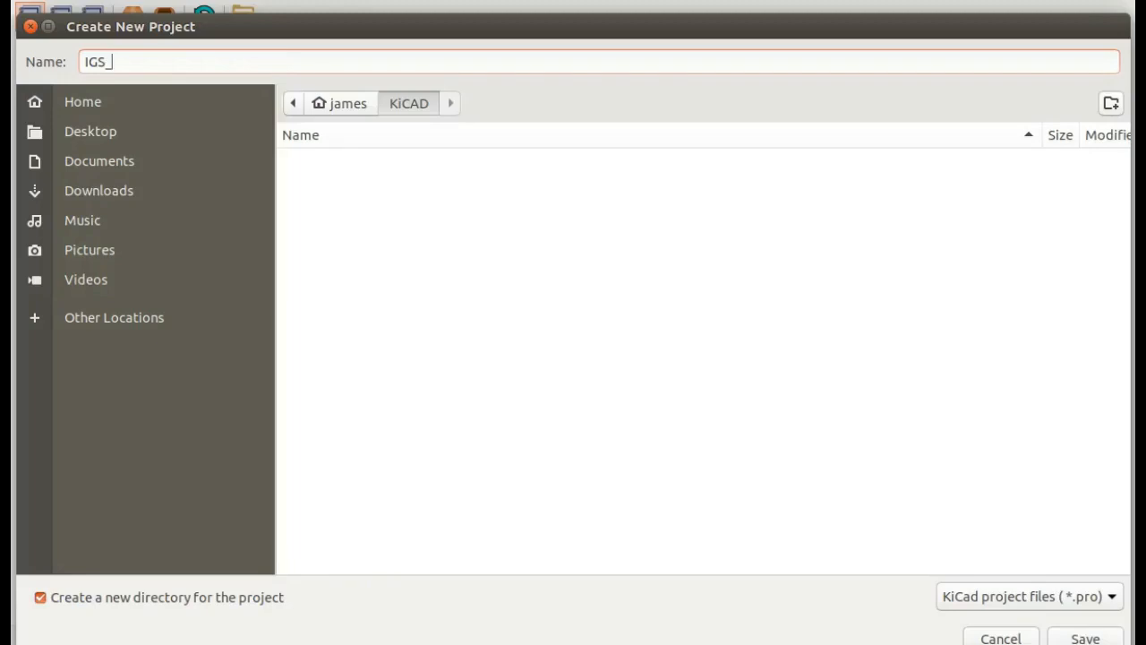
{"action": "type", "text": "Shield"}
{"action": "left_click", "coordinate": [1085, 637]}
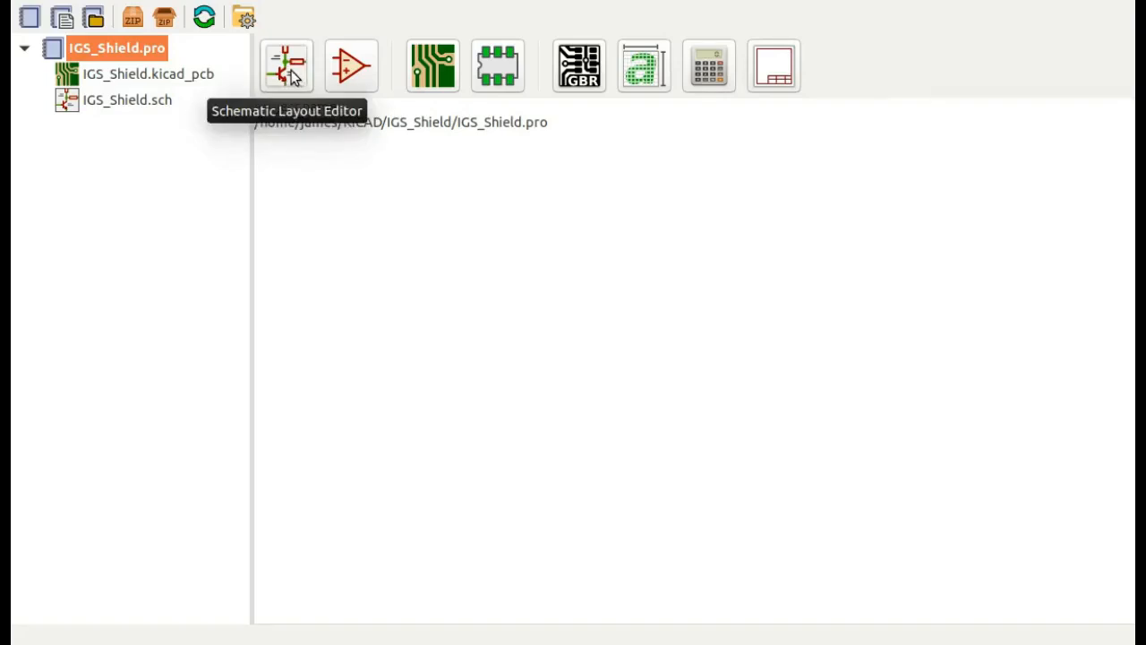
- Open the Symbol Editor in a maximized window and expand the 4xxx symbol library
{"action": "left_click", "coordinate": [351, 70]}
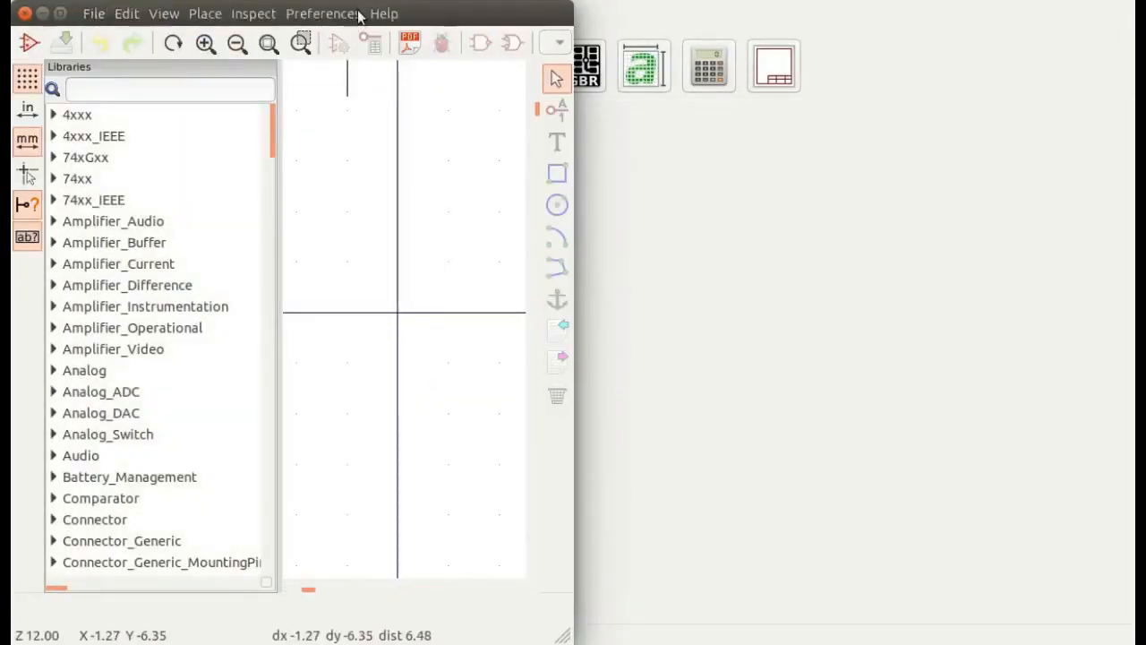
{"action": "double_click", "coordinate": [435, 16]}
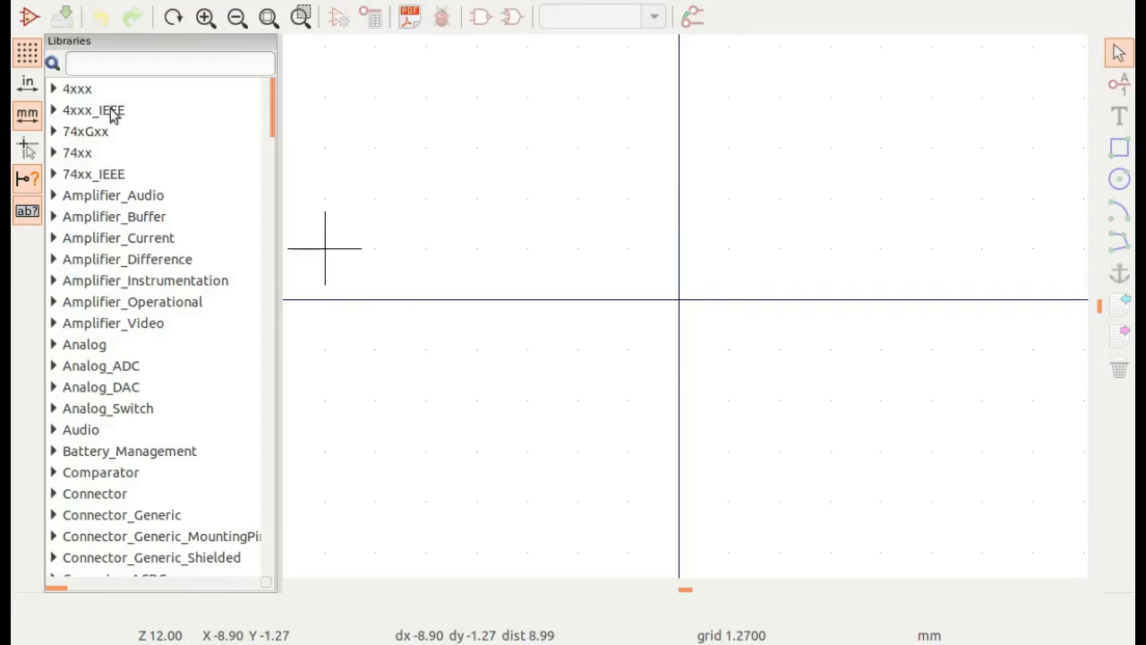
{"action": "double_click", "coordinate": [54, 88]}
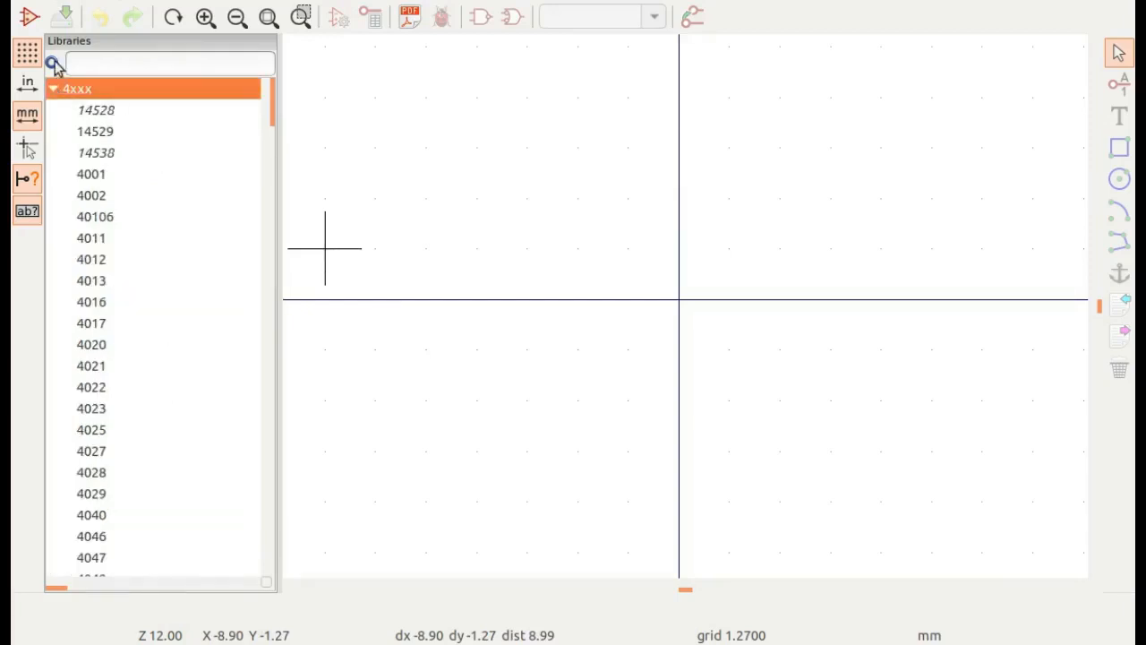
- Create a symbol library named 0_IGS_Shield.lib in the IGS_Shield project folder and add it to the Project library table
{"action": "left_click", "coordinate": [53, 89]}
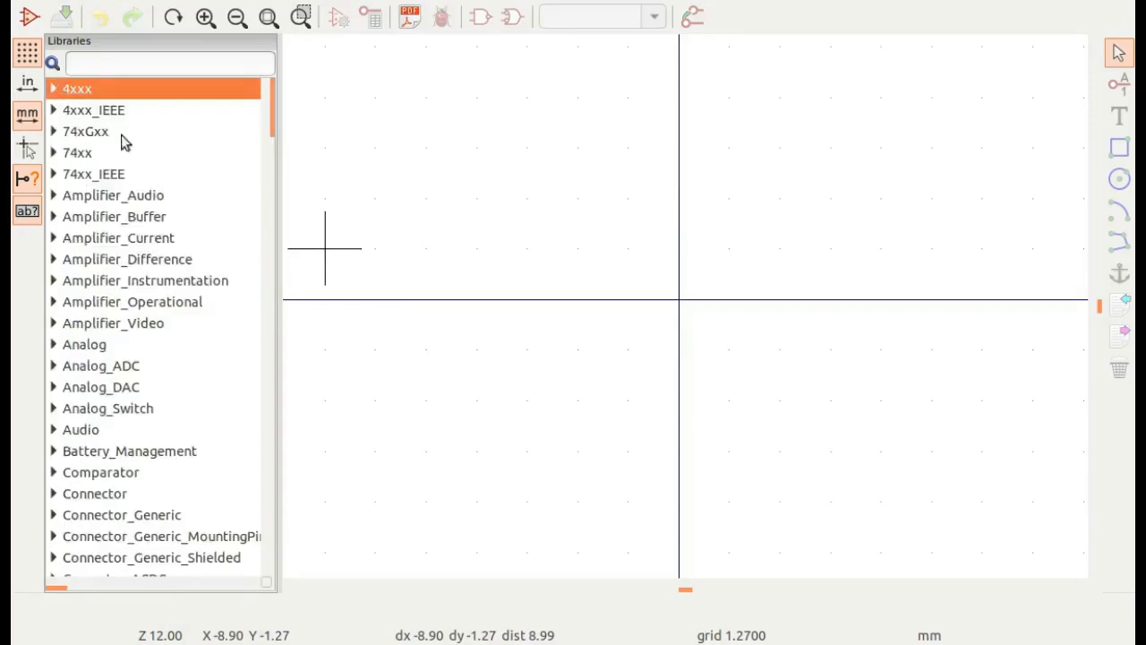
{"action": "right_click", "coordinate": [147, 96]}
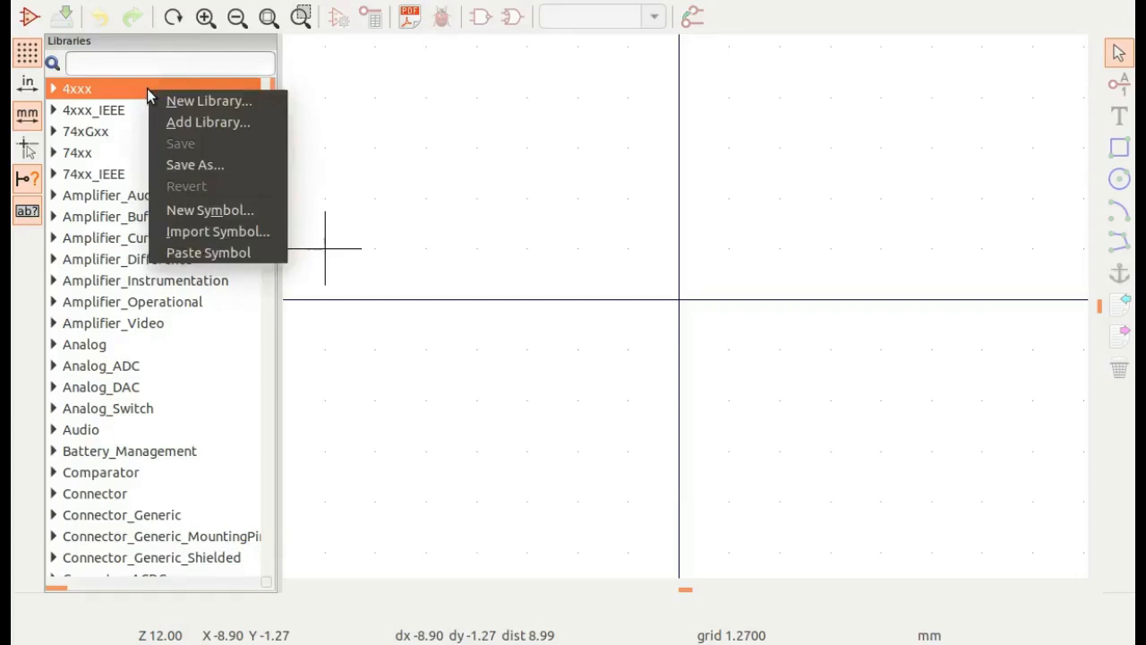
{"action": "left_click", "coordinate": [196, 102]}
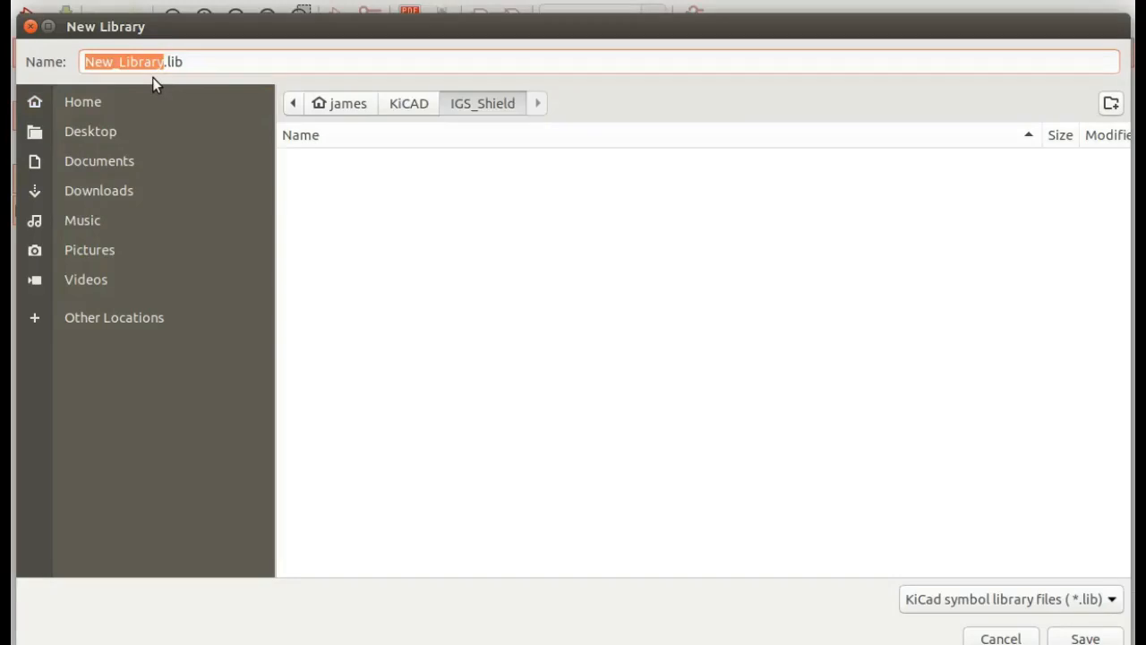
{"action": "type", "text": "0"}
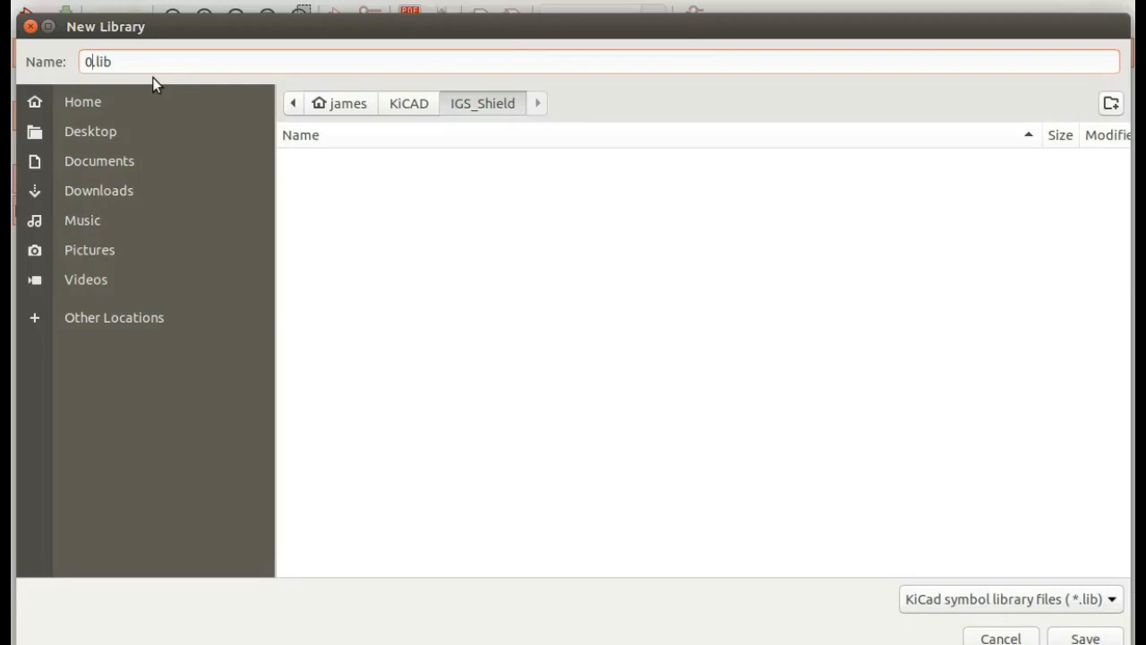
{"action": "type", "text": "_lGS"}
{"action": "key", "text": "BackSpace"}
{"action": "key", "text": "BackSpace"}
{"action": "type", "text": "GS_Shield"}
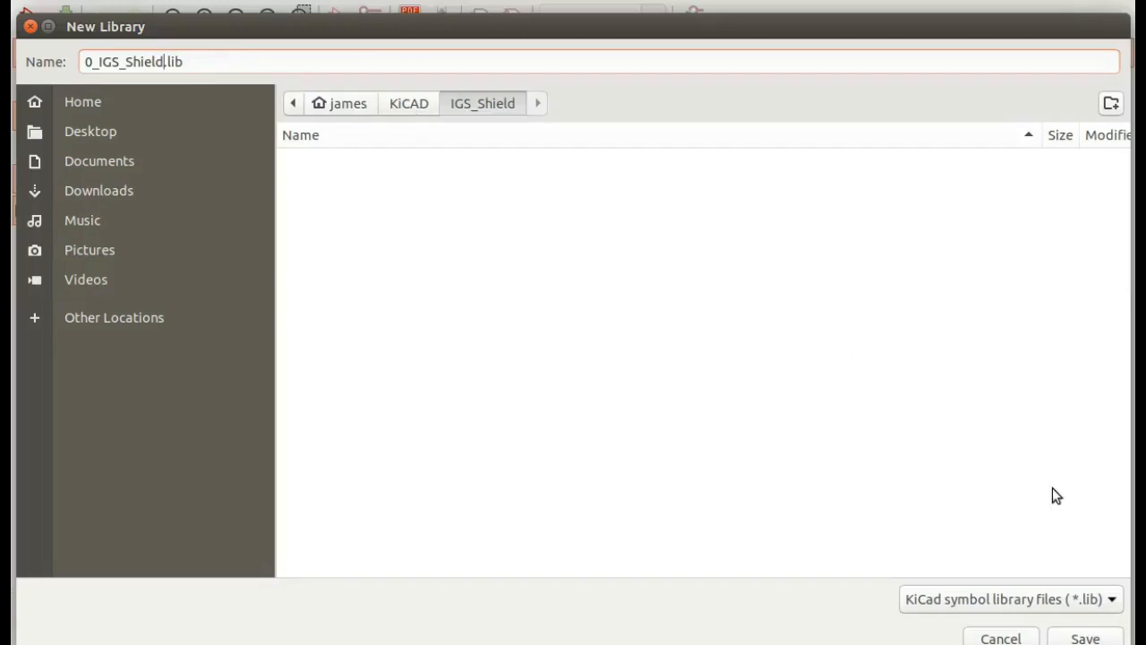
{"action": "left_click", "coordinate": [1085, 638]}
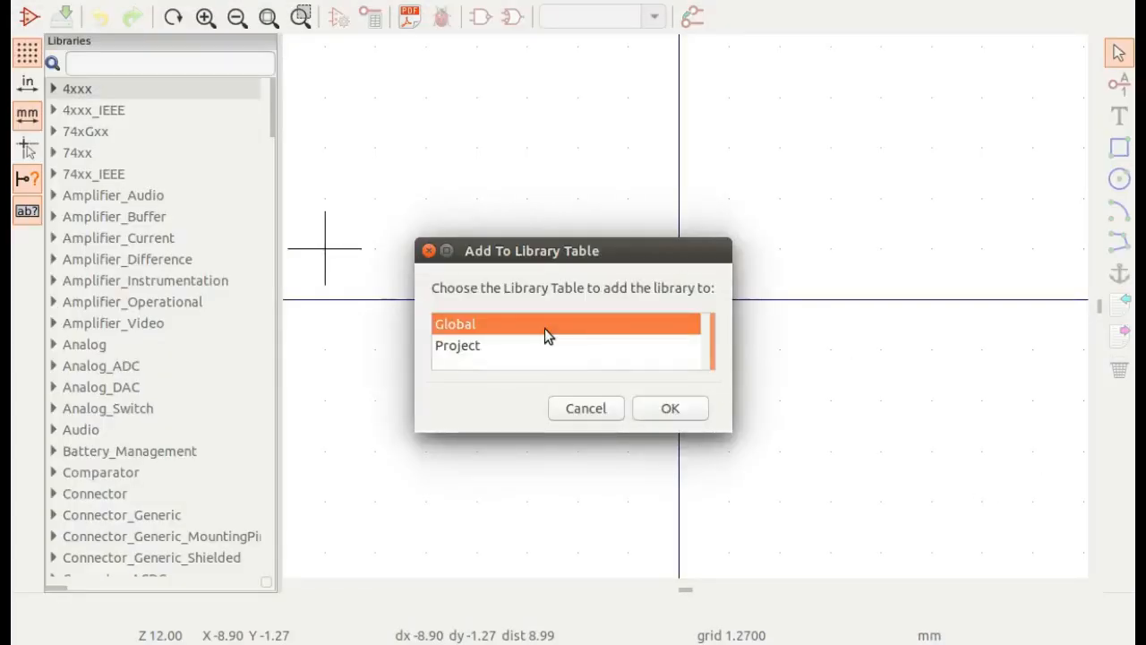
{"action": "left_click", "coordinate": [472, 348]}
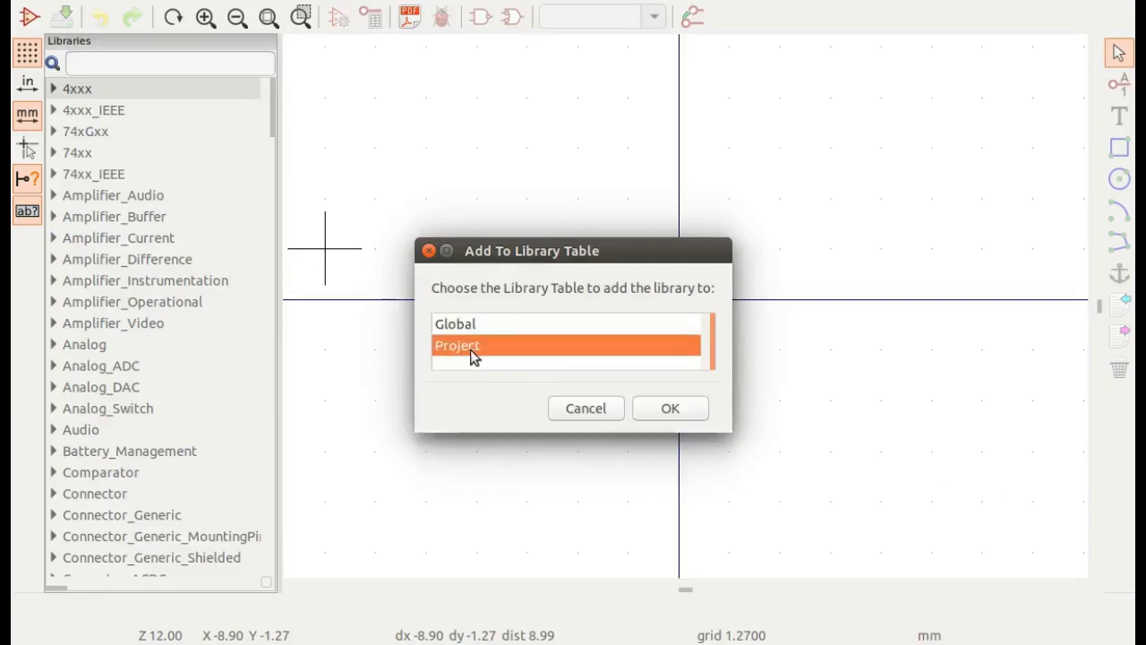
{"action": "left_click", "coordinate": [670, 409]}
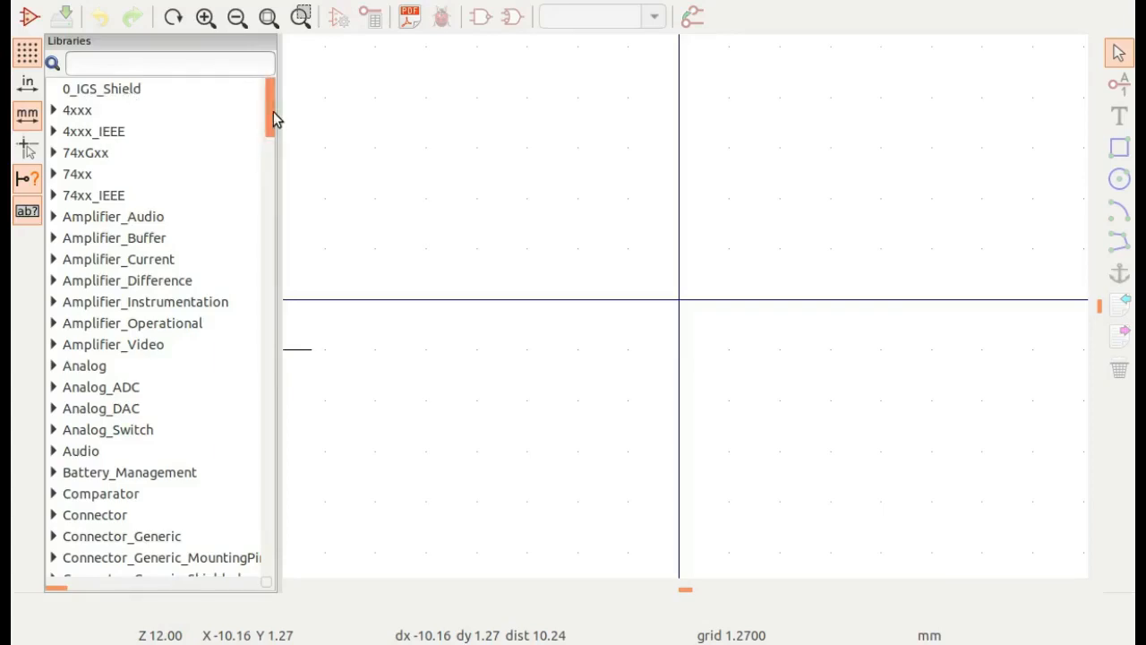
- Close the Symbol Editor and open the Footprint Editor from the project manager
{"action": "left_click_drag", "start_coordinate": [273, 111], "coordinate": [269, 269]}
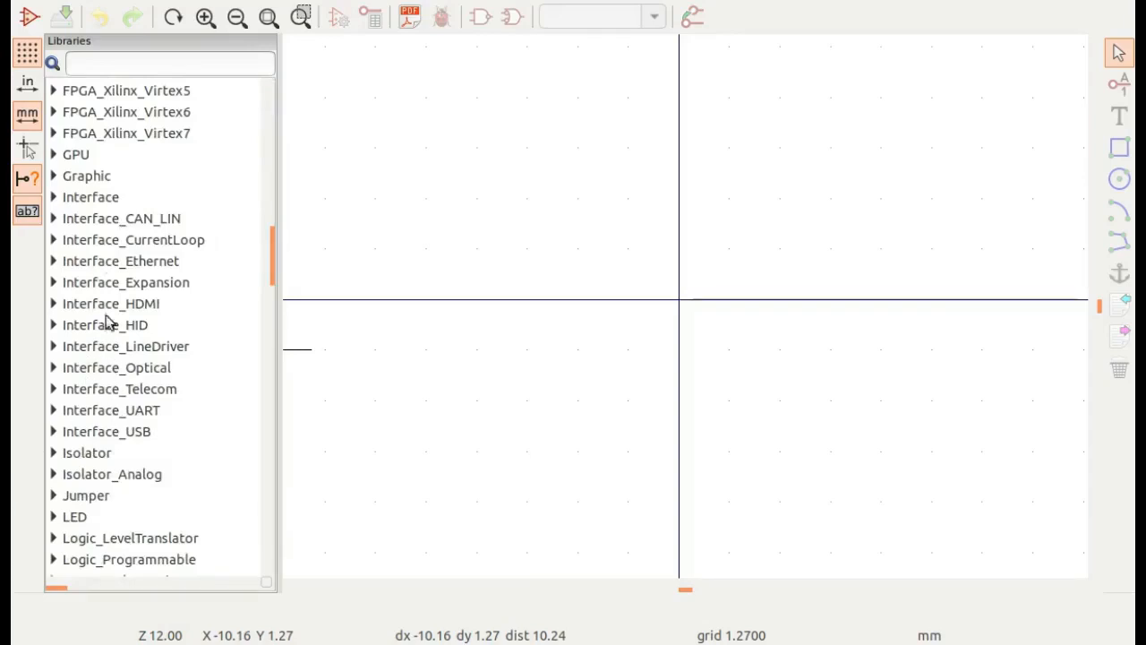
{"action": "left_click_drag", "start_coordinate": [272, 273], "coordinate": [158, 110]}
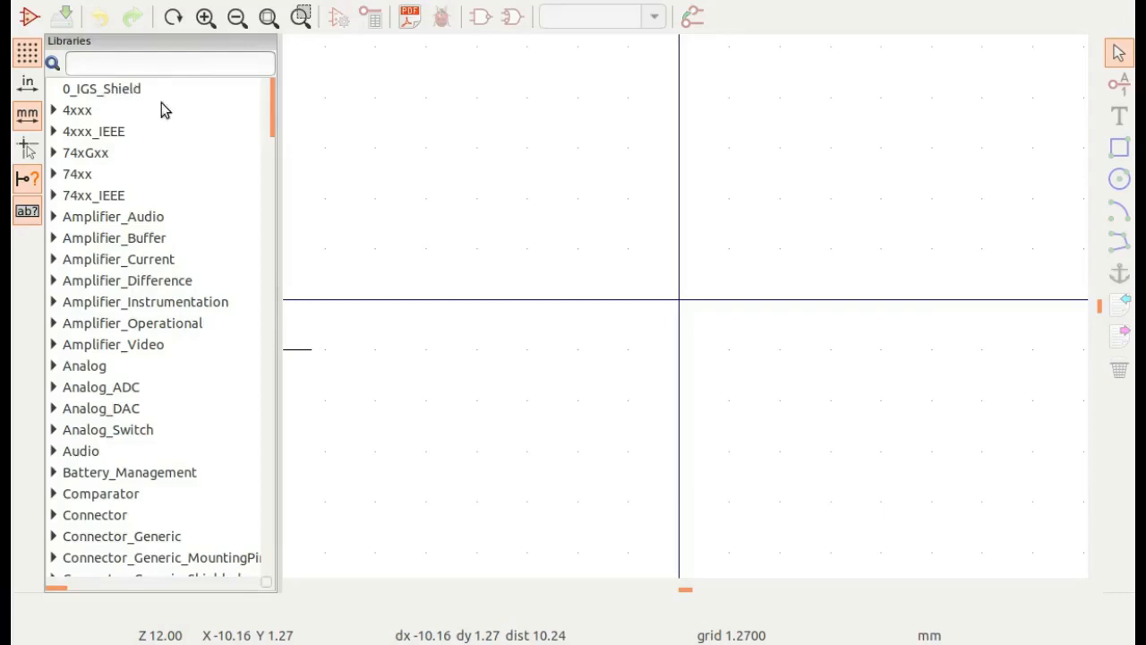
{"action": "left_click", "coordinate": [21, 2]}
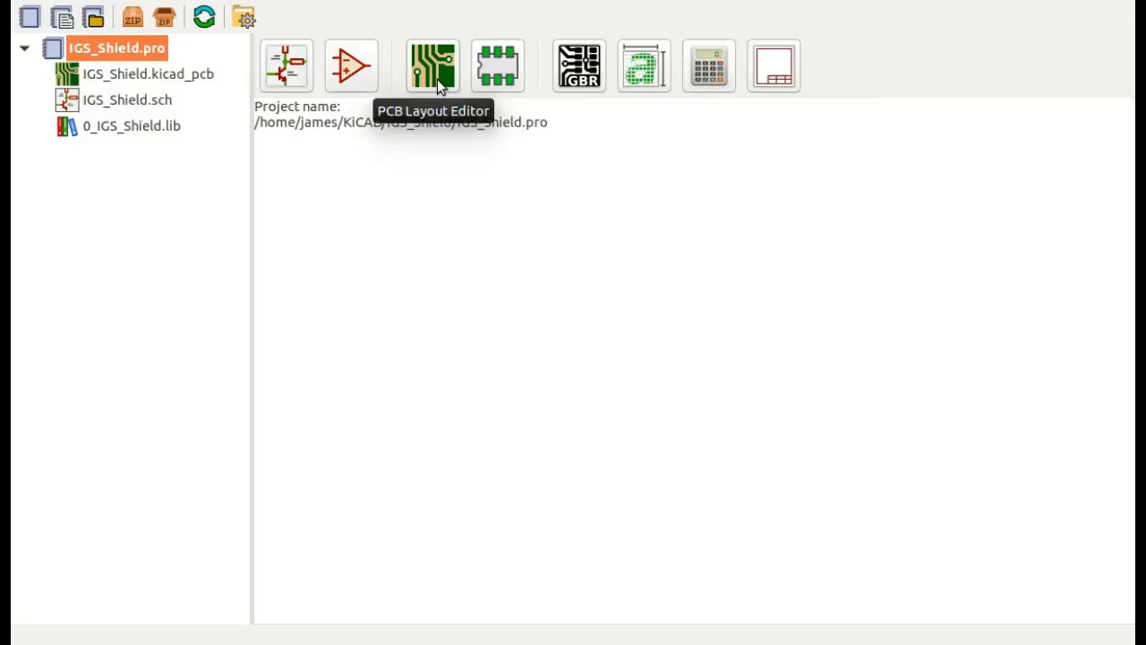
{"action": "left_click", "coordinate": [498, 68]}
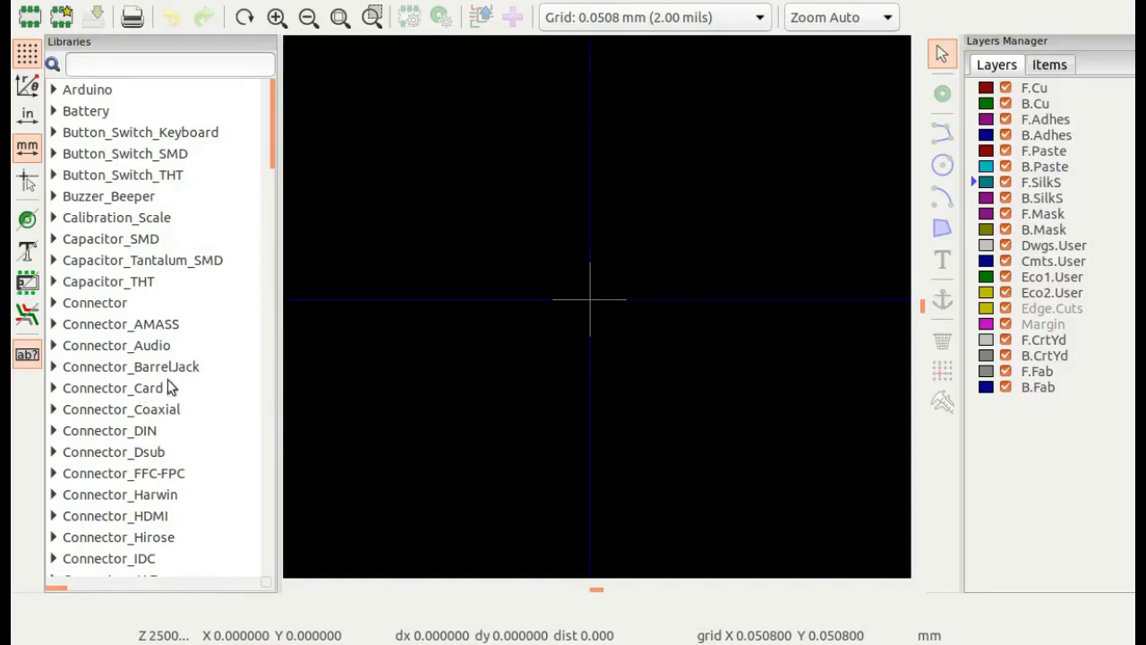
- Create a footprint library named 0_IGS_Shield.pretty in the IGS_Shield project folder and add it to the Project library table
{"action": "right_click", "coordinate": [157, 311]}
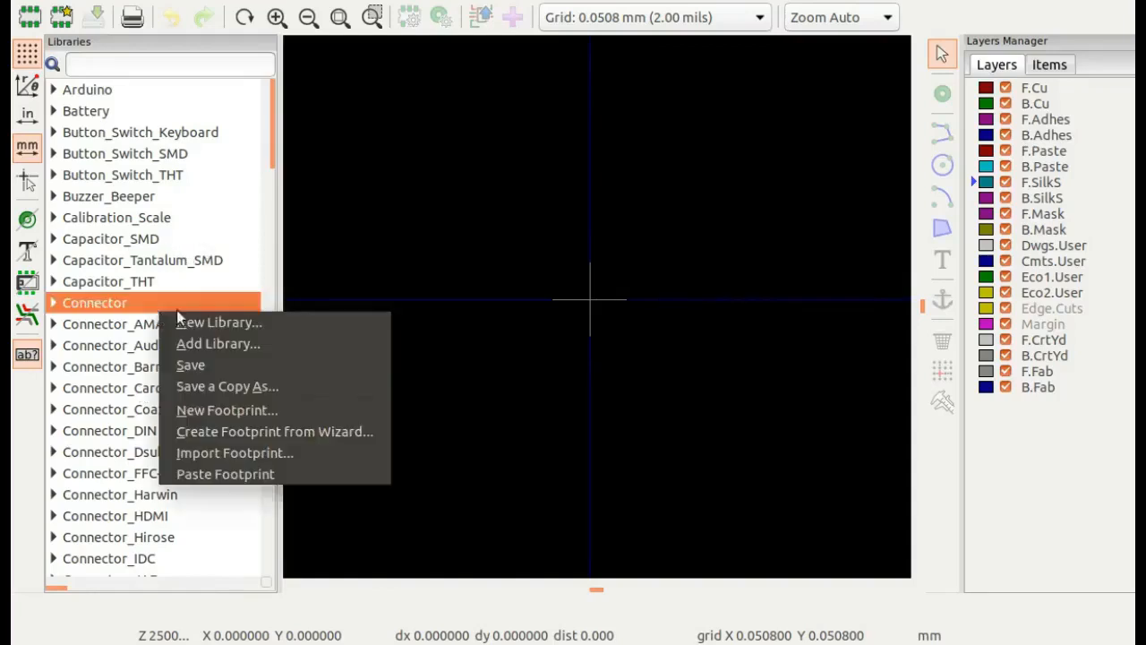
{"action": "left_click", "coordinate": [223, 323]}
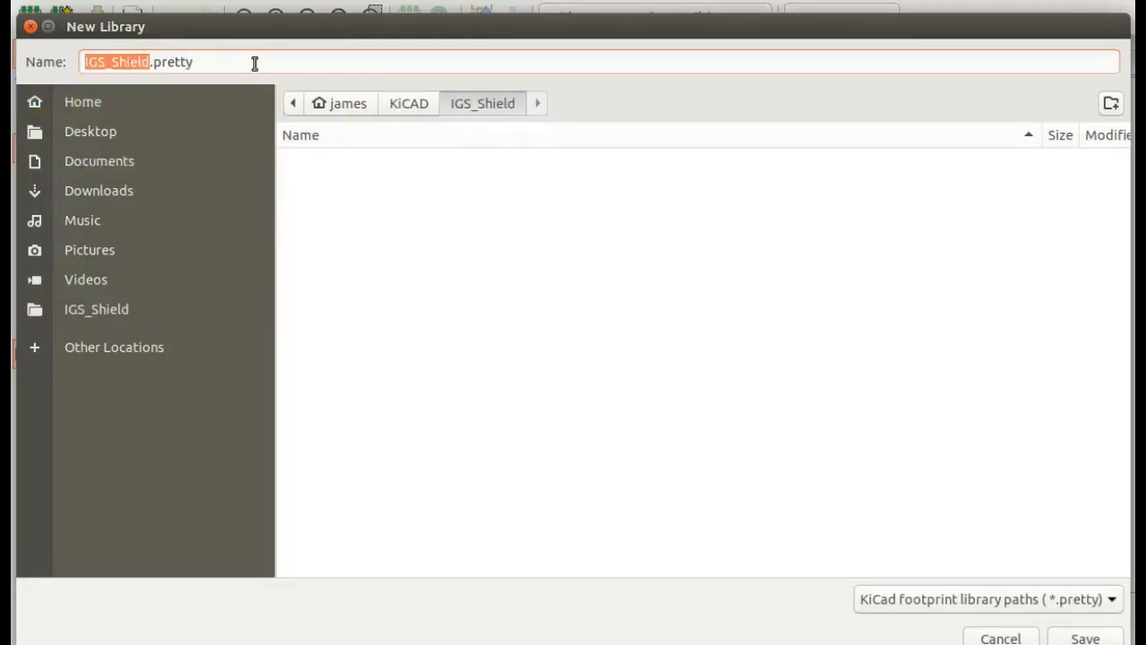
{"action": "left_click", "coordinate": [191, 64]}
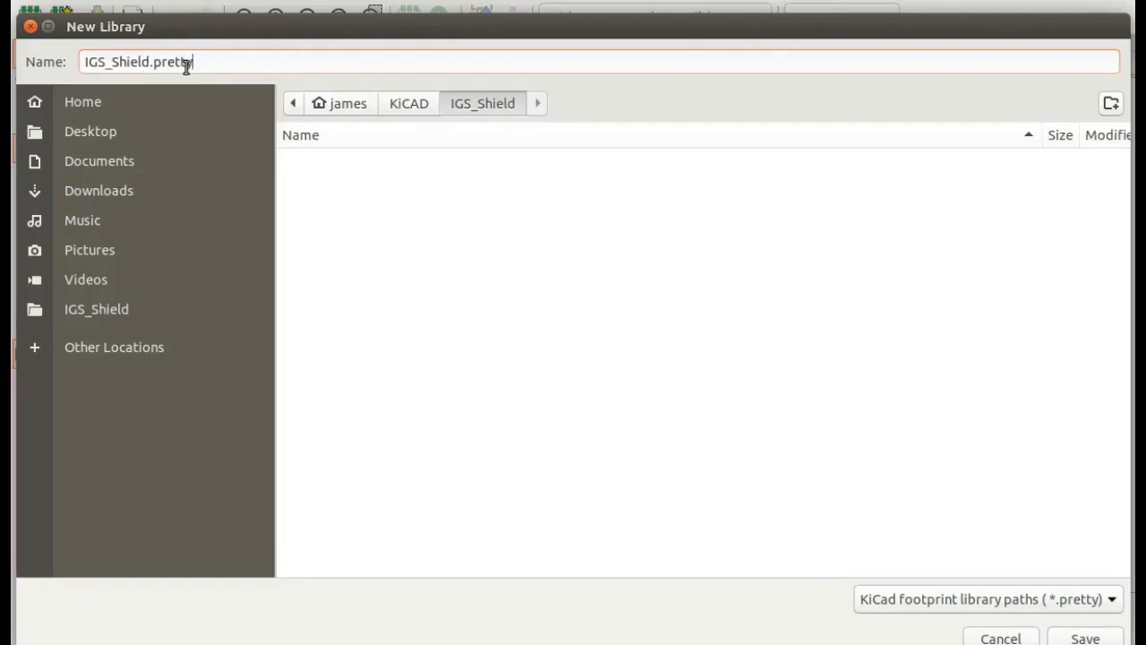
{"action": "left_click", "coordinate": [86, 60]}
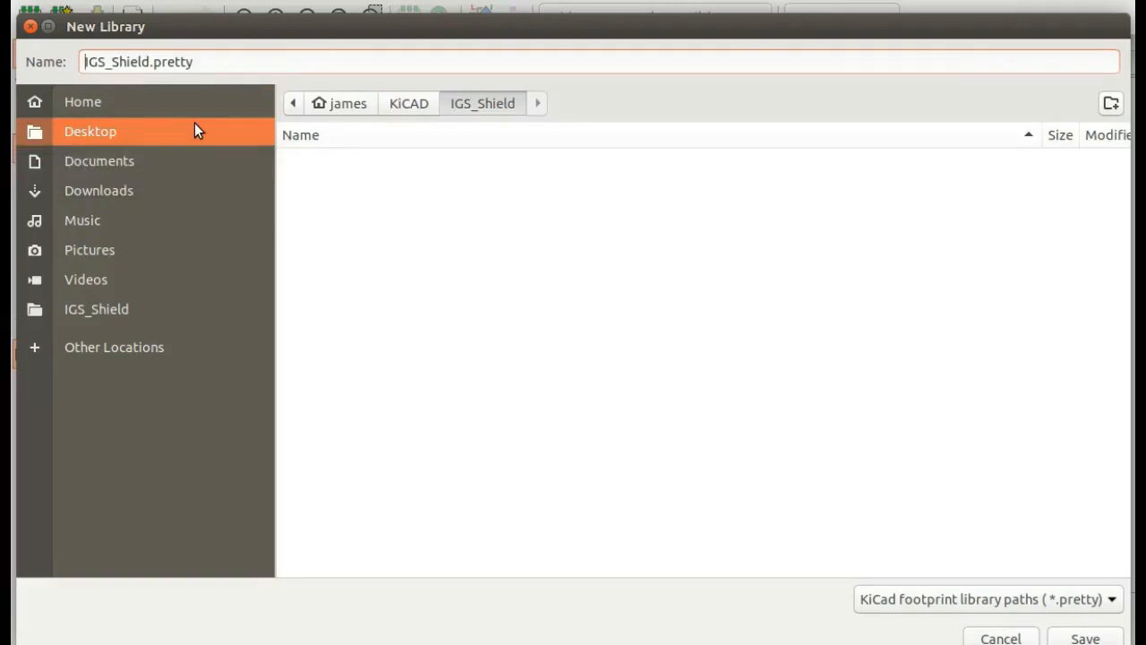
{"action": "type", "text": "0"}
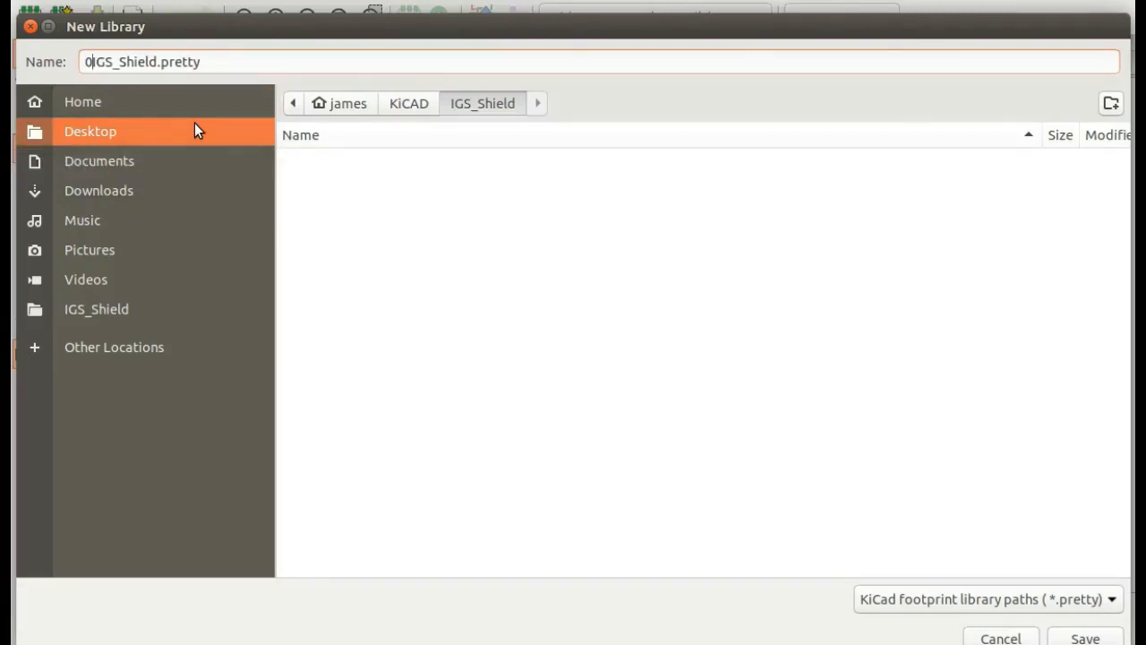
{"action": "type", "text": "_"}
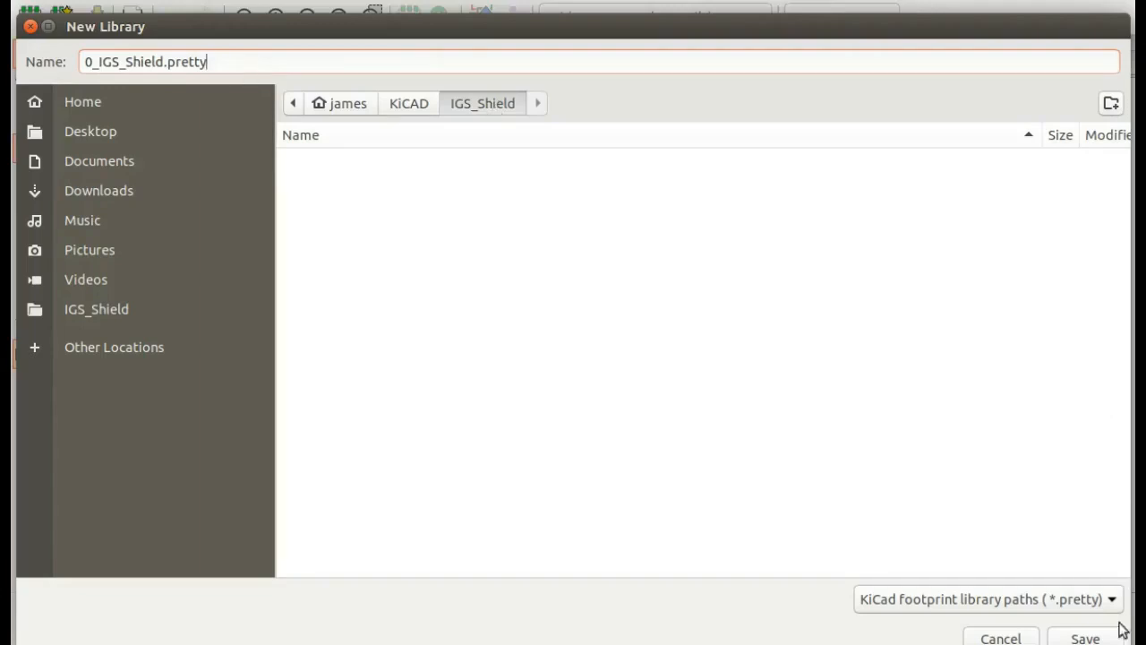
{"action": "left_click", "coordinate": [1085, 638]}
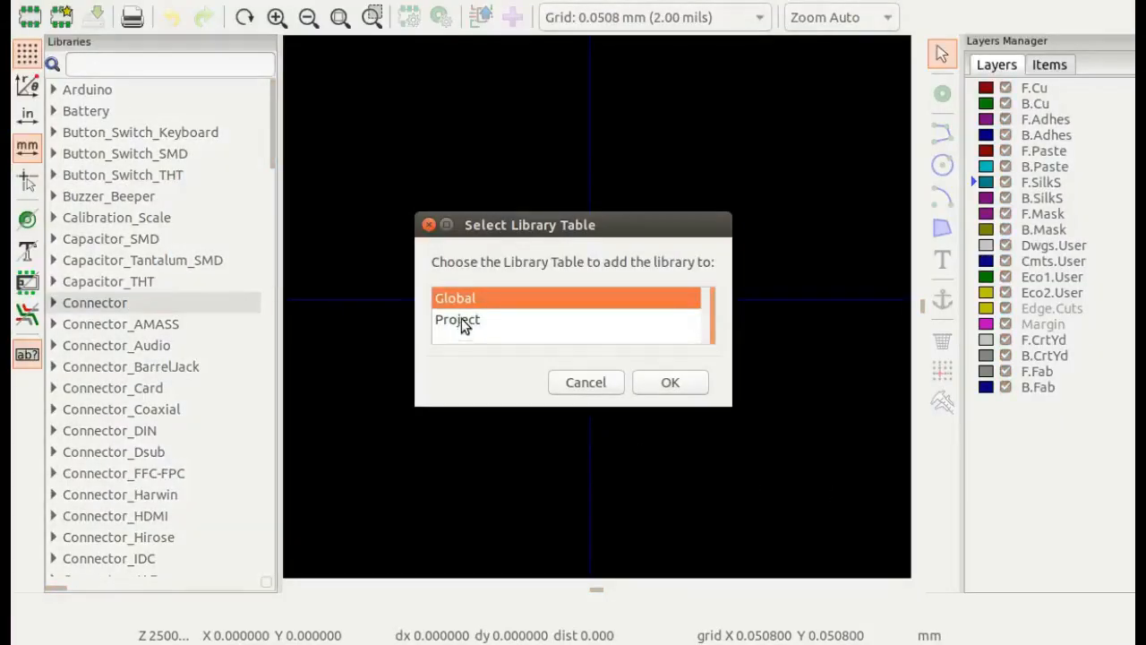
{"action": "left_click", "coordinate": [461, 319]}
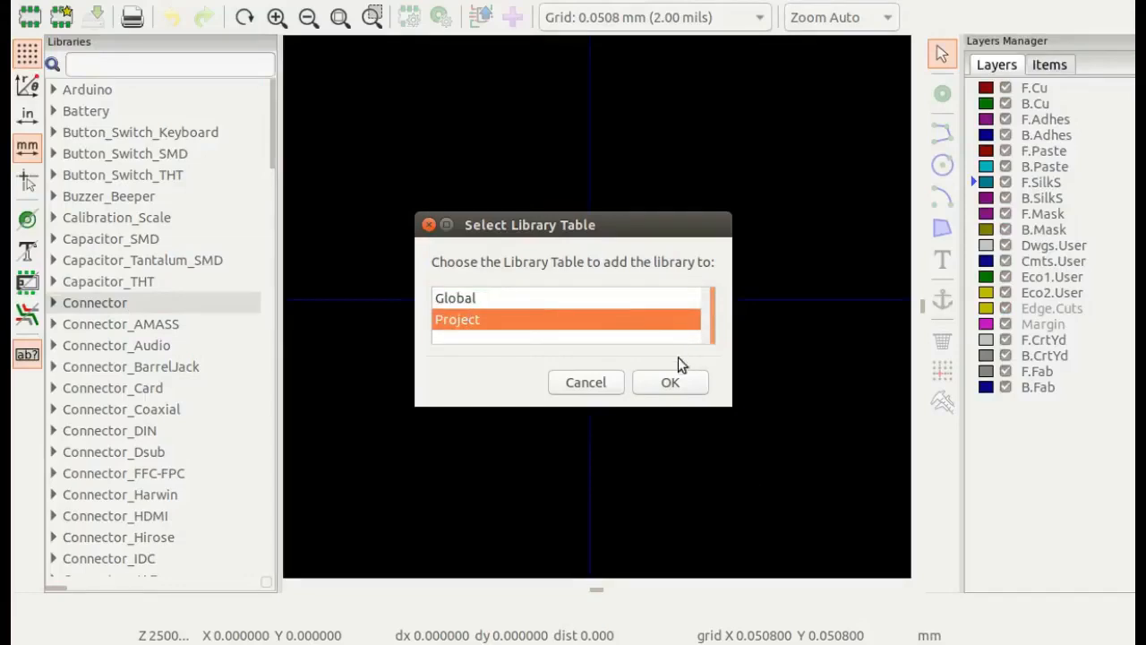
{"action": "left_click", "coordinate": [668, 383]}
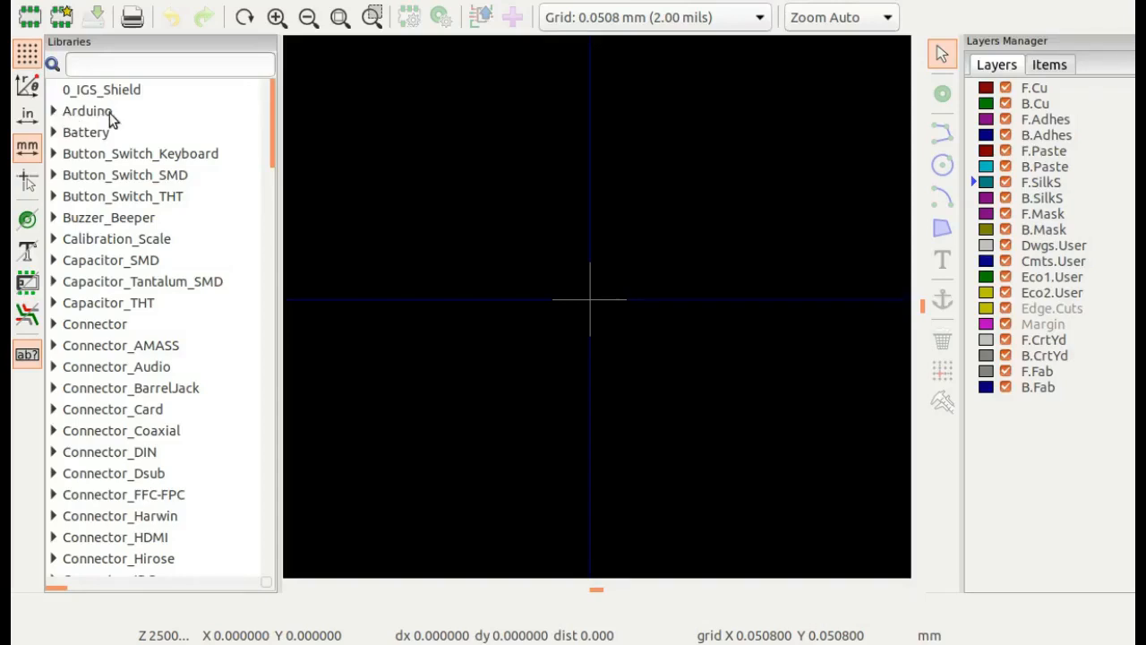
- Expand the Arduino footprint library and open the Arduino_Mega2560_Shield footprint on the canvas
{"action": "left_click", "coordinate": [52, 112]}
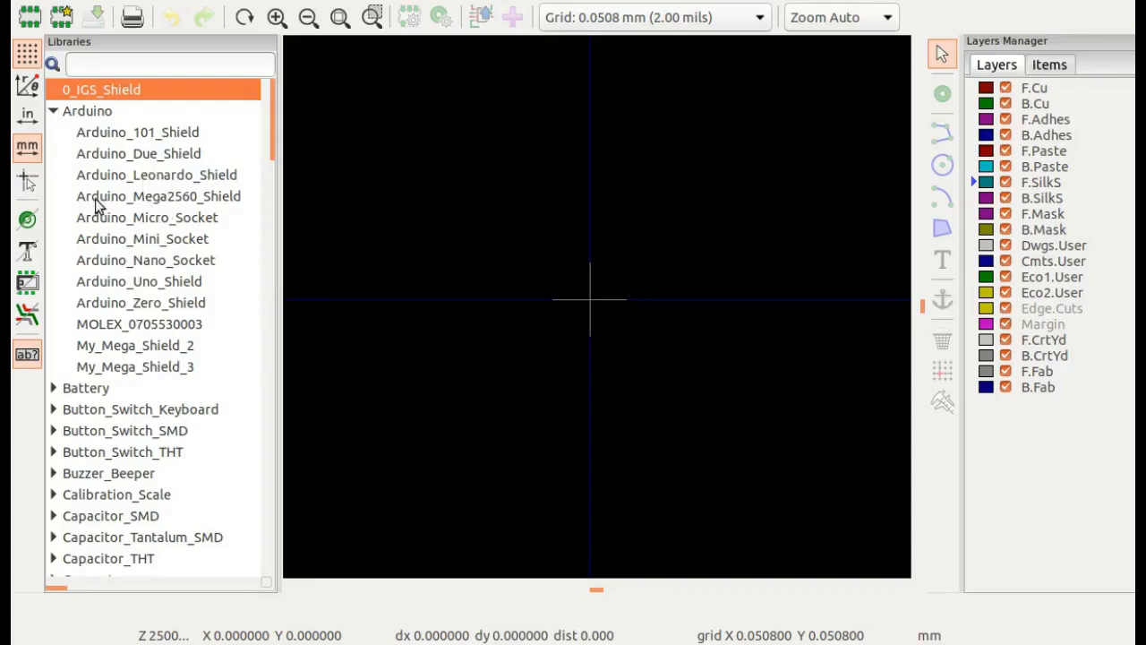
{"action": "left_click", "coordinate": [177, 198]}
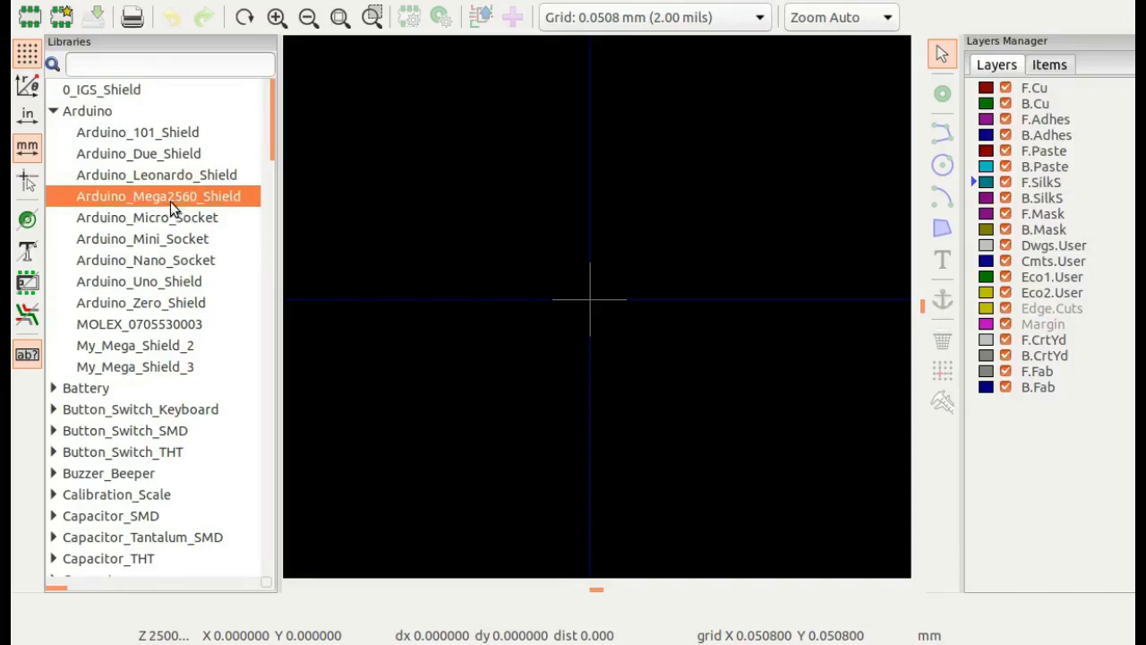
{"action": "double_click", "coordinate": [168, 196]}
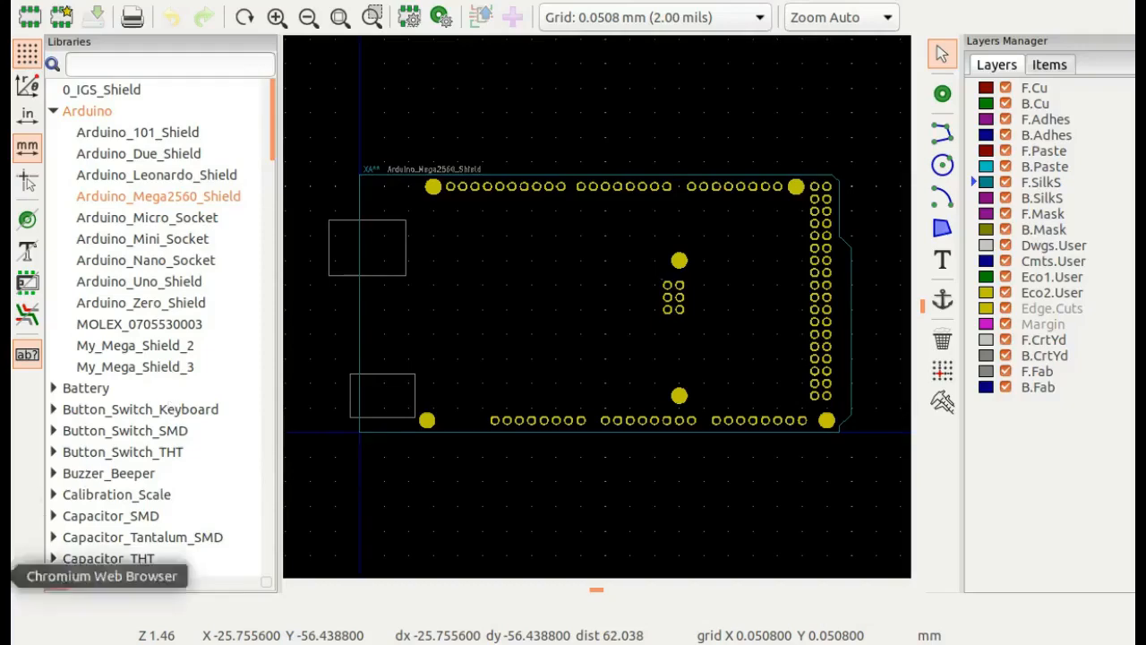
- Switch to the Chromium browser and examine the arduino-kicad-library GitHub page, including its file list and Library Setup instructions
{"action": "left_click", "coordinate": [6, 575]}
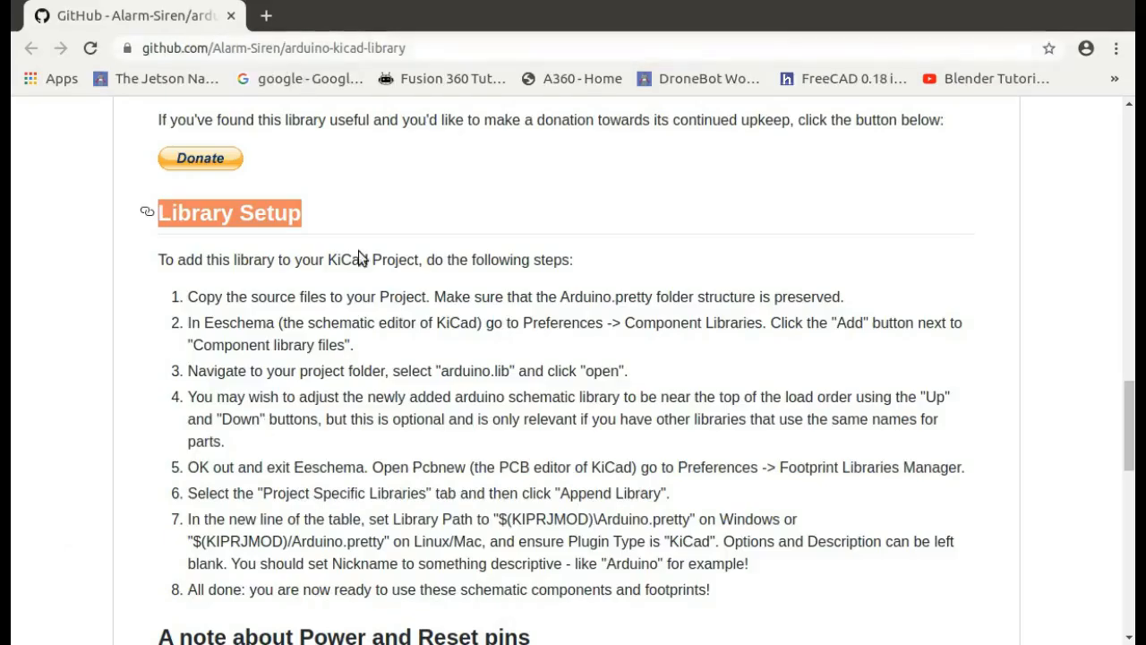
{"action": "scroll", "coordinate": [397, 250], "scroll_direction": "up", "scroll_amount": 5}
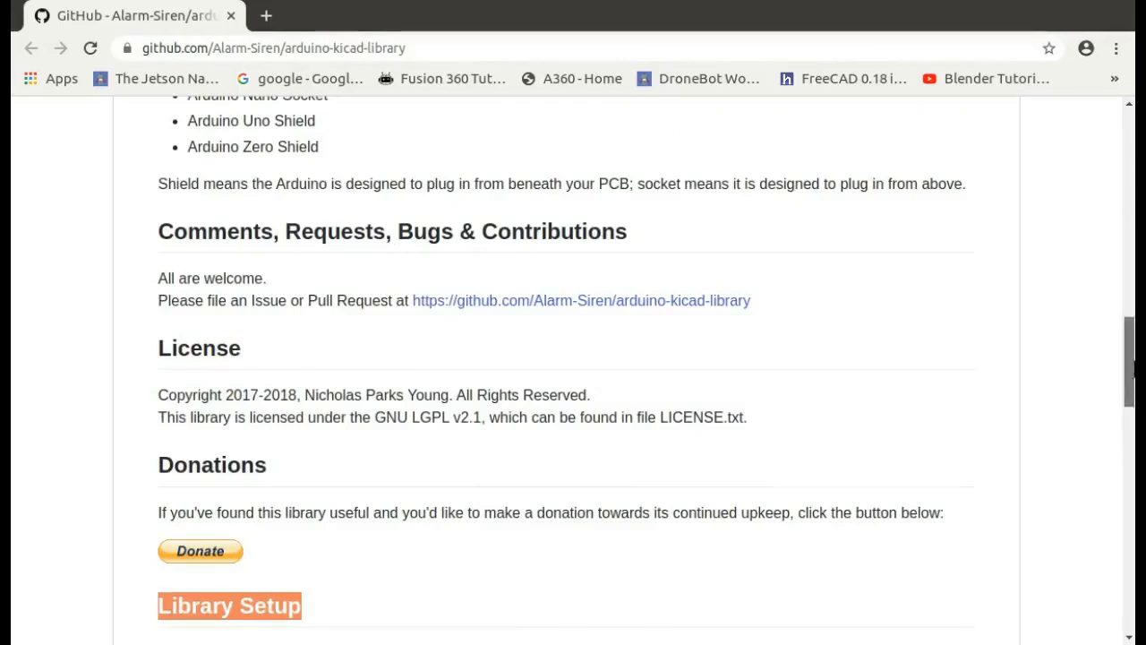
{"action": "left_click_drag", "start_coordinate": [1131, 394], "coordinate": [1130, 175]}
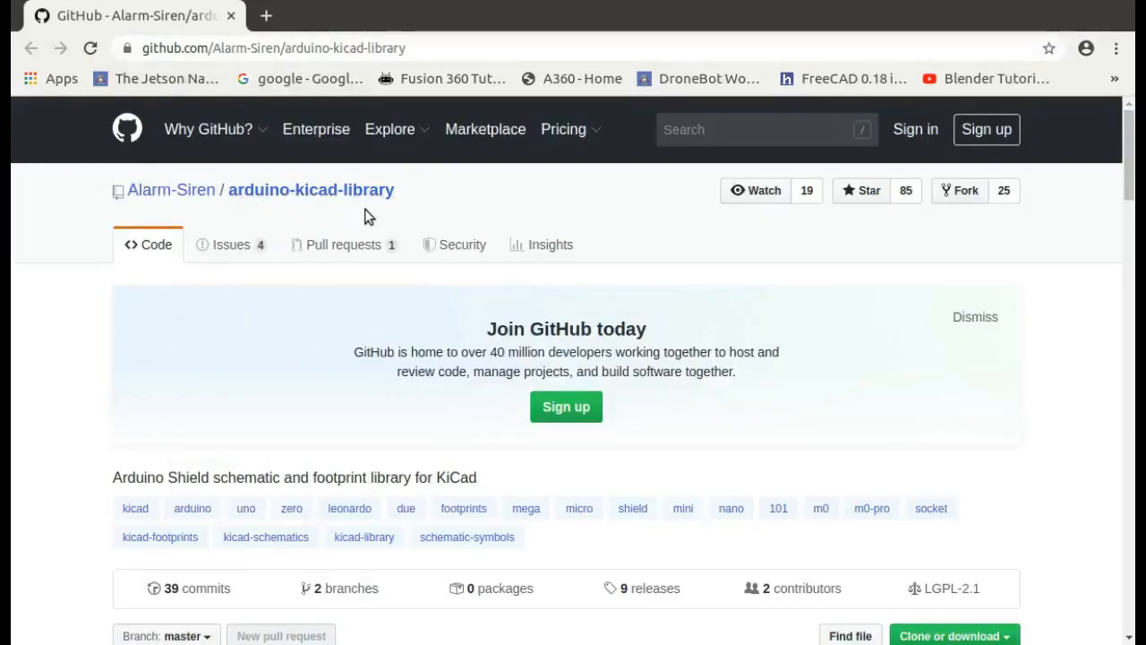
{"action": "scroll", "coordinate": [488, 278], "scroll_direction": "down", "scroll_amount": 3}
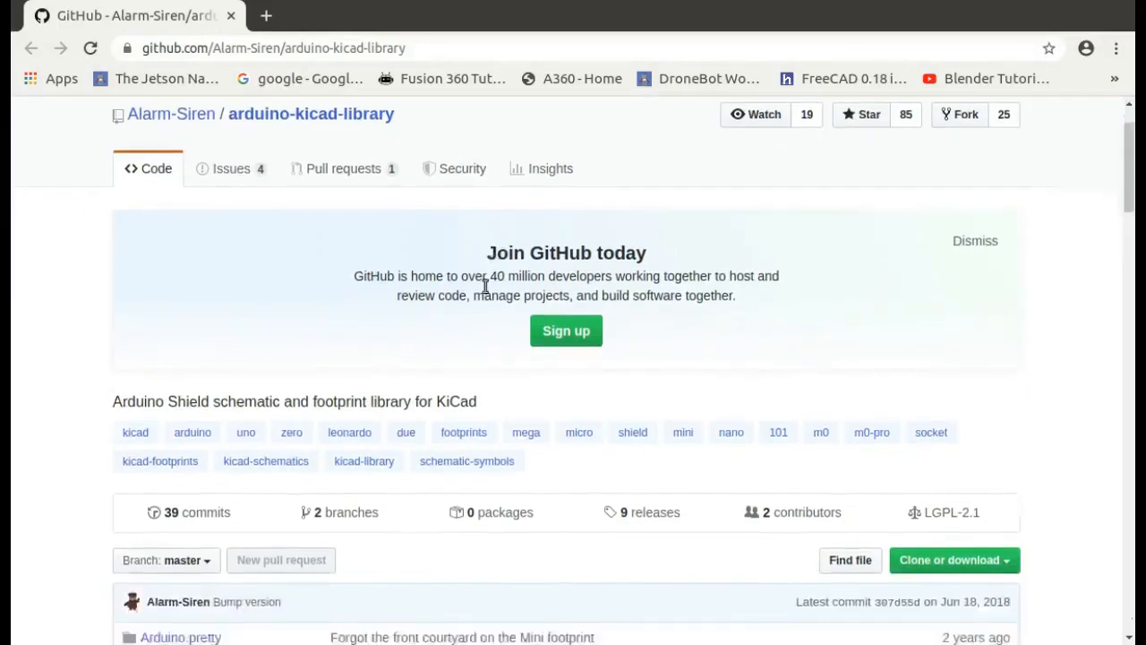
{"action": "scroll", "coordinate": [484, 285], "scroll_direction": "down", "scroll_amount": 5}
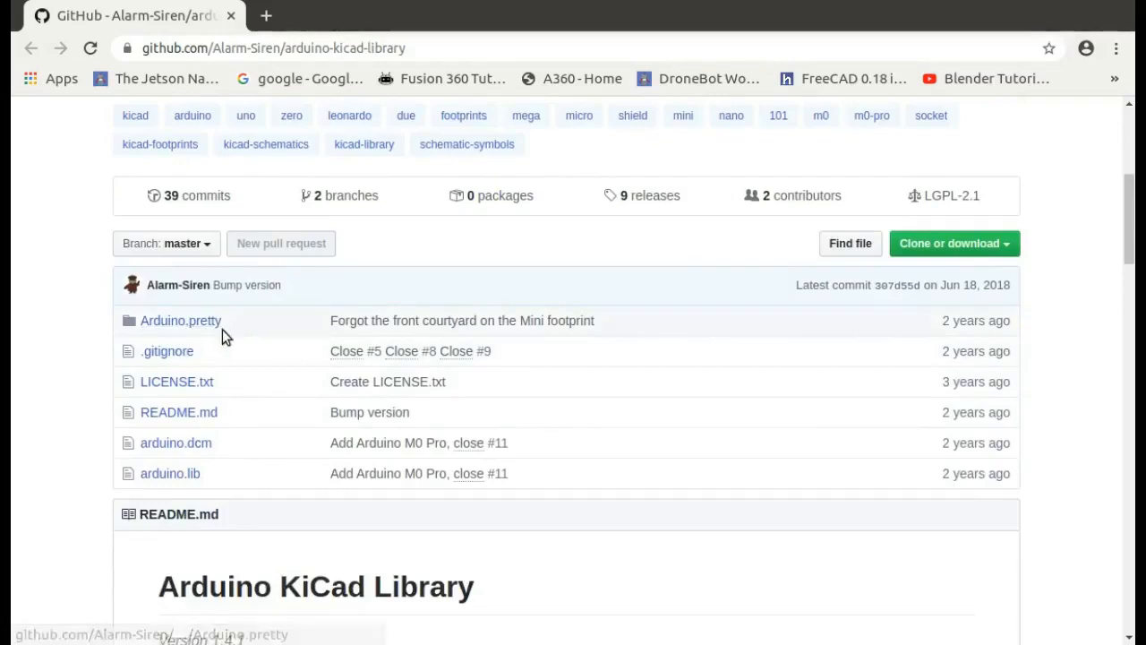
{"action": "left_click", "coordinate": [222, 329]}
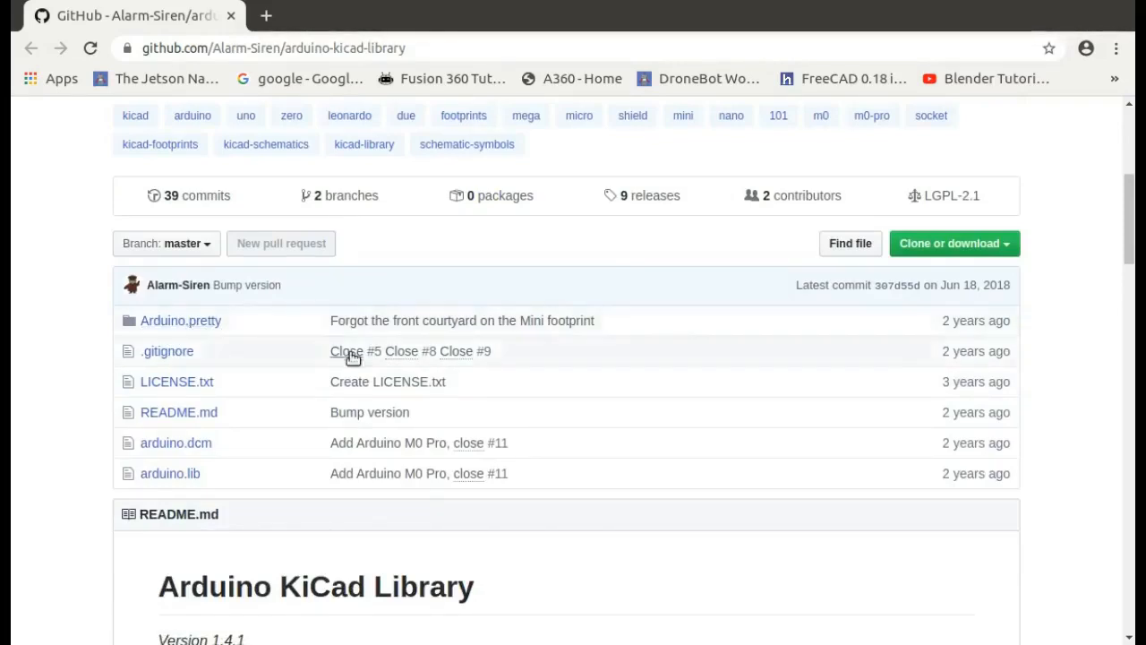
{"action": "scroll", "coordinate": [356, 373], "scroll_direction": "down", "scroll_amount": 3}
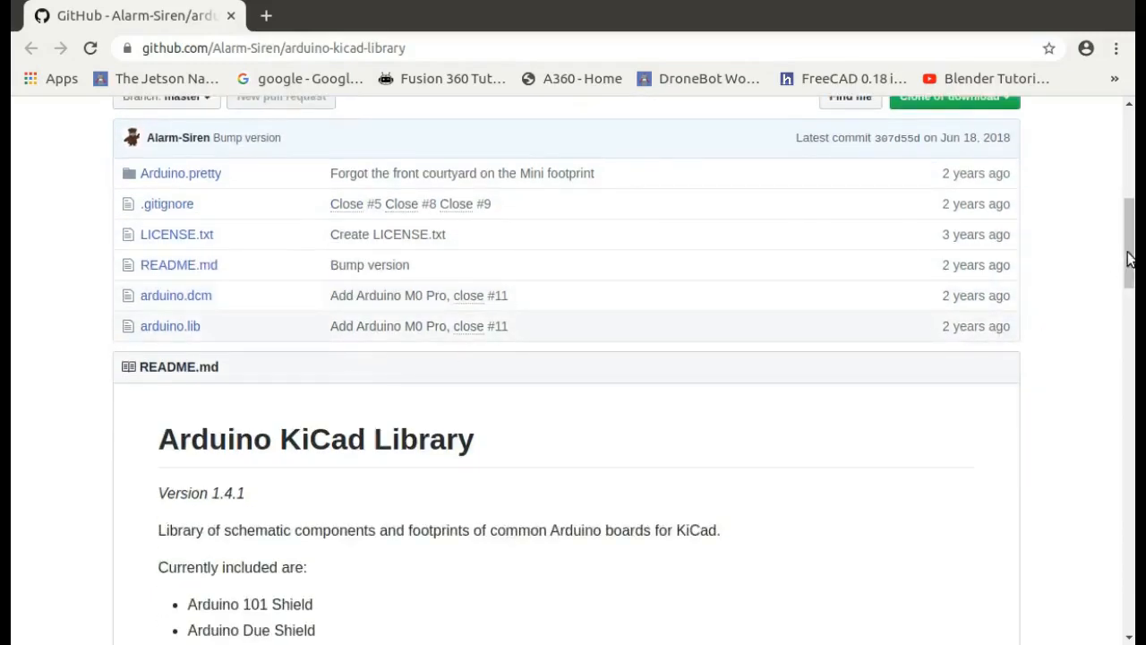
{"action": "left_click_drag", "start_coordinate": [1125, 266], "coordinate": [1130, 456]}
{"action": "left_click", "coordinate": [377, 154]}
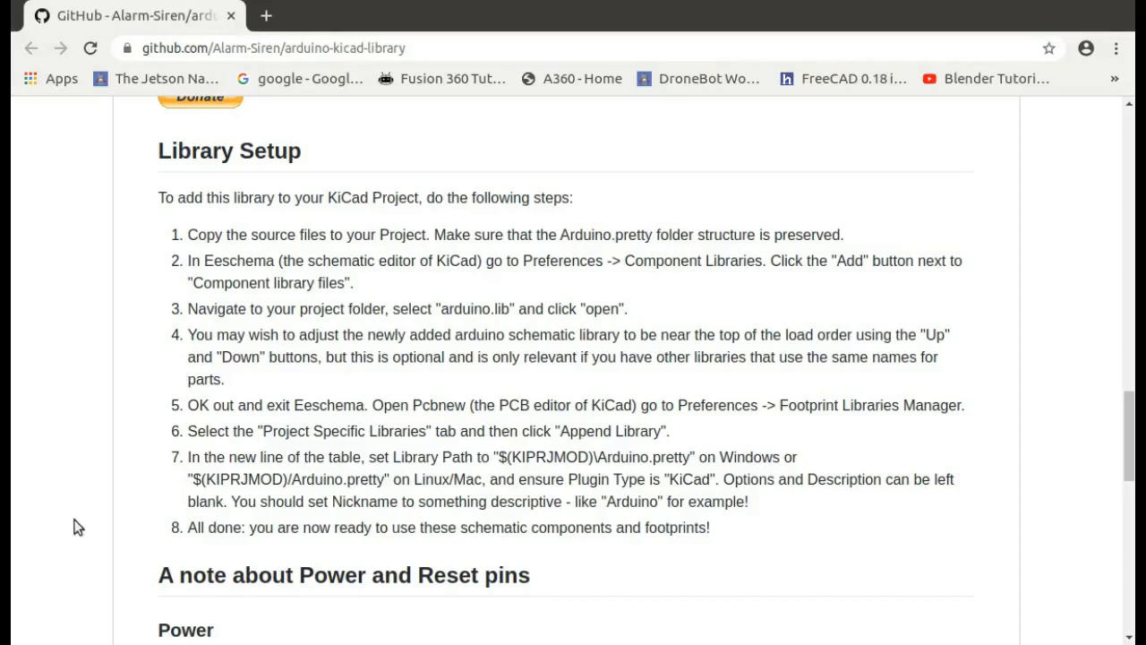
- Switch back to the KiCad Footprint Editor and collapse the Arduino footprint library
{"action": "left_click", "coordinate": [6, 140]}
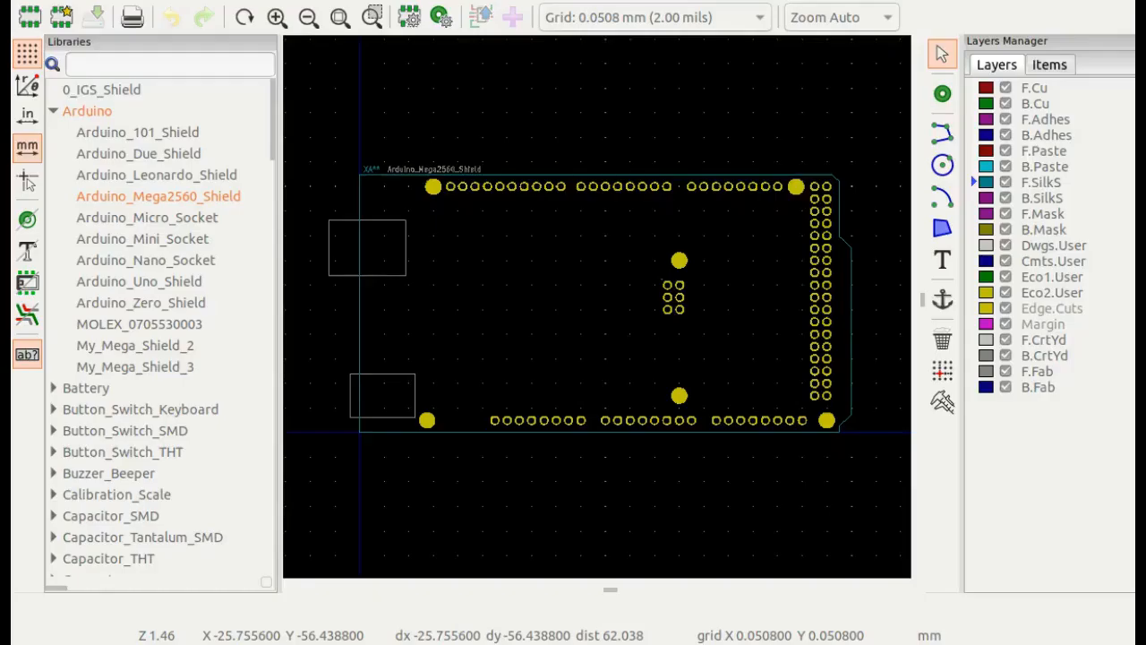
{"action": "left_click", "coordinate": [97, 116]}
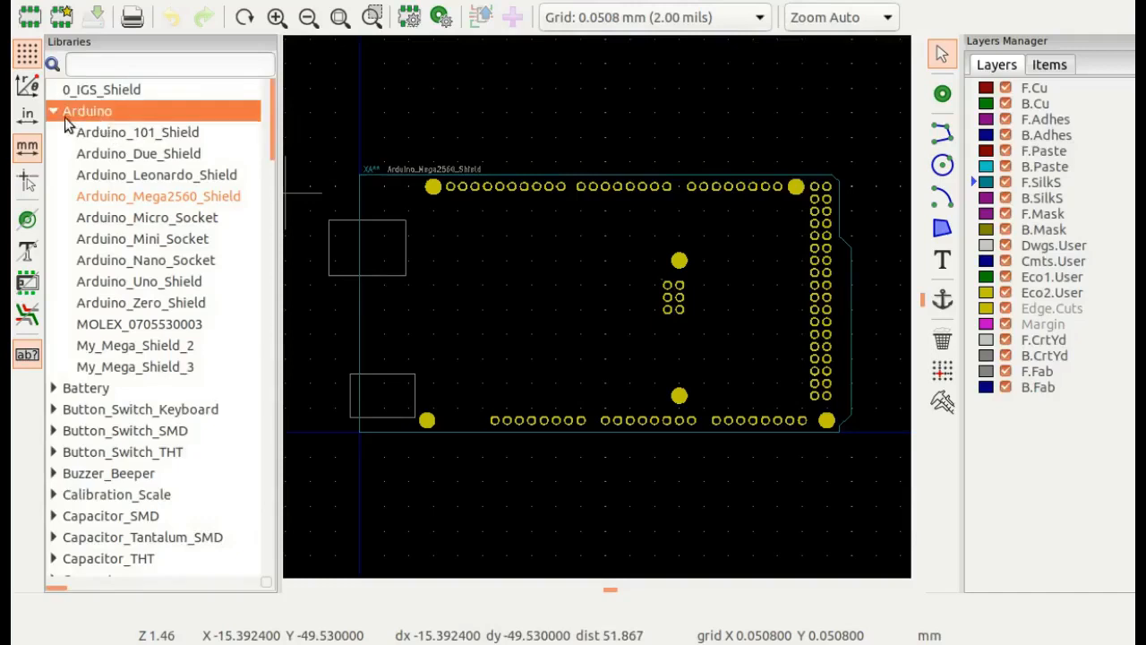
{"action": "left_click", "coordinate": [53, 114]}
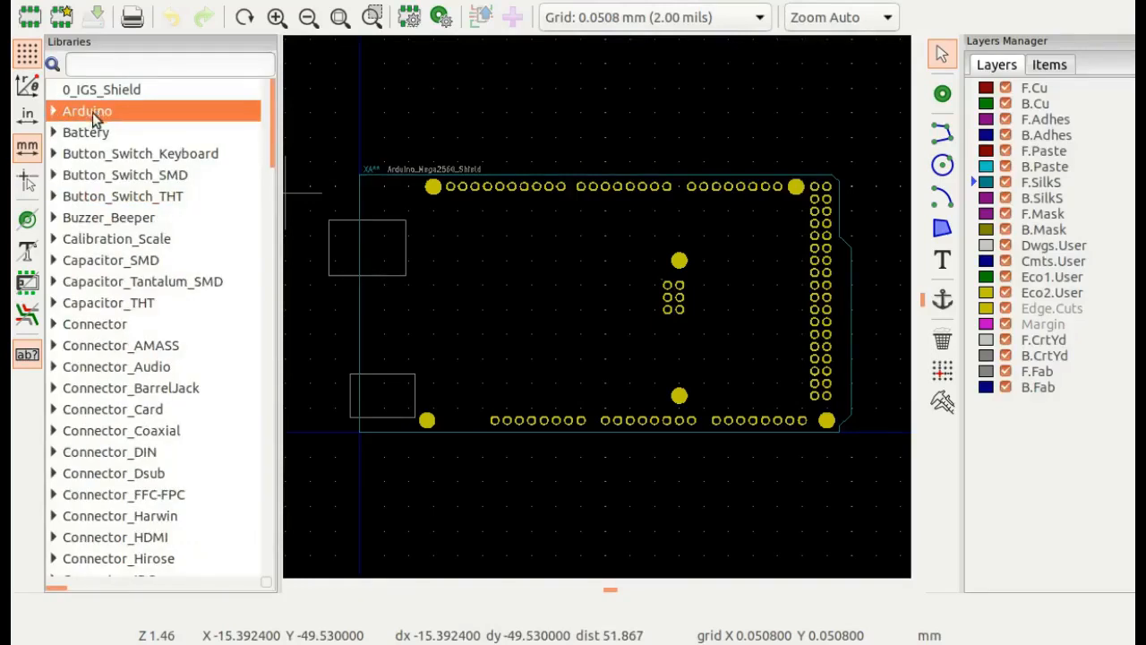
- Copy the Arduino_Mega2560_Shield footprint from the Arduino library into the 0_IGS_Shield library
{"action": "left_click", "coordinate": [53, 111]}
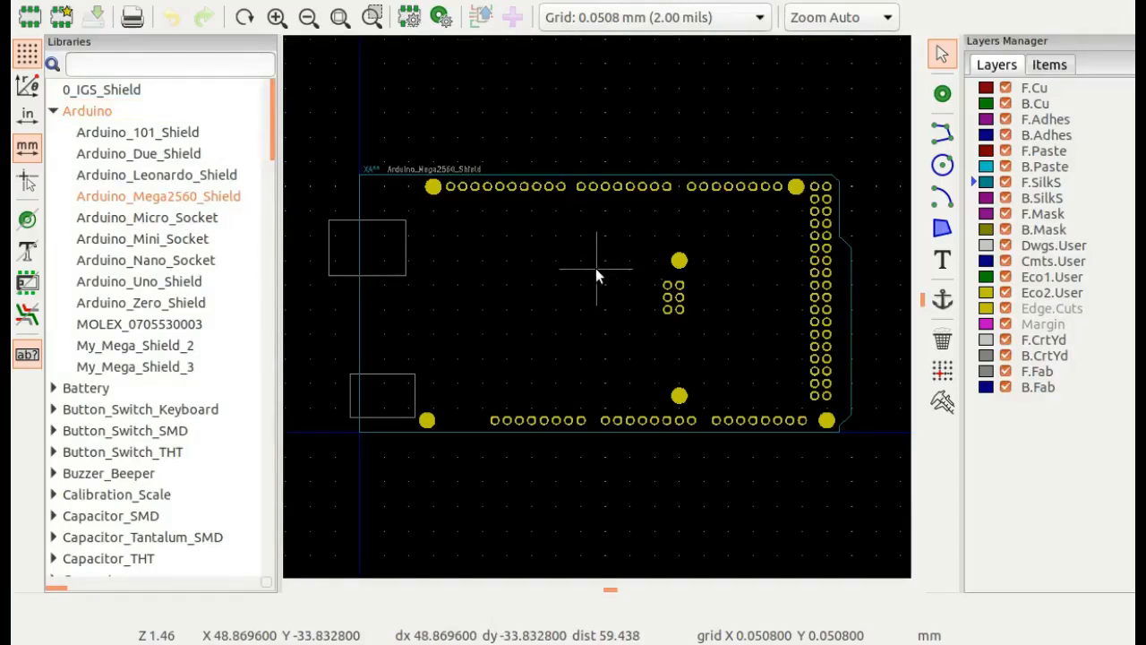
{"action": "right_click", "coordinate": [164, 199]}
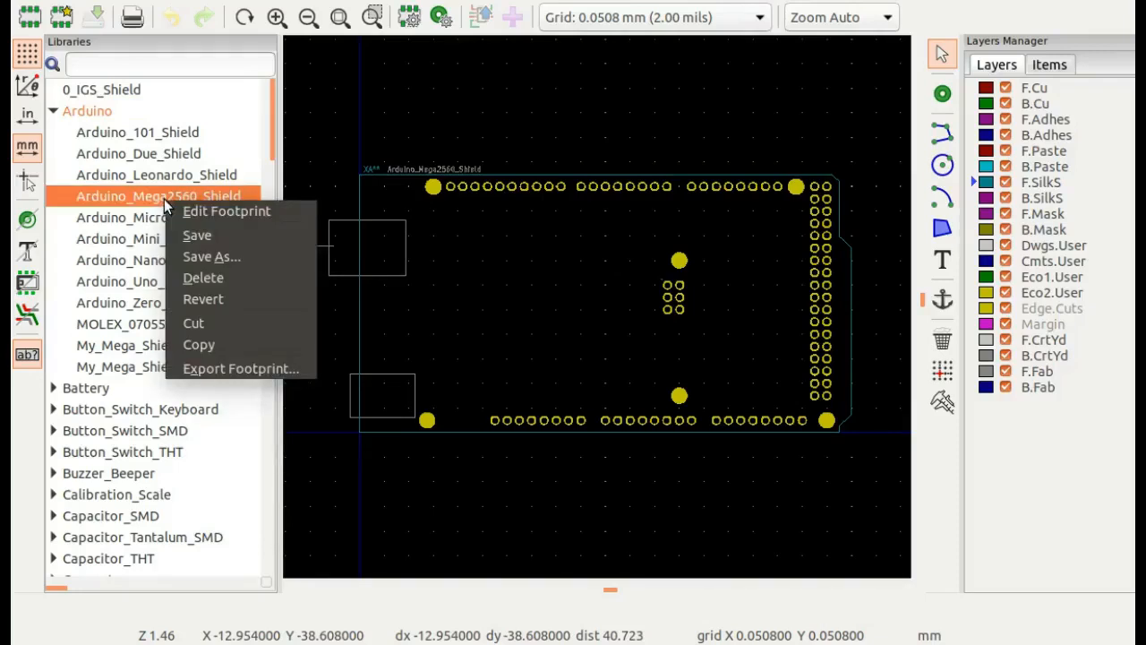
{"action": "left_click", "coordinate": [194, 344]}
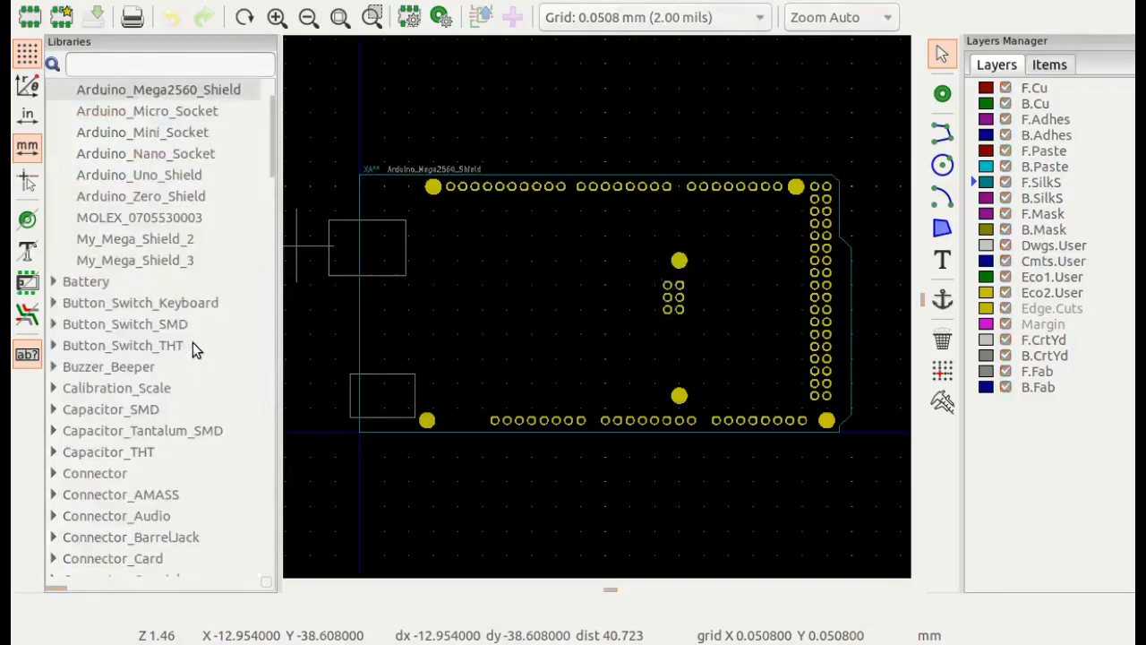
{"action": "scroll", "coordinate": [158, 231], "scroll_direction": "up", "scroll_amount": 2}
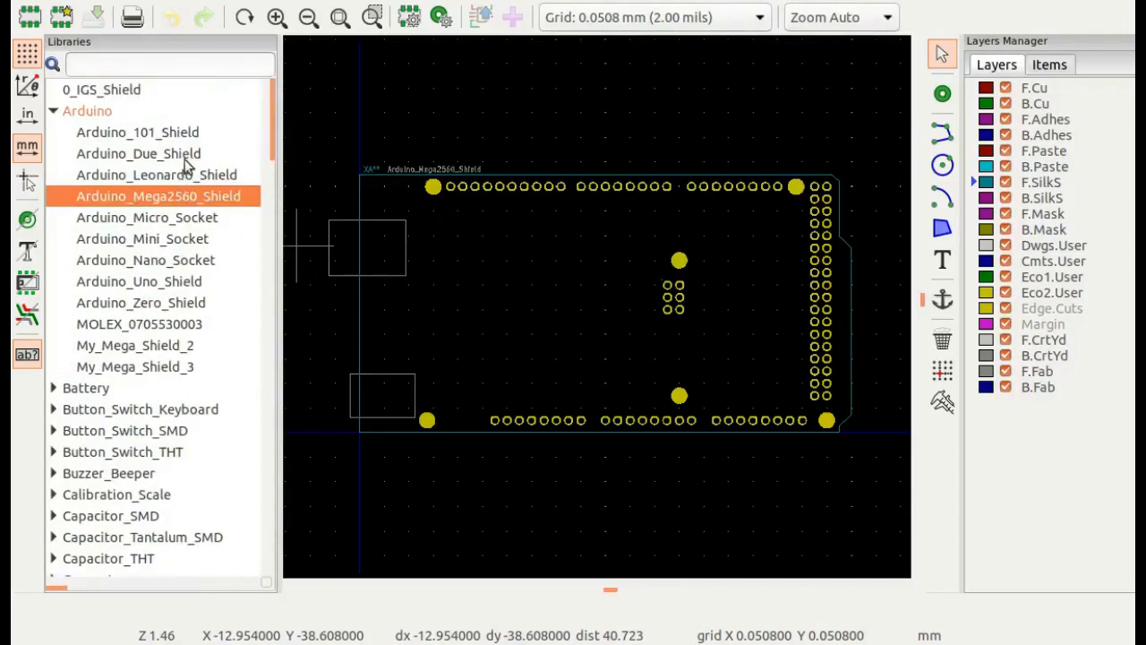
{"action": "left_click", "coordinate": [116, 92]}
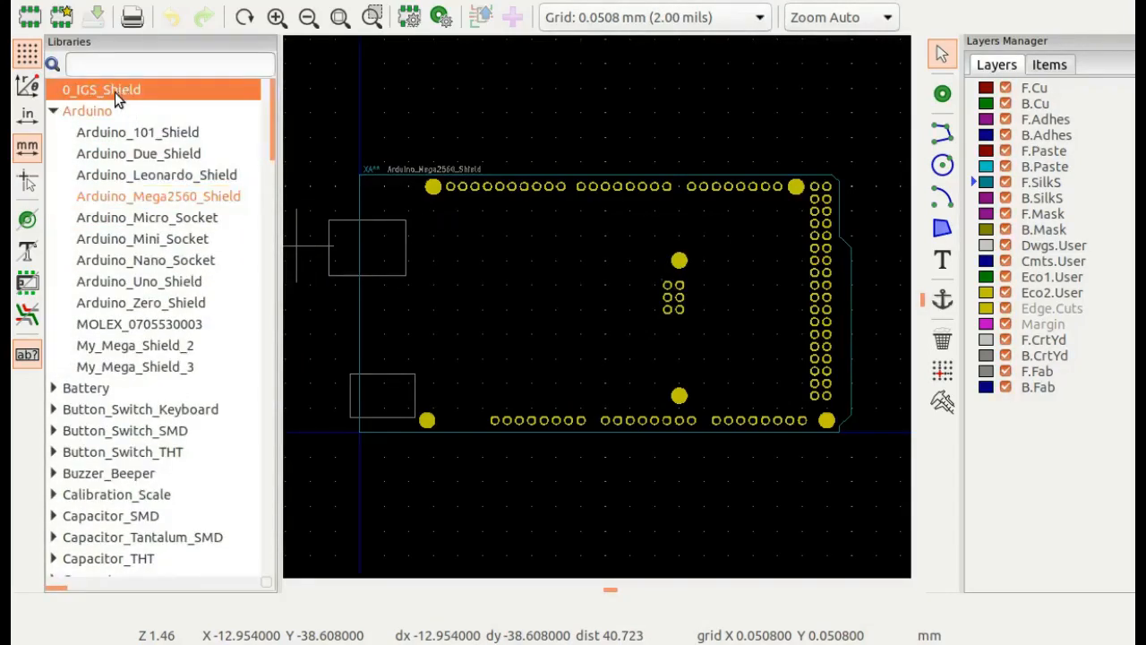
{"action": "right_click", "coordinate": [136, 93]}
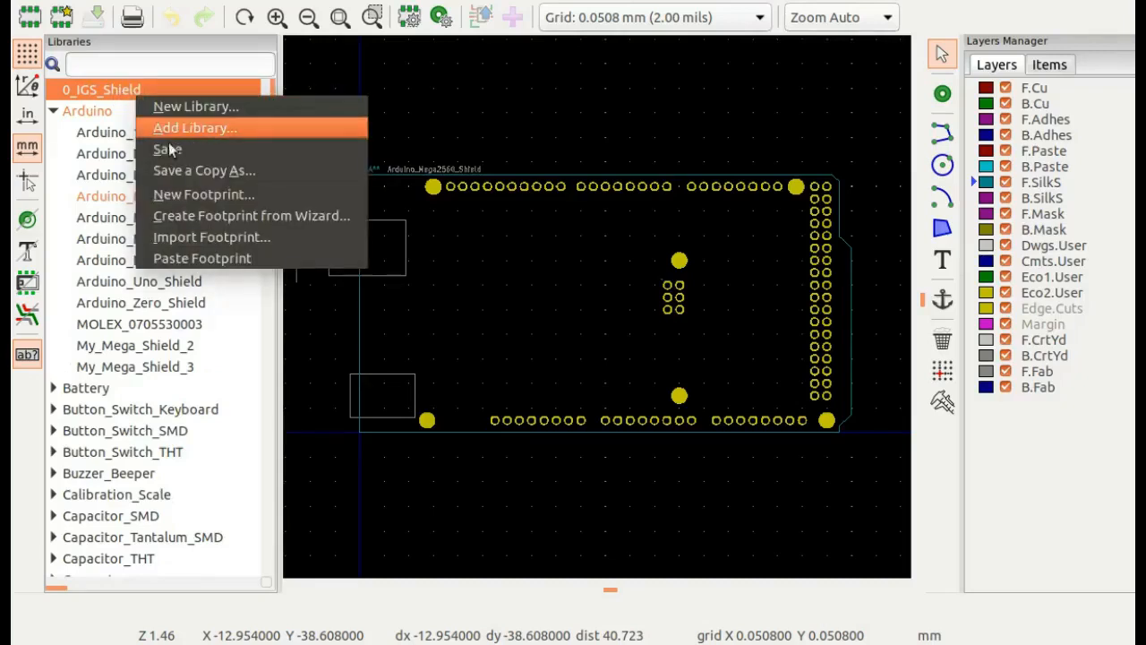
{"action": "left_click", "coordinate": [203, 259]}
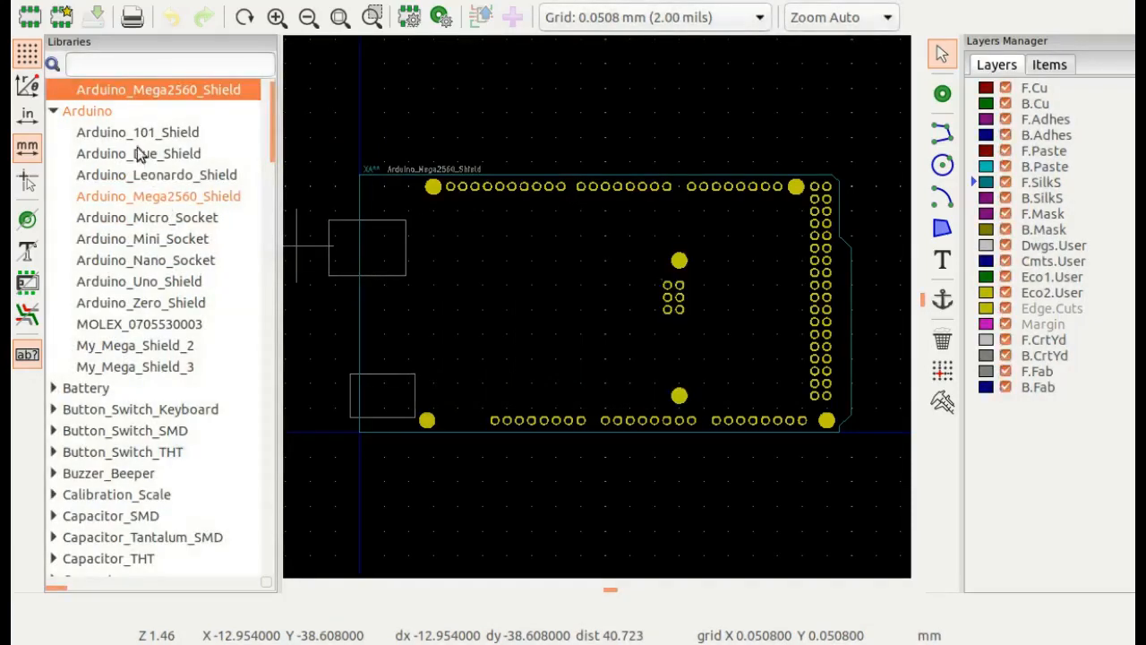
{"action": "scroll", "coordinate": [153, 121], "scroll_direction": "up", "scroll_amount": 1}
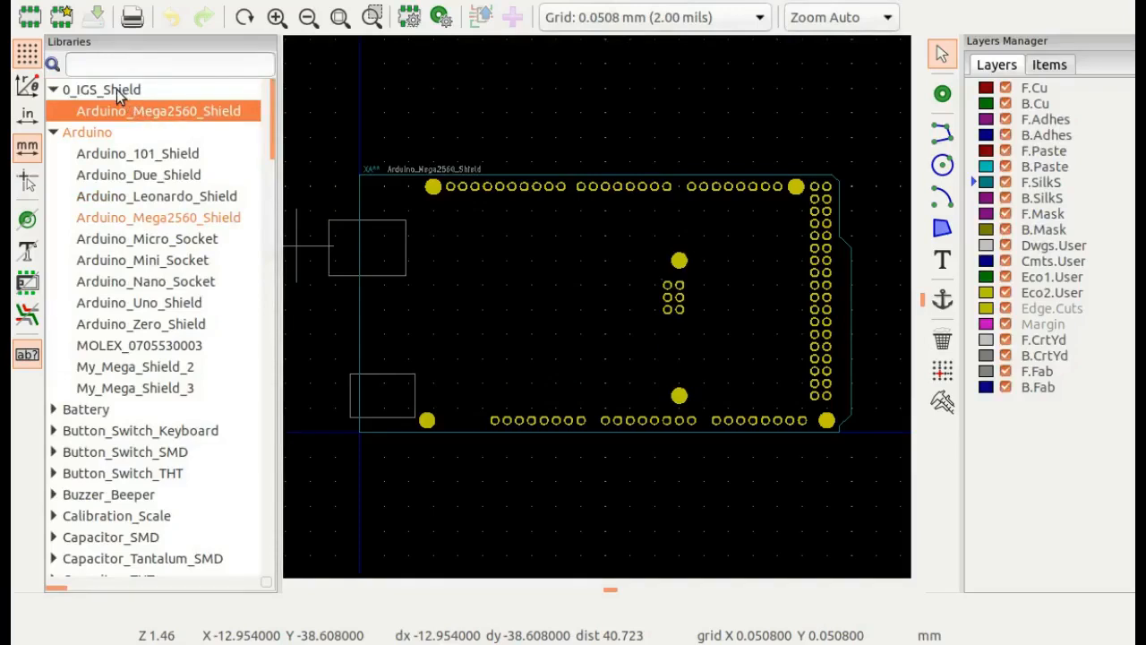
- Open the copied Arduino_Mega2560_Shield footprint from the 0_IGS_Shield library and leave the Arduino library collapsed
{"action": "double_click", "coordinate": [117, 89]}
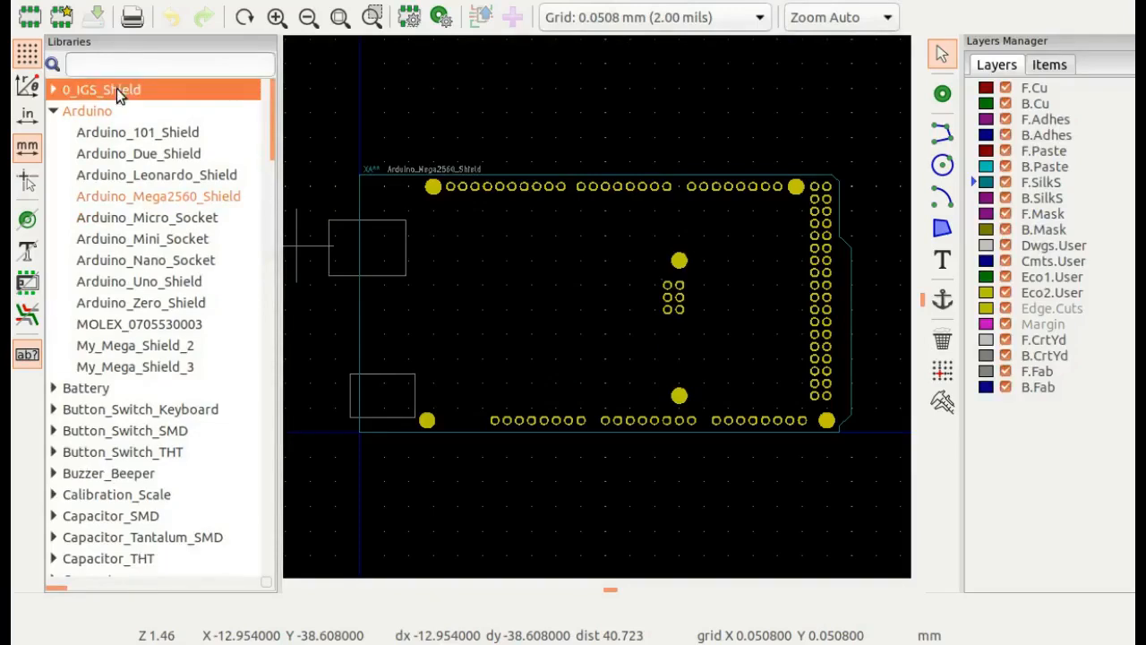
{"action": "left_click", "coordinate": [53, 112]}
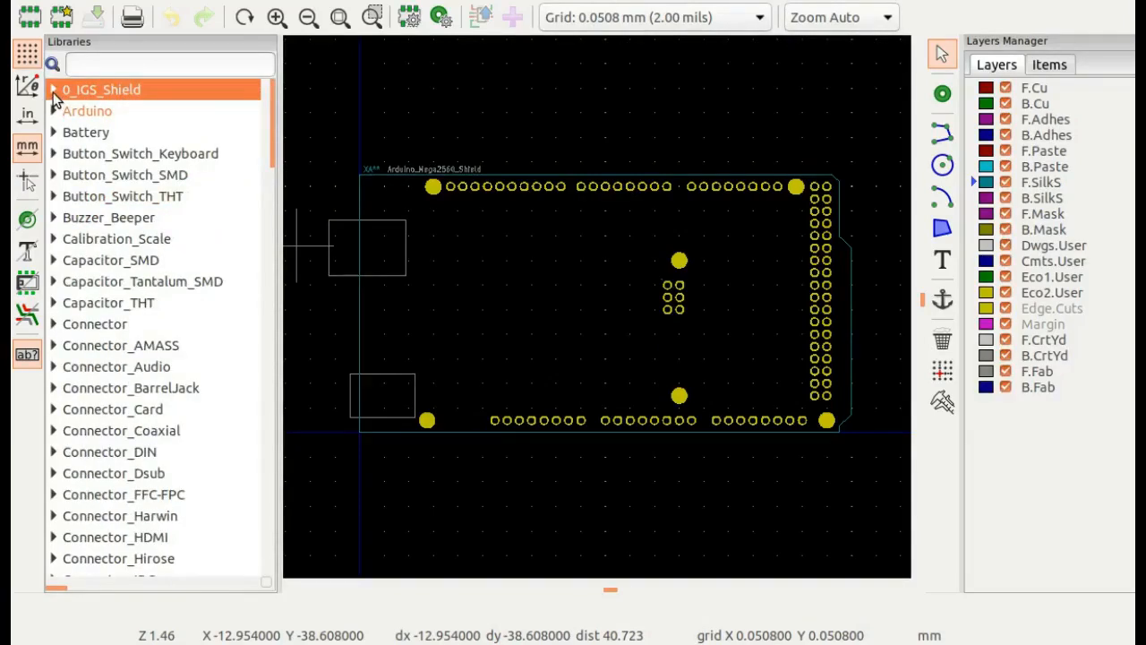
{"action": "left_click", "coordinate": [53, 92]}
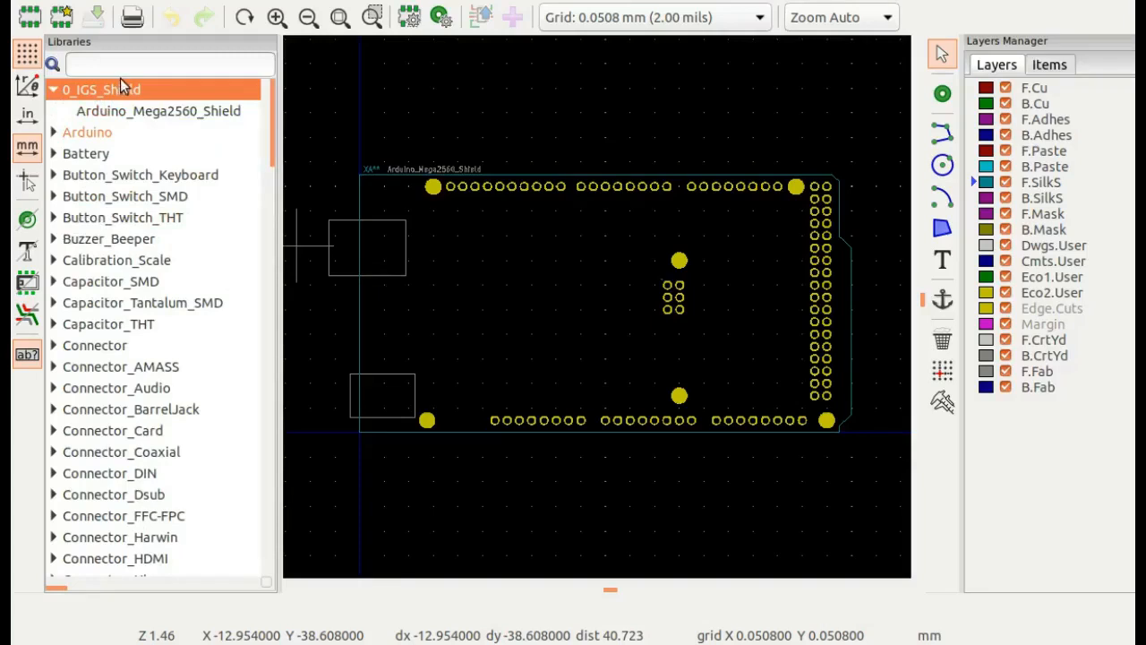
{"action": "left_click", "coordinate": [168, 113]}
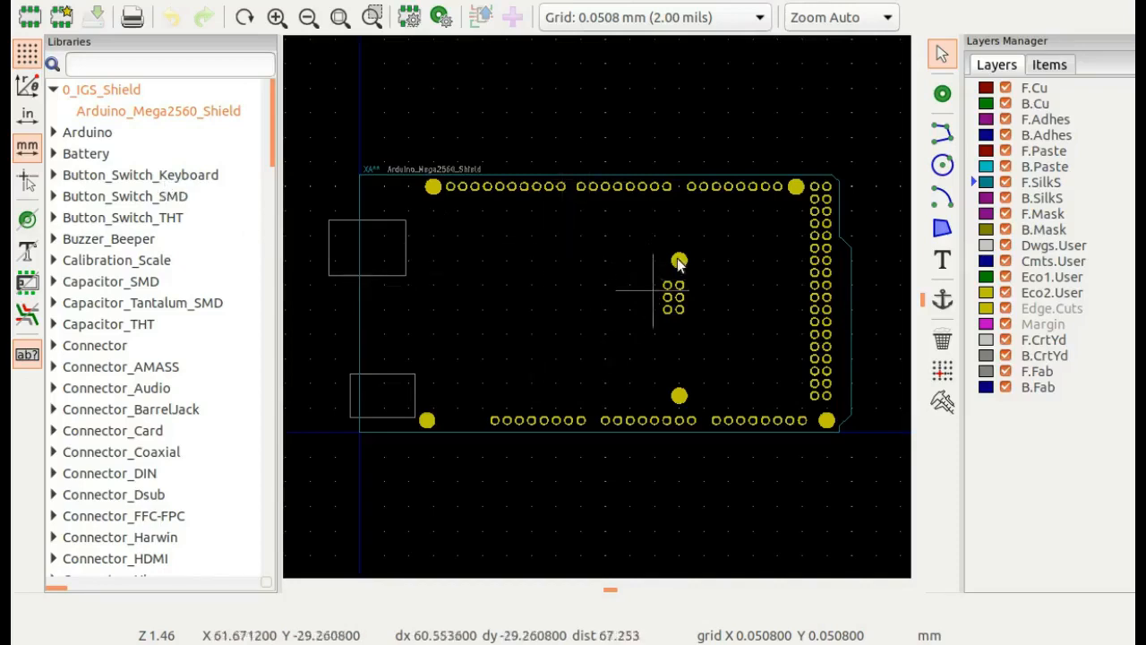
{"action": "left_click", "coordinate": [55, 132]}
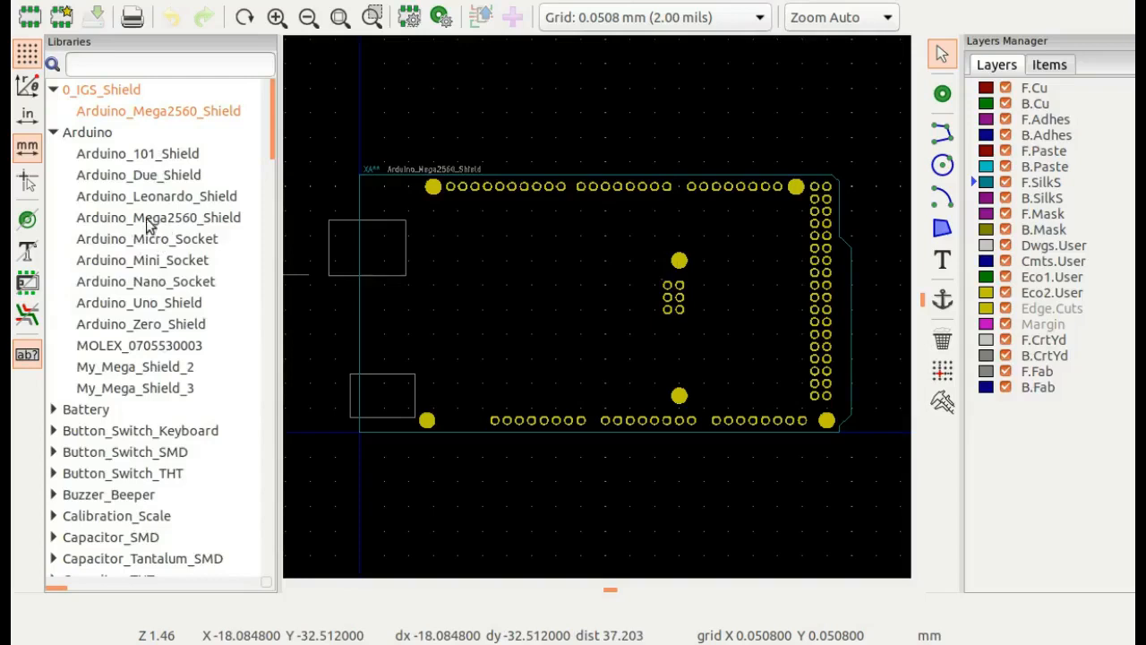
{"action": "left_click", "coordinate": [53, 133]}
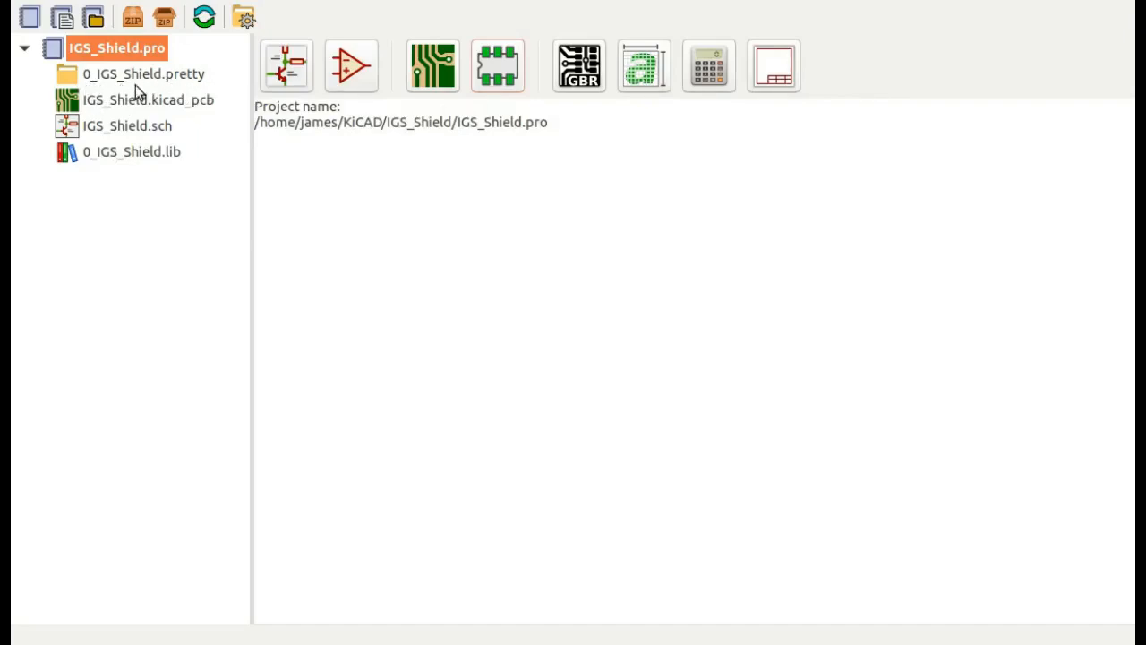
- Review the 0_IGS_Shield.pretty footprint library and the 0_IGS_Shield.lib symbol library in the KiCad project manager's file tree
{"action": "left_click", "coordinate": [171, 79]}
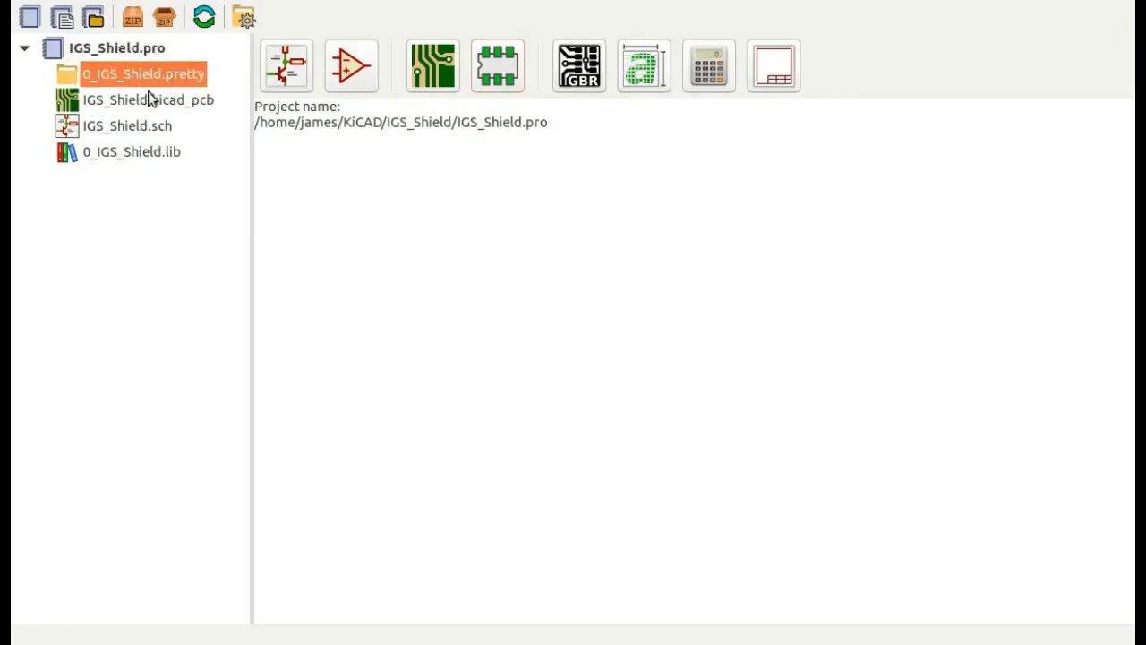
{"action": "left_click", "coordinate": [162, 155]}
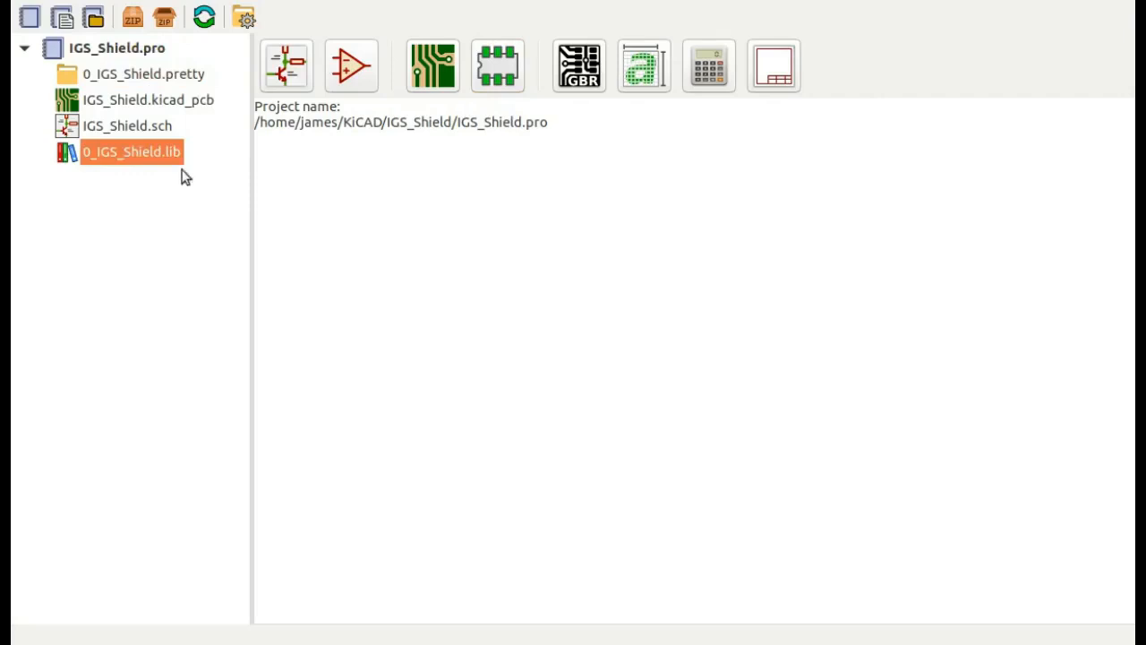
{"action": "left_click", "coordinate": [275, 198]}
- Open the Footprint Editor from the project manager and select Arduino_Mega2560_Shield in the 0_IGS_Shield library
{"action": "left_click", "coordinate": [498, 66]}
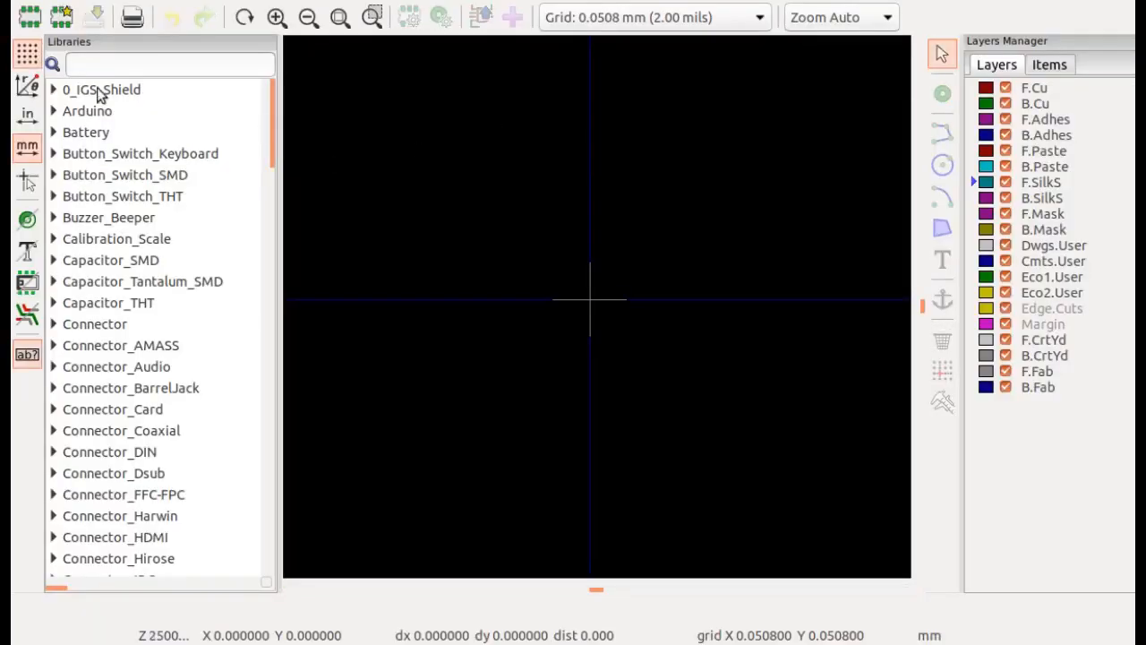
{"action": "left_click", "coordinate": [107, 92]}
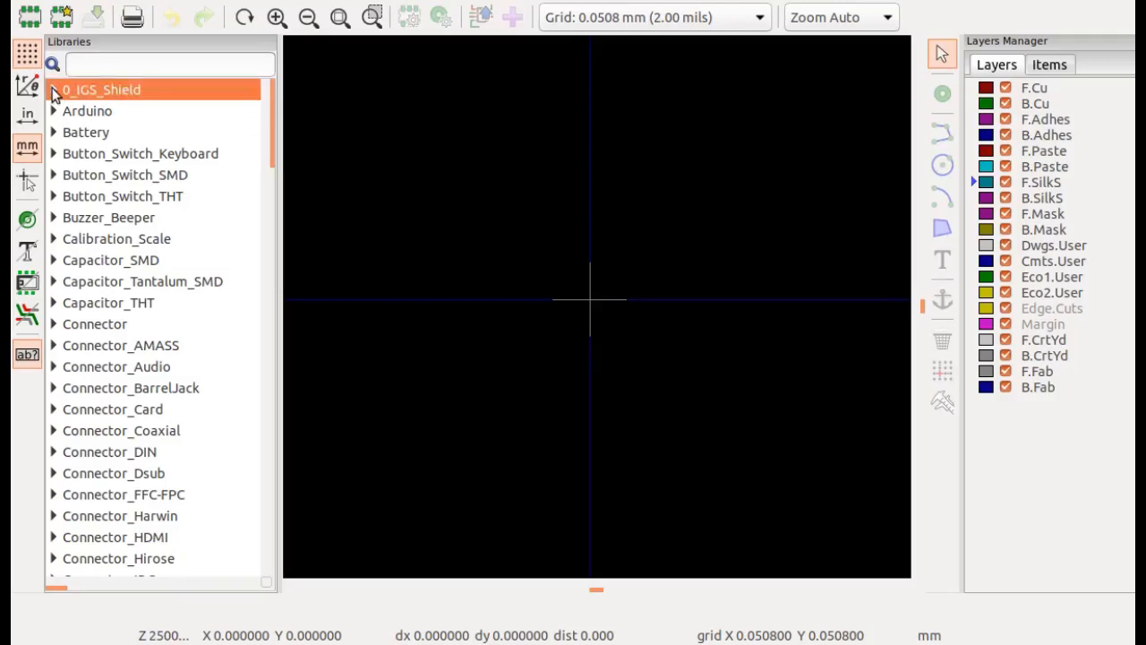
{"action": "left_click", "coordinate": [53, 91]}
{"action": "left_click", "coordinate": [159, 114]}
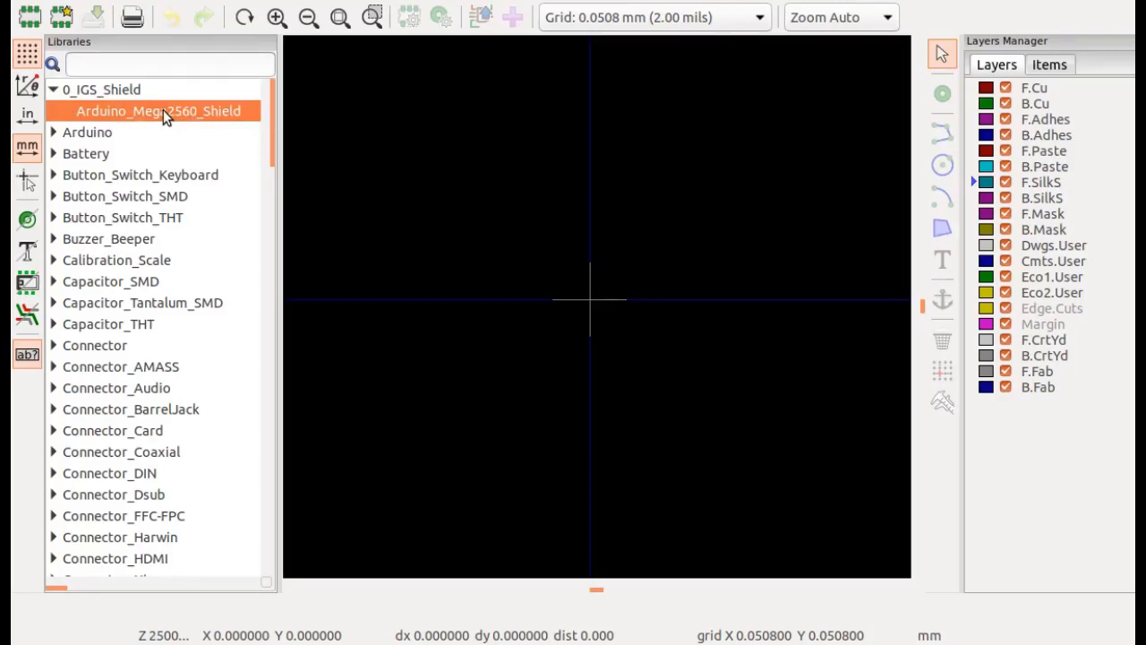
- Save a copy of the selected footprint as Mega2560_Shield in the 0_IGS_Shield library
{"action": "right_click", "coordinate": [163, 109]}
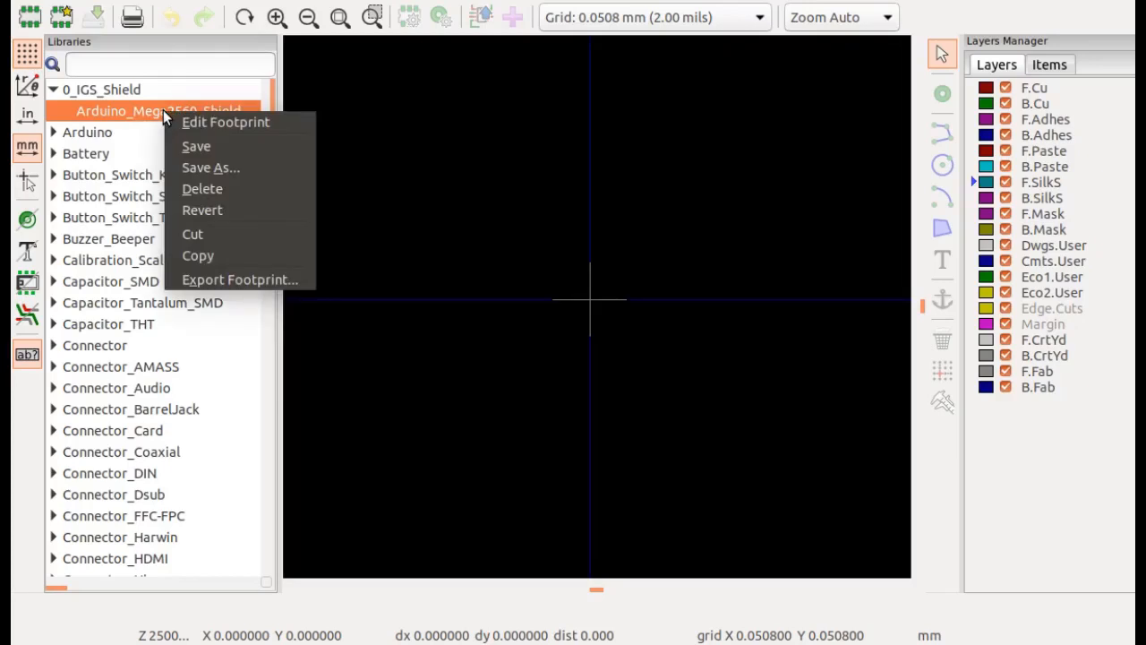
{"action": "left_click", "coordinate": [204, 168]}
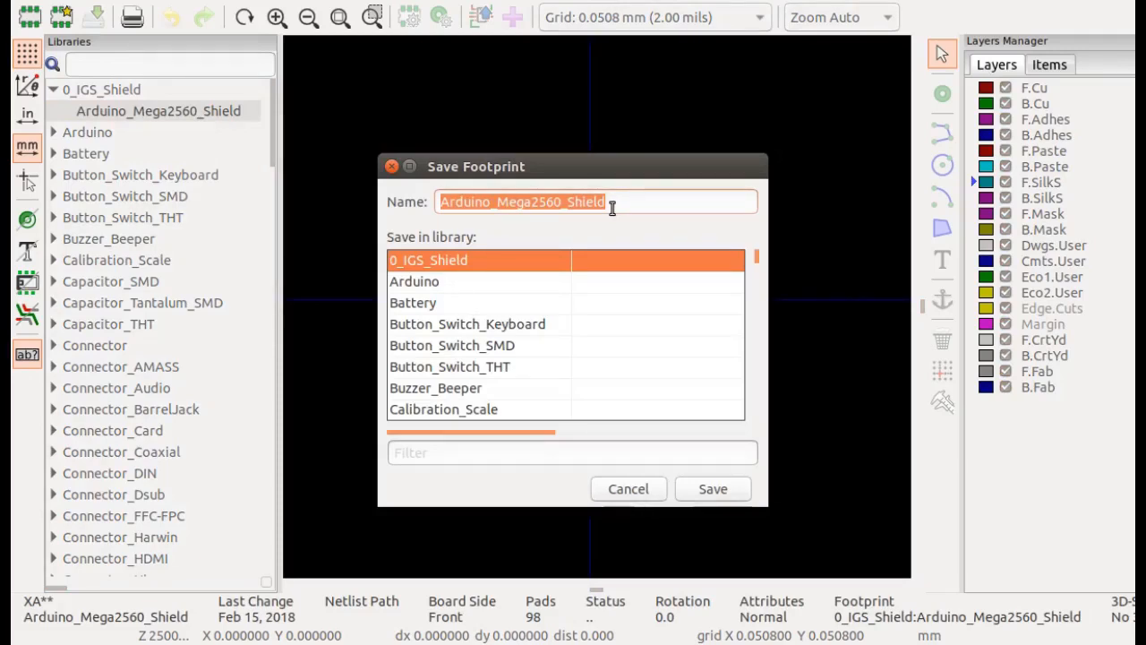
{"action": "left_click_drag", "start_coordinate": [493, 201], "coordinate": [404, 201]}
{"action": "left_click", "coordinate": [501, 201]}
{"action": "key", "text": "BackSpace"}
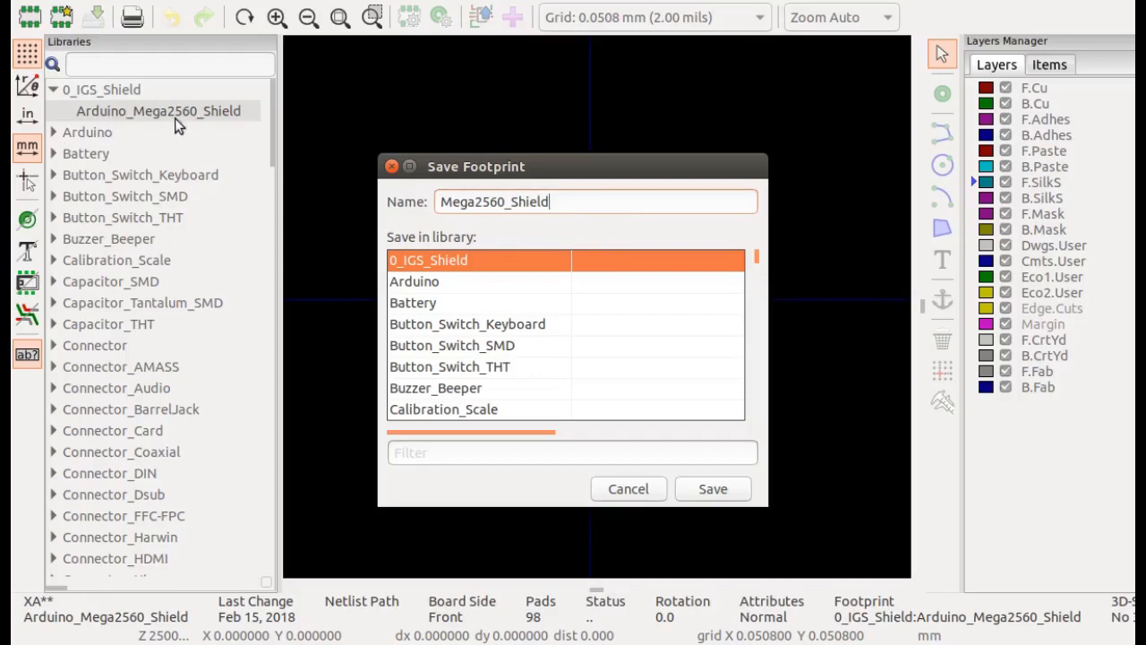
{"action": "left_click", "coordinate": [714, 493]}
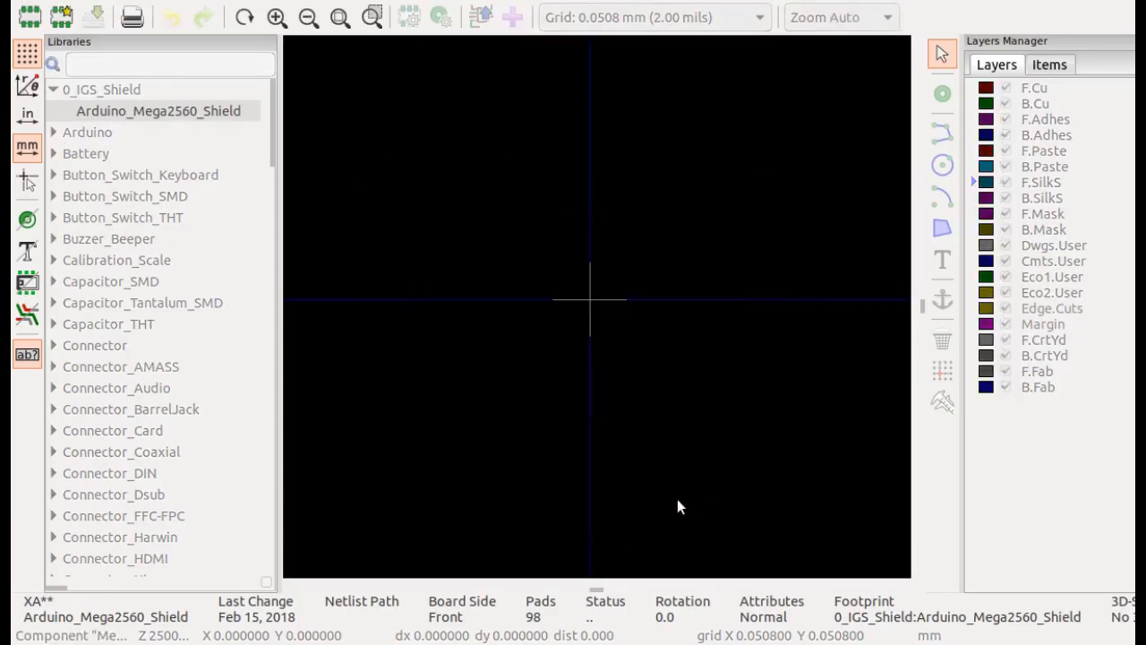
{"action": "scroll", "coordinate": [161, 135], "scroll_direction": "up", "scroll_amount": 1}
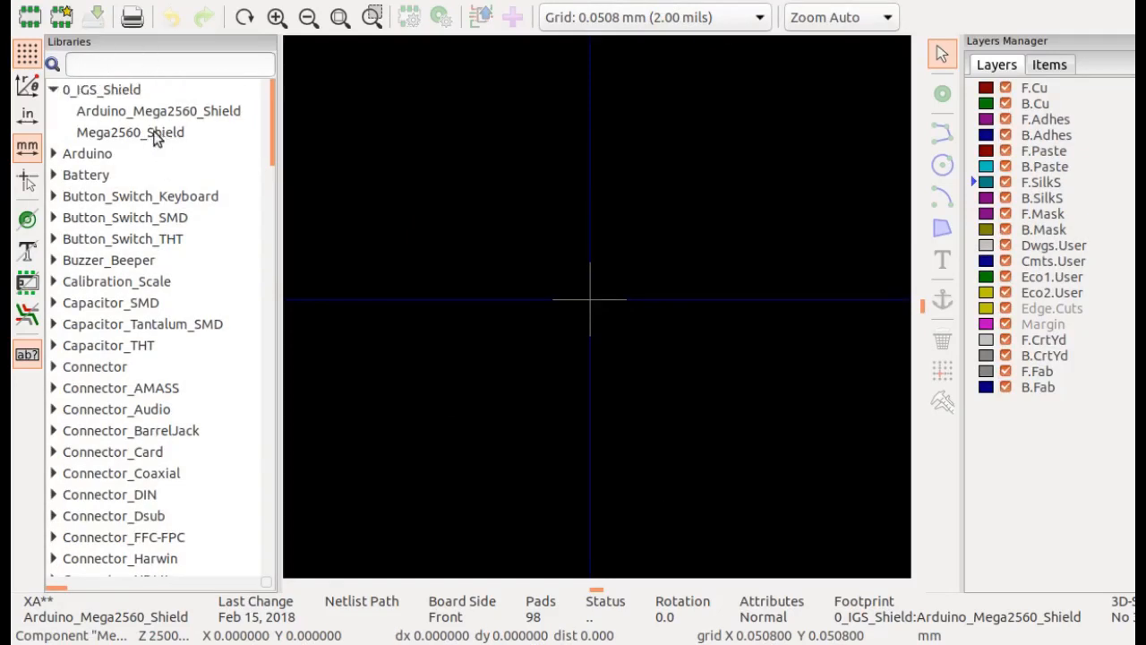
- Compare the two footprints in the 0_IGS_Shield library on the canvas, leaving Mega2560_Shield open for editing
{"action": "left_click", "coordinate": [177, 116]}
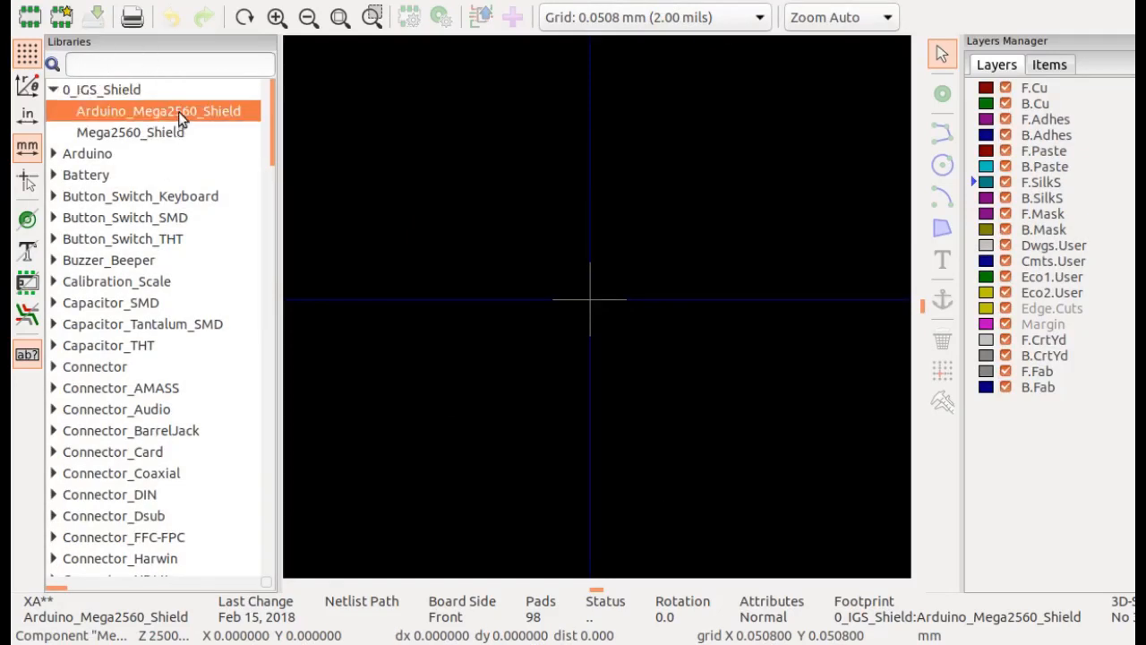
{"action": "double_click", "coordinate": [178, 111]}
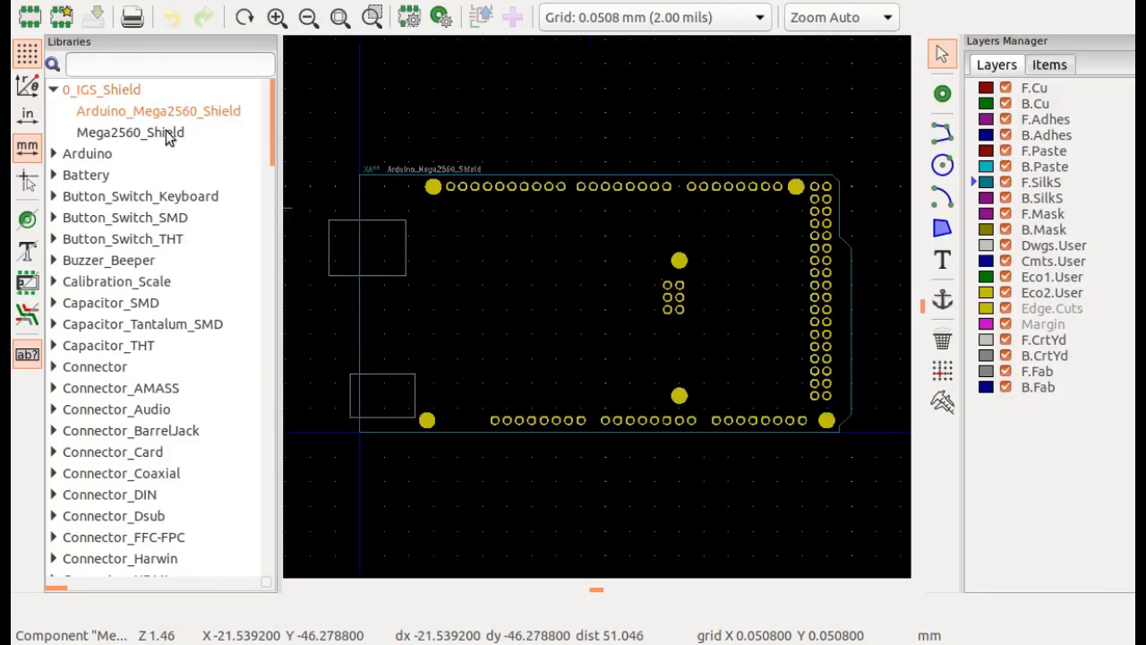
{"action": "double_click", "coordinate": [165, 131]}
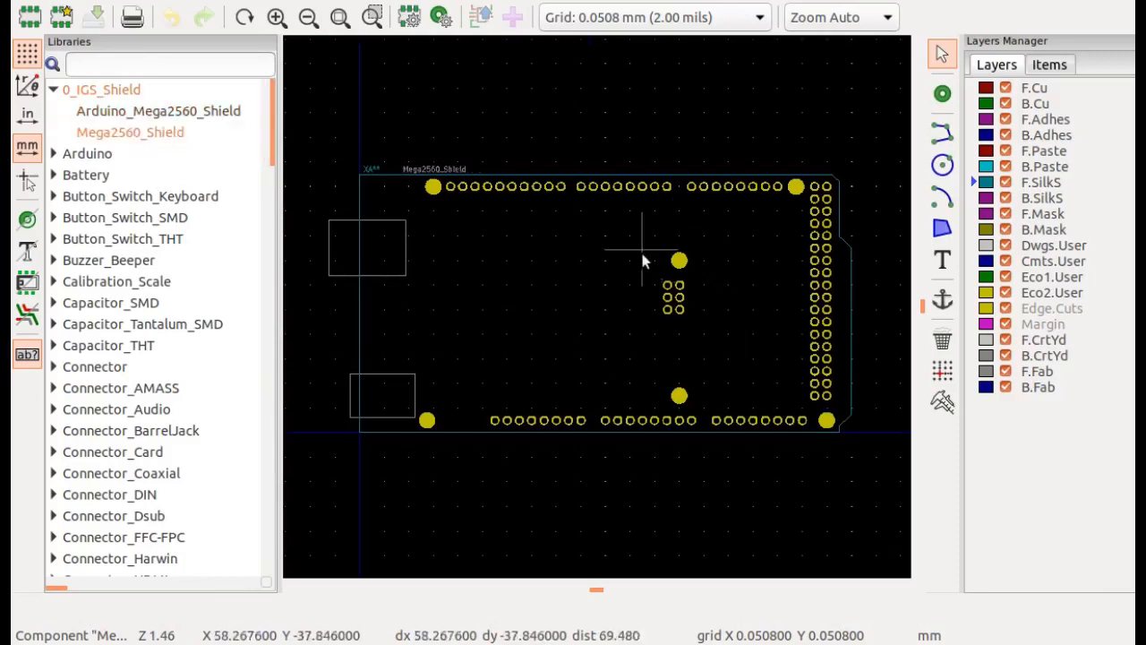
{"action": "left_click", "coordinate": [168, 111]}
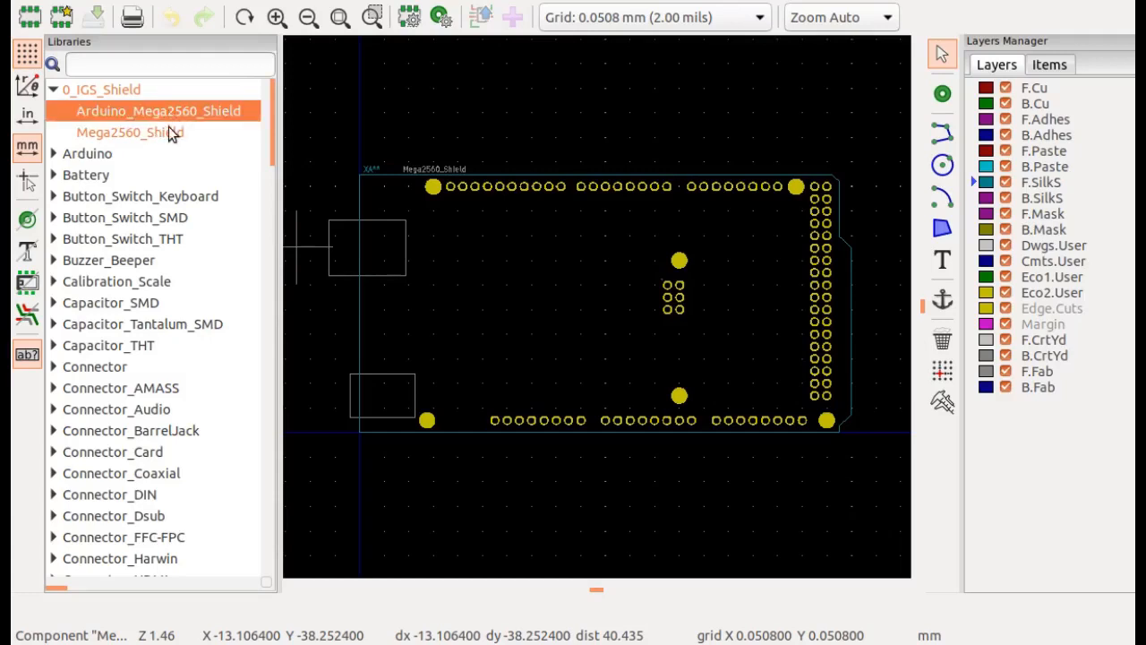
{"action": "left_click", "coordinate": [136, 134]}
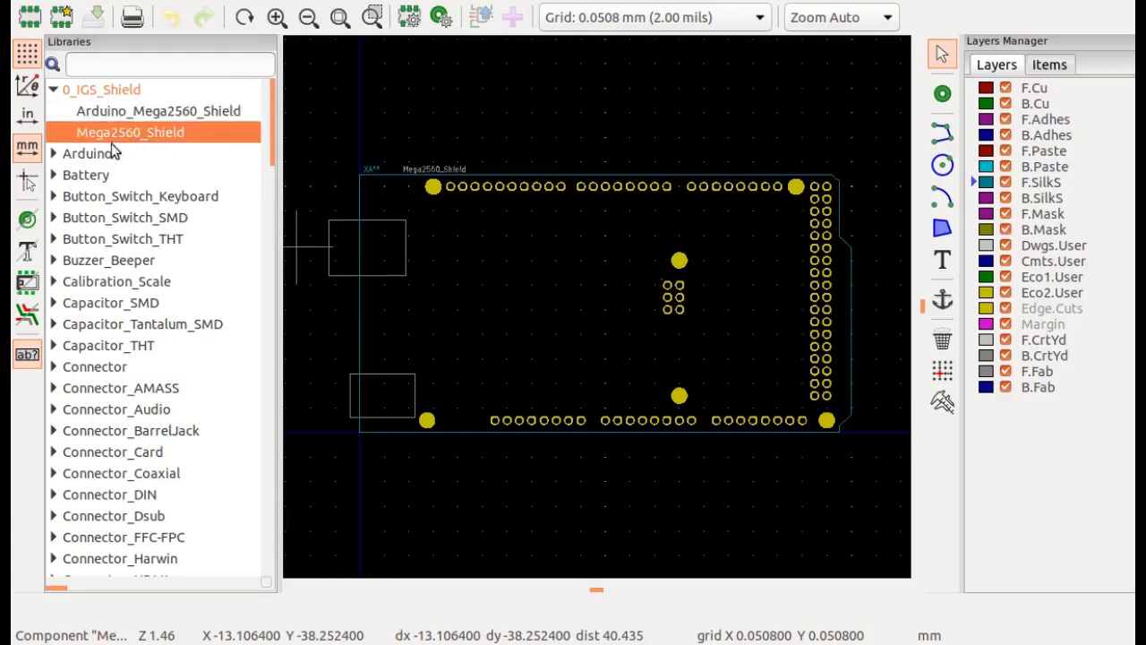
{"action": "double_click", "coordinate": [140, 133]}
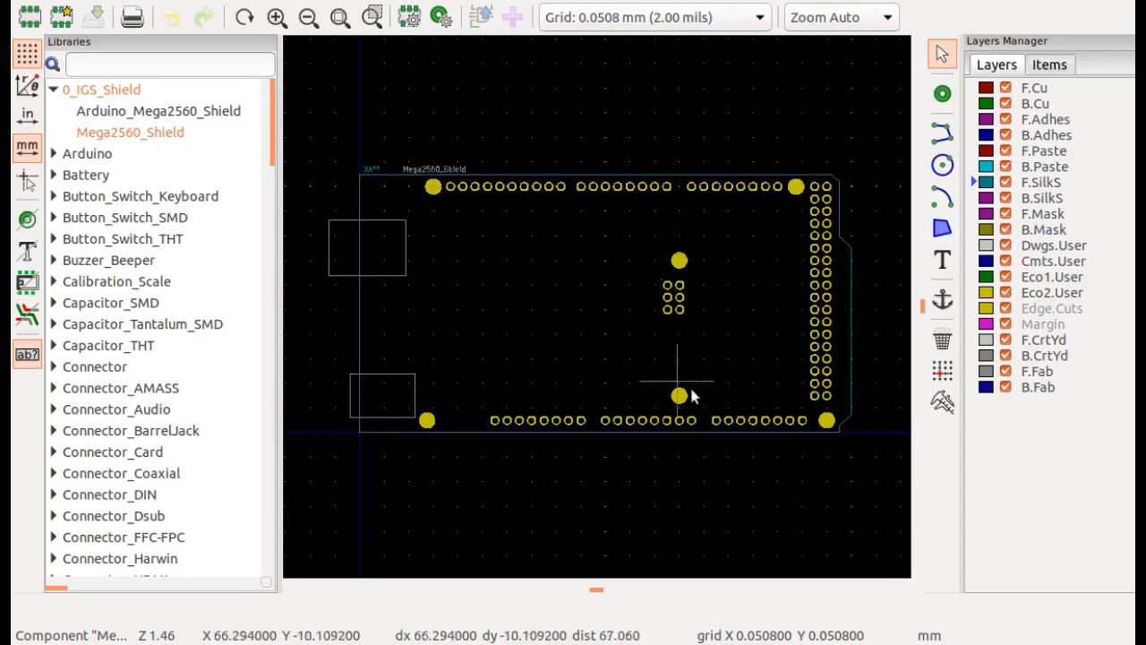
- Inspect the properties of the mounting hole beside the SCL pad, and deselect it
{"action": "scroll", "coordinate": [392, 195], "scroll_direction": "up", "scroll_amount": 1}
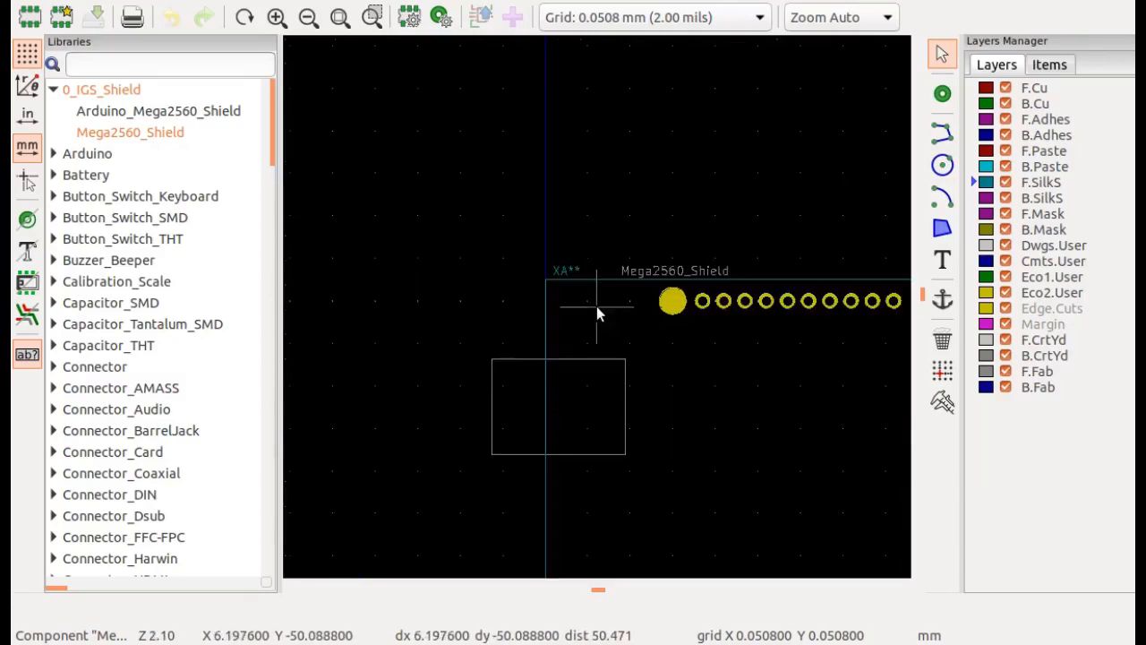
{"action": "scroll", "coordinate": [599, 310], "scroll_direction": "up", "scroll_amount": 2}
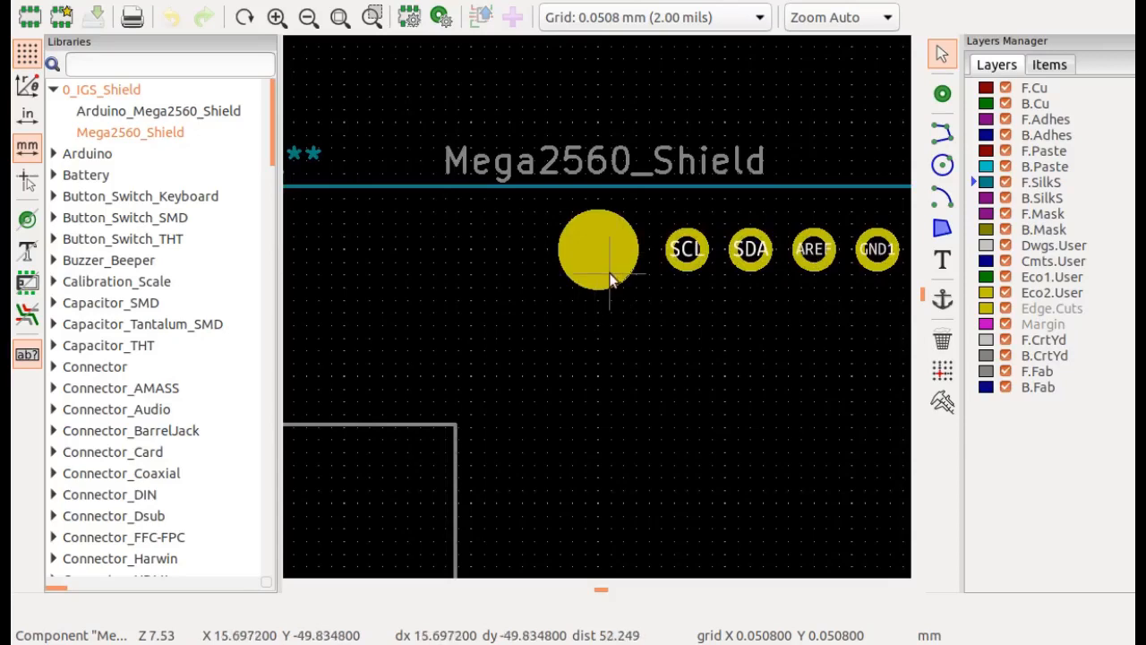
{"action": "left_click", "coordinate": [612, 267]}
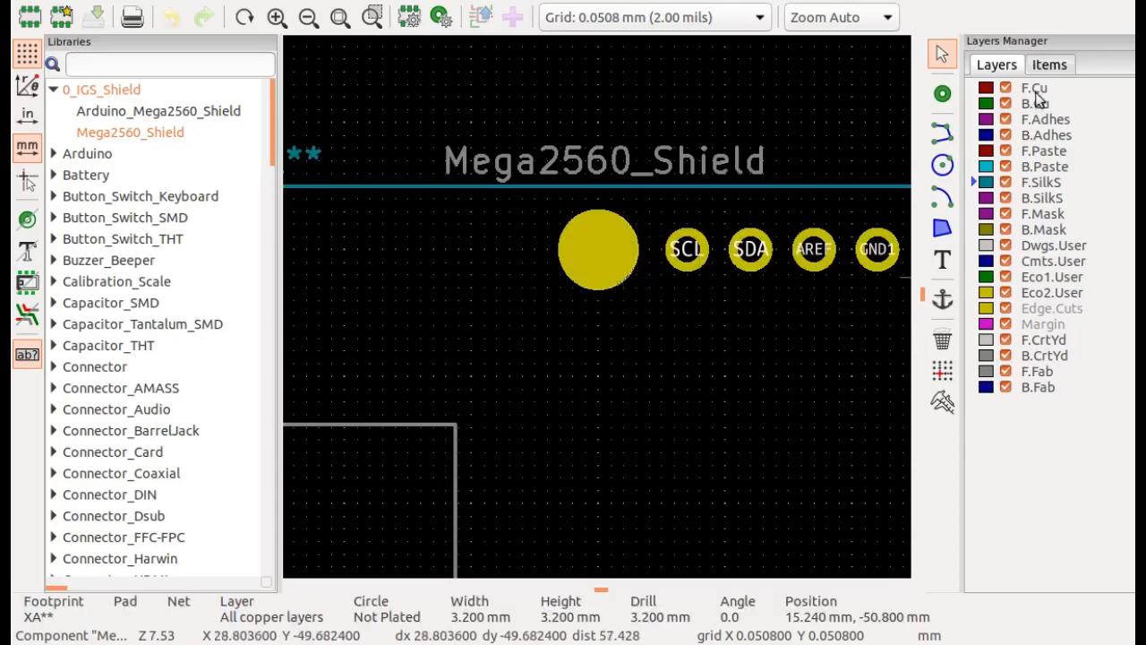
{"action": "scroll", "coordinate": [672, 446], "scroll_direction": "down", "scroll_amount": 2}
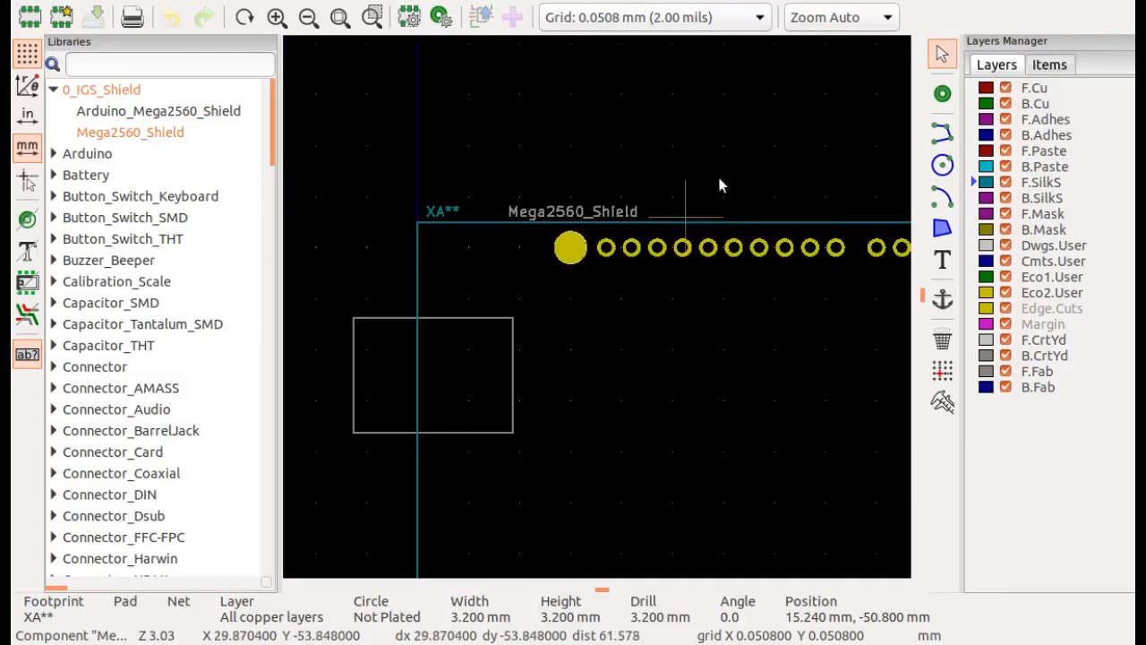
{"action": "left_click", "coordinate": [663, 176]}
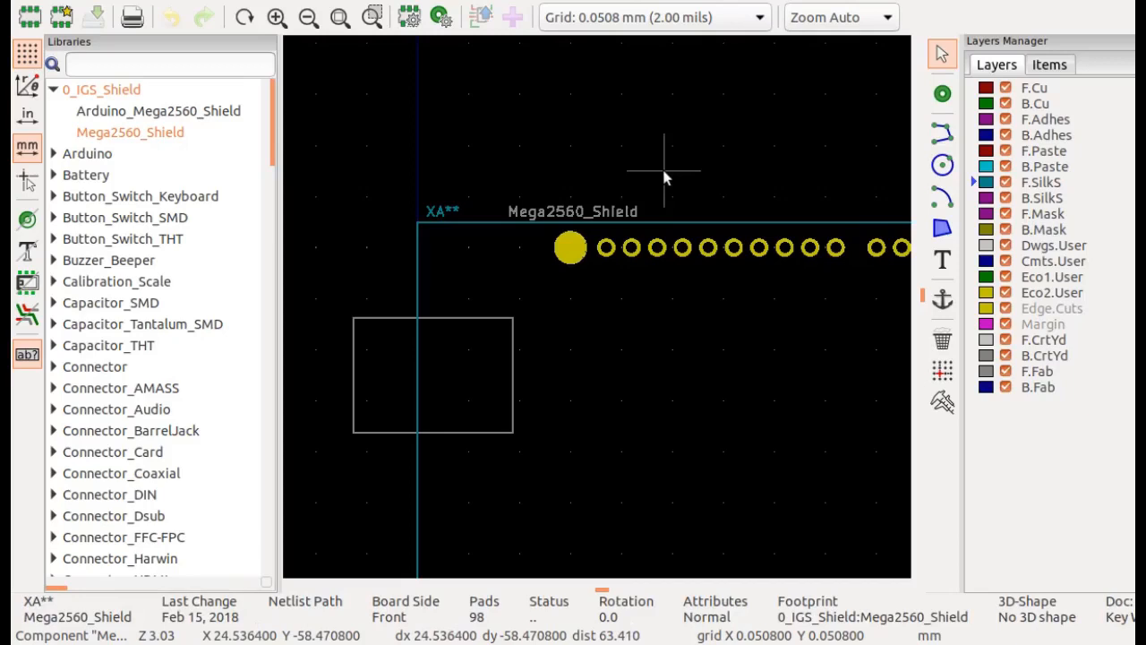
- Review the size, drill and pad type of the mounting hole next to the SCL pad in its pad properties, without changing anything
{"action": "scroll", "coordinate": [663, 176], "scroll_direction": "down", "scroll_amount": 2}
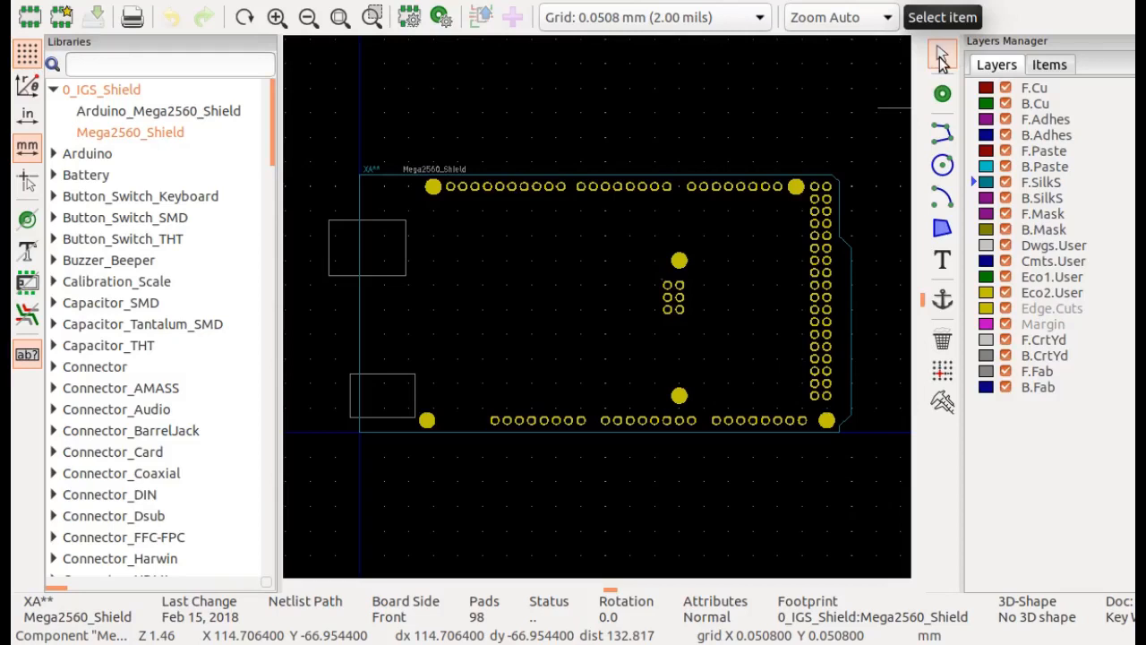
{"action": "left_click", "coordinate": [433, 191]}
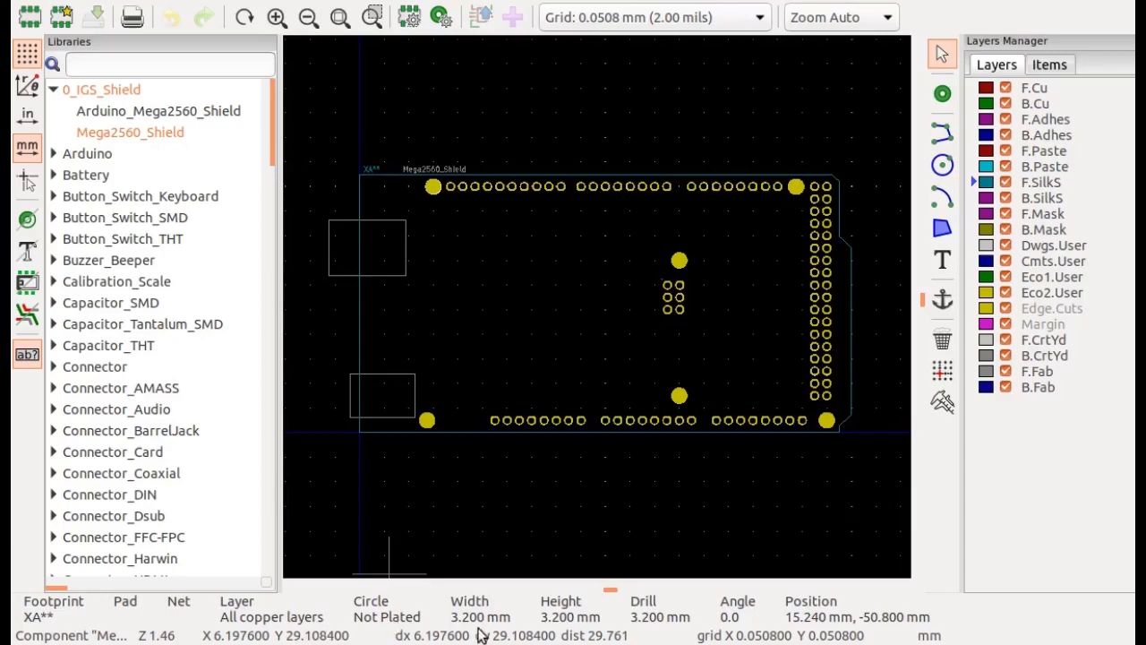
{"action": "scroll", "coordinate": [432, 188], "scroll_direction": "up", "scroll_amount": 3}
{"action": "scroll", "coordinate": [621, 359], "scroll_direction": "up", "scroll_amount": 3}
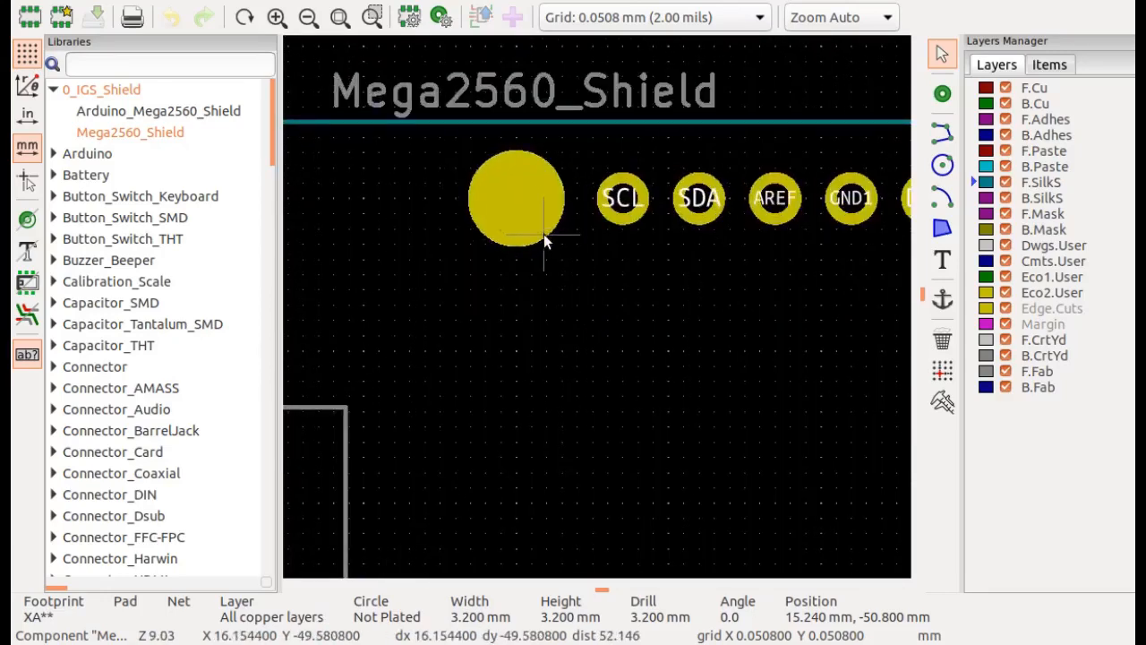
{"action": "double_click", "coordinate": [514, 230]}
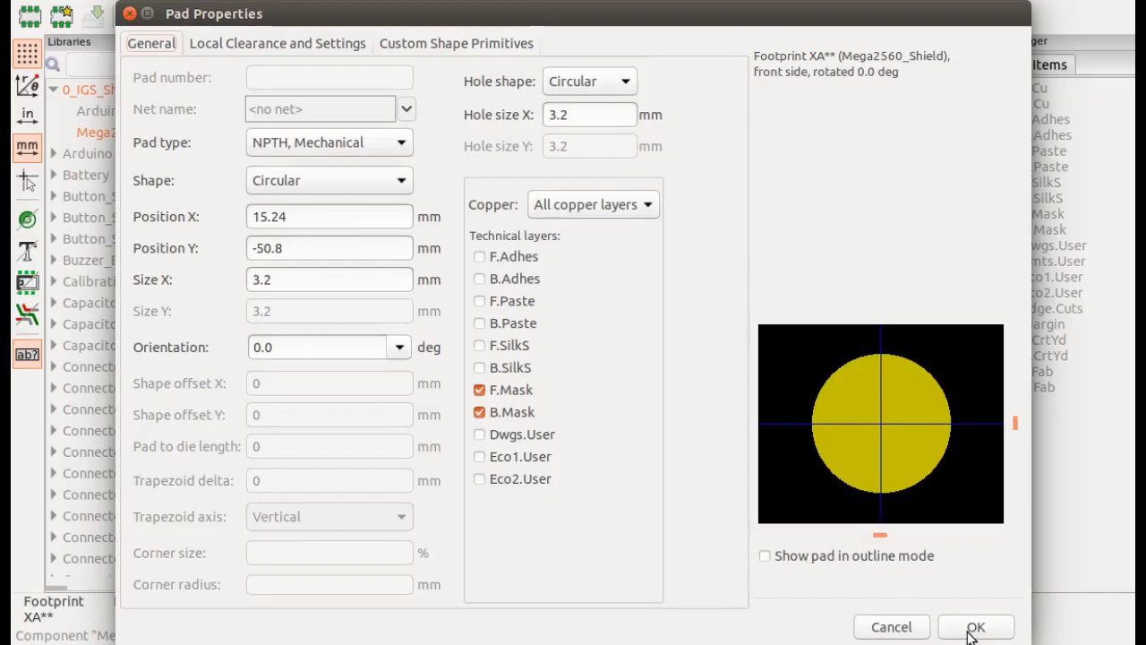
{"action": "left_click", "coordinate": [897, 628]}
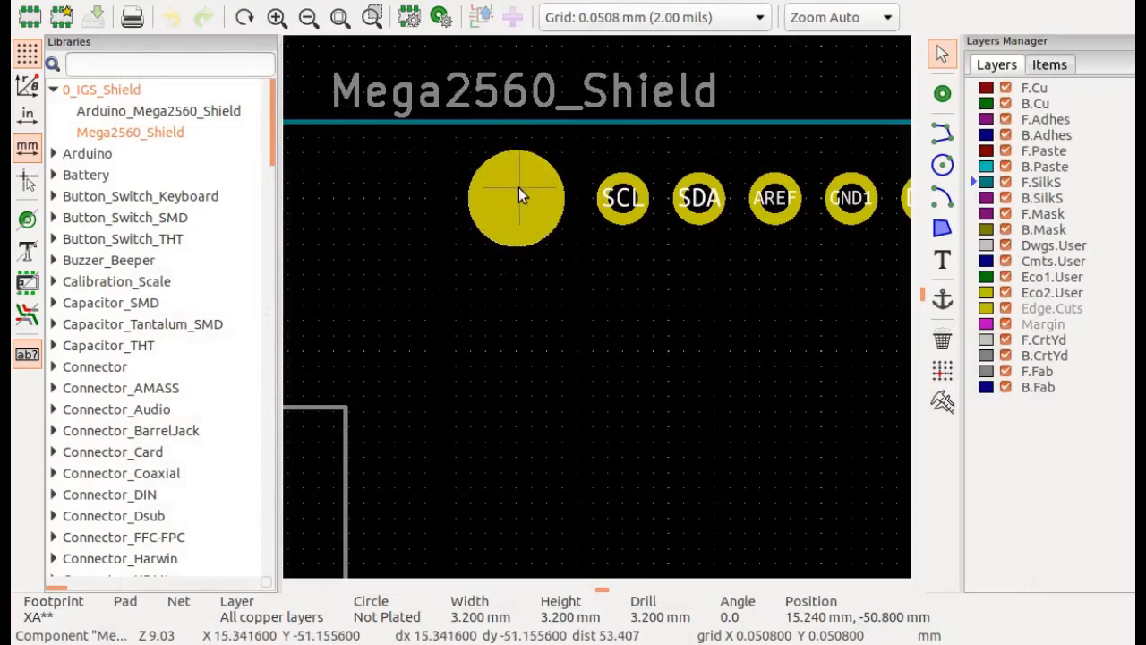
- Delete all six mounting holes from the Mega2560_Shield footprint, starting with the one next to the SCL pad
{"action": "key", "text": "Delete"}
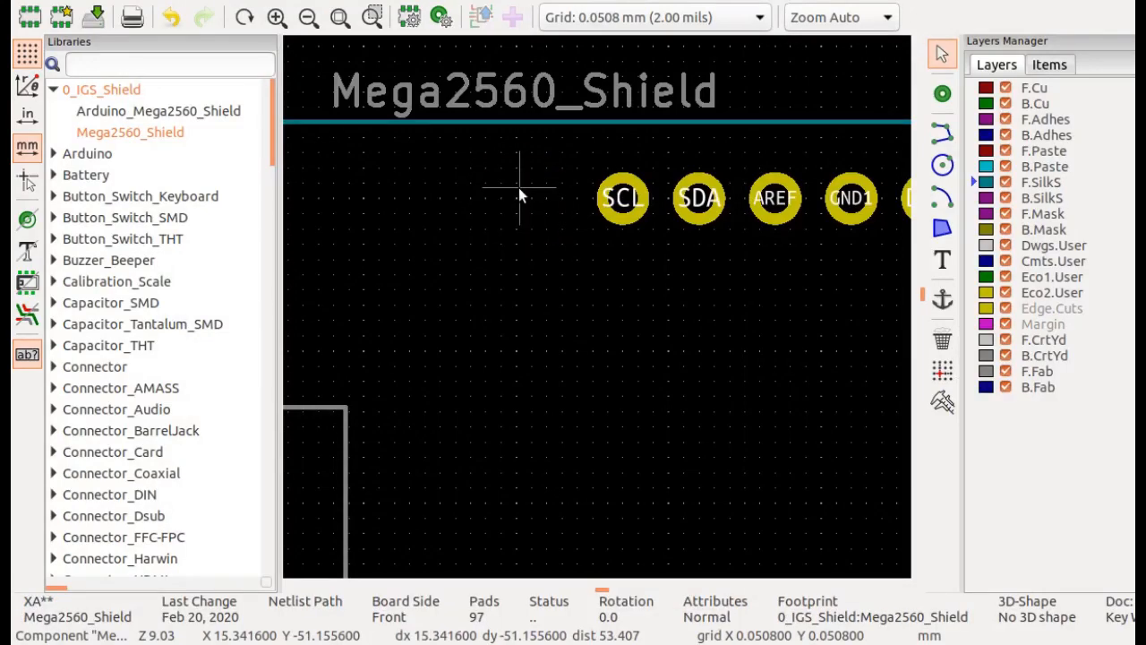
{"action": "scroll", "coordinate": [519, 187], "scroll_direction": "down", "scroll_amount": 1}
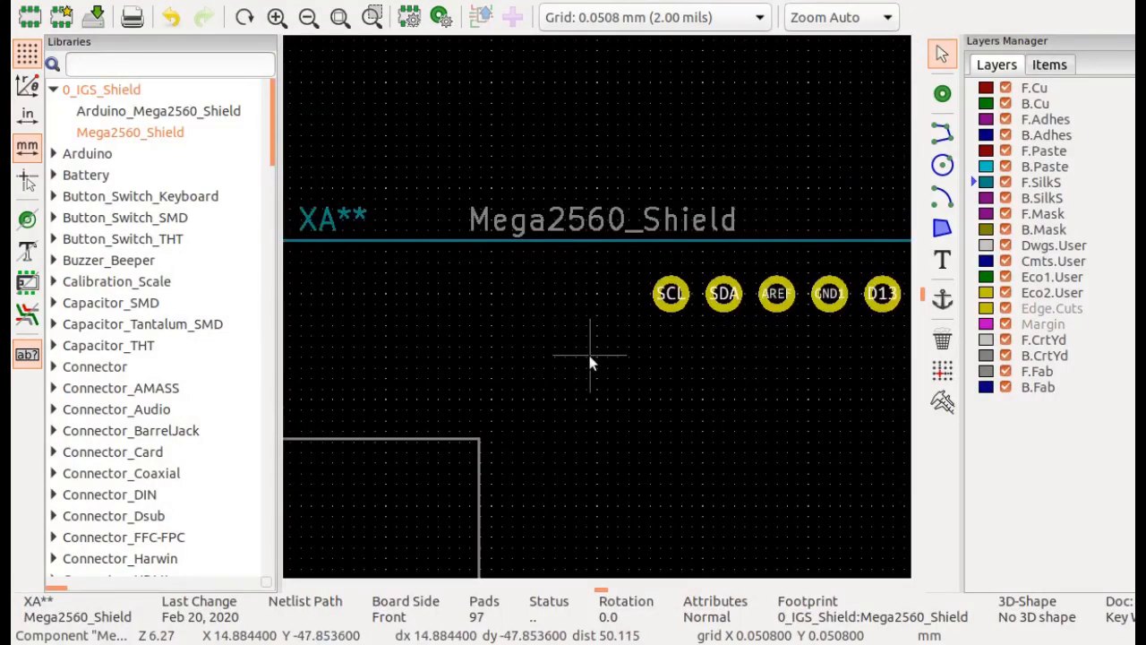
{"action": "key", "text": "Home"}
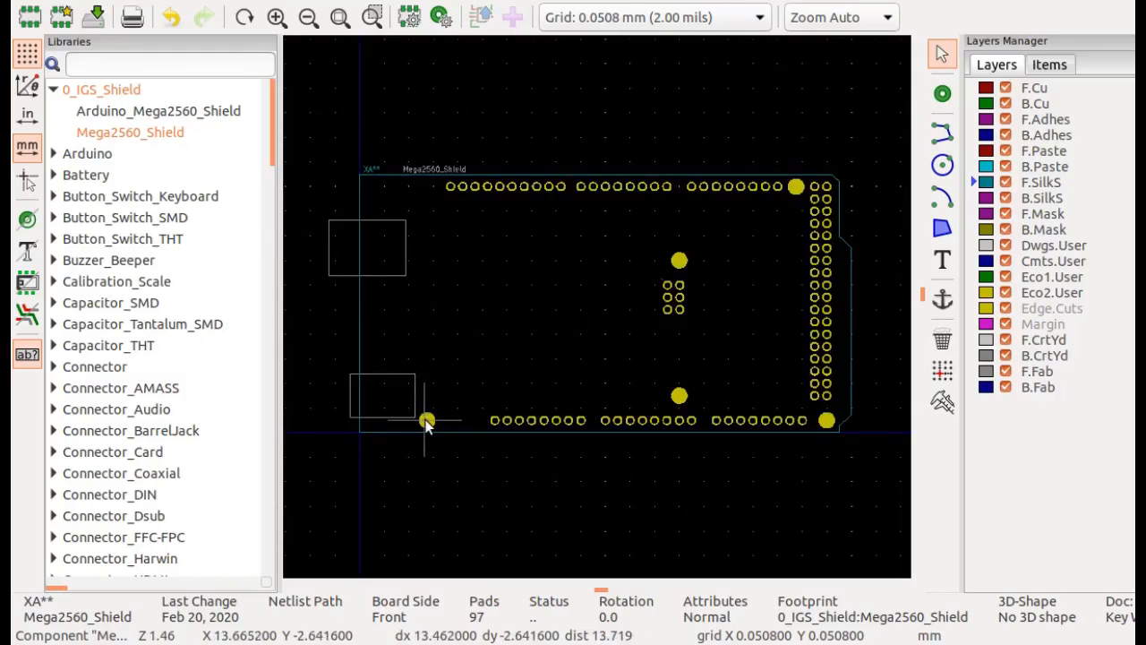
{"action": "key", "text": "Delete"}
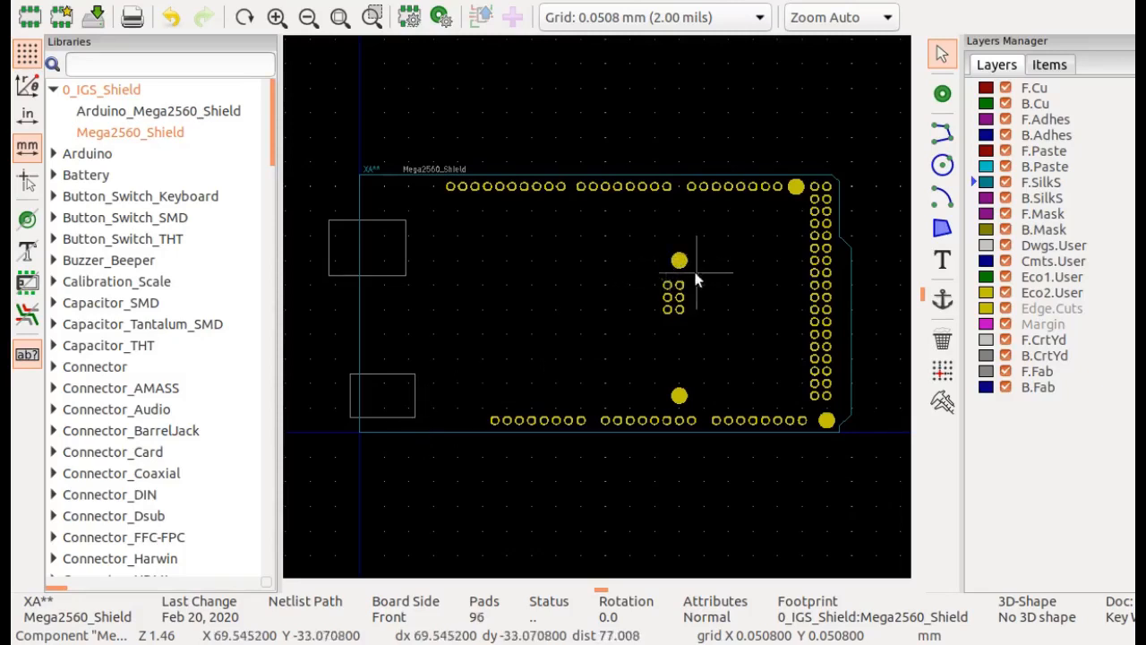
{"action": "key", "text": "Delete"}
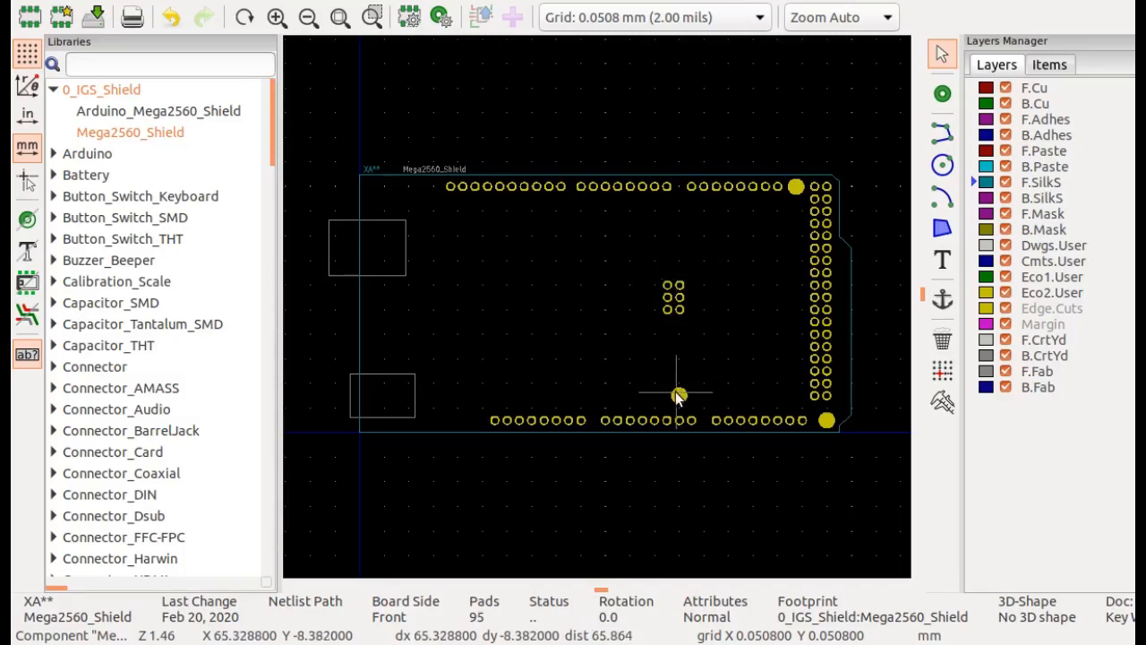
{"action": "key", "text": "Delete"}
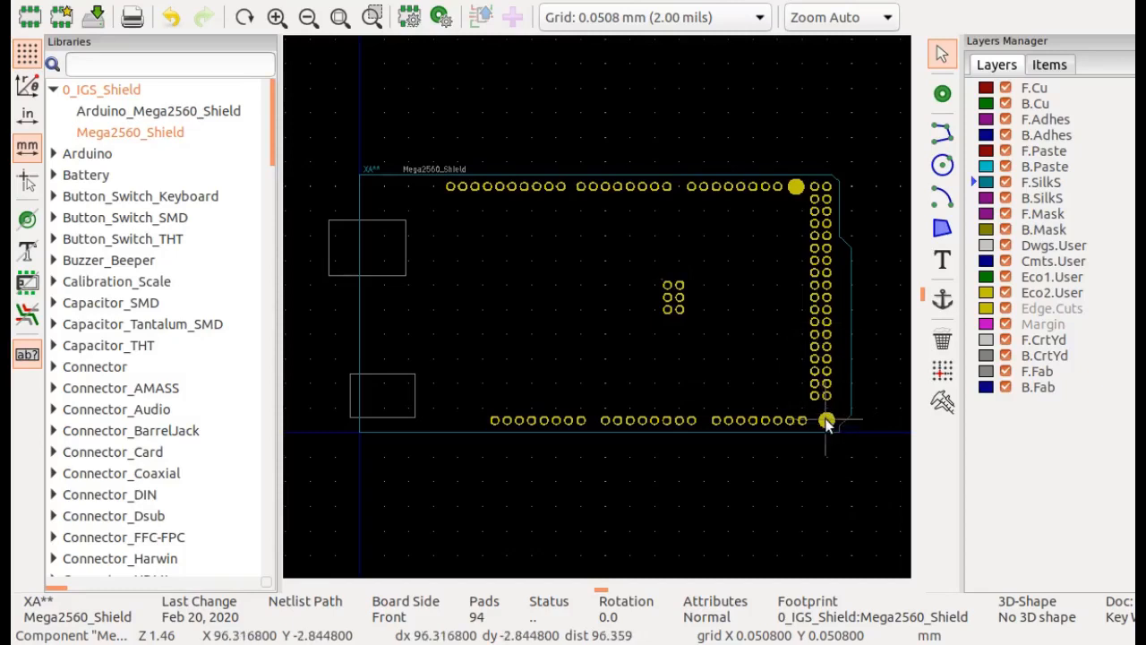
{"action": "key", "text": "Delete"}
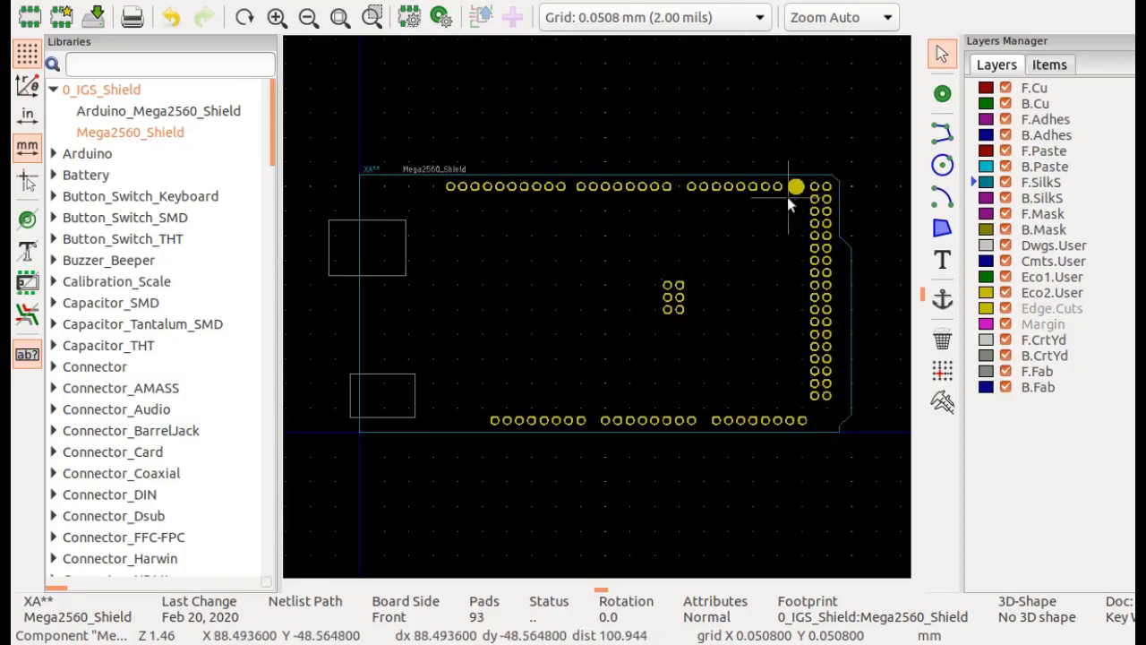
{"action": "key", "text": "Delete"}
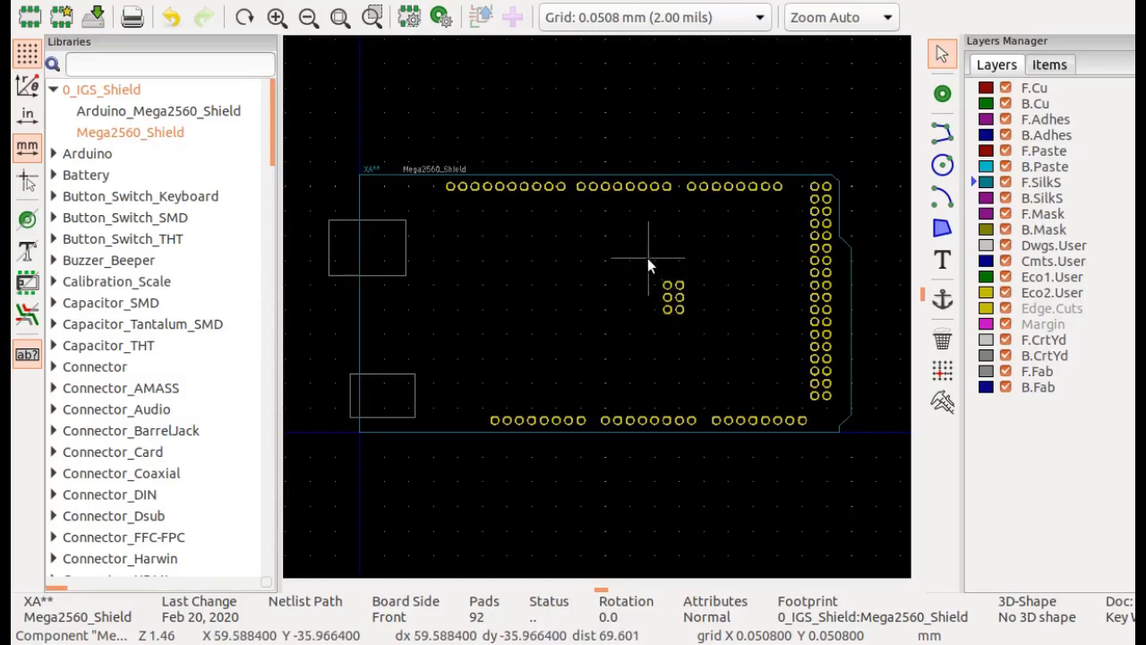
- Delete the 2-by-3 block of header pads in the interior of the Mega2560_Shield footprint
{"action": "mouse_move", "coordinate": [648, 258]}
{"action": "left_mouse_down"}
{"action": "mouse_move", "coordinate": [709, 318]}
{"action": "mouse_move", "coordinate": [708, 338]}
{"action": "left_mouse_up"}
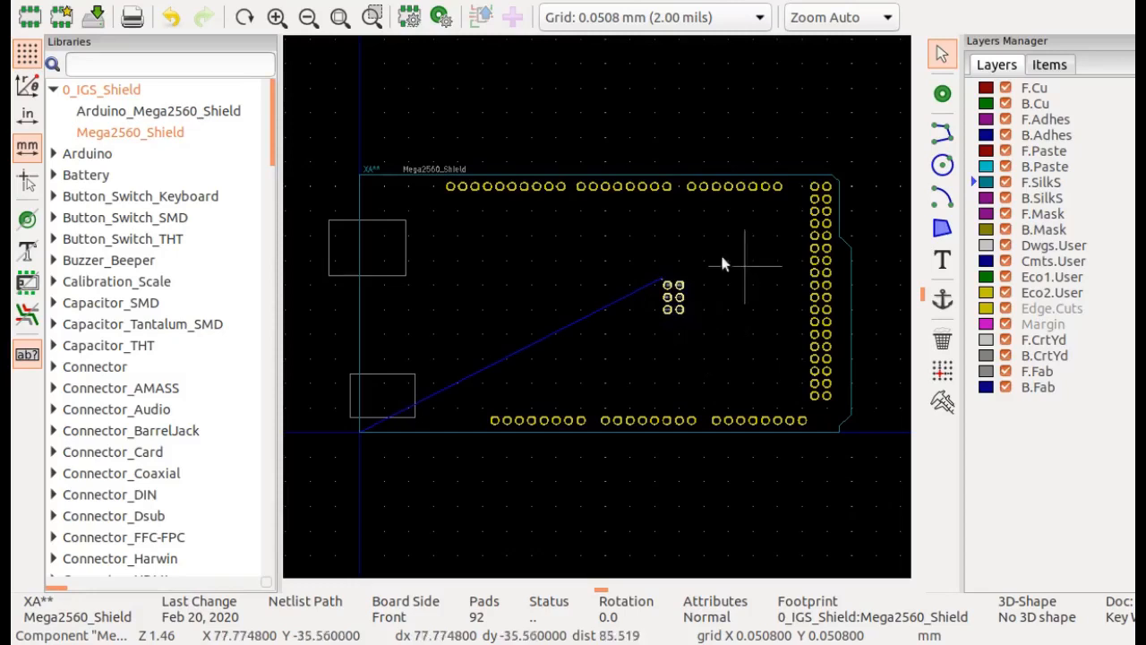
{"action": "left_click", "coordinate": [759, 346]}
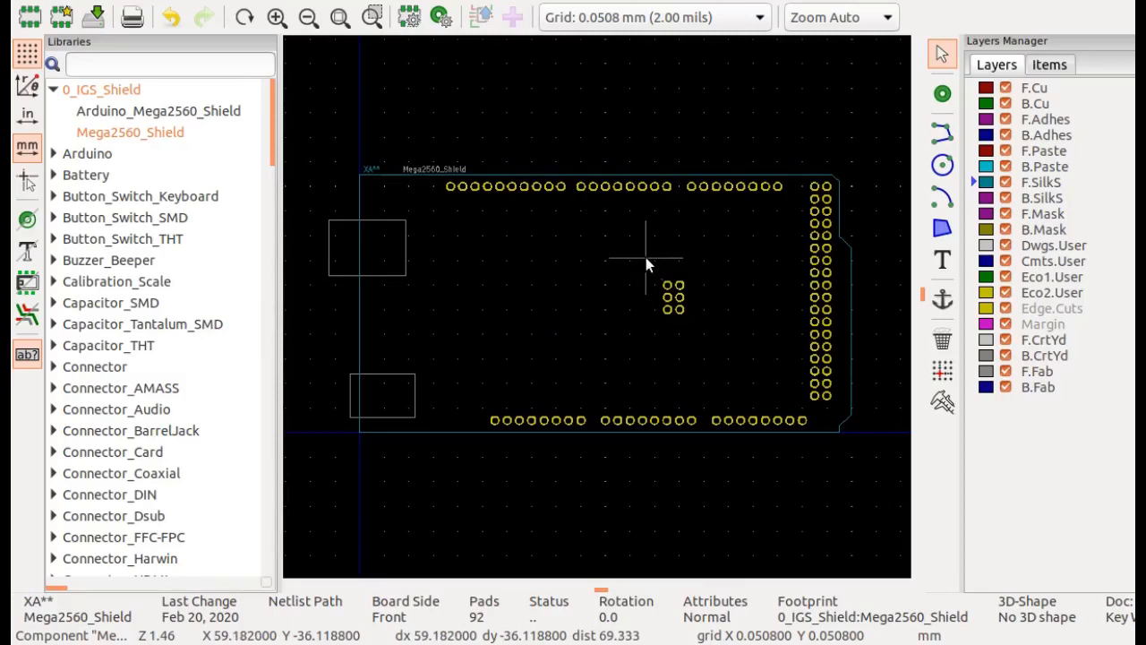
{"action": "left_click_drag", "start_coordinate": [645, 257], "coordinate": [705, 341]}
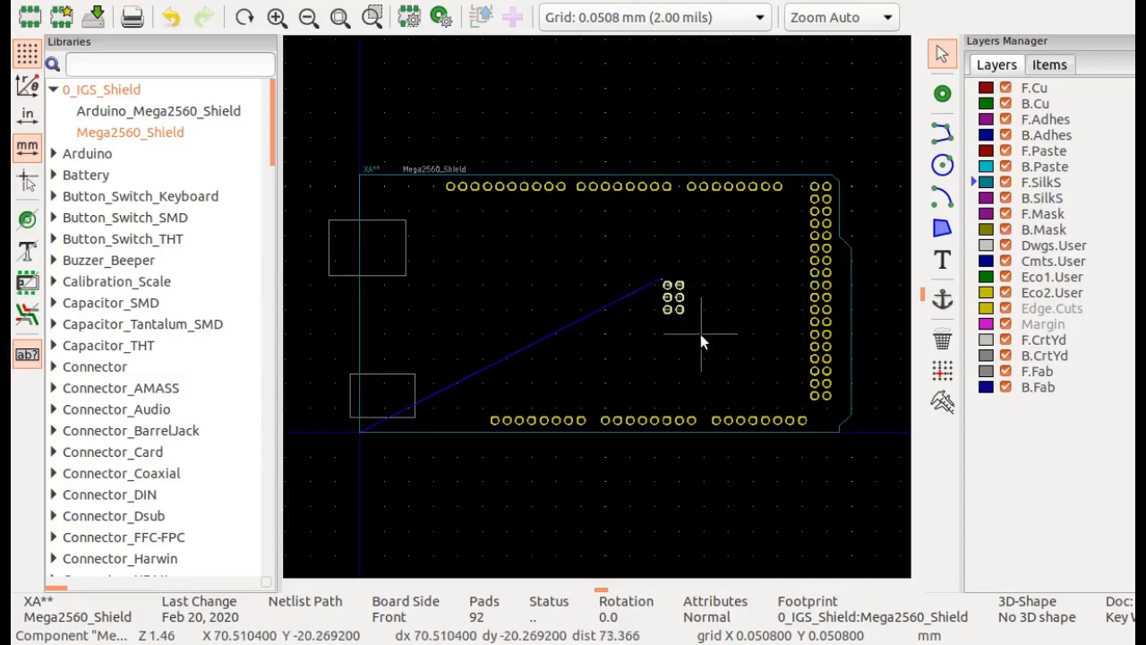
{"action": "key", "text": "Delete"}
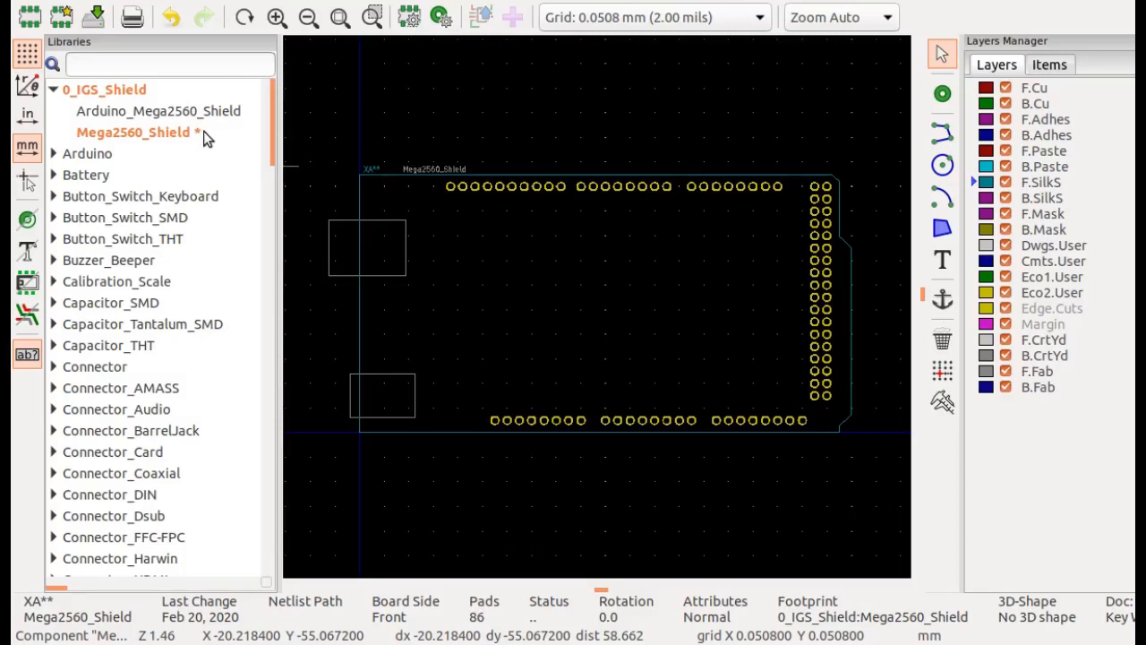
- Save the Mega2560_Shield footprint and compare it with the original Arduino_Mega2560_Shield on the canvas
{"action": "left_click", "coordinate": [94, 16]}
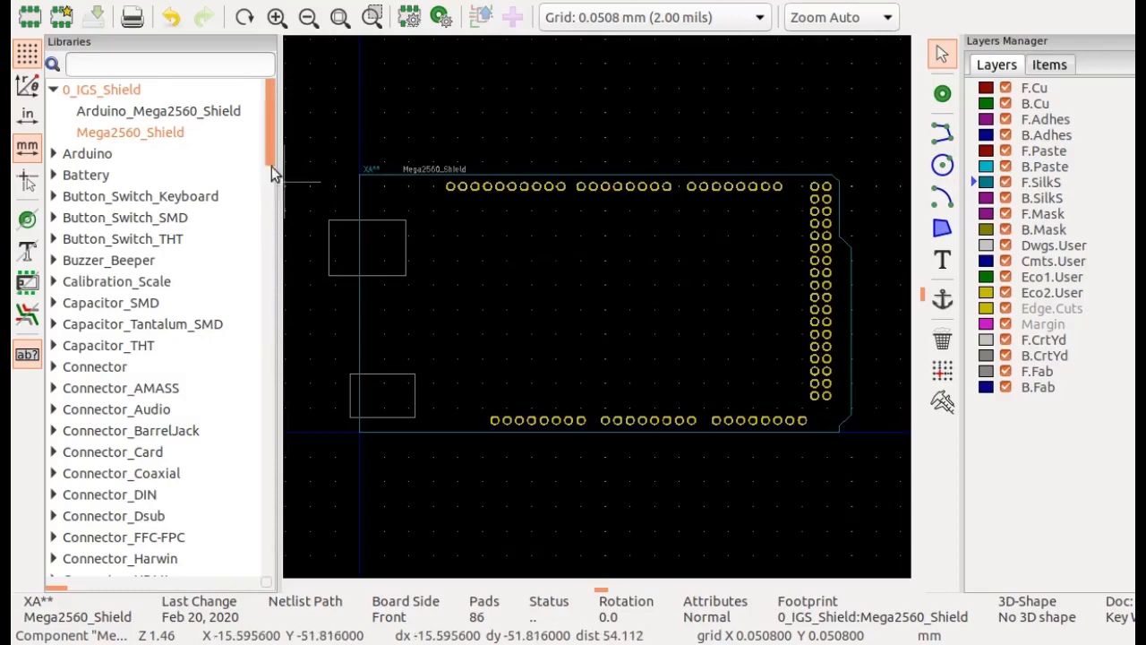
{"action": "left_click", "coordinate": [186, 111]}
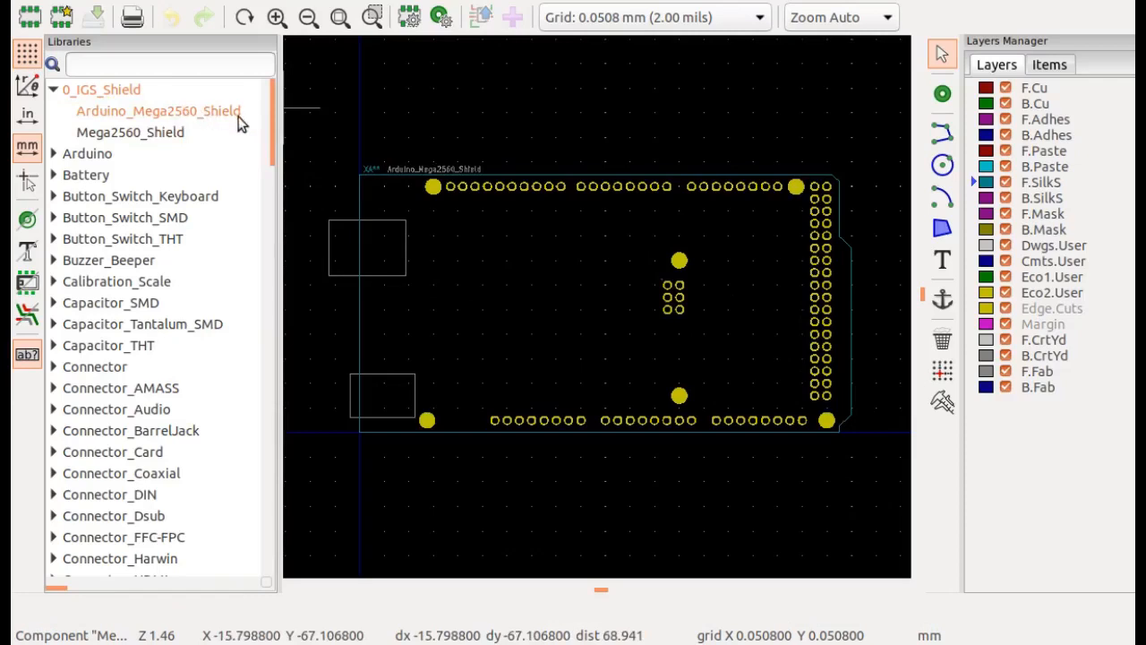
{"action": "left_click", "coordinate": [169, 132]}
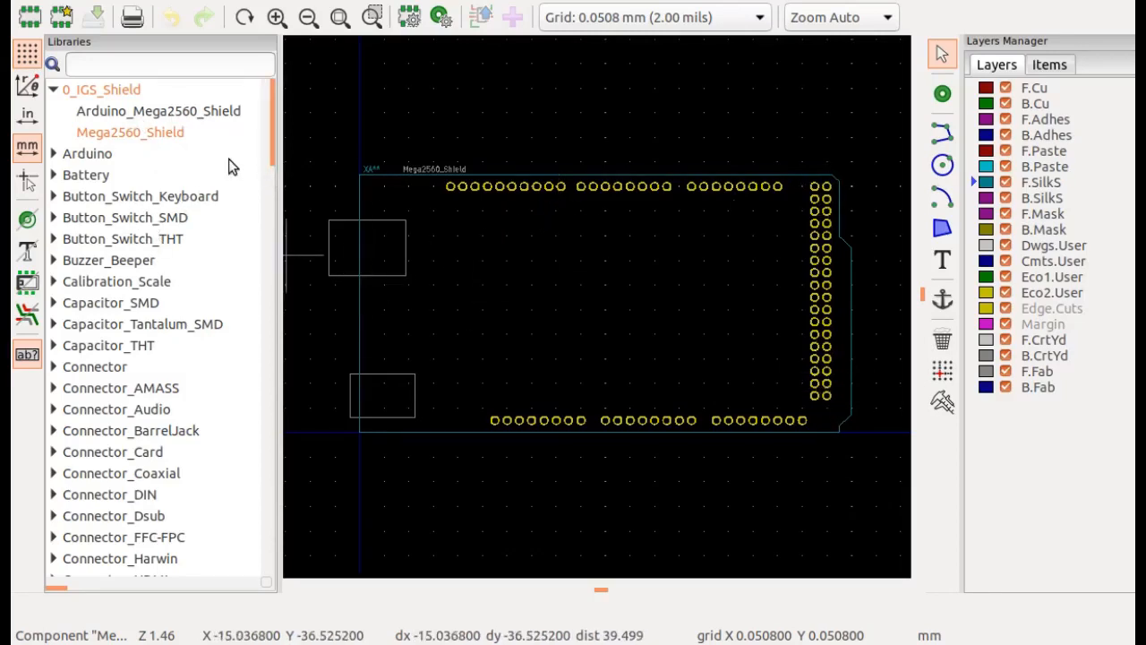
- Save a copy of Mega2560_Shield as Mega2560_Shield_Shorty in the 0_IGS_Shield library
{"action": "right_click", "coordinate": [161, 134]}
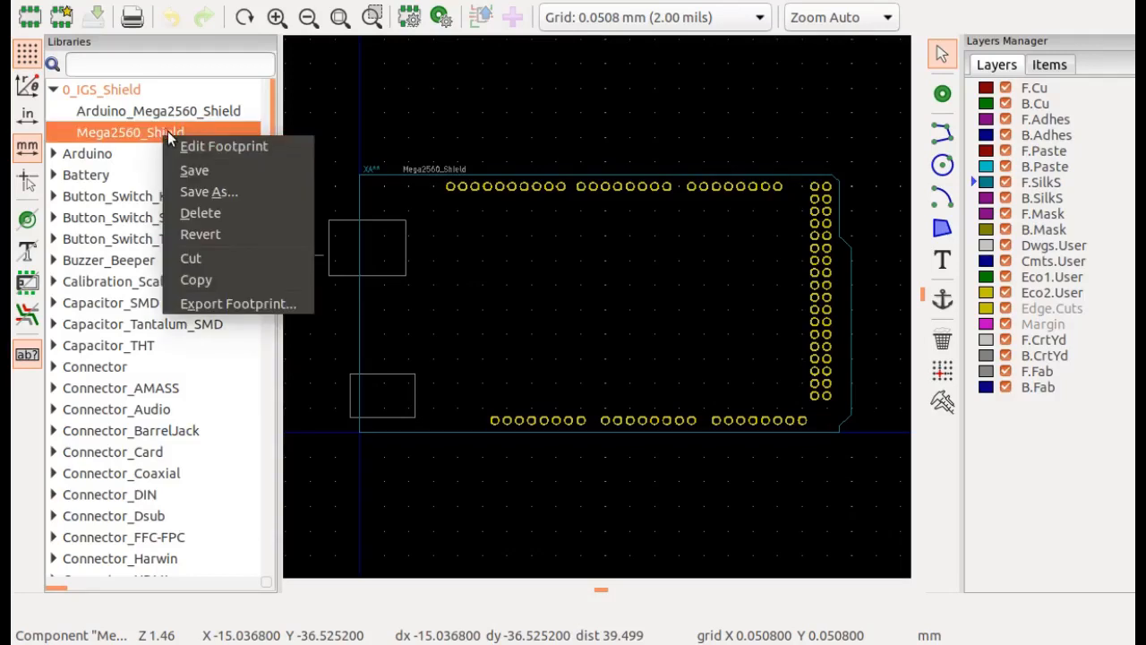
{"action": "left_click", "coordinate": [212, 193]}
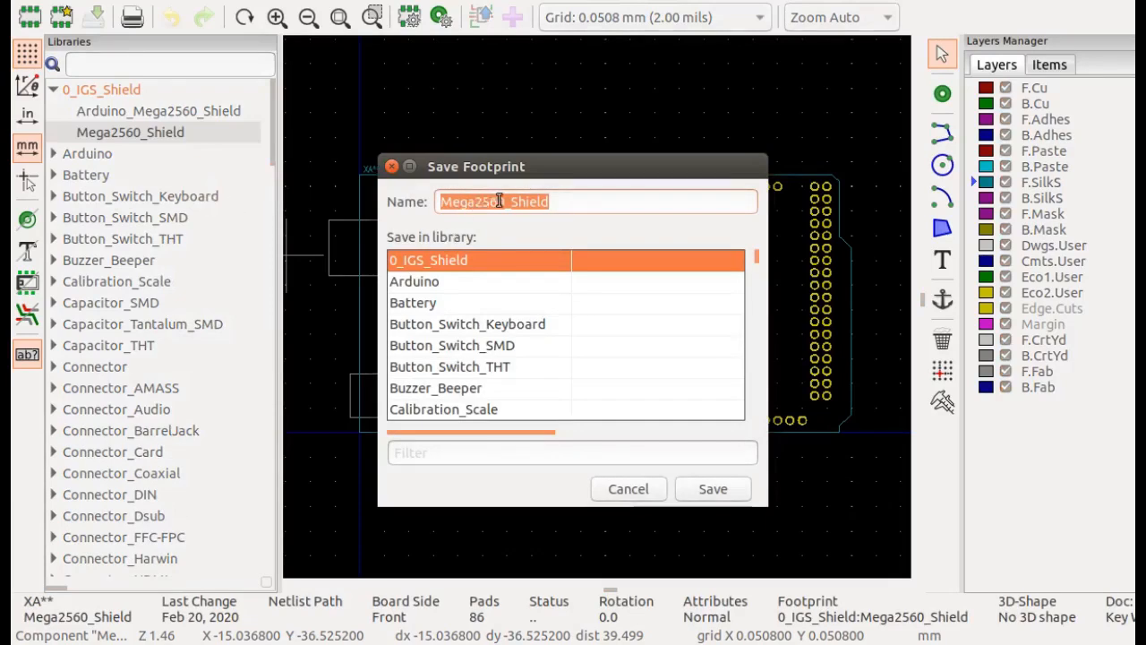
{"action": "left_click", "coordinate": [566, 201]}
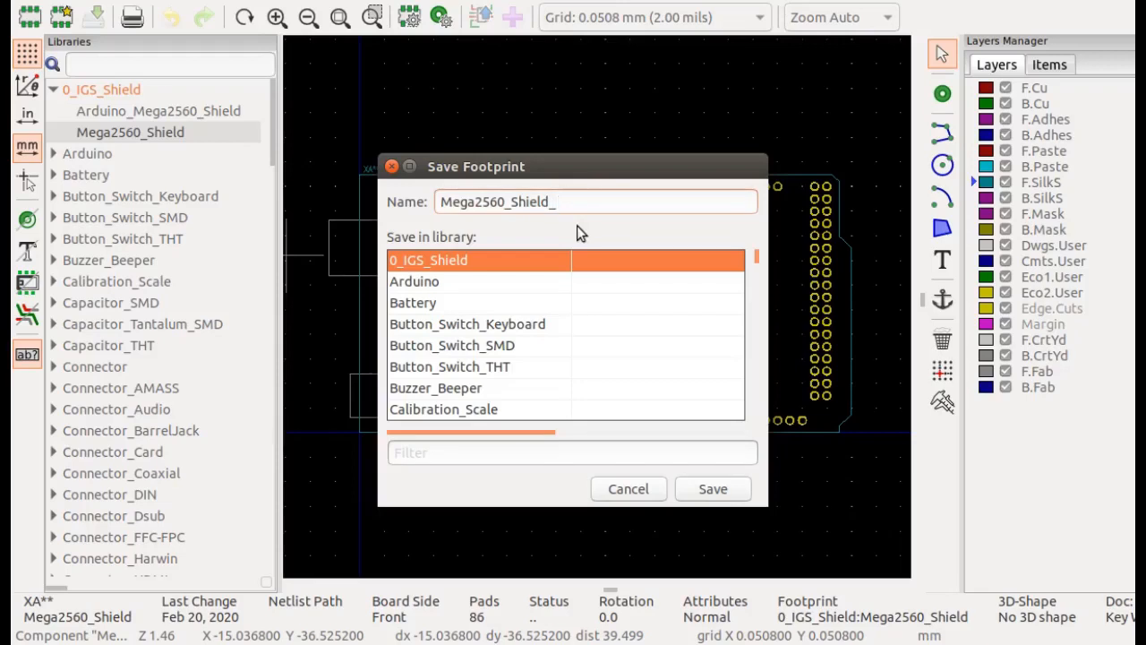
{"action": "type", "text": "_Shory"}
{"action": "key", "text": "BackSpace"}
{"action": "type", "text": "ty"}
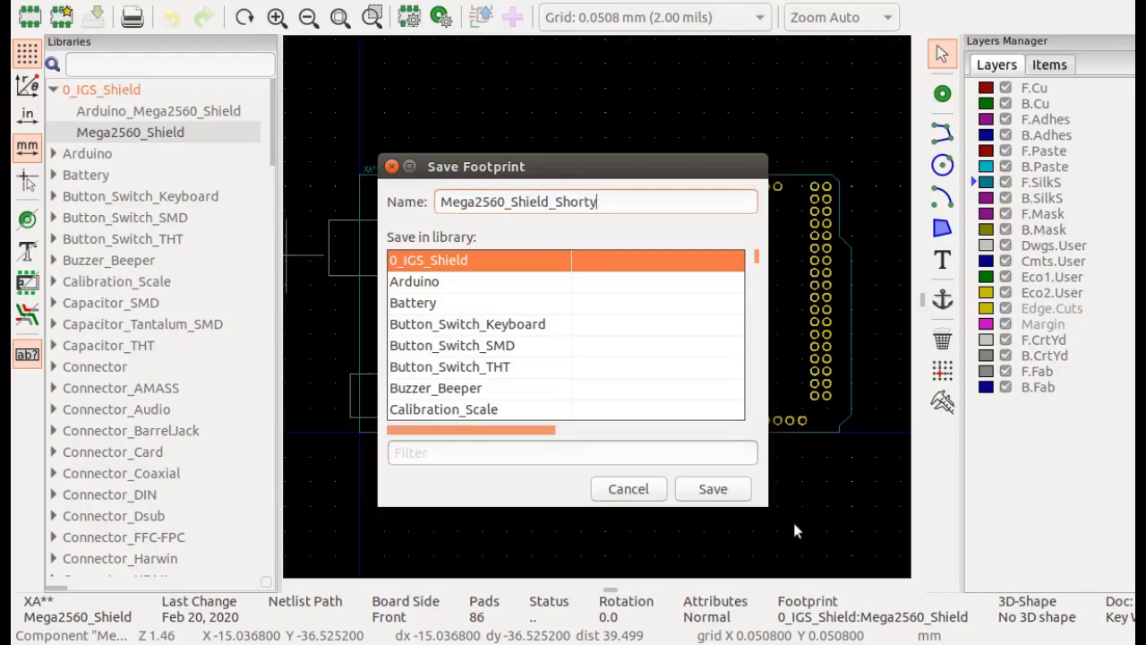
{"action": "left_click", "coordinate": [728, 484]}
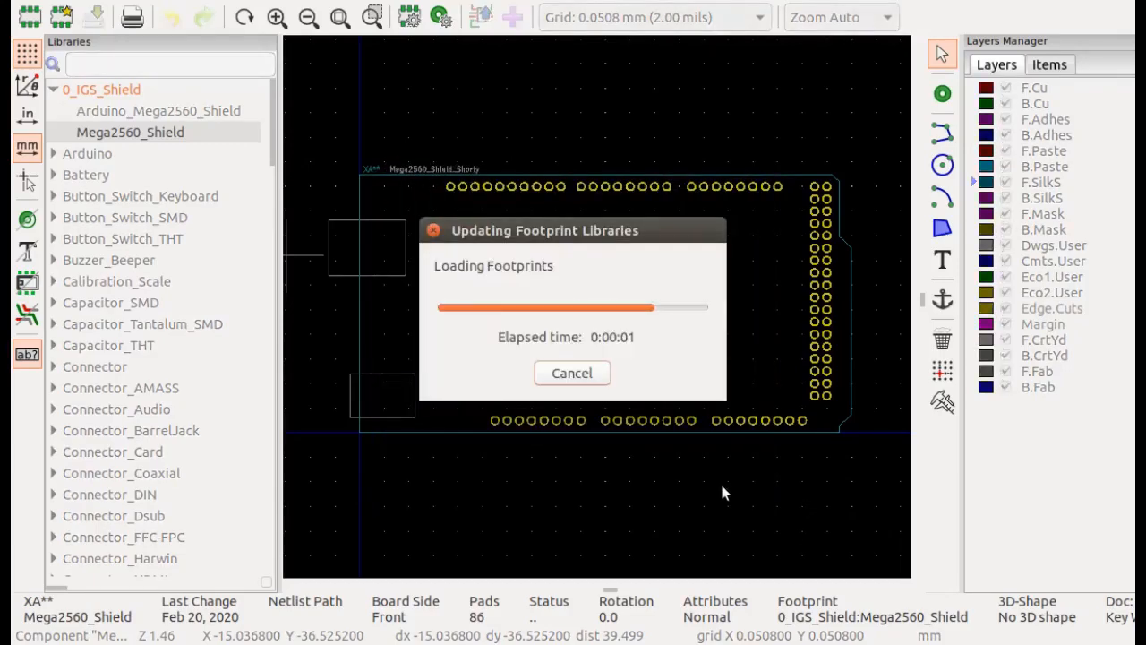
- Delete the long double-row header pads at the board's right end in Mega2560_Shield_Shorty and save the footprint
{"action": "scroll", "coordinate": [257, 183], "scroll_direction": "up", "scroll_amount": 1}
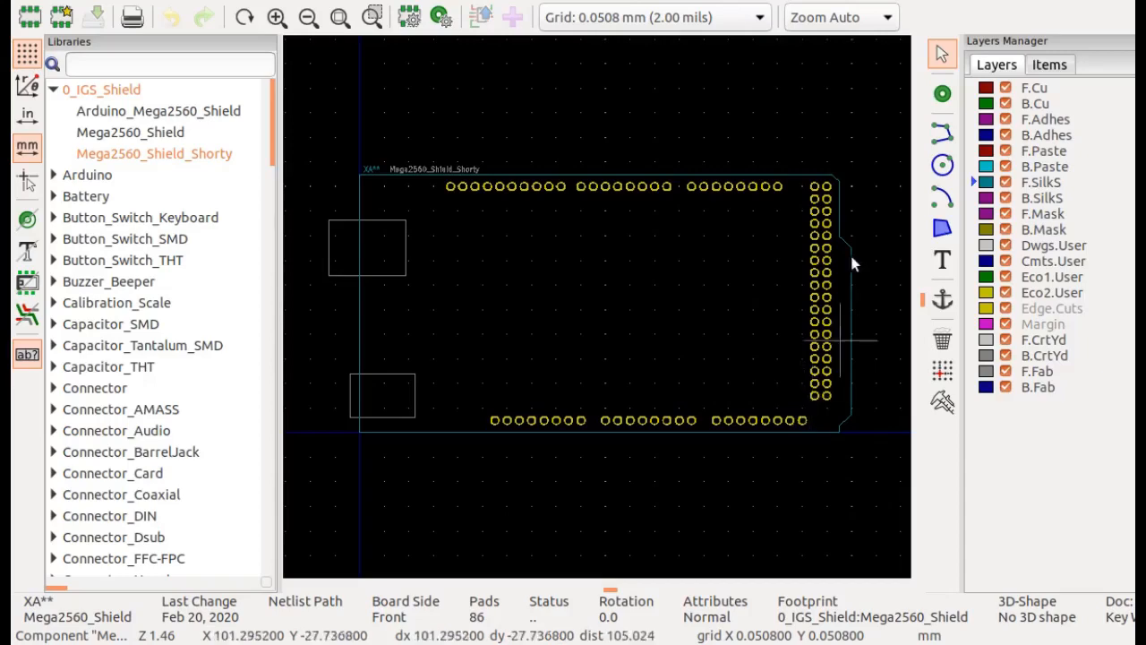
{"action": "scroll", "coordinate": [836, 293], "scroll_direction": "up", "scroll_amount": 3}
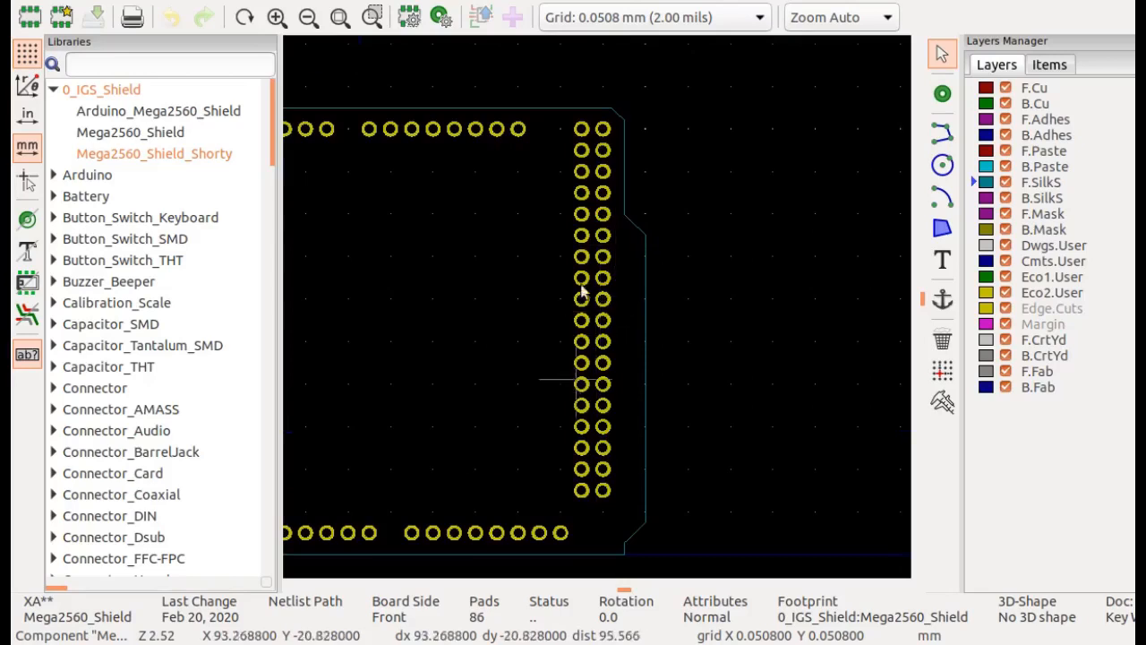
{"action": "left_click_drag", "start_coordinate": [566, 503], "coordinate": [616, 118]}
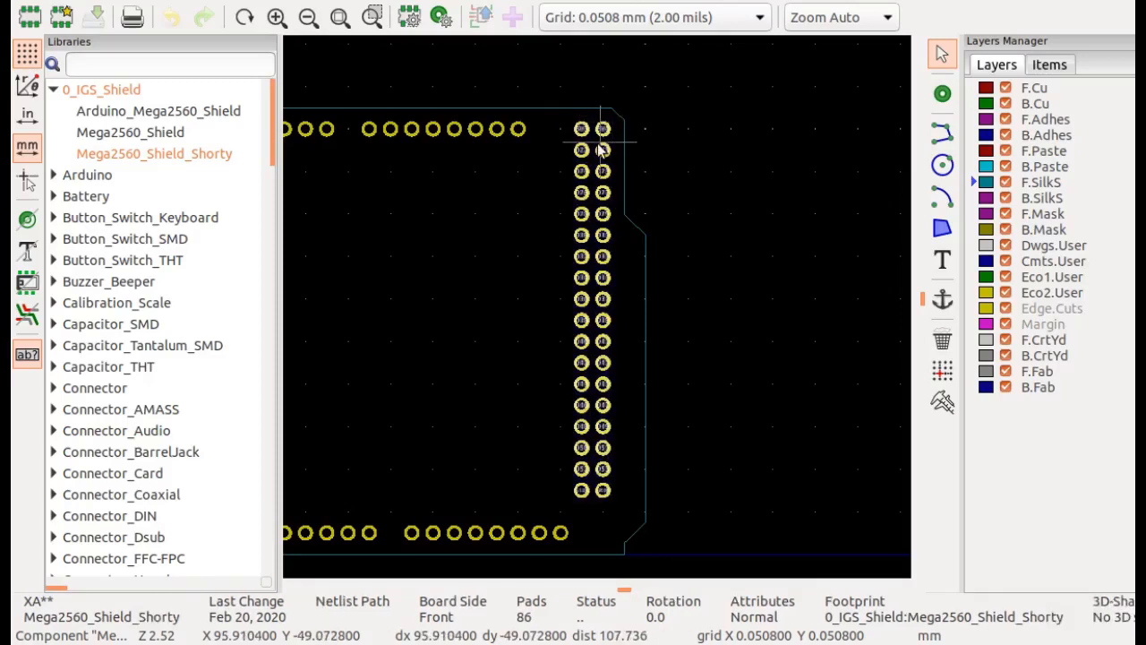
{"action": "key", "text": "Delete"}
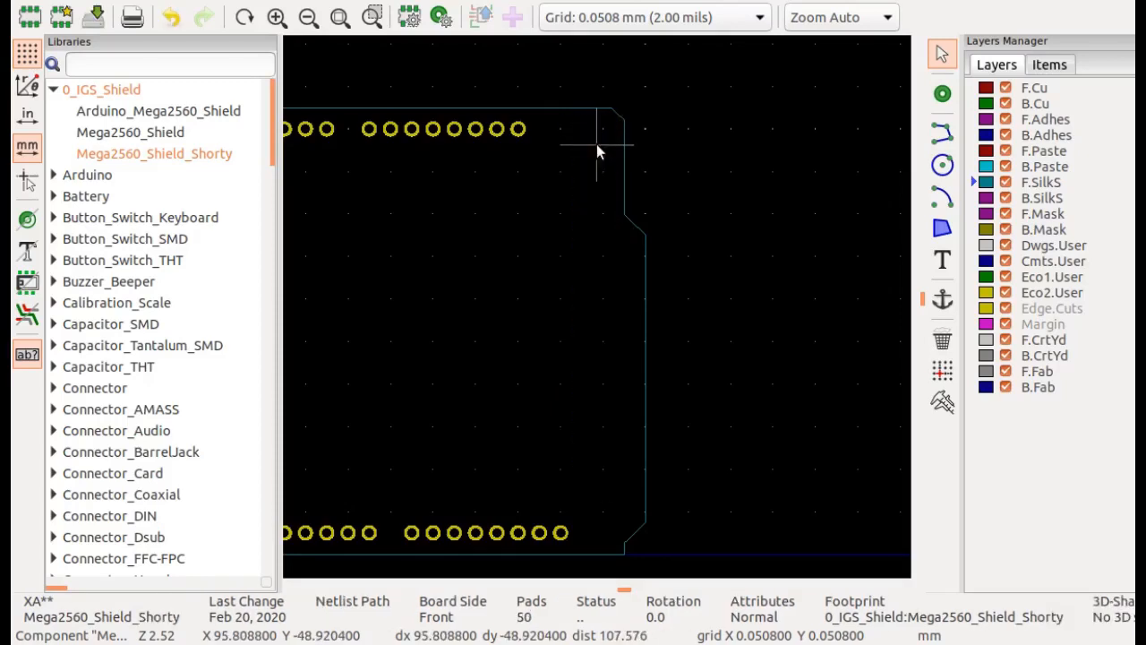
{"action": "scroll", "coordinate": [595, 179], "scroll_direction": "down", "scroll_amount": 2}
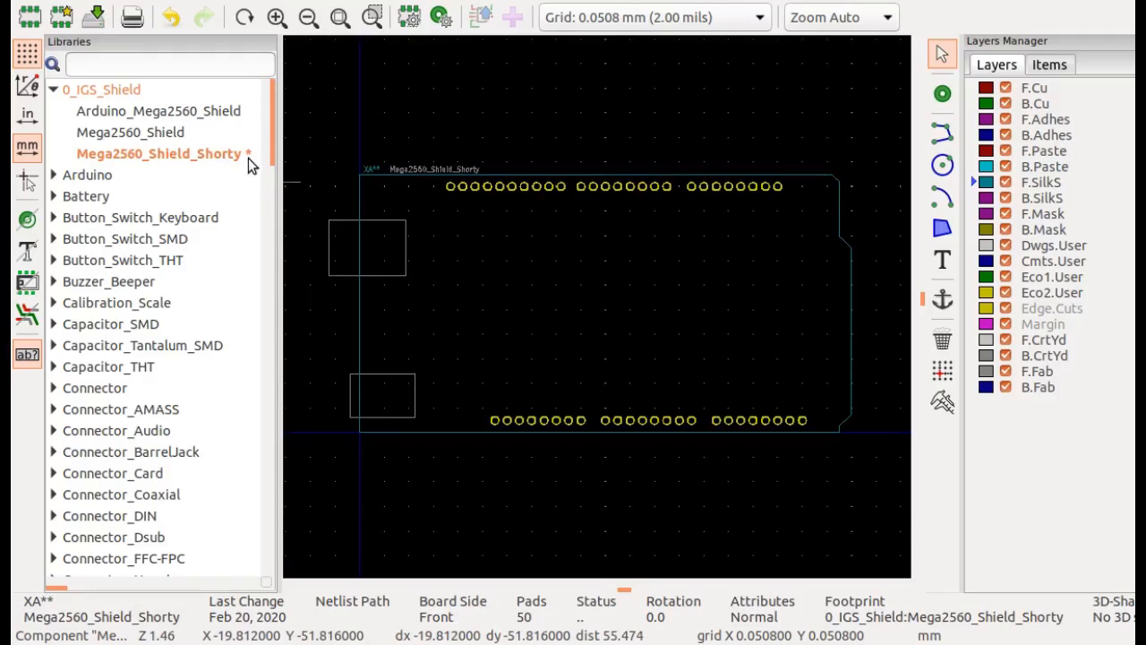
{"action": "left_click", "coordinate": [96, 14]}
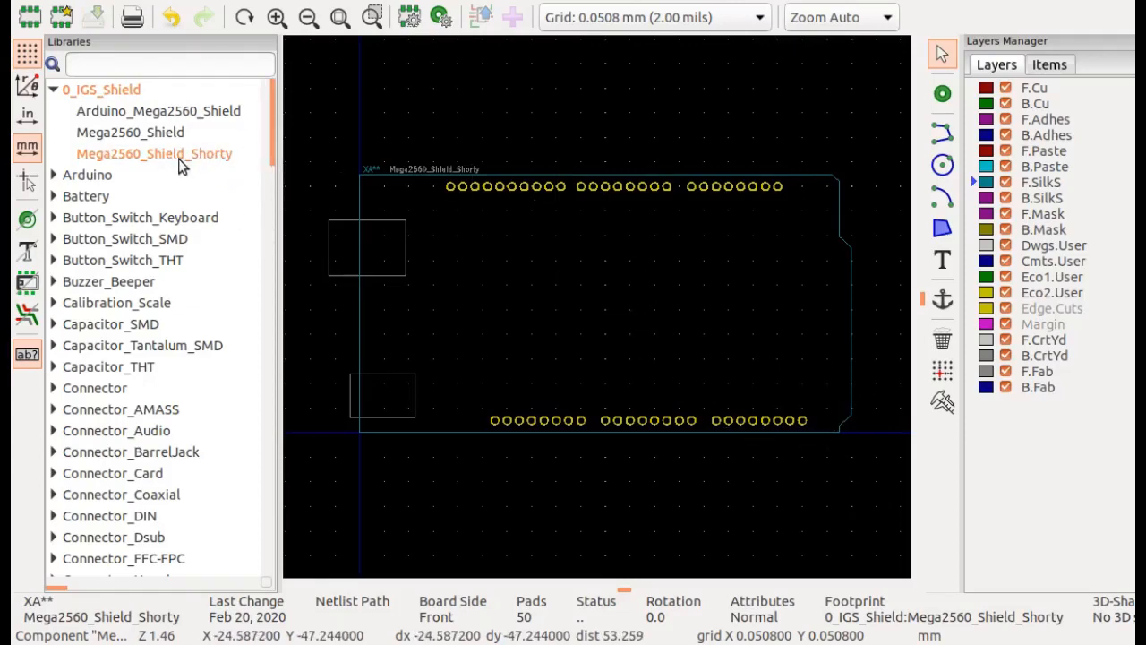
- Compare Mega2560_Shield, Arduino_Mega2560_Shield and Mega2560_Shield_Shorty by loading each one on the canvas in turn
{"action": "left_click", "coordinate": [145, 135]}
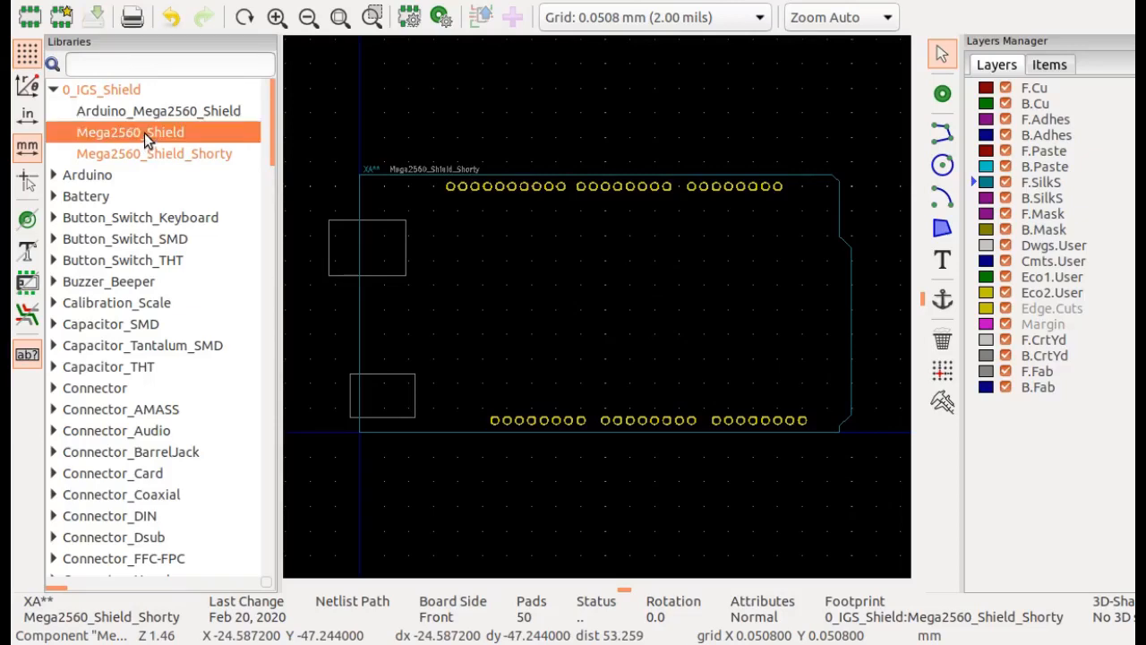
{"action": "double_click", "coordinate": [145, 132]}
{"action": "left_click", "coordinate": [160, 112]}
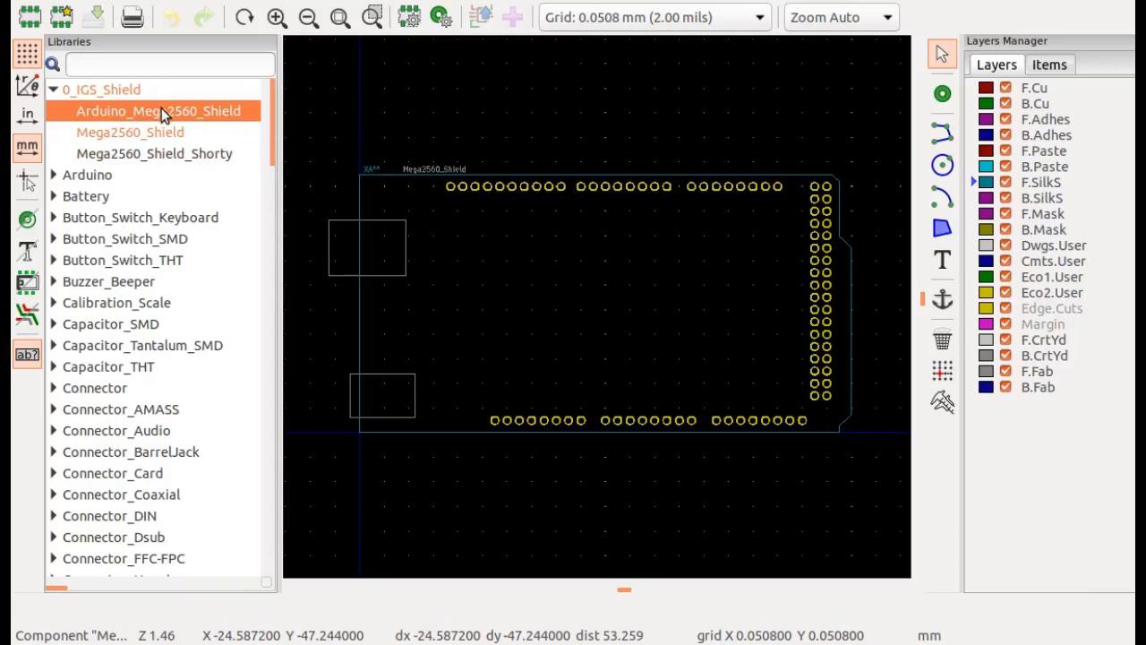
{"action": "double_click", "coordinate": [161, 108]}
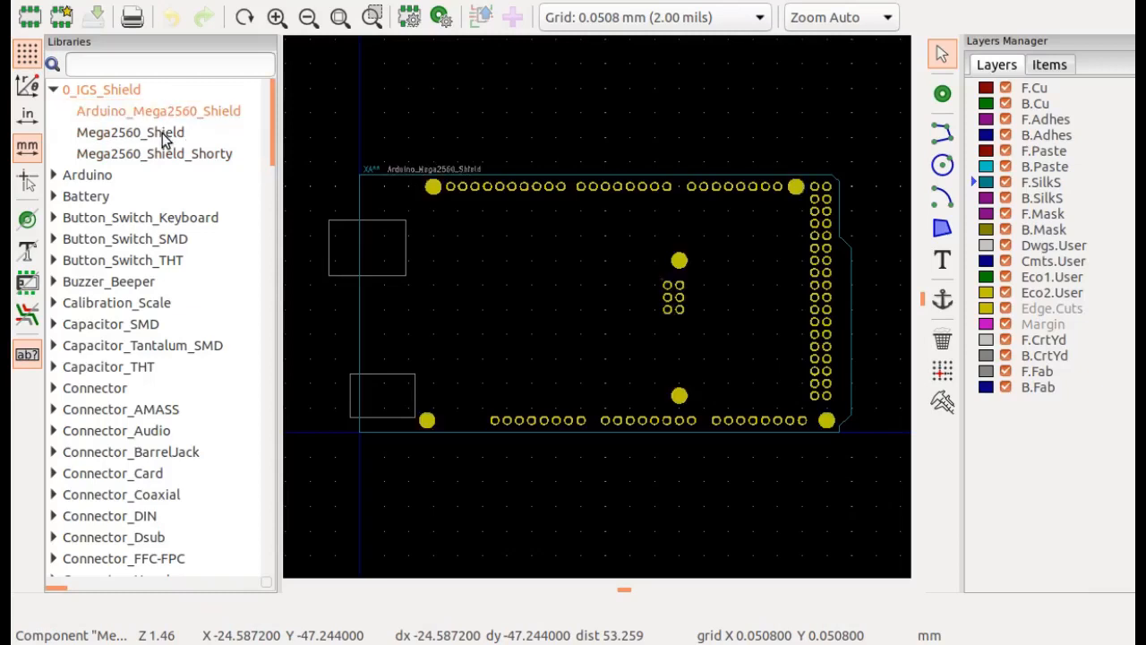
{"action": "double_click", "coordinate": [169, 158]}
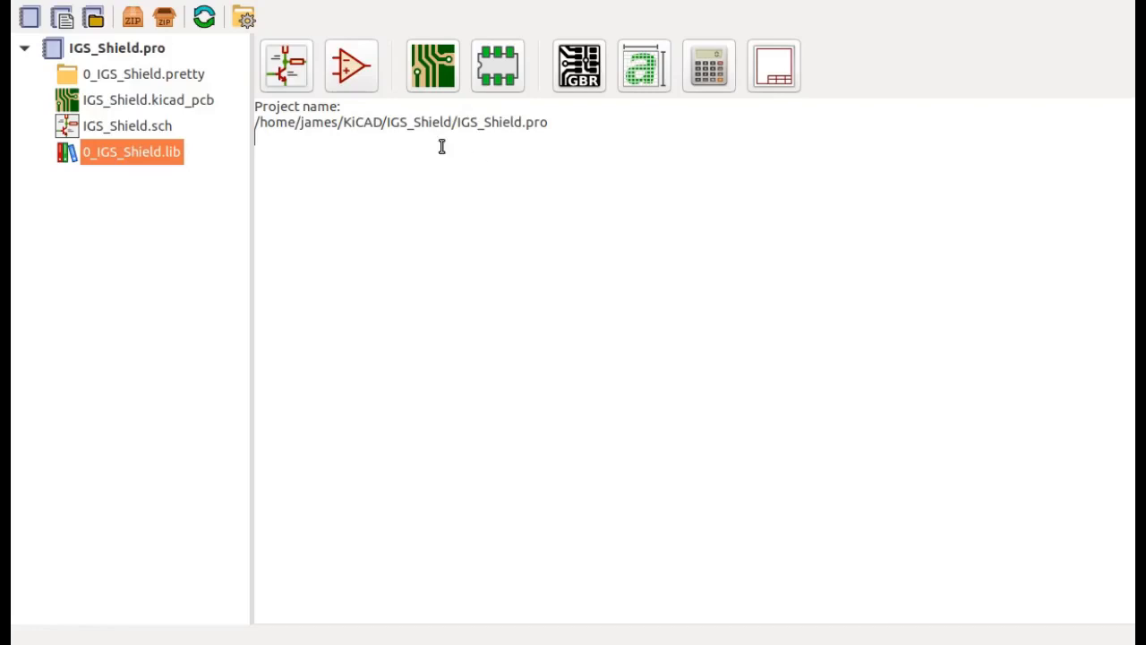
- Open the footprint editor and load Mega2560_Shield_Shorty, followed by Mega2560_Shield, from the 0_IGS_Shield library
{"action": "left_click", "coordinate": [497, 66]}
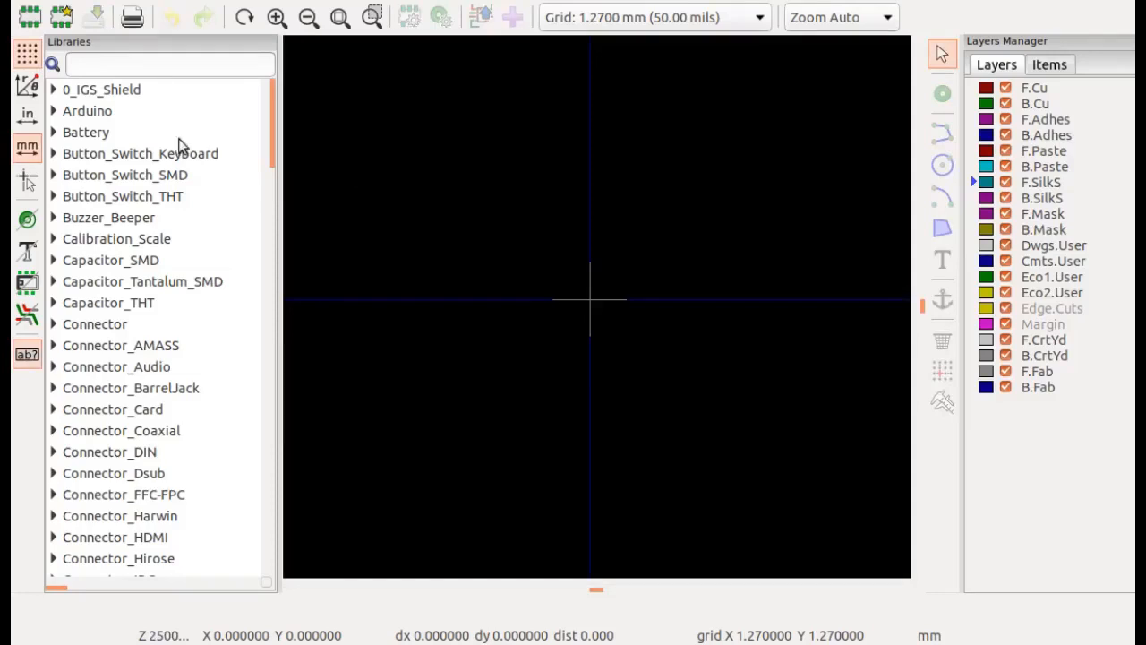
{"action": "left_click", "coordinate": [52, 90]}
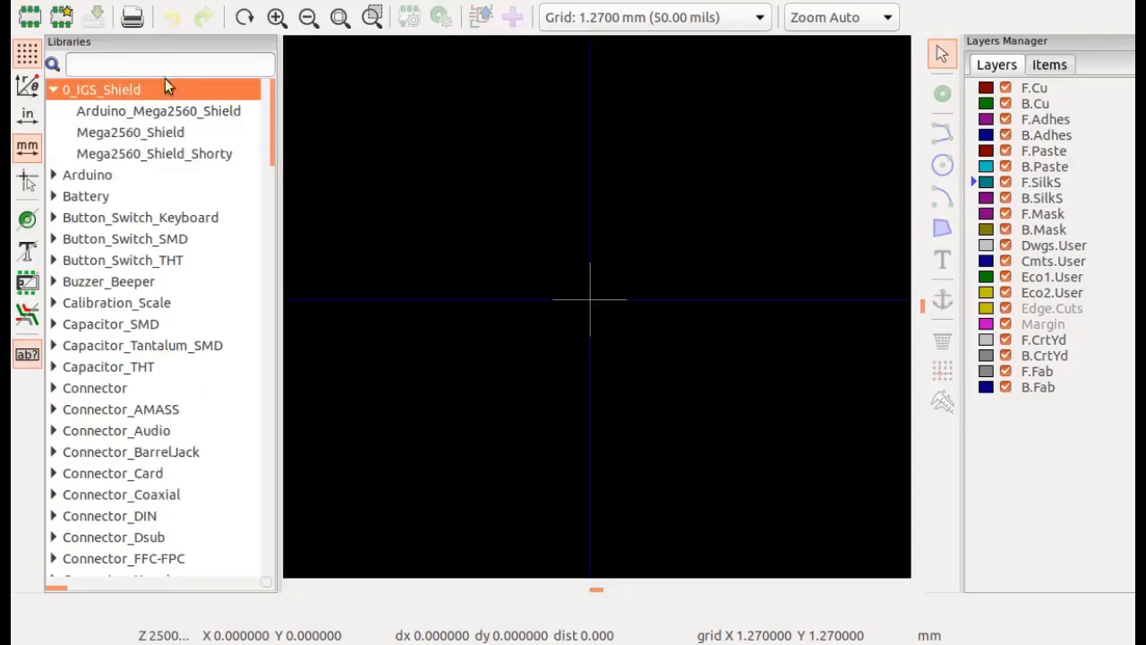
{"action": "left_click", "coordinate": [150, 157]}
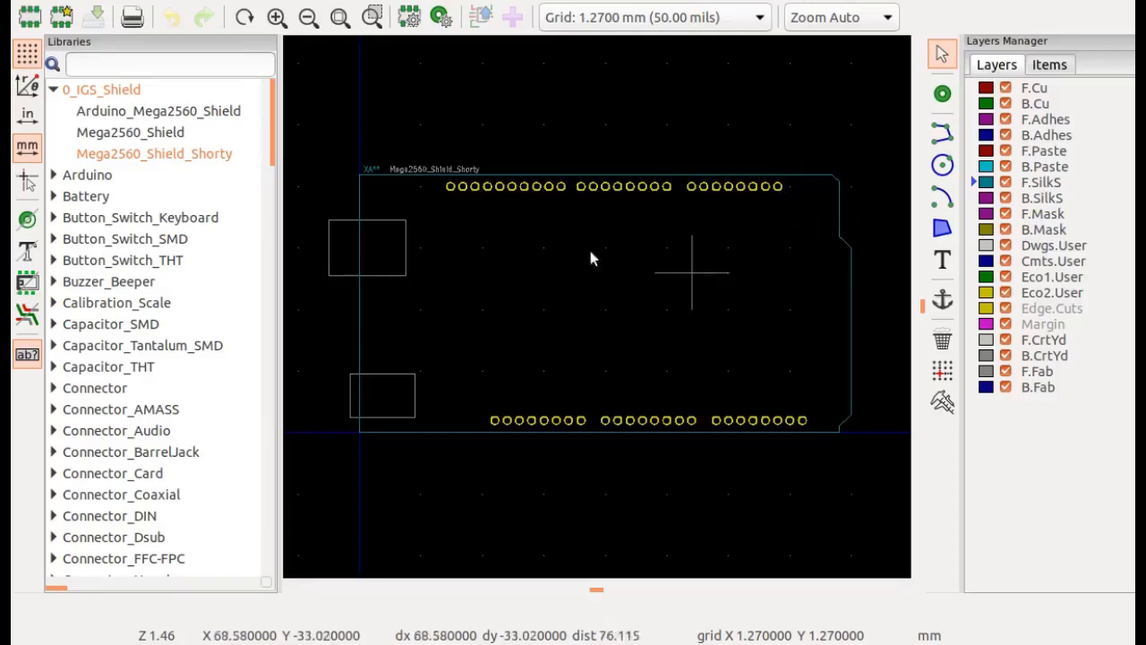
{"action": "left_click", "coordinate": [172, 139]}
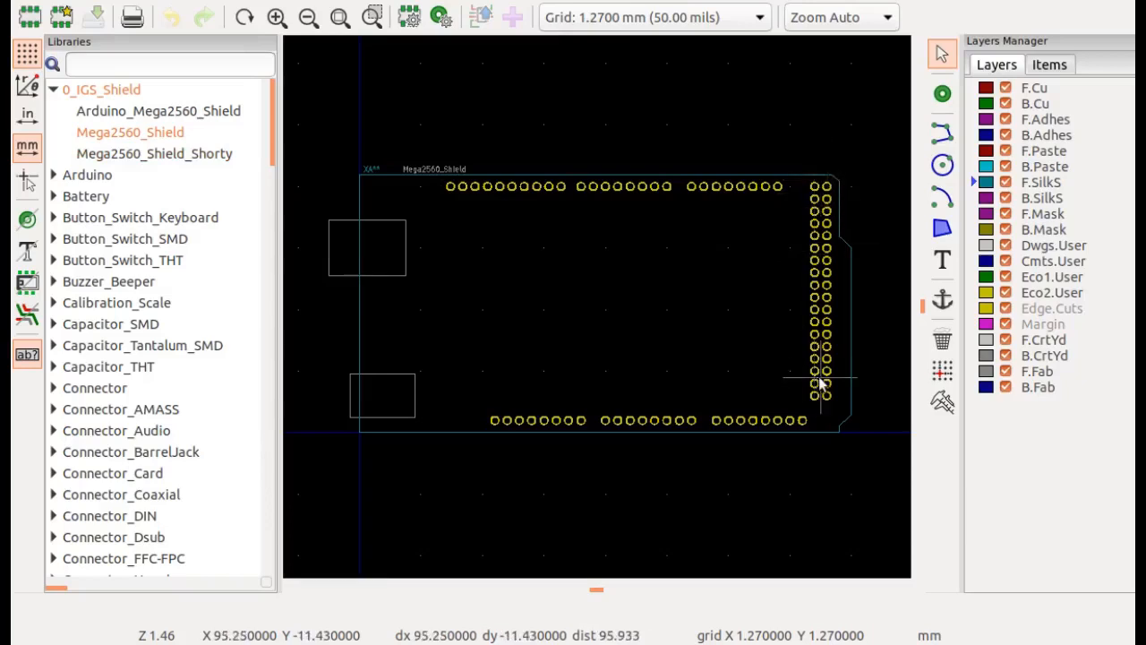
- Save a copy of Mega2560_Shield as Mega2560_Shield_Shorty in 0_IGS_Shield, overwriting the existing footprint
{"action": "right_click", "coordinate": [177, 136]}
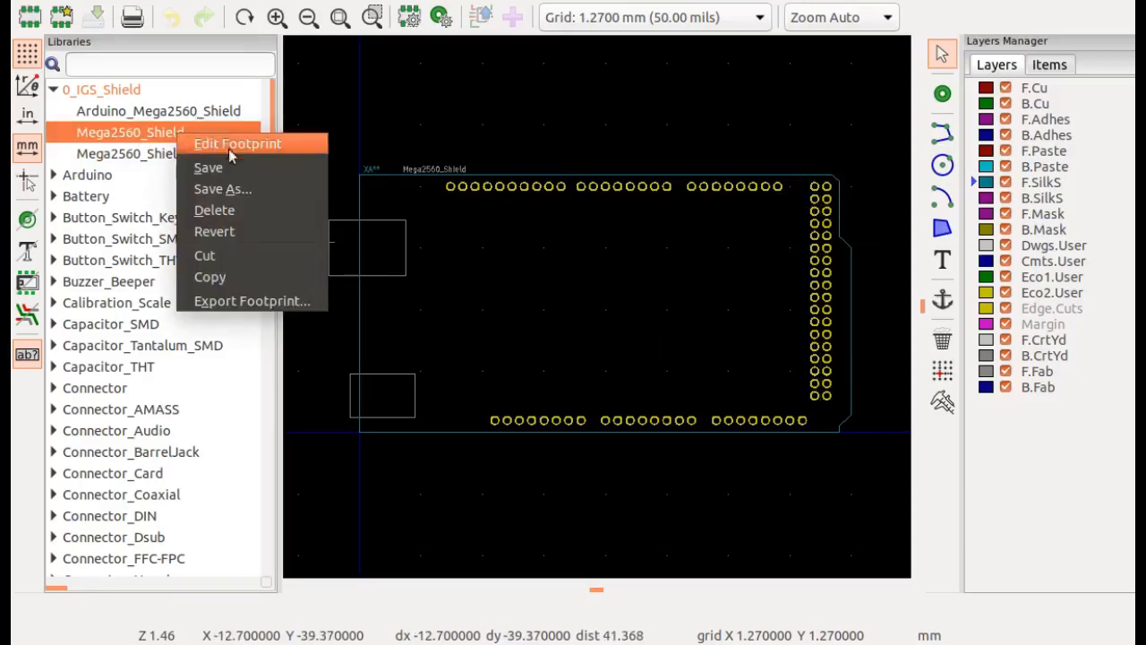
{"action": "left_click", "coordinate": [236, 195]}
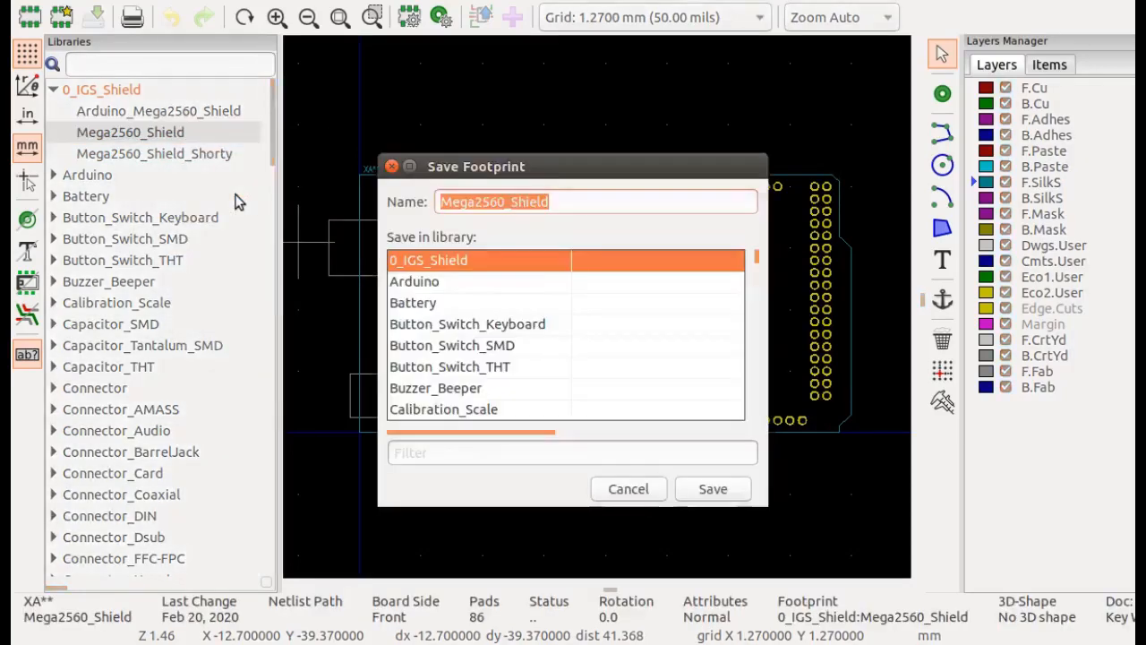
{"action": "left_click", "coordinate": [552, 202]}
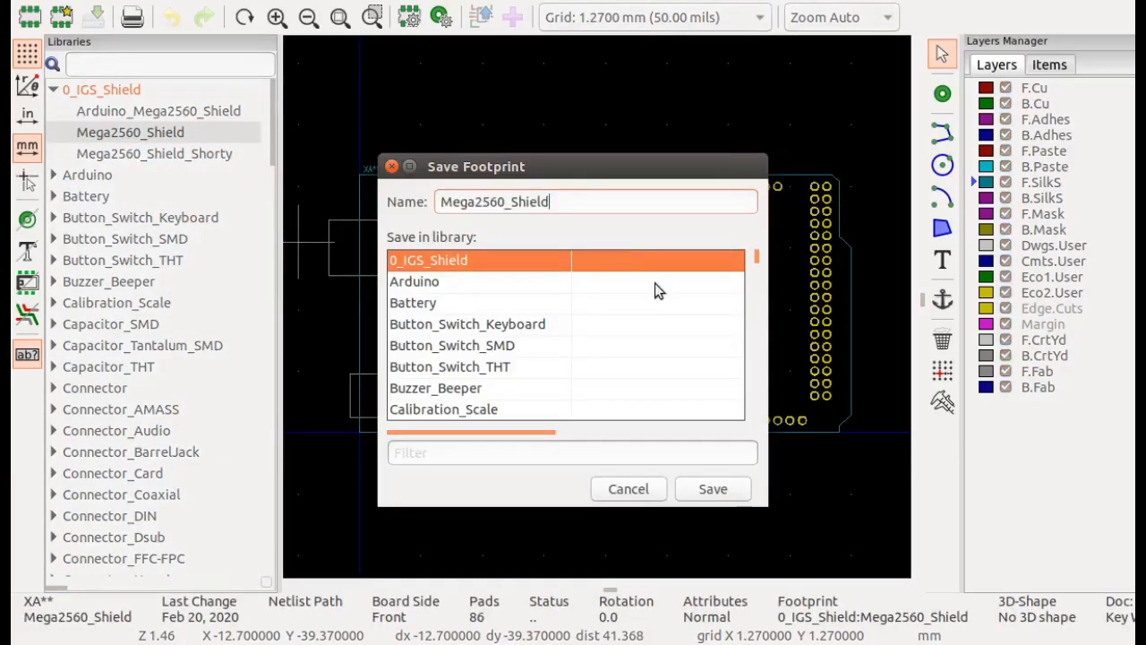
{"action": "type", "text": "_Shorty"}
{"action": "left_click", "coordinate": [722, 489]}
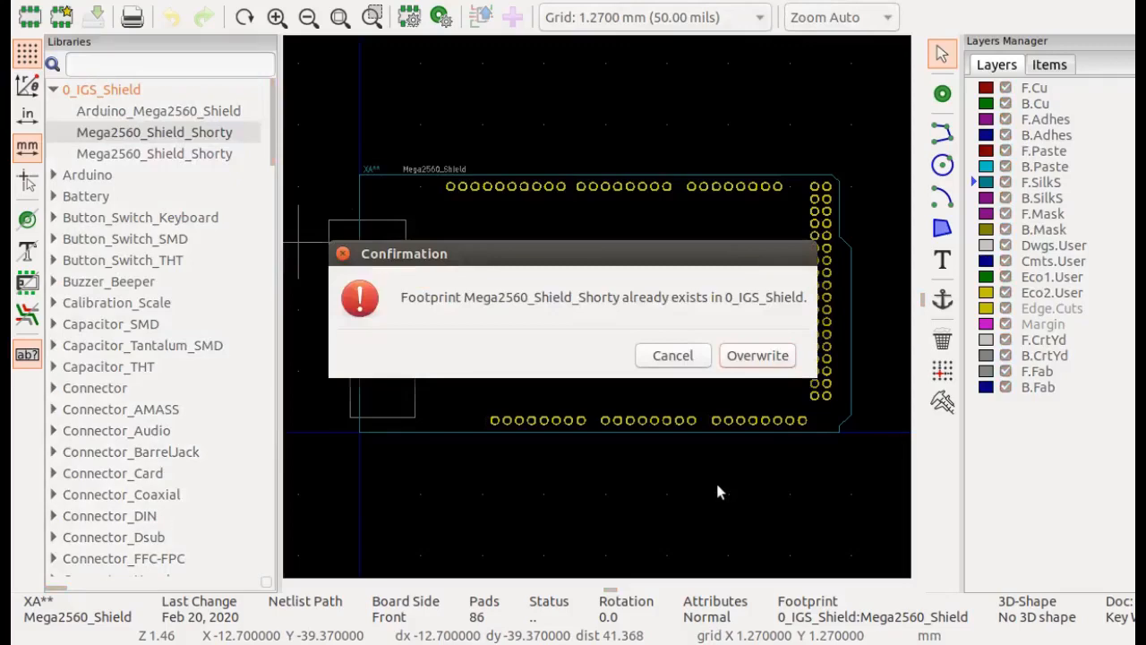
{"action": "left_click", "coordinate": [768, 356]}
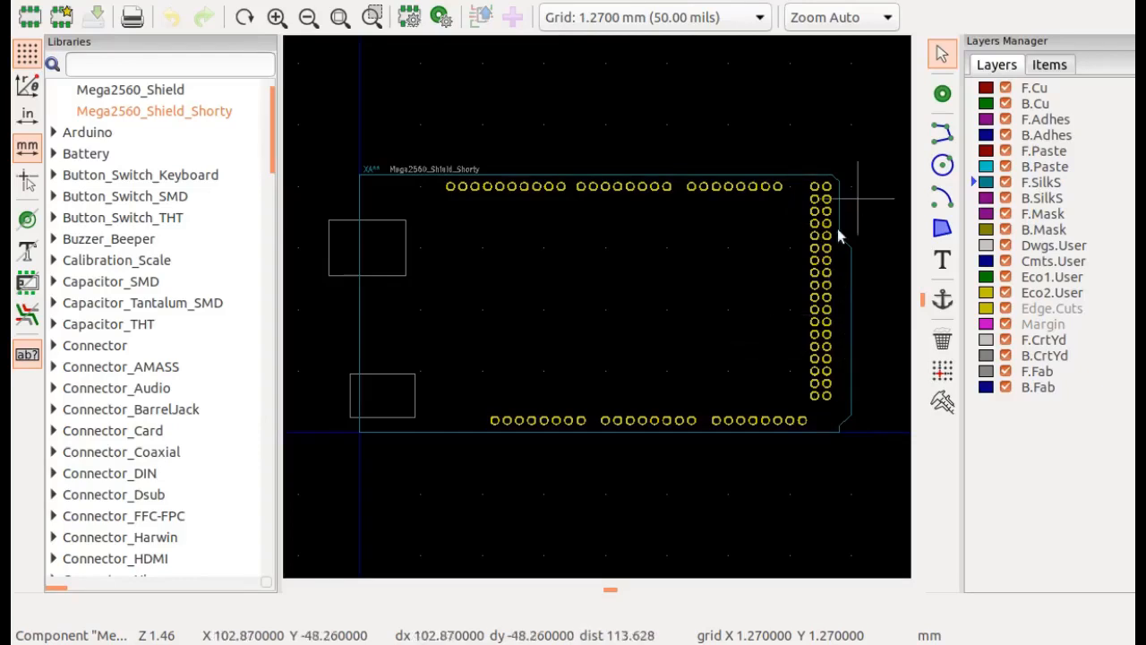
- Set the canvas grid to 2.5400 mm (100.00 mils) for checking the header pad alignment
{"action": "scroll", "coordinate": [837, 228], "scroll_direction": "up", "scroll_amount": 1}
{"action": "scroll", "coordinate": [597, 307], "scroll_direction": "up", "scroll_amount": 1}
{"action": "scroll", "coordinate": [543, 358], "scroll_direction": "down", "scroll_amount": 1}
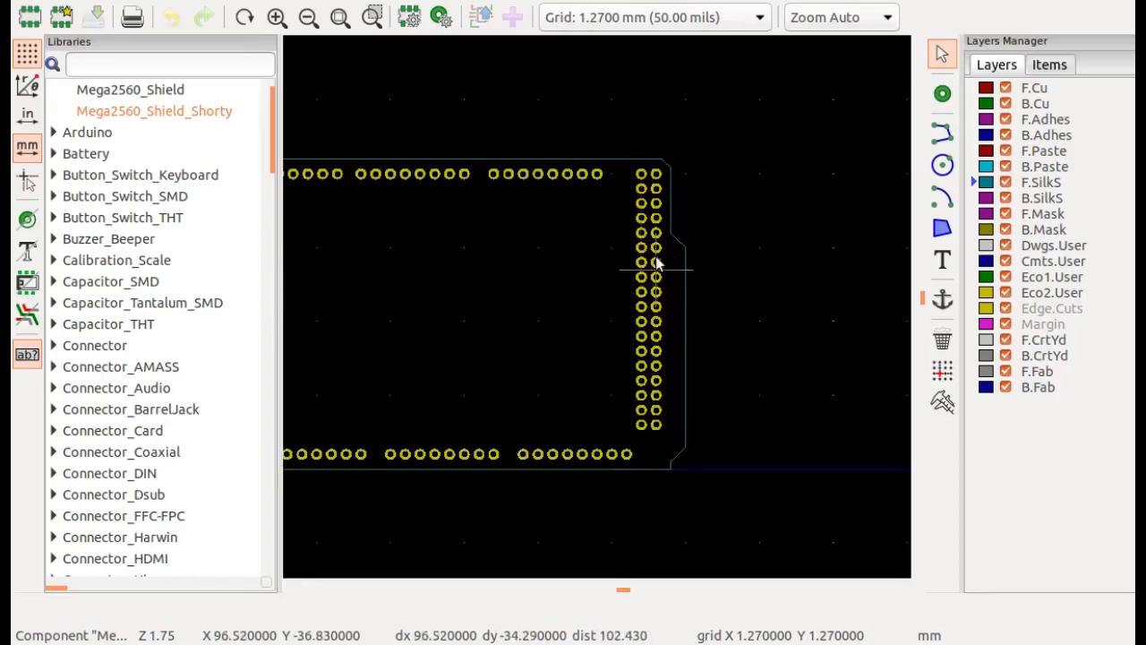
{"action": "scroll", "coordinate": [610, 314], "scroll_direction": "down", "scroll_amount": 1}
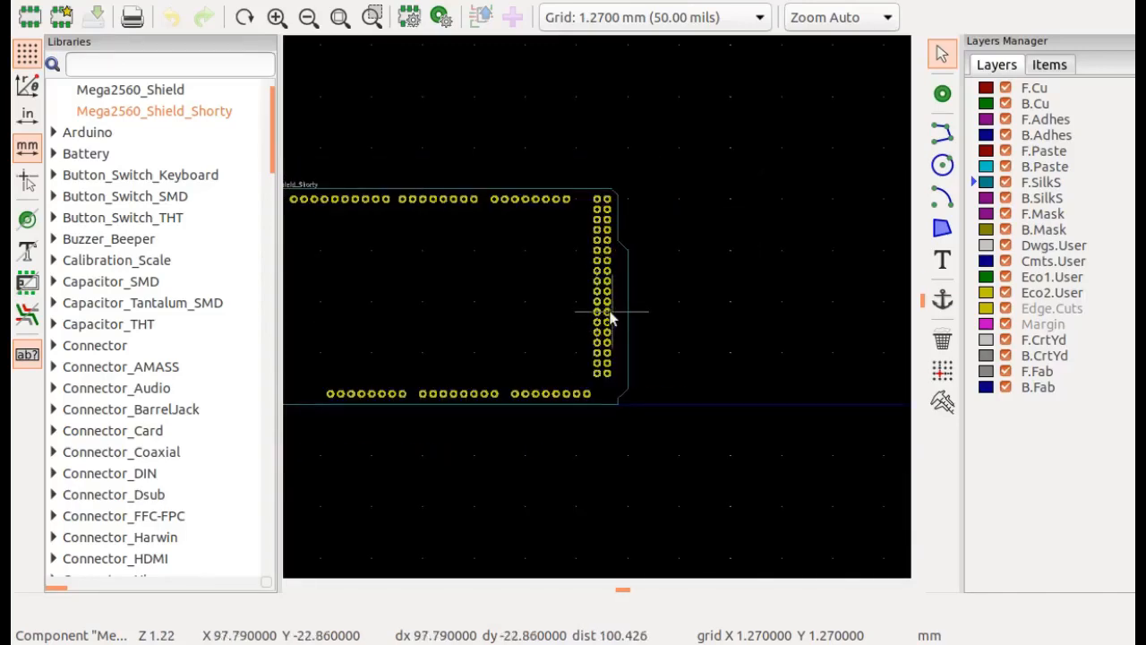
{"action": "key", "text": "Home"}
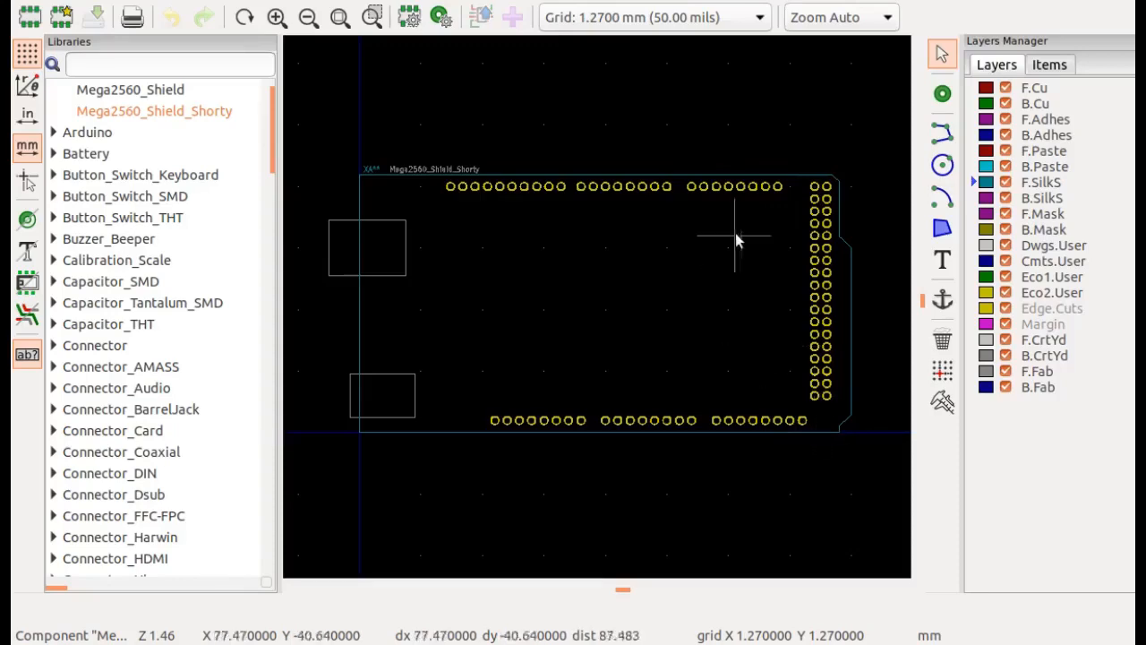
{"action": "scroll", "coordinate": [715, 301], "scroll_direction": "up", "scroll_amount": 3}
{"action": "scroll", "coordinate": [596, 320], "scroll_direction": "down", "scroll_amount": 2}
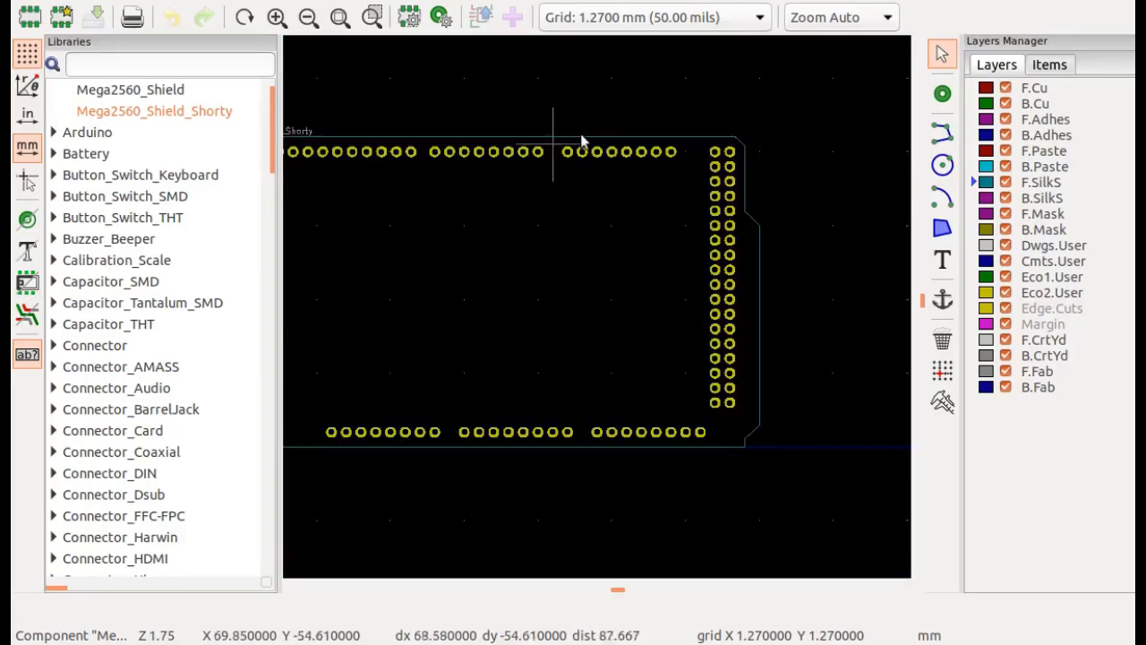
{"action": "right_click", "coordinate": [604, 273]}
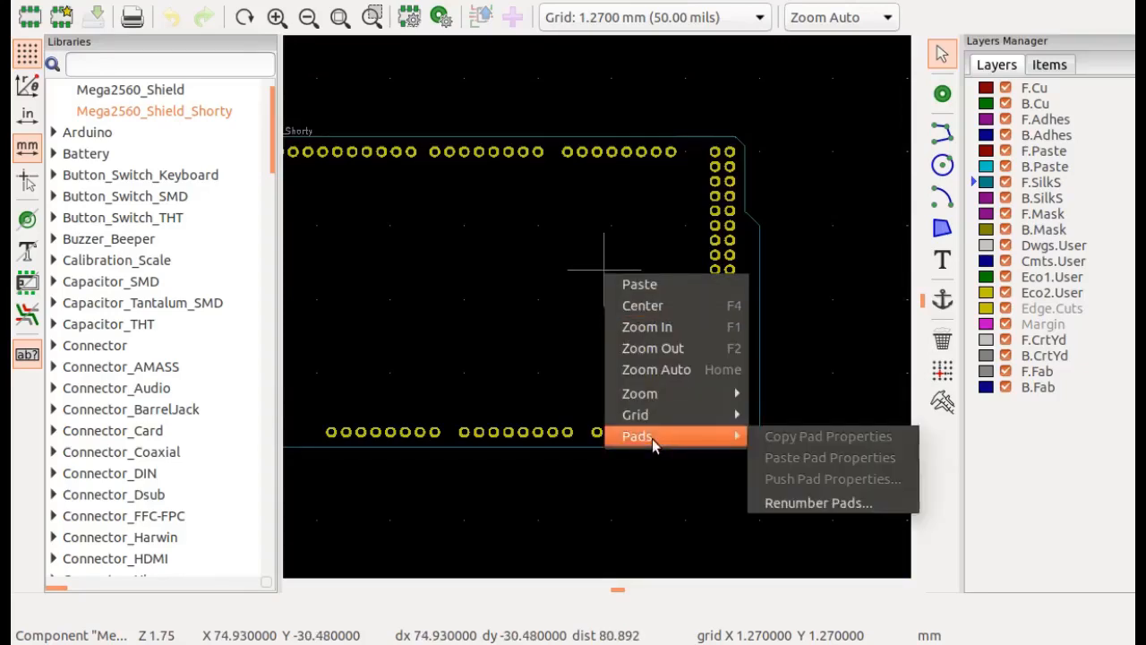
{"action": "mouse_move", "coordinate": [648, 417]}
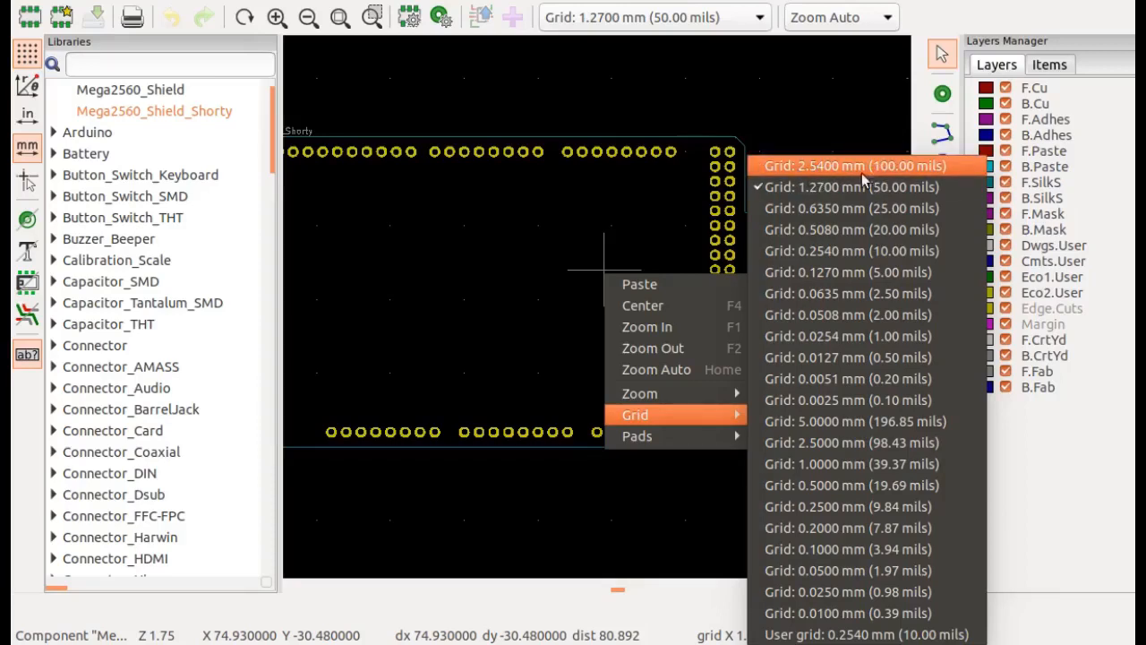
{"action": "left_click", "coordinate": [839, 170]}
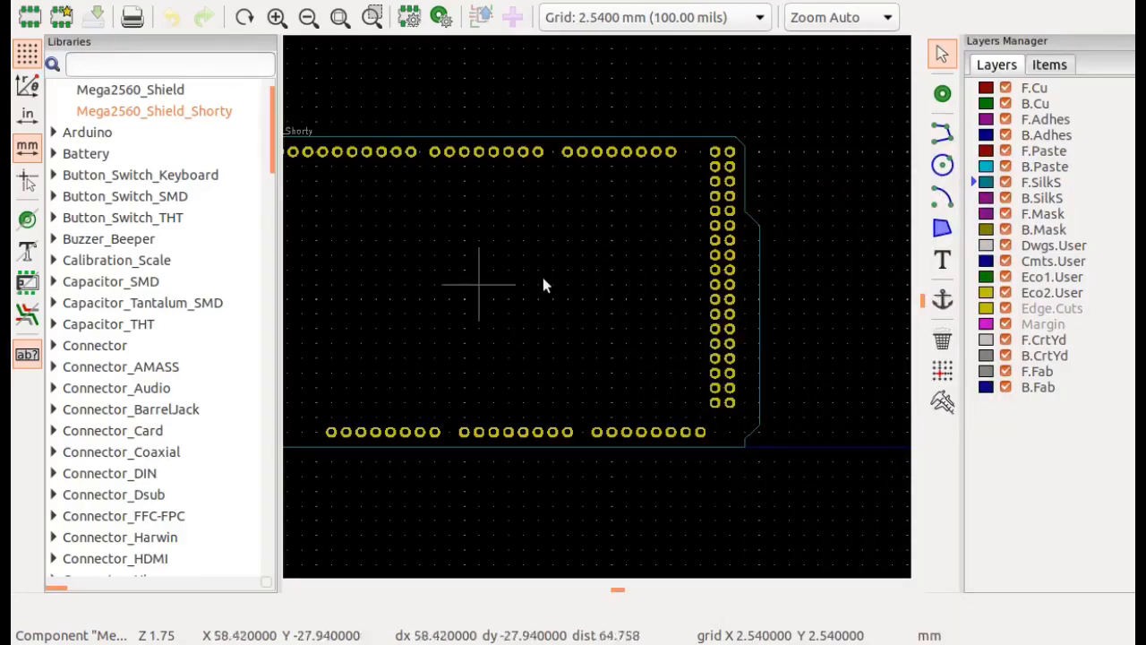
{"action": "right_click", "coordinate": [611, 269]}
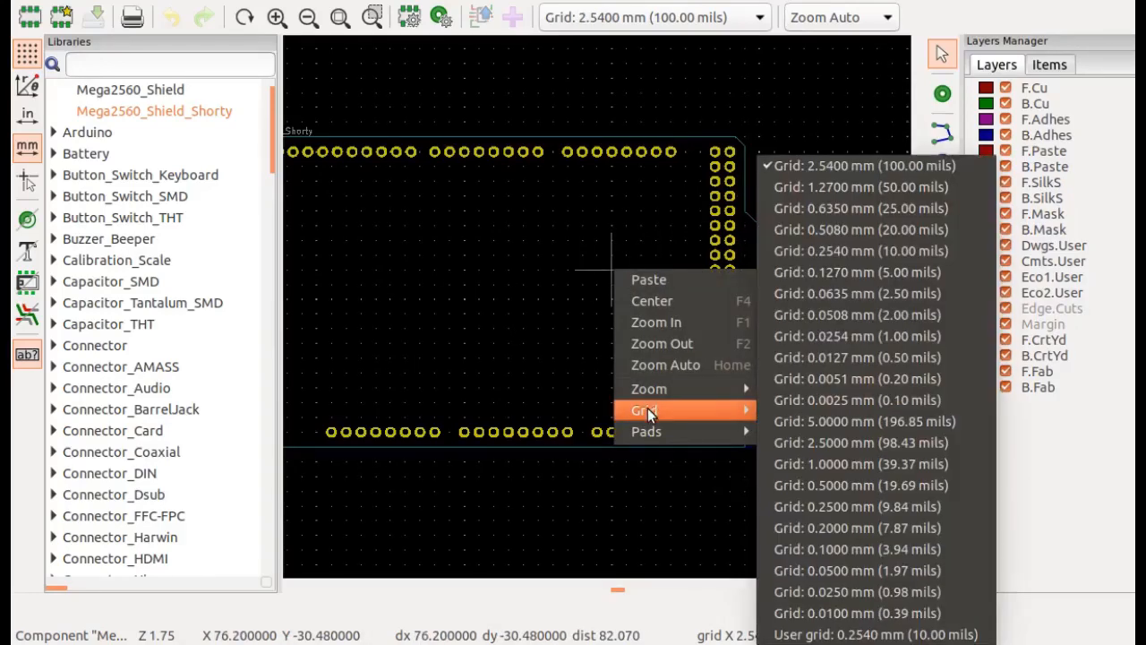
{"action": "left_click", "coordinate": [826, 169]}
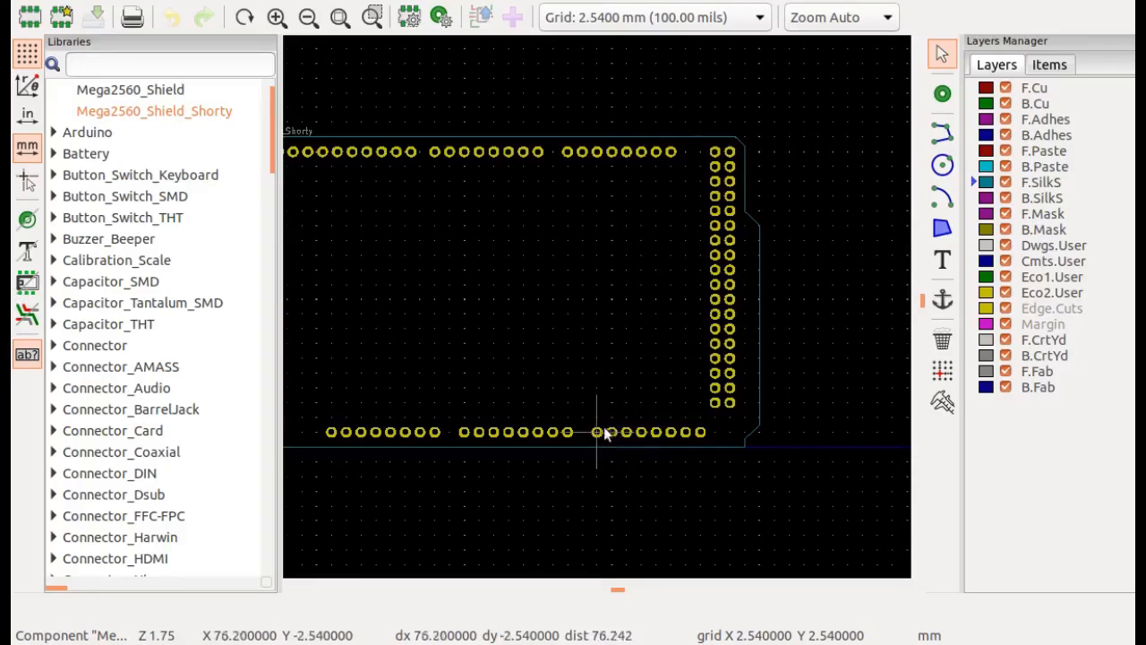
- Check the header pads and board outline against the grid points, and set the grid to 1.2700 mm (50.00 mils)
{"action": "scroll", "coordinate": [597, 431], "scroll_direction": "up", "scroll_amount": 5}
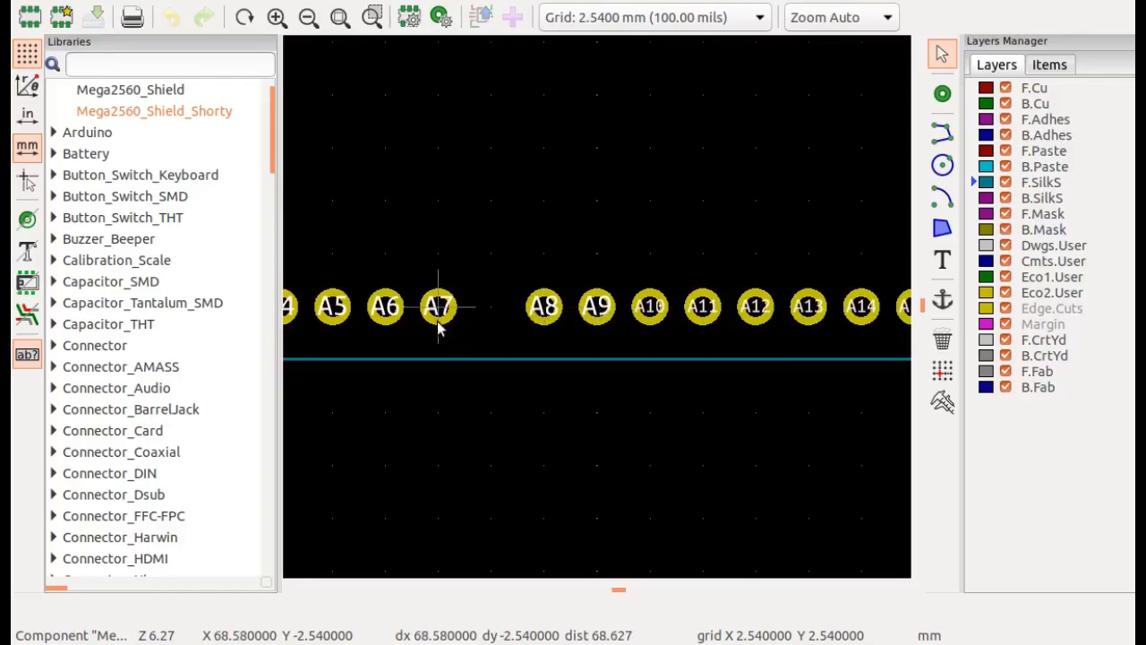
{"action": "scroll", "coordinate": [456, 304], "scroll_direction": "down", "scroll_amount": 5}
{"action": "scroll", "coordinate": [572, 314], "scroll_direction": "up", "scroll_amount": 2}
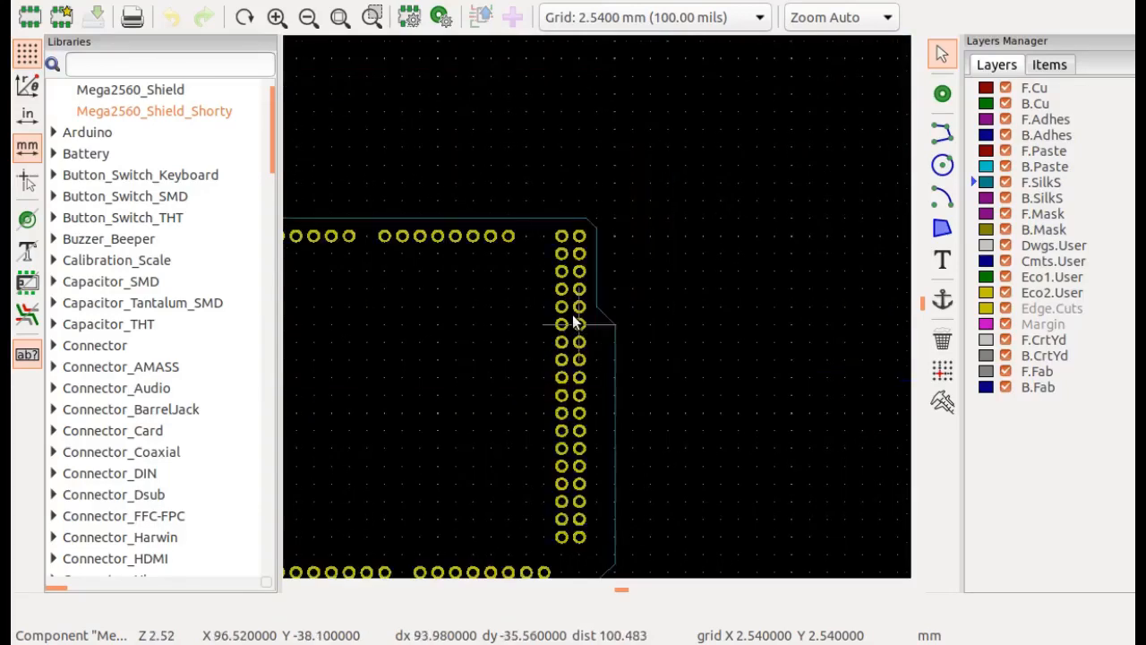
{"action": "scroll", "coordinate": [598, 350], "scroll_direction": "down", "scroll_amount": 1}
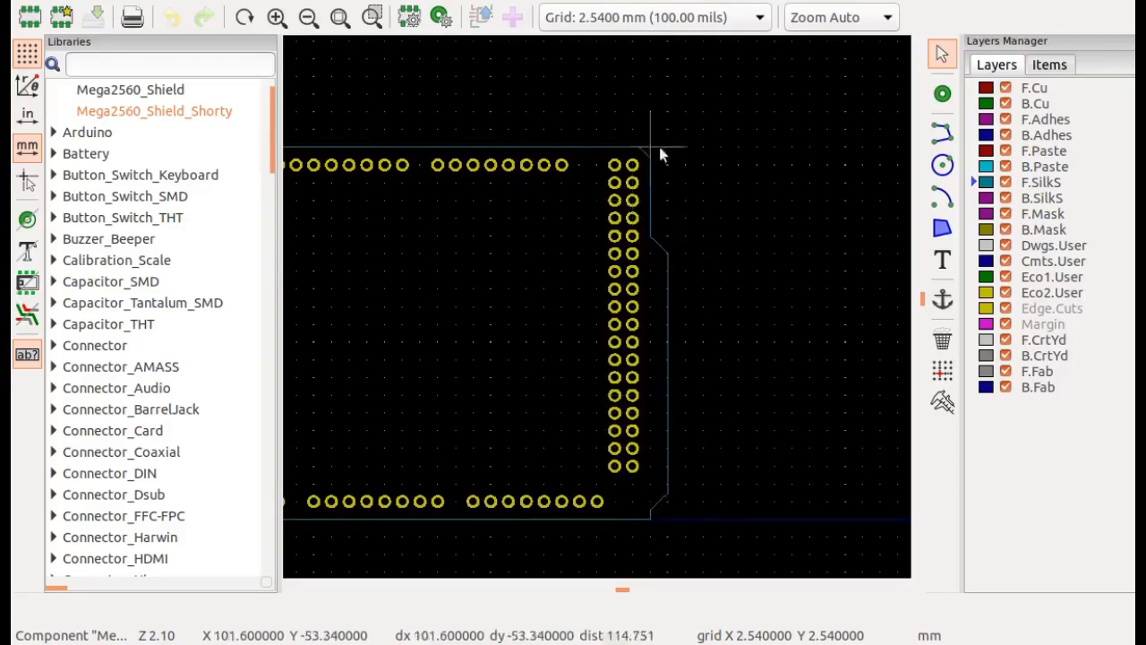
{"action": "right_click", "coordinate": [580, 366]}
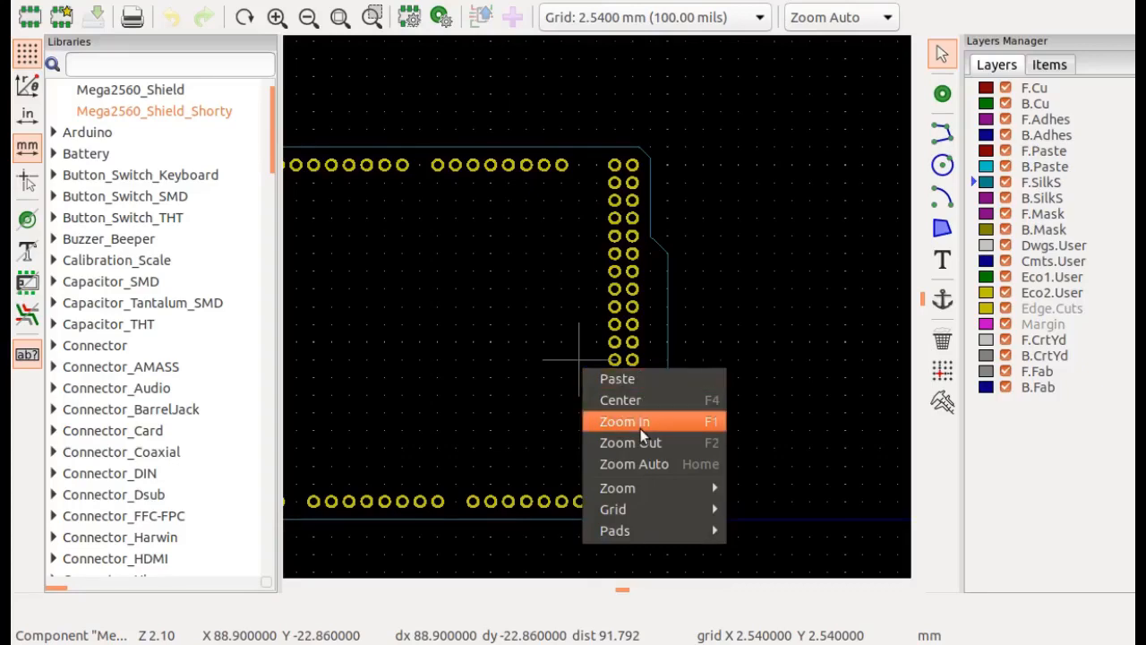
{"action": "mouse_move", "coordinate": [628, 509]}
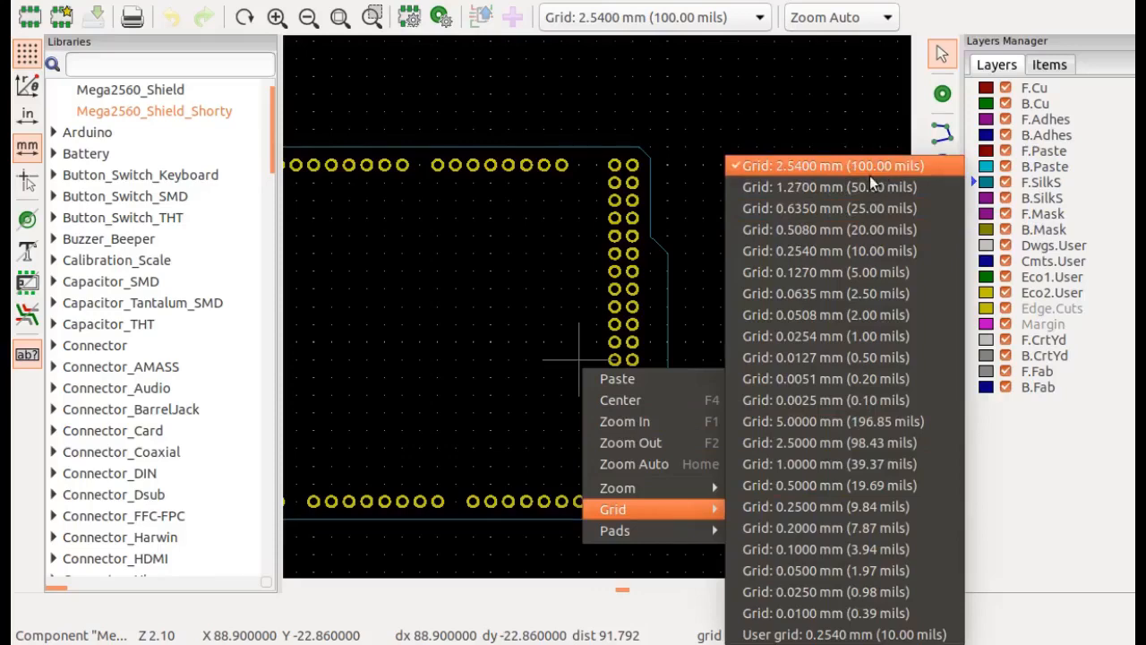
{"action": "left_click", "coordinate": [837, 188]}
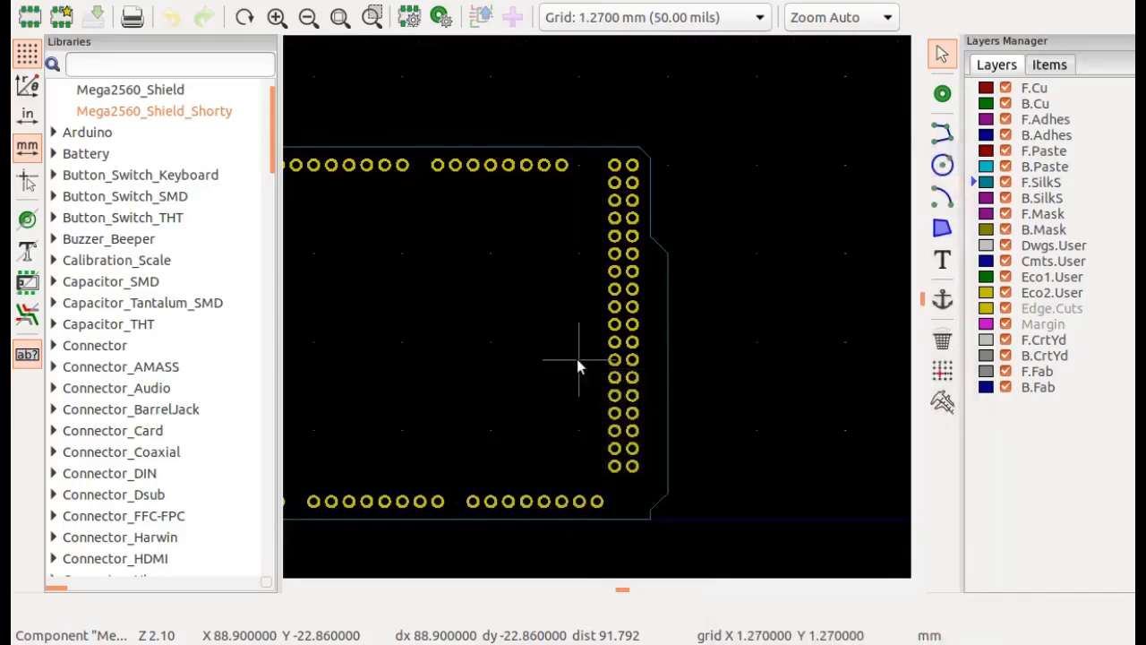
{"action": "right_click", "coordinate": [543, 353]}
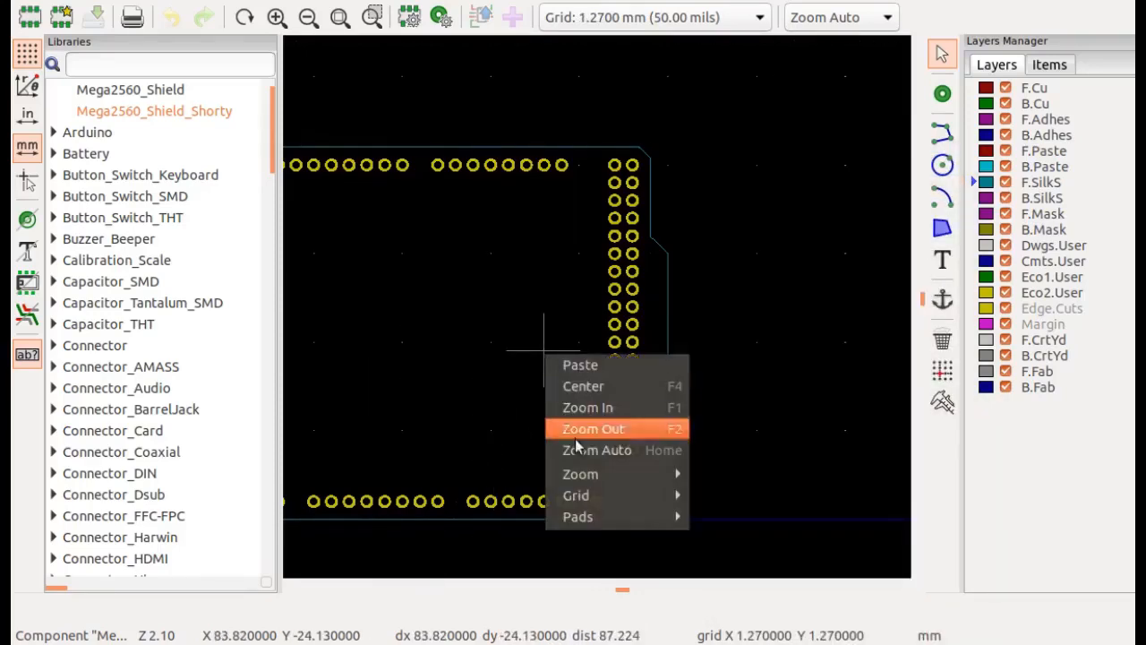
{"action": "mouse_move", "coordinate": [597, 491]}
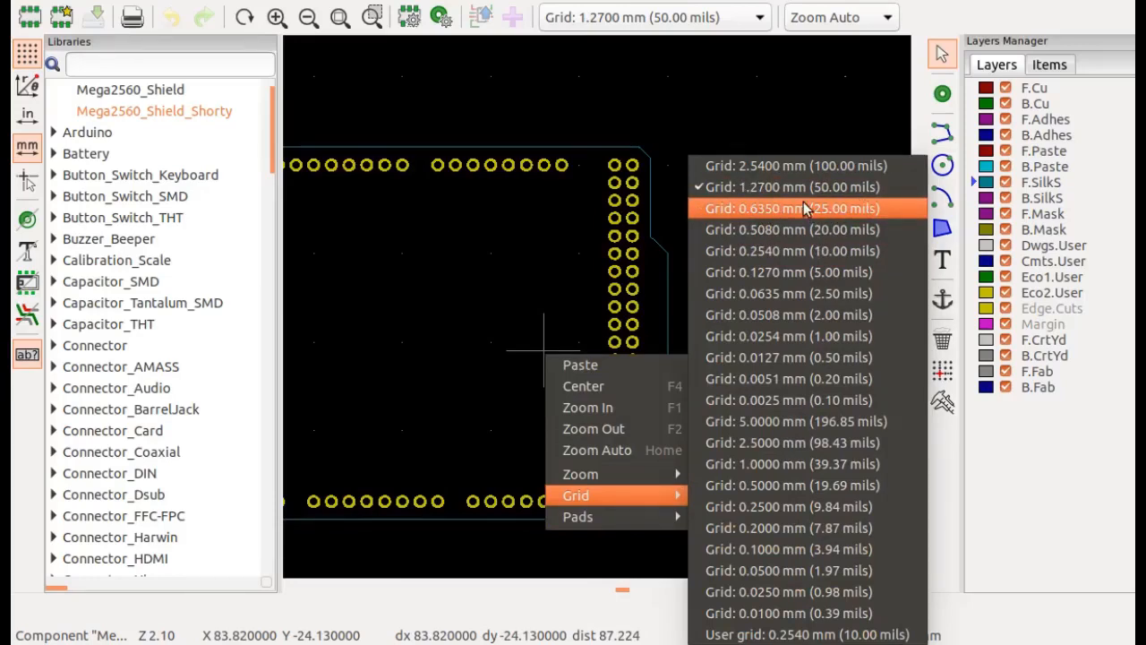
{"action": "left_click", "coordinate": [519, 293]}
- Examine the properties of the long vertical outline segment at the board's right end and the position of pad A15
{"action": "scroll", "coordinate": [519, 294], "scroll_direction": "down", "scroll_amount": 1}
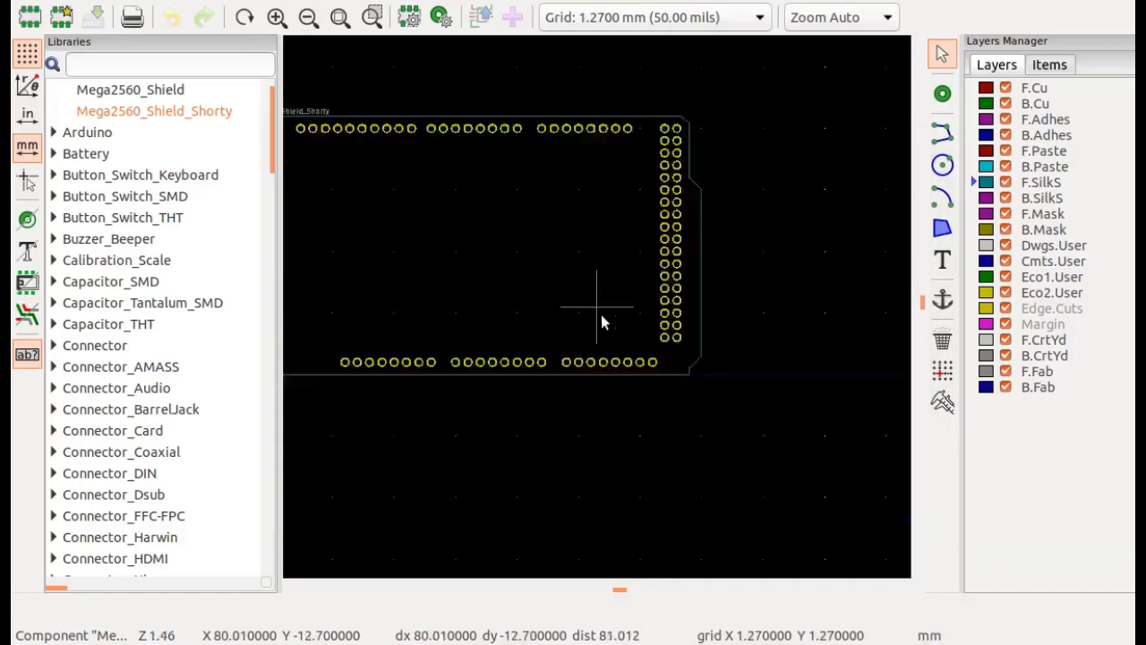
{"action": "scroll", "coordinate": [596, 309], "scroll_direction": "up", "scroll_amount": 5}
{"action": "scroll", "coordinate": [648, 149], "scroll_direction": "down", "scroll_amount": 2}
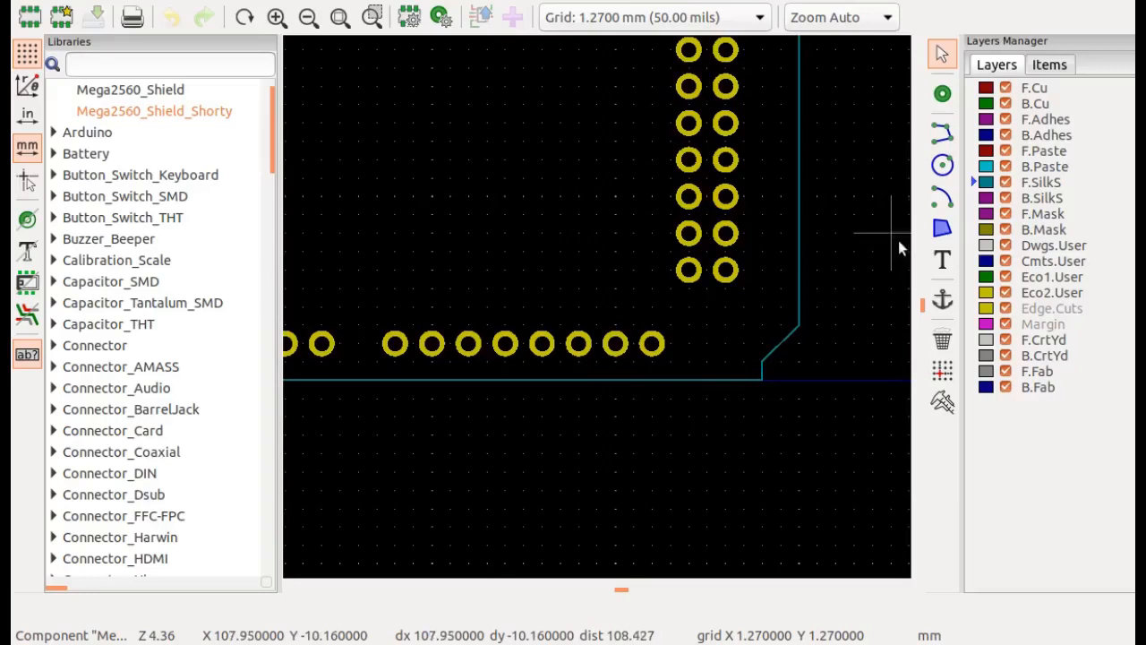
{"action": "double_click", "coordinate": [799, 299]}
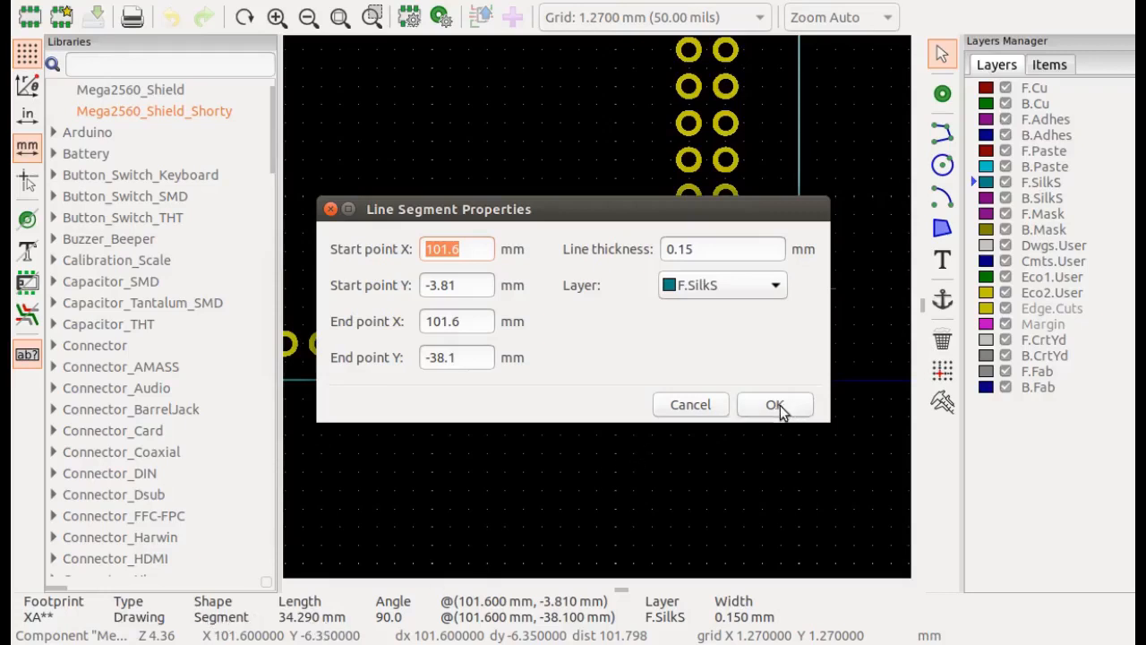
{"action": "left_click", "coordinate": [691, 406]}
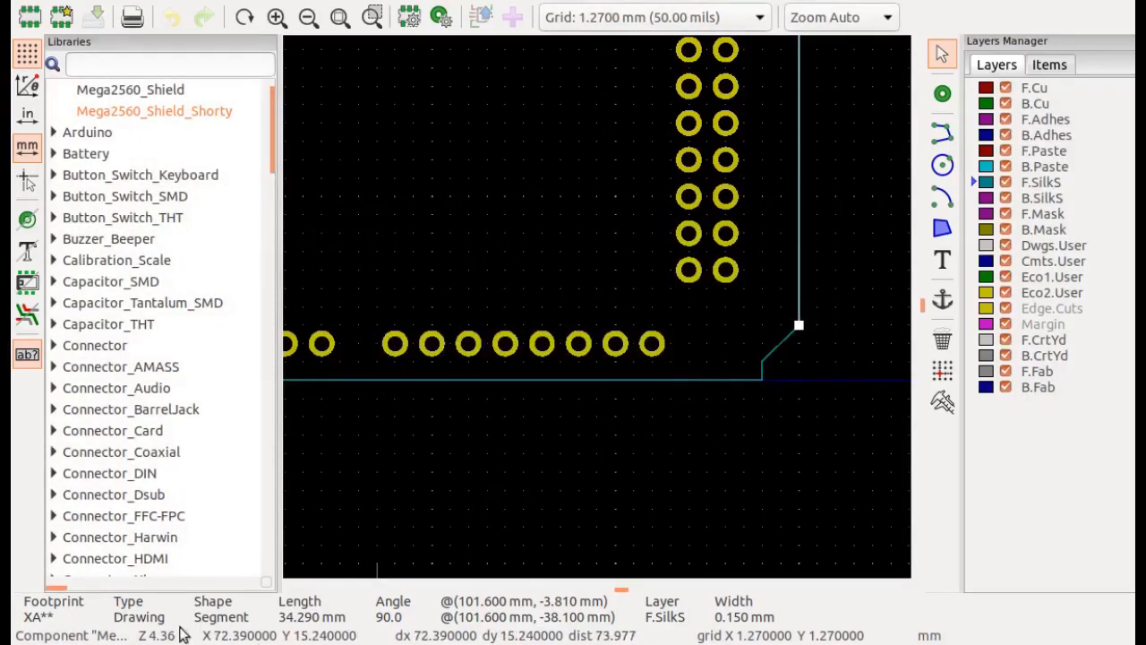
{"action": "left_click", "coordinate": [659, 353]}
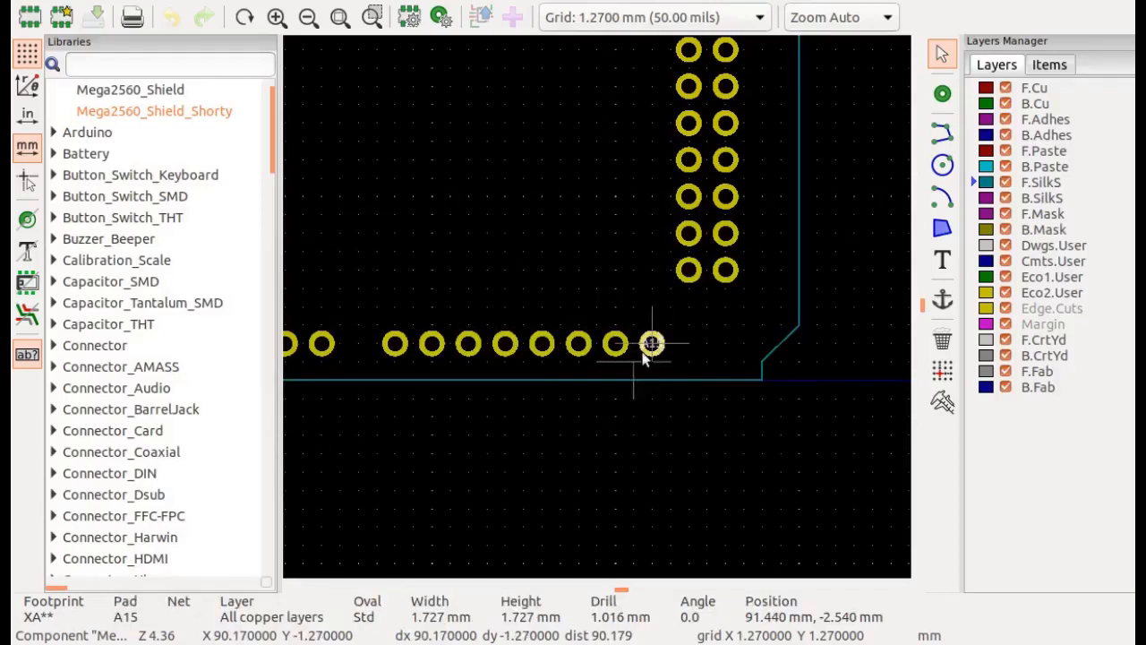
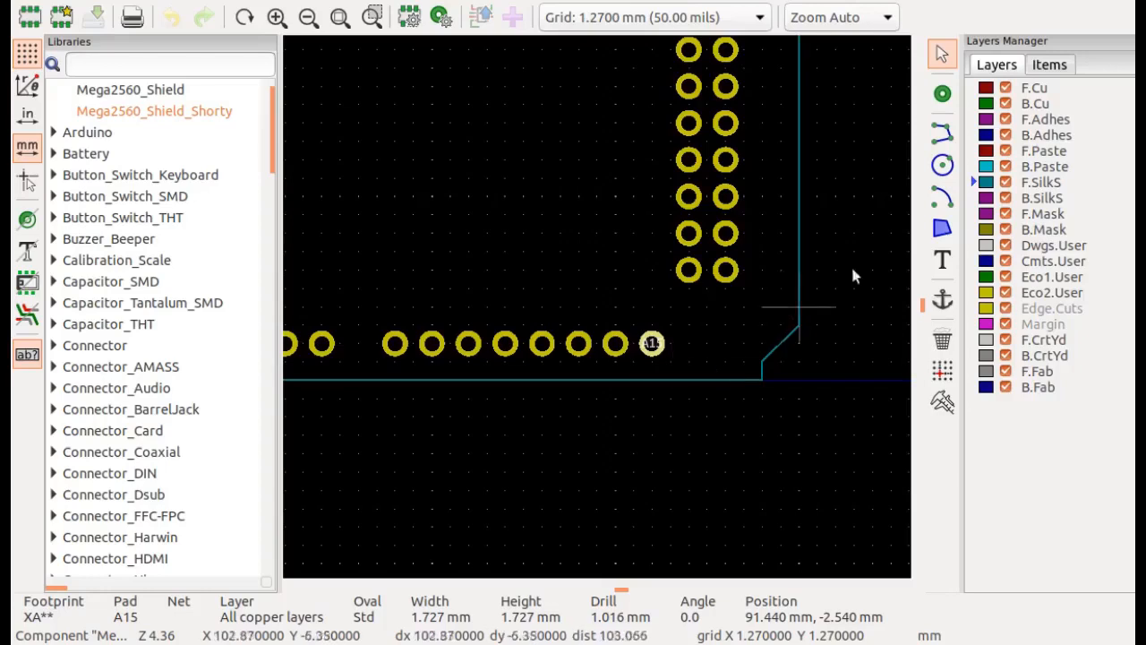
- Draw silkscreen outline segments from the bottom edge at (92.71, 0) diagonally to (93.98, -1.27) and up to (93.98, -2.54) mm
{"action": "left_click", "coordinate": [943, 135]}
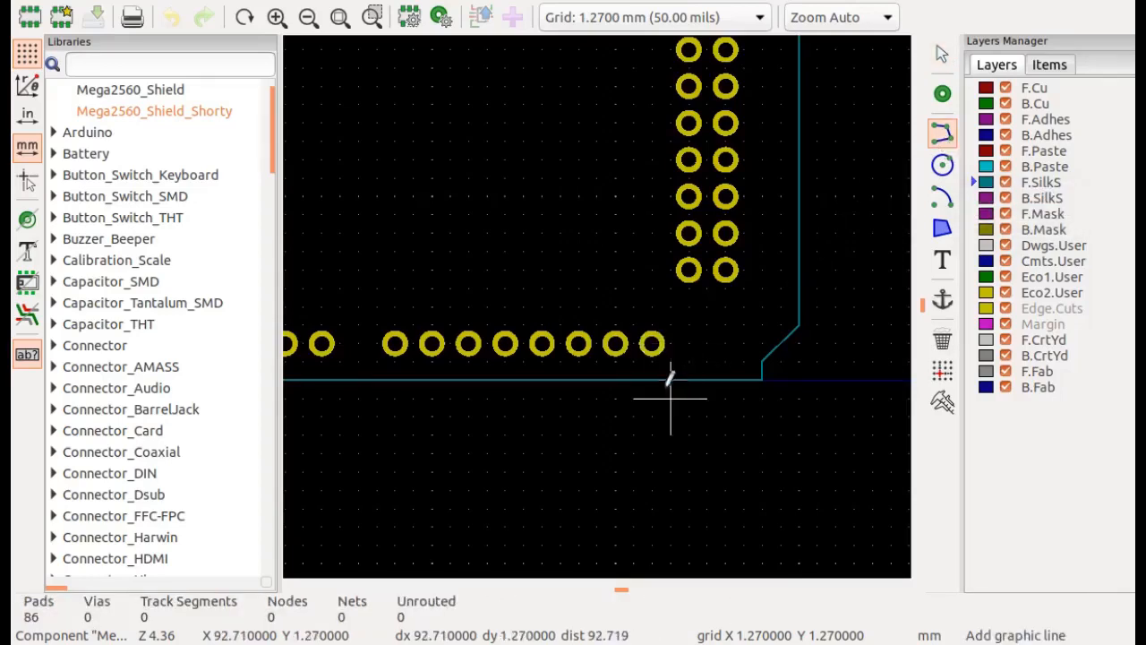
{"action": "scroll", "coordinate": [670, 353], "scroll_direction": "down", "scroll_amount": 3}
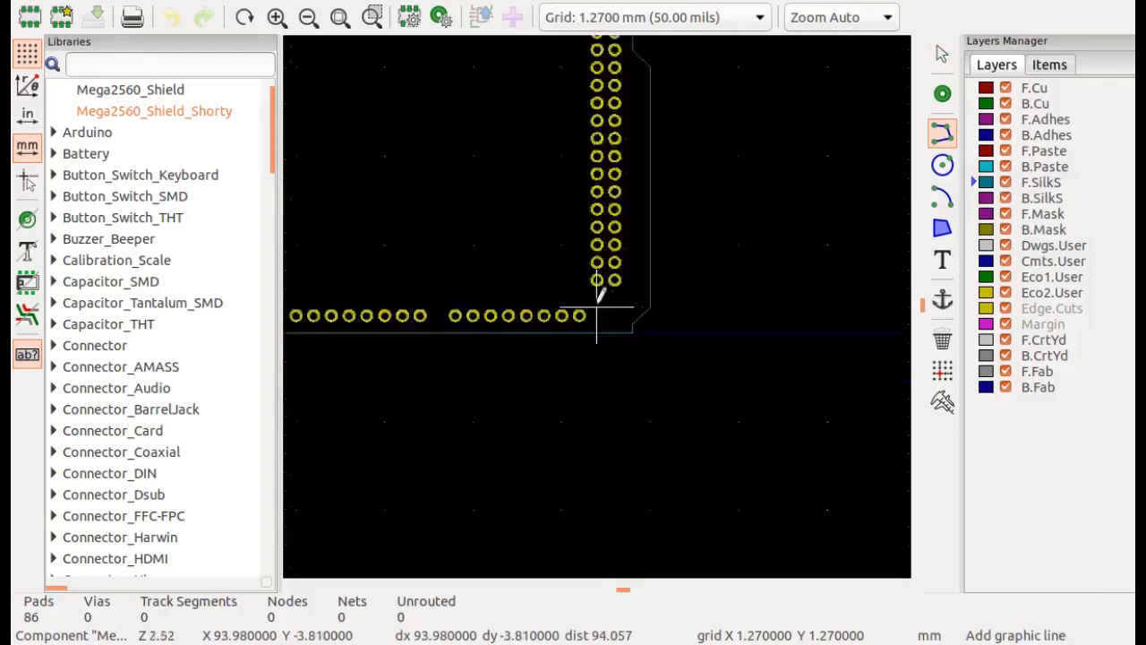
{"action": "scroll", "coordinate": [602, 287], "scroll_direction": "down", "scroll_amount": 1}
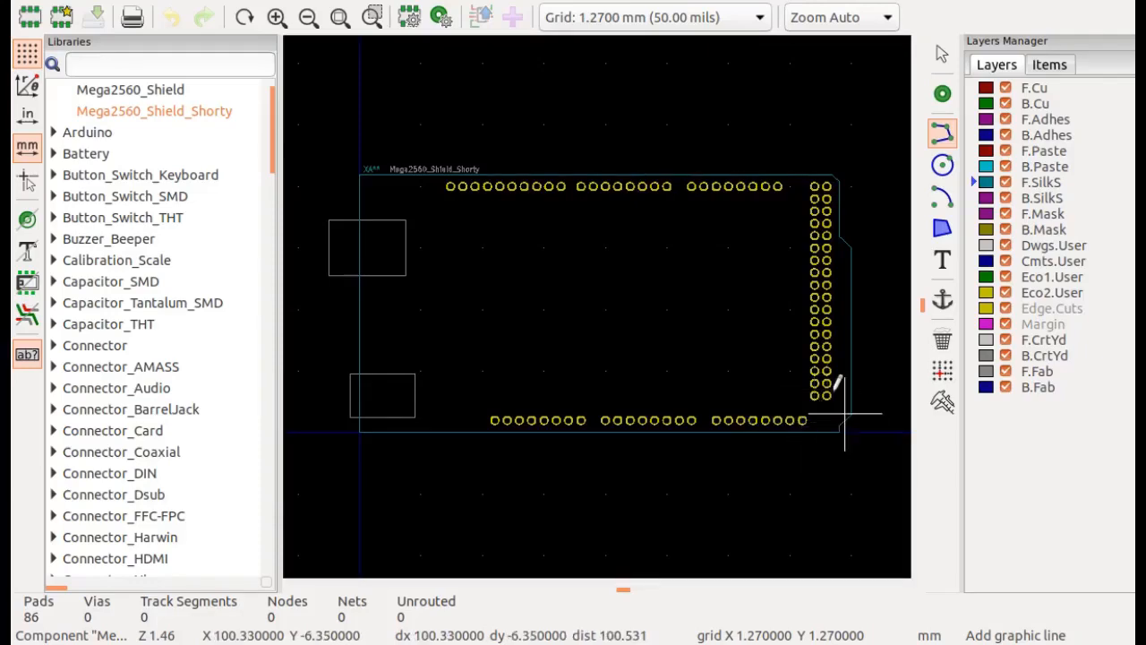
{"action": "scroll", "coordinate": [812, 418], "scroll_direction": "up", "scroll_amount": 2}
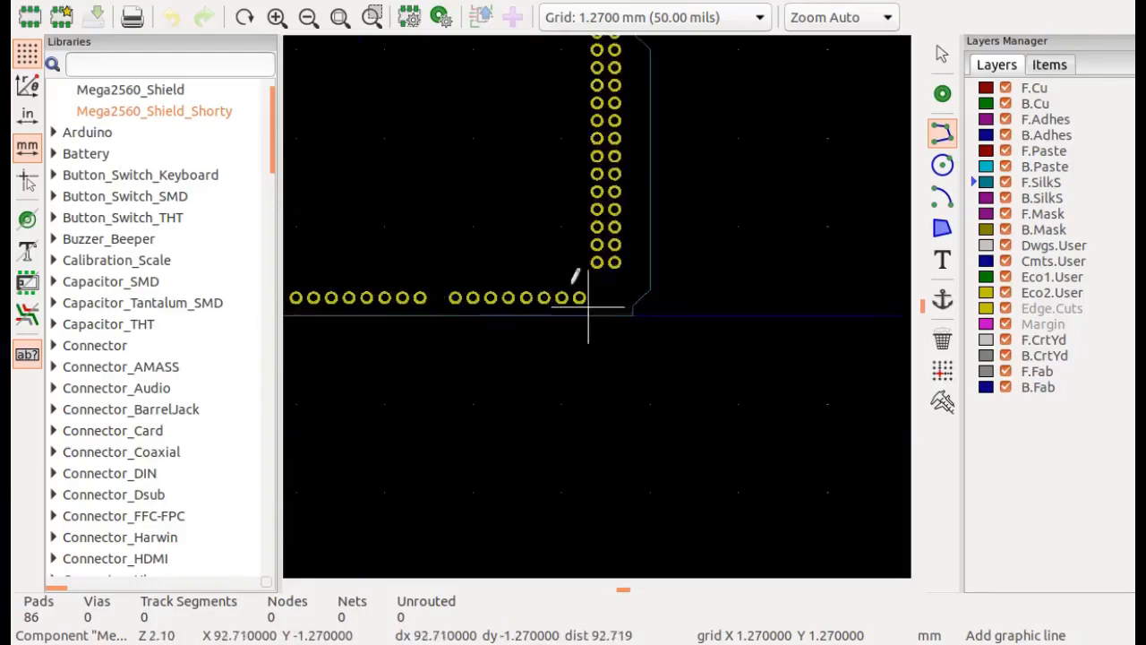
{"action": "scroll", "coordinate": [588, 307], "scroll_direction": "up", "scroll_amount": 4}
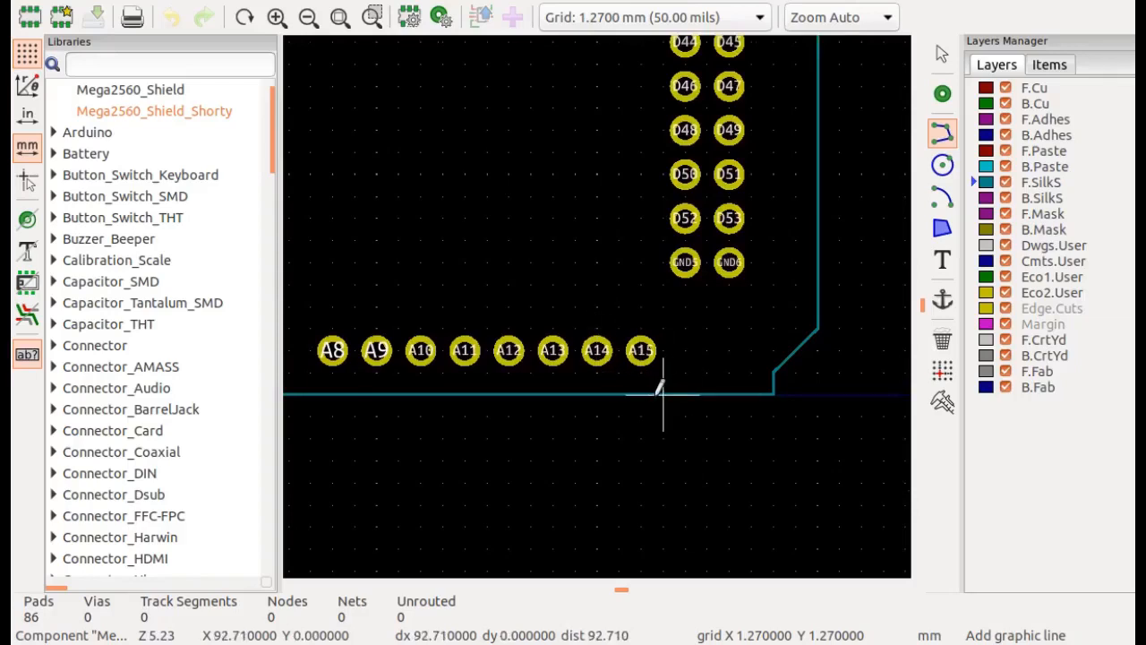
{"action": "left_click", "coordinate": [663, 394]}
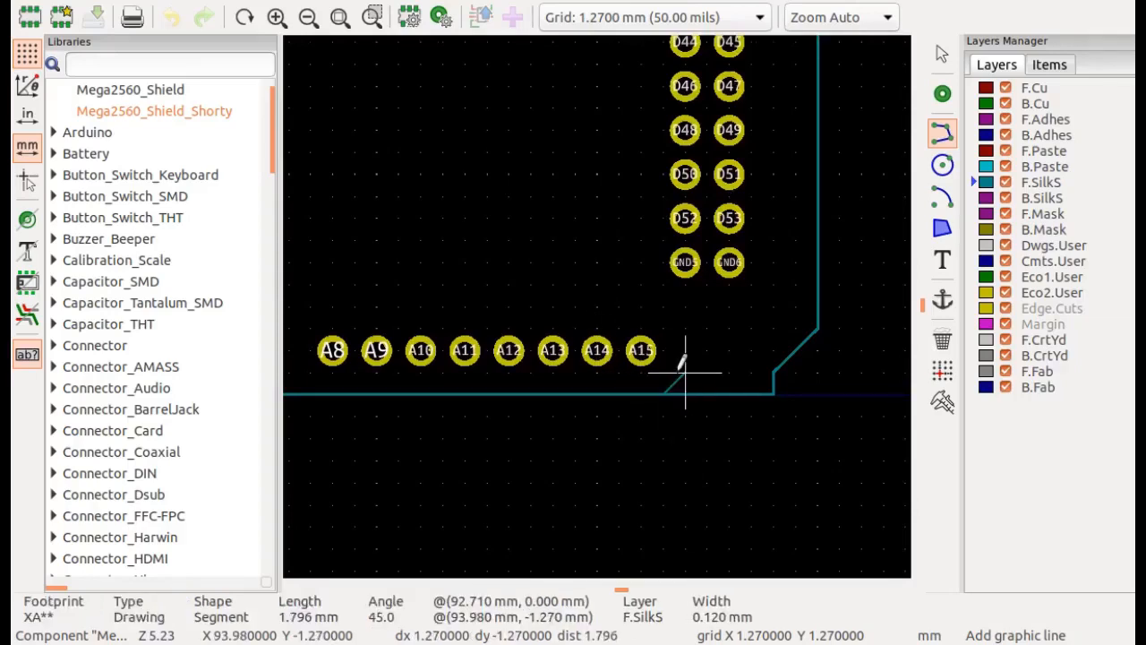
{"action": "left_click", "coordinate": [685, 371]}
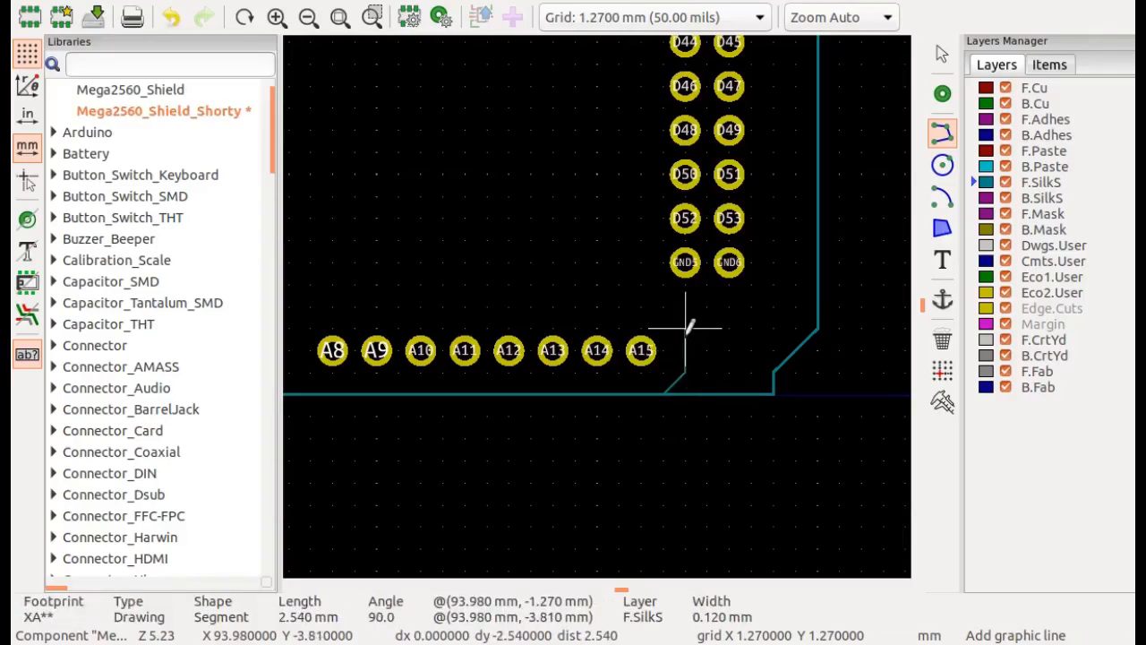
{"action": "scroll", "coordinate": [687, 329], "scroll_direction": "up", "scroll_amount": 2}
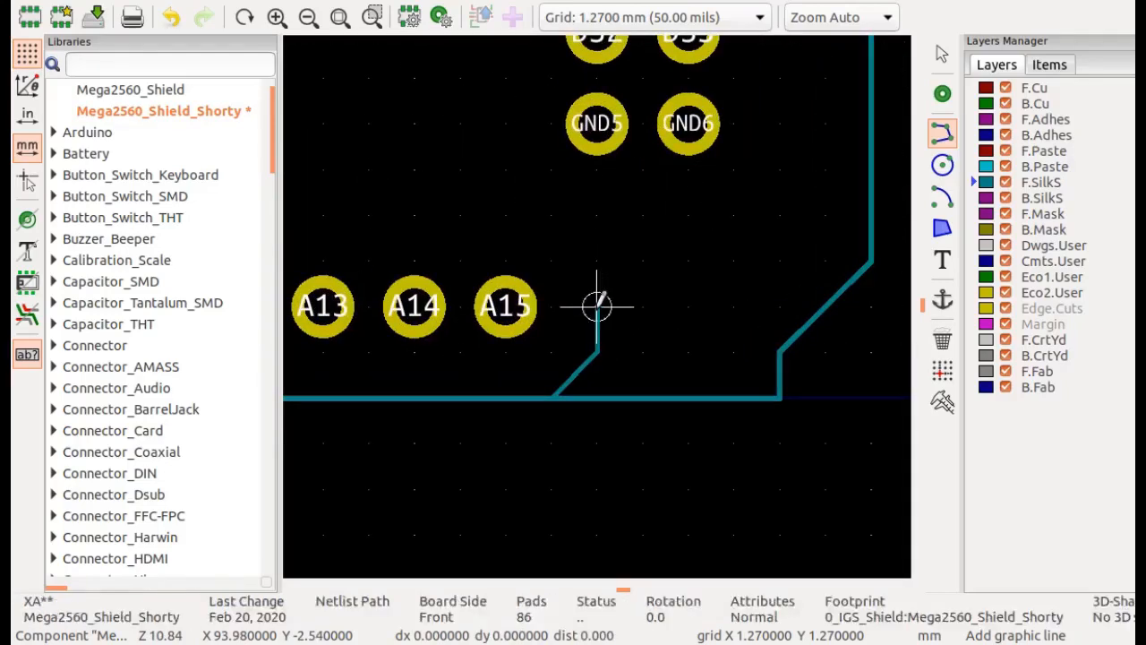
{"action": "left_click", "coordinate": [598, 306]}
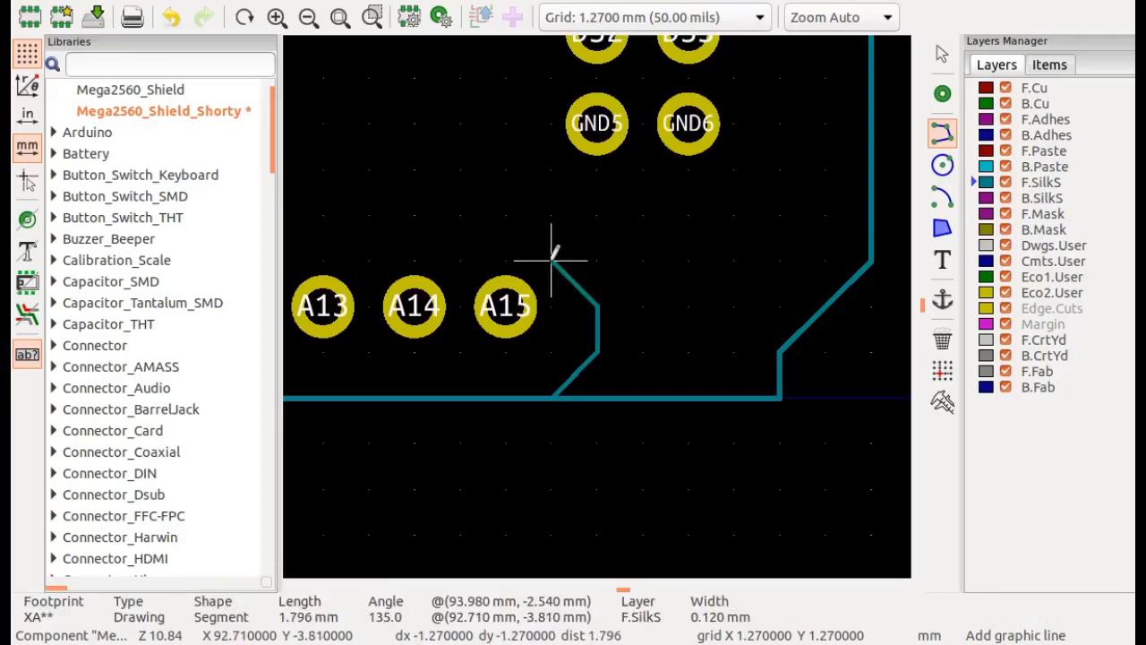
- Continue the outline around pad A15 diagonally to (91.44, -5.08) and horizontally to (88.90, -5.08) mm
{"action": "double_click", "coordinate": [552, 260]}
{"action": "left_click", "coordinate": [553, 260]}
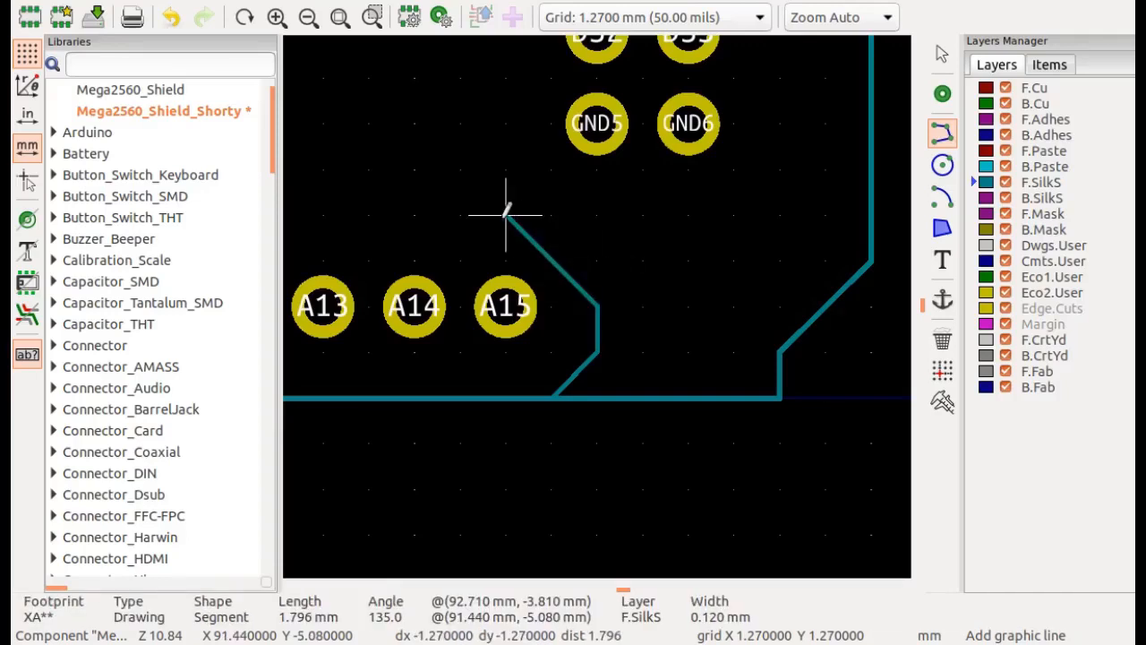
{"action": "double_click", "coordinate": [506, 215]}
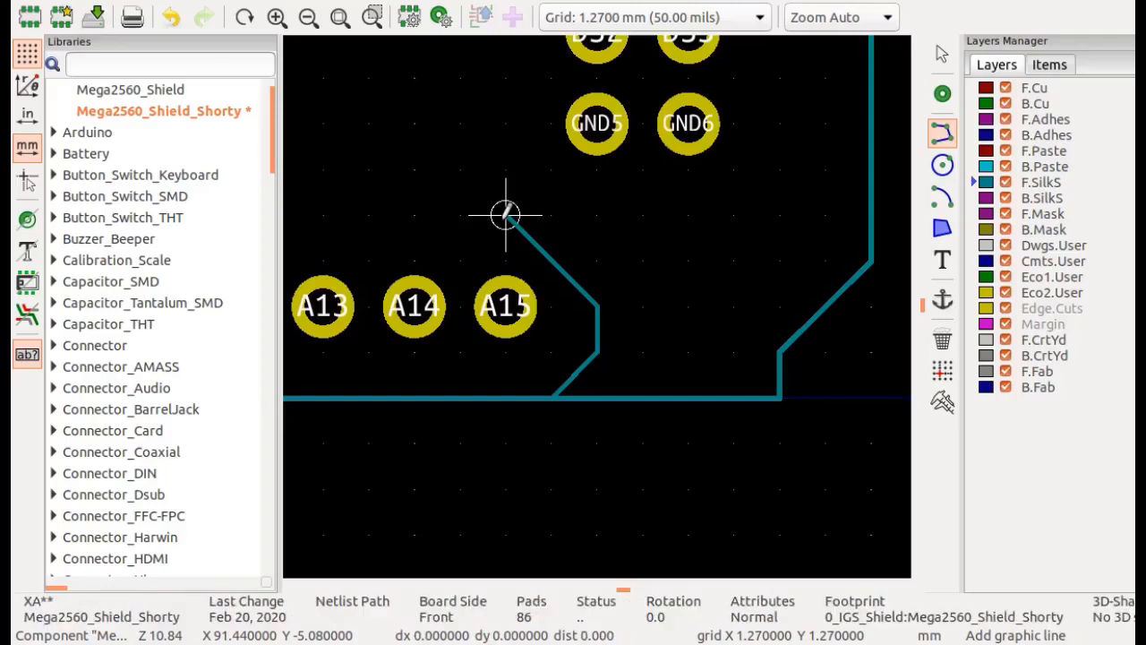
{"action": "left_click", "coordinate": [506, 215]}
{"action": "double_click", "coordinate": [461, 215]}
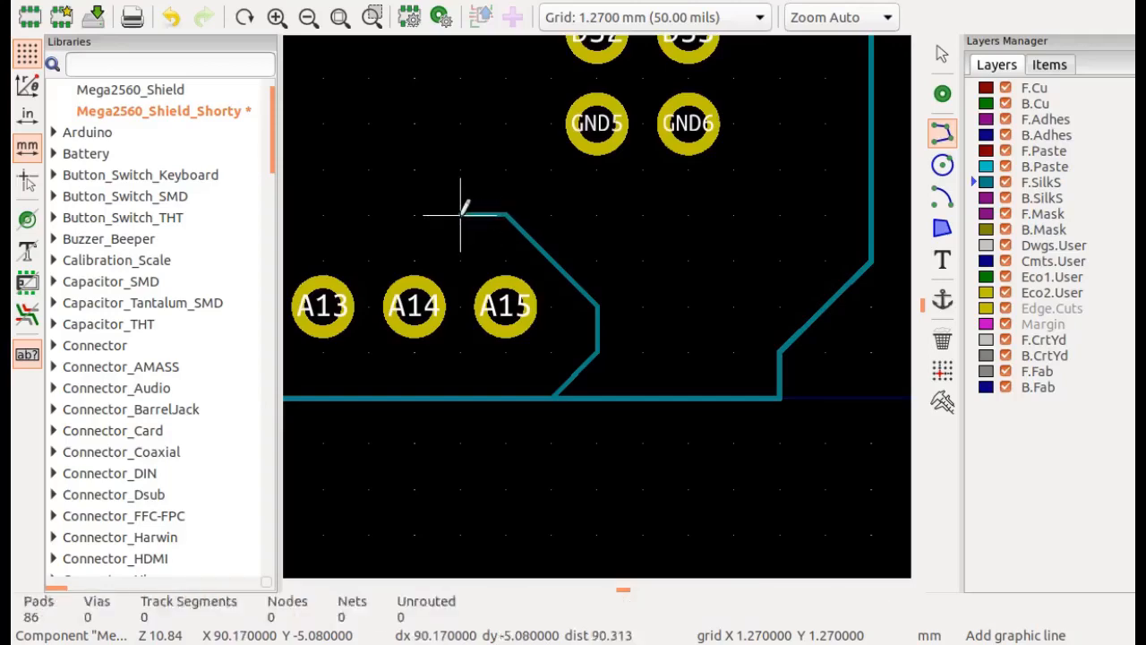
{"action": "left_click", "coordinate": [461, 215]}
{"action": "scroll", "coordinate": [461, 260], "scroll_direction": "up", "scroll_amount": 3}
{"action": "scroll", "coordinate": [597, 304], "scroll_direction": "down", "scroll_amount": 6}
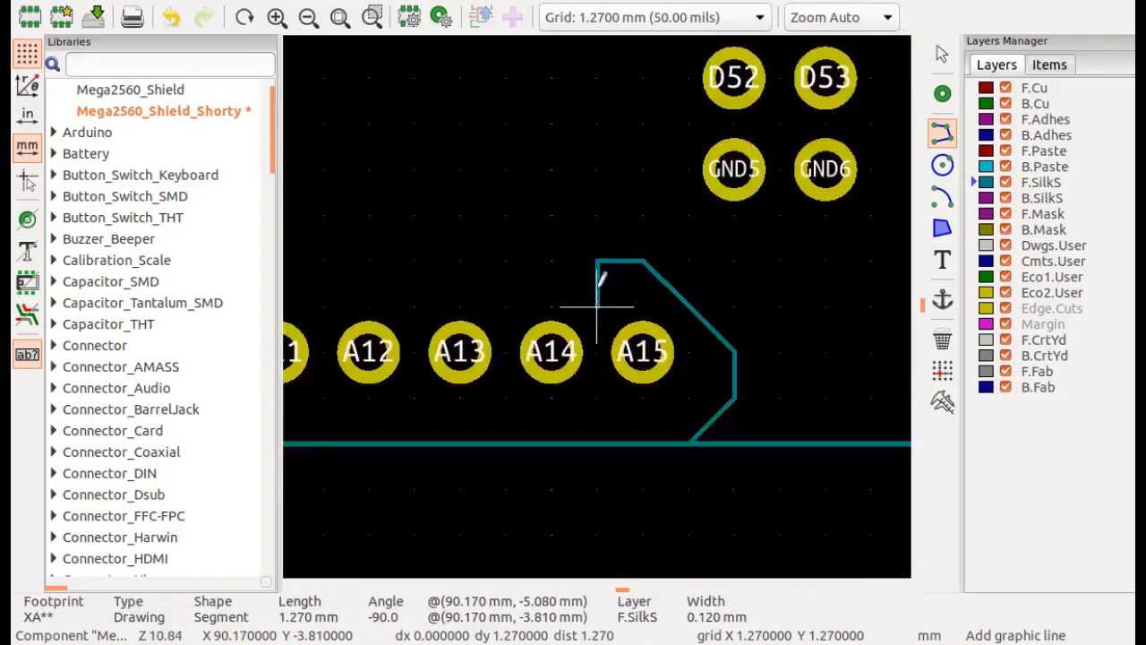
{"action": "scroll", "coordinate": [586, 157], "scroll_direction": "down", "scroll_amount": 2}
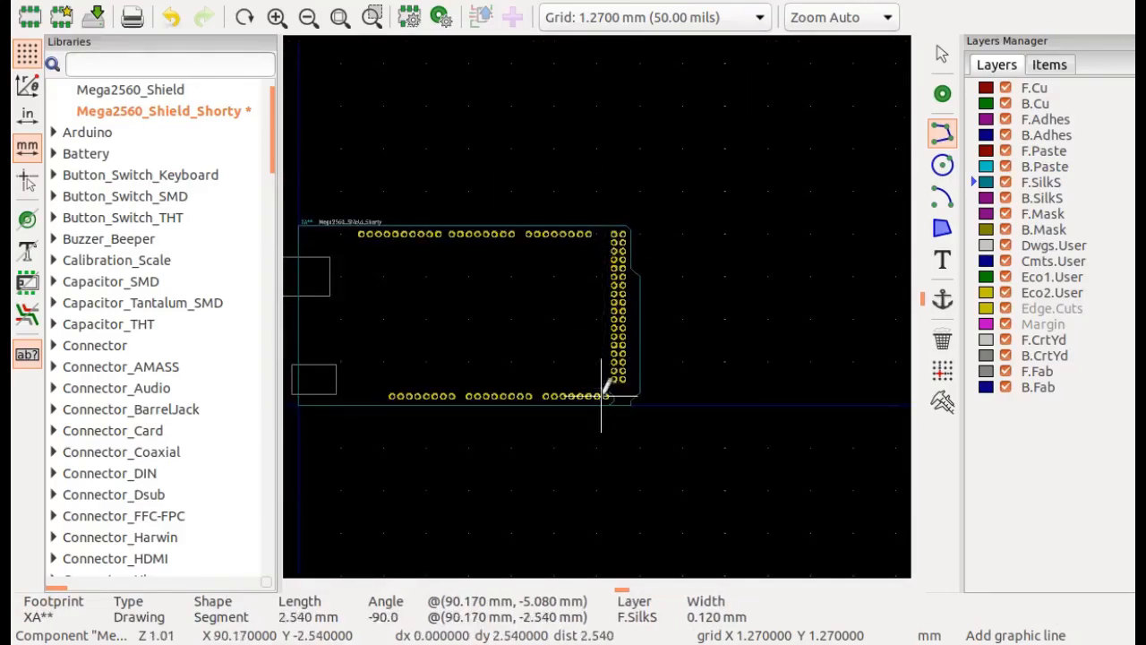
{"action": "scroll", "coordinate": [597, 302], "scroll_direction": "up", "scroll_amount": 5}
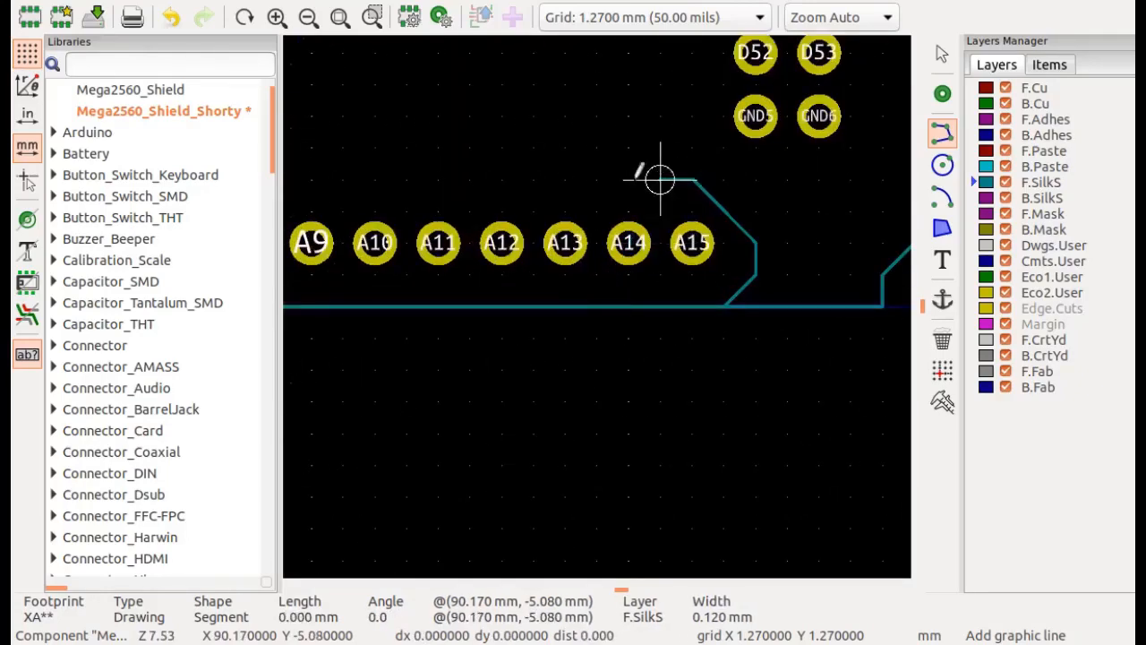
{"action": "left_click", "coordinate": [628, 179]}
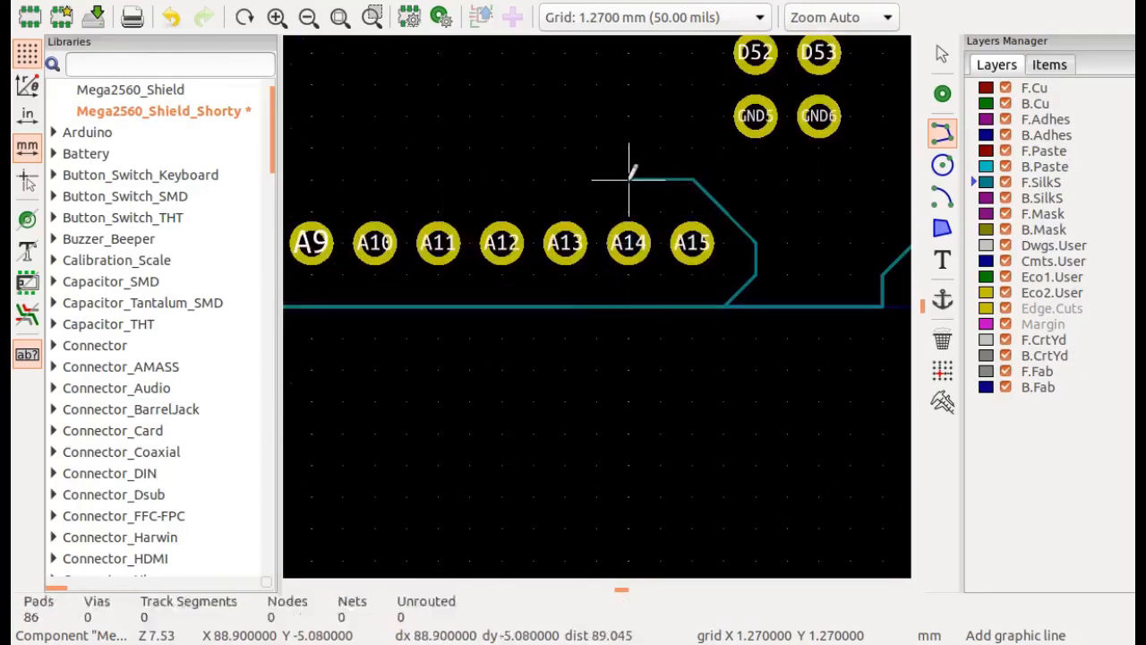
- Draw the new vertical board edge from (88.90, -5.08) to (88.90, -52.07) and chamfer it to the top edge at (87.63, -53.34) mm
{"action": "scroll", "coordinate": [629, 147], "scroll_direction": "down", "scroll_amount": 5}
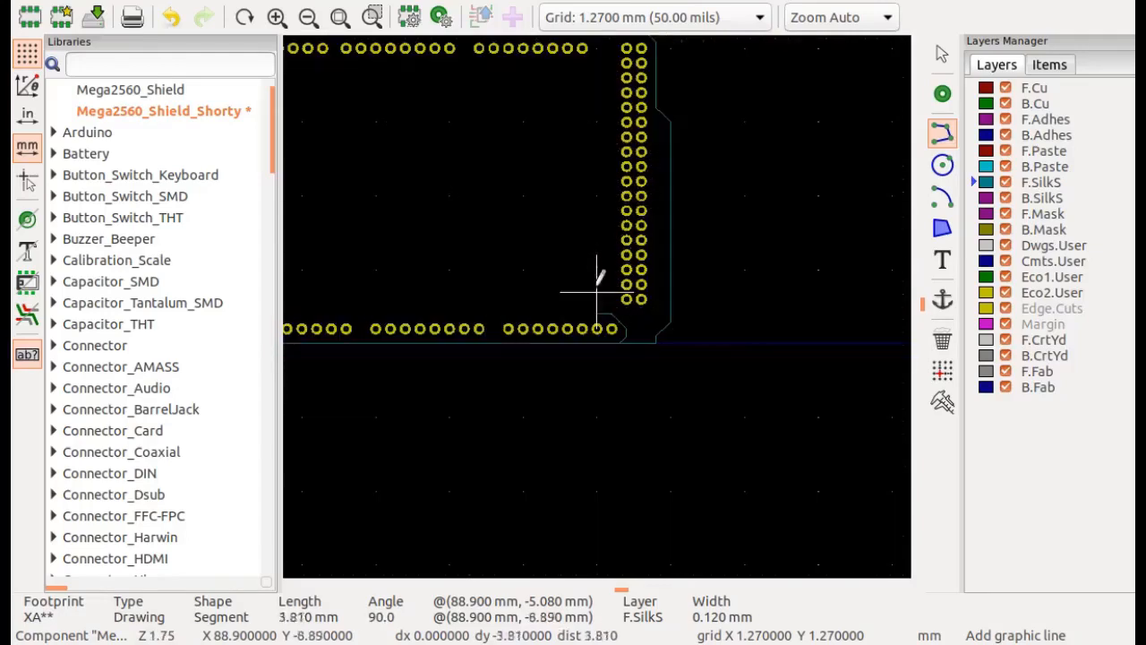
{"action": "scroll", "coordinate": [596, 117], "scroll_direction": "down", "scroll_amount": 1}
{"action": "scroll", "coordinate": [614, 77], "scroll_direction": "down", "scroll_amount": 1}
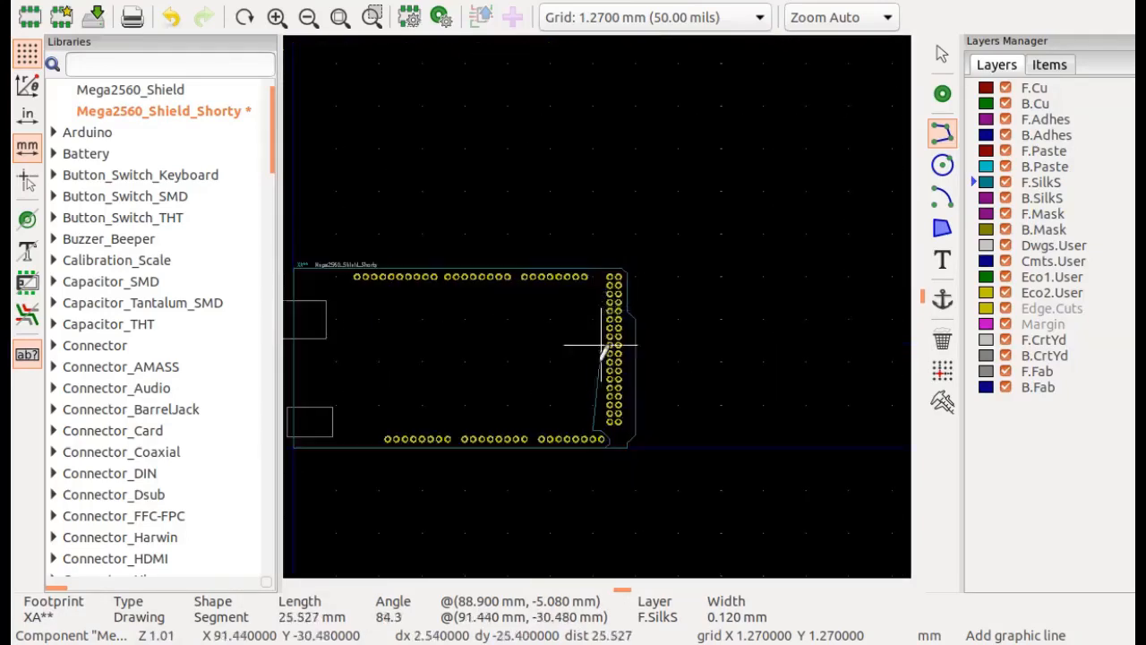
{"action": "scroll", "coordinate": [582, 256], "scroll_direction": "up", "scroll_amount": 1}
{"action": "scroll", "coordinate": [596, 307], "scroll_direction": "up", "scroll_amount": 5}
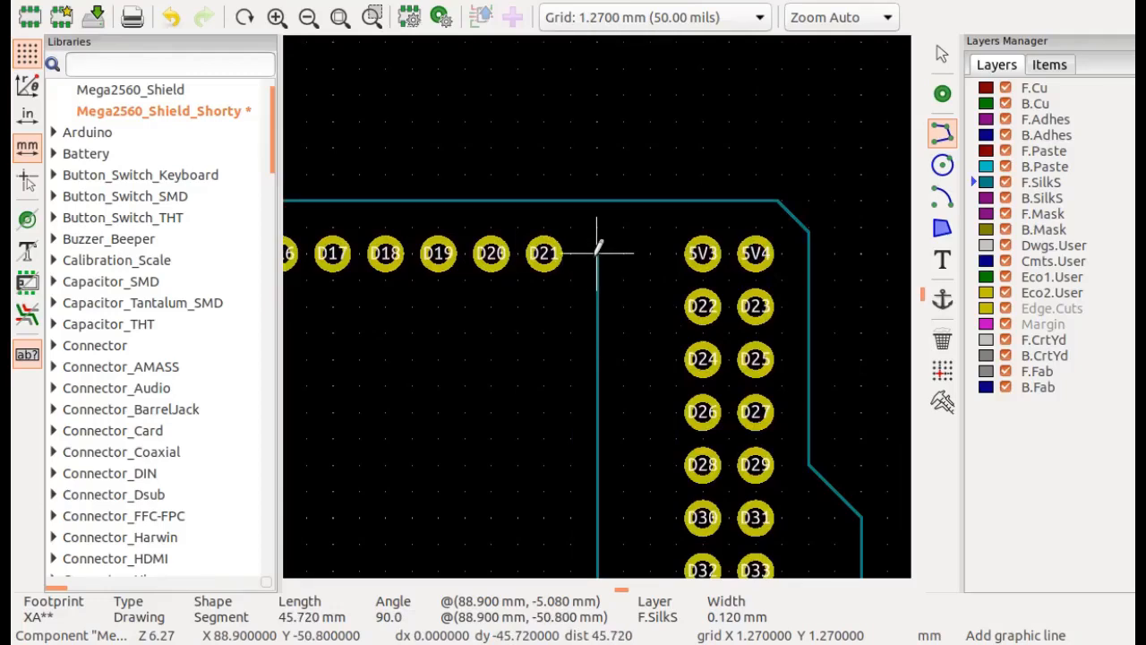
{"action": "left_click", "coordinate": [597, 226]}
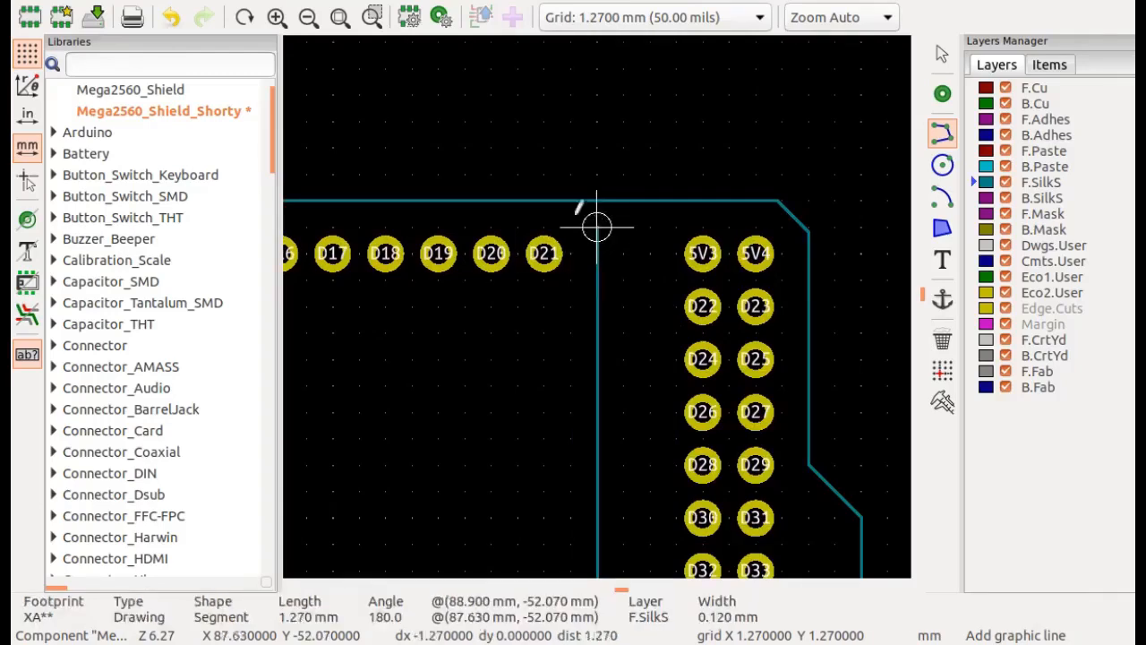
{"action": "left_click", "coordinate": [571, 200]}
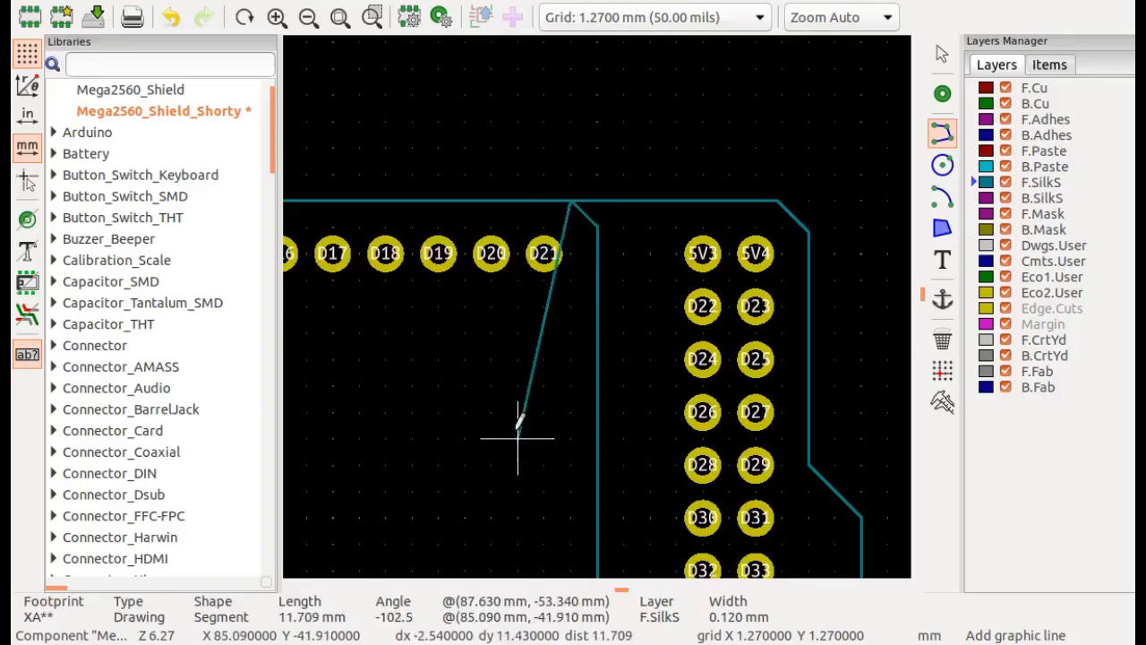
{"action": "key", "text": "Escape"}
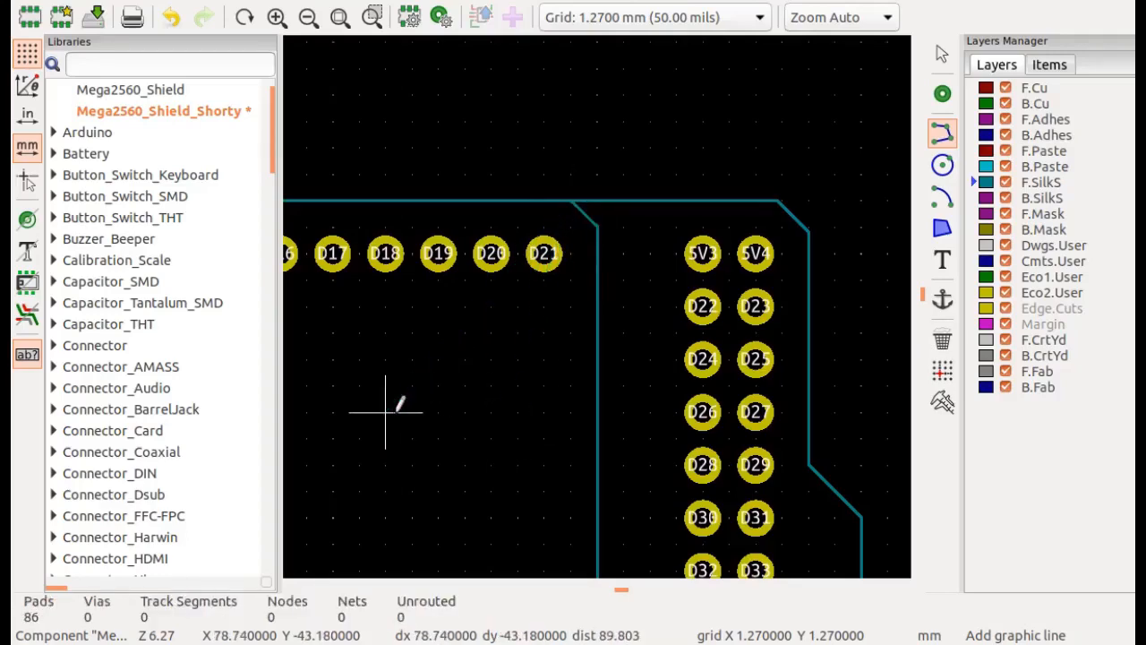
- Delete the double-row header pads at the board's right end, from 5V3/5V4 down to D52/D53
{"action": "scroll", "coordinate": [385, 412], "scroll_direction": "down", "scroll_amount": 3}
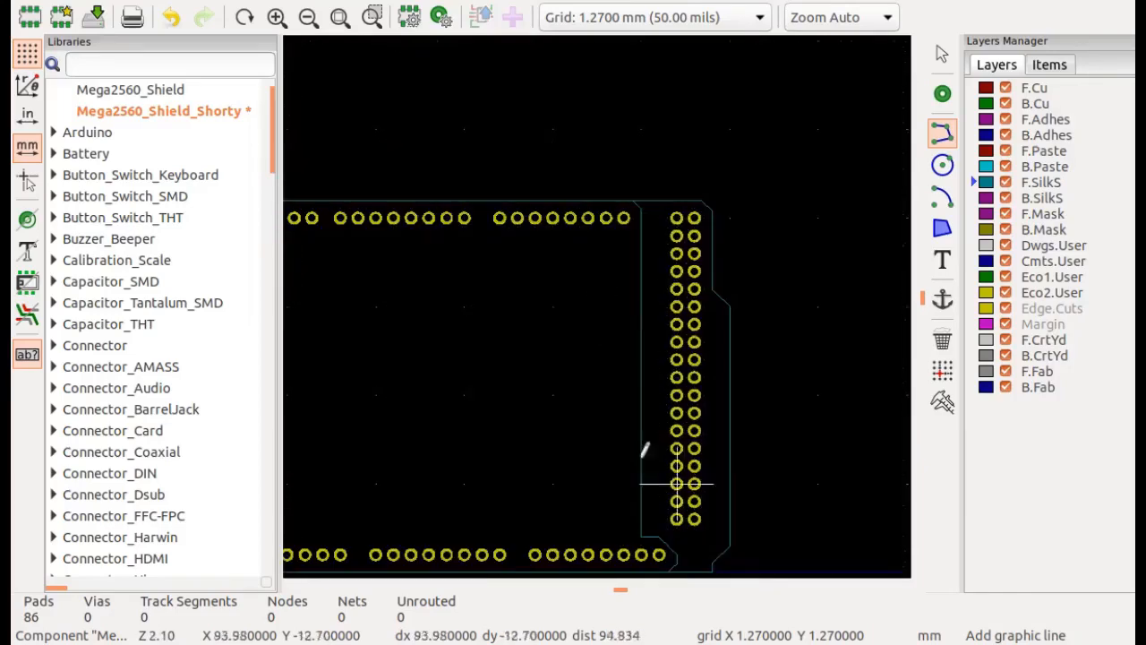
{"action": "scroll", "coordinate": [694, 560], "scroll_direction": "down", "scroll_amount": 1}
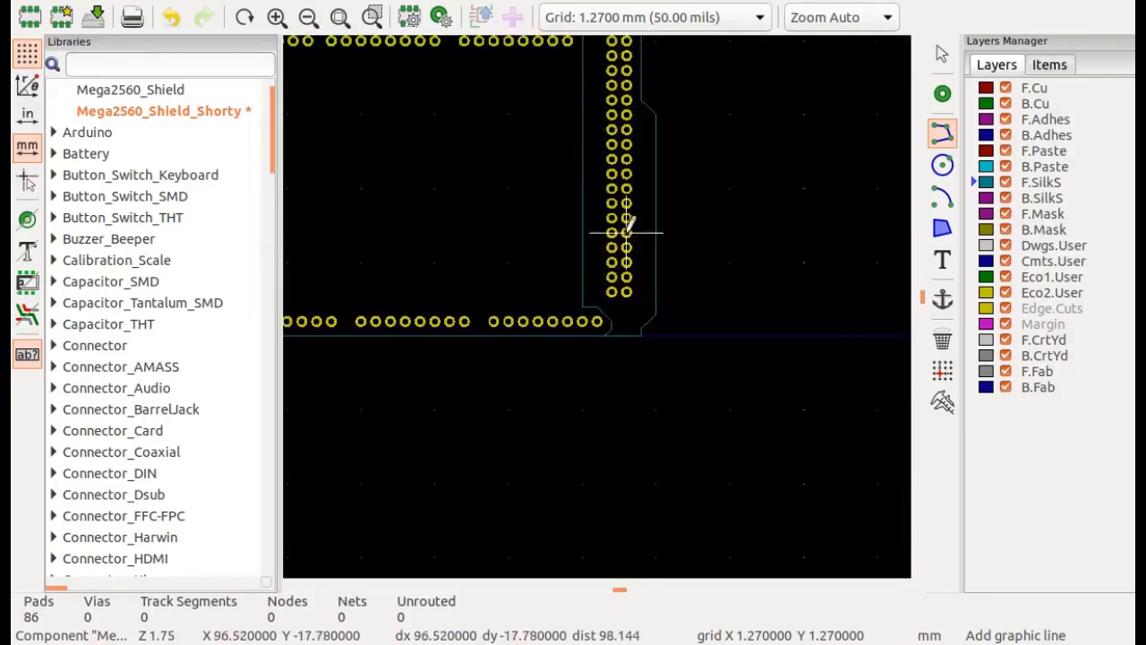
{"action": "scroll", "coordinate": [630, 223], "scroll_direction": "down", "scroll_amount": 1}
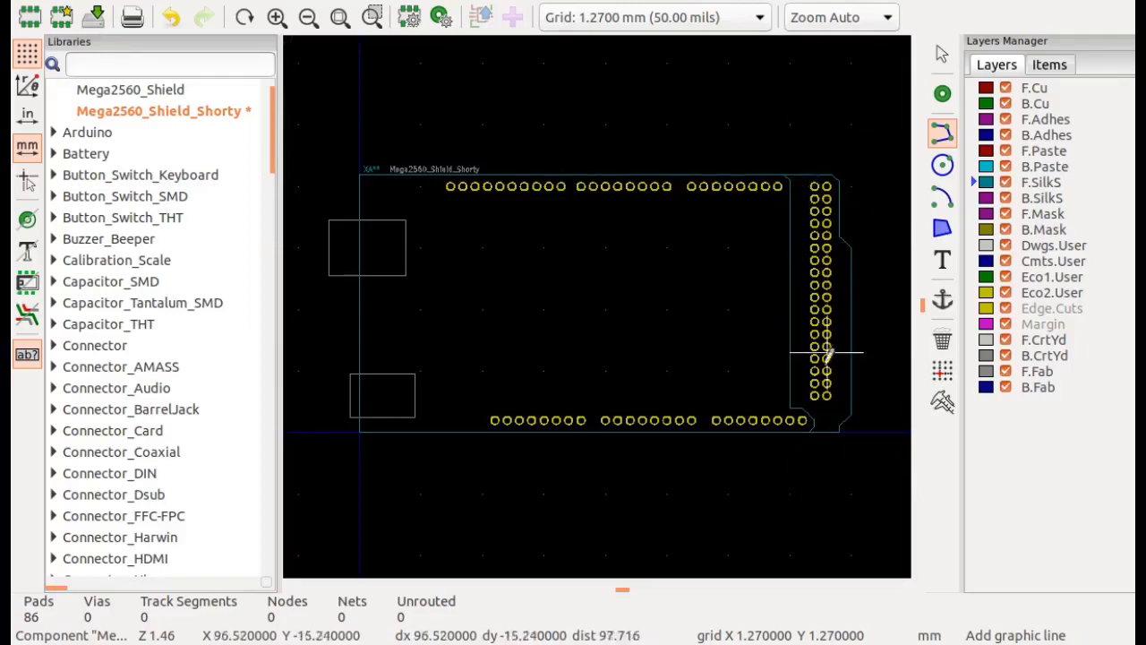
{"action": "left_click", "coordinate": [943, 55]}
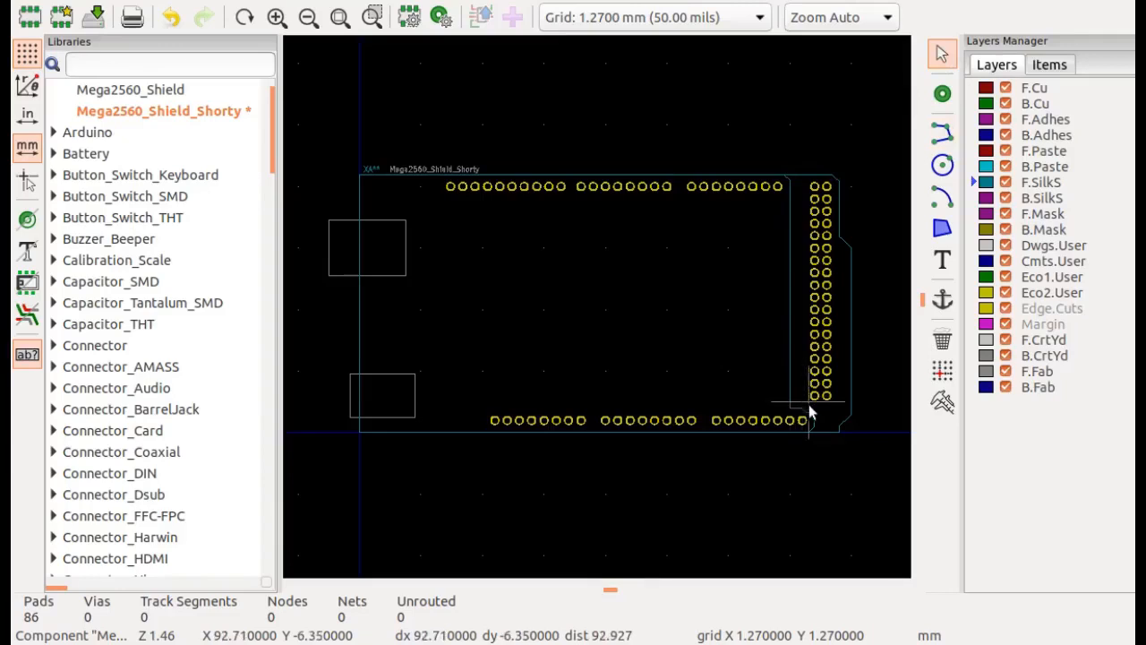
{"action": "left_click_drag", "start_coordinate": [806, 403], "coordinate": [834, 185]}
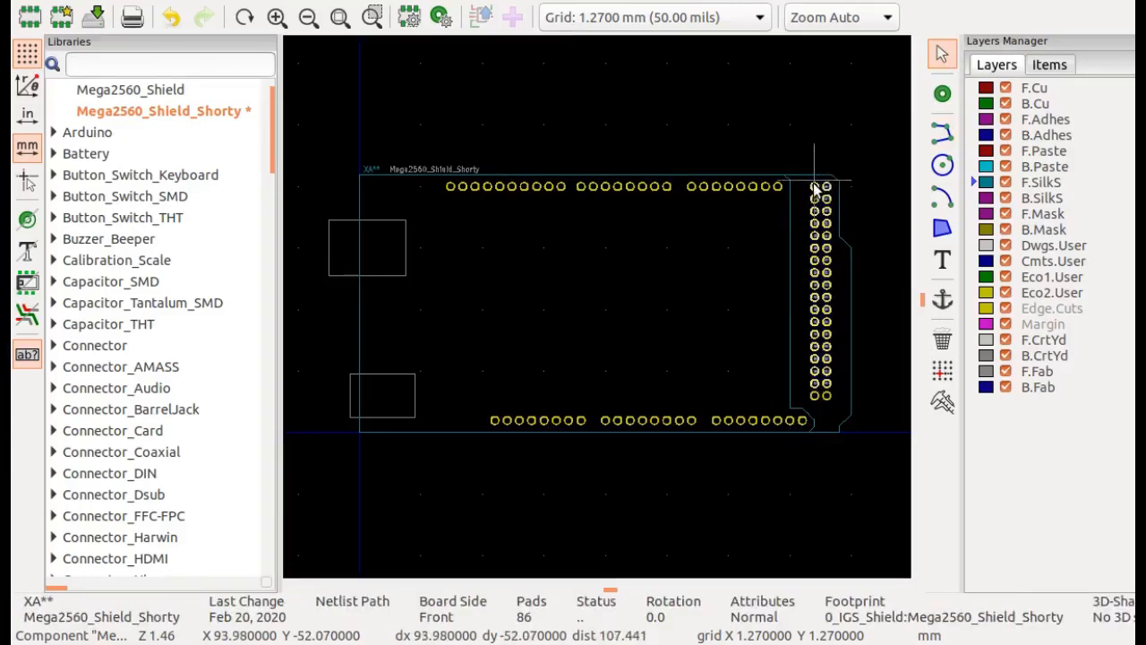
{"action": "key", "text": "Delete"}
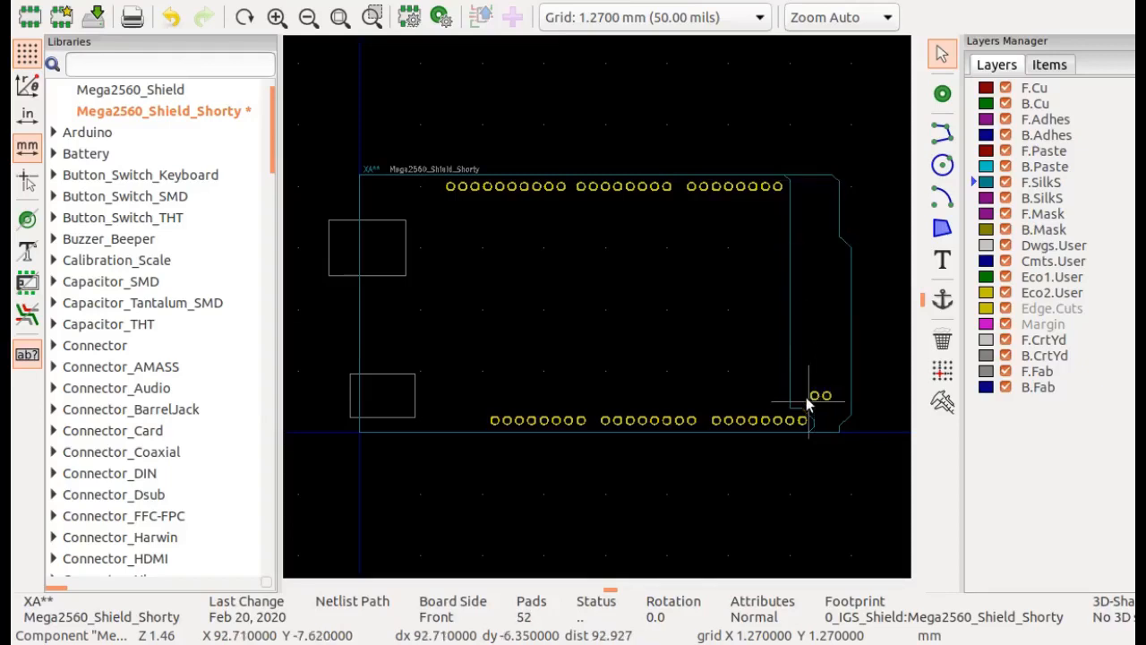
- Delete the remaining GND5 and GND6 pads and the old outline segments at the board's right end
{"action": "left_click_drag", "start_coordinate": [807, 398], "coordinate": [832, 386]}
{"action": "left_click", "coordinate": [815, 395]}
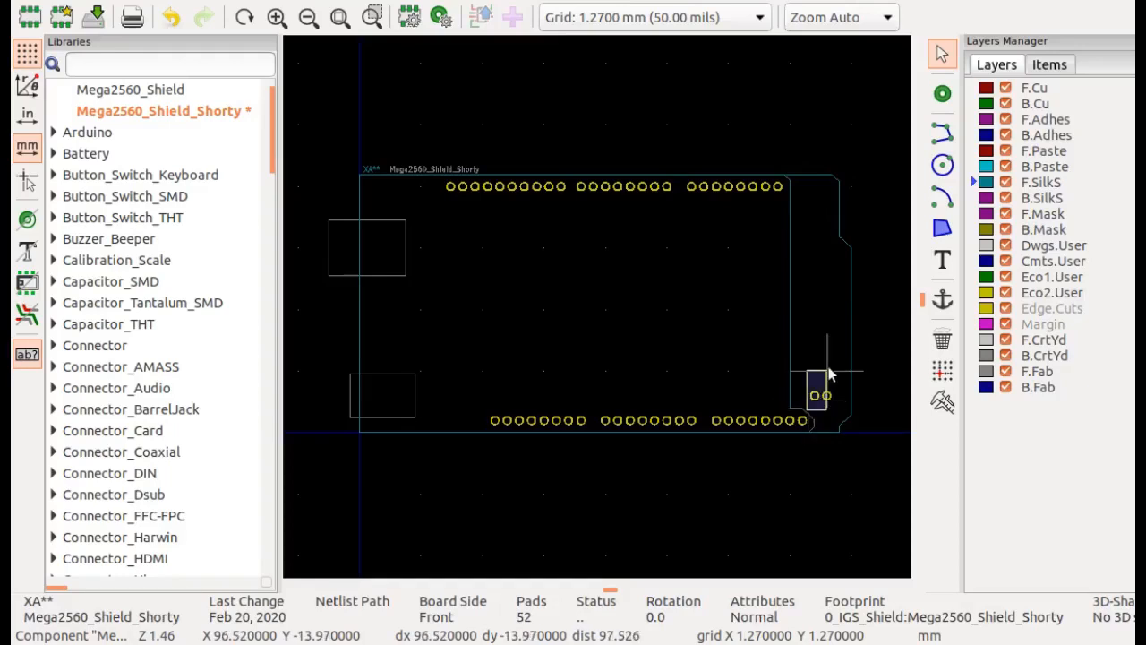
{"action": "key", "text": "Delete"}
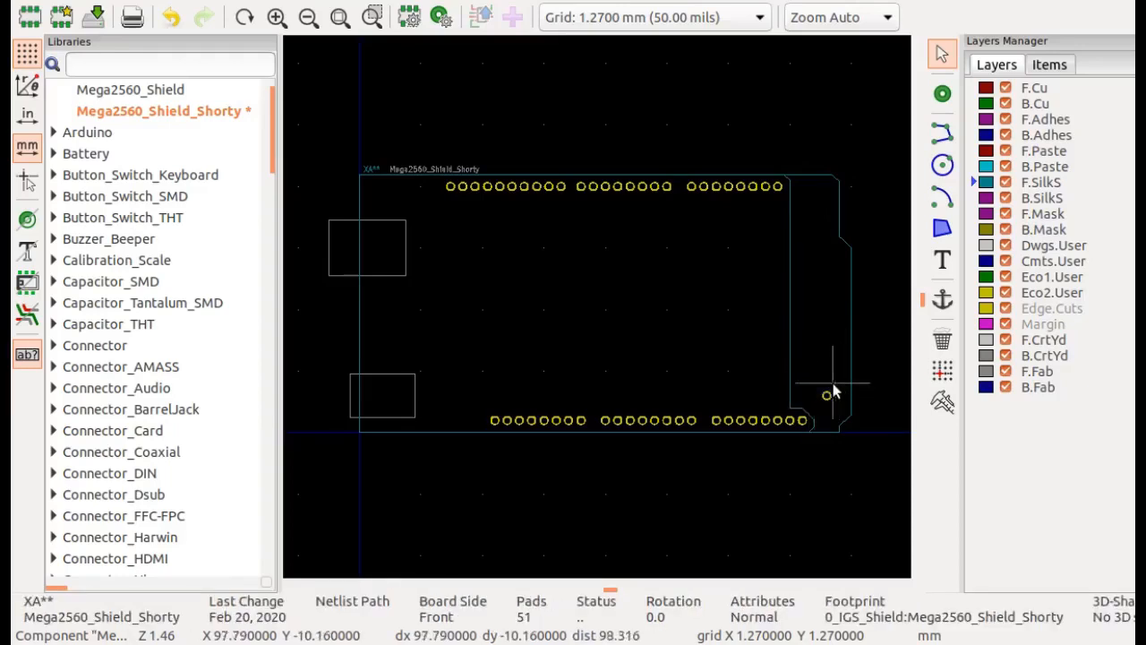
{"action": "left_click", "coordinate": [823, 385]}
{"action": "key", "text": "Delete"}
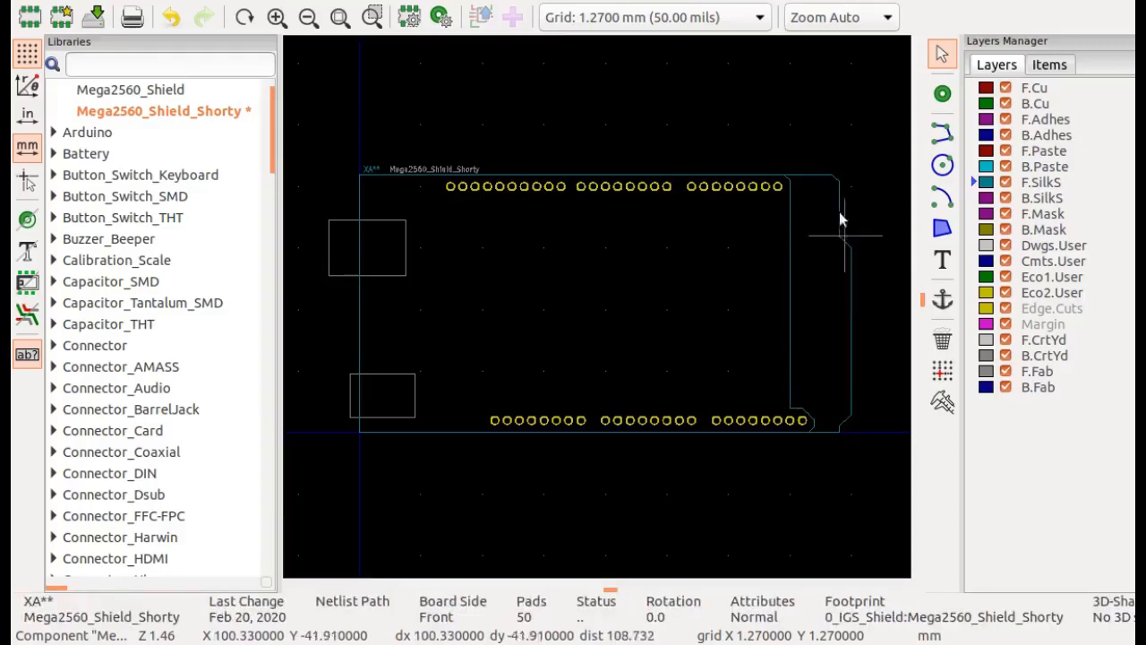
{"action": "left_click_drag", "start_coordinate": [821, 163], "coordinate": [839, 446]}
{"action": "key", "text": "Delete"}
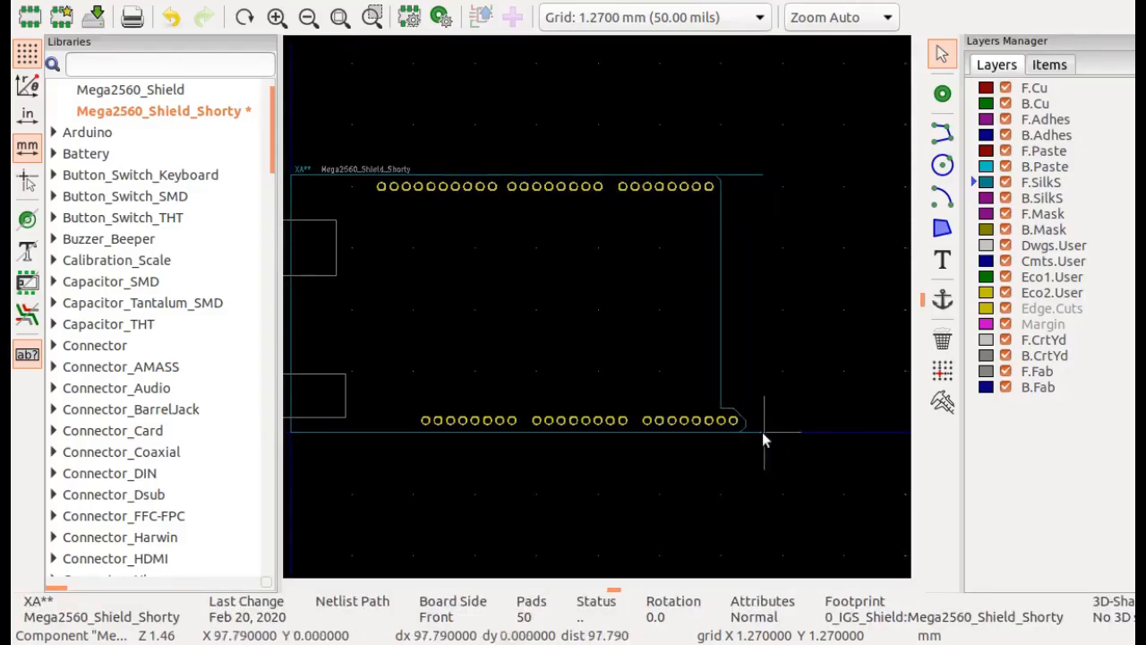
- Shorten the bottom silkscreen outline line so it ends at the chamfer beside pad A15, at (92.71, 0) mm
{"action": "scroll", "coordinate": [741, 450], "scroll_direction": "up", "scroll_amount": 3}
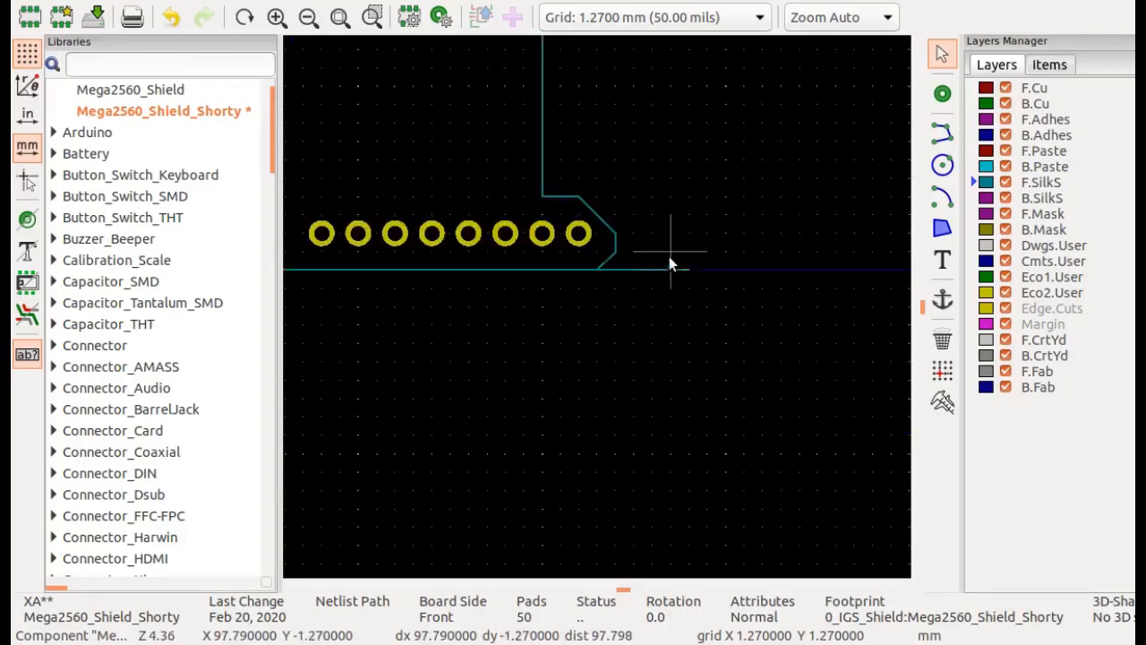
{"action": "left_click_drag", "start_coordinate": [664, 253], "coordinate": [690, 293]}
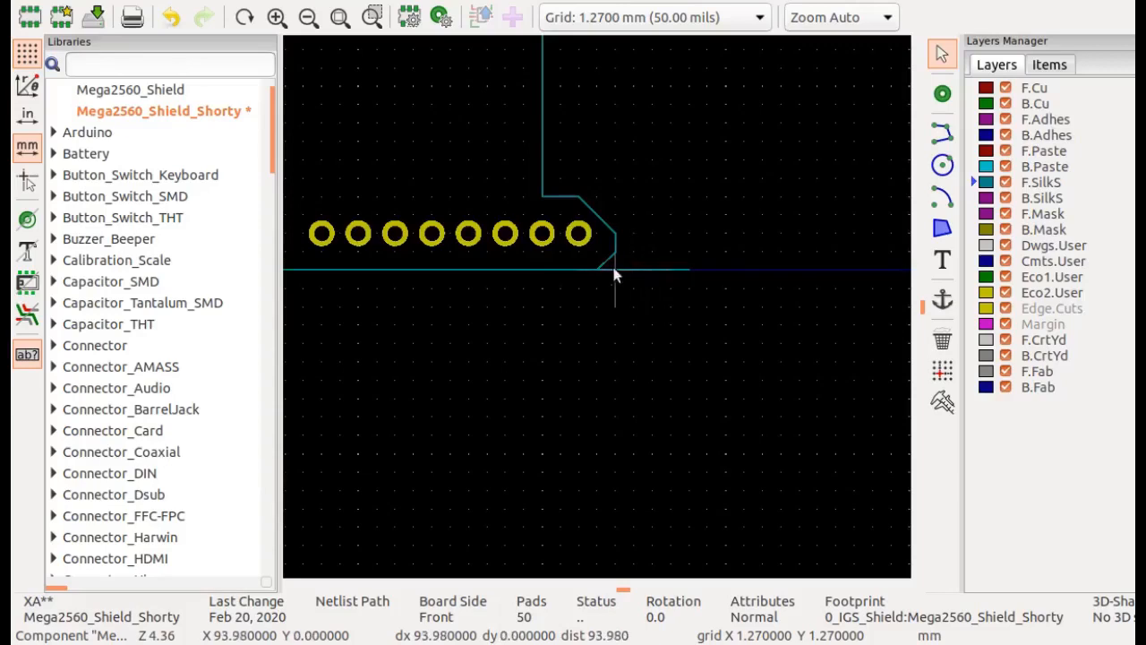
{"action": "left_click_drag", "start_coordinate": [598, 259], "coordinate": [689, 290]}
{"action": "double_click", "coordinate": [655, 269]}
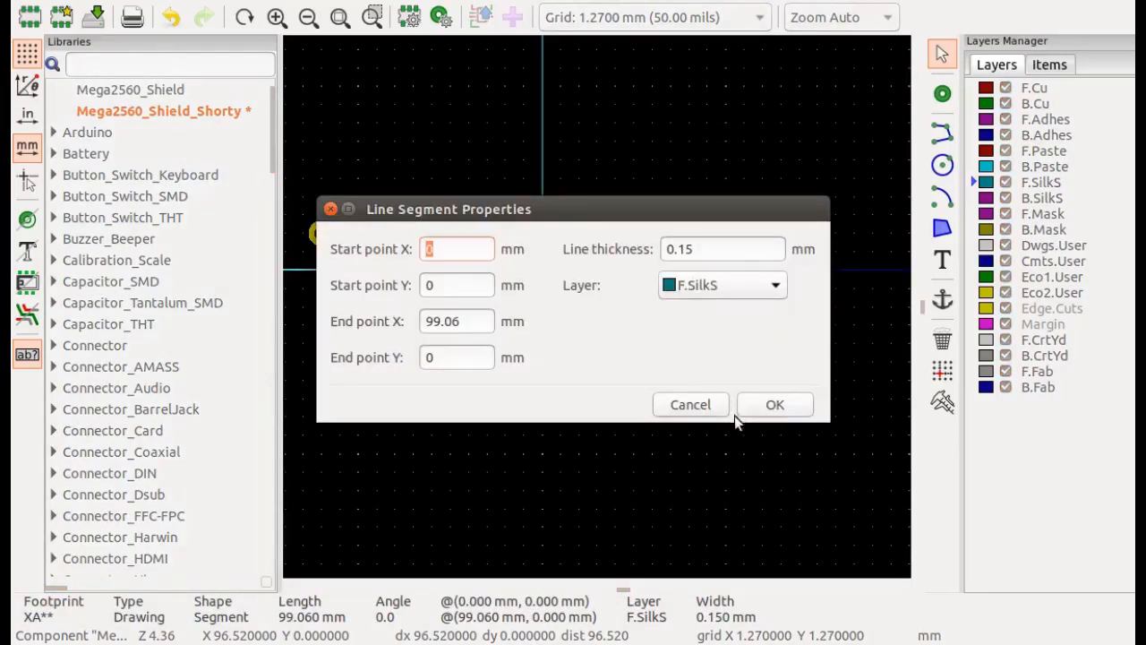
{"action": "left_click", "coordinate": [743, 414]}
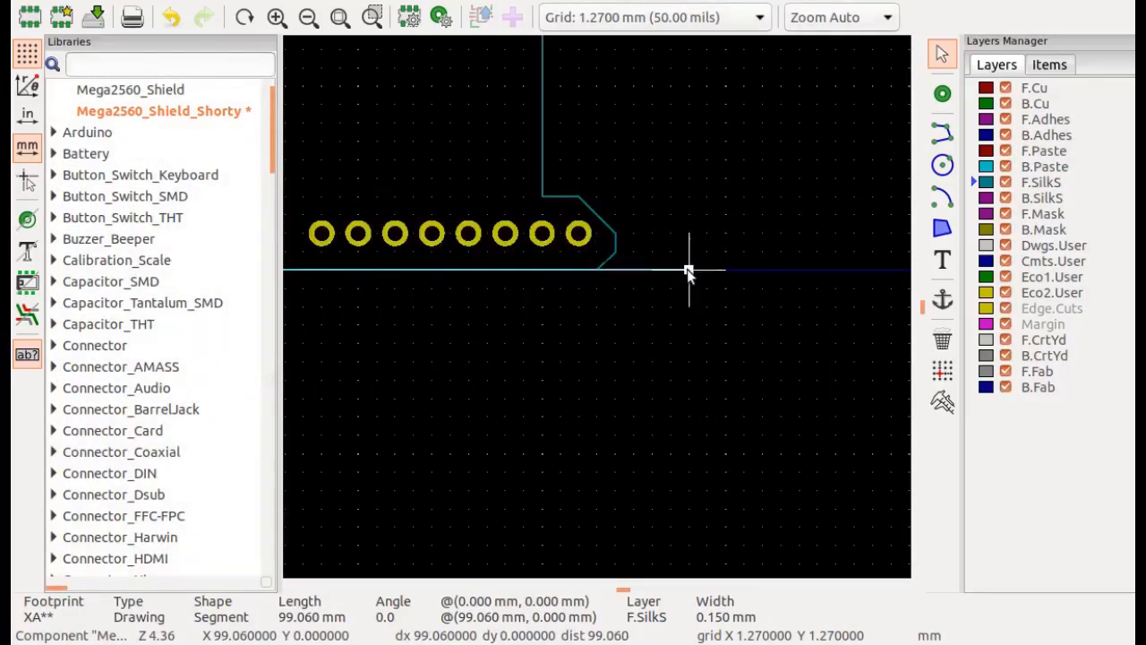
{"action": "left_click_drag", "start_coordinate": [685, 268], "coordinate": [596, 268]}
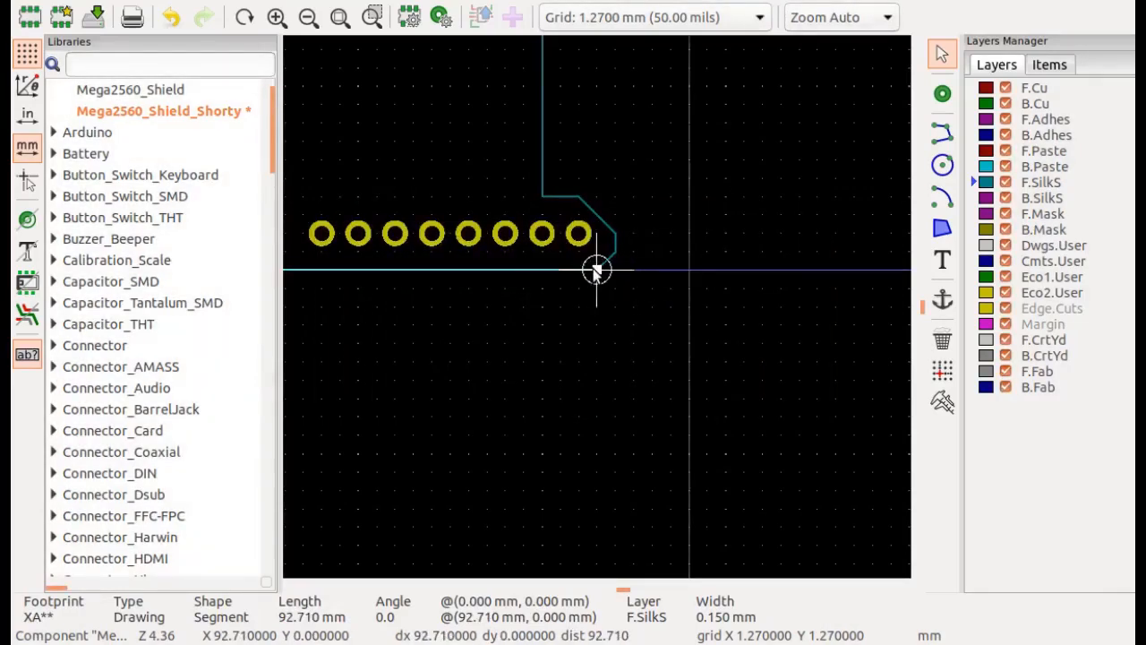
{"action": "left_click", "coordinate": [624, 309]}
- Shorten the top silkscreen outline line so it ends at the chamfer beyond pad D21, at (87.63, -53.34) mm
{"action": "scroll", "coordinate": [653, 127], "scroll_direction": "up", "scroll_amount": 3}
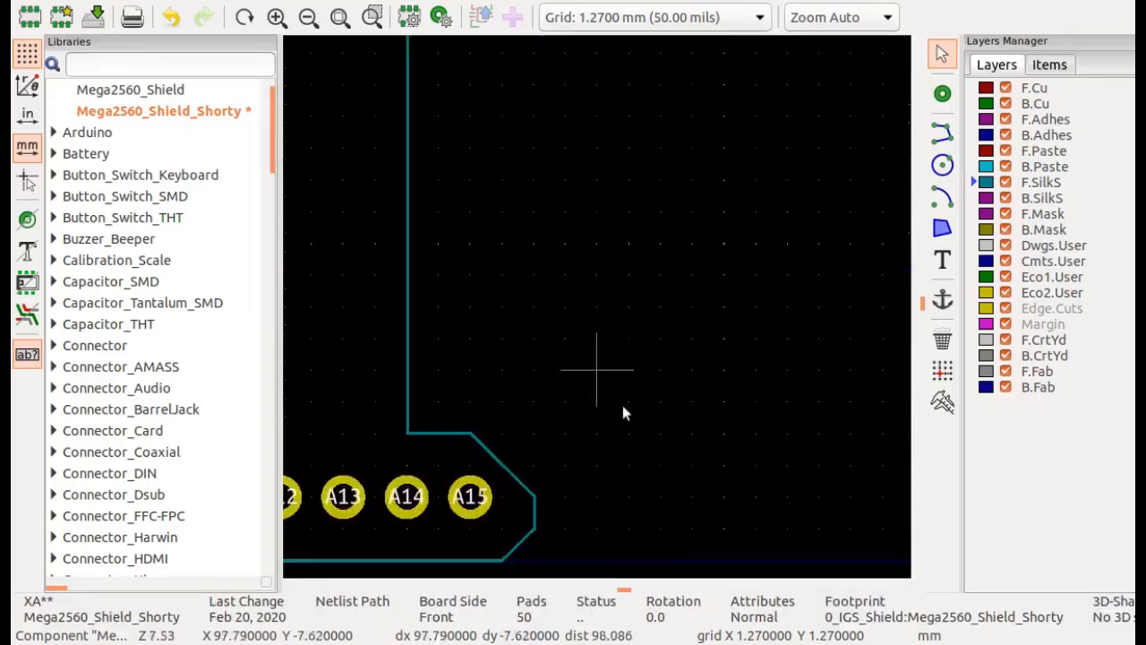
{"action": "scroll", "coordinate": [599, 376], "scroll_direction": "down", "scroll_amount": 1}
{"action": "key", "text": "Home"}
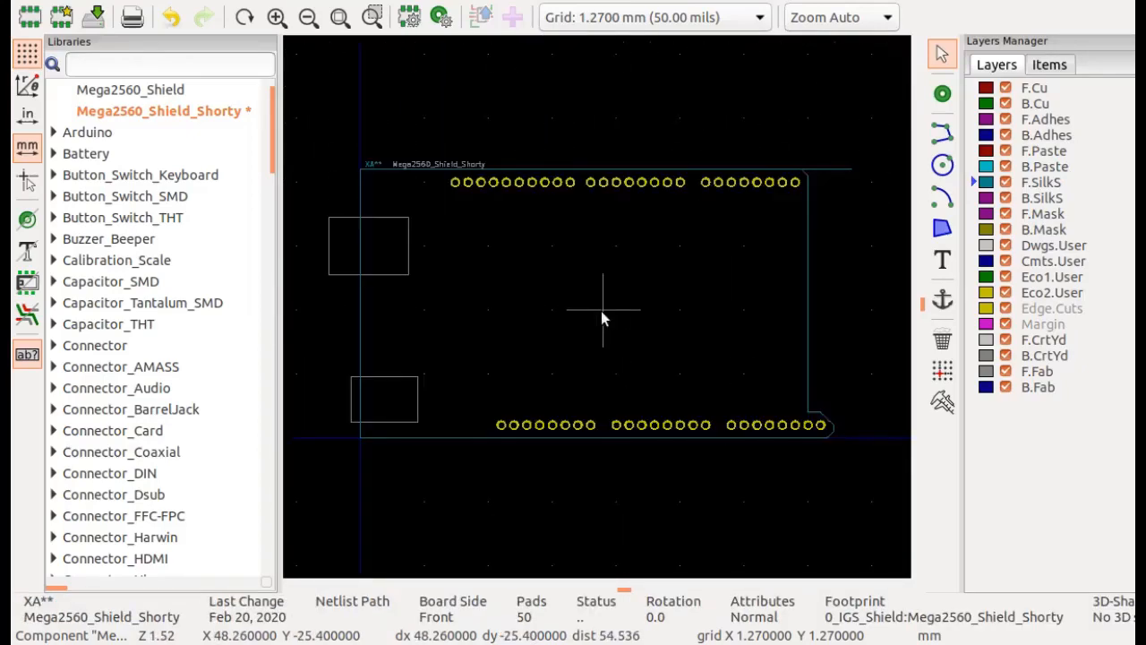
{"action": "scroll", "coordinate": [854, 145], "scroll_direction": "up", "scroll_amount": 3}
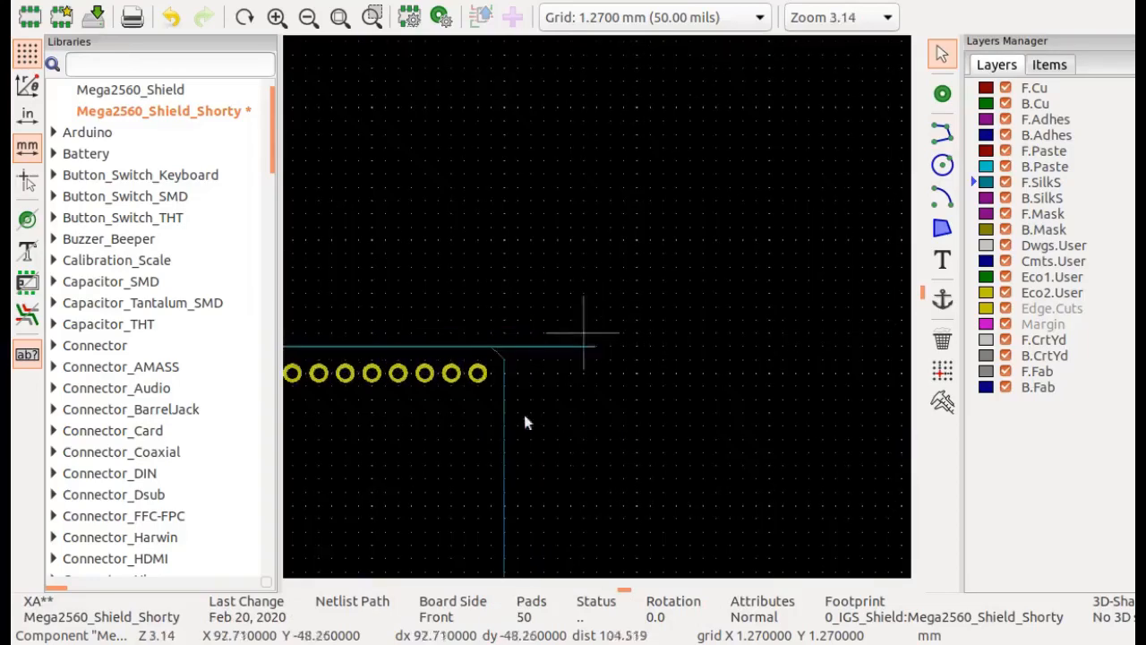
{"action": "scroll", "coordinate": [596, 309], "scroll_direction": "up", "scroll_amount": 2}
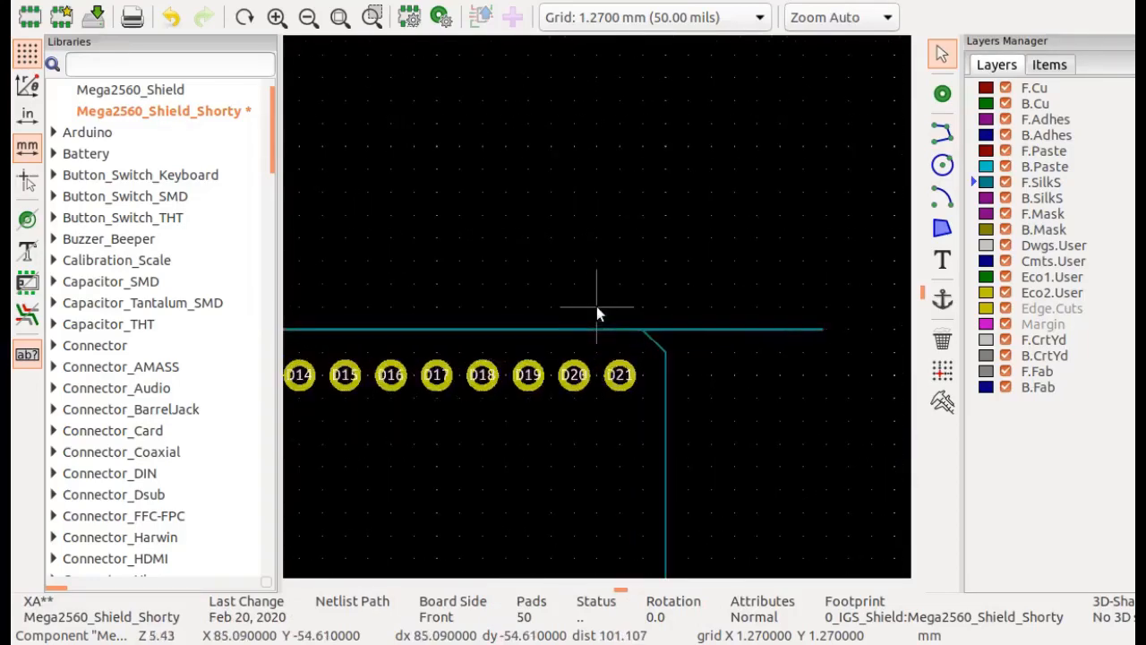
{"action": "left_click", "coordinate": [814, 331]}
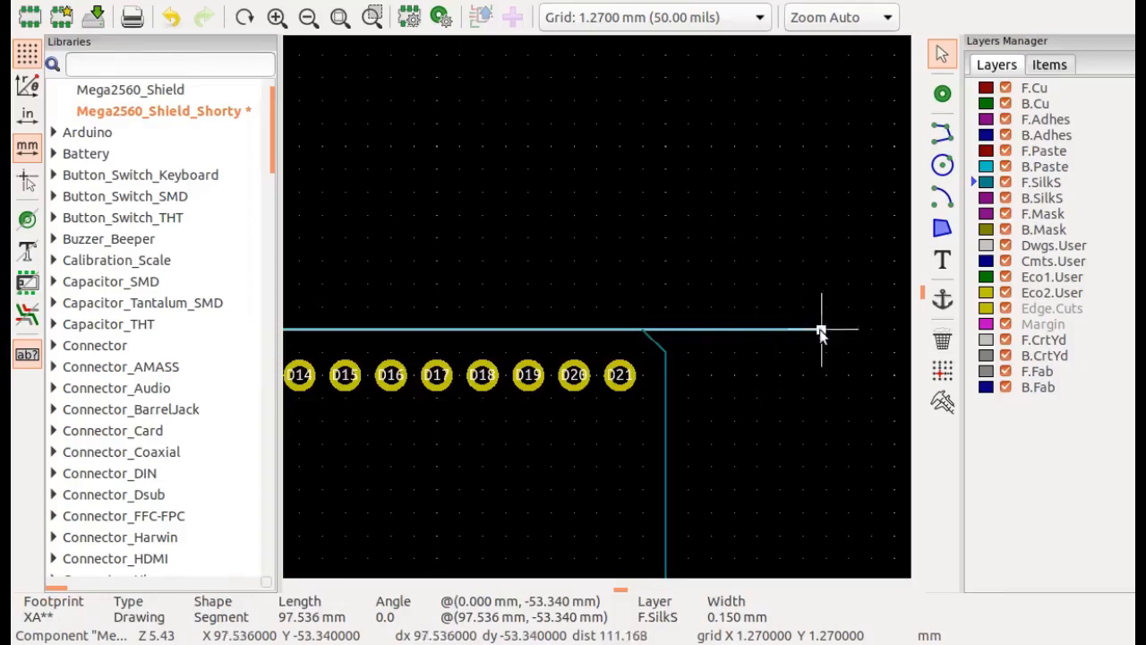
{"action": "left_click_drag", "start_coordinate": [822, 330], "coordinate": [645, 333]}
{"action": "left_click", "coordinate": [742, 315]}
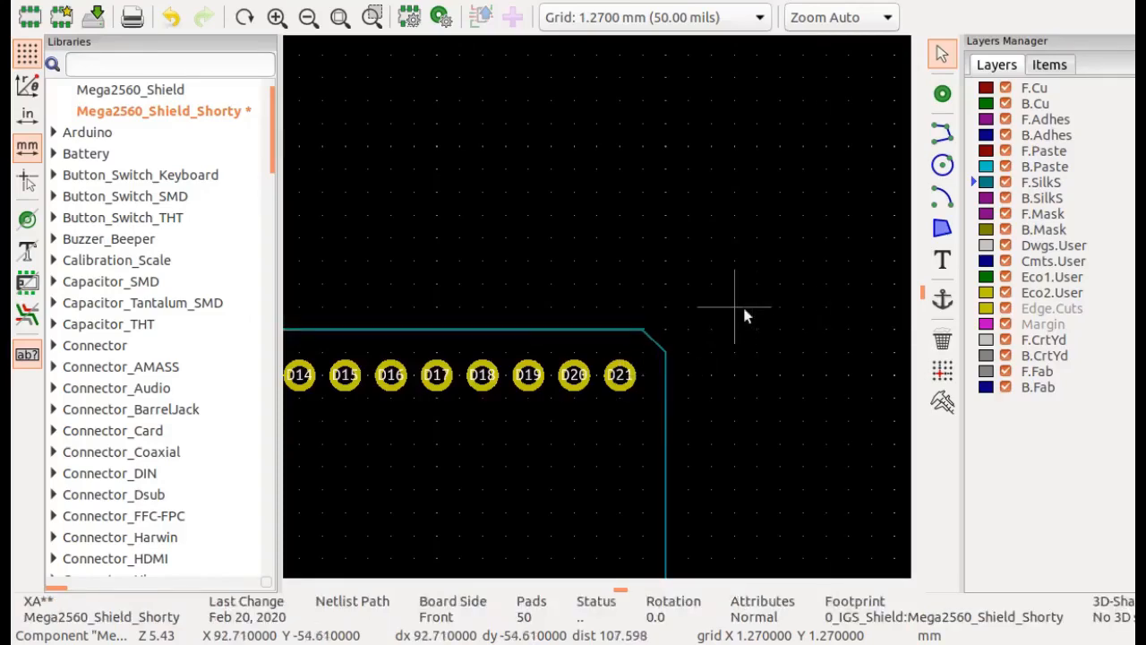
- Try reshaping the outline around pad A15 by moving the joint between the two diagonal segments to (92.71, -5.08) mm
{"action": "scroll", "coordinate": [599, 307], "scroll_direction": "down", "scroll_amount": 5}
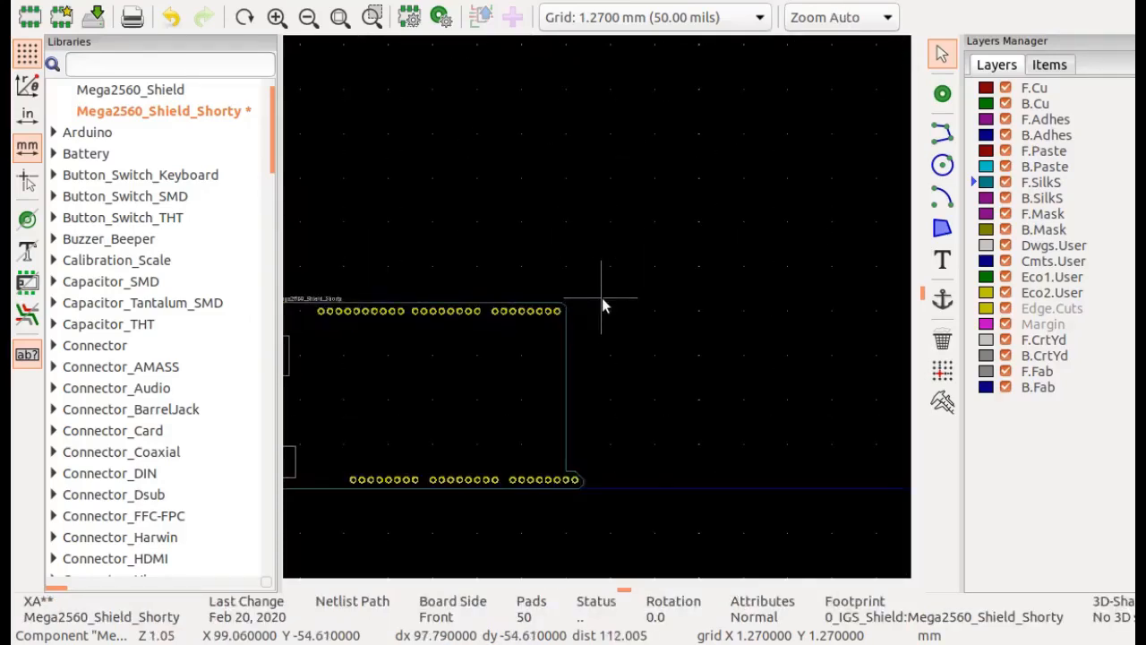
{"action": "scroll", "coordinate": [602, 299], "scroll_direction": "up", "scroll_amount": 1}
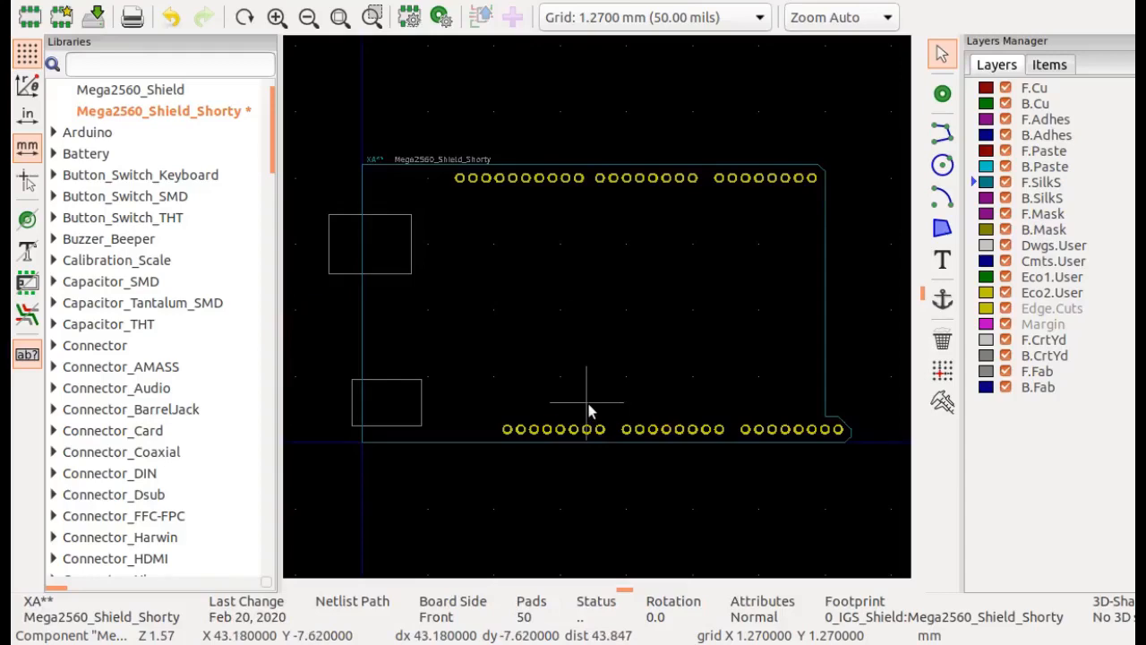
{"action": "scroll", "coordinate": [836, 427], "scroll_direction": "up", "scroll_amount": 2}
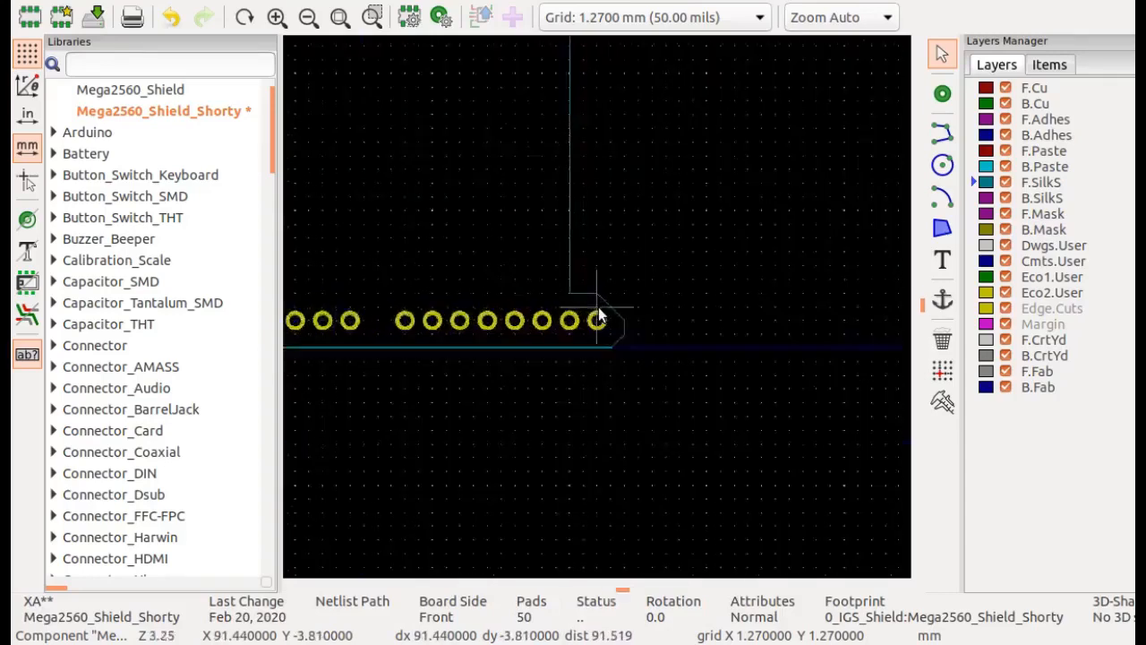
{"action": "scroll", "coordinate": [561, 281], "scroll_direction": "up", "scroll_amount": 3}
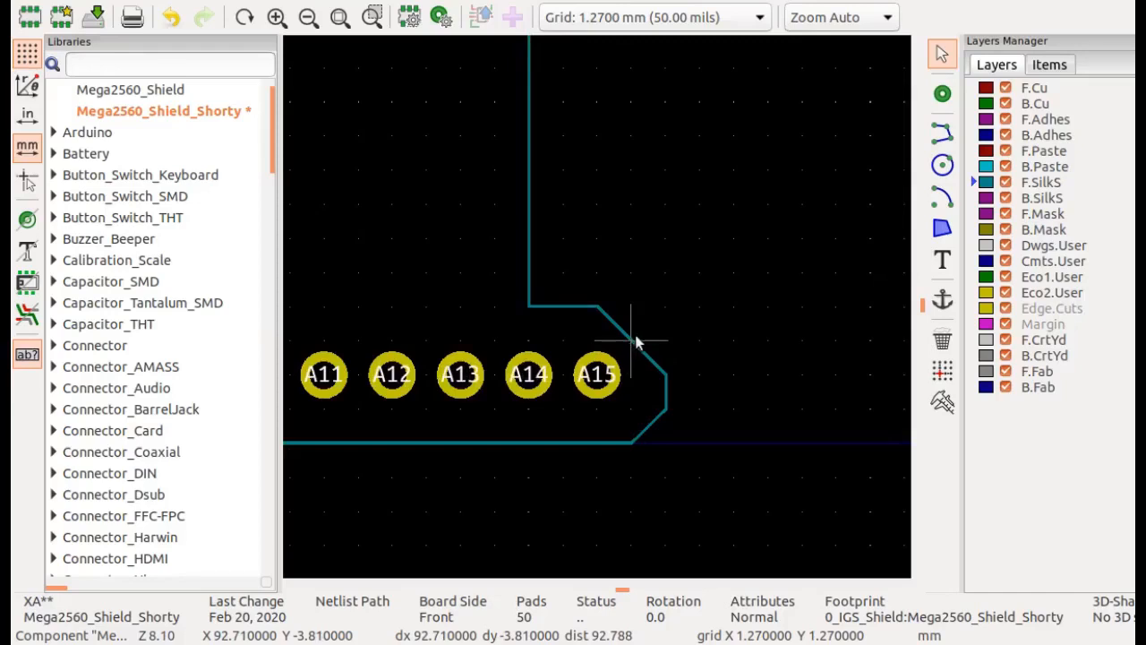
{"action": "left_click", "coordinate": [628, 344]}
{"action": "left_click_drag", "start_coordinate": [632, 342], "coordinate": [650, 329]}
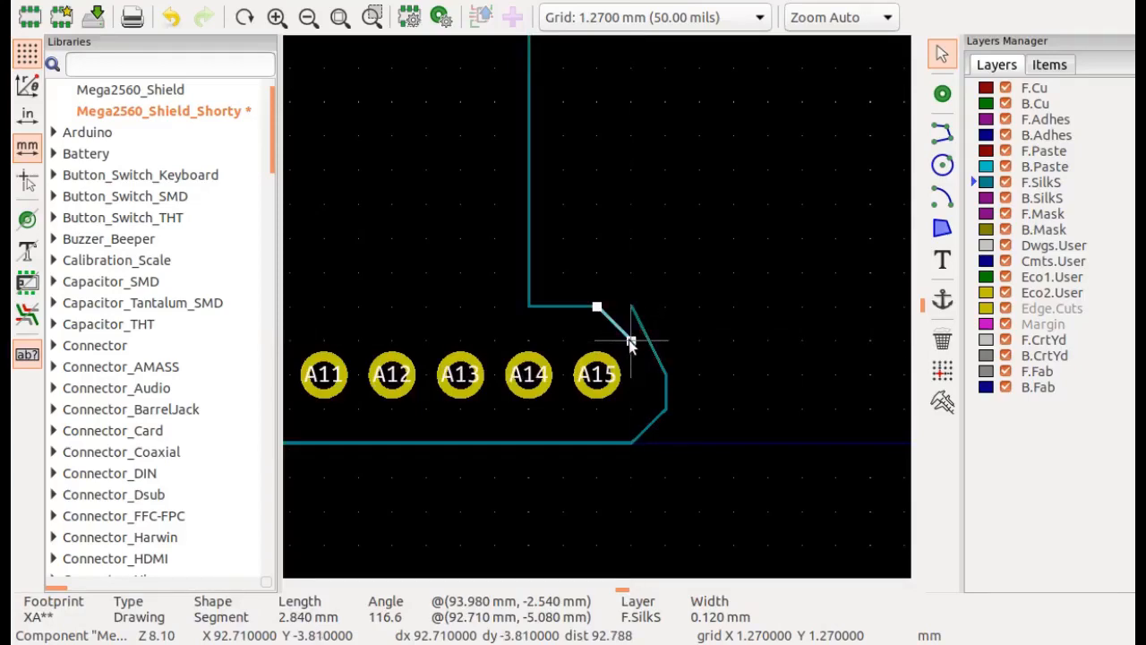
{"action": "left_click", "coordinate": [631, 340]}
{"action": "left_click_drag", "start_coordinate": [630, 340], "coordinate": [631, 307]}
{"action": "left_click", "coordinate": [694, 265]}
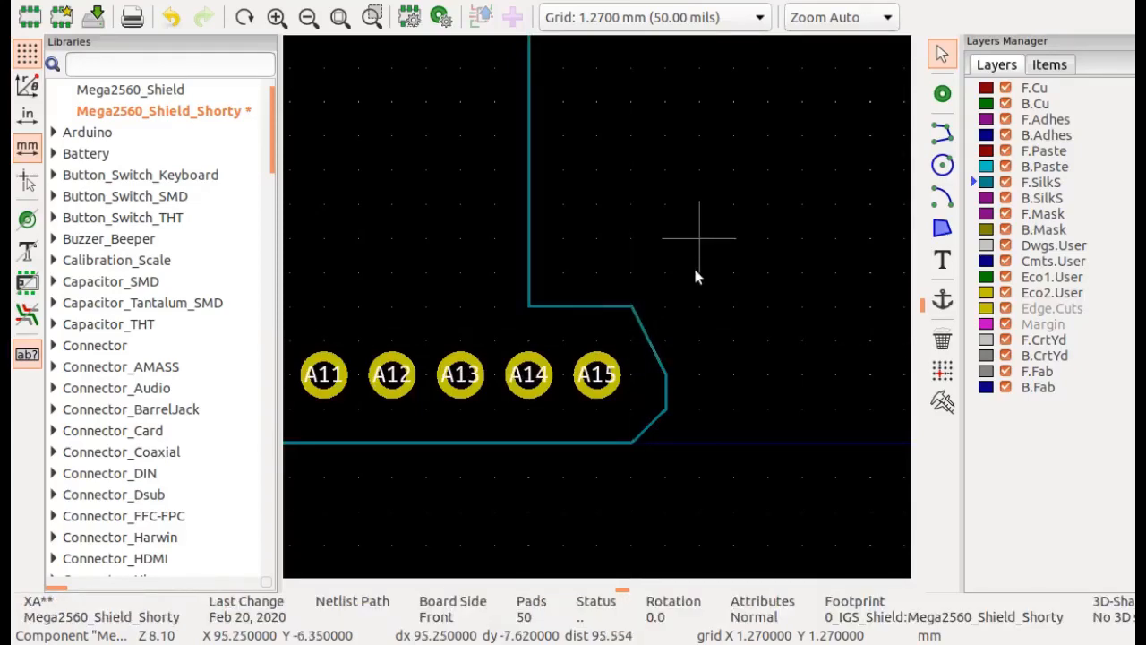
- Return the joint of the two diagonal segments above pad A15 to (92.71, -3.81) mm, restoring the straight diagonal
{"action": "scroll", "coordinate": [693, 265], "scroll_direction": "down", "scroll_amount": 2}
{"action": "scroll", "coordinate": [625, 414], "scroll_direction": "down", "scroll_amount": 2}
{"action": "scroll", "coordinate": [612, 296], "scroll_direction": "down", "scroll_amount": 2}
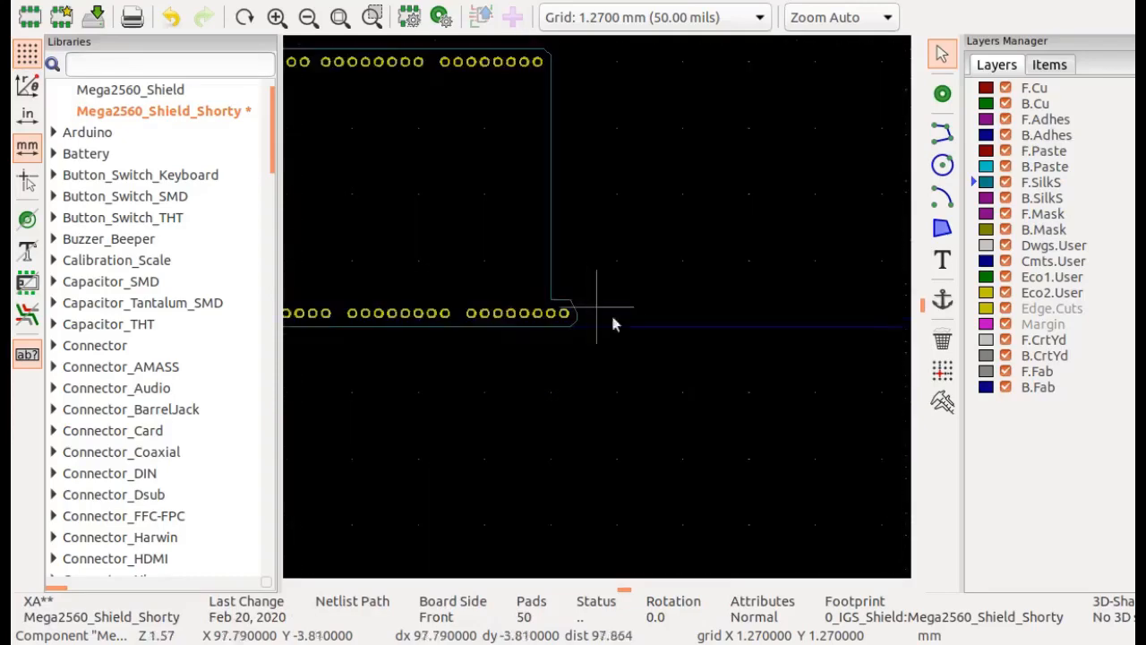
{"action": "scroll", "coordinate": [574, 316], "scroll_direction": "up", "scroll_amount": 6}
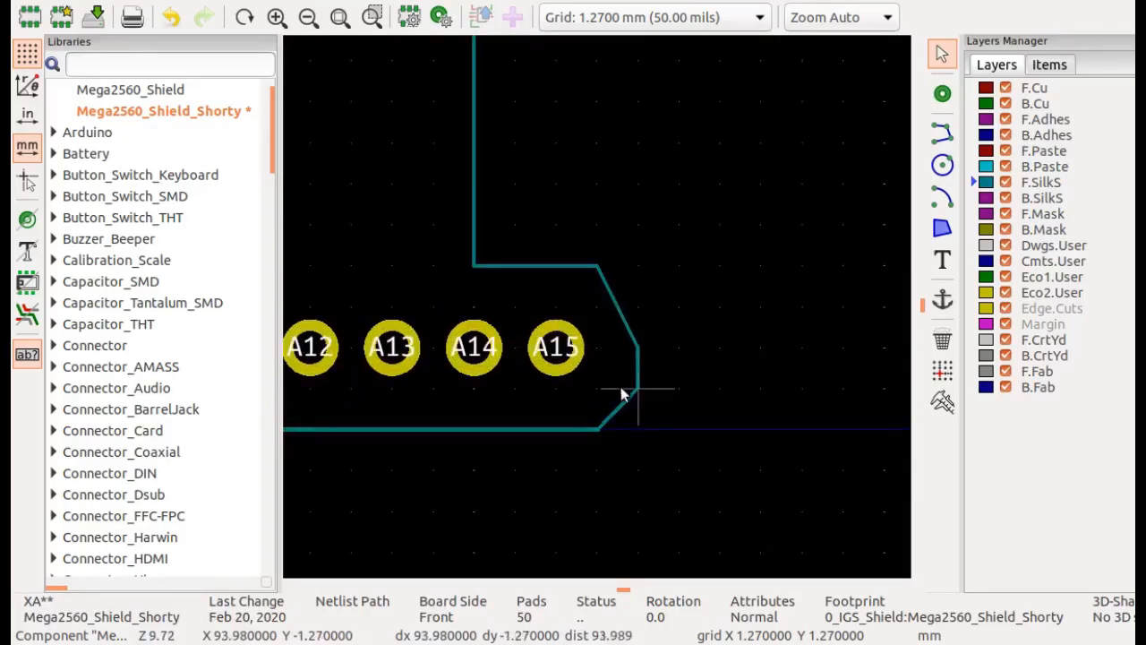
{"action": "scroll", "coordinate": [596, 309], "scroll_direction": "up", "scroll_amount": 1}
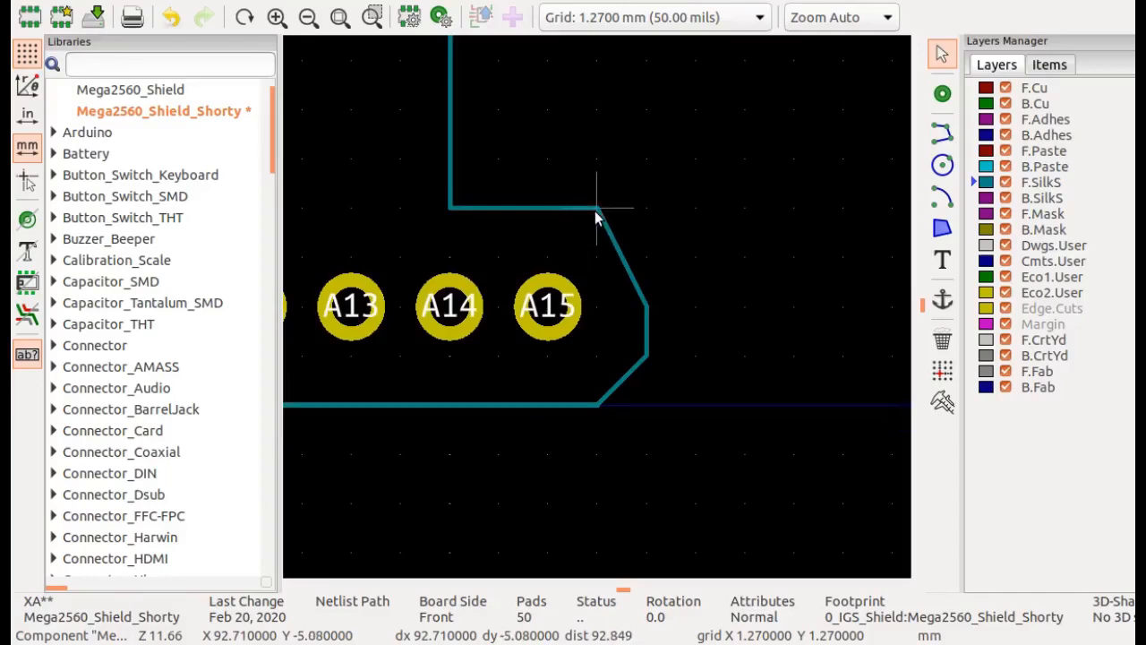
{"action": "left_click", "coordinate": [597, 213]}
{"action": "left_click", "coordinate": [621, 267]}
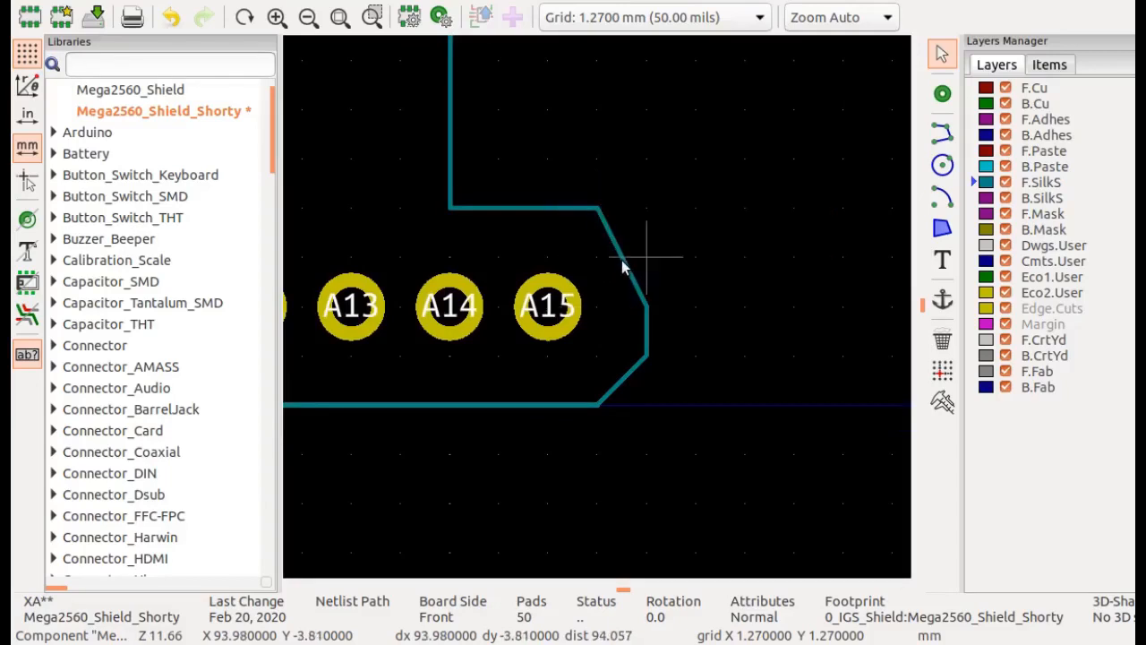
{"action": "left_click_drag", "start_coordinate": [596, 209], "coordinate": [596, 258]}
{"action": "key", "text": "Escape"}
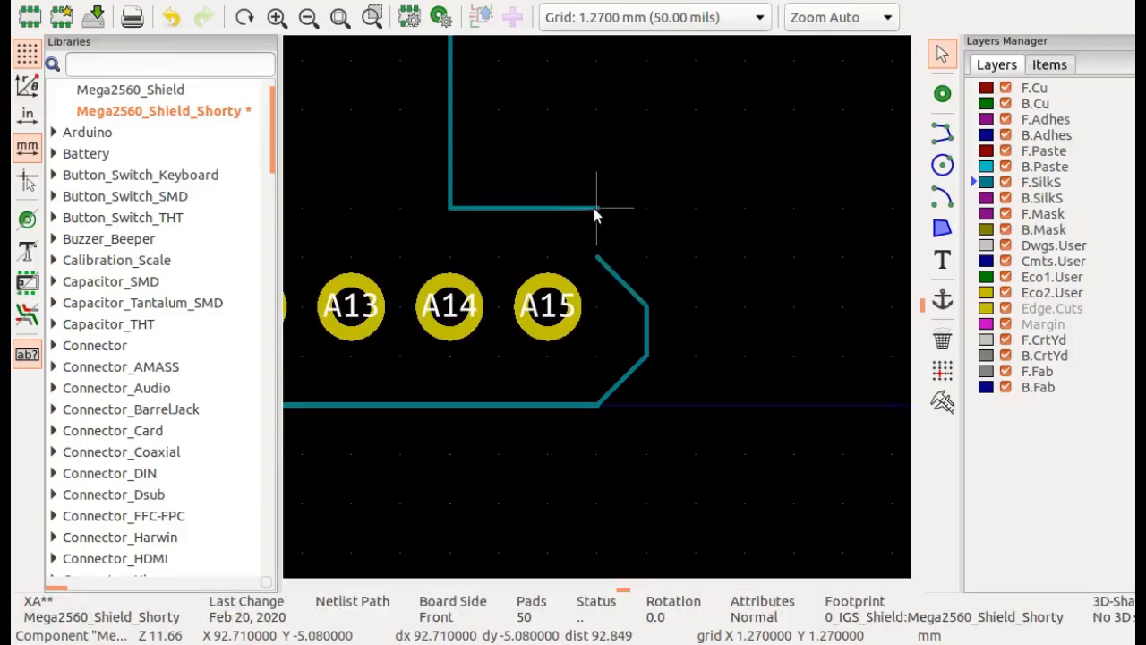
{"action": "left_click", "coordinate": [597, 208]}
{"action": "left_click_drag", "start_coordinate": [596, 208], "coordinate": [596, 257]}
{"action": "left_click", "coordinate": [596, 257]}
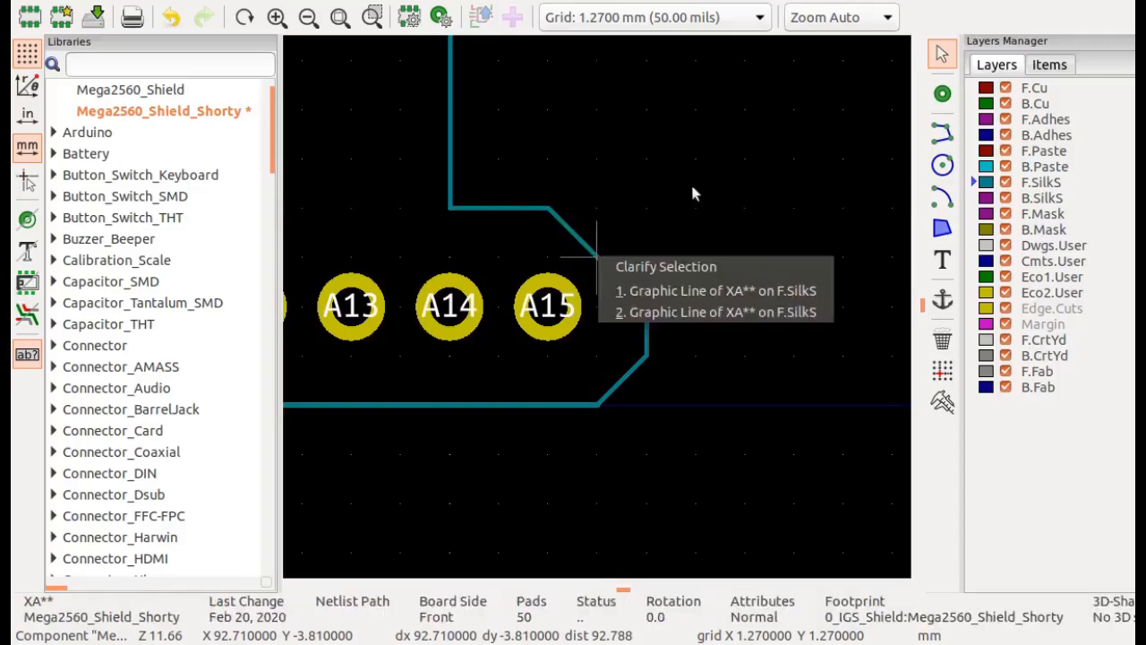
{"action": "left_click", "coordinate": [701, 205]}
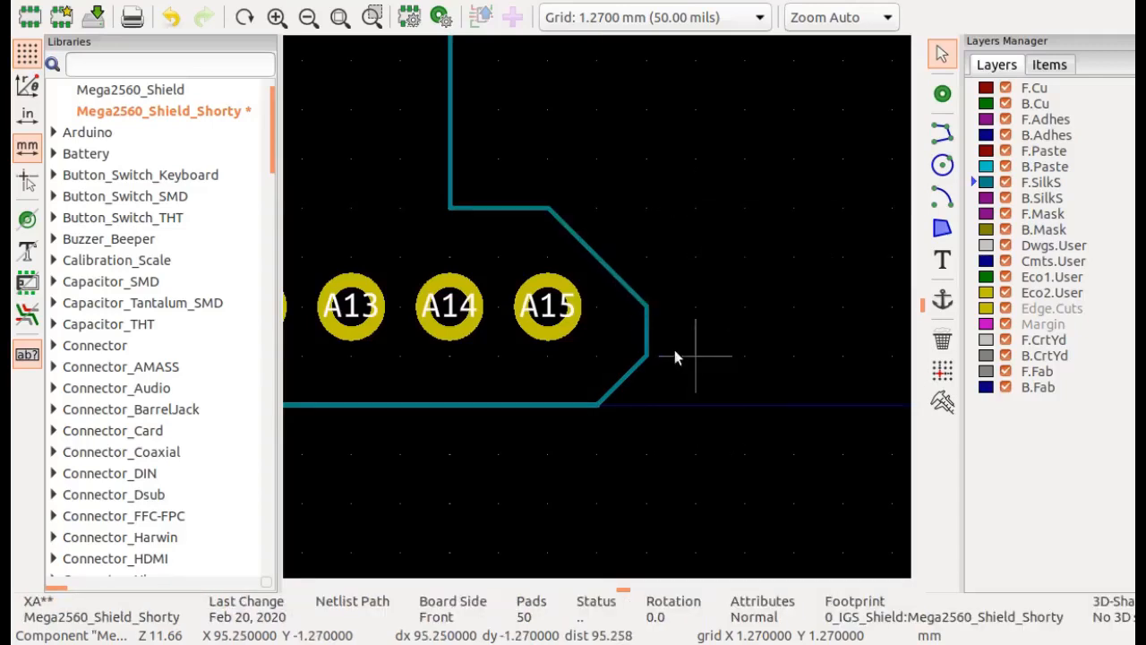
- Try squaring the outline beside pad A15 by moving the ends of the lower diagonal and vertical segments to (93.98, -3.81) mm
{"action": "left_click", "coordinate": [645, 309]}
{"action": "left_click_drag", "start_coordinate": [645, 307], "coordinate": [644, 258]}
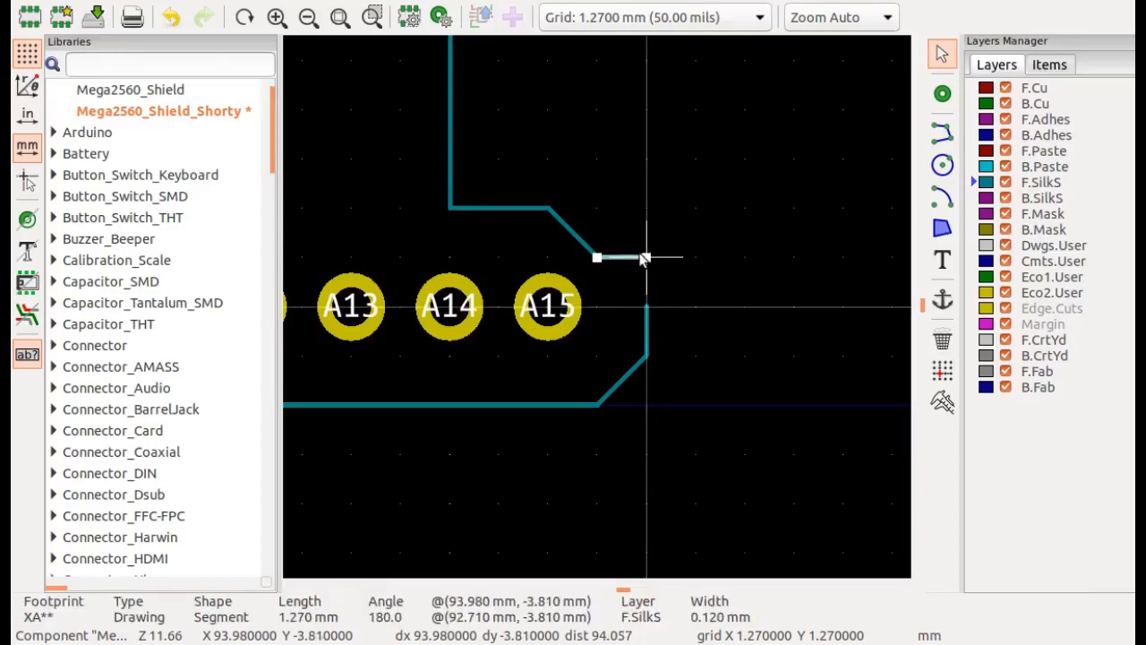
{"action": "left_click", "coordinate": [645, 309]}
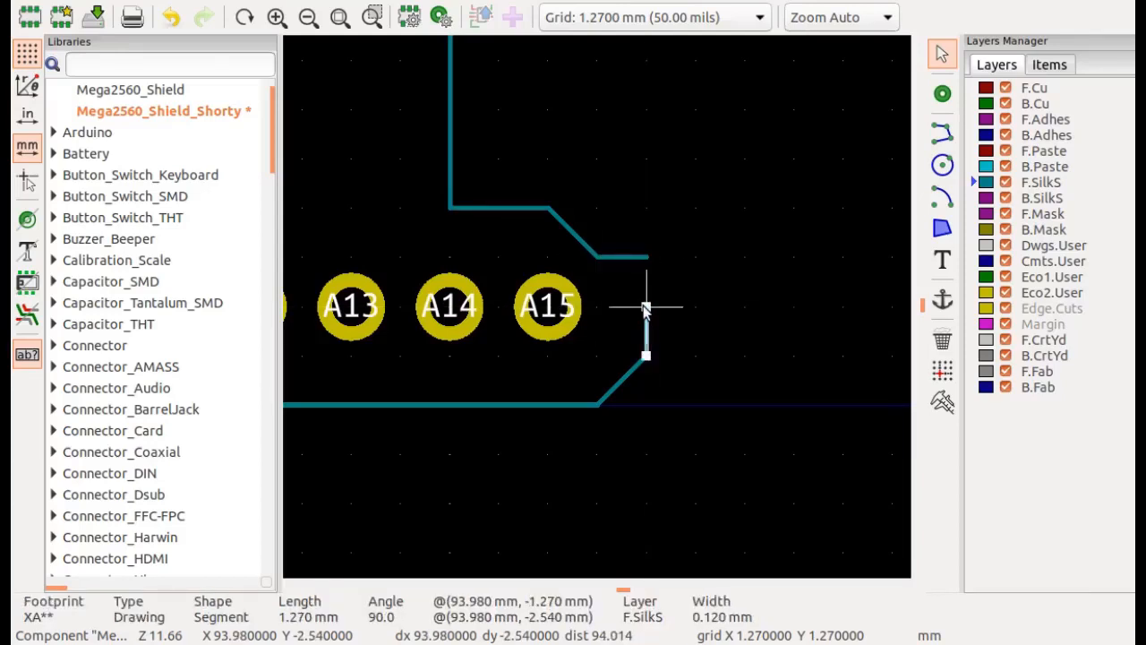
{"action": "left_click_drag", "start_coordinate": [645, 309], "coordinate": [645, 259]}
{"action": "left_click", "coordinate": [709, 281]}
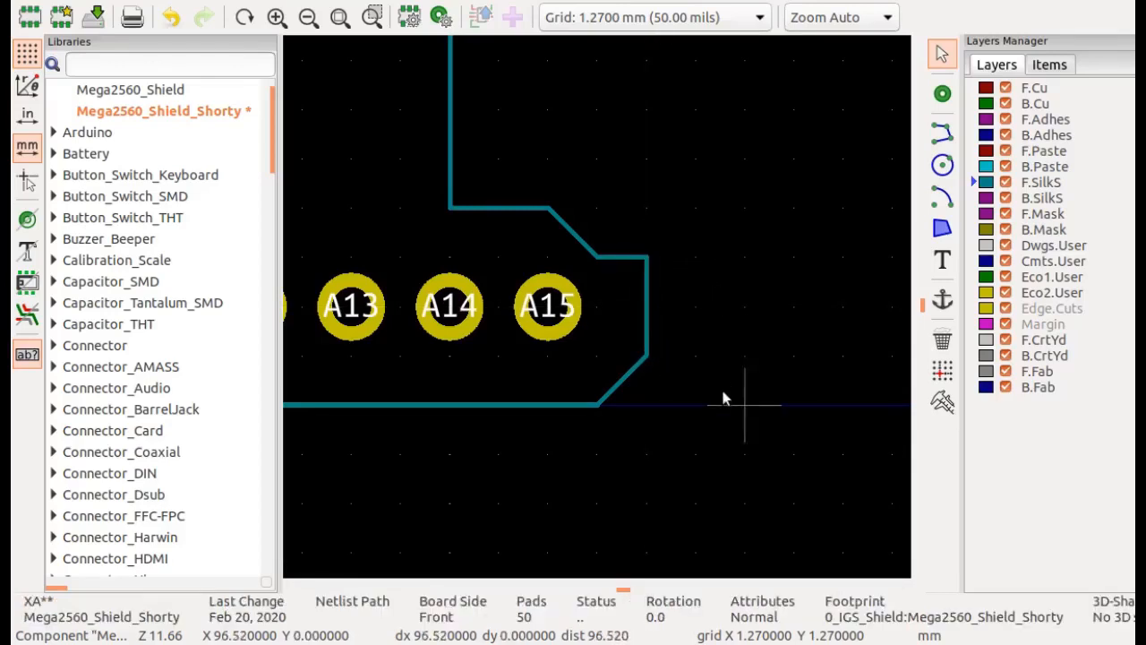
- Move the ends of the vertical and adjoining segments beside pad A15 back to (93.98, -2.54) mm, restoring the diagonal outline
{"action": "scroll", "coordinate": [597, 308], "scroll_direction": "down", "scroll_amount": 2}
{"action": "scroll", "coordinate": [596, 307], "scroll_direction": "up", "scroll_amount": 2}
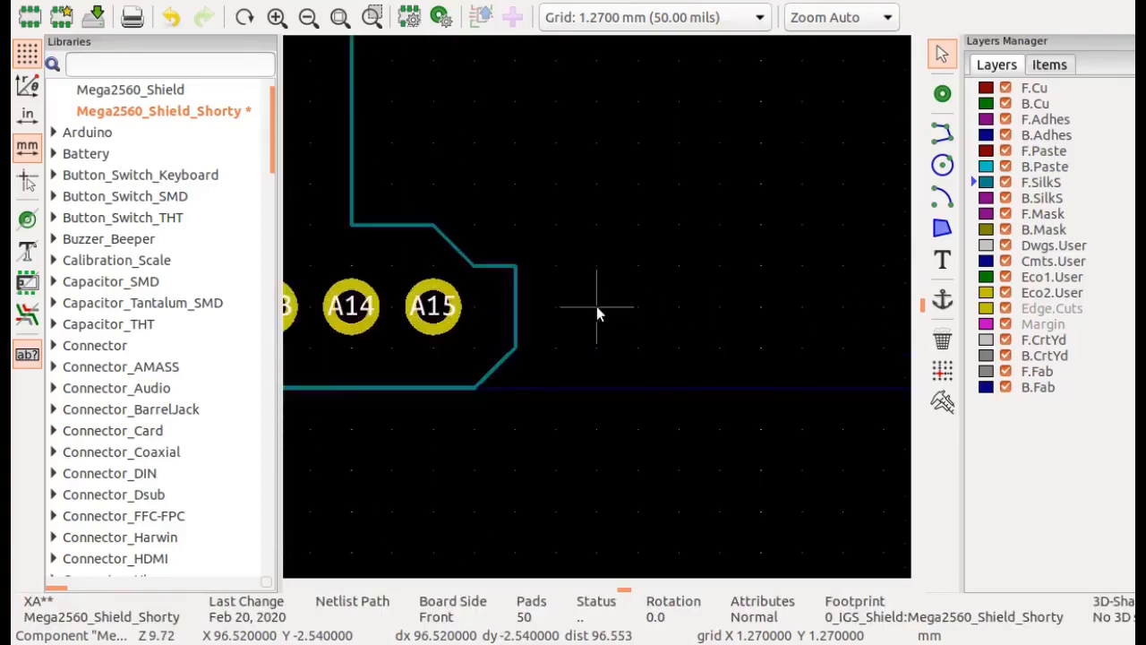
{"action": "left_click", "coordinate": [515, 277]}
{"action": "left_click_drag", "start_coordinate": [515, 266], "coordinate": [515, 307]}
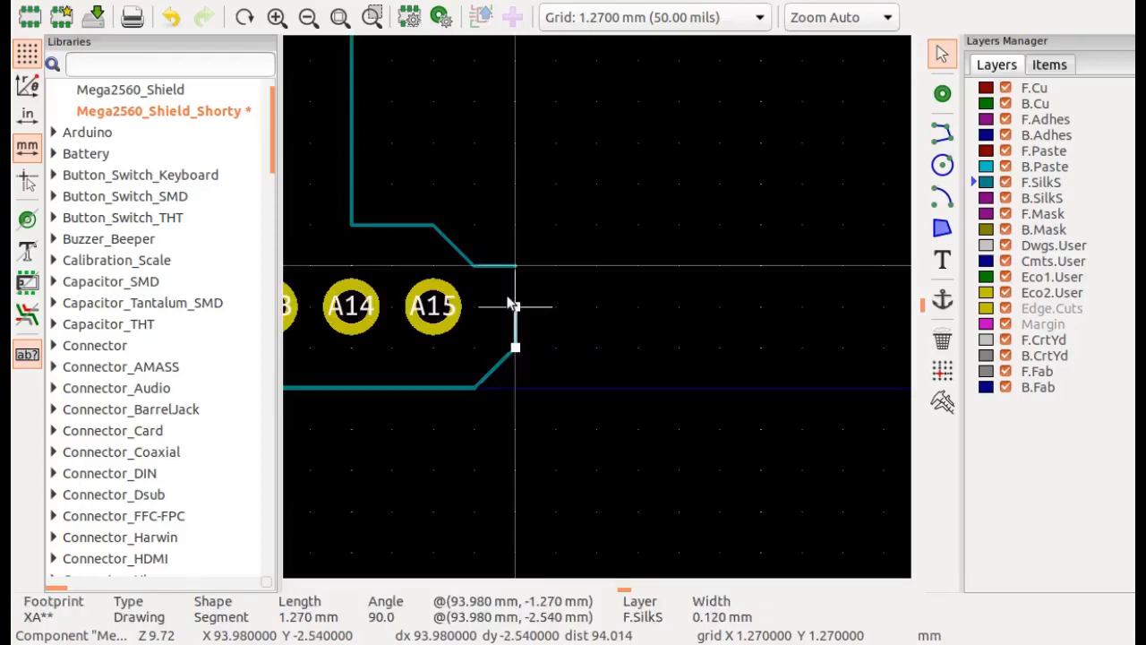
{"action": "key", "text": "Escape"}
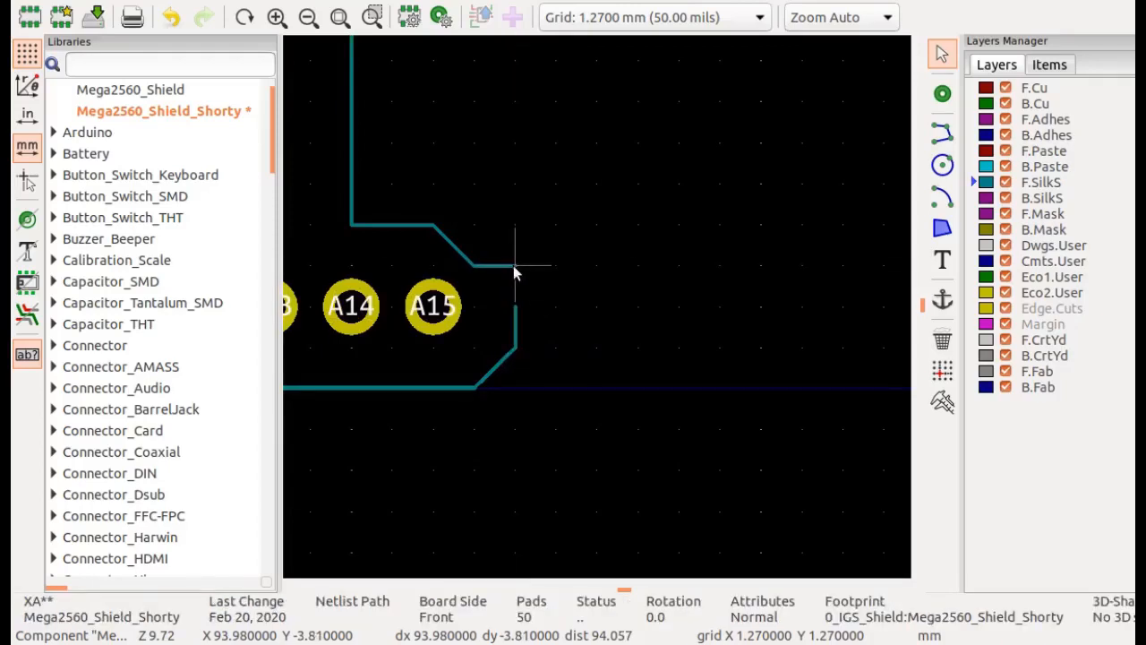
{"action": "left_click", "coordinate": [513, 269]}
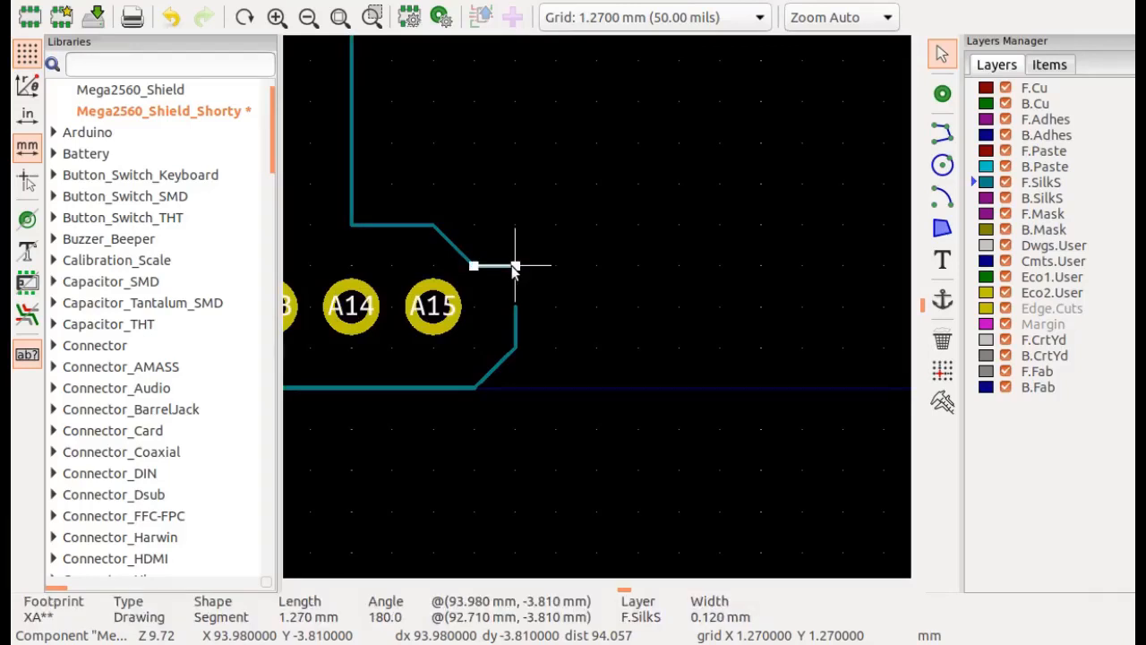
{"action": "left_click_drag", "start_coordinate": [515, 266], "coordinate": [515, 306]}
{"action": "scroll", "coordinate": [515, 286], "scroll_direction": "up", "scroll_amount": 1}
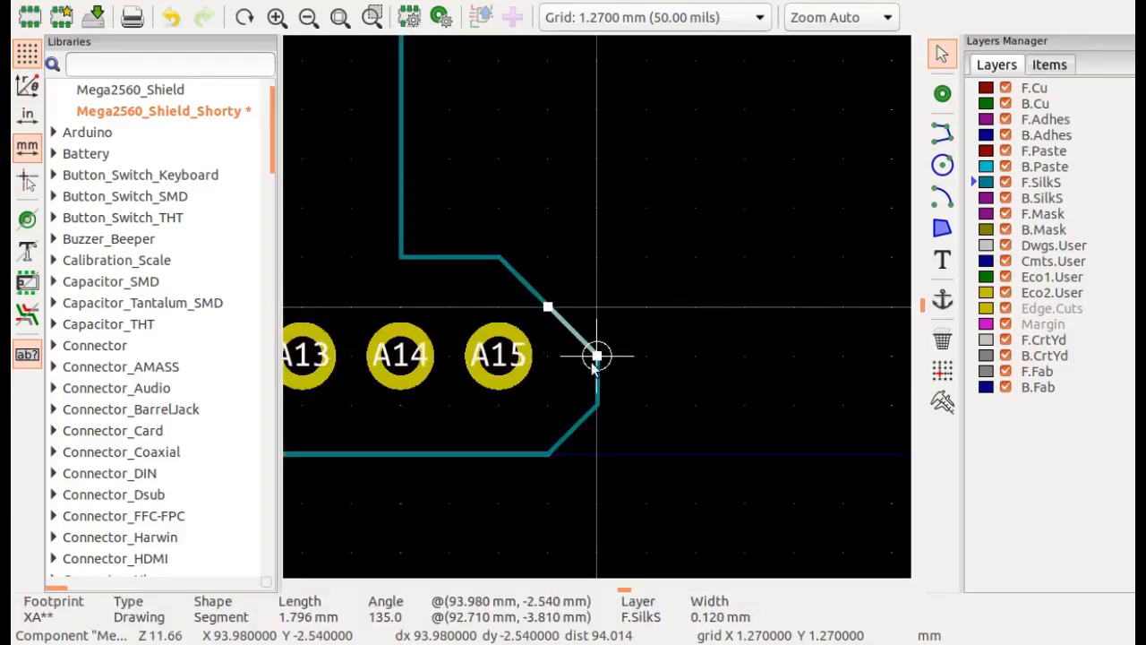
{"action": "key", "text": "Escape"}
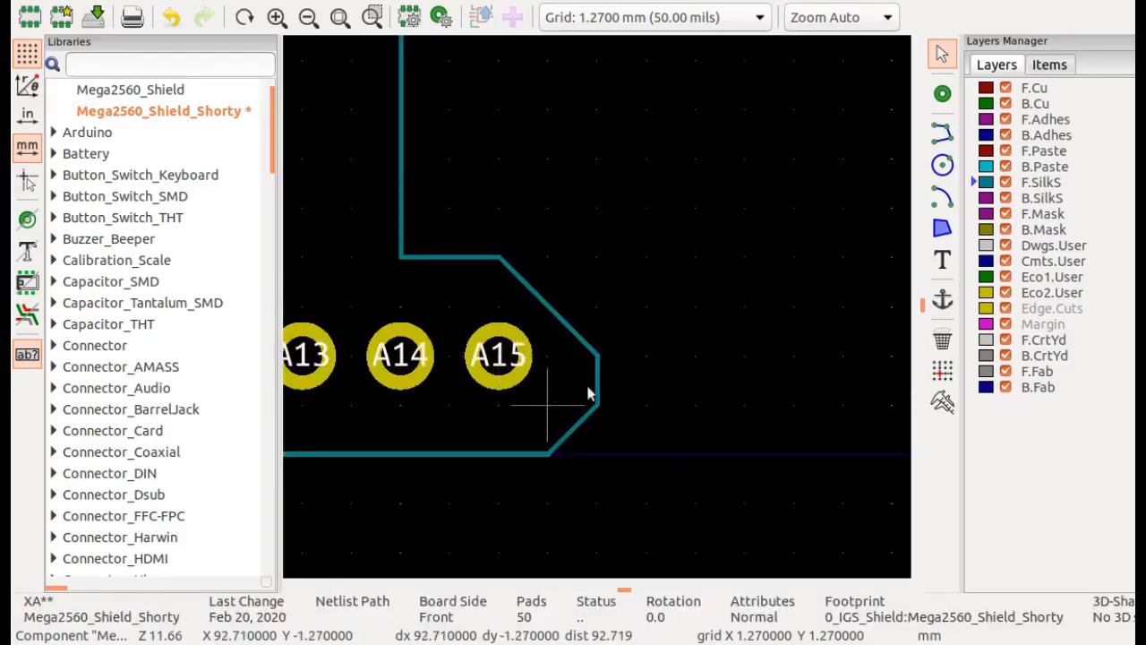
{"action": "scroll", "coordinate": [587, 394], "scroll_direction": "down", "scroll_amount": 7}
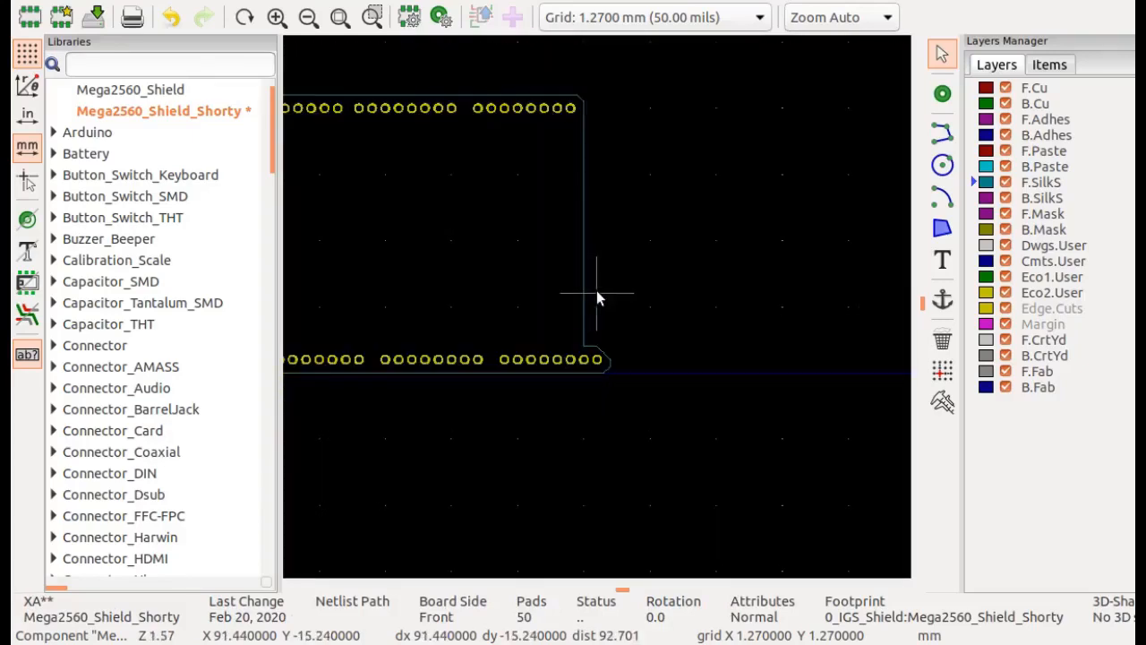
{"action": "key", "text": "Home"}
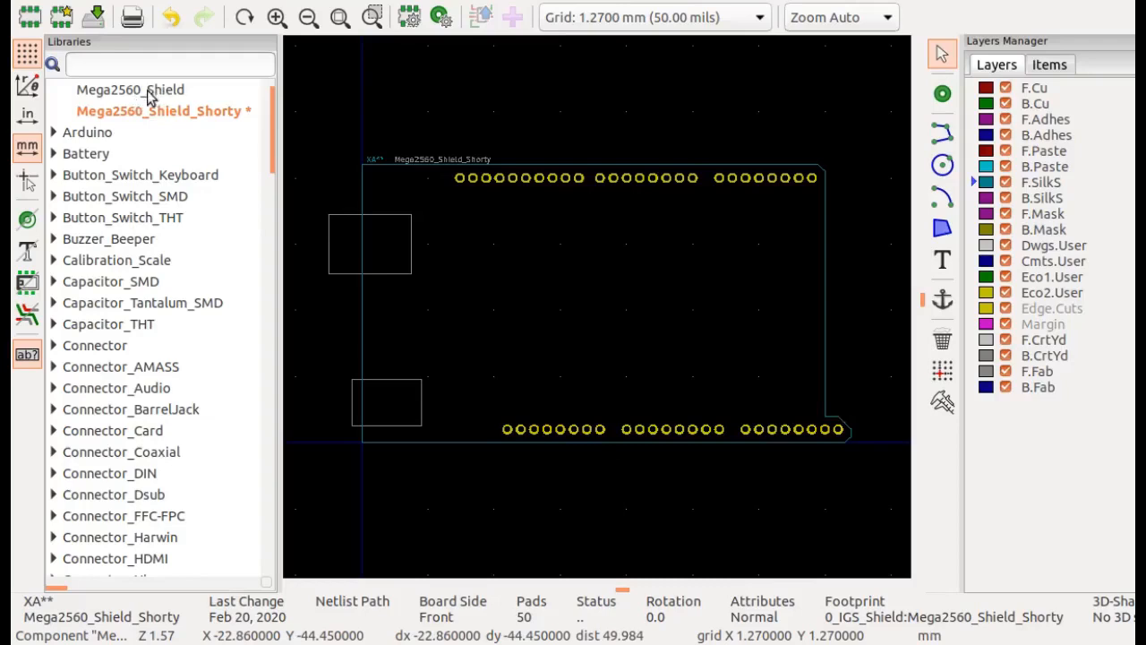
- Open the Mega2560_Shield footprint, saving the modified Mega2560_Shield_Shorty, and return to Mega2560_Shield_Shorty
{"action": "scroll", "coordinate": [161, 179], "scroll_direction": "up", "scroll_amount": 1}
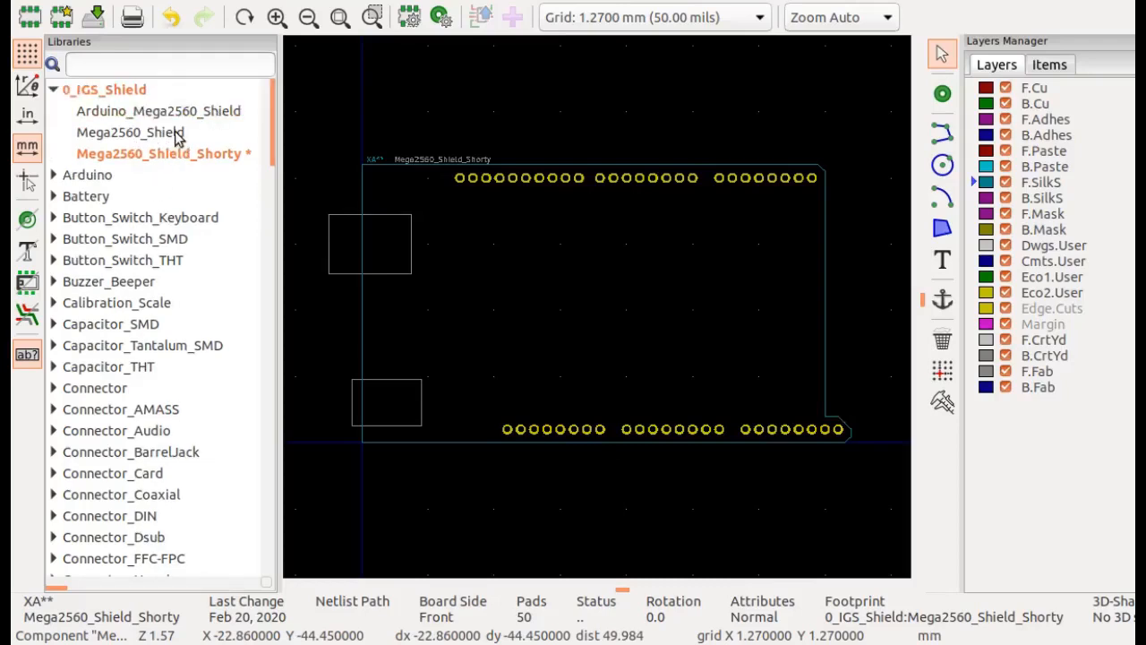
{"action": "double_click", "coordinate": [178, 134]}
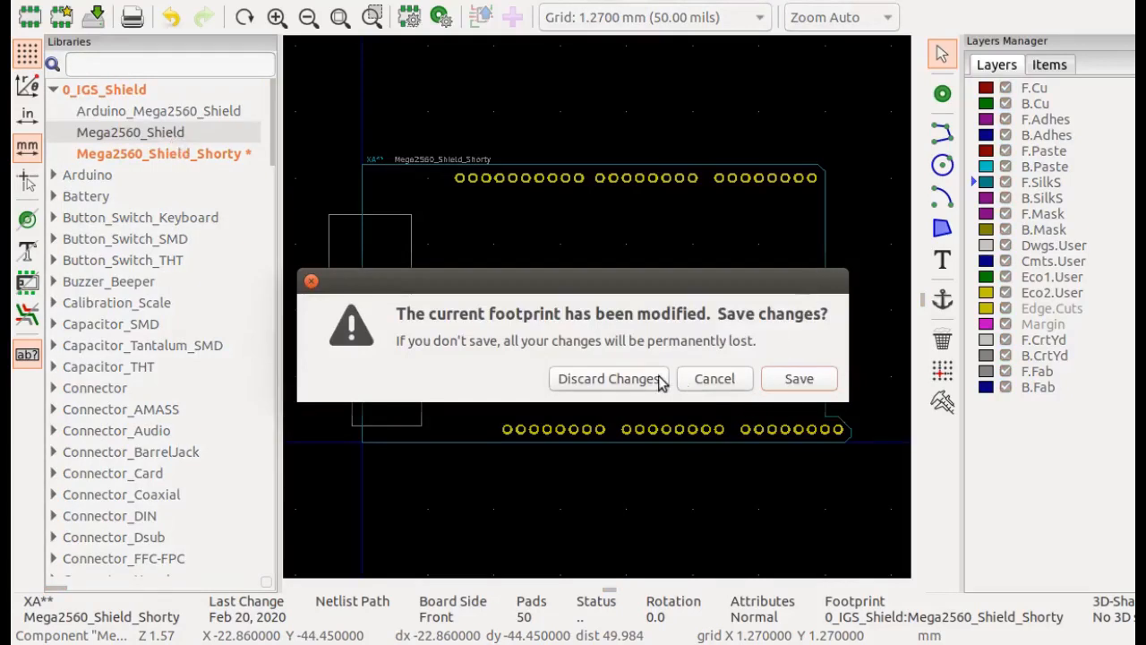
{"action": "left_click", "coordinate": [798, 383]}
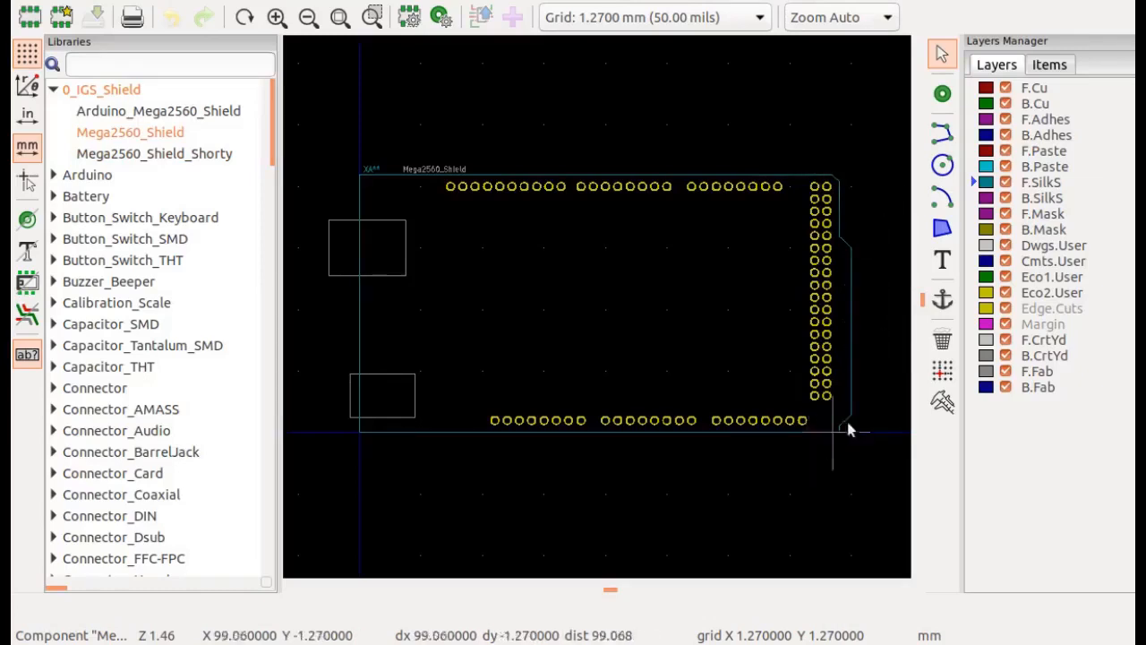
{"action": "left_click", "coordinate": [177, 156]}
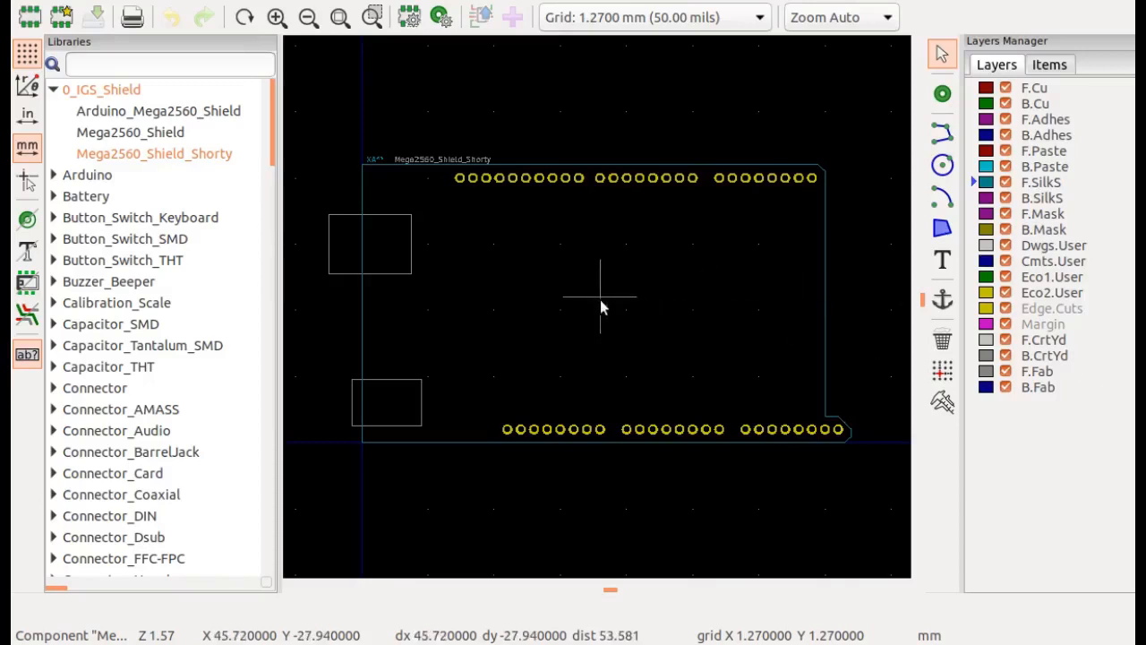
{"action": "right_click", "coordinate": [615, 274]}
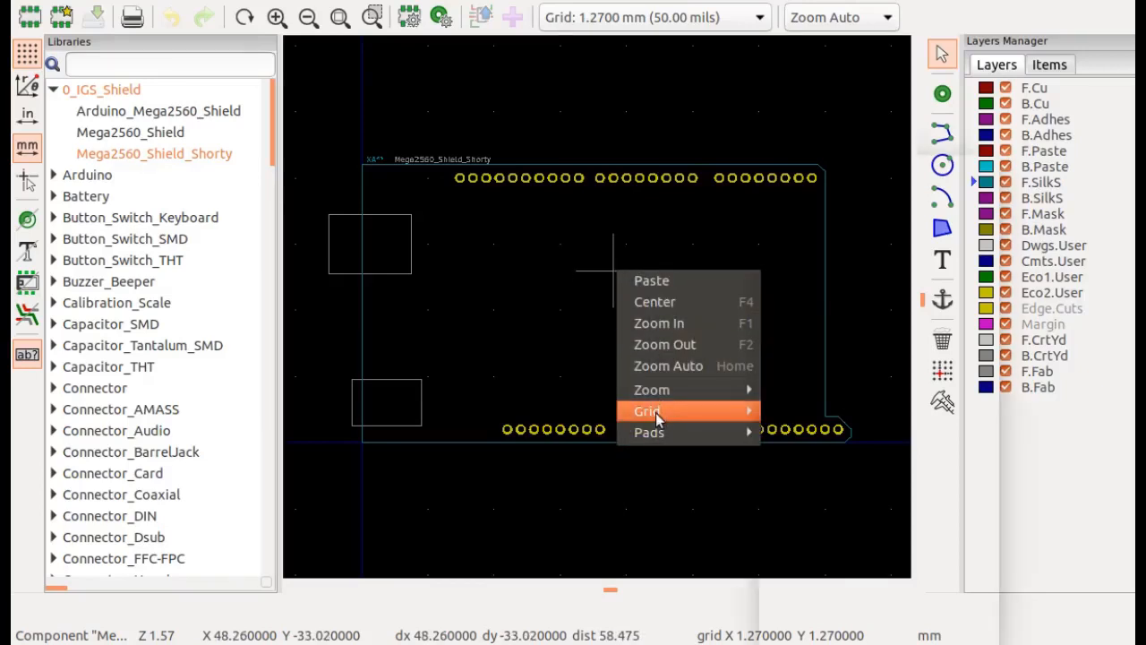
{"action": "mouse_move", "coordinate": [727, 414]}
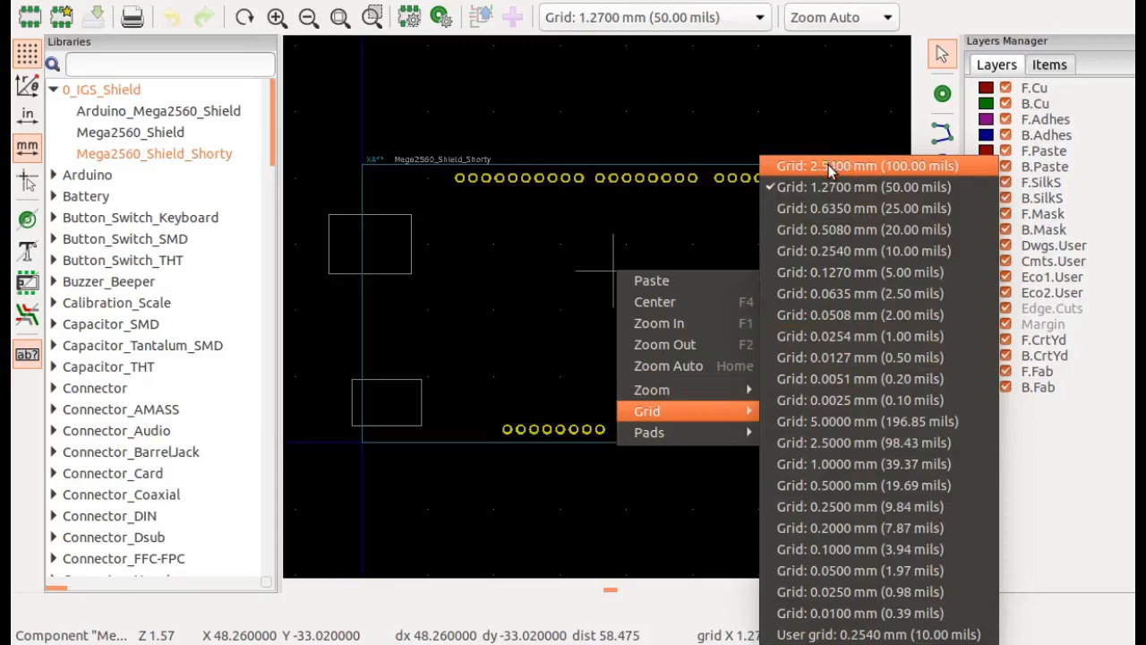
{"action": "key", "text": "Return"}
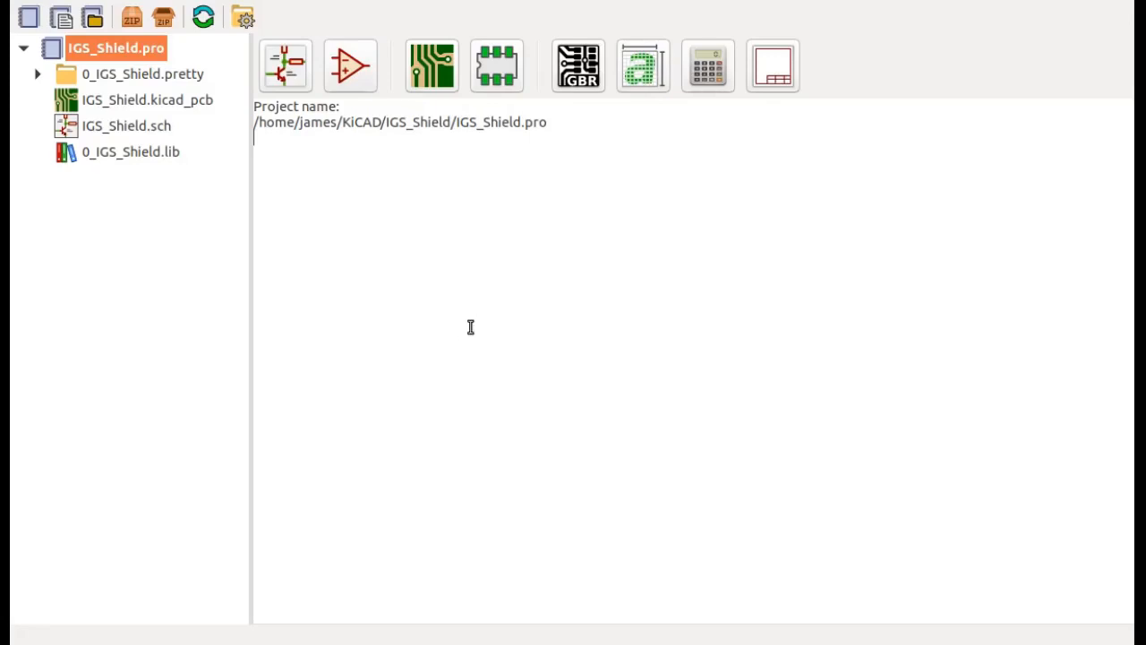
- Open the Footprint Editor from the IGS_Shield project and load Mega2560_Shield_Shorty from the 0_IGS_Shield library
{"action": "left_click", "coordinate": [499, 67]}
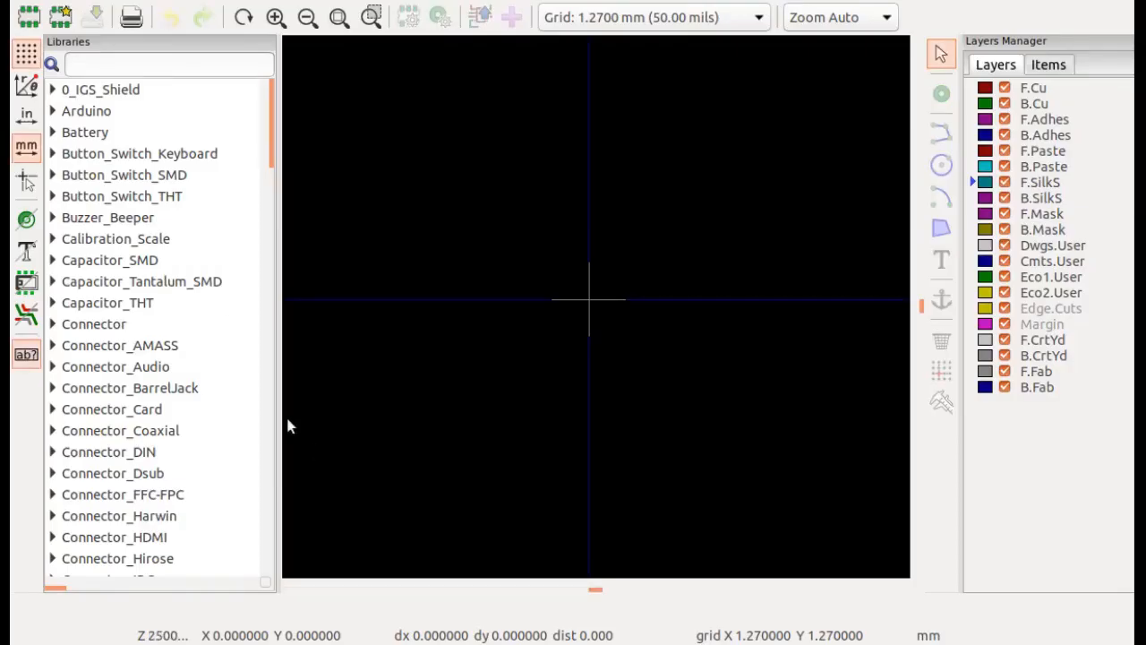
{"action": "double_click", "coordinate": [56, 89]}
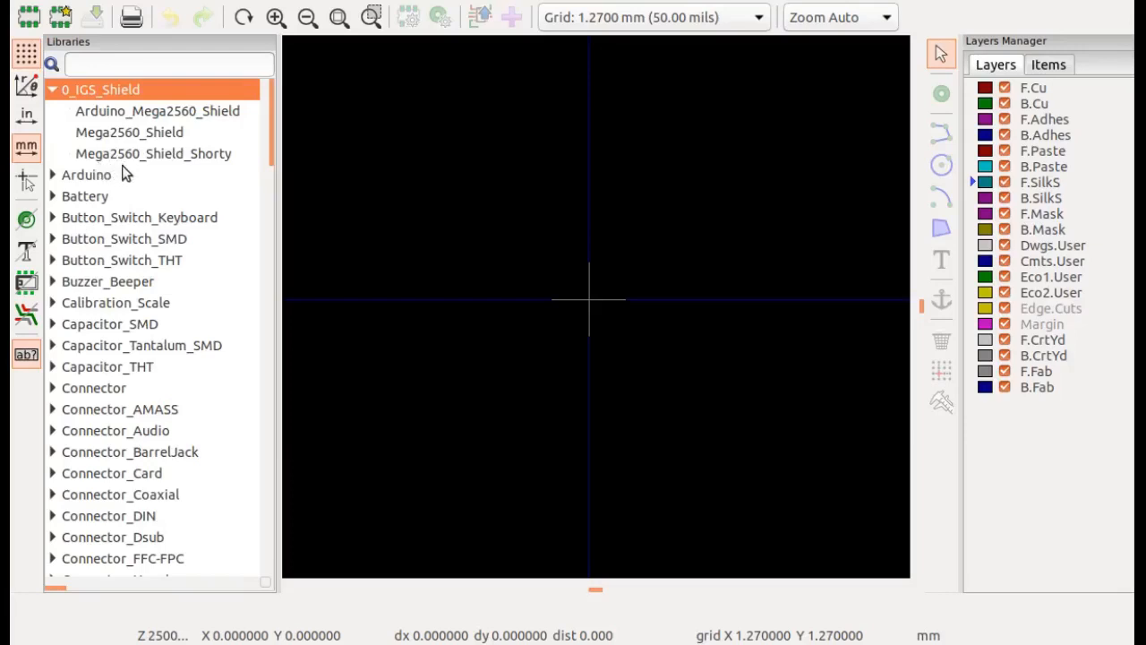
{"action": "left_click", "coordinate": [209, 159]}
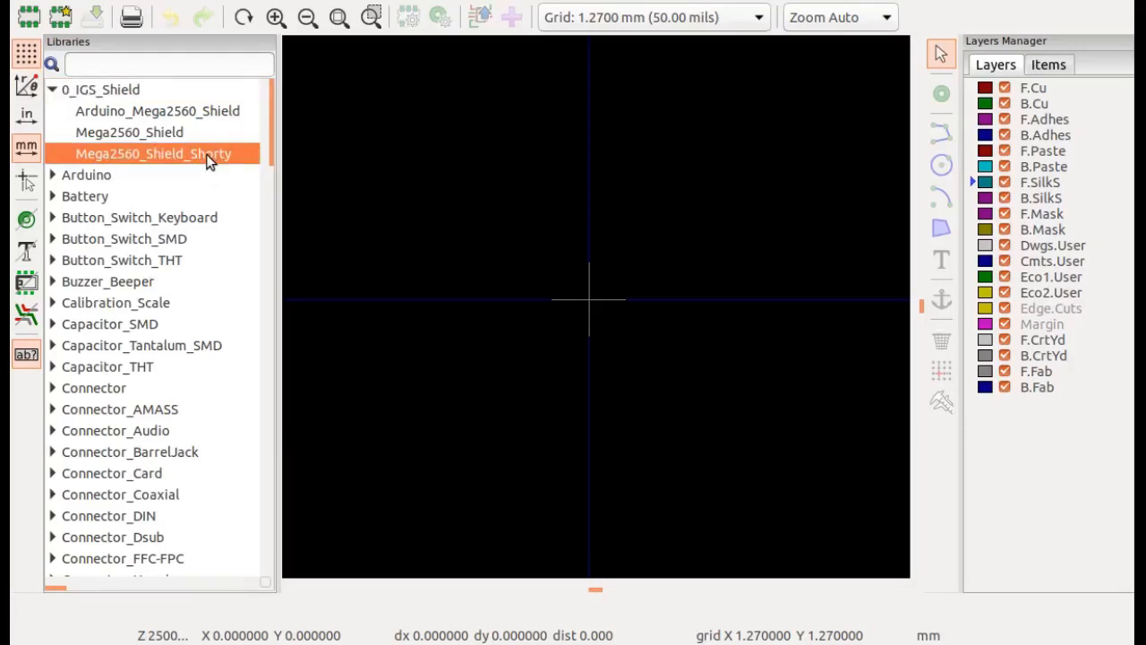
{"action": "double_click", "coordinate": [205, 159]}
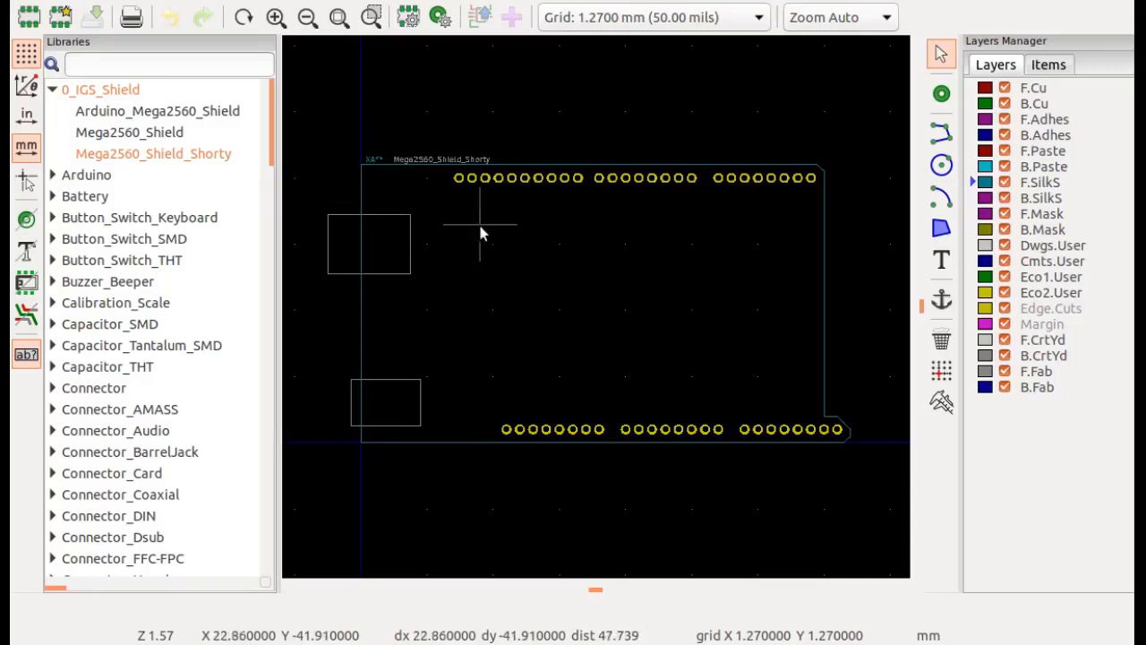
- Examine the header pads from SCL to D8 up close, checking the properties of pads SCL, SDA, AREF and GND1
{"action": "left_click", "coordinate": [100, 0]}
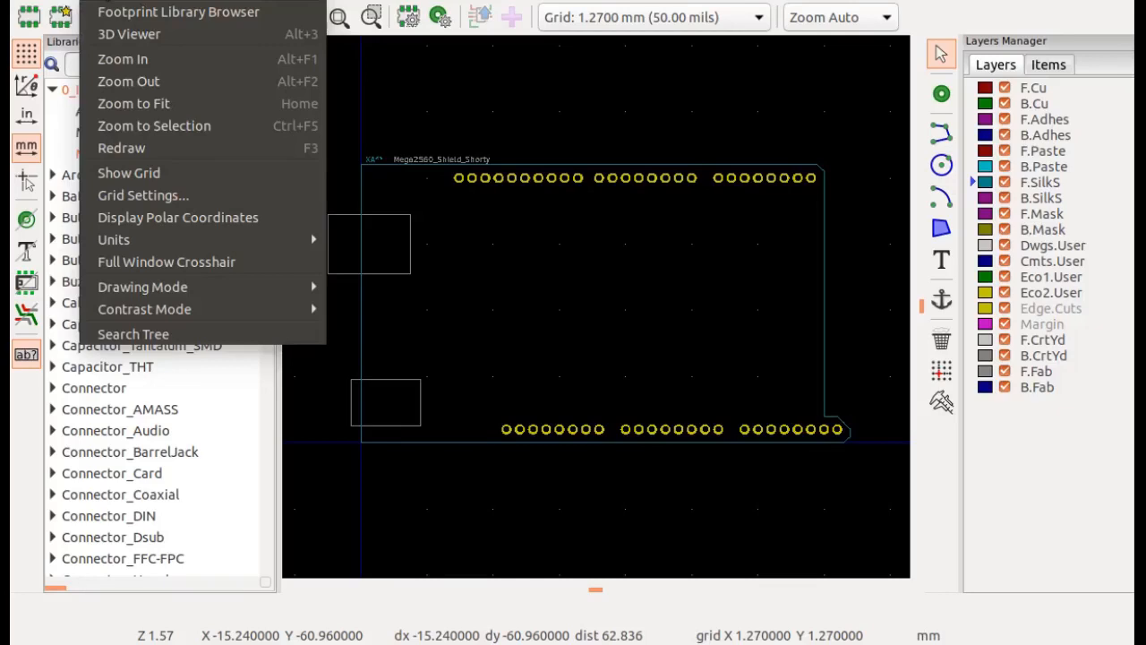
{"action": "left_click", "coordinate": [159, 130]}
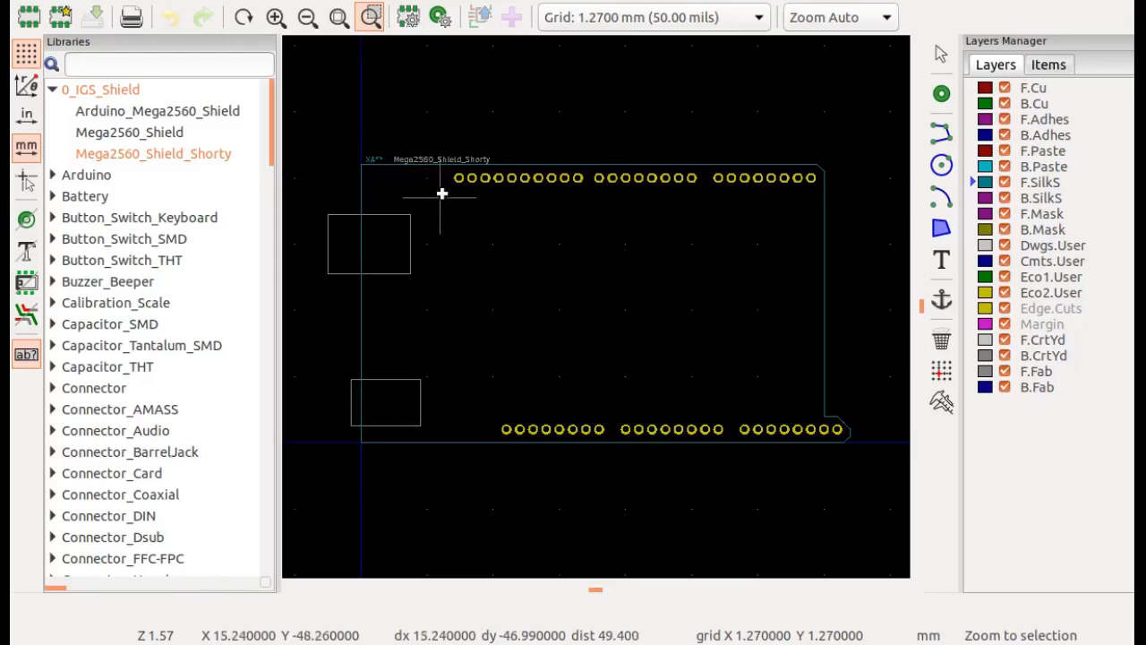
{"action": "left_click_drag", "start_coordinate": [442, 192], "coordinate": [588, 165]}
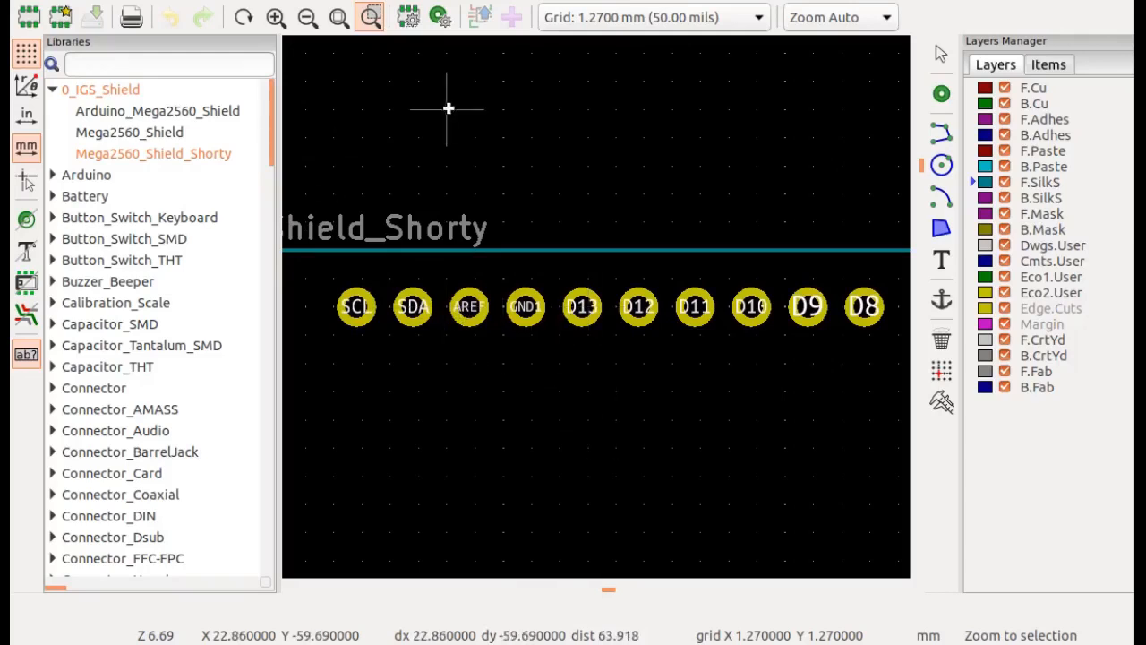
{"action": "key", "text": "Escape"}
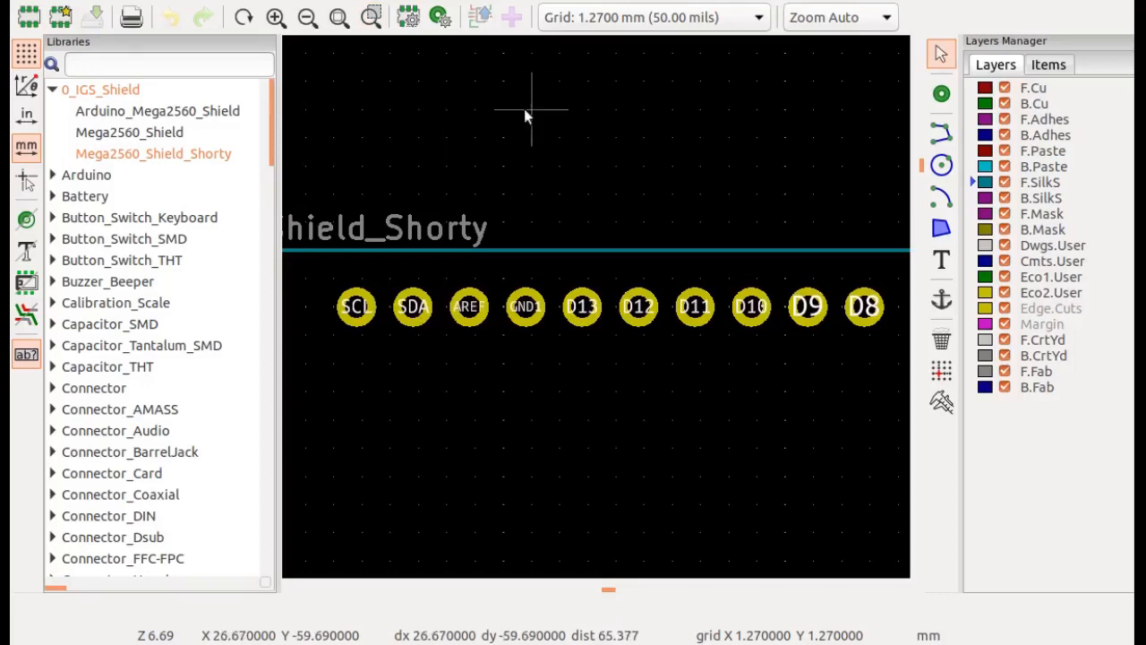
{"action": "left_click", "coordinate": [361, 324]}
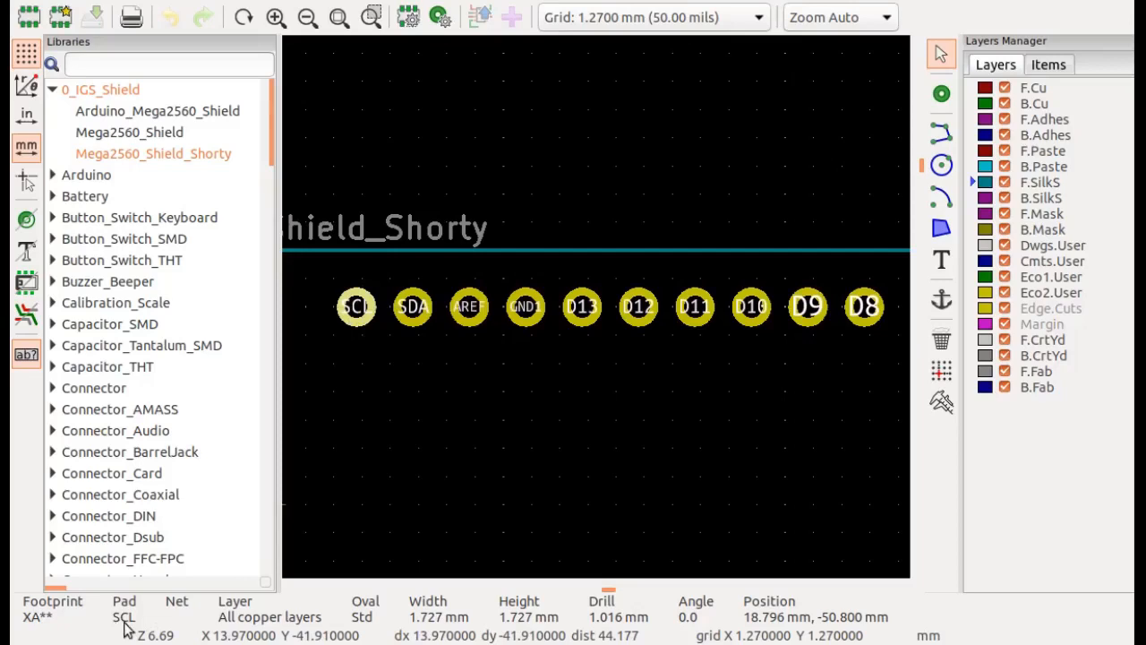
{"action": "left_click", "coordinate": [415, 306]}
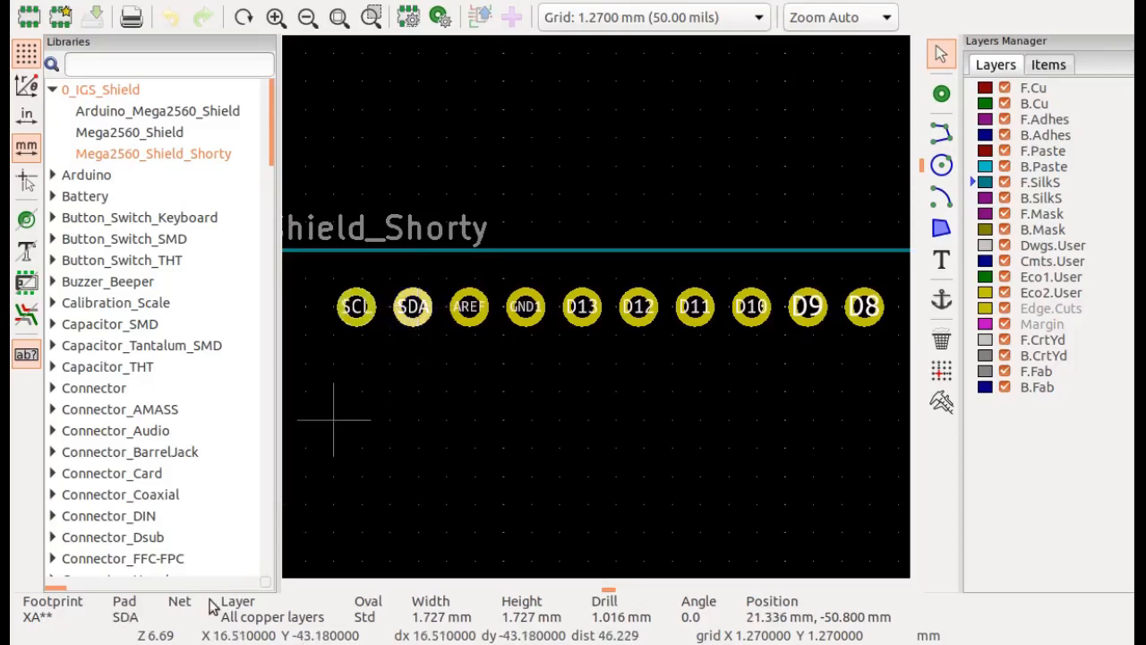
{"action": "left_click", "coordinate": [468, 306]}
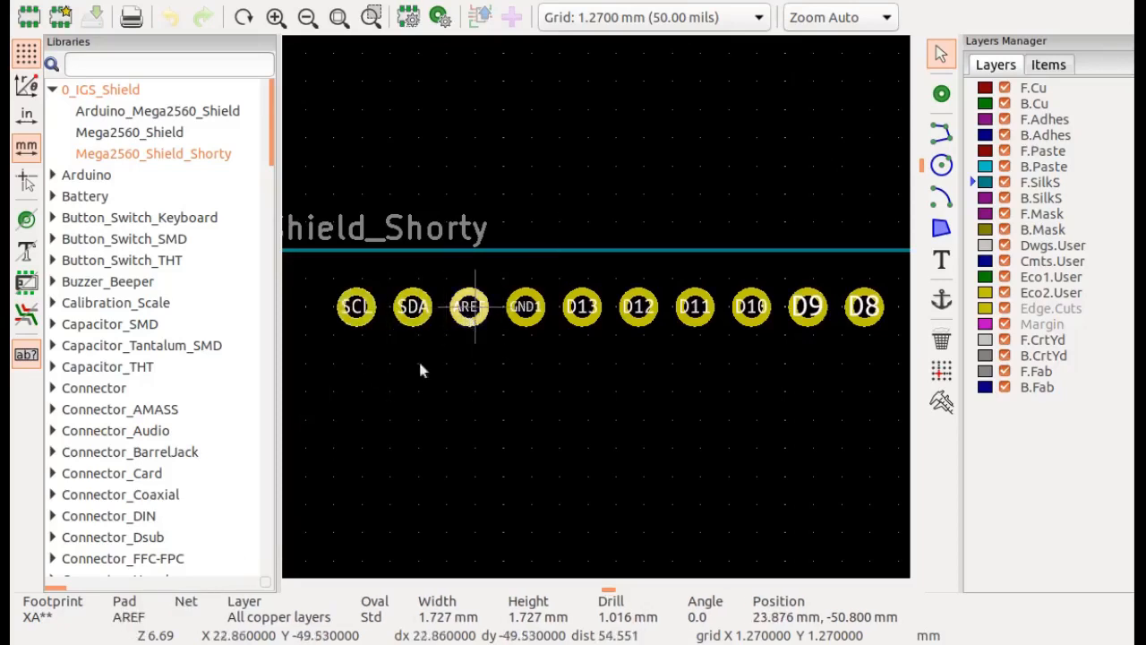
{"action": "left_click", "coordinate": [527, 320]}
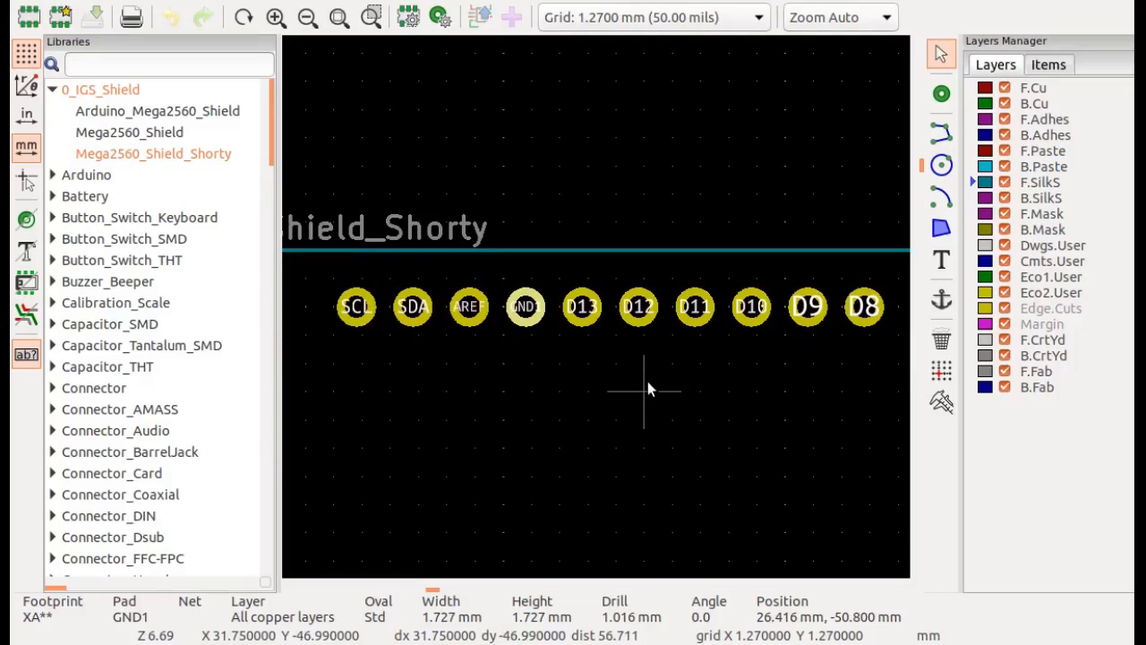
- Examine the pad names of the two remaining digital headers, D7 to D0 and D14 to D21
{"action": "key", "text": "Home"}
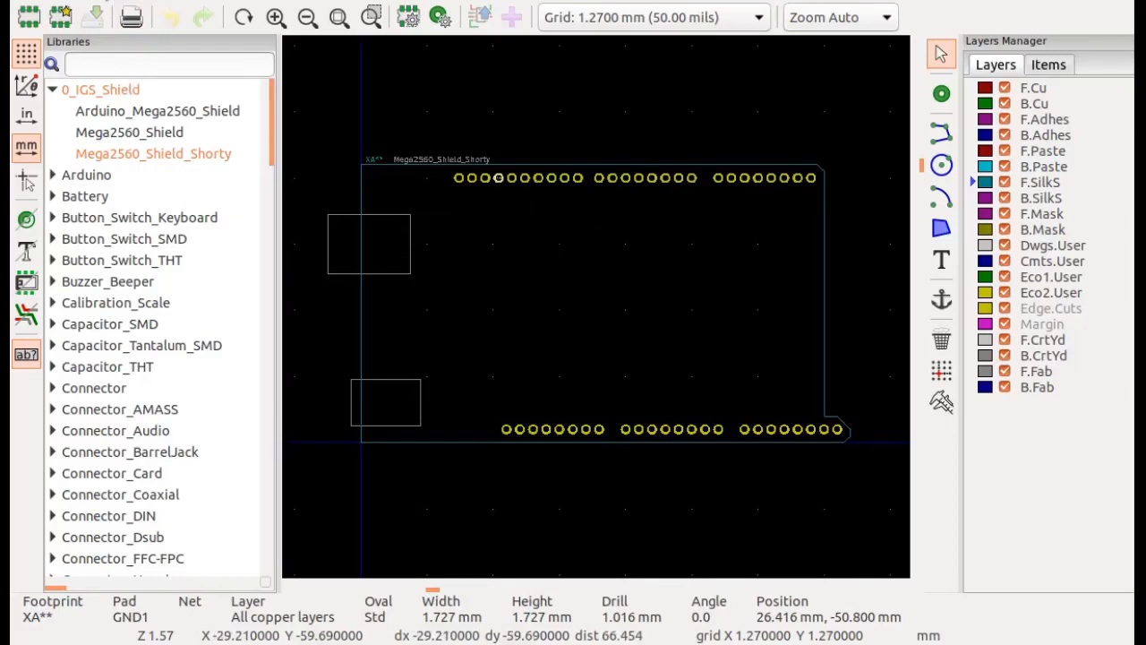
{"action": "left_click", "coordinate": [103, 1]}
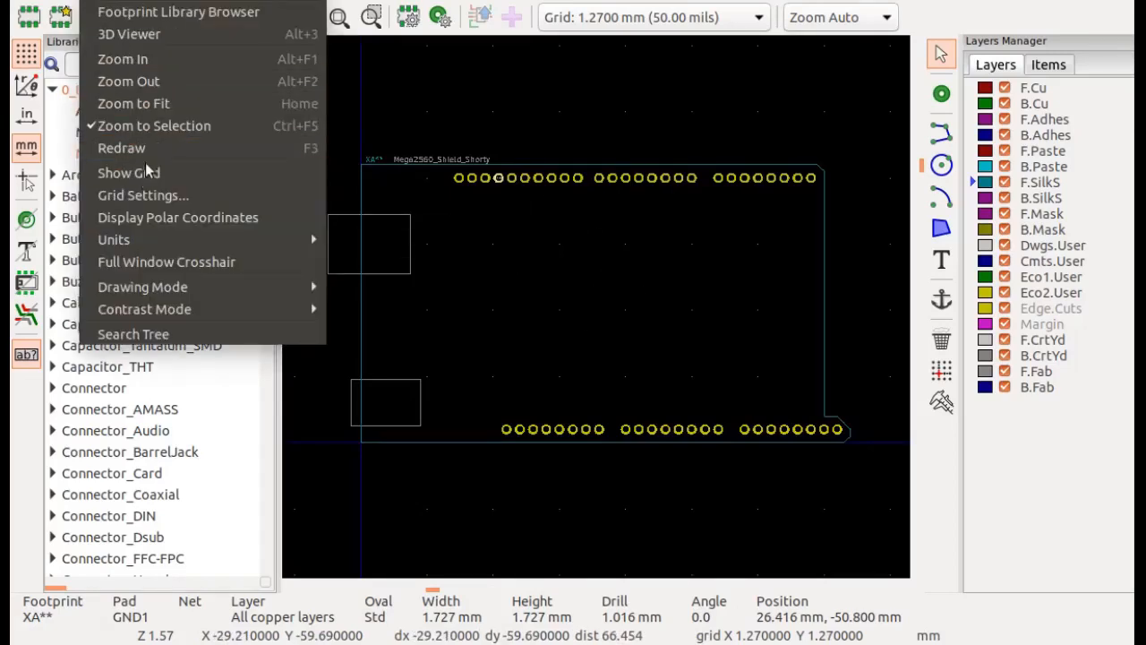
{"action": "left_click", "coordinate": [152, 126]}
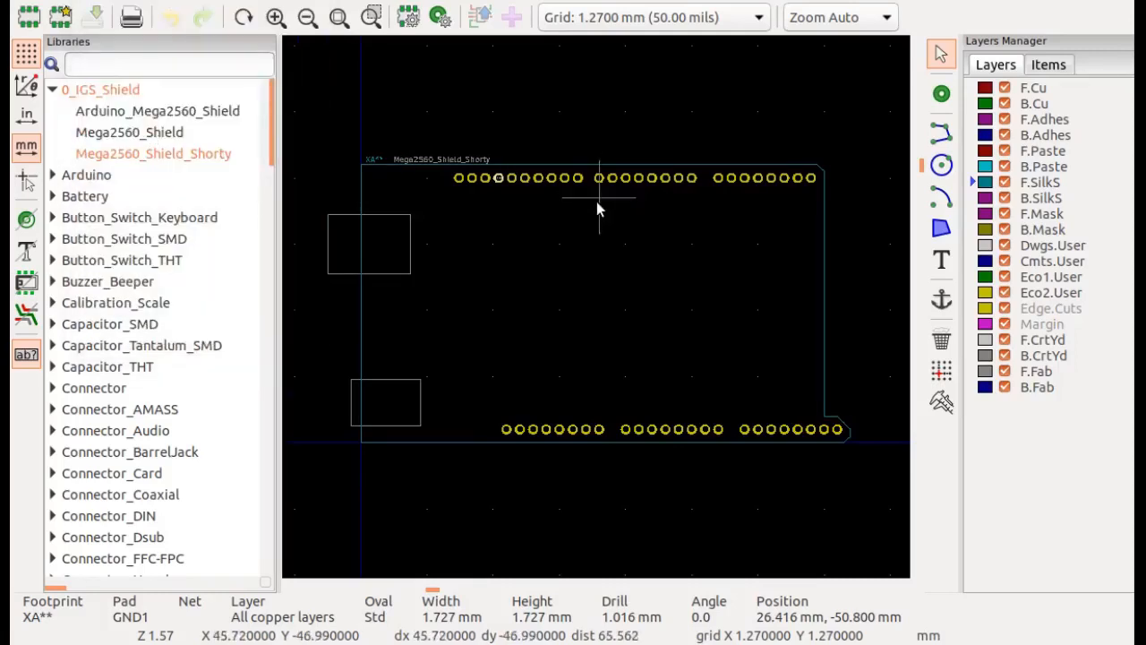
{"action": "left_click", "coordinate": [103, 2]}
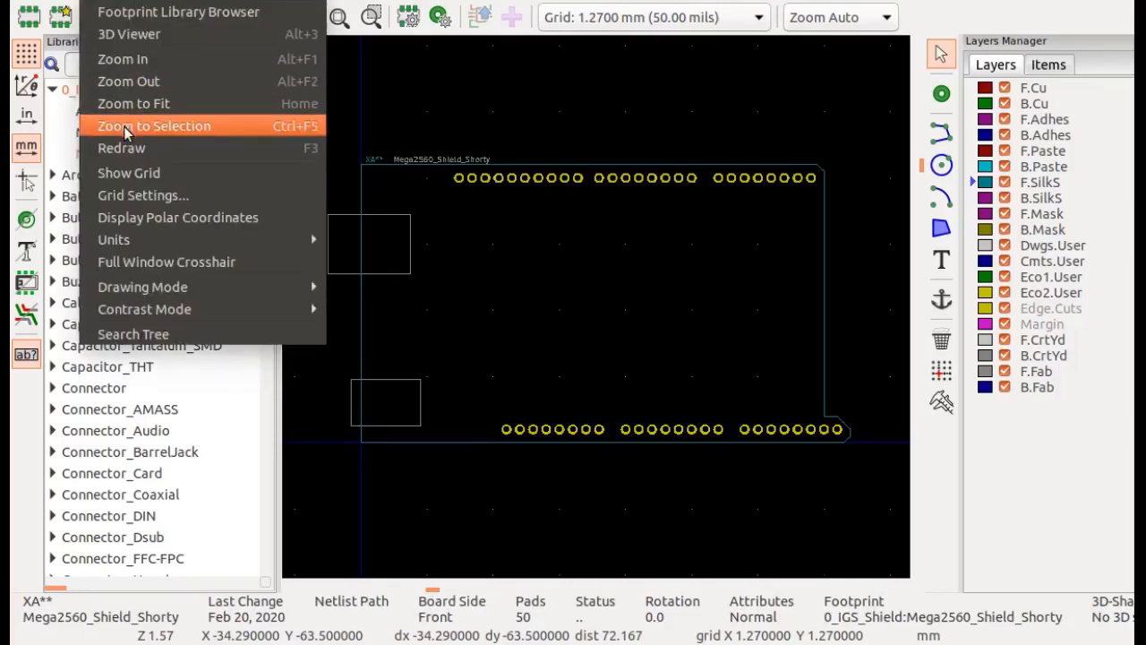
{"action": "left_click", "coordinate": [126, 128]}
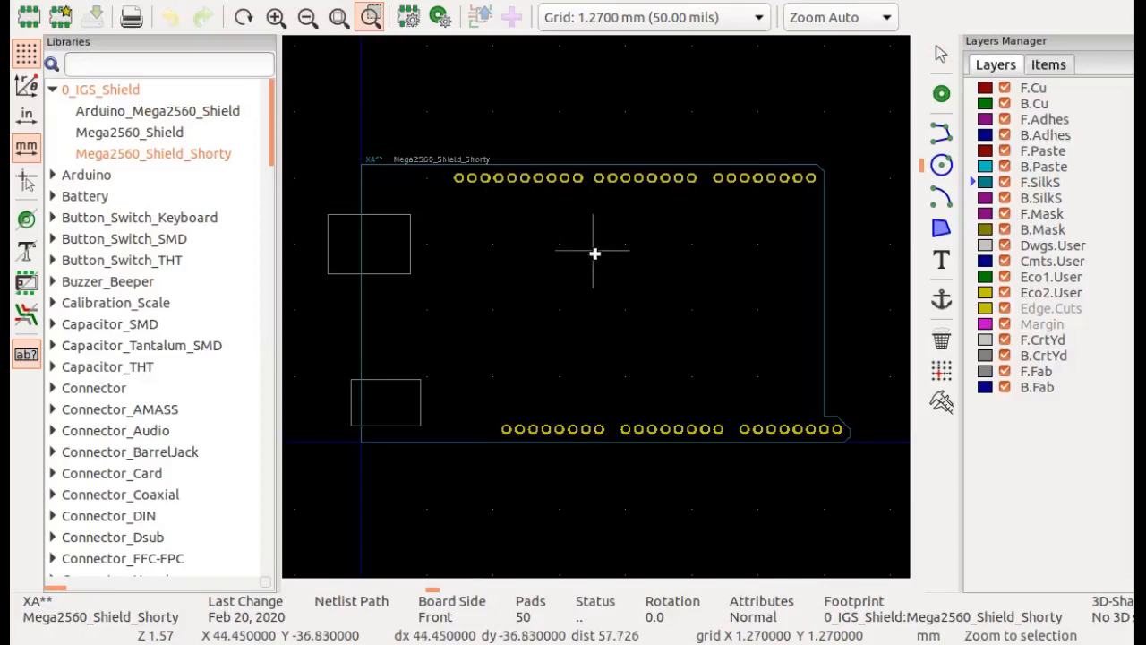
{"action": "left_click_drag", "start_coordinate": [589, 192], "coordinate": [701, 168]}
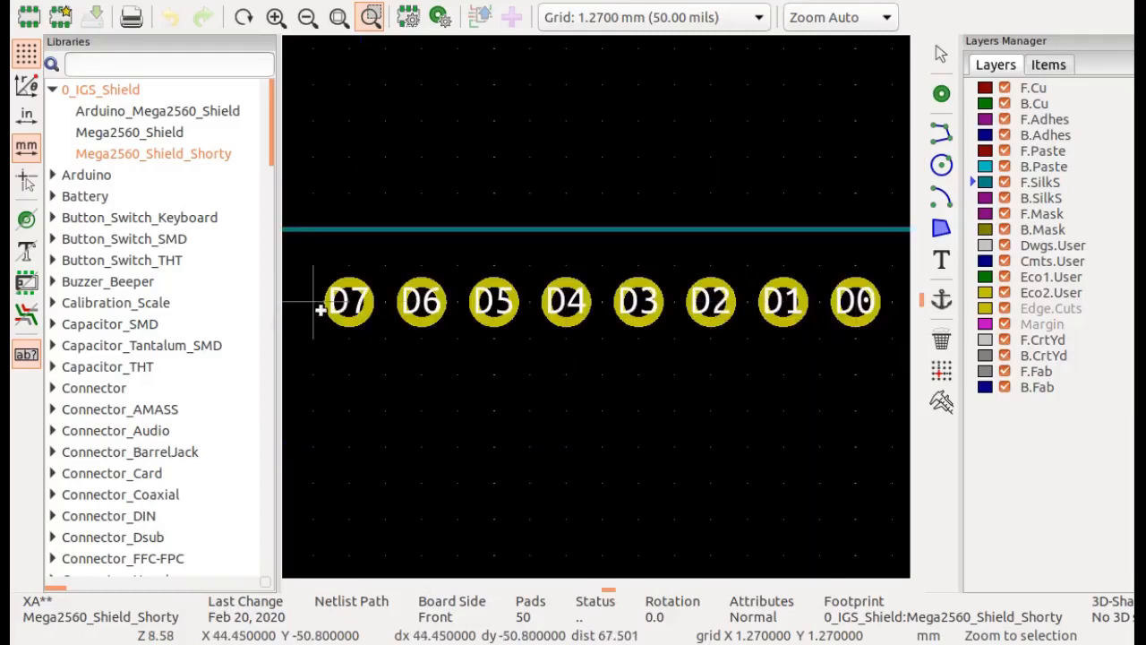
{"action": "key", "text": "Home"}
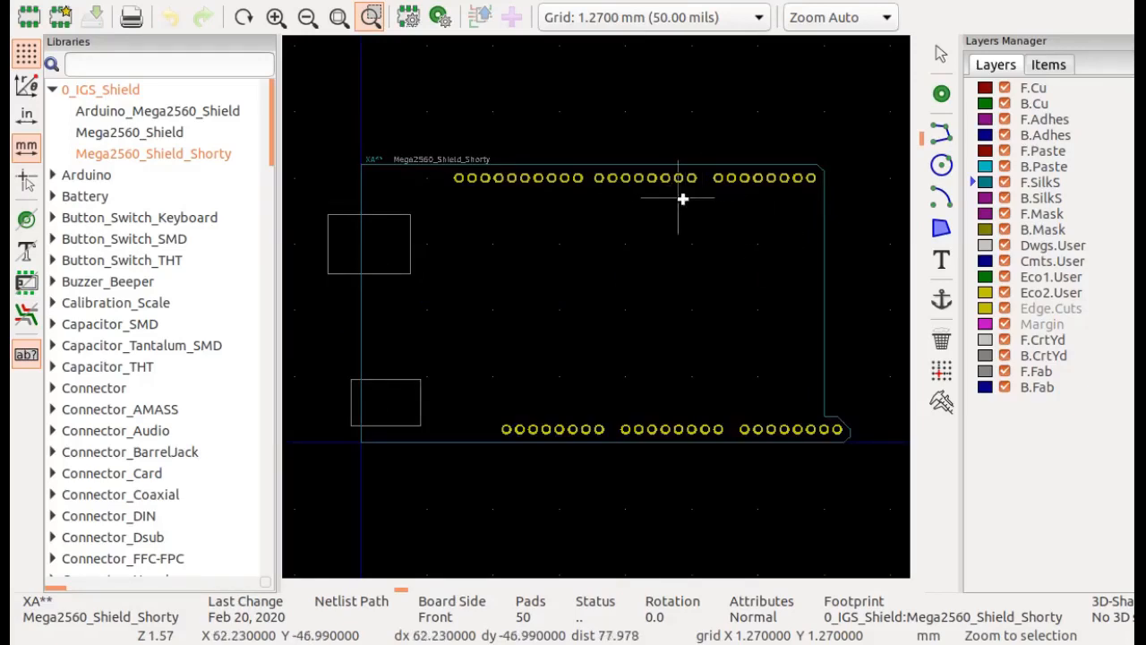
{"action": "left_click_drag", "start_coordinate": [705, 194], "coordinate": [826, 170]}
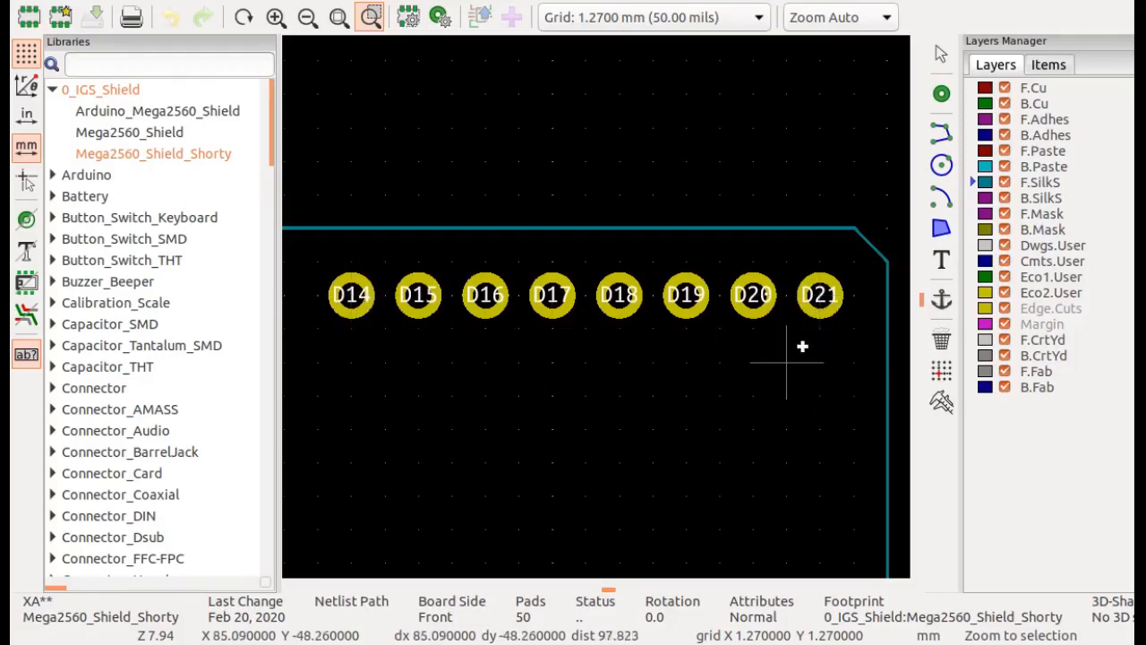
- Examine the pad names of the two analog headers, A8 to A15 and A0 to A7
{"action": "key", "text": "Home"}
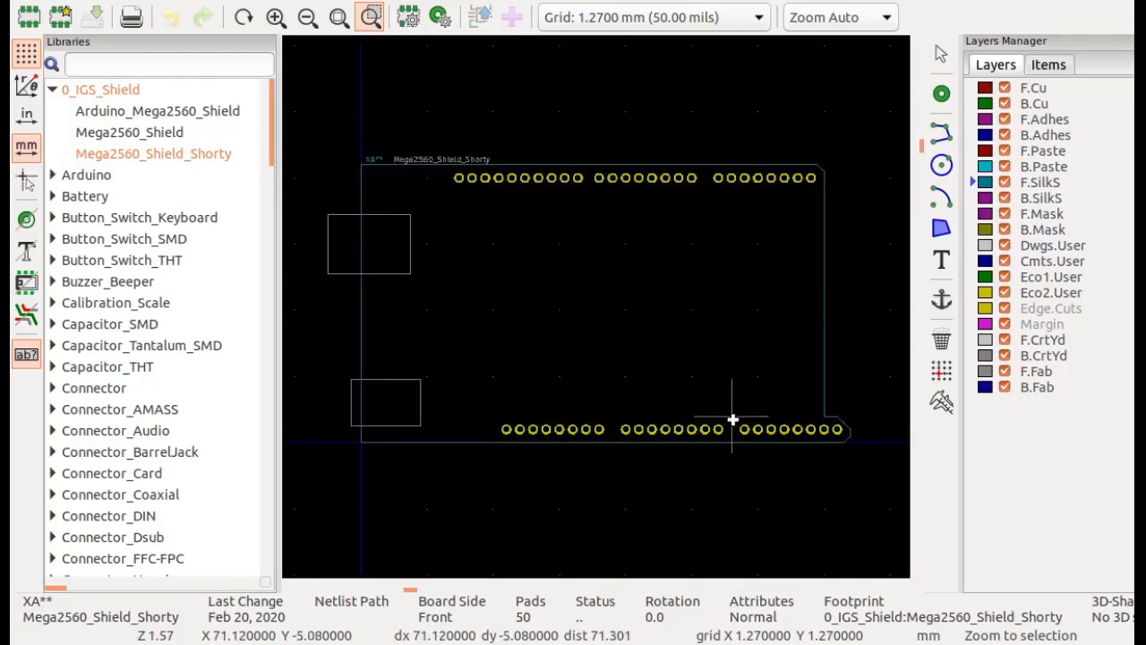
{"action": "left_click_drag", "start_coordinate": [730, 418], "coordinate": [824, 451]}
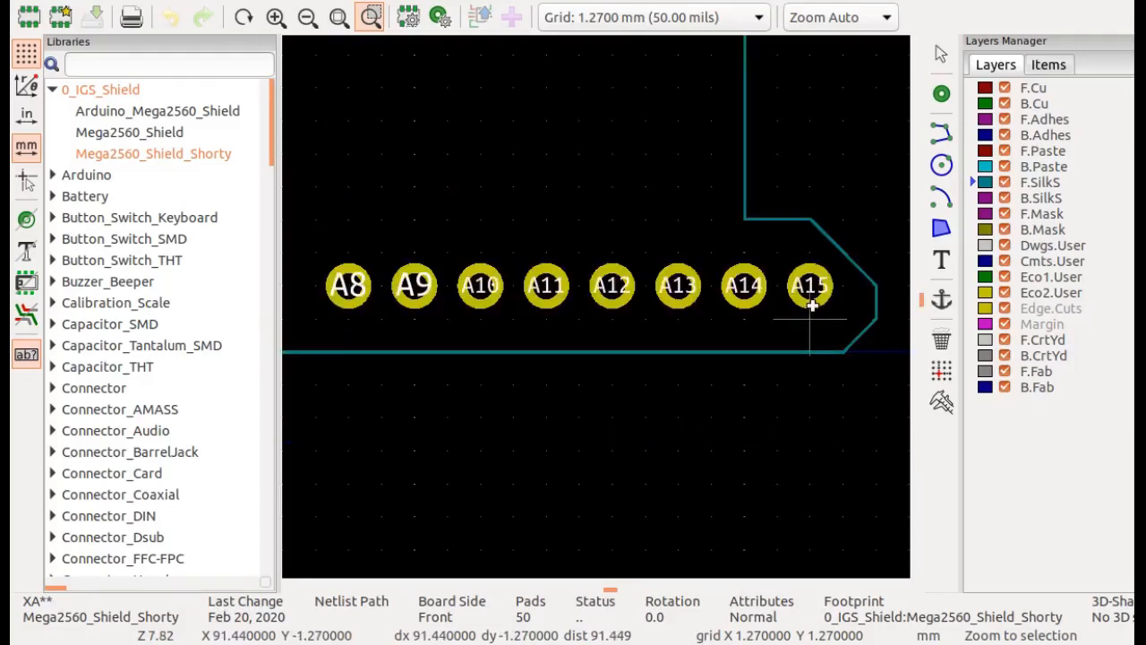
{"action": "key", "text": "Home"}
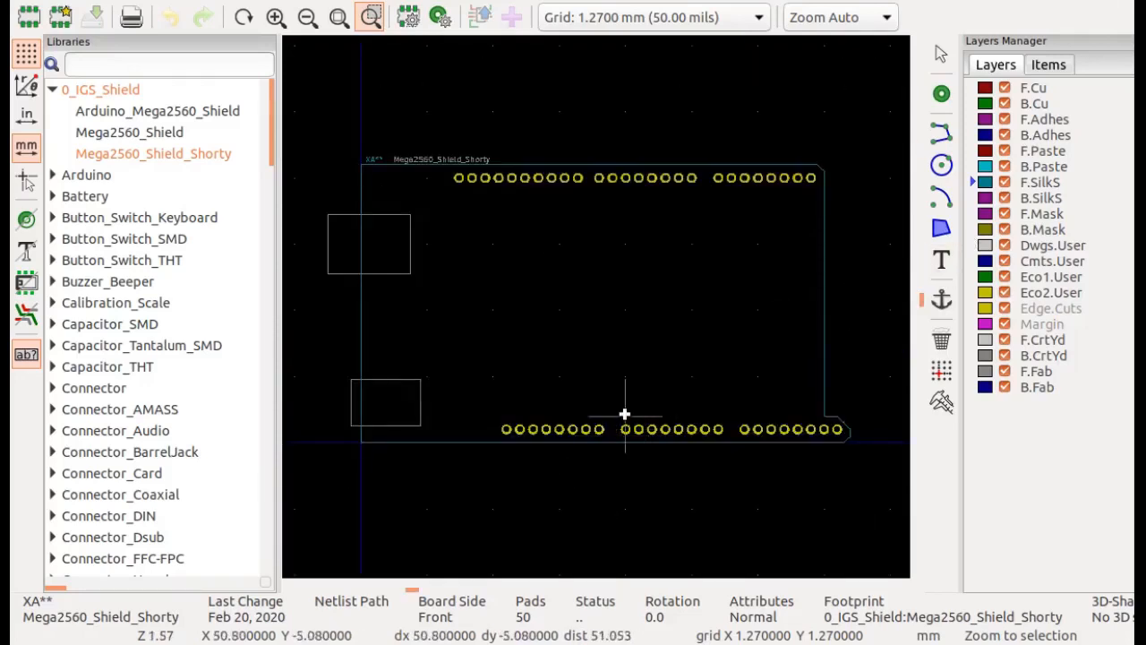
{"action": "left_click_drag", "start_coordinate": [616, 417], "coordinate": [728, 437]}
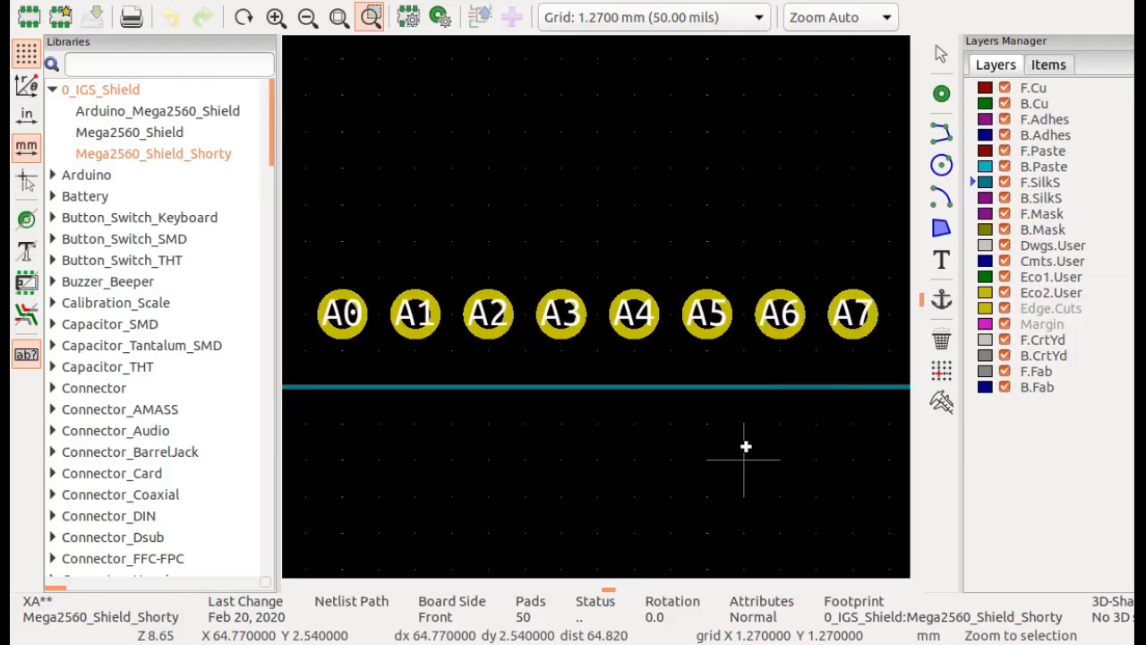
- Examine the power header up close, checking the properties of pads IORF and RST1
{"action": "key", "text": "Home"}
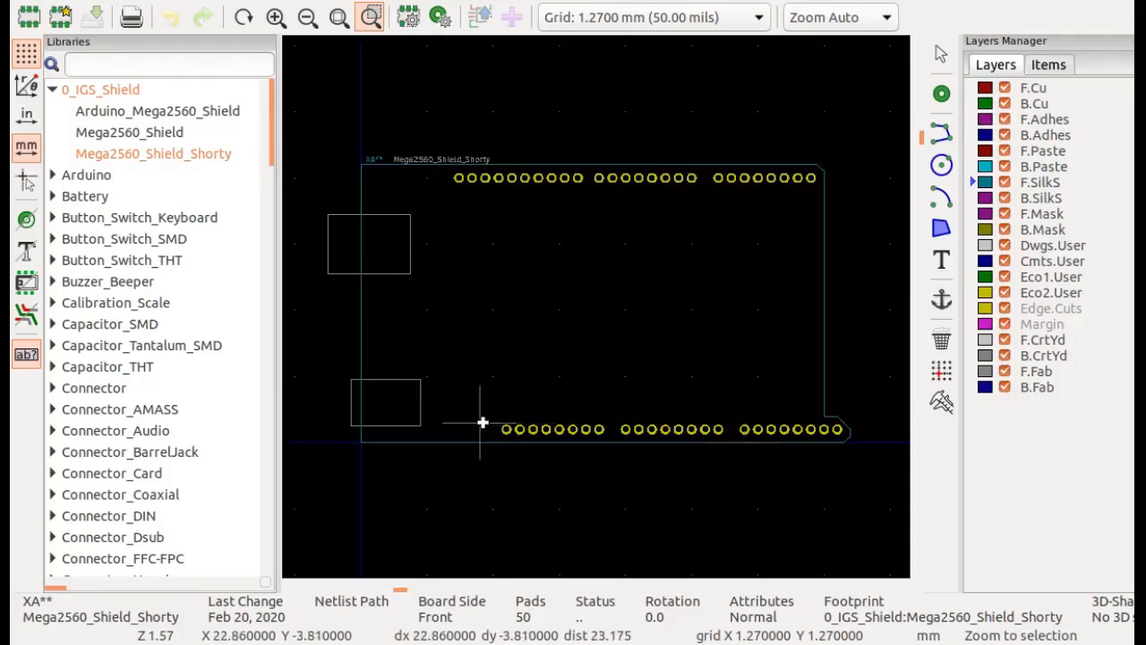
{"action": "left_click_drag", "start_coordinate": [493, 420], "coordinate": [607, 448]}
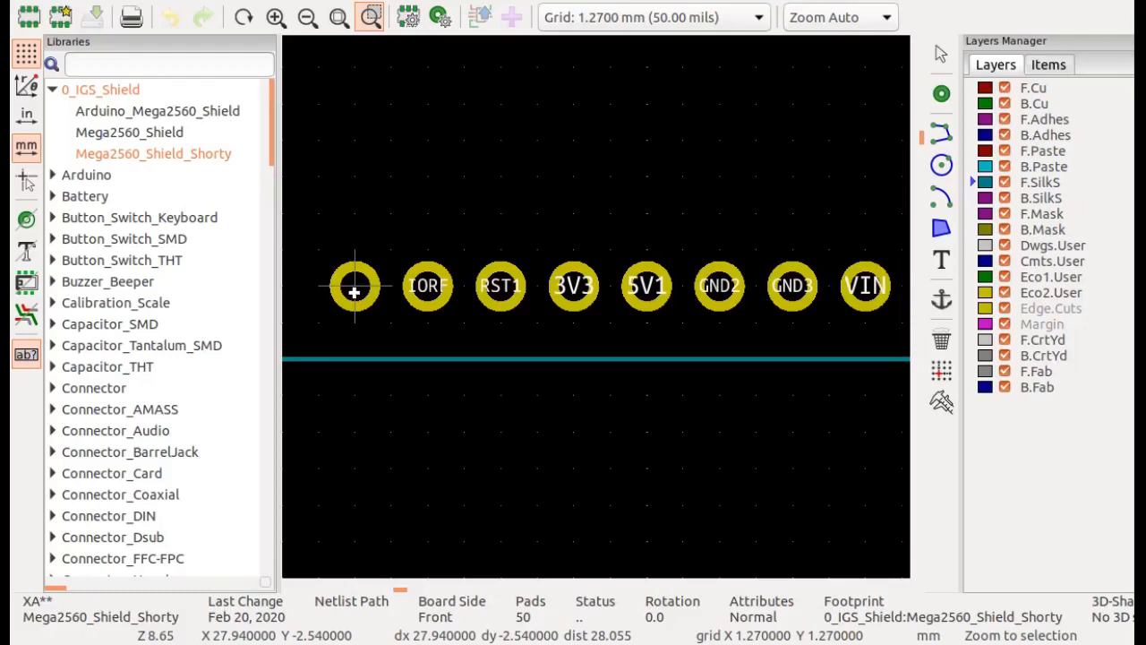
{"action": "left_click", "coordinate": [437, 309]}
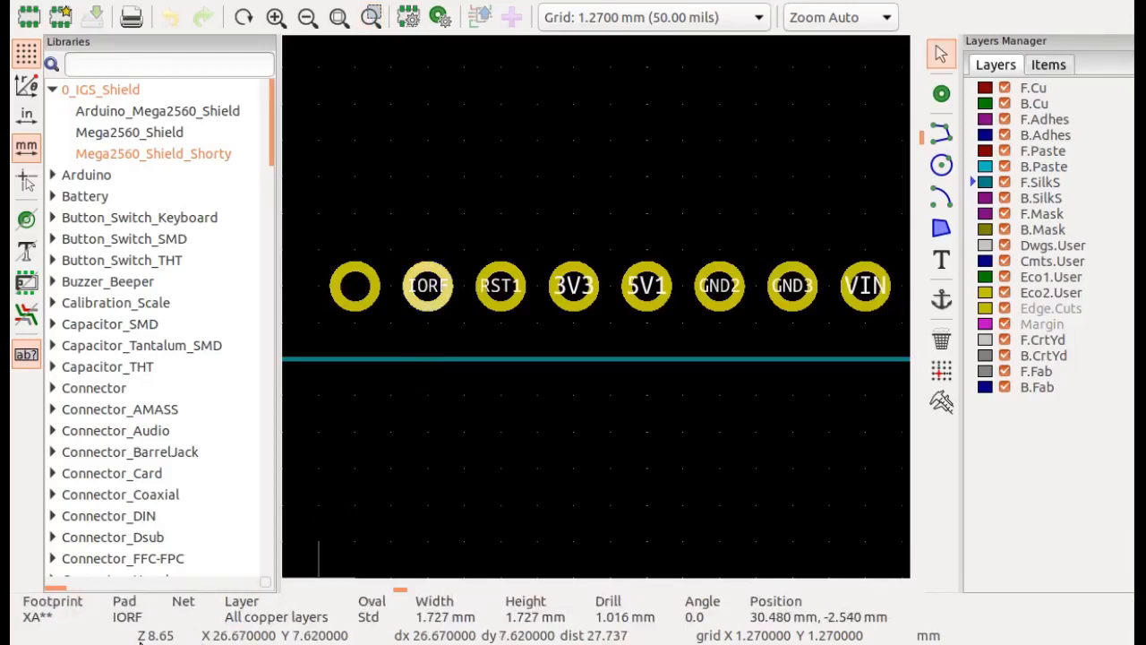
{"action": "left_click", "coordinate": [503, 309]}
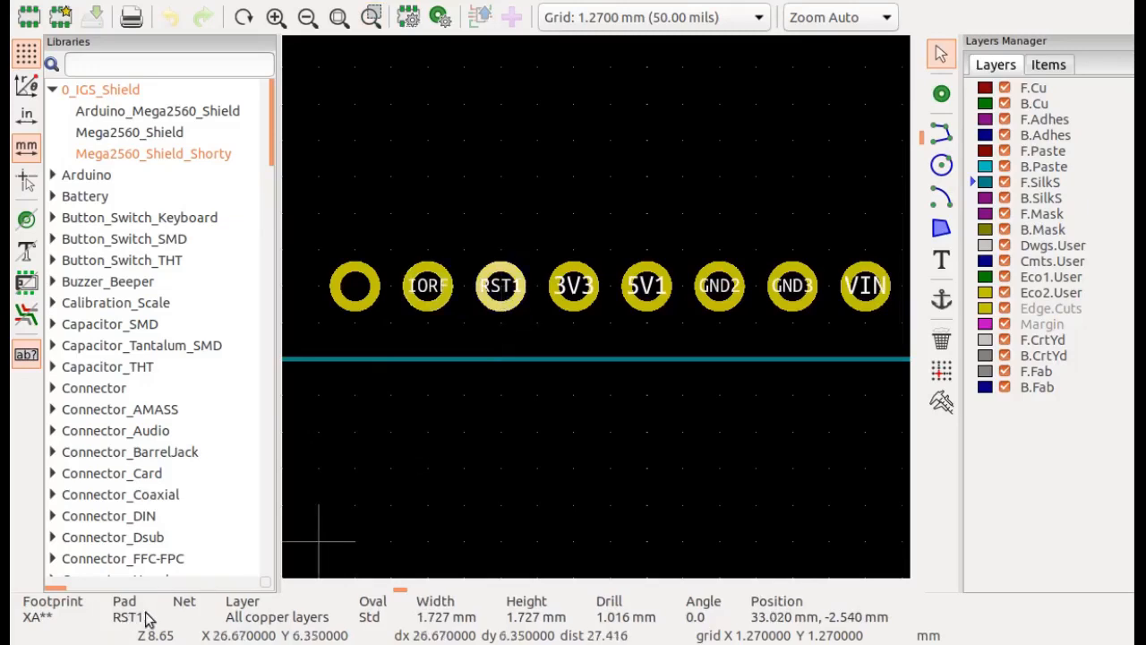
- Check the properties of the power header pads 3V3, 5V1 and VIN
{"action": "left_click", "coordinate": [564, 309]}
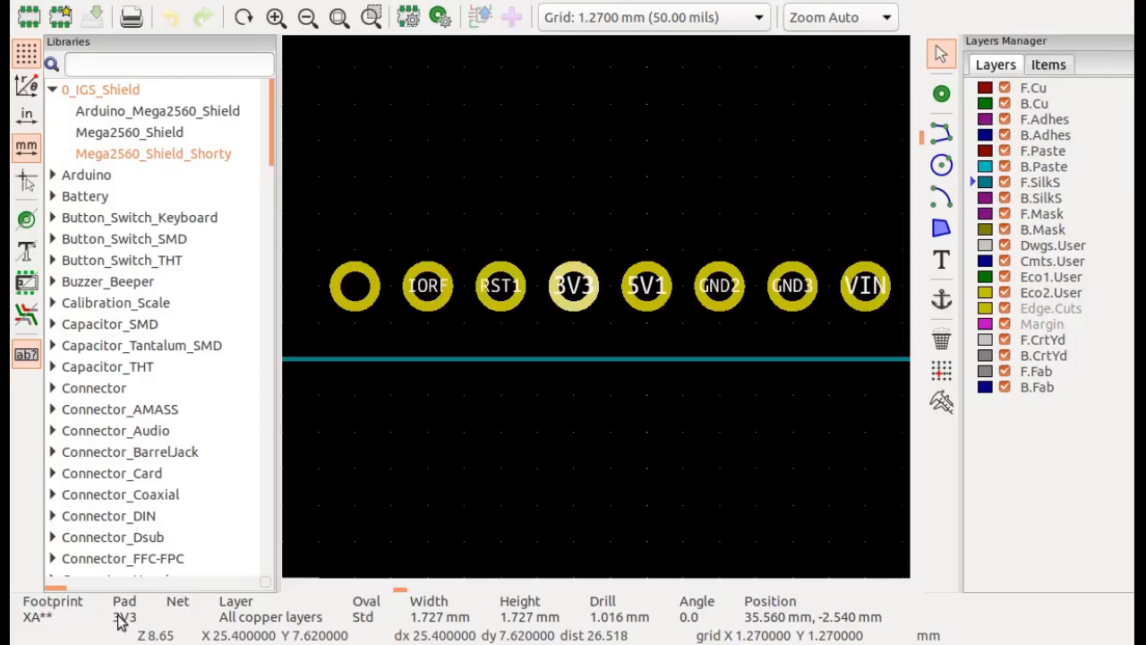
{"action": "left_click", "coordinate": [643, 309]}
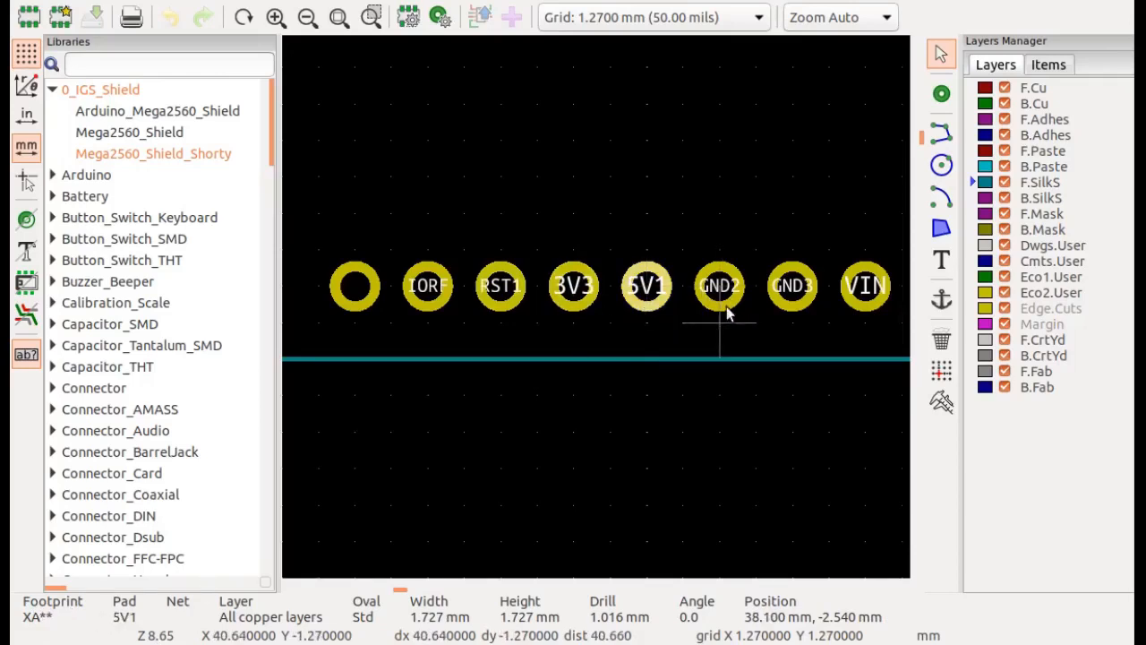
{"action": "left_click", "coordinate": [860, 311]}
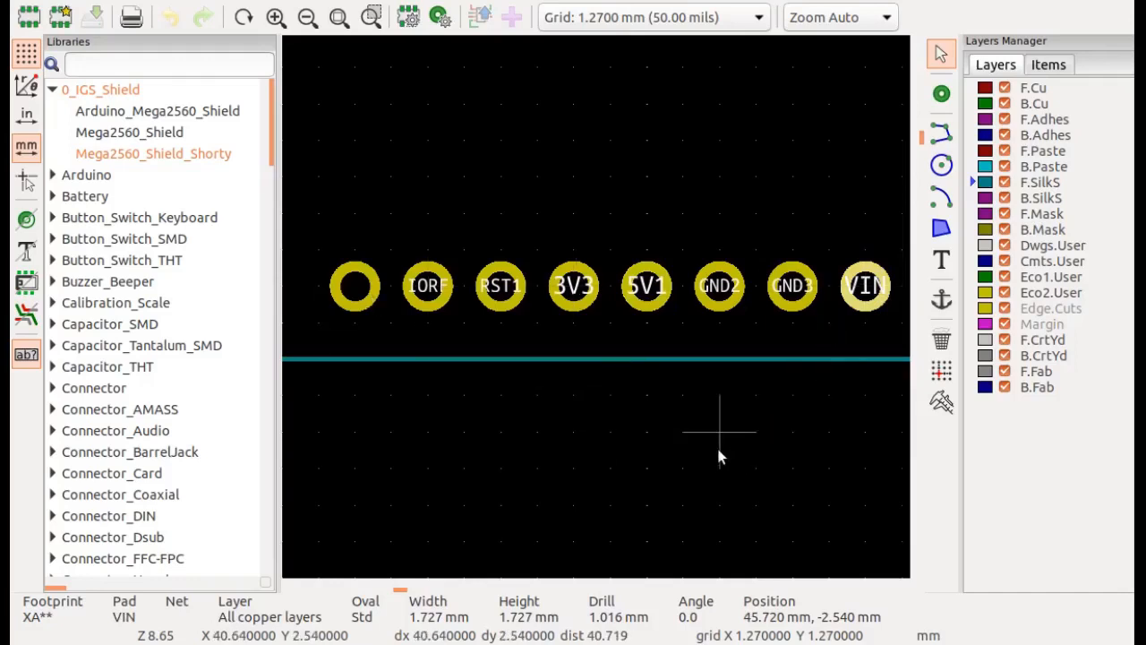
{"action": "key", "text": "Home"}
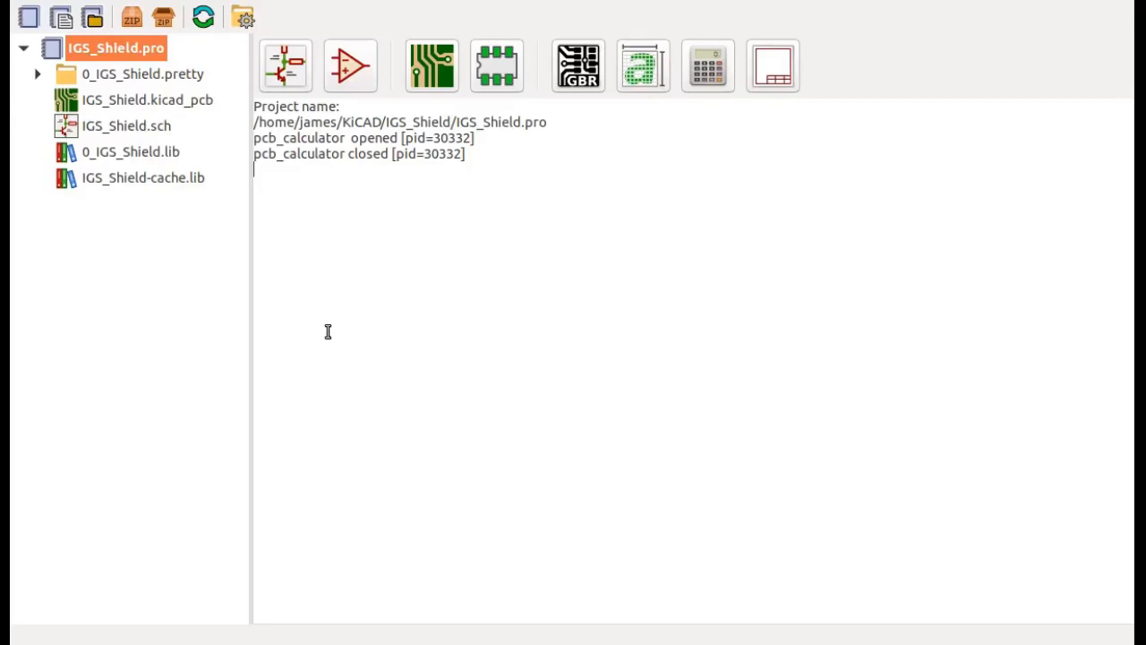
- Open the symbol editor and start a new symbol named Mega2560 in the 0_IGS_Shield library
{"action": "left_click", "coordinate": [354, 77]}
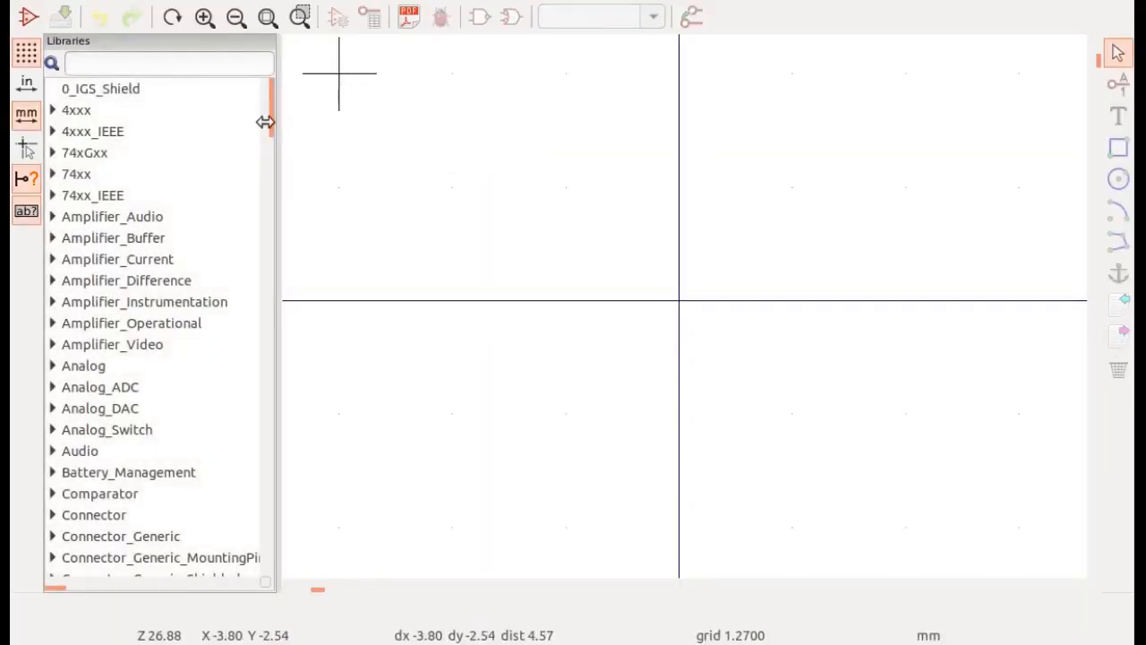
{"action": "right_click", "coordinate": [125, 90]}
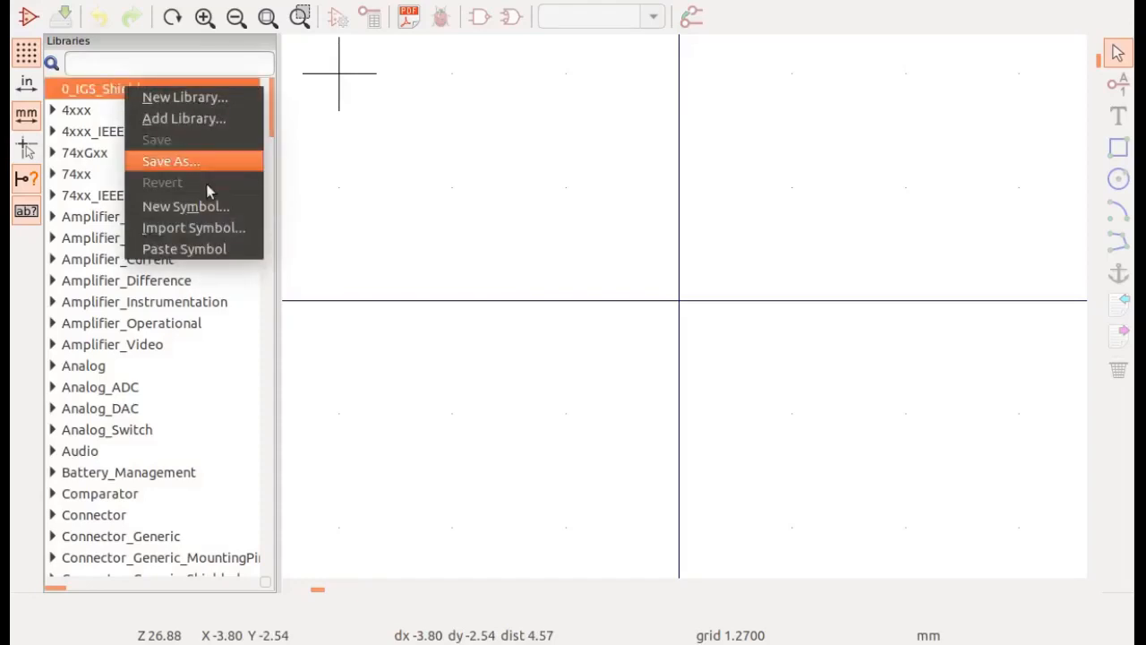
{"action": "left_click", "coordinate": [201, 206]}
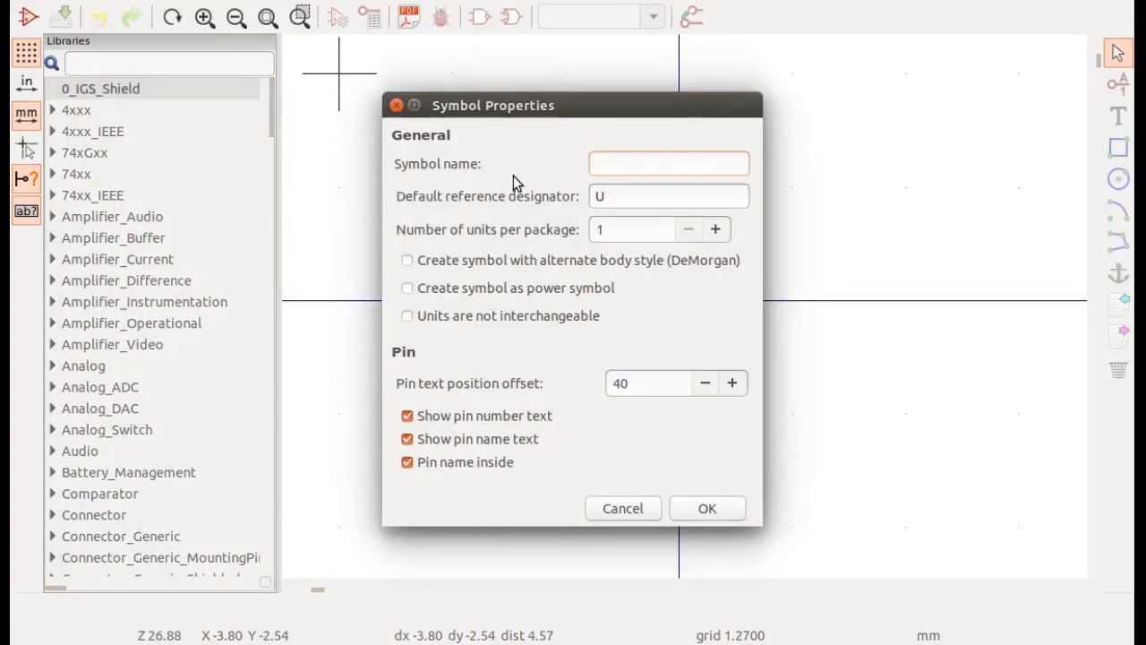
{"action": "type", "text": "Mega2560"}
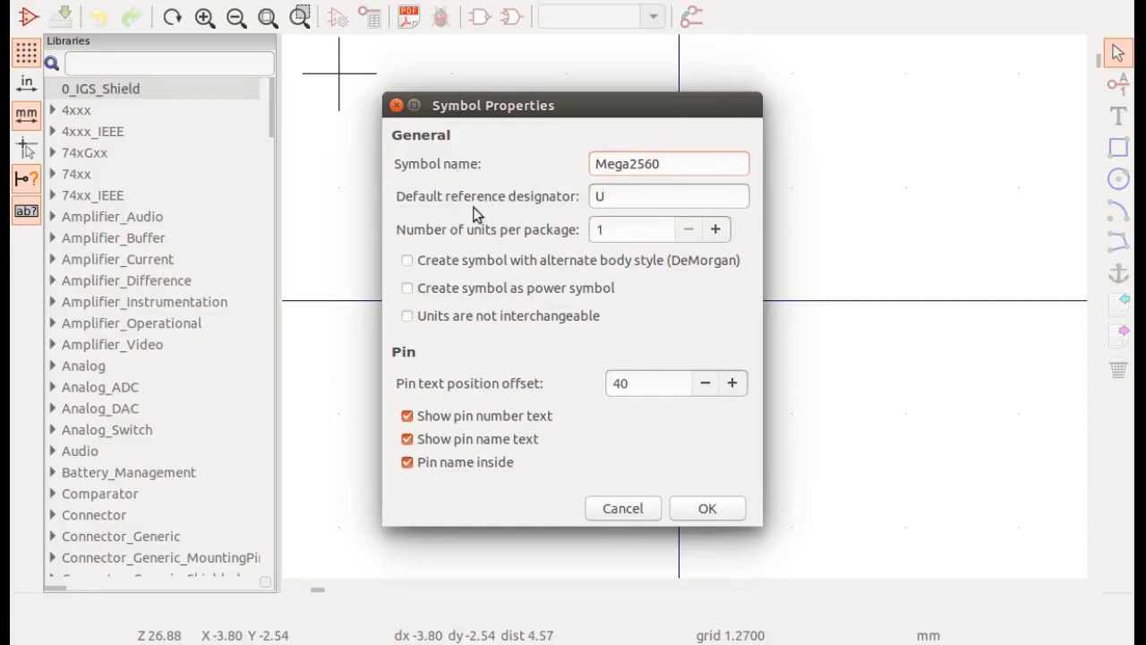
- Create the symbol with default reference designator BD and 6 units per package that are not interchangeable
{"action": "left_click", "coordinate": [616, 196]}
{"action": "key", "text": "BackSpace"}
{"action": "type", "text": "BD"}
{"action": "key", "text": "BackSpace"}
{"action": "type", "text": "6"}
{"action": "left_click", "coordinate": [411, 321]}
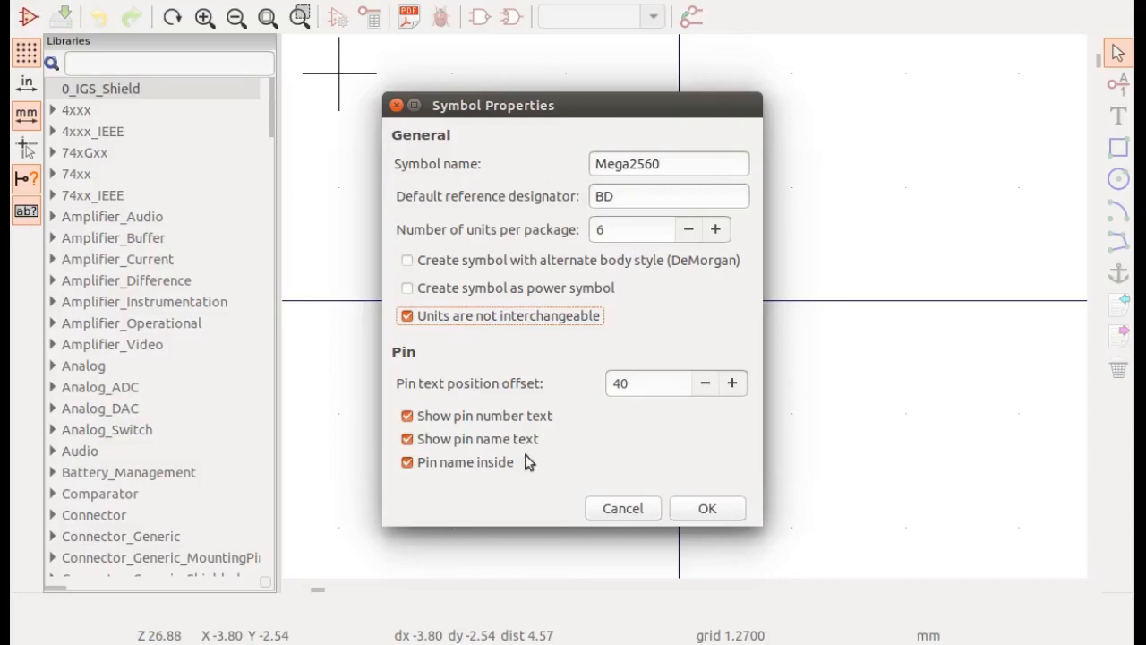
{"action": "left_click", "coordinate": [711, 509]}
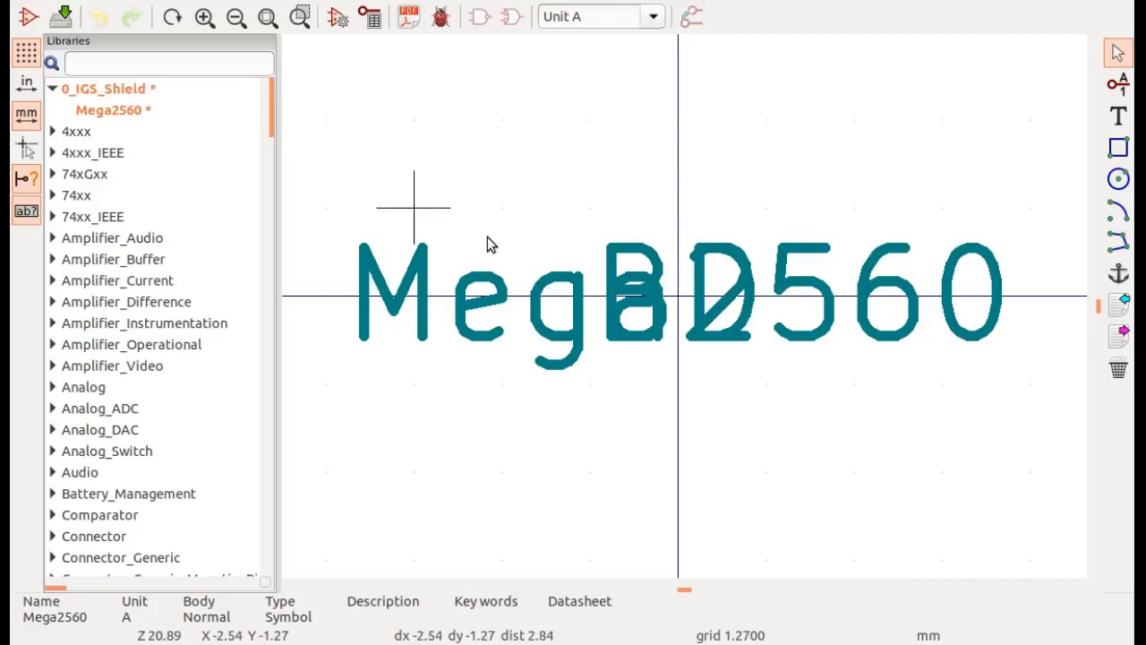
- Move the Mega2560 value text off the origin to a spot above and to the right of it
{"action": "scroll", "coordinate": [791, 294], "scroll_direction": "down", "scroll_amount": 2}
{"action": "scroll", "coordinate": [685, 313], "scroll_direction": "down", "scroll_amount": 1}
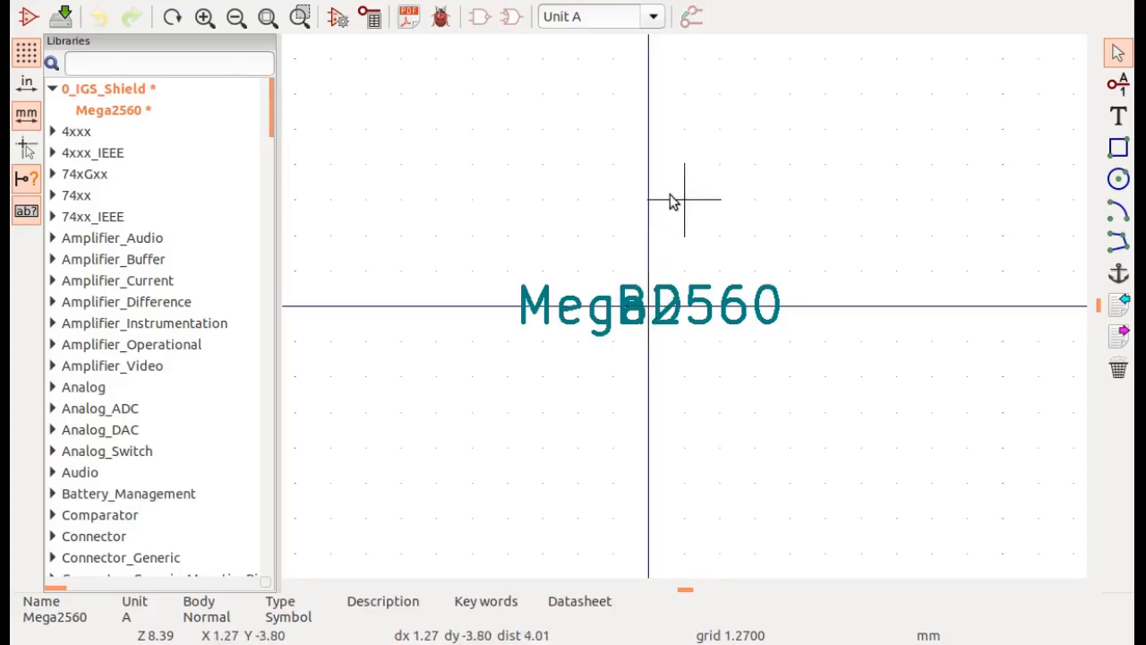
{"action": "left_click", "coordinate": [649, 311]}
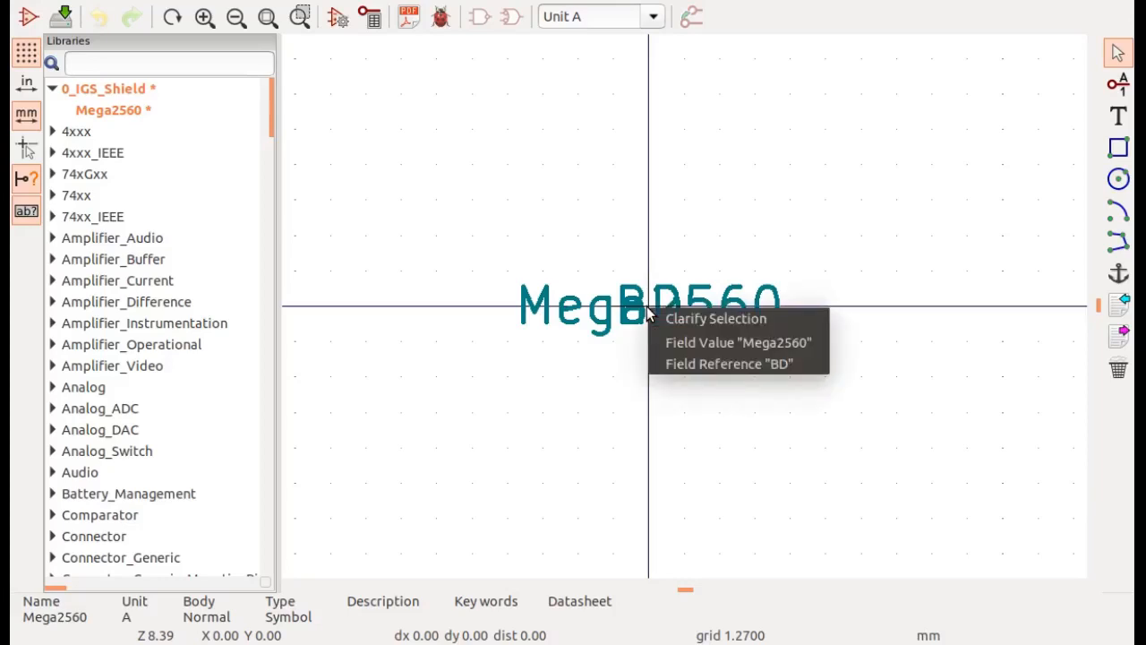
{"action": "left_click", "coordinate": [717, 345]}
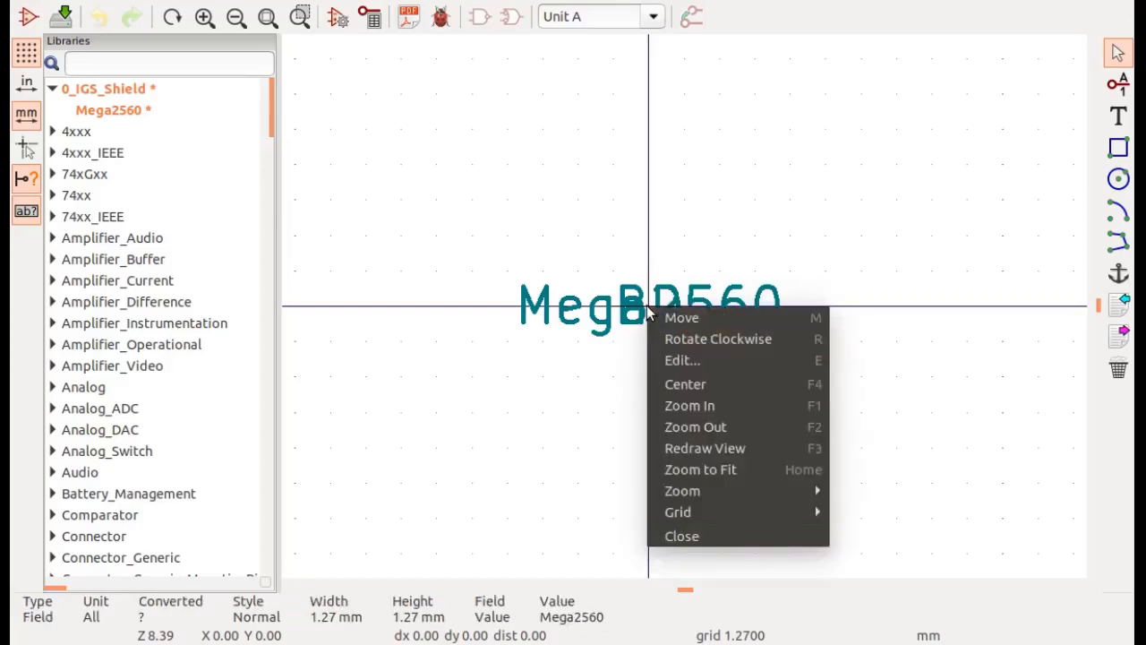
{"action": "left_click", "coordinate": [693, 318]}
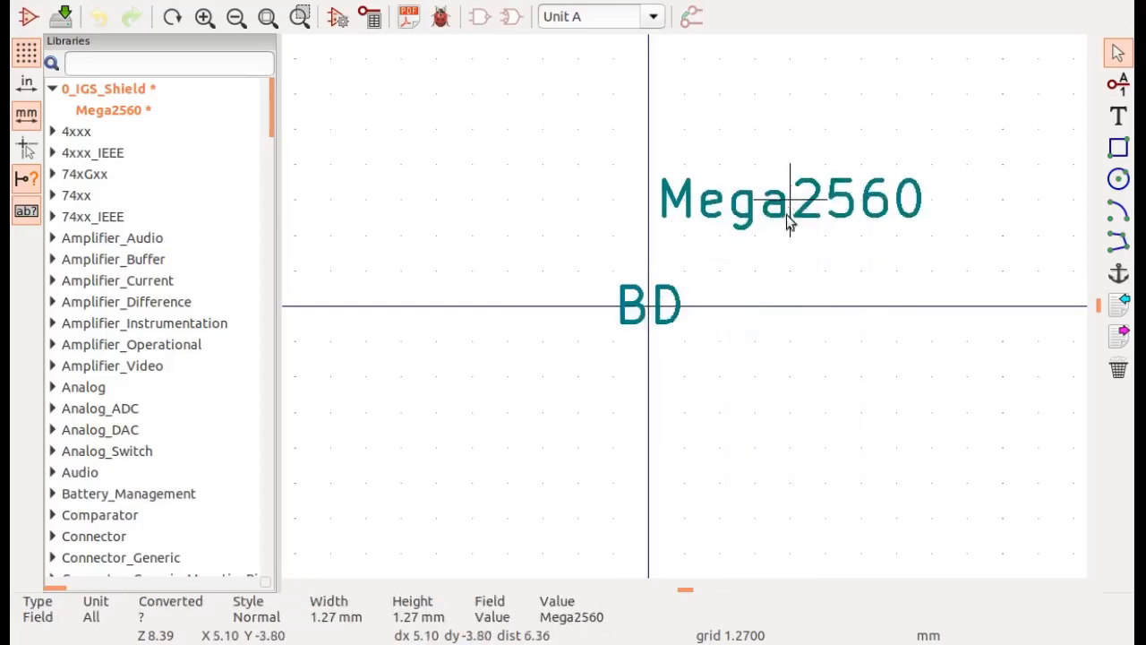
{"action": "left_click", "coordinate": [809, 235]}
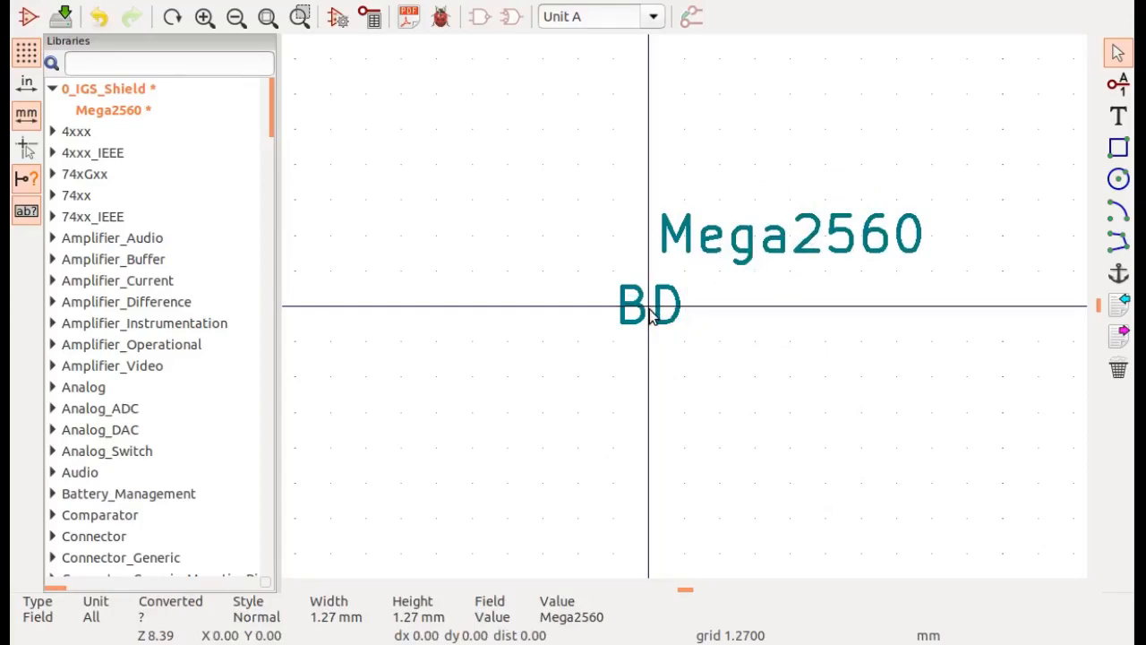
- Move the BD reference text off the origin to just above the start of the Mega2560 value text
{"action": "right_click", "coordinate": [651, 315]}
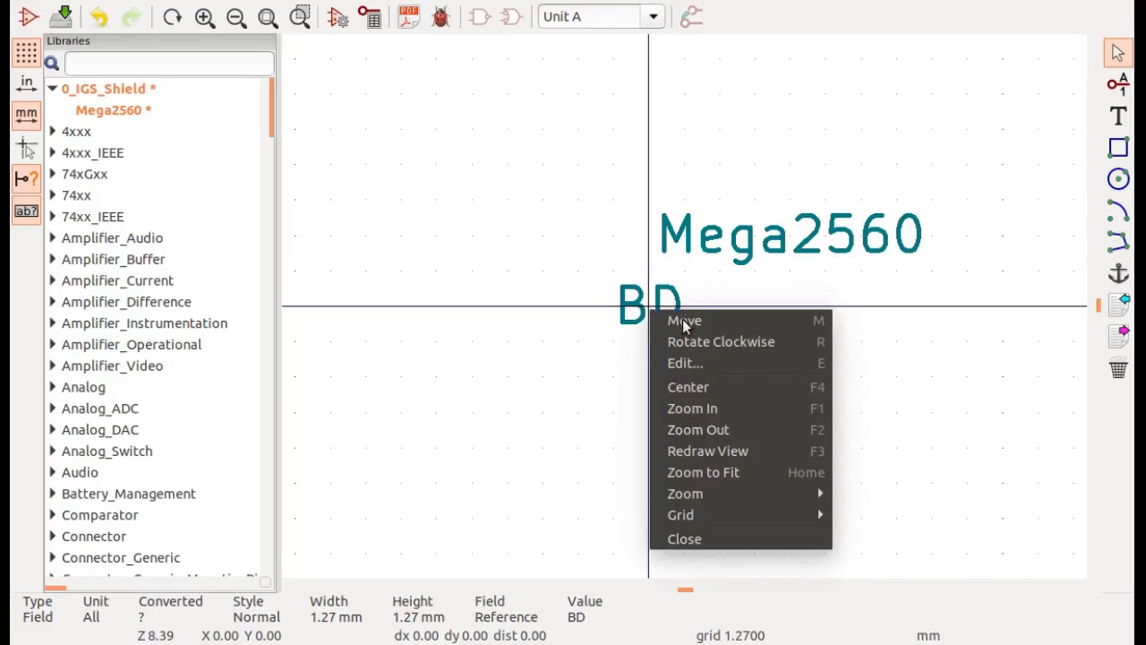
{"action": "left_click", "coordinate": [683, 321]}
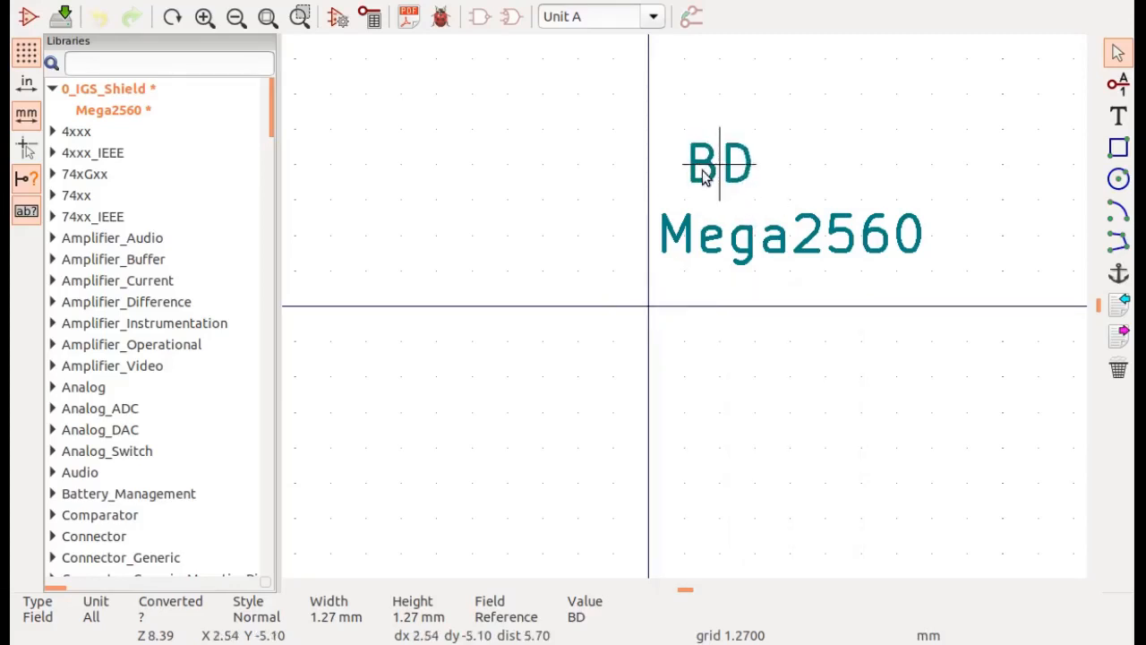
{"action": "left_click", "coordinate": [697, 173]}
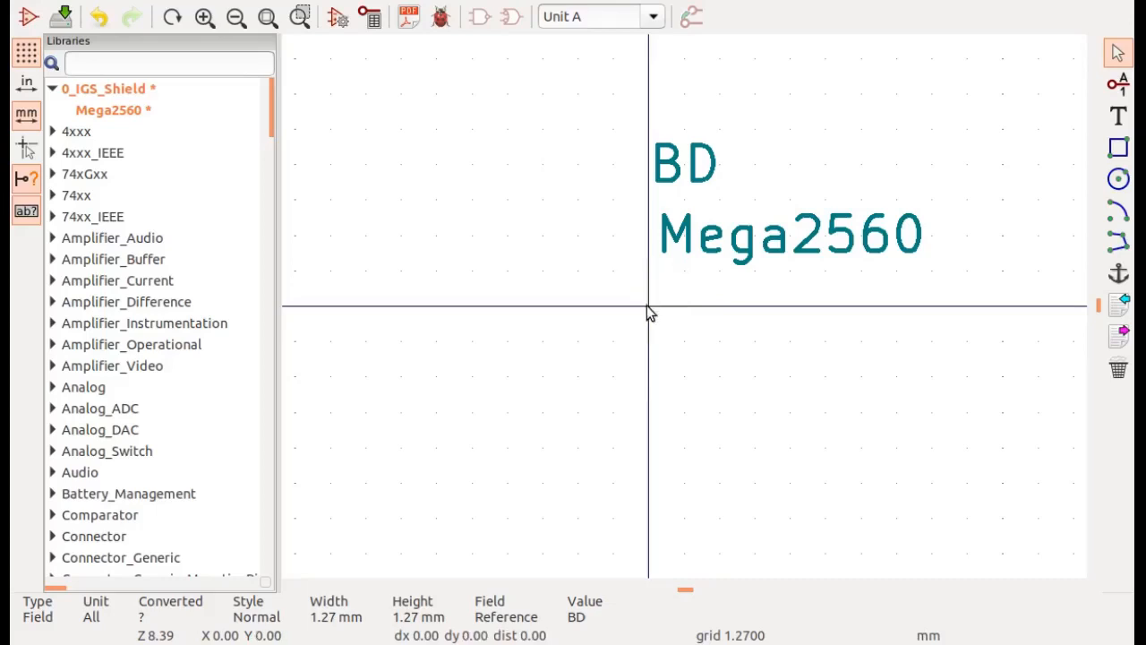
- Edit the symbol's footprint field and assign it the Mega2560_Shield_Shorty footprint from the 0_IGS_Shield library
{"action": "left_click", "coordinate": [648, 306]}
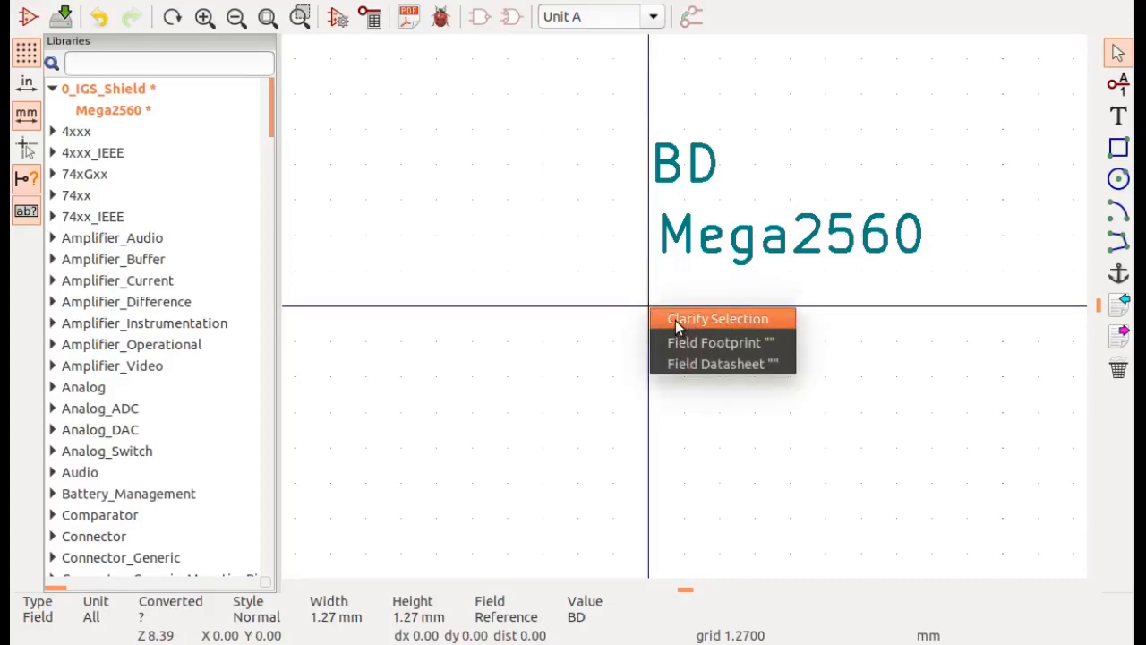
{"action": "left_click", "coordinate": [716, 344]}
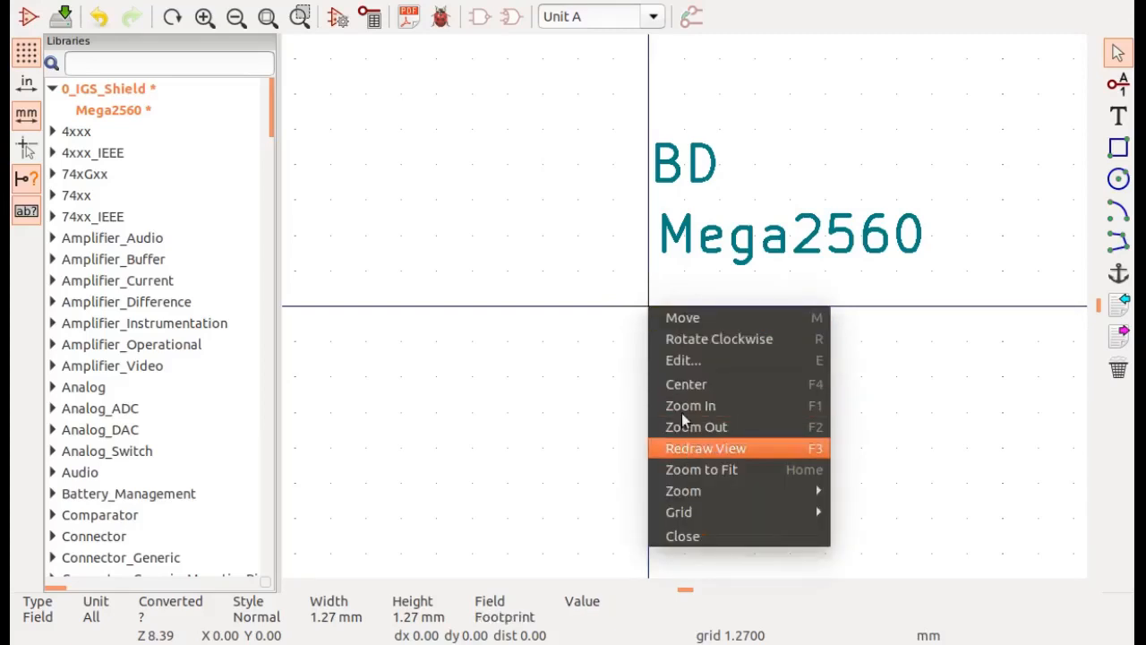
{"action": "left_click", "coordinate": [685, 363]}
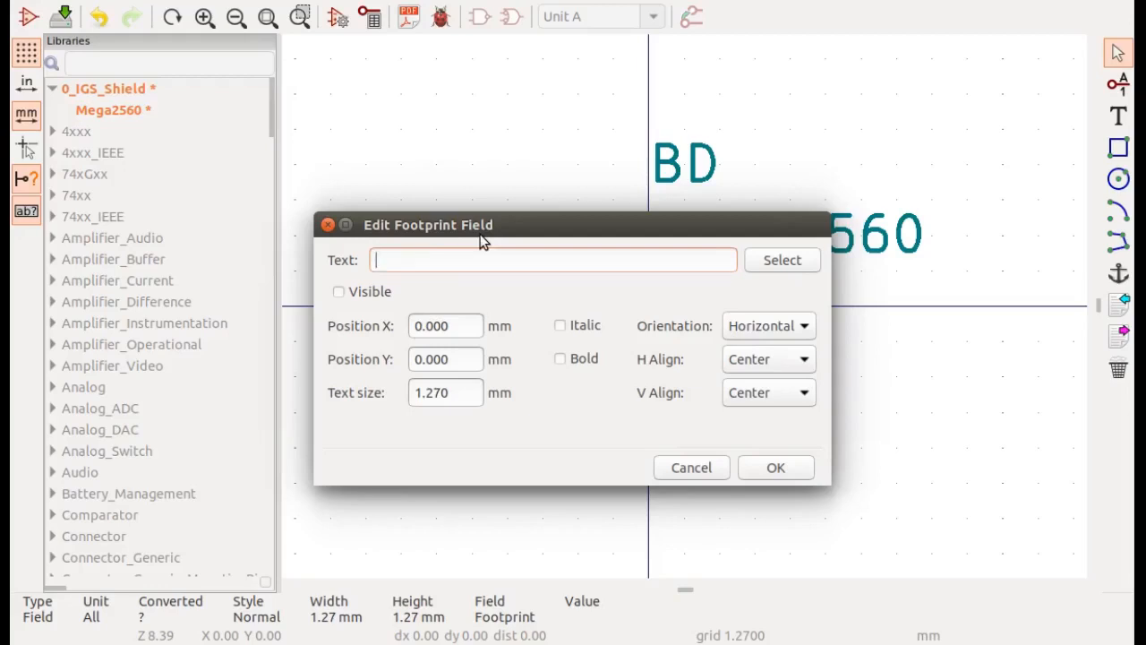
{"action": "left_click", "coordinate": [783, 260]}
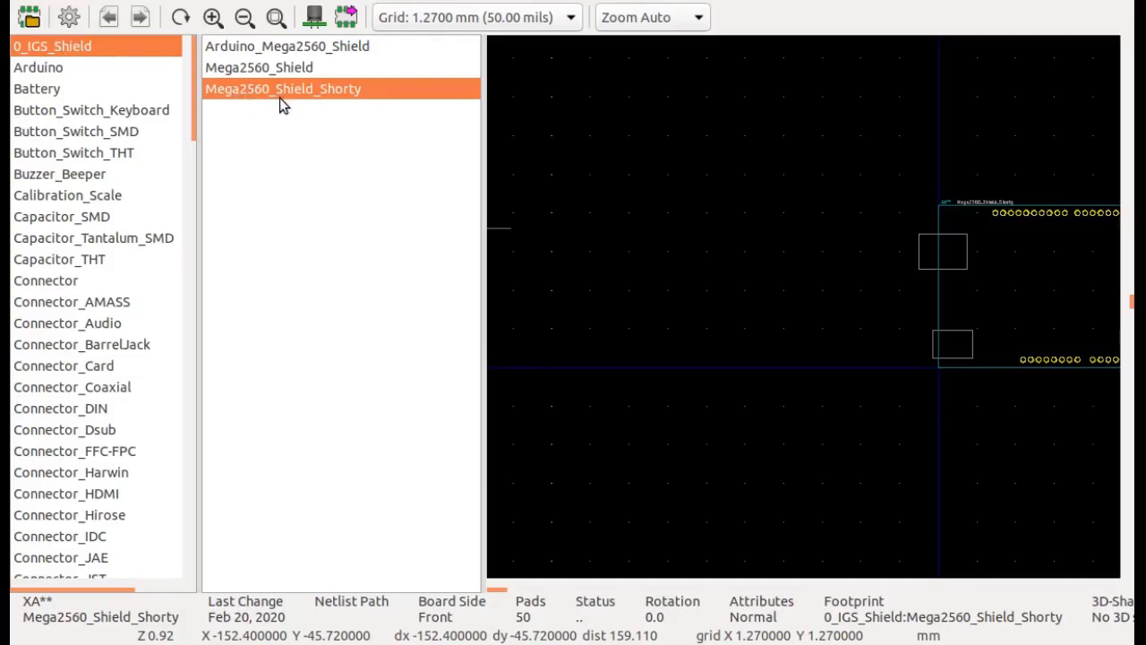
{"action": "double_click", "coordinate": [343, 90]}
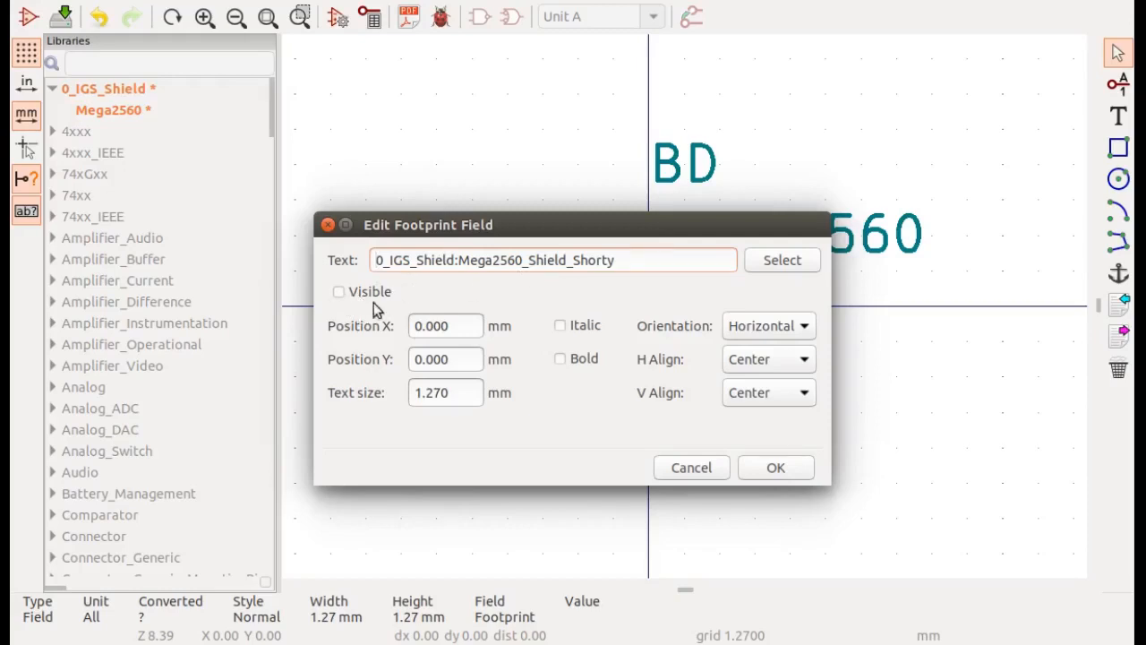
- Keep the footprint field hidden and move its text just below the horizontal axis, right of the origin
{"action": "left_click", "coordinate": [339, 294]}
{"action": "left_click", "coordinate": [337, 293]}
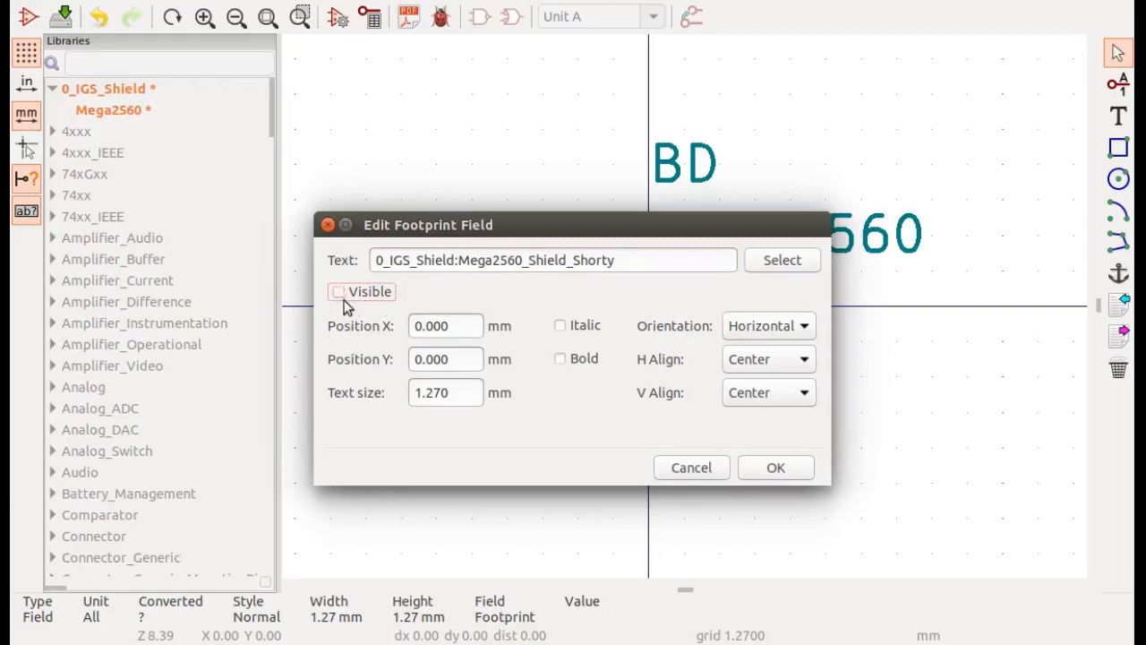
{"action": "left_click", "coordinate": [395, 296]}
{"action": "left_click", "coordinate": [778, 469]}
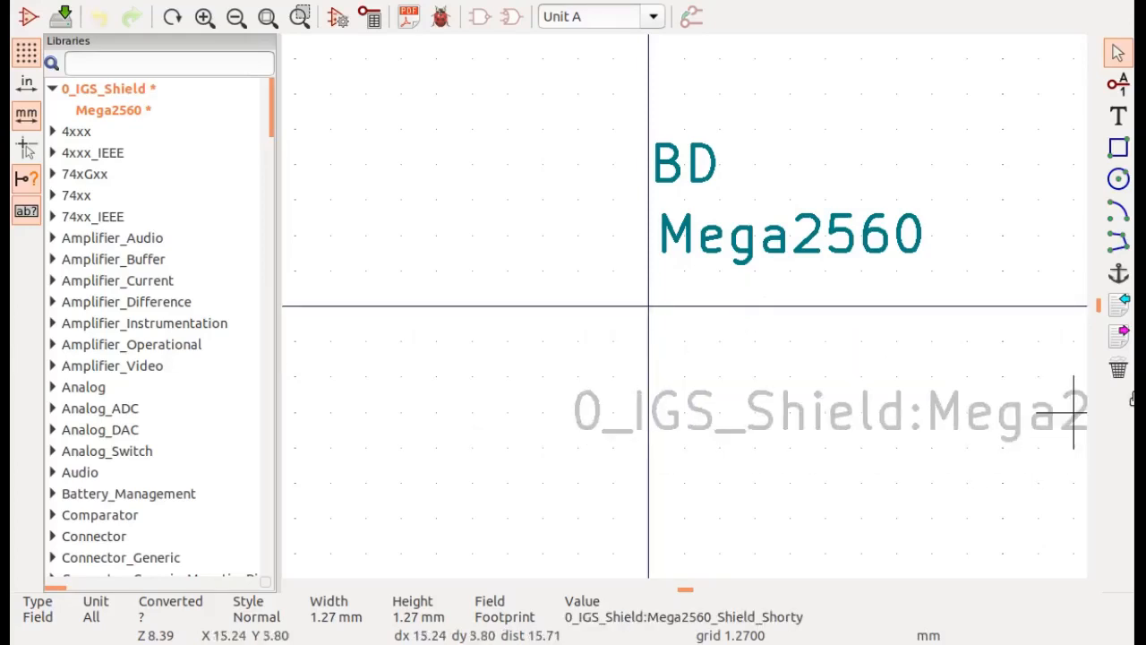
{"action": "scroll", "coordinate": [1003, 349], "scroll_direction": "down", "scroll_amount": 3}
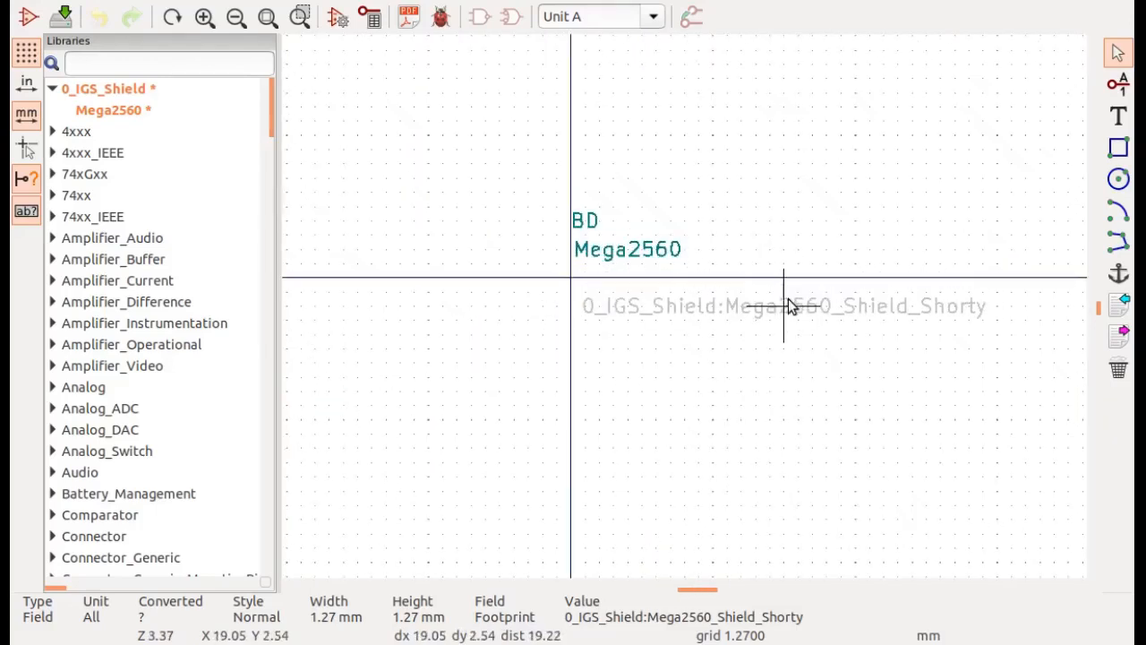
{"action": "left_click", "coordinate": [788, 304]}
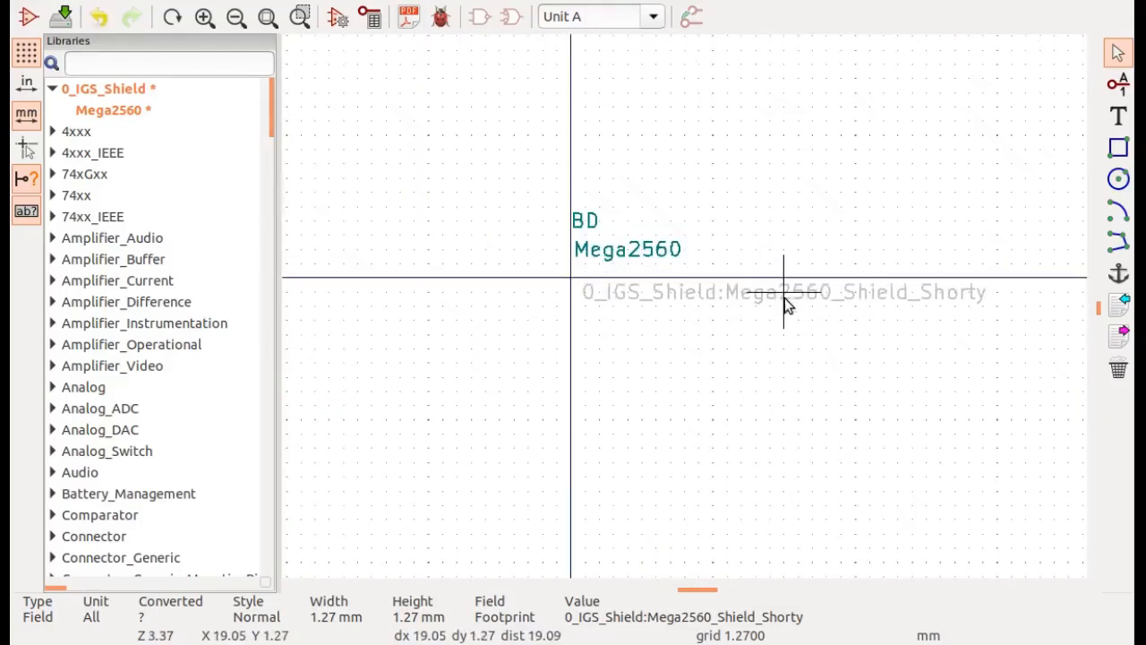
- Set the datasheet field's text to Datasheet and move it below the footprint text
{"action": "right_click", "coordinate": [568, 283]}
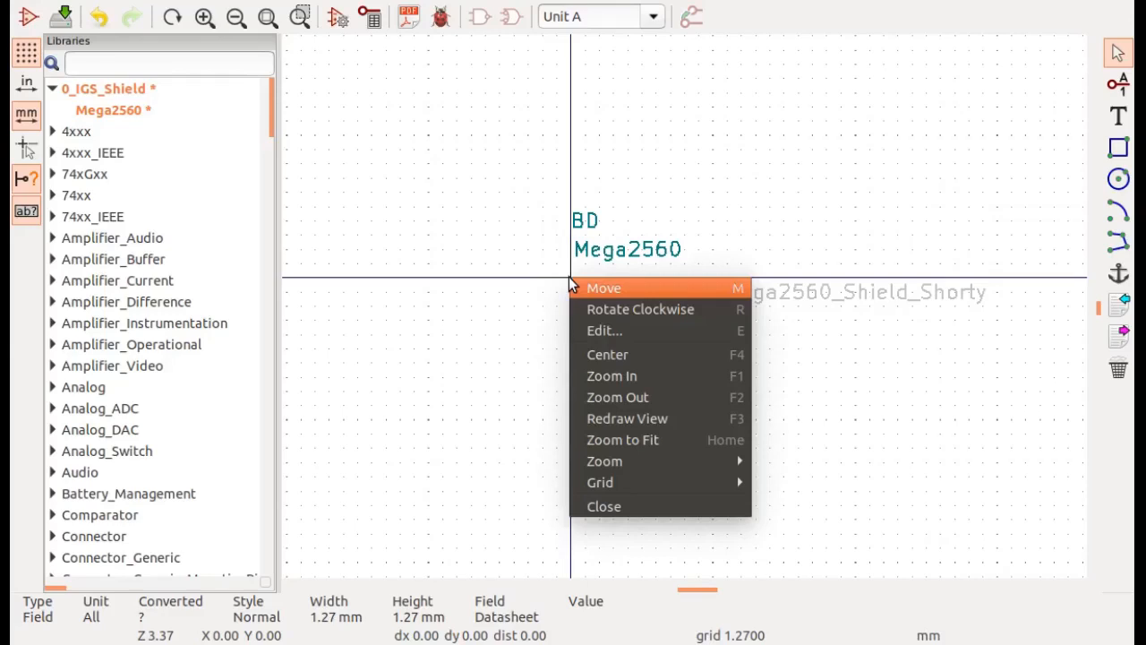
{"action": "left_click", "coordinate": [596, 330]}
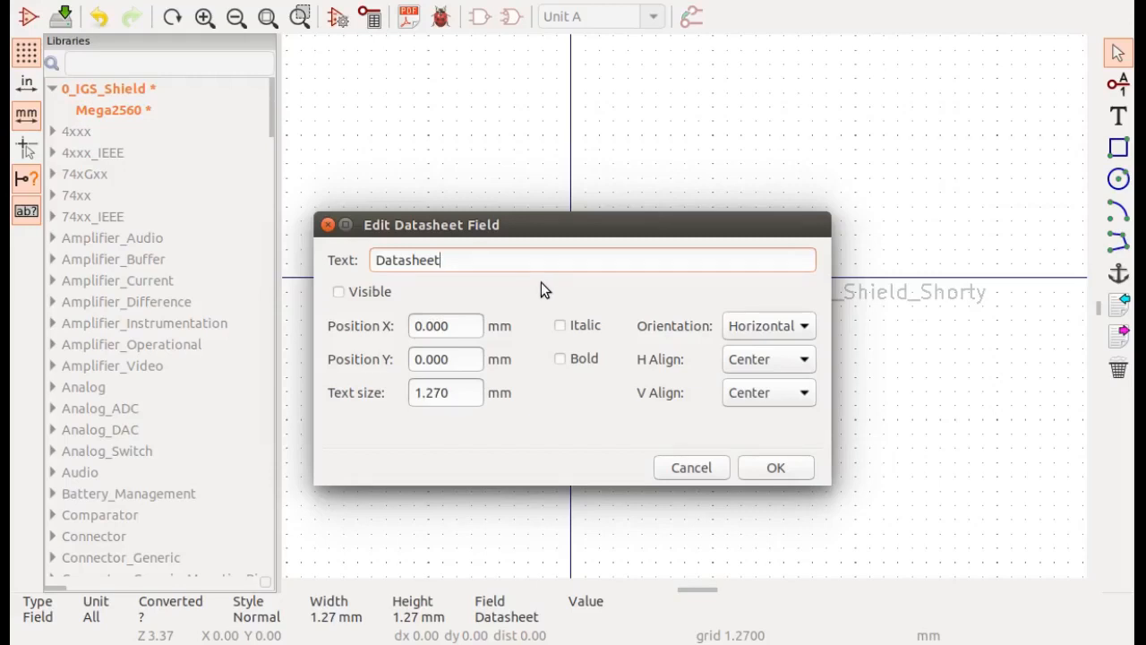
{"action": "left_click", "coordinate": [776, 472]}
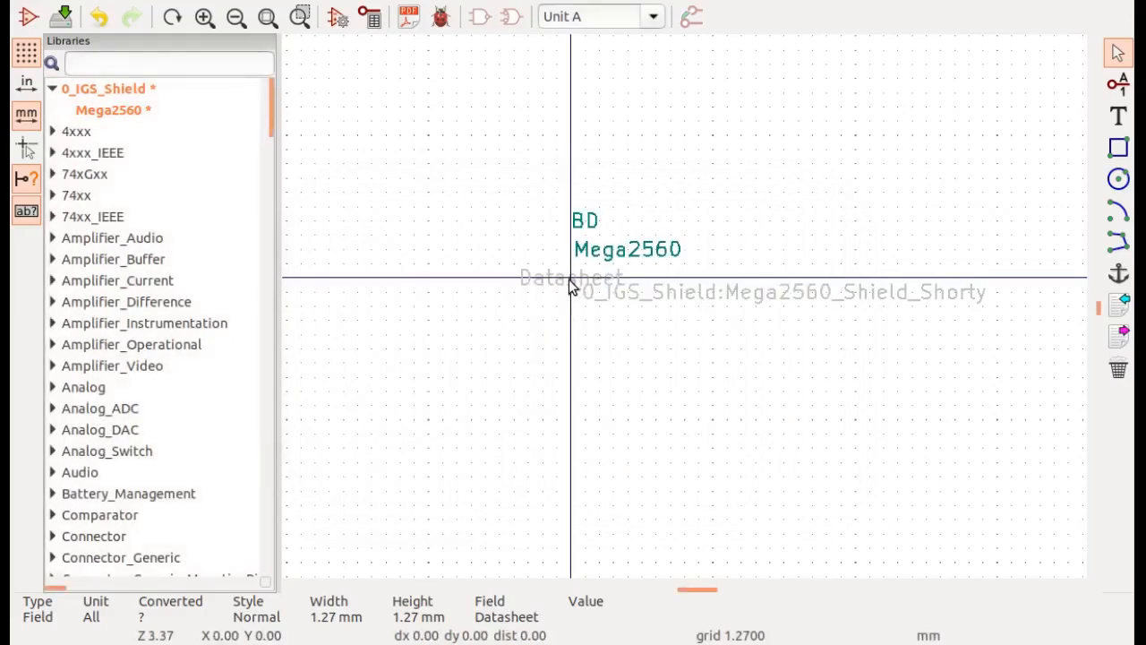
{"action": "key", "text": "m"}
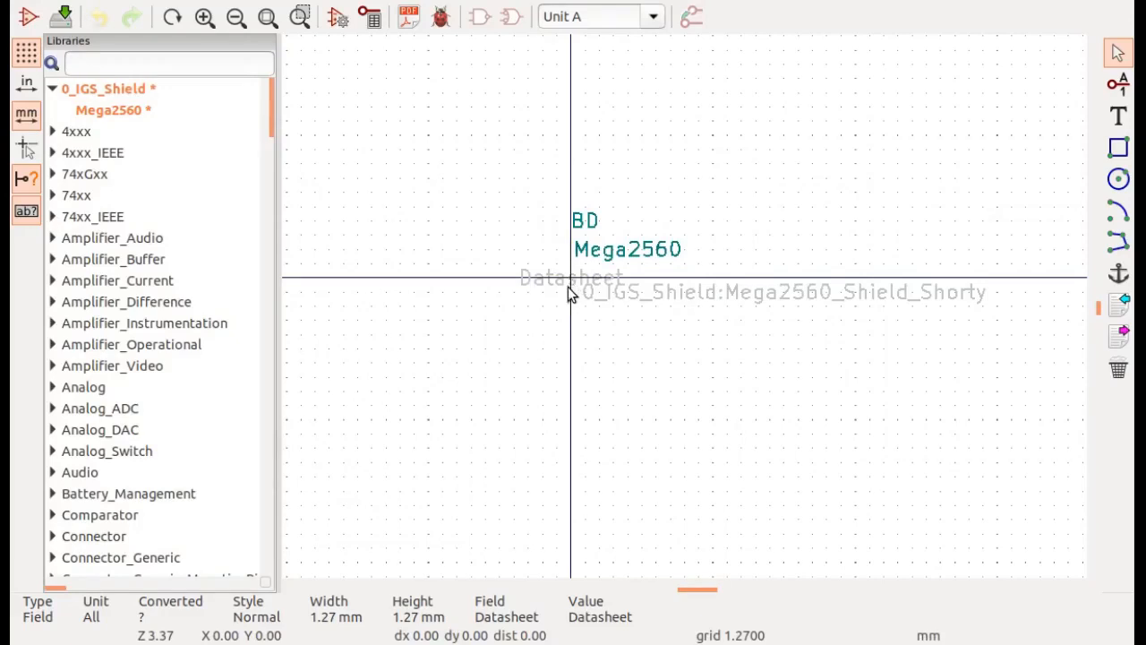
{"action": "left_click", "coordinate": [641, 338]}
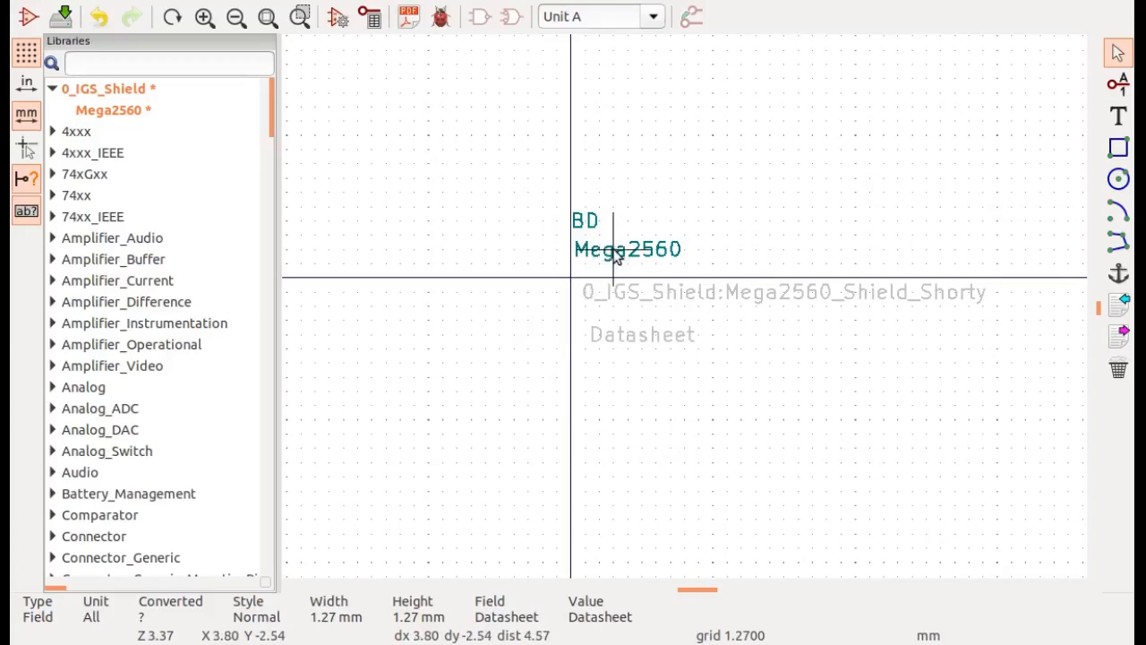
- Move the Mega2560 value text up and right of the origin, and place the BD reference text just above its start
{"action": "key", "text": "m"}
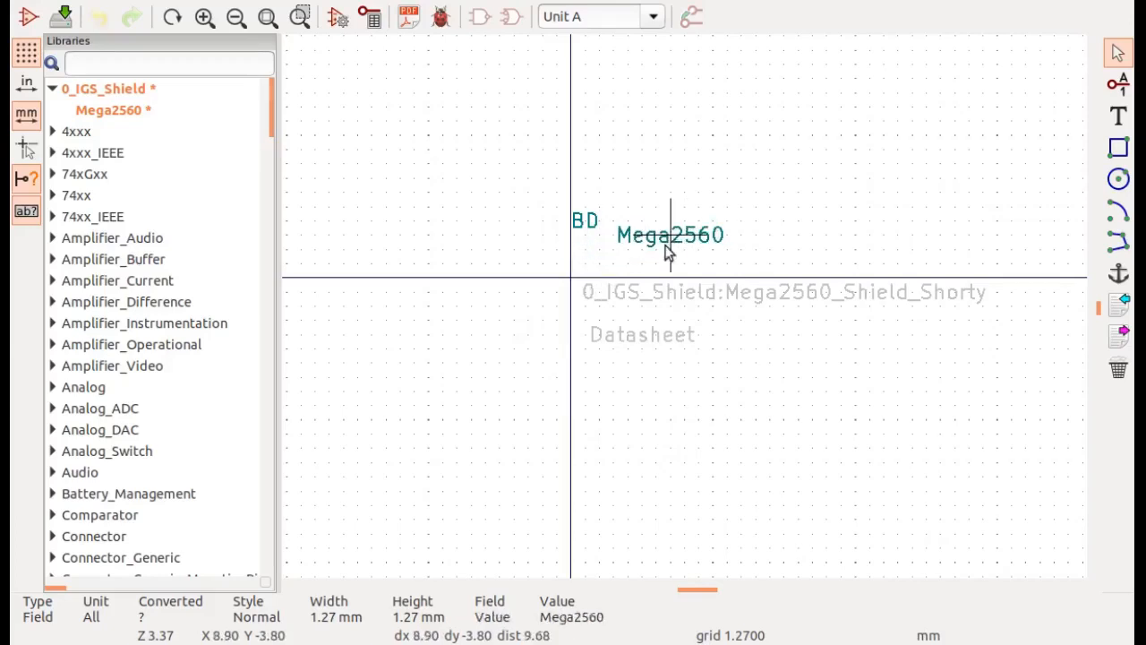
{"action": "left_click", "coordinate": [663, 244]}
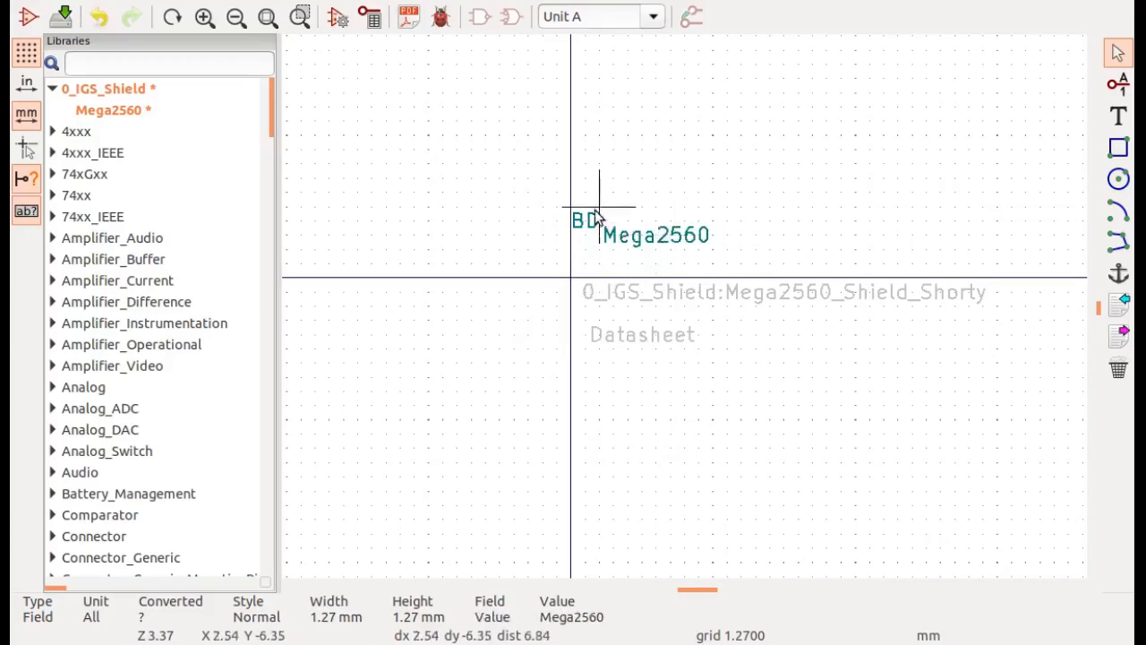
{"action": "key", "text": "m"}
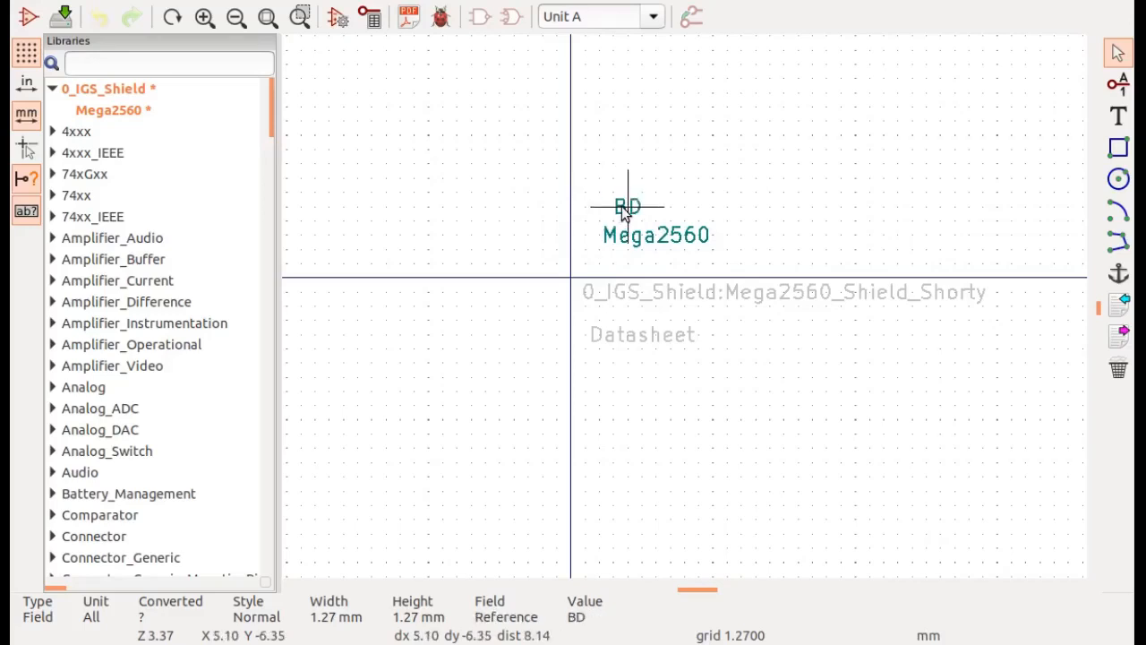
{"action": "left_click", "coordinate": [614, 207]}
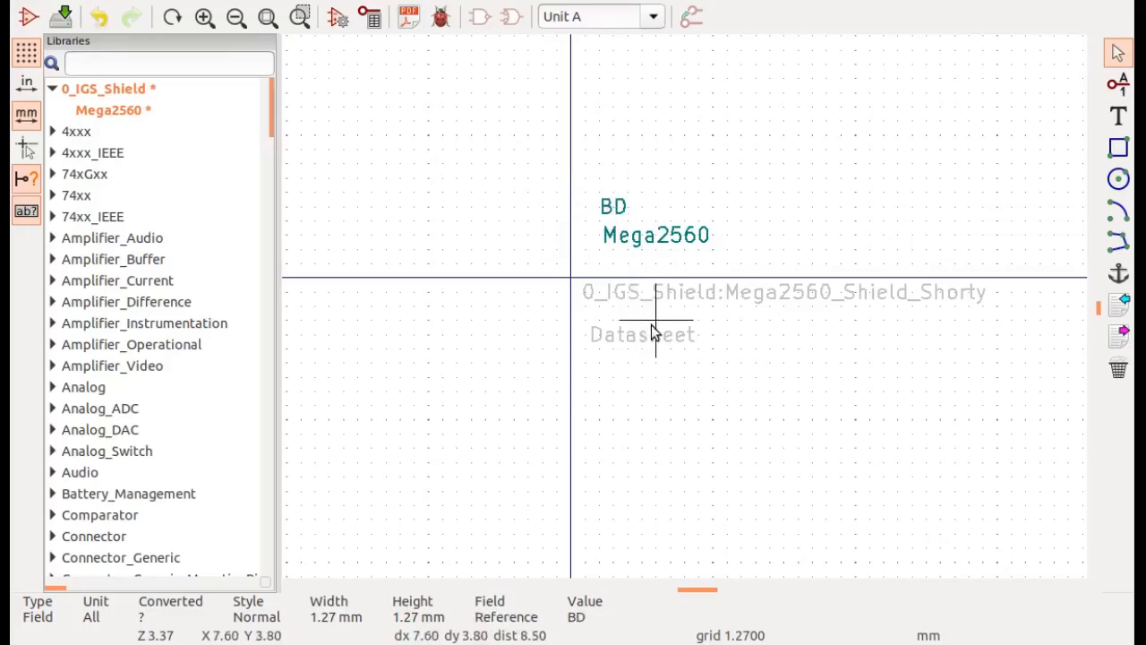
- Start a new pin in Unit A of the symbol and enter D8 as both its name and number
{"action": "scroll", "coordinate": [651, 332], "scroll_direction": "down", "scroll_amount": 4}
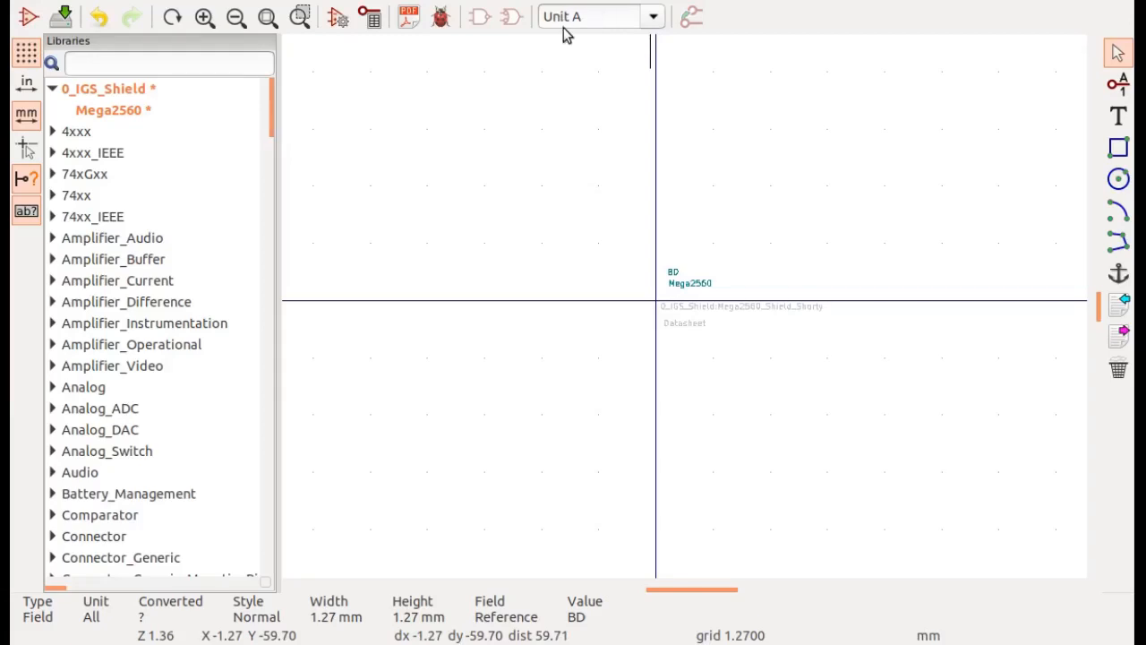
{"action": "left_click", "coordinate": [654, 18]}
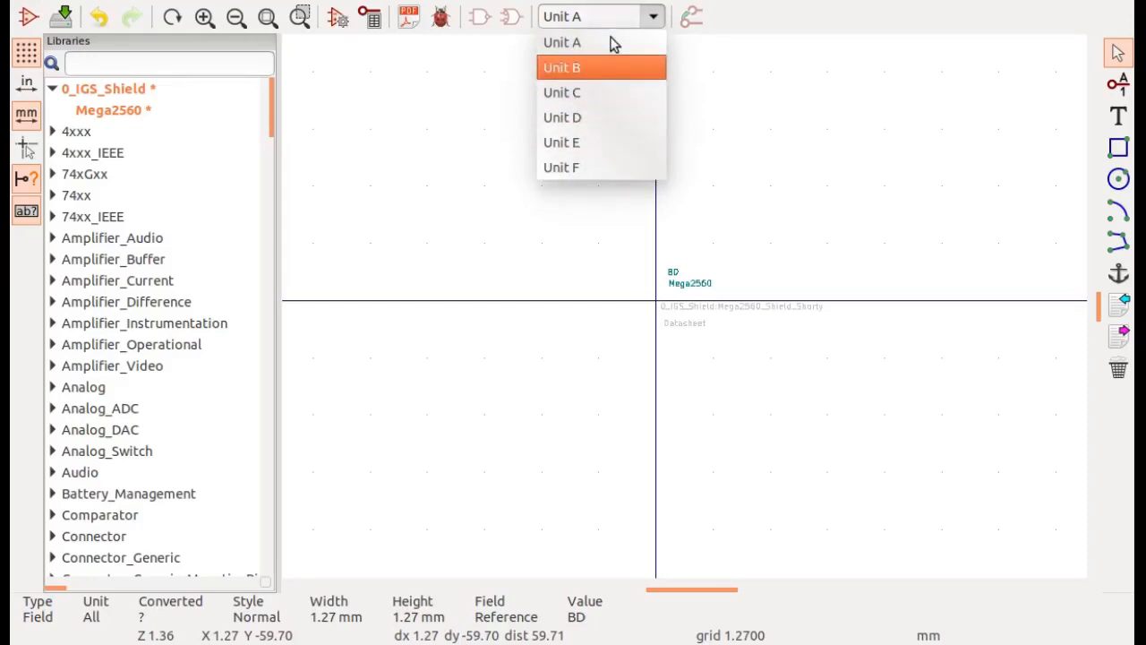
{"action": "left_click", "coordinate": [653, 16]}
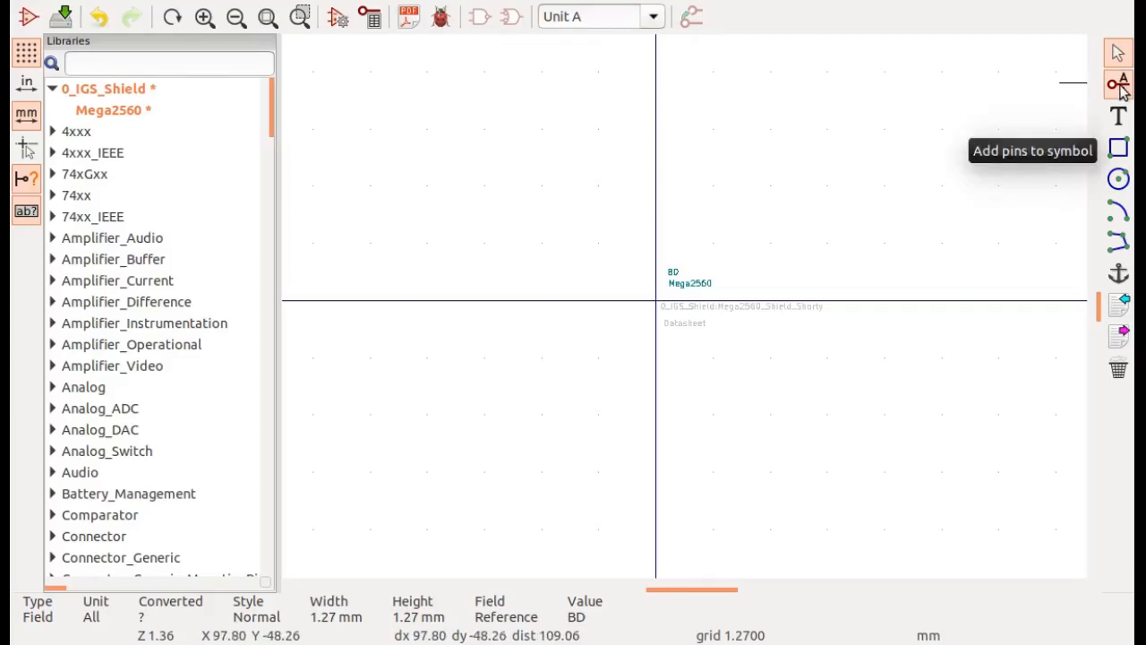
{"action": "left_click", "coordinate": [1120, 86]}
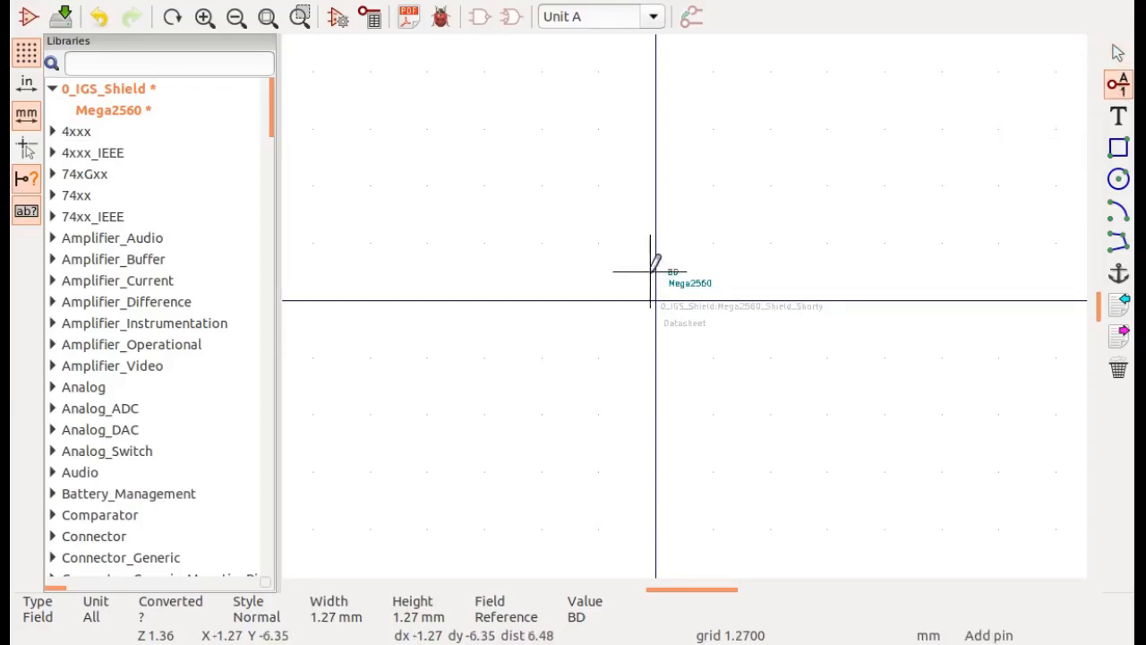
{"action": "left_click", "coordinate": [598, 234]}
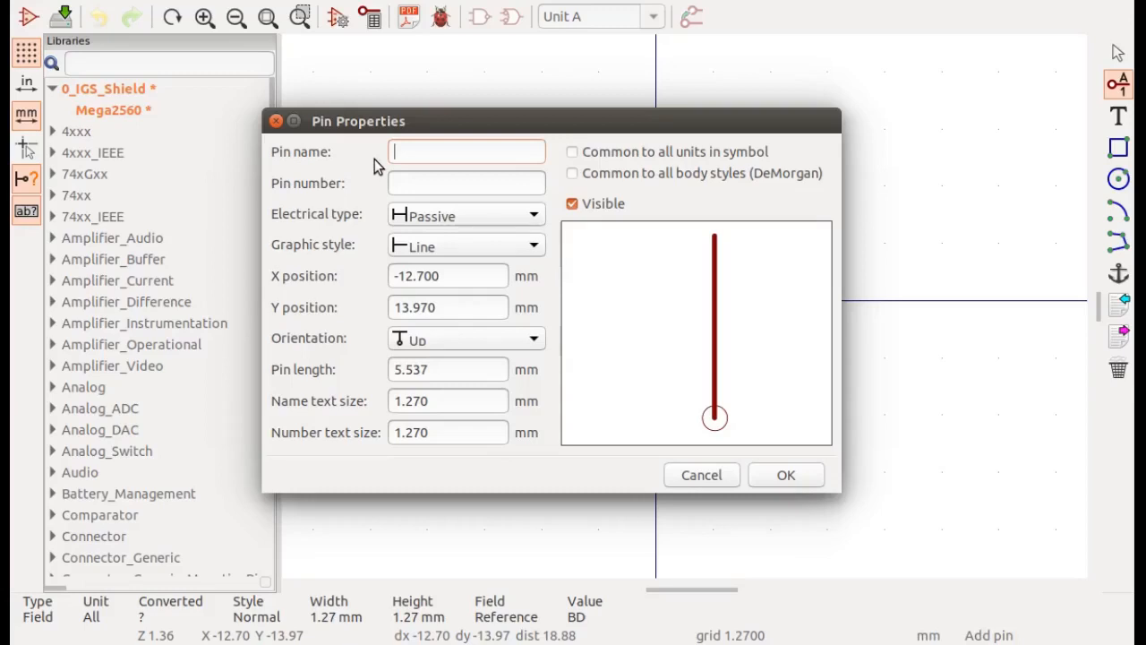
{"action": "type", "text": "D8"}
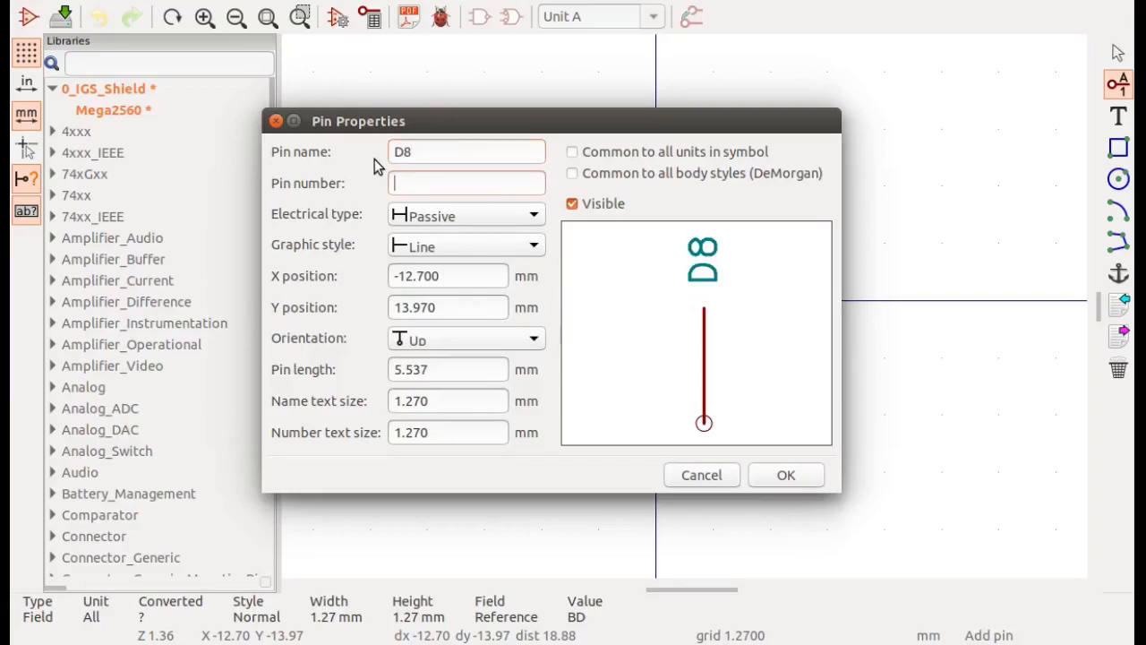
{"action": "type", "text": "D8"}
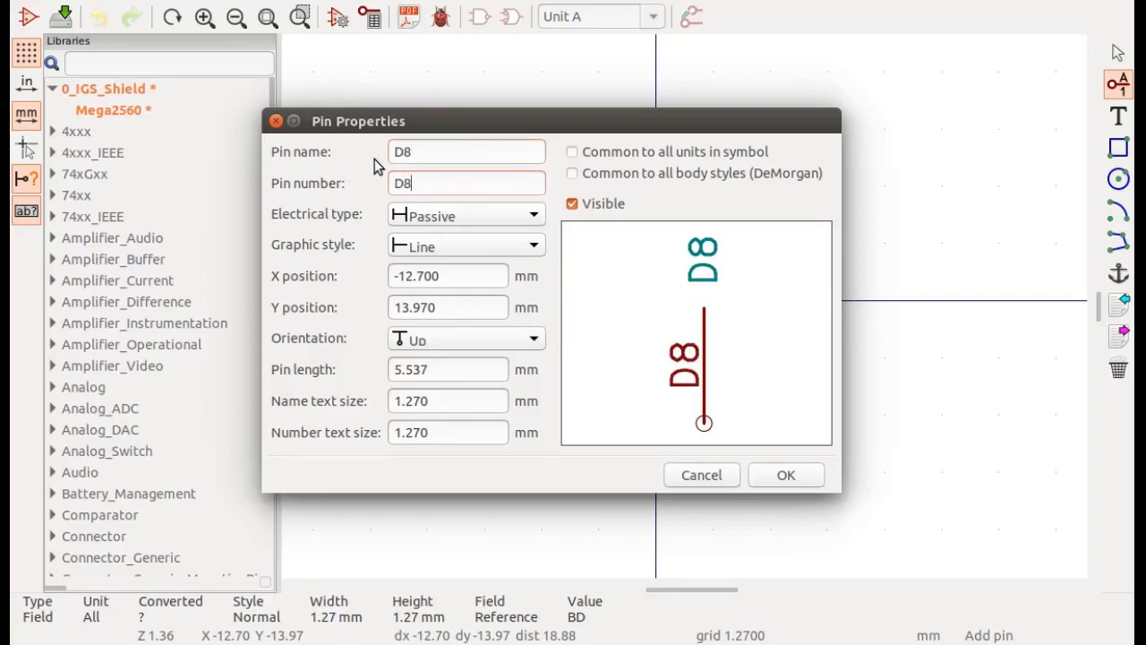
- Use Passive as the D8 pin's electrical type and Line as its graphic style
{"action": "left_click", "coordinate": [437, 218]}
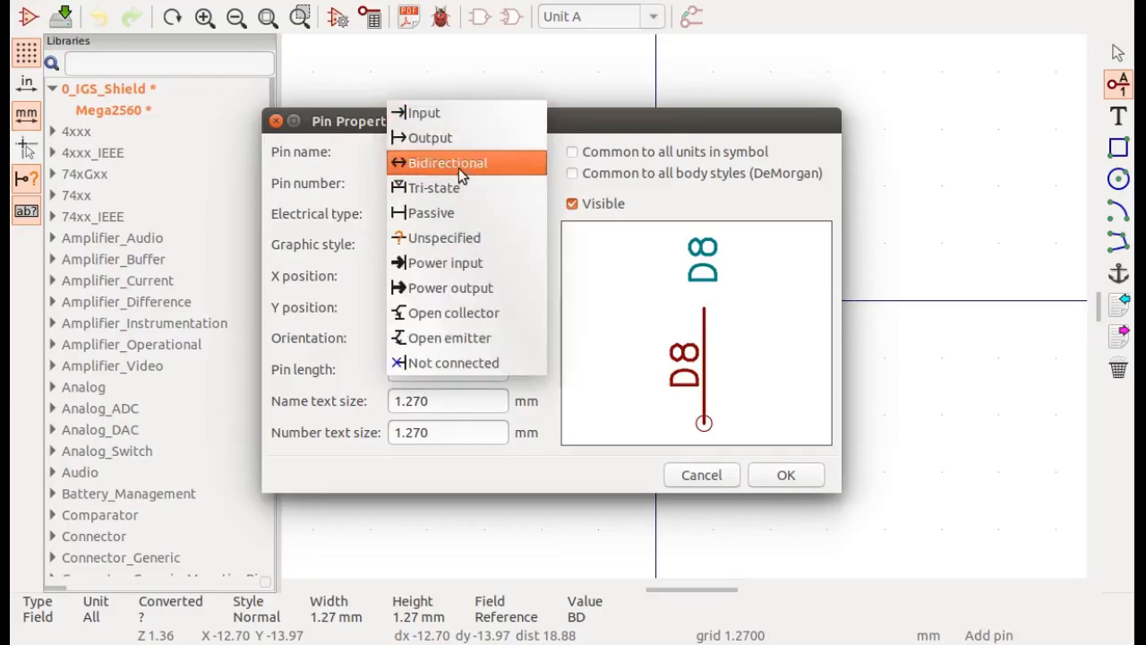
{"action": "left_click", "coordinate": [439, 213]}
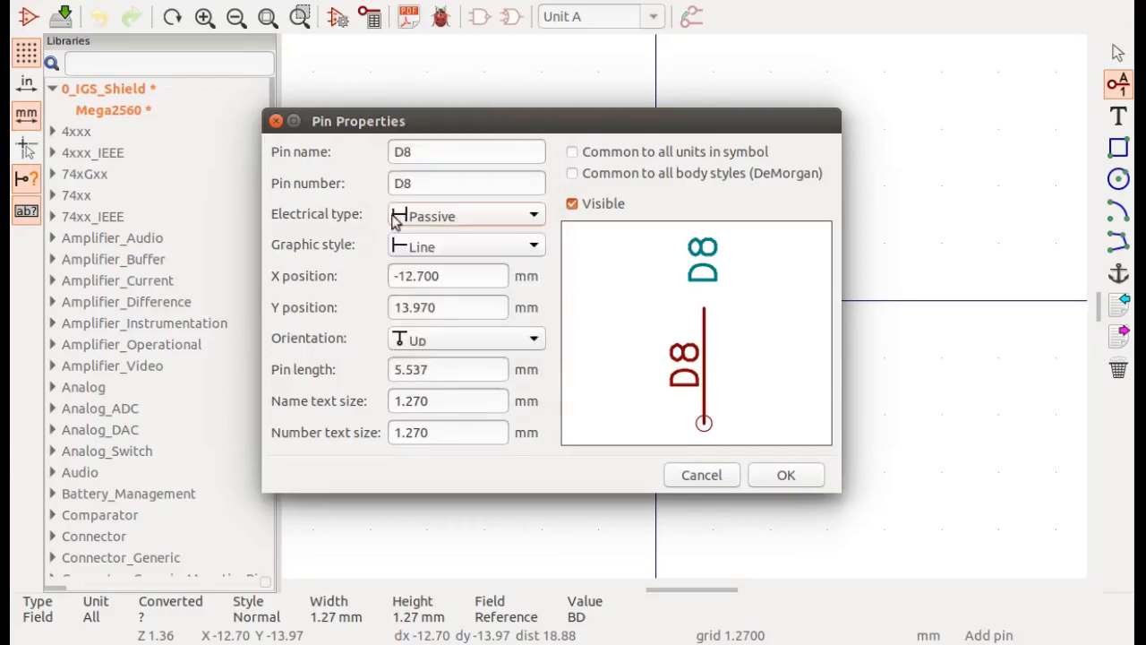
{"action": "left_click", "coordinate": [536, 213]}
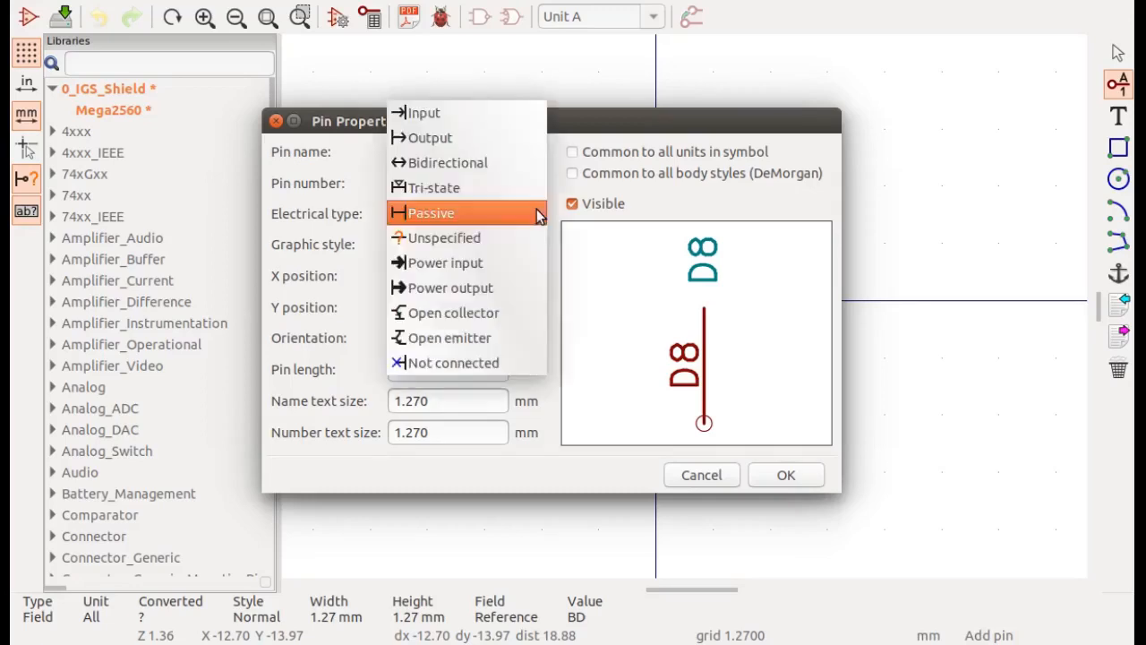
{"action": "left_click", "coordinate": [445, 216]}
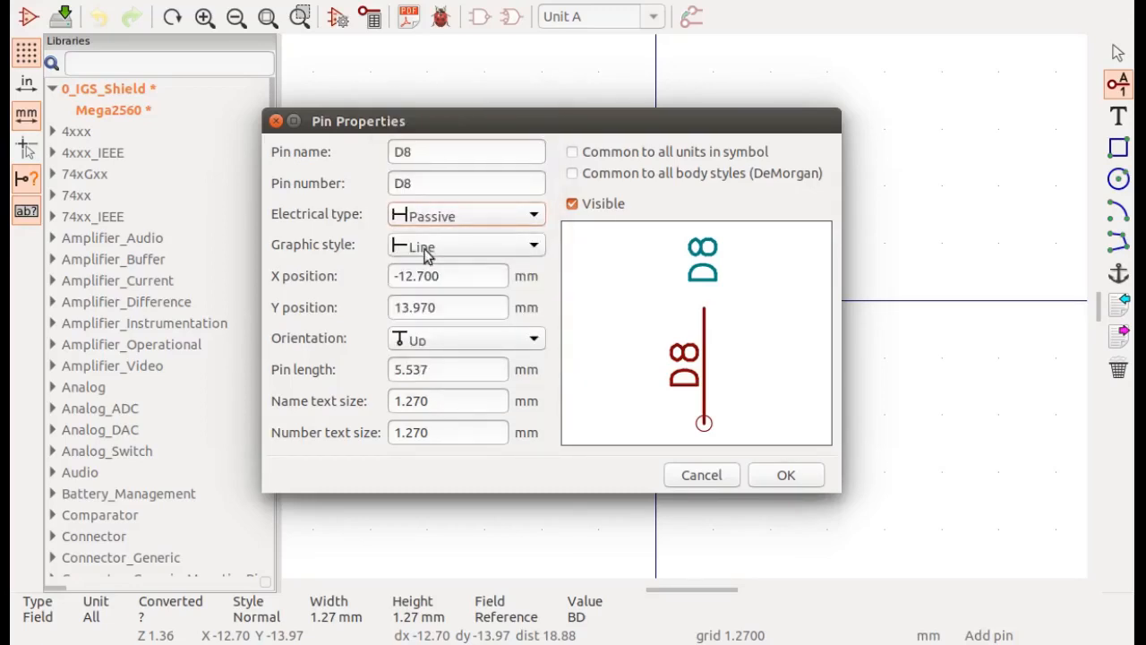
{"action": "left_click", "coordinate": [534, 246]}
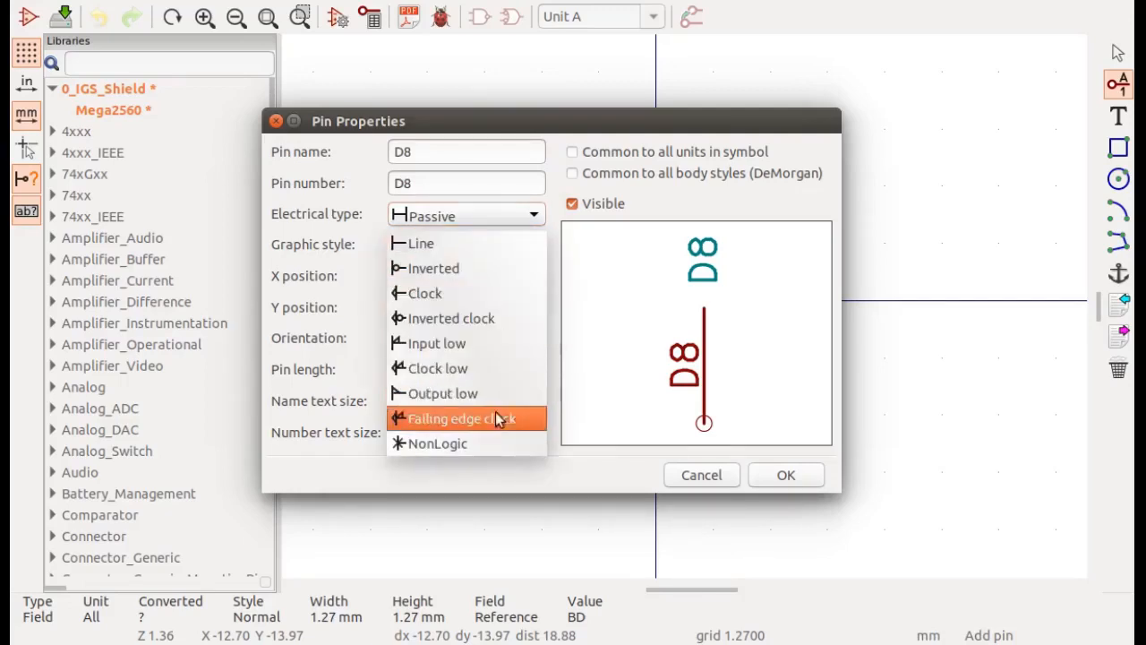
{"action": "left_click", "coordinate": [440, 243]}
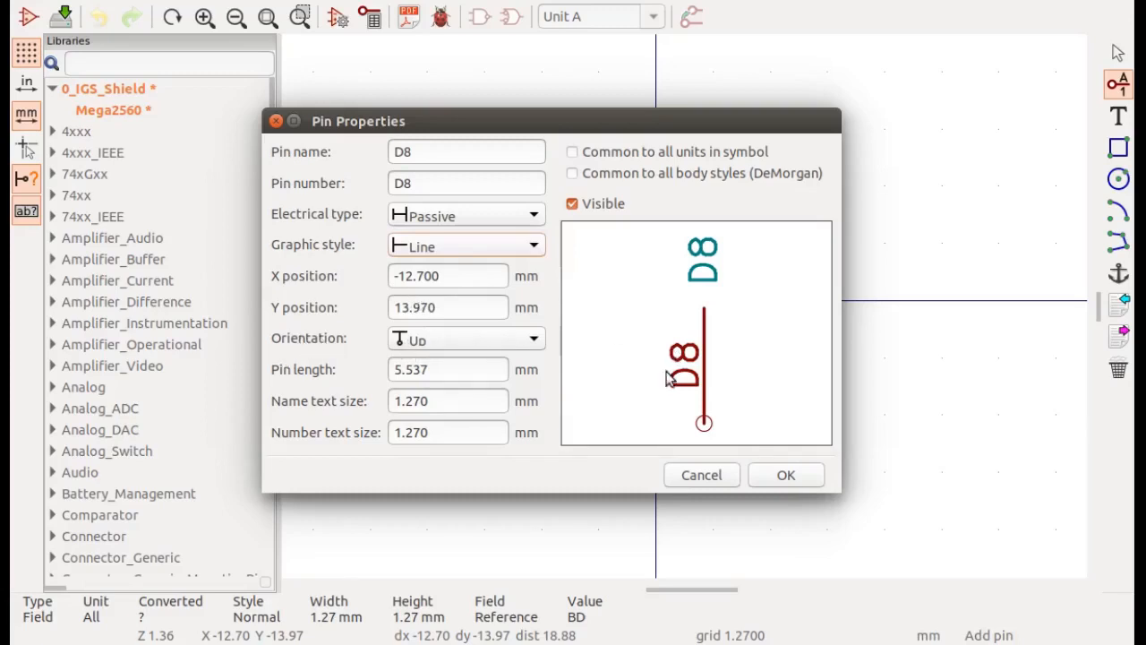
- Set the D8 pin's orientation to Up, keep it visible, and accept its properties
{"action": "left_click", "coordinate": [535, 341]}
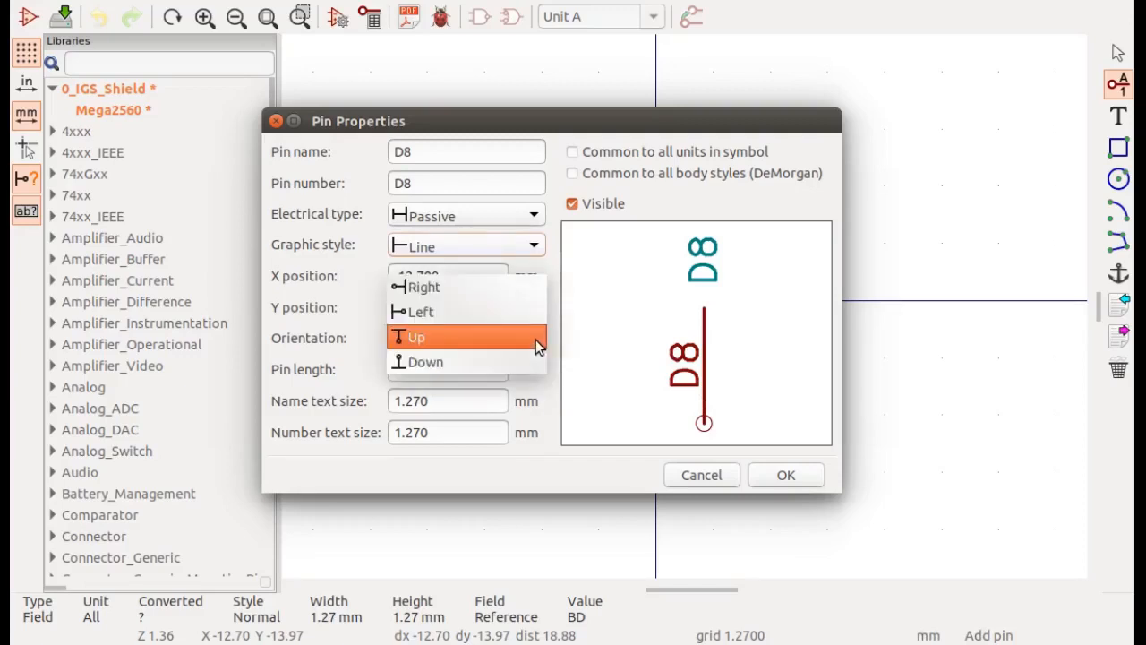
{"action": "left_click", "coordinate": [485, 314]}
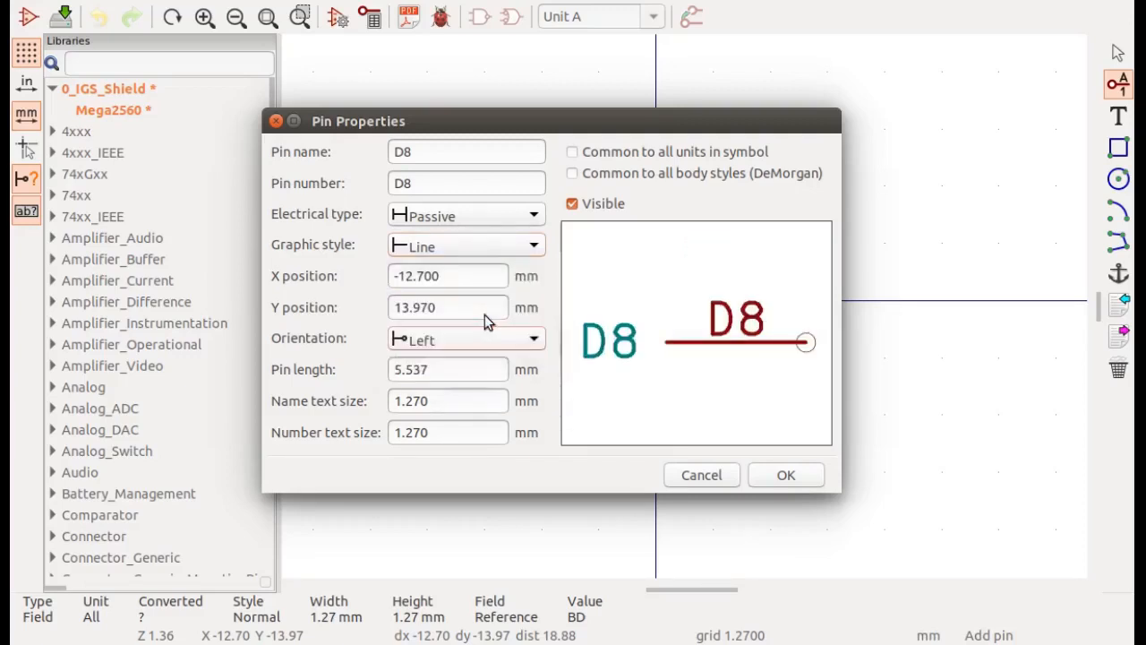
{"action": "left_click", "coordinate": [532, 341]}
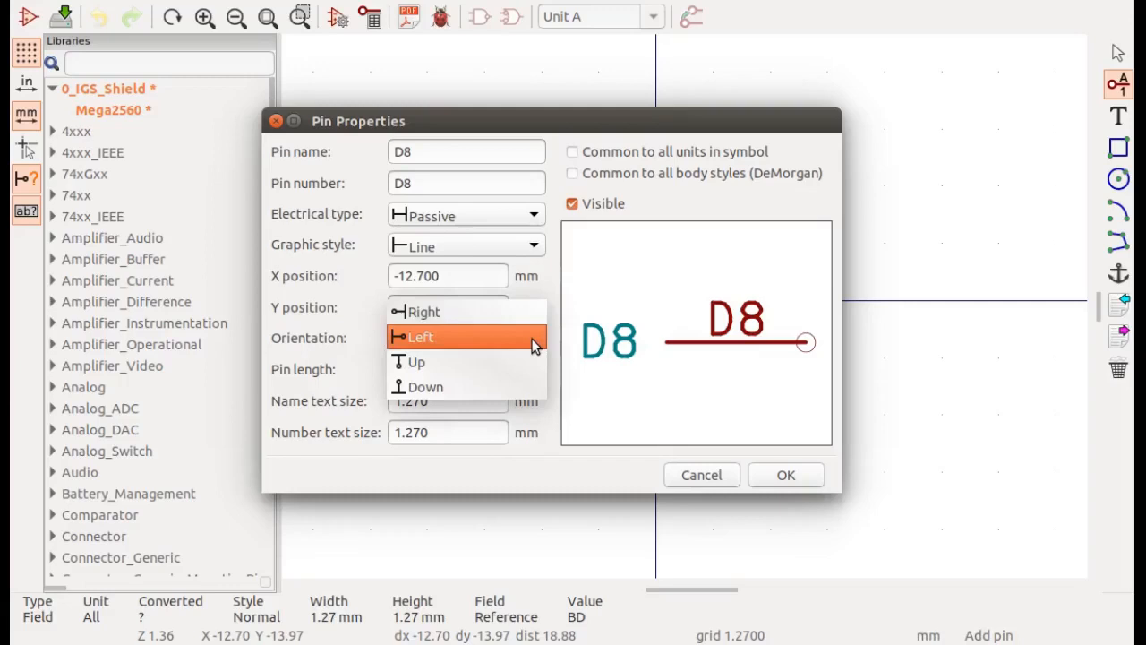
{"action": "left_click", "coordinate": [460, 359]}
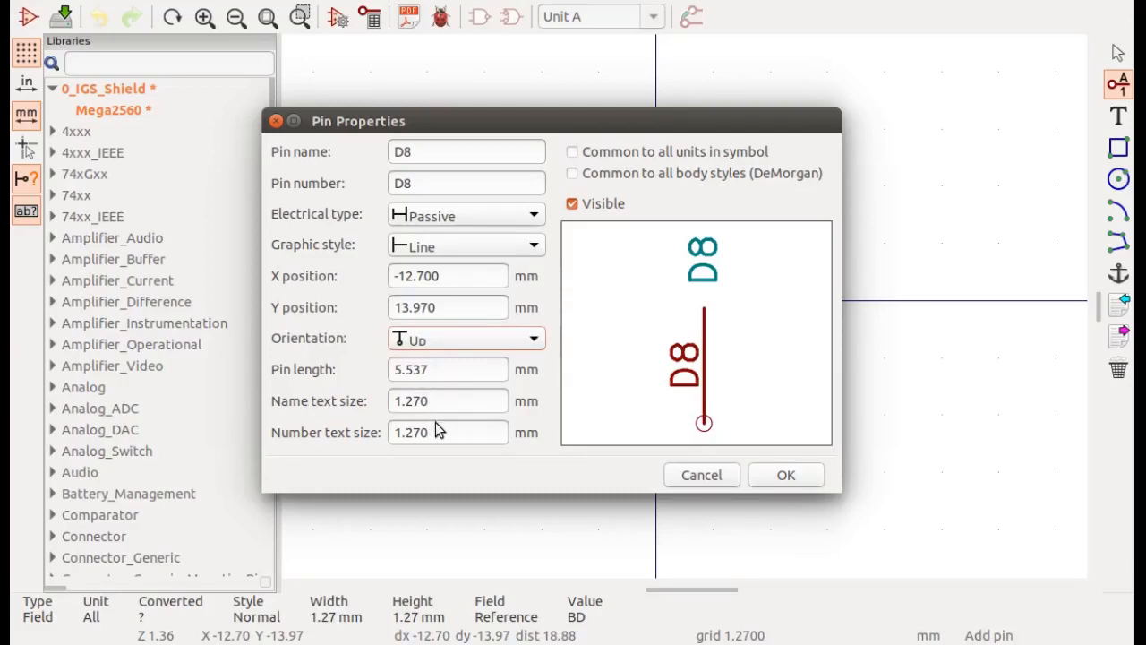
{"action": "left_click", "coordinate": [572, 205]}
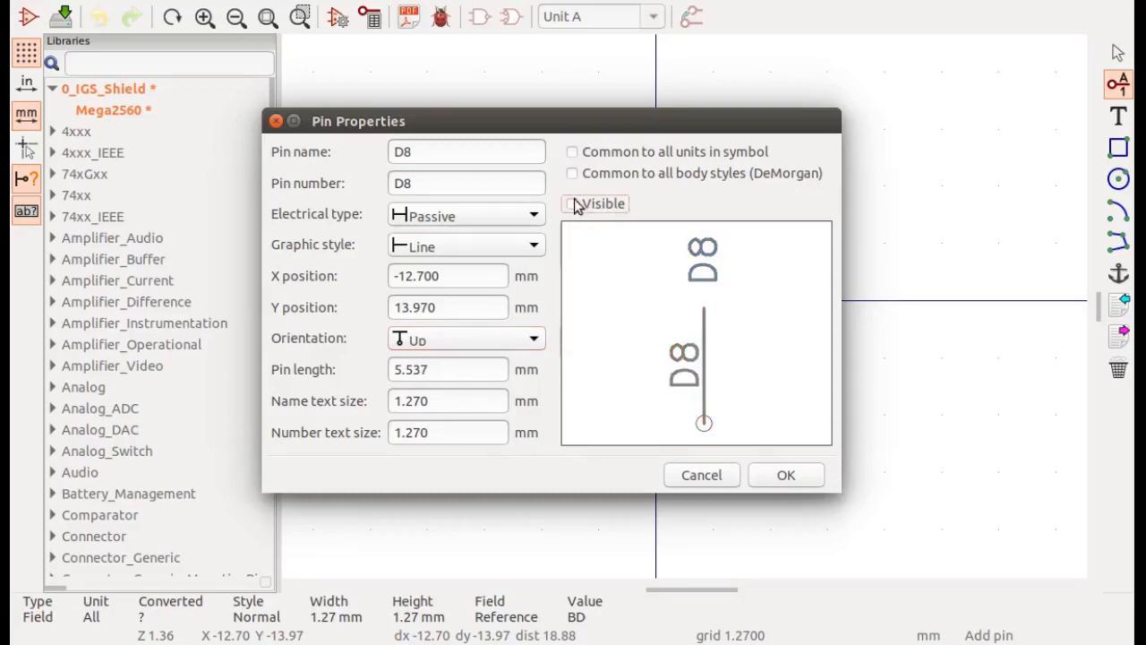
{"action": "left_click", "coordinate": [573, 204]}
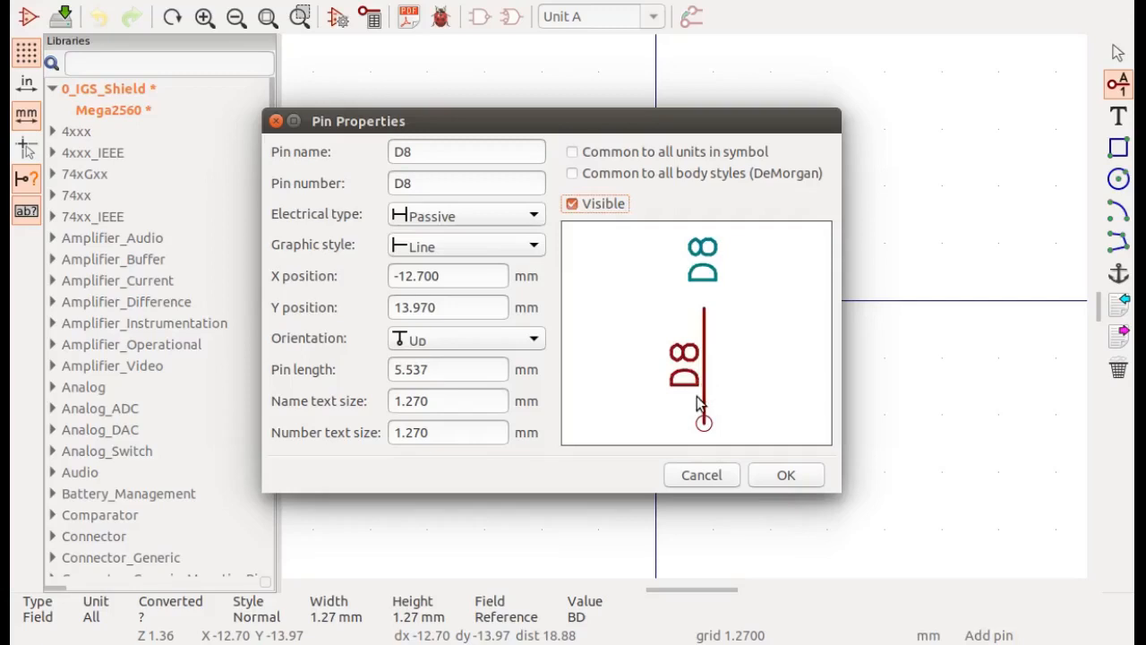
{"action": "left_click", "coordinate": [788, 477]}
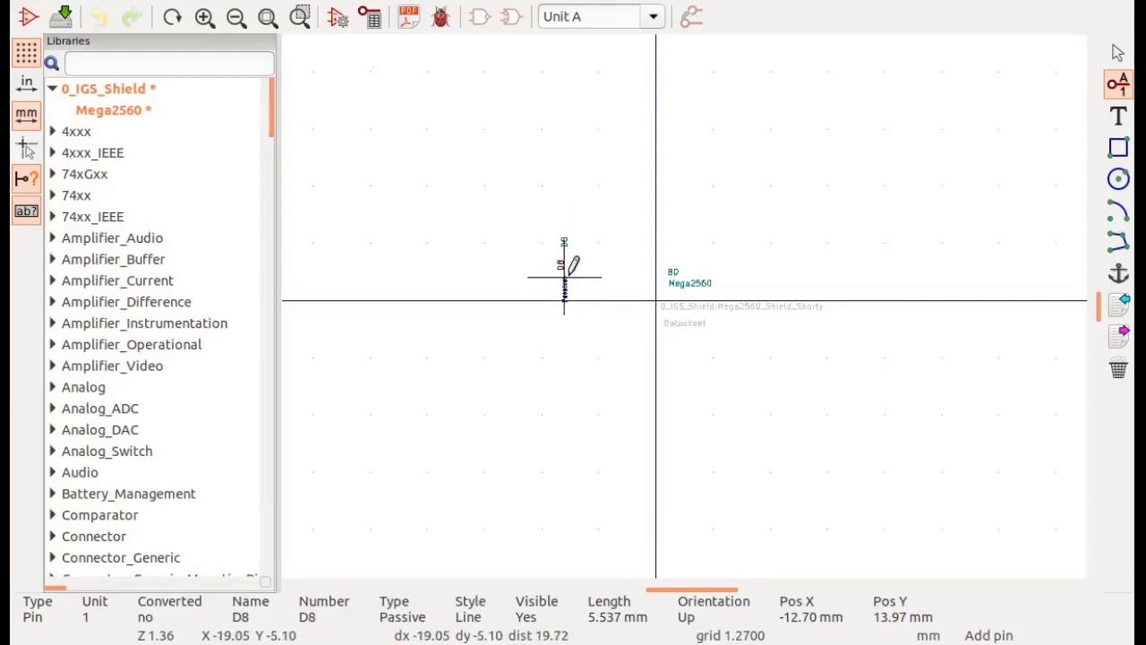
- Place the D8 pin with its connection end exactly on the symbol's origin
{"action": "scroll", "coordinate": [565, 278], "scroll_direction": "up", "scroll_amount": 2}
{"action": "scroll", "coordinate": [949, 380], "scroll_direction": "up", "scroll_amount": 4}
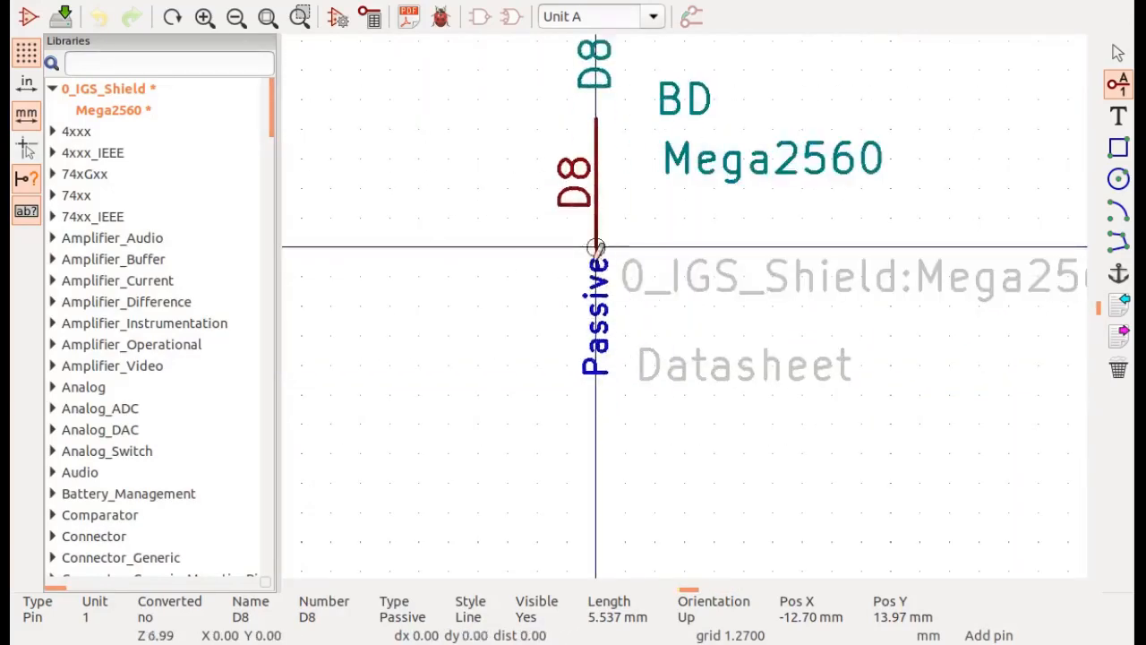
{"action": "scroll", "coordinate": [596, 247], "scroll_direction": "down", "scroll_amount": 4}
{"action": "scroll", "coordinate": [670, 215], "scroll_direction": "up", "scroll_amount": 2}
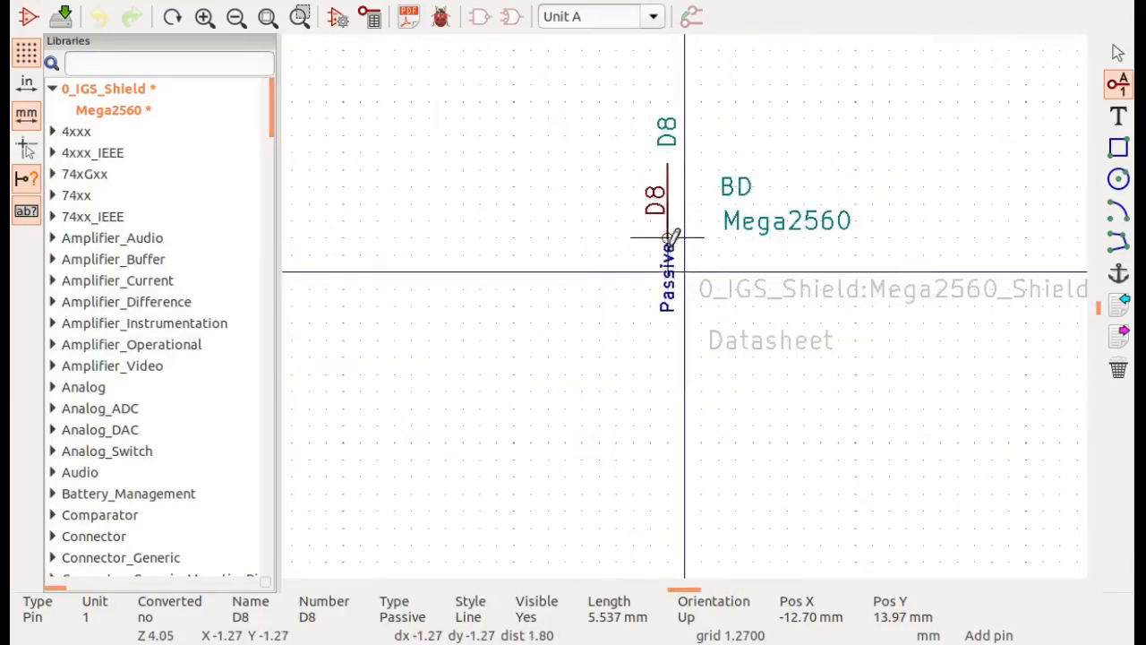
{"action": "scroll", "coordinate": [677, 296], "scroll_direction": "up", "scroll_amount": 1}
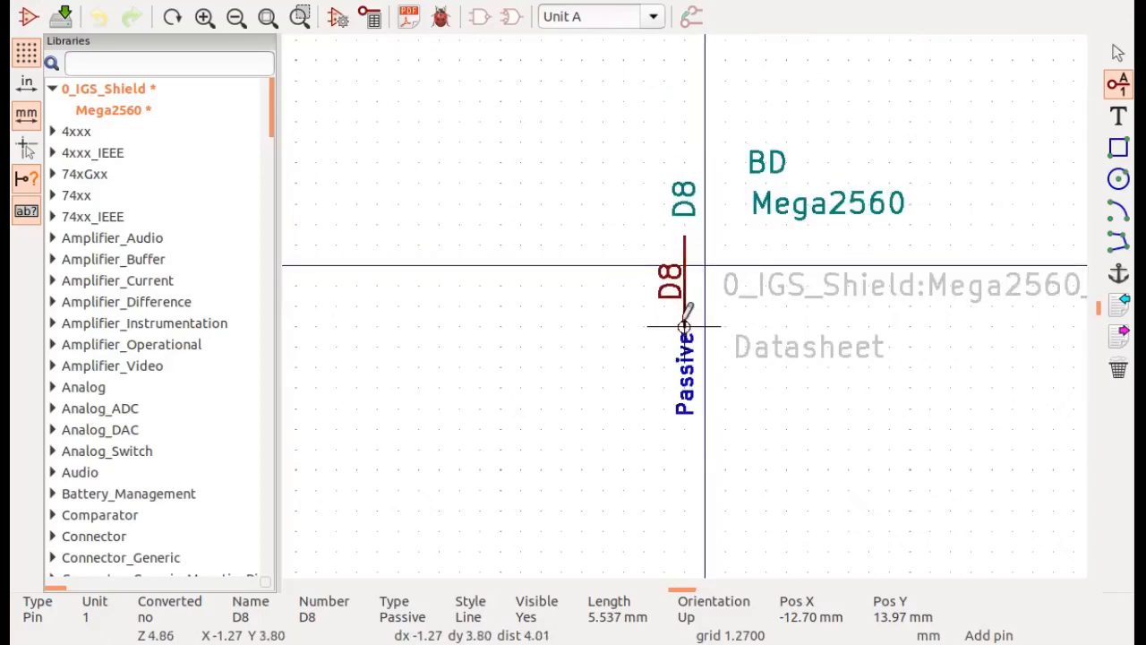
{"action": "scroll", "coordinate": [686, 312], "scroll_direction": "up", "scroll_amount": 2}
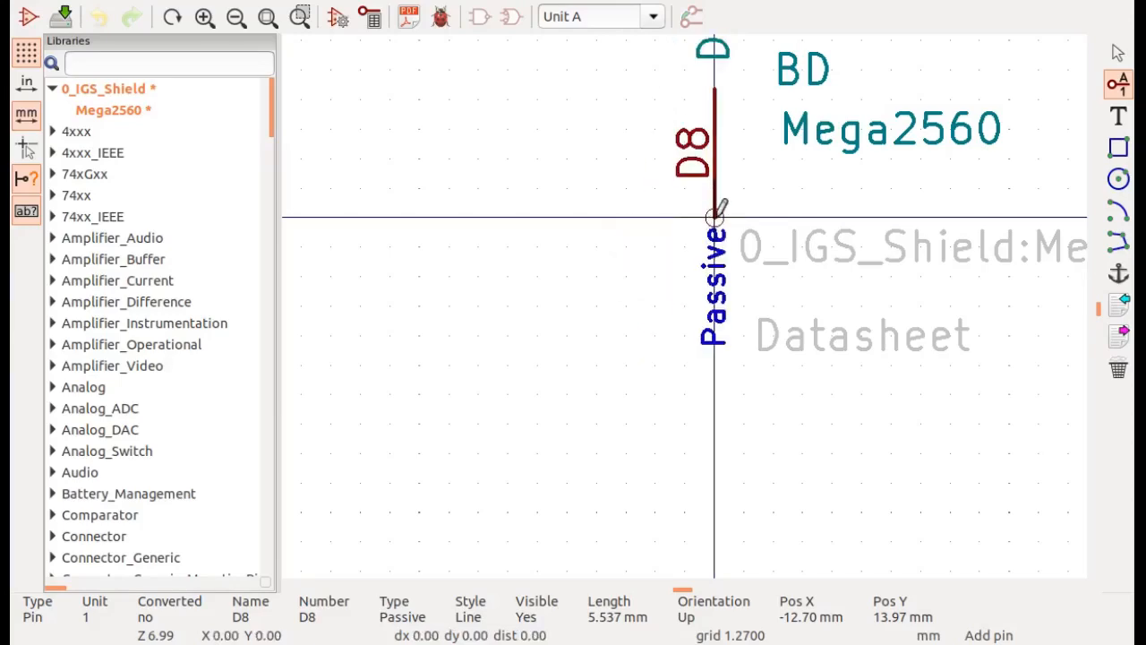
{"action": "scroll", "coordinate": [686, 302], "scroll_direction": "down", "scroll_amount": 4}
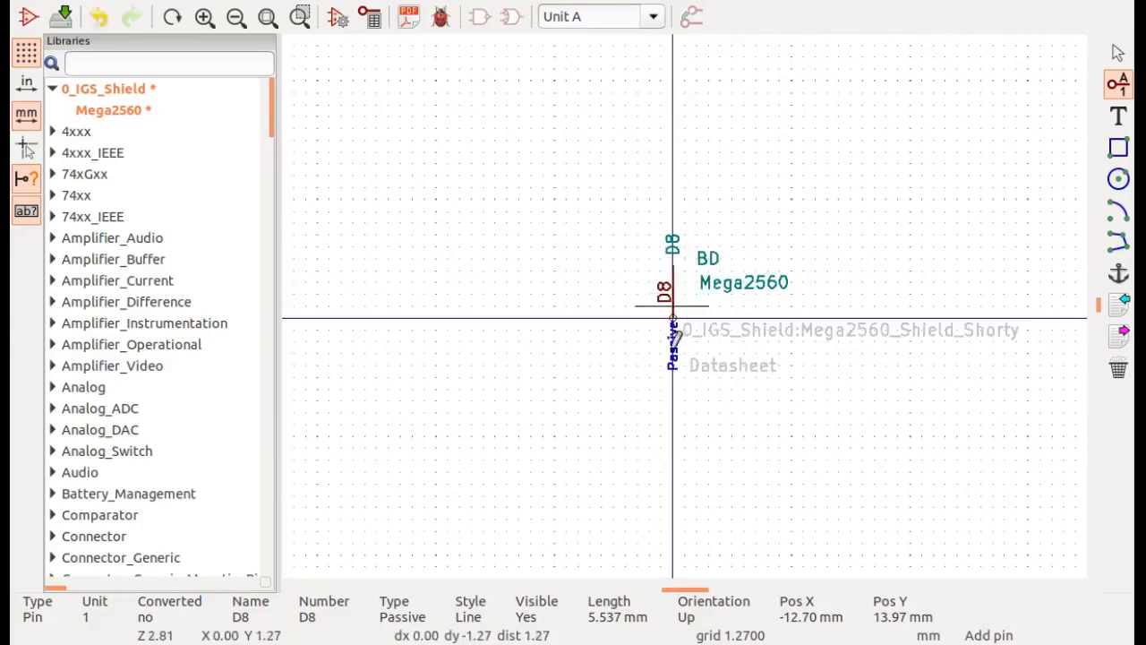
{"action": "left_click", "coordinate": [672, 315]}
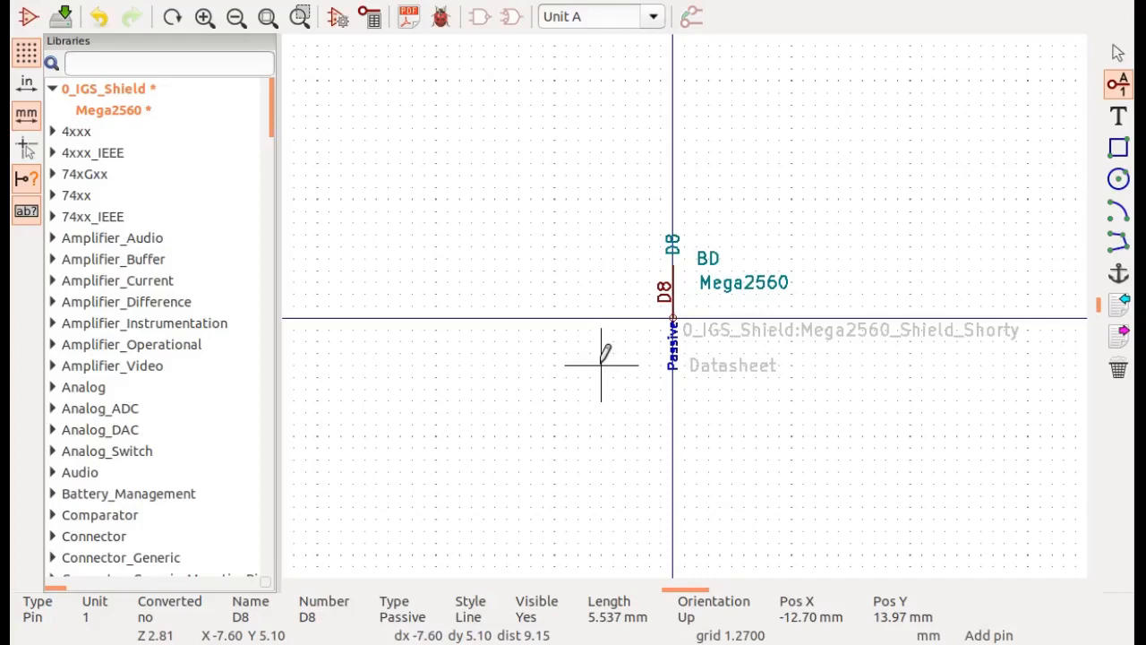
- Copy the D8 pin and paste the duplicate 2.54 mm to the left of the original, at X -2.54, Y 0
{"action": "left_click", "coordinate": [1121, 56]}
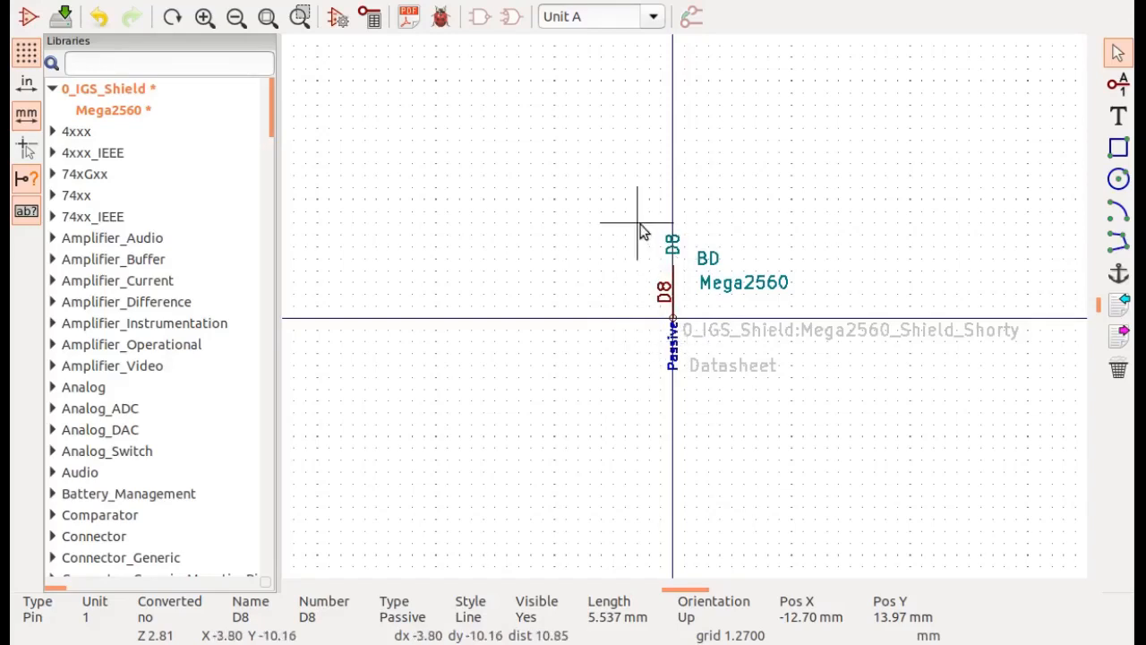
{"action": "left_click_drag", "start_coordinate": [639, 223], "coordinate": [687, 377]}
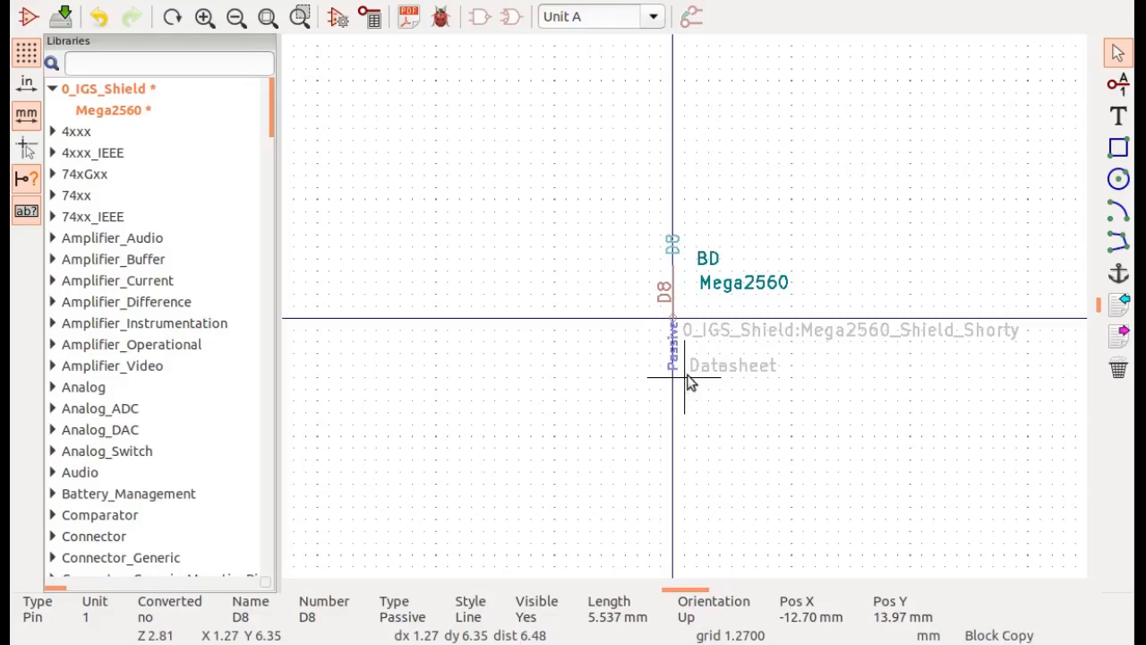
{"action": "left_click", "coordinate": [687, 379]}
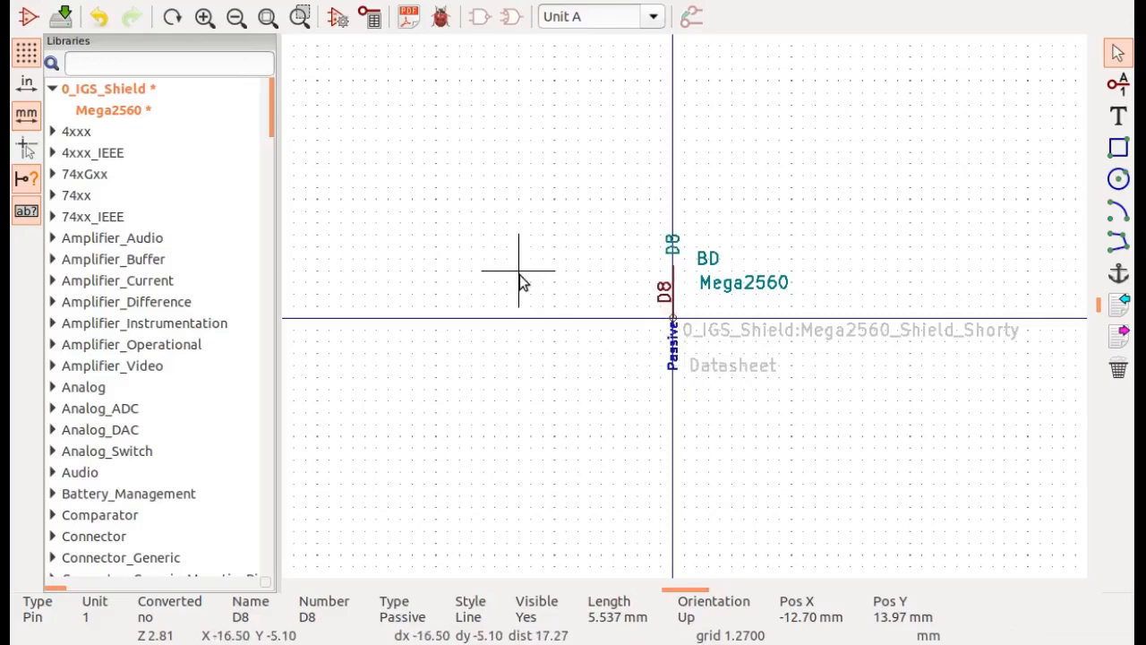
{"action": "key", "text": "ctrl+v"}
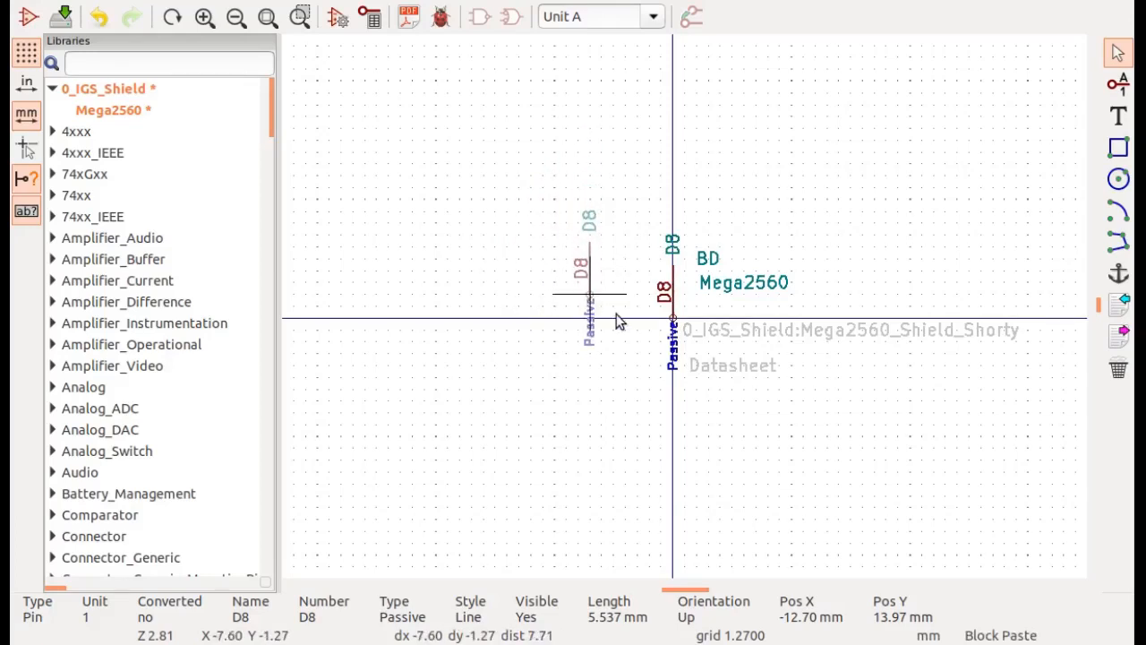
{"action": "scroll", "coordinate": [645, 313], "scroll_direction": "up", "scroll_amount": 3}
{"action": "scroll", "coordinate": [684, 309], "scroll_direction": "up", "scroll_amount": 2}
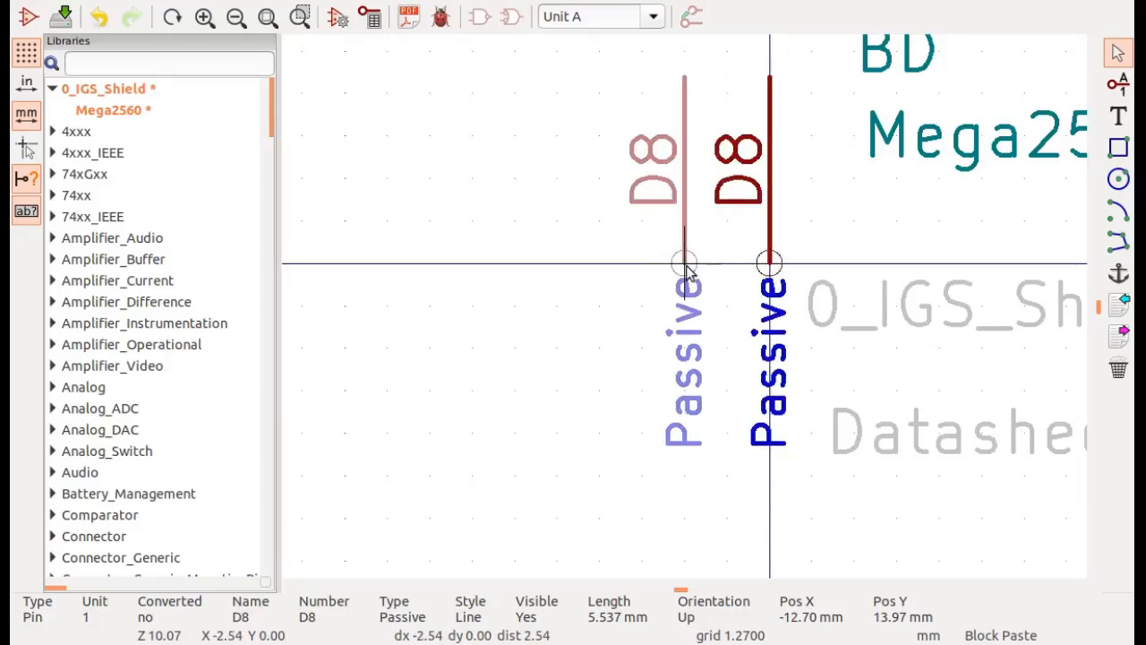
{"action": "left_click", "coordinate": [686, 267]}
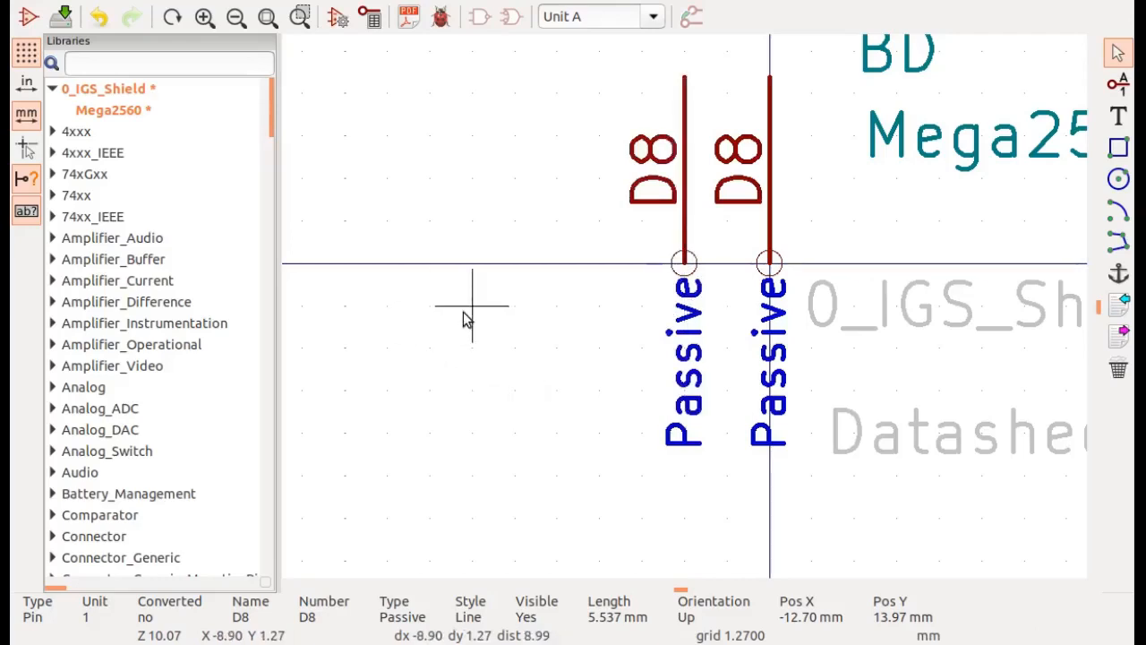
- Check the symbol editor's grid settings and keep the grid size at 50.0 mils
{"action": "left_click", "coordinate": [100, 2]}
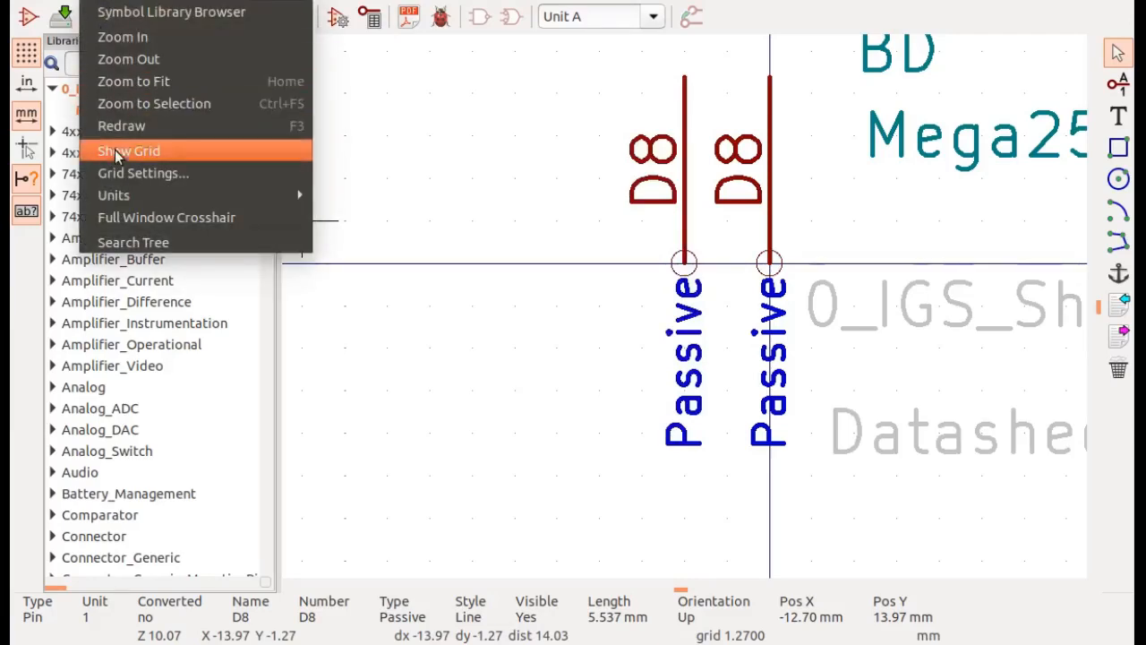
{"action": "left_click", "coordinate": [124, 176]}
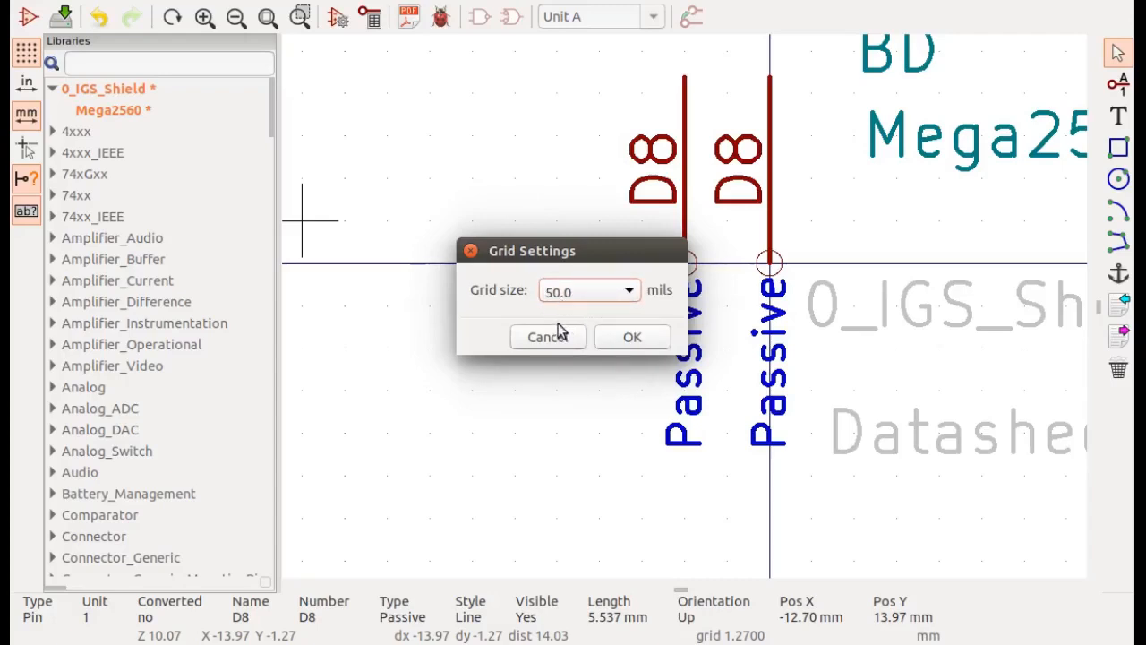
{"action": "left_click", "coordinate": [629, 341]}
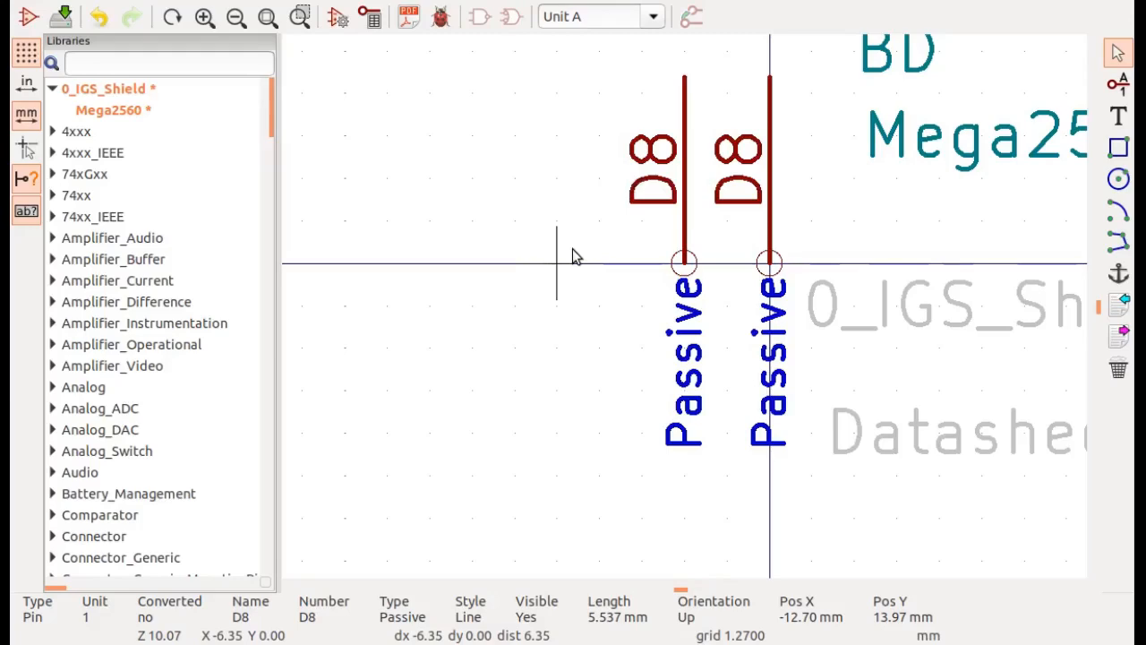
- Paste three more D8 pins along the horizontal axis, continuing the row leftward at 2.54 mm spacing to X -10.16
{"action": "scroll", "coordinate": [681, 314], "scroll_direction": "down", "scroll_amount": 3}
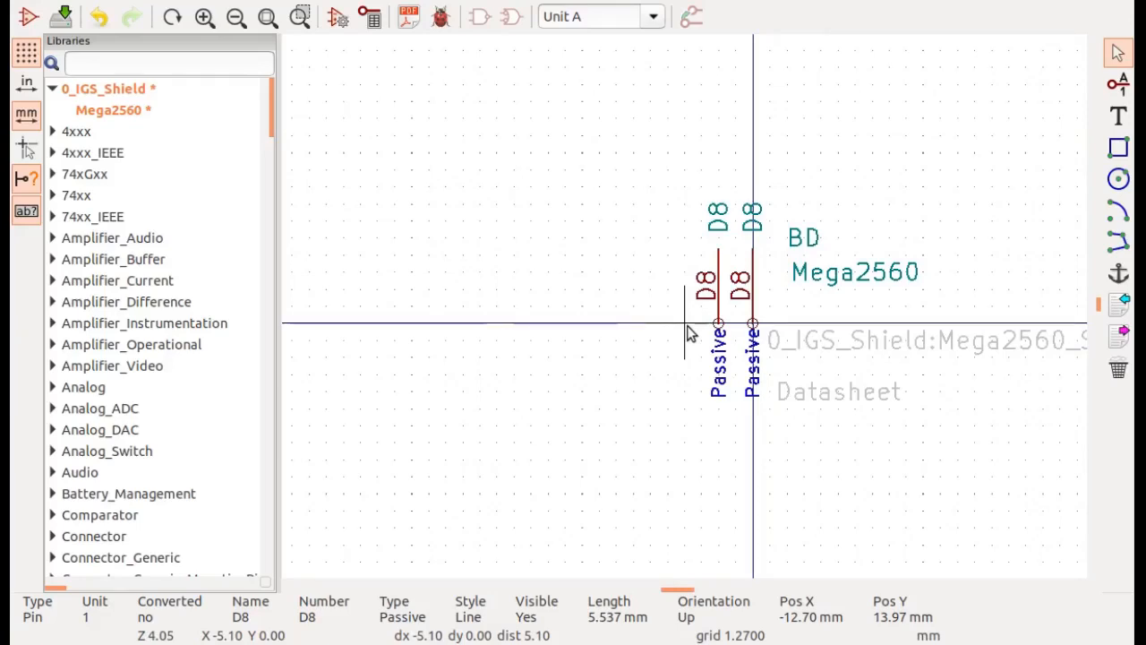
{"action": "key", "text": "ctrl+v"}
{"action": "left_click", "coordinate": [687, 332]}
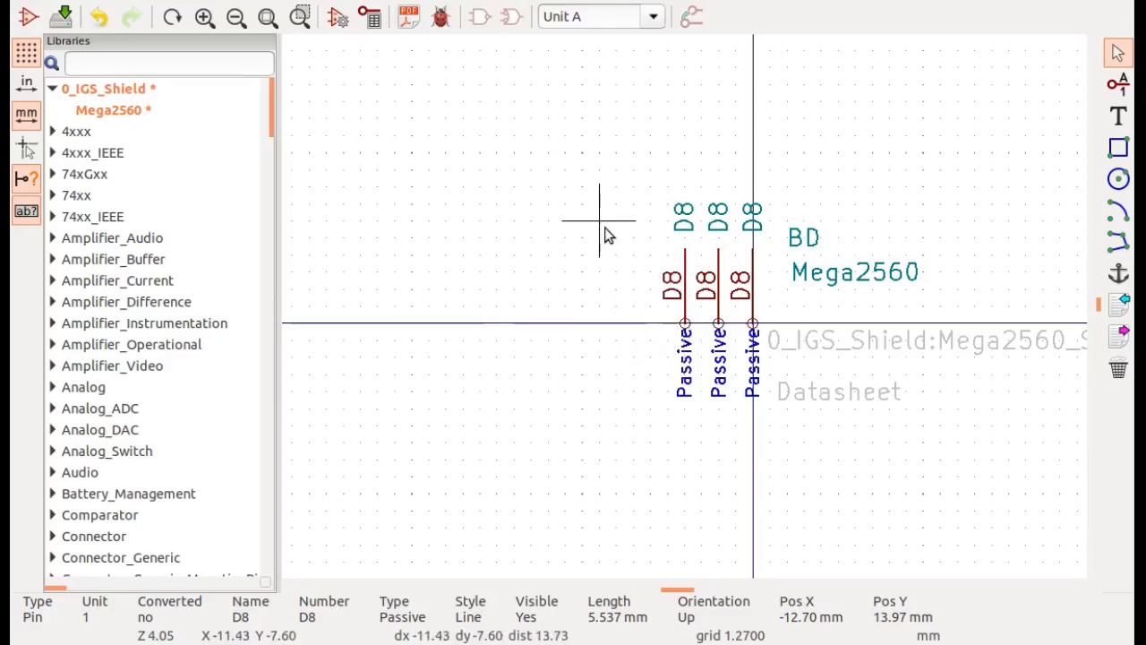
{"action": "key", "text": "ctrl+v"}
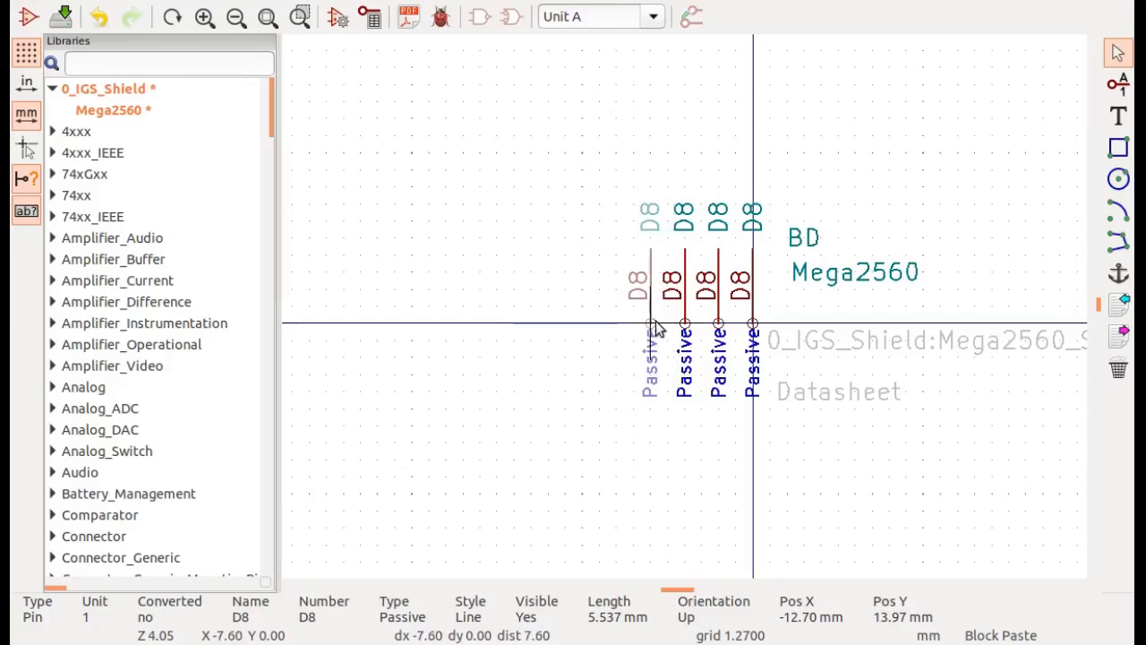
{"action": "left_click", "coordinate": [654, 319]}
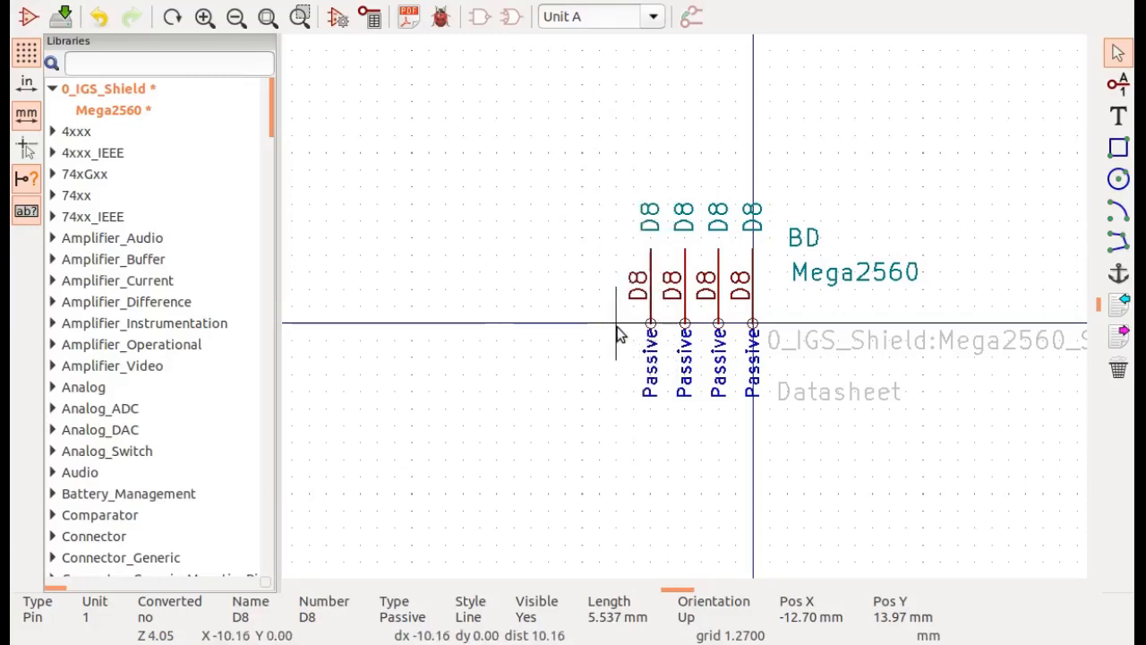
{"action": "key", "text": "ctrl+v"}
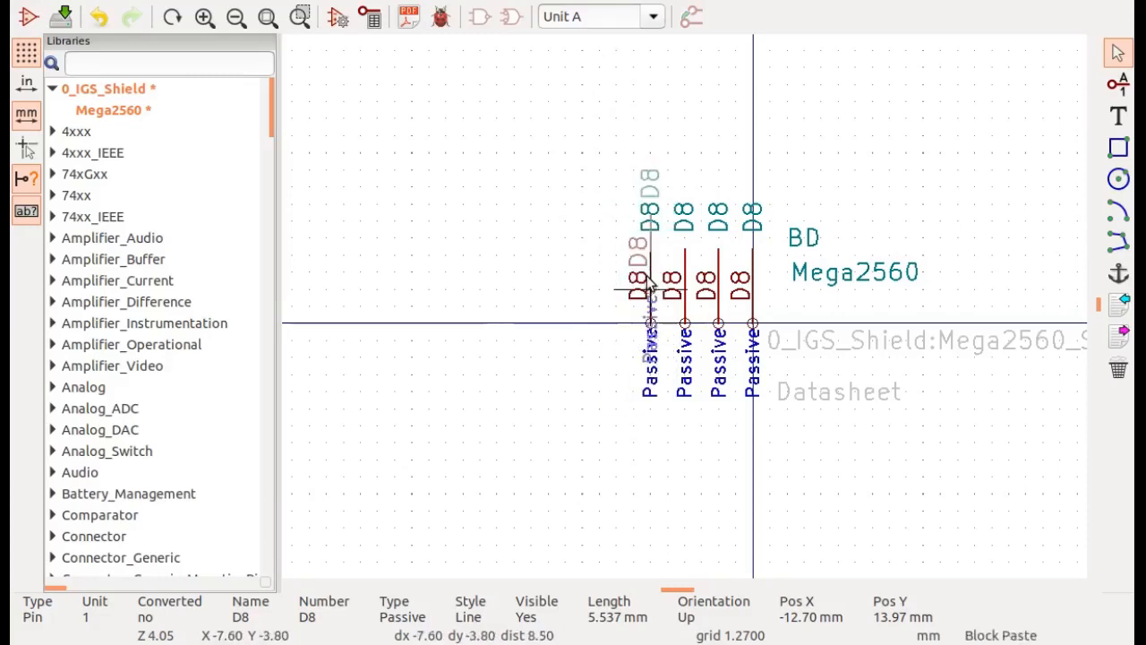
{"action": "left_click", "coordinate": [616, 336]}
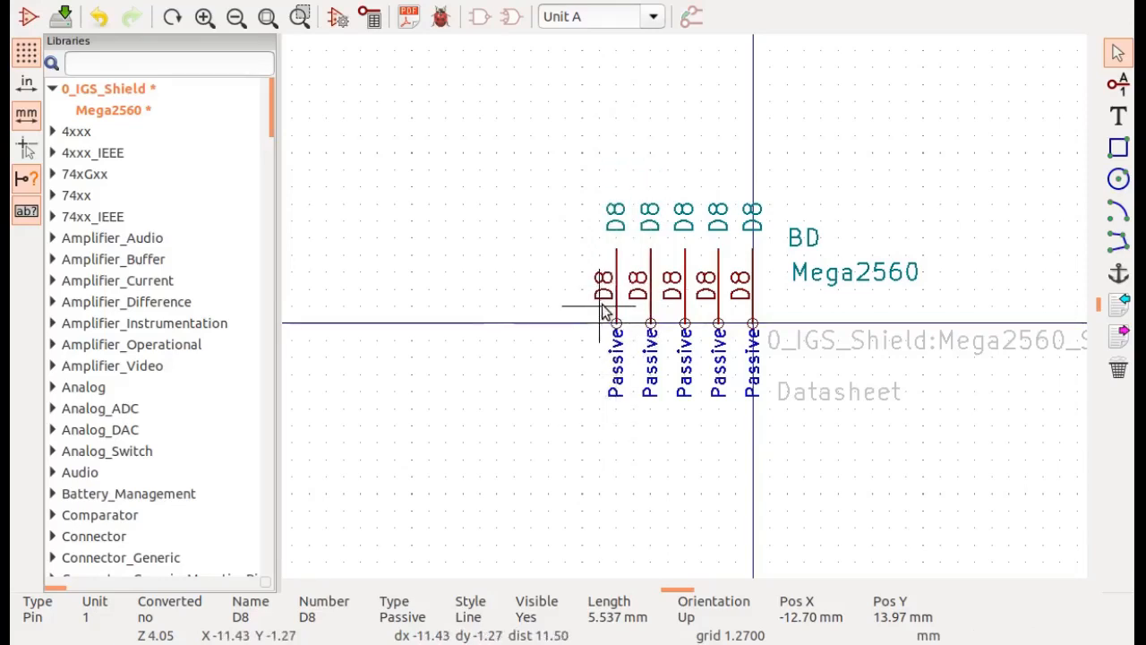
- Copy the row of five pins and paste it directly to the left at the same 2.54 mm spacing, making ten pins
{"action": "left_click_drag", "start_coordinate": [565, 186], "coordinate": [768, 422]}
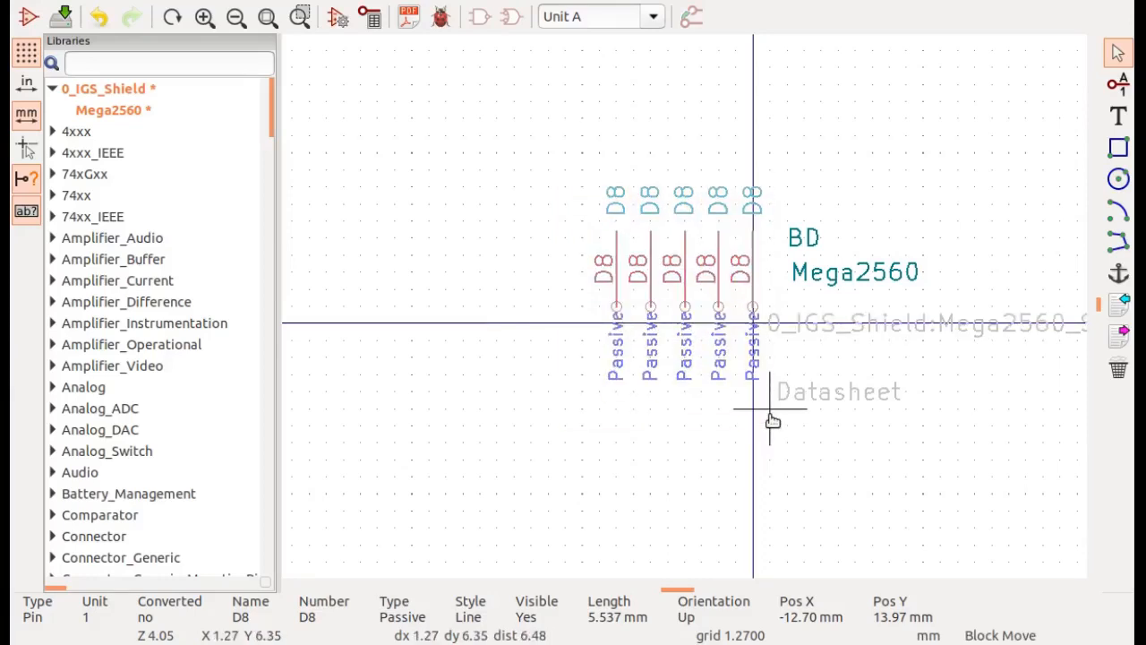
{"action": "left_click", "coordinate": [771, 413]}
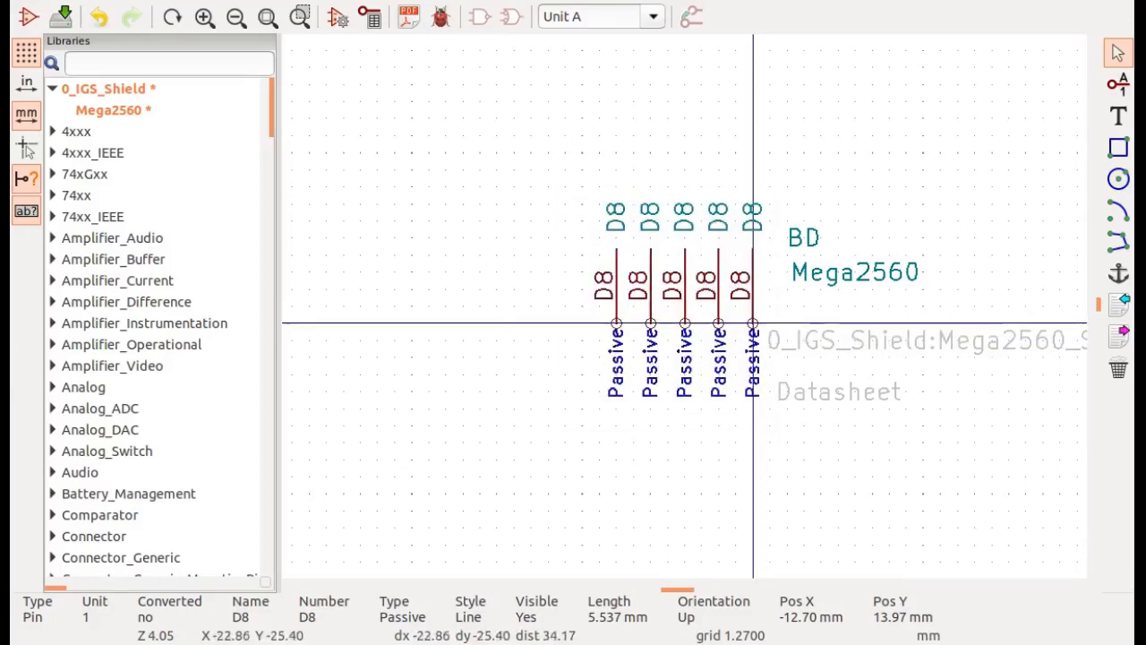
{"action": "key", "text": "ctrl+v"}
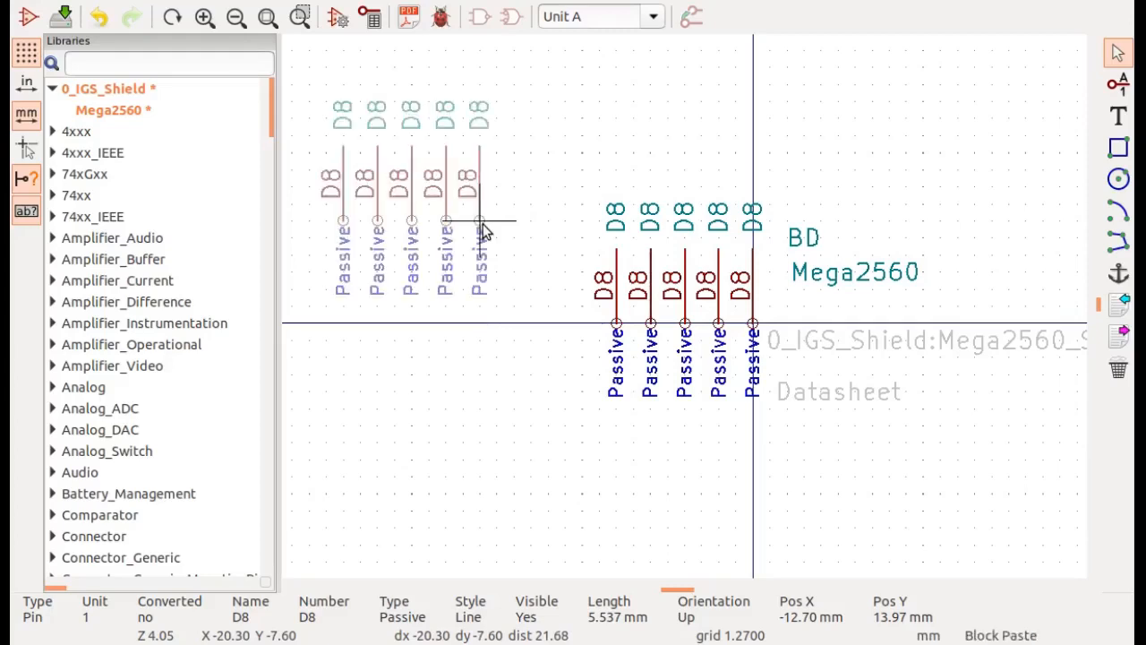
{"action": "left_click", "coordinate": [586, 326]}
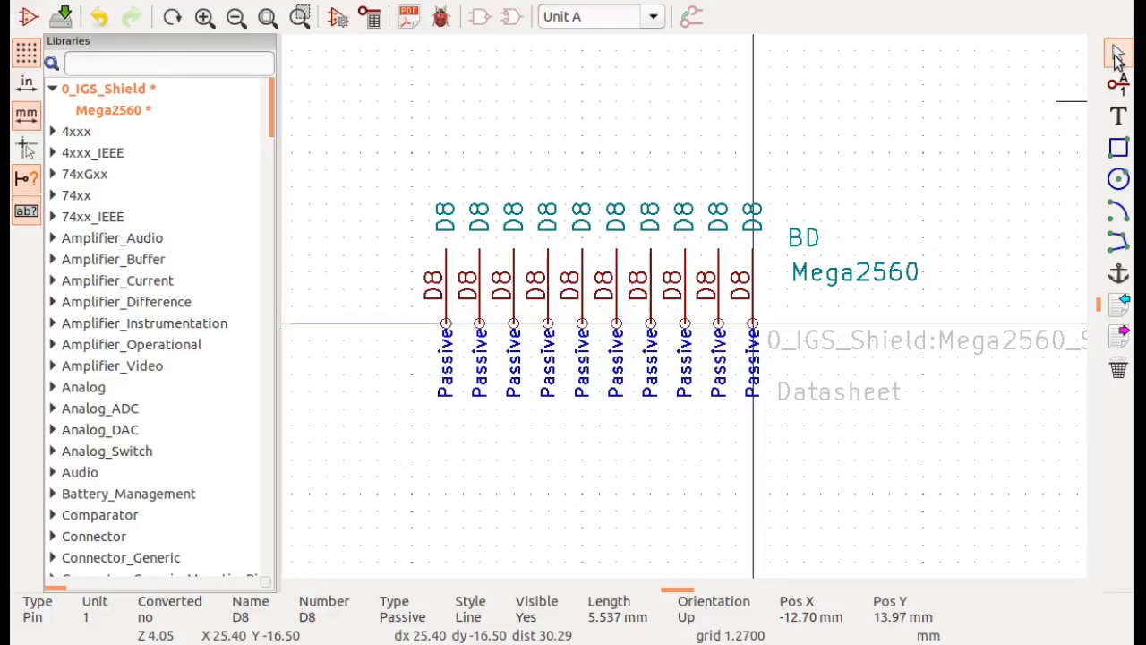
- Change both the name and number of the pin at X -2.54 mm to D9
{"action": "double_click", "coordinate": [721, 302]}
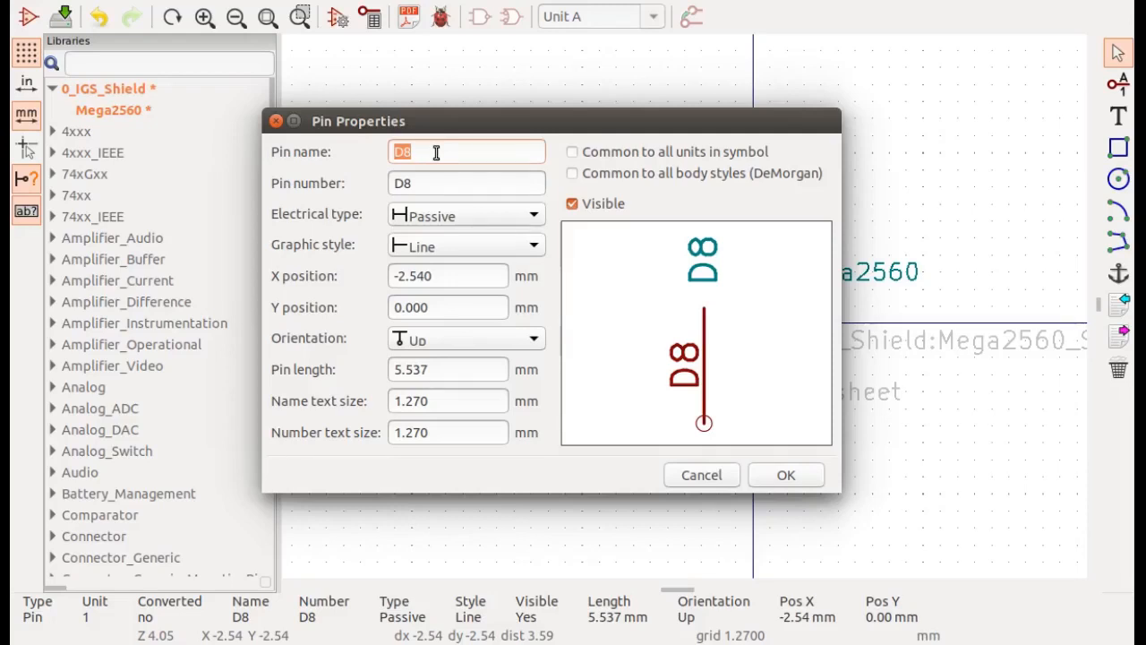
{"action": "type", "text": "D8"}
{"action": "key", "text": "Tab"}
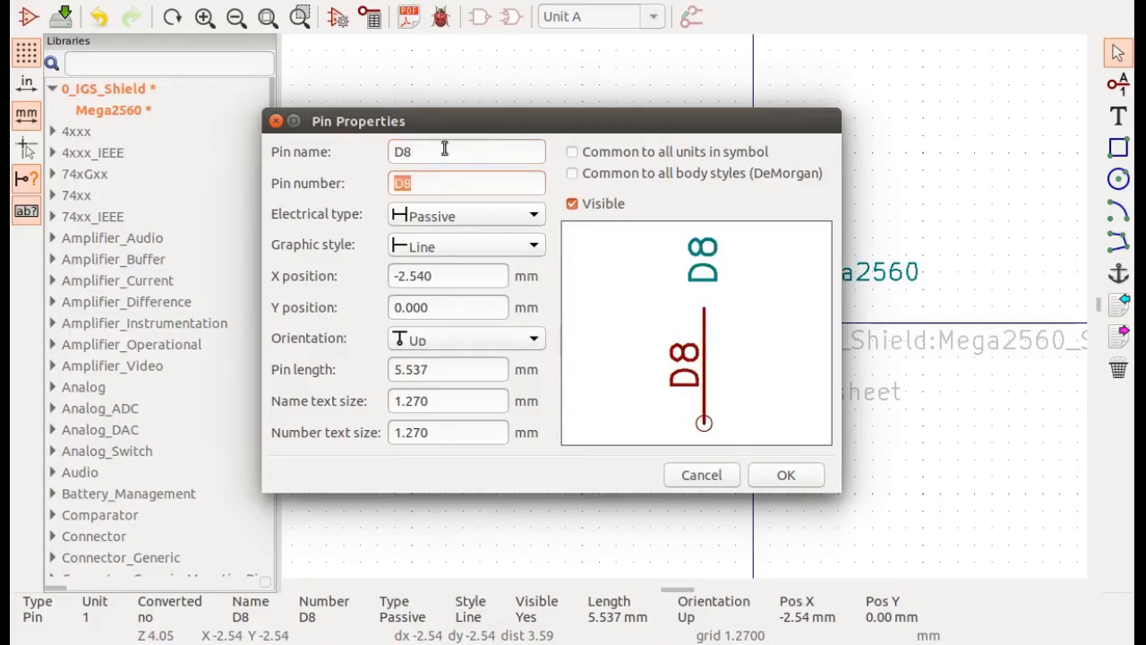
{"action": "key", "text": "BackSpace"}
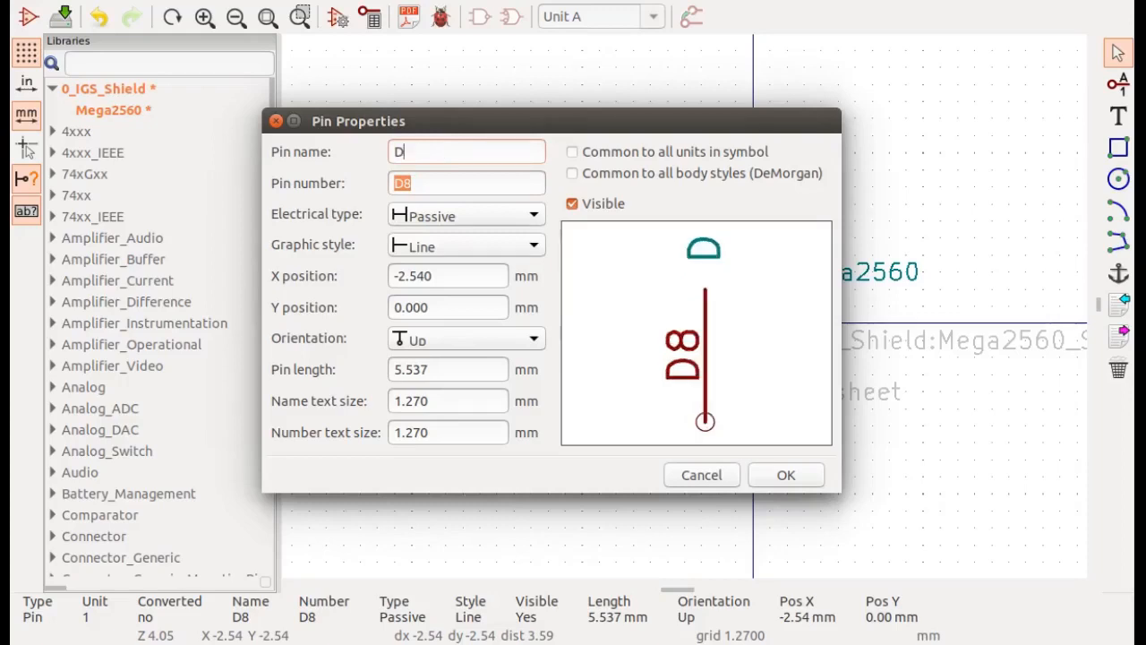
{"action": "type", "text": "9"}
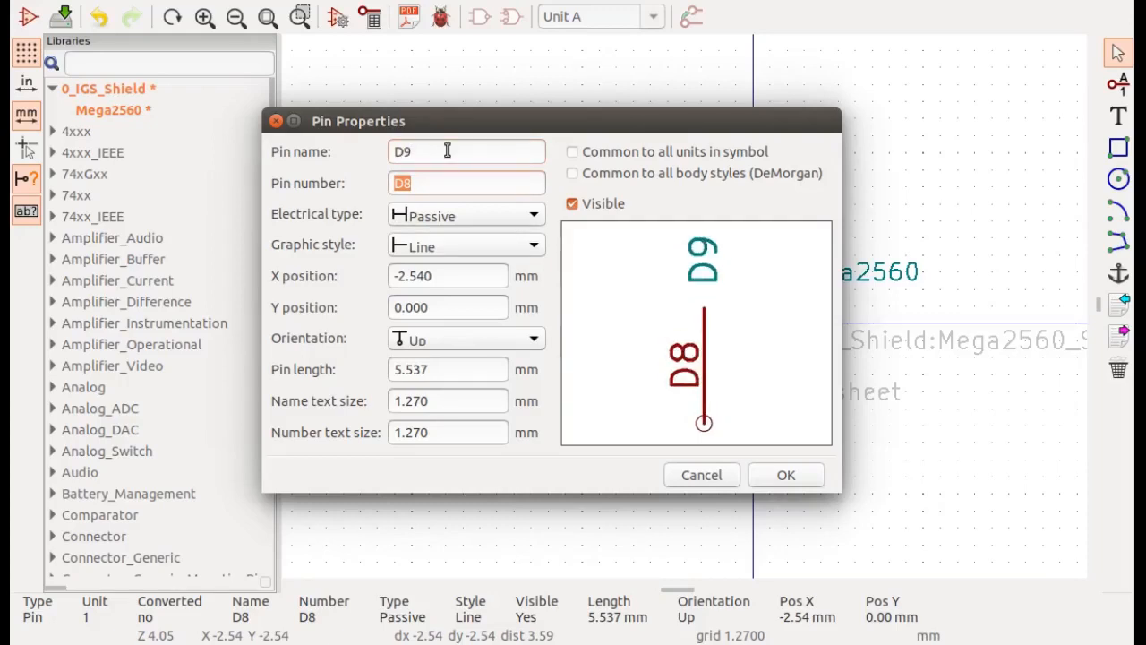
{"action": "type", "text": "D9"}
{"action": "key", "text": "Return"}
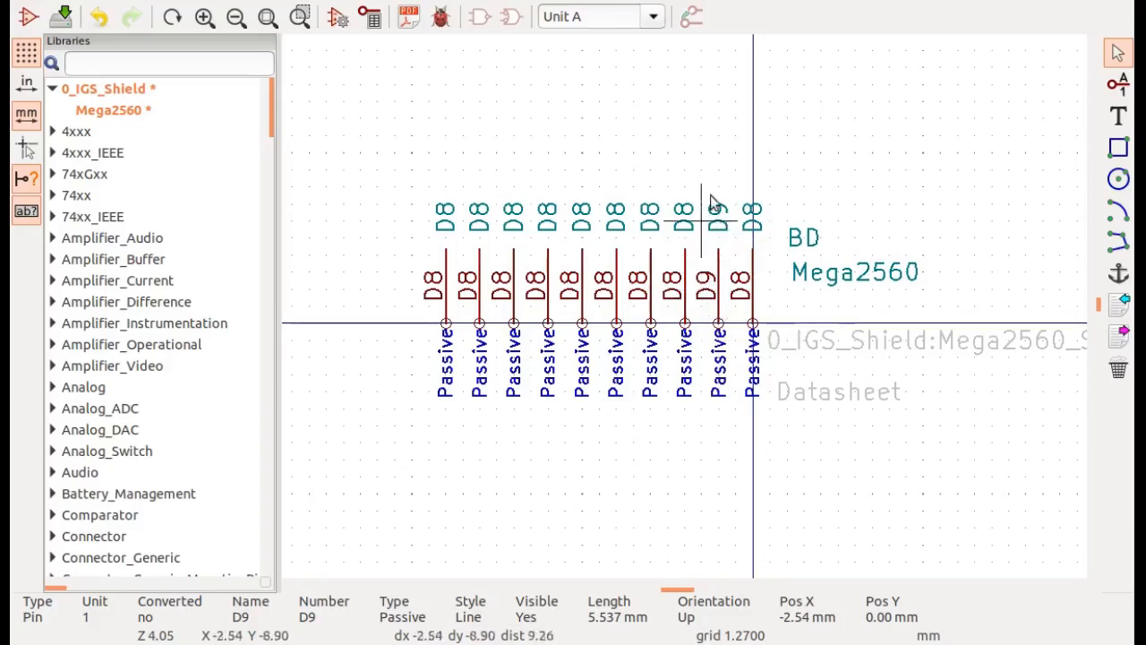
- Set the name and number of the pin left of D9 to D10
{"action": "double_click", "coordinate": [684, 287]}
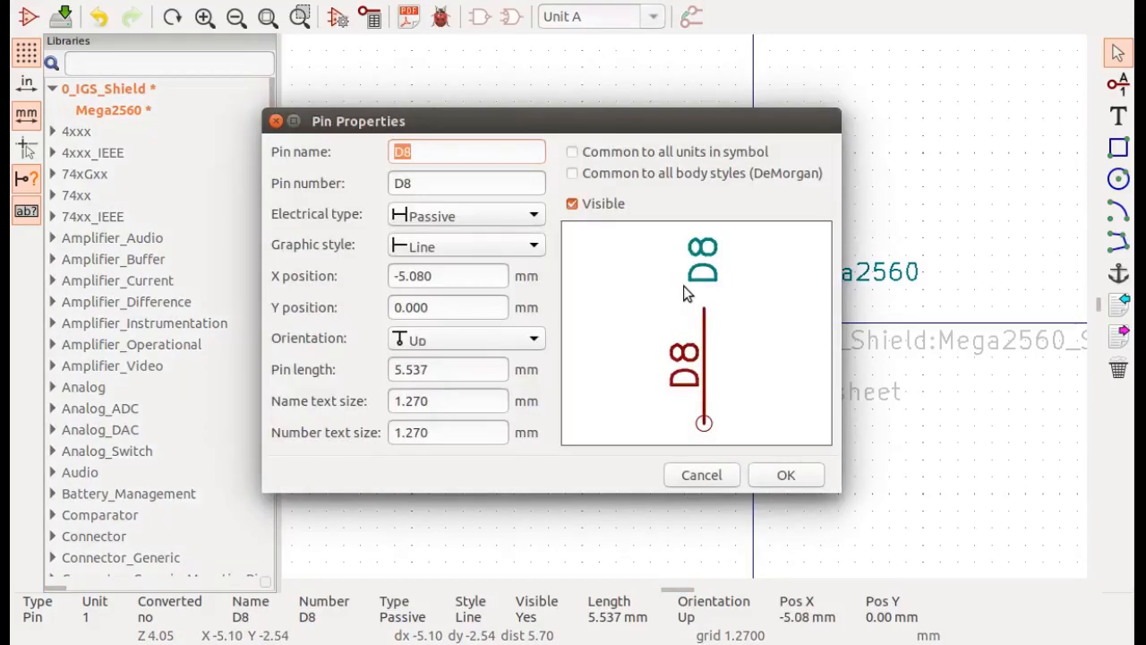
{"action": "type", "text": "D10"}
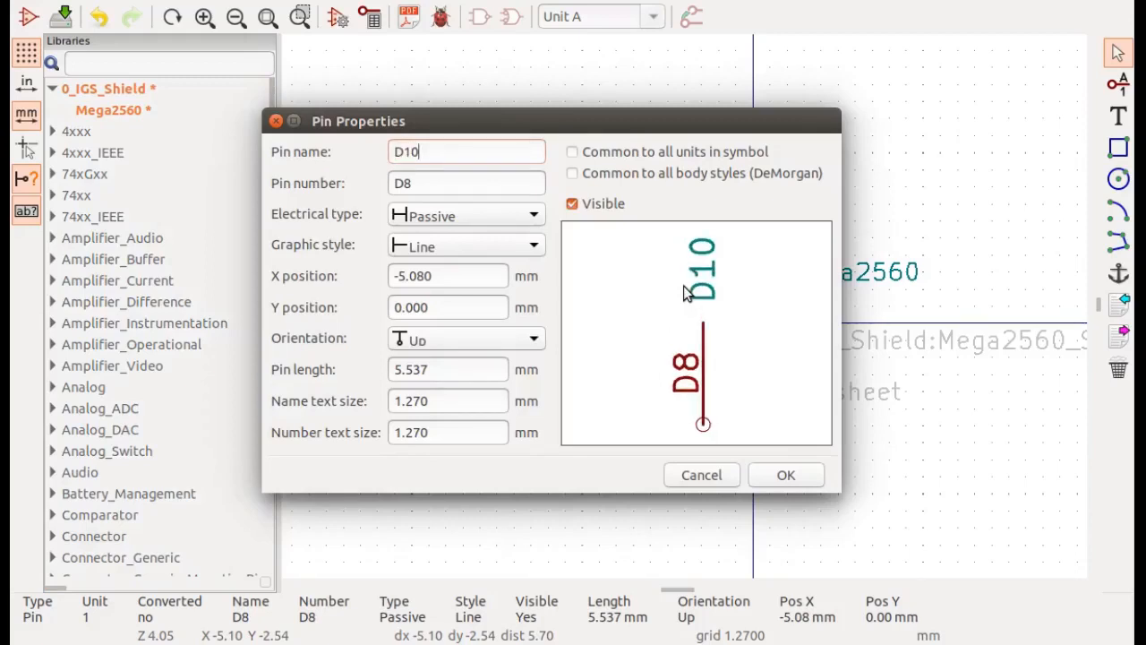
{"action": "key", "text": "Tab"}
{"action": "type", "text": "D10"}
{"action": "key", "text": "Return"}
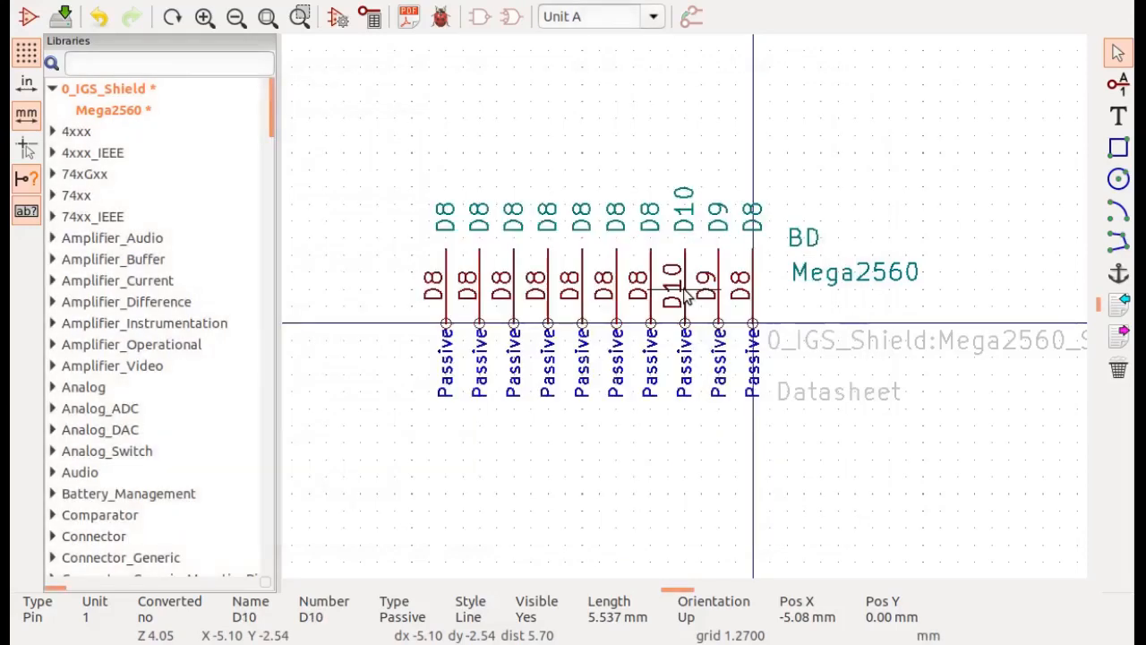
- Set the name and number of the pin left of D10 to D11
{"action": "double_click", "coordinate": [653, 287]}
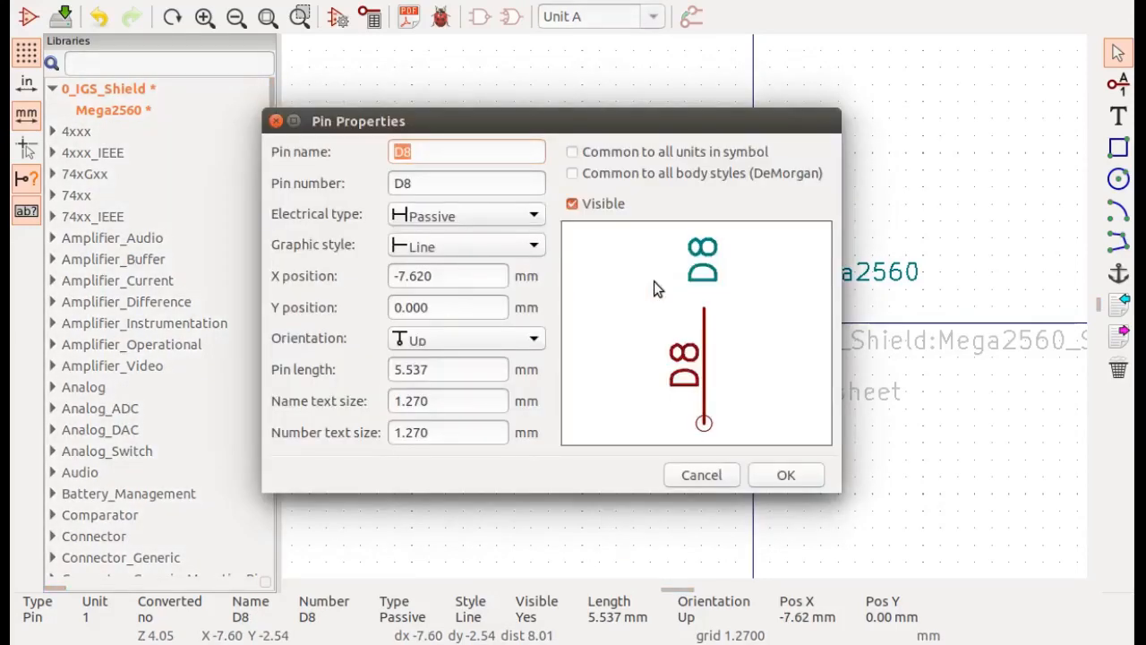
{"action": "type", "text": "D11"}
{"action": "key", "text": "Tab"}
{"action": "type", "text": "D1"}
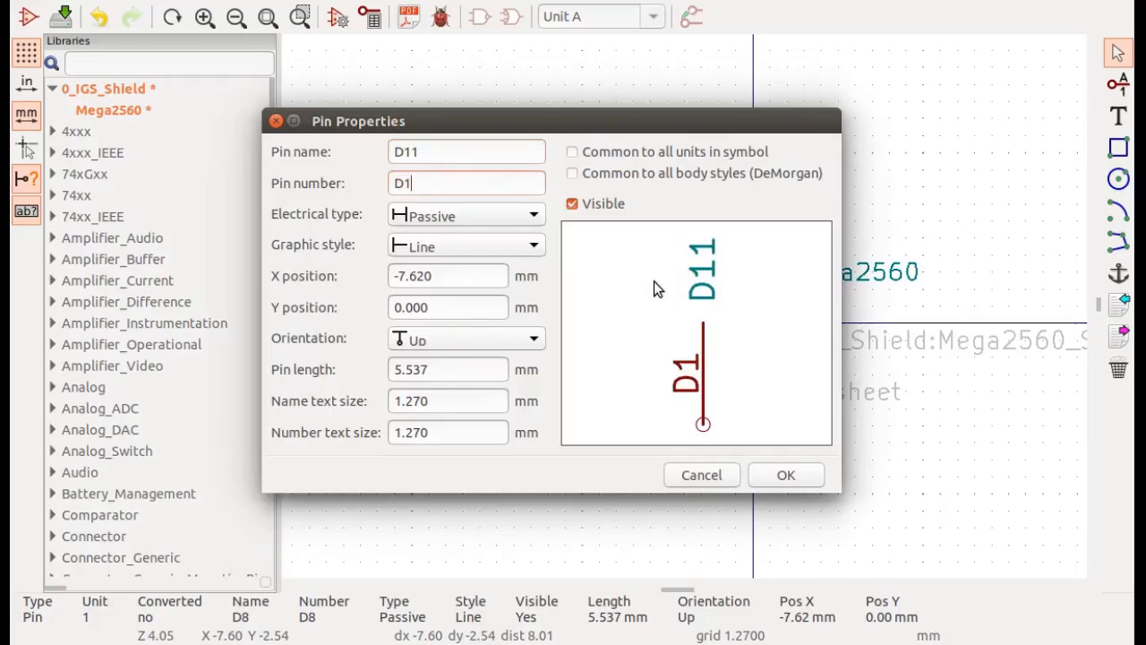
{"action": "type", "text": "1"}
{"action": "key", "text": "Return"}
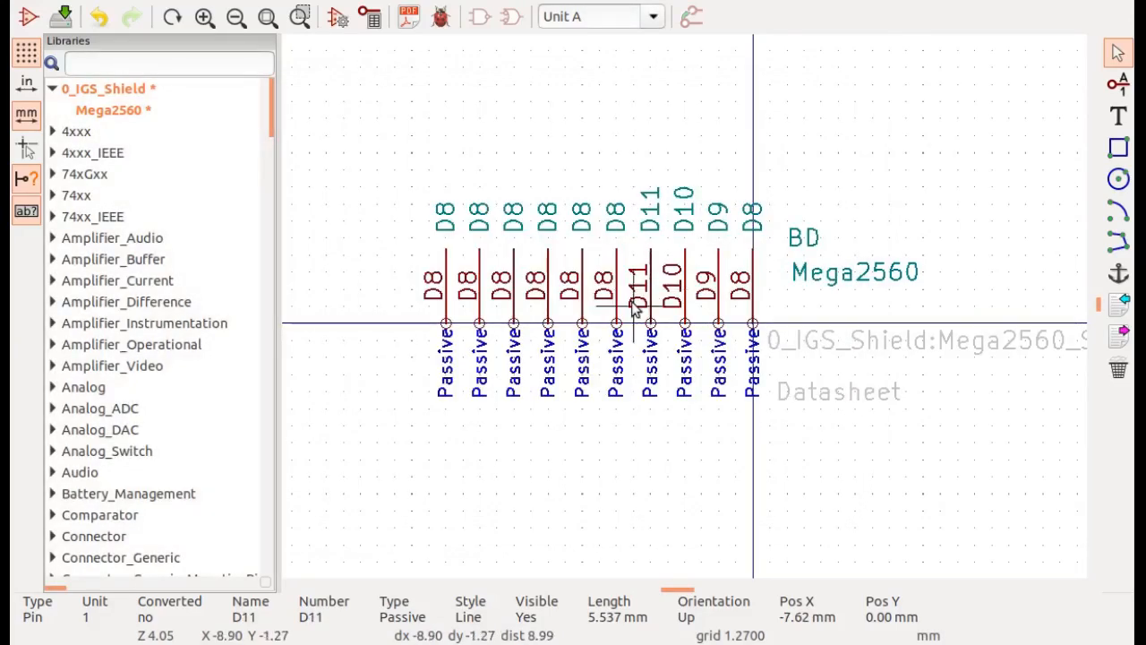
- Set the name and number of the pin left of D11 to D12
{"action": "double_click", "coordinate": [616, 295]}
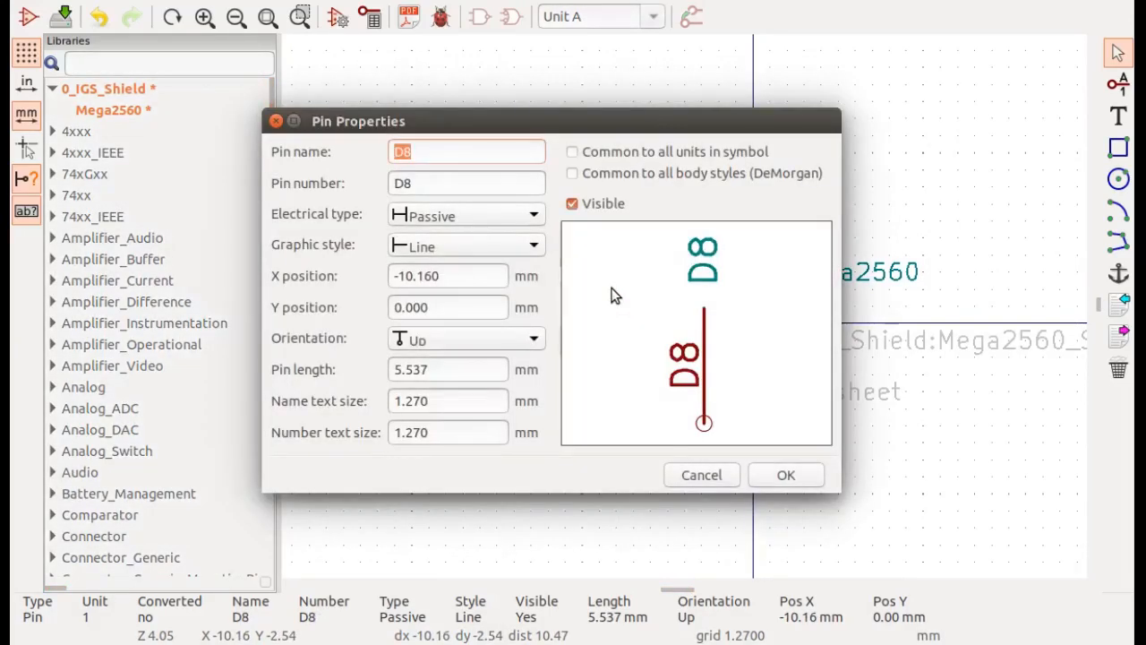
{"action": "type", "text": "D12"}
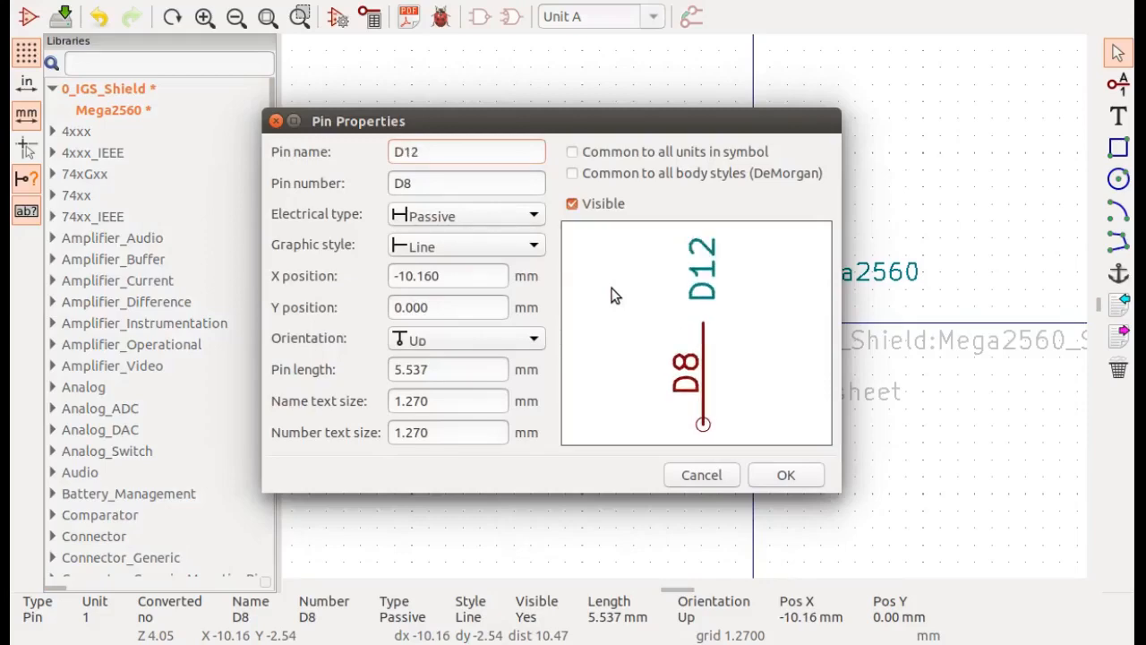
{"action": "key", "text": "Tab"}
{"action": "type", "text": "D12"}
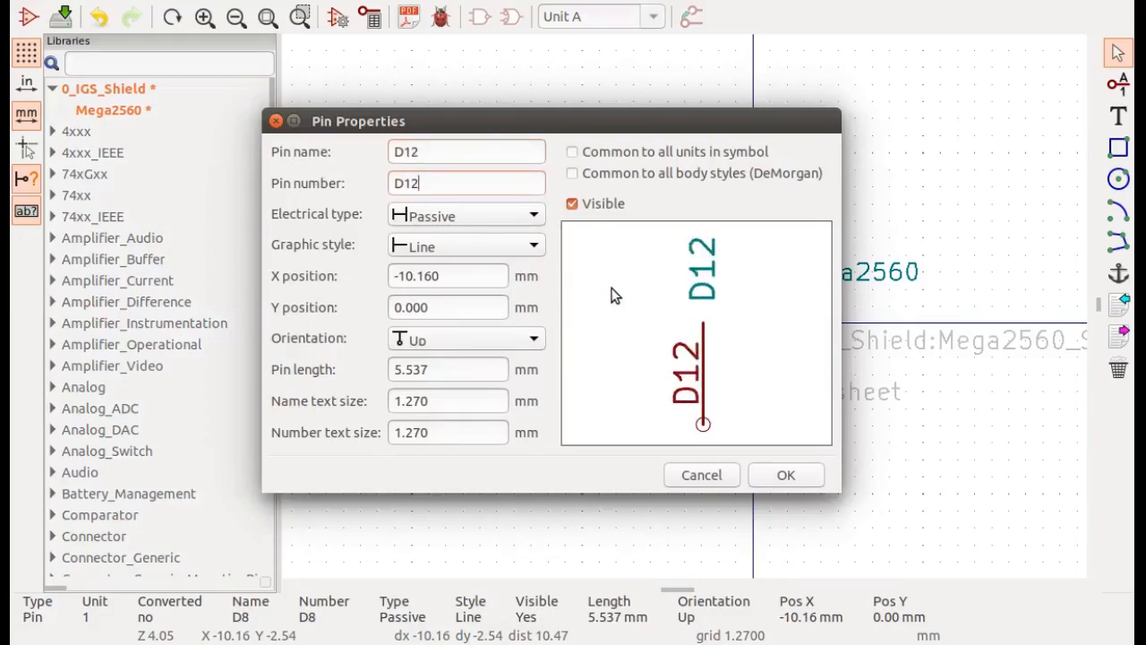
{"action": "key", "text": "Return"}
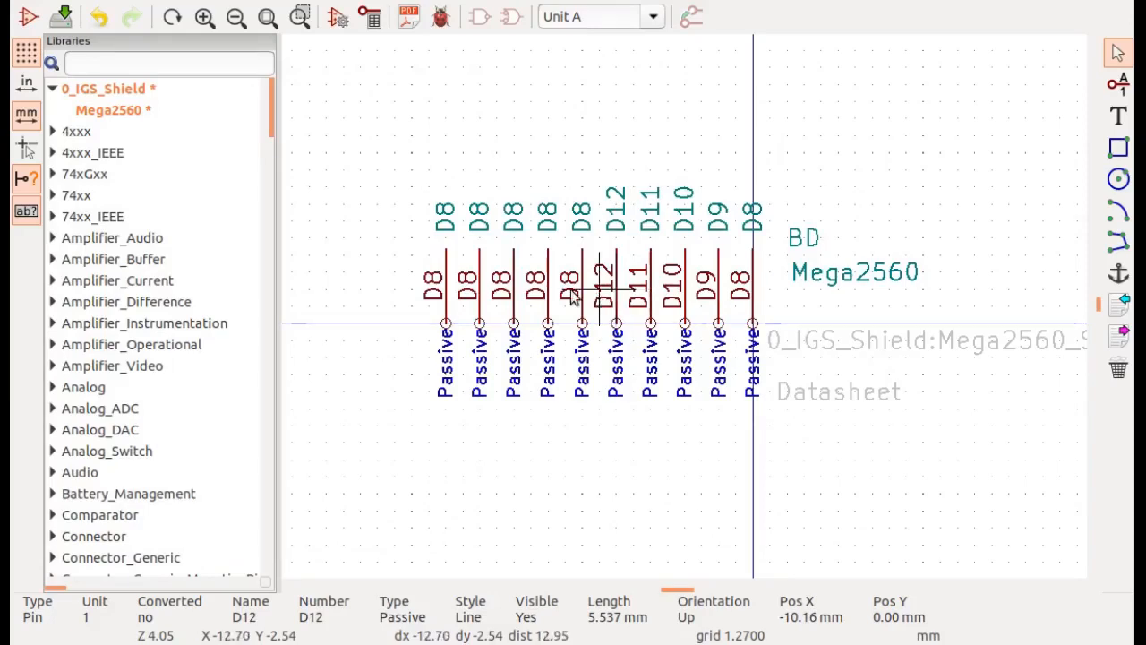
- Open the properties of the pin left of D12 and enter D13 as its name
{"action": "left_click", "coordinate": [584, 298]}
{"action": "double_click", "coordinate": [584, 298]}
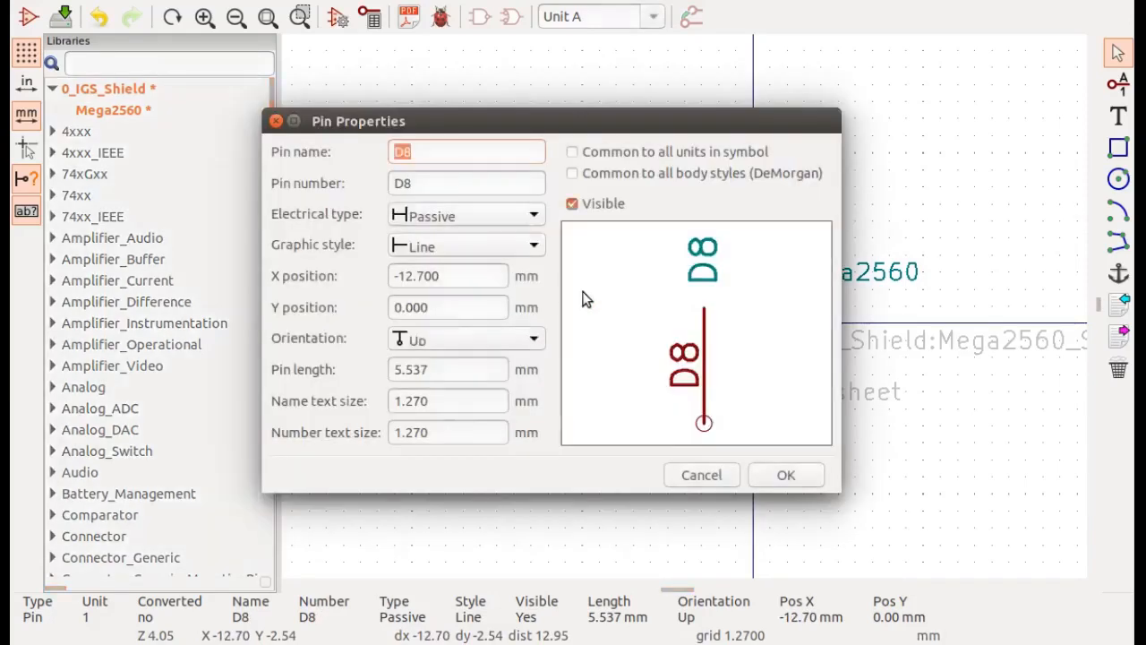
{"action": "type", "text": "D13"}
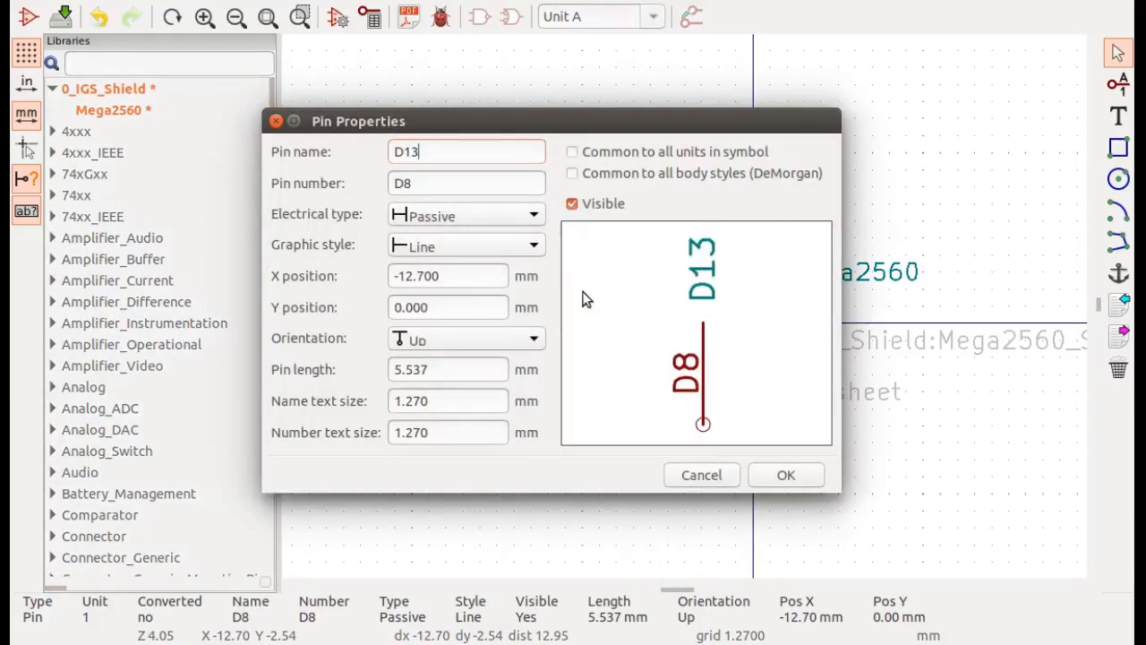
- Set the pin number to D13 for the pin being named D13 and apply its properties
{"action": "key", "text": "Tab"}
{"action": "type", "text": "D13"}
{"action": "key", "text": "Return"}
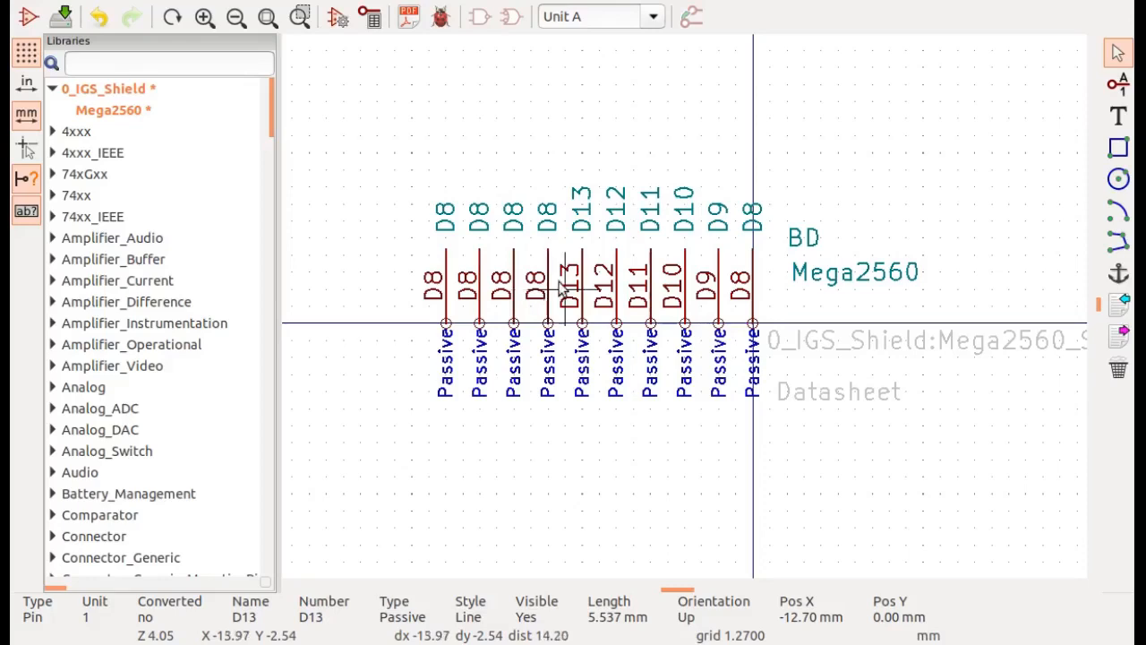
- Set both the name and number of the pin immediately left of D13 to GND1
{"action": "double_click", "coordinate": [543, 288]}
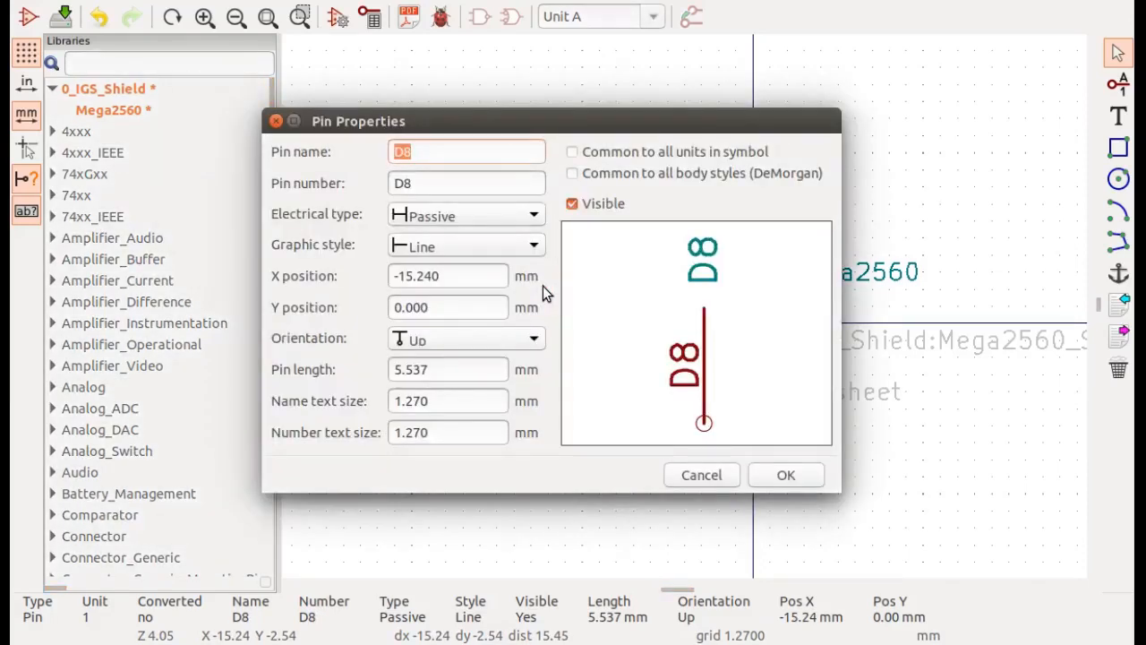
{"action": "type", "text": "GN"}
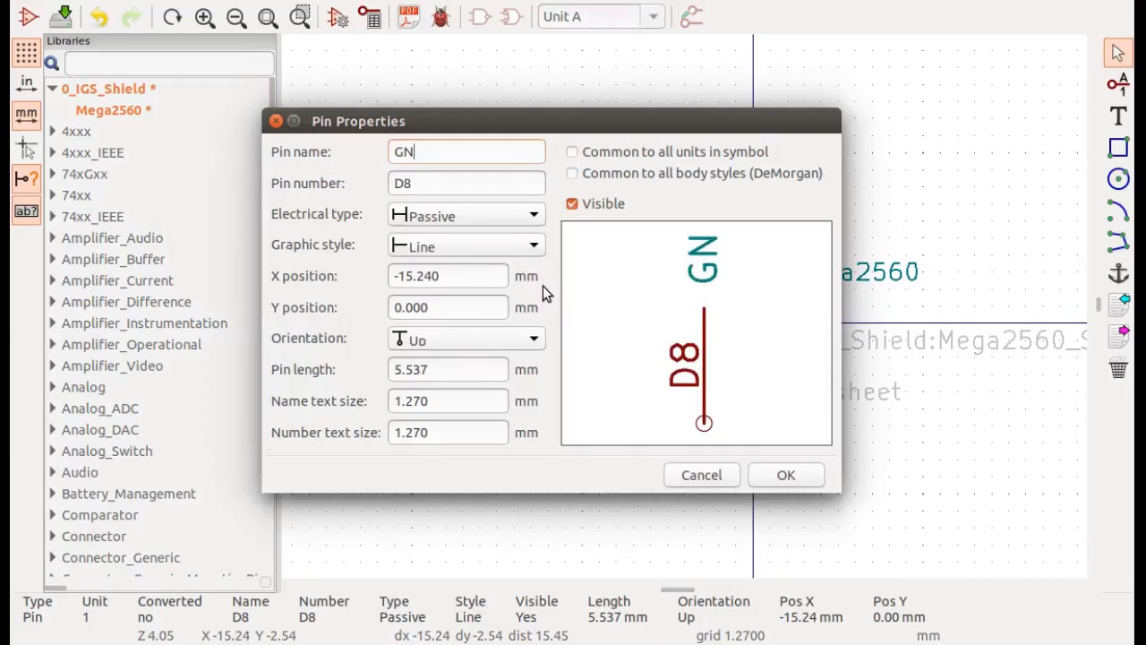
{"action": "type", "text": "D1"}
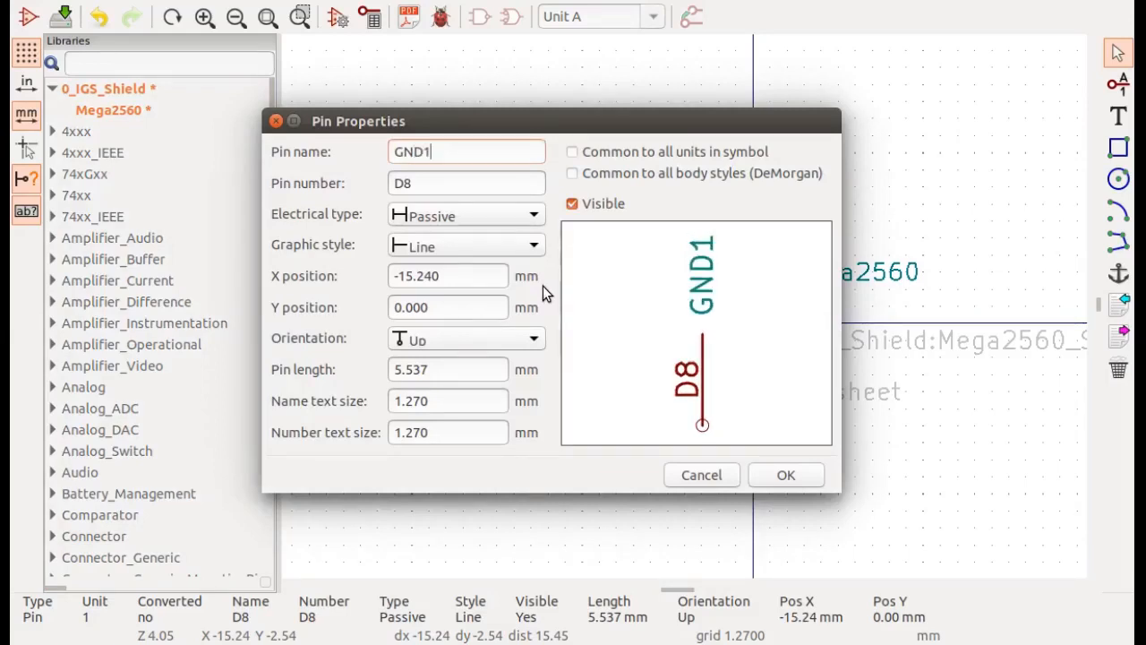
{"action": "key", "text": "Tab"}
{"action": "type", "text": "GN"}
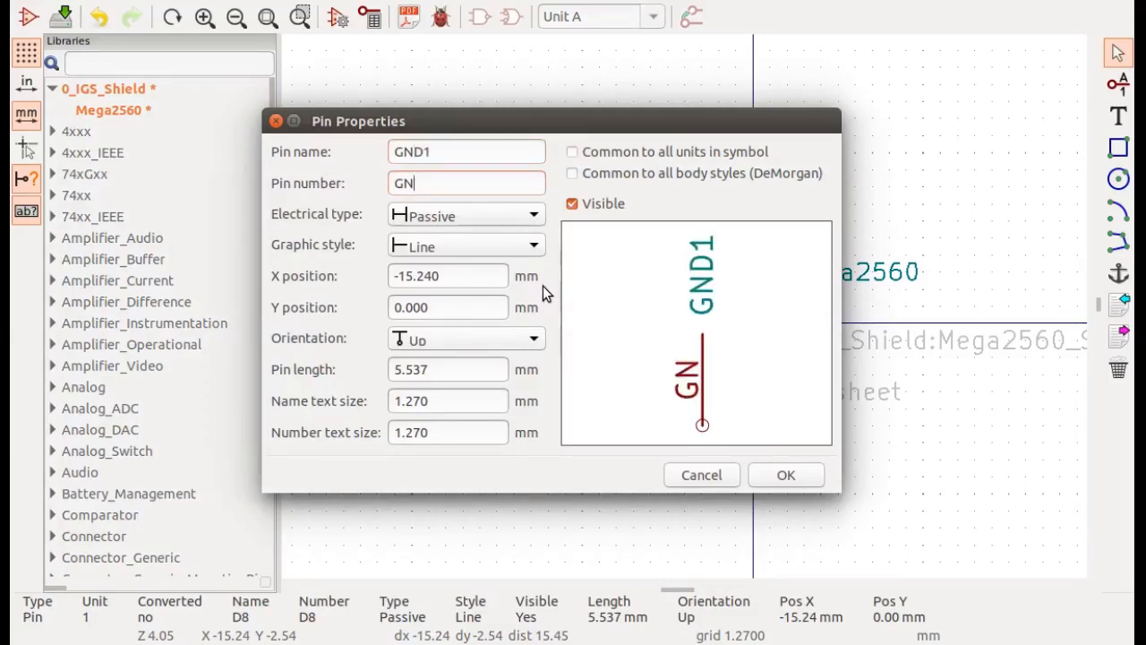
{"action": "type", "text": "D1"}
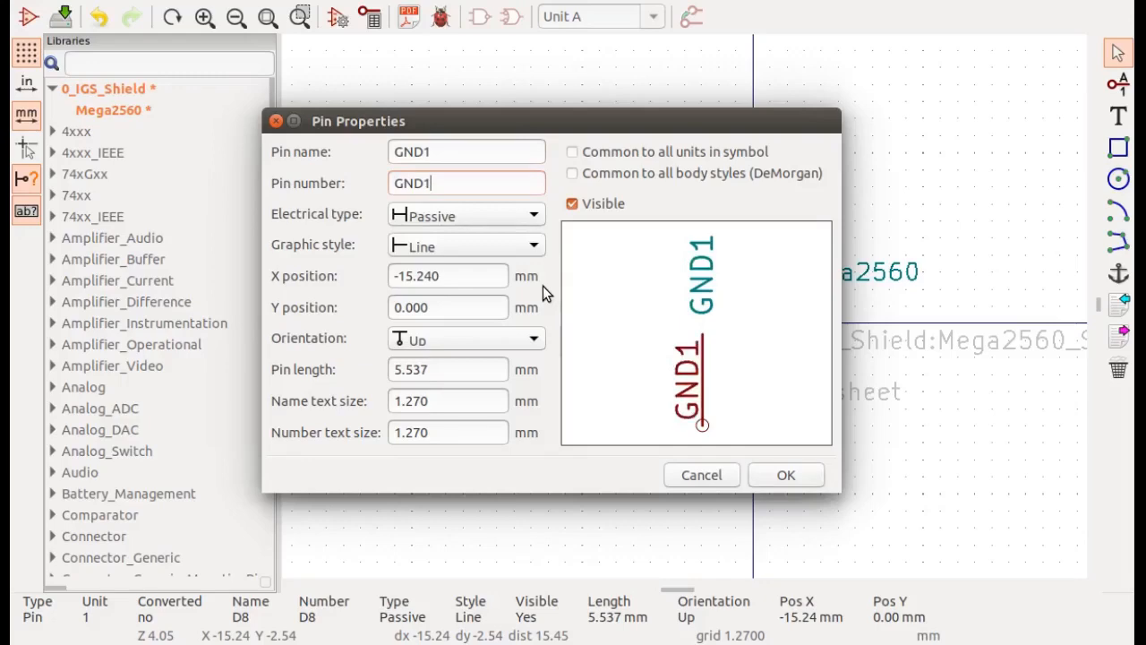
{"action": "key", "text": "Return"}
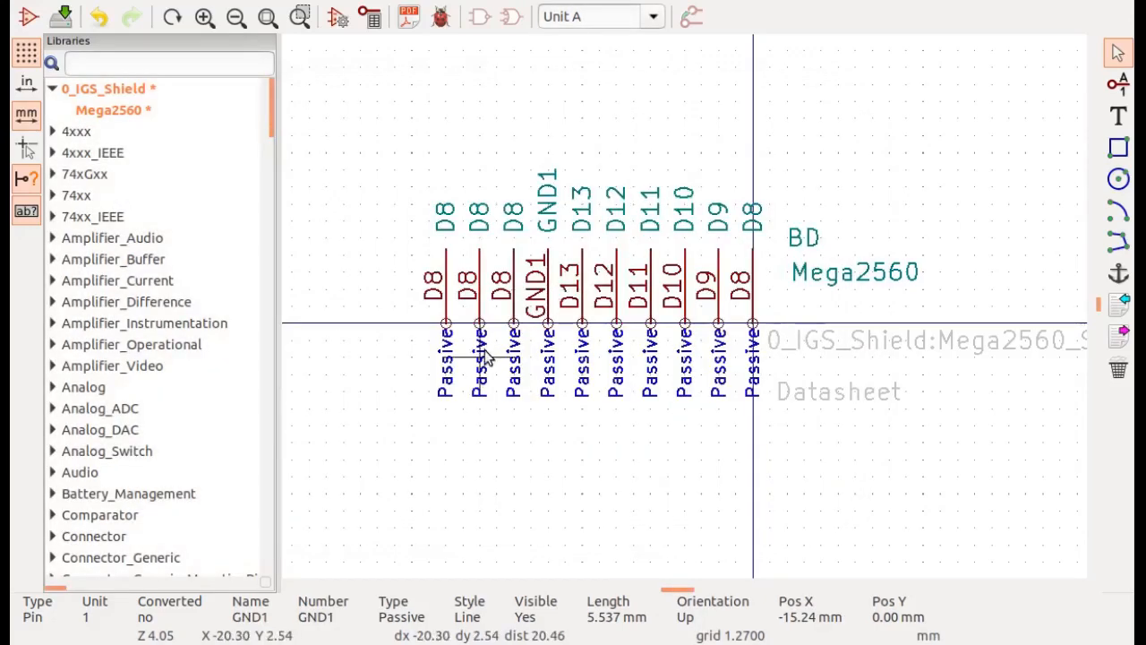
- Set both the name and number of the pin immediately left of GND1 to AREF
{"action": "left_click", "coordinate": [515, 296]}
{"action": "double_click", "coordinate": [515, 290]}
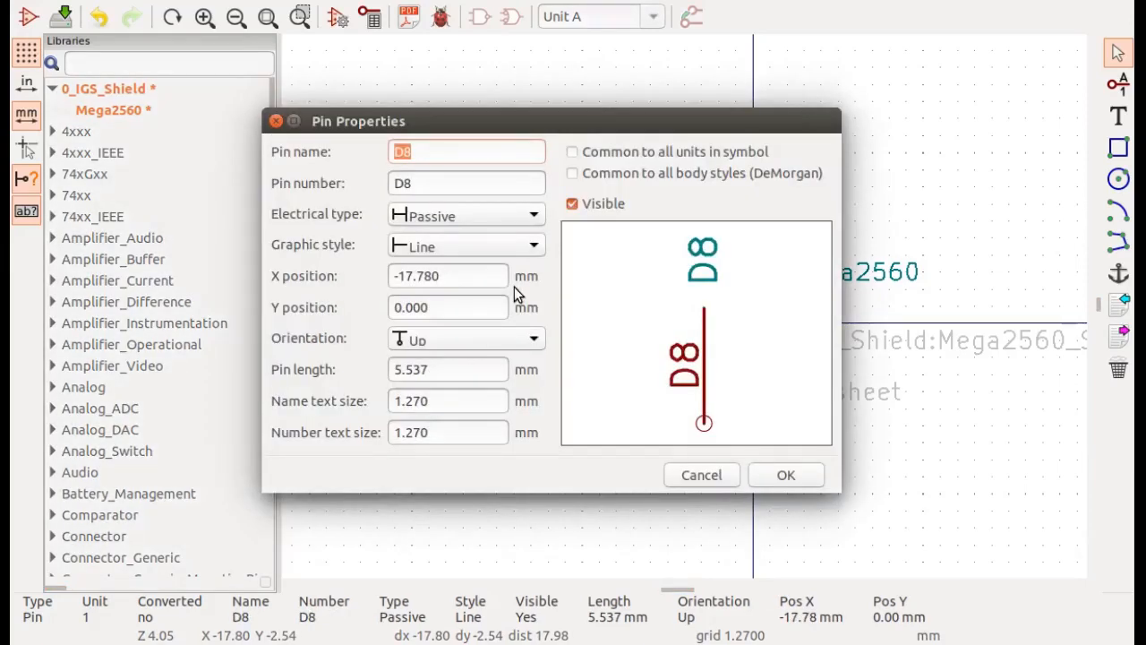
{"action": "type", "text": "AREF"}
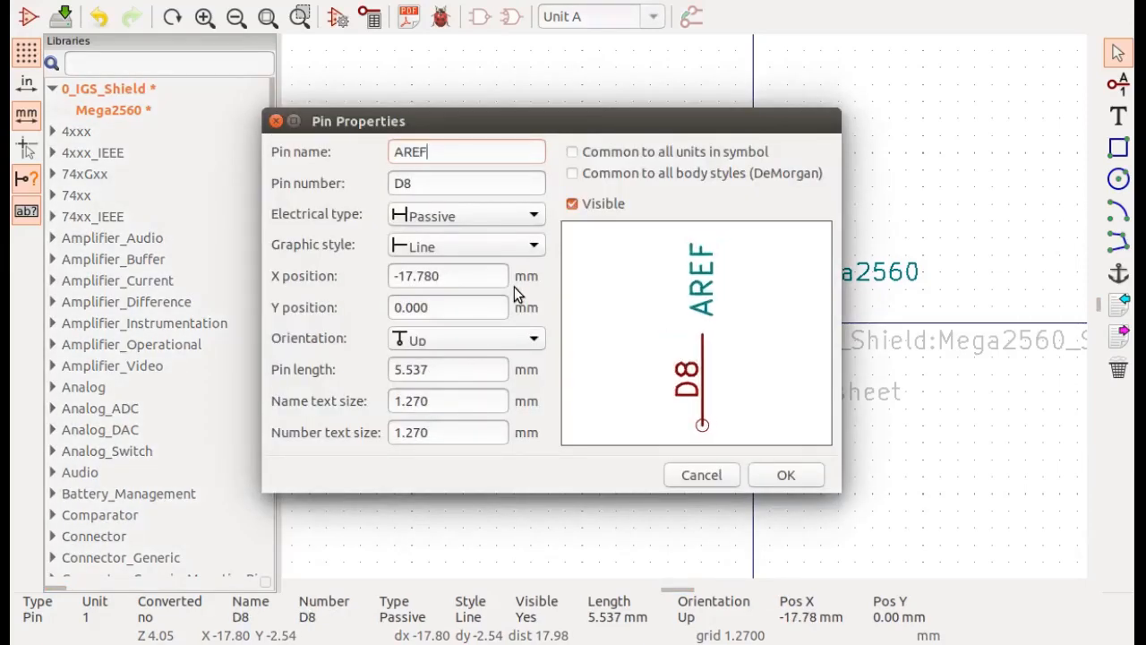
{"action": "key", "text": "Tab"}
{"action": "type", "text": "AREF"}
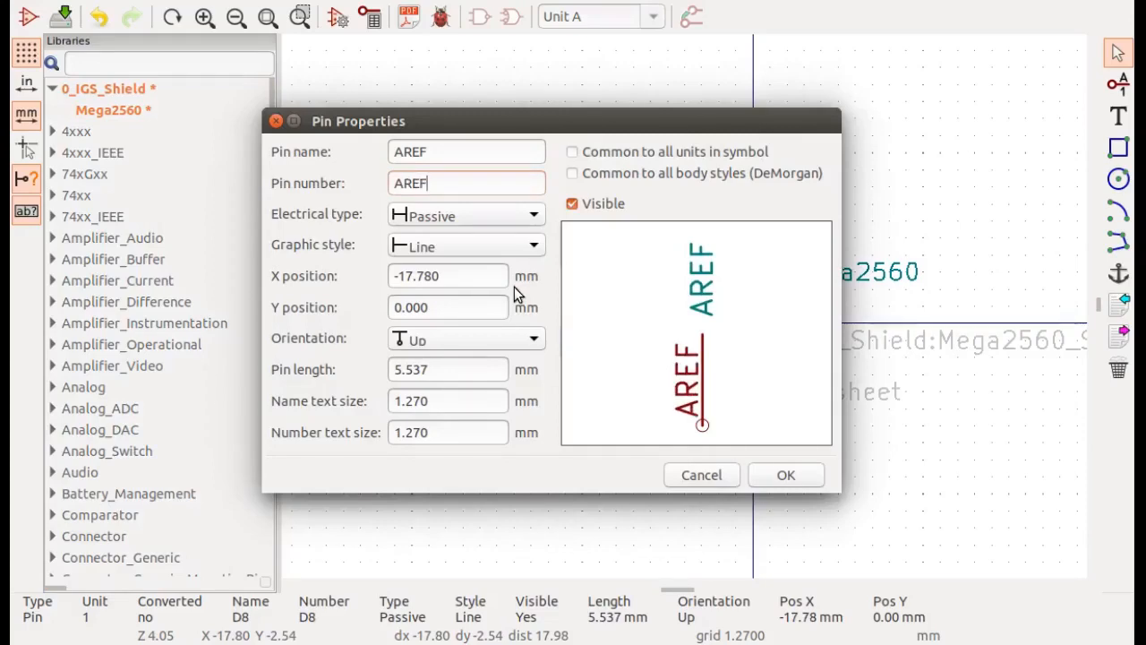
{"action": "key", "text": "Return"}
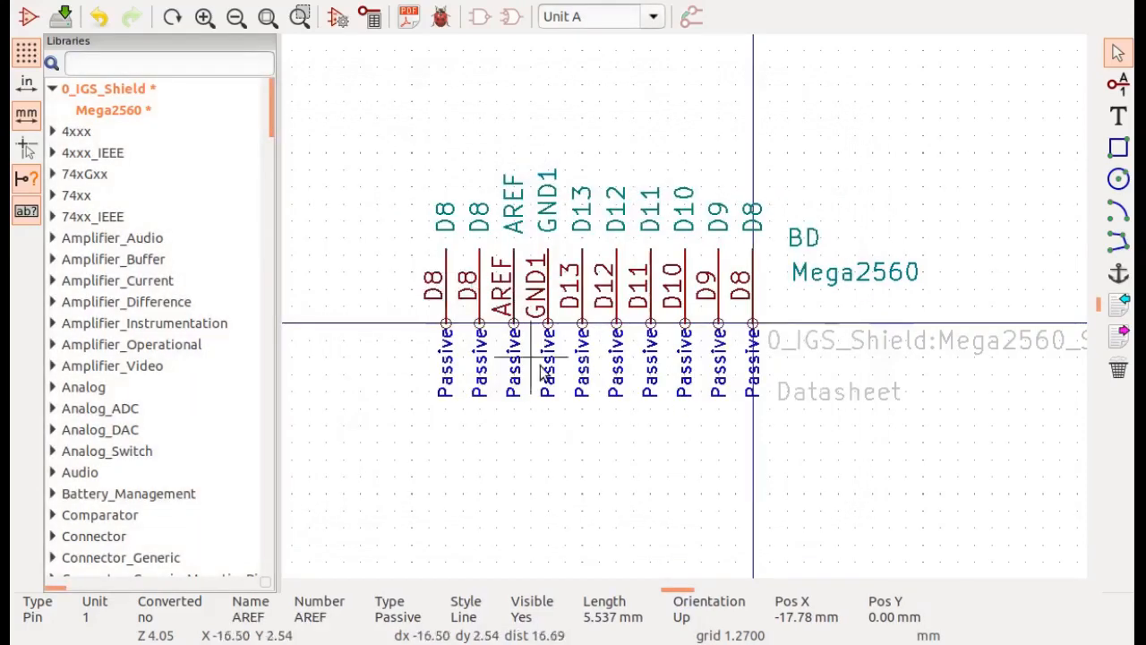
- Set both the name and number of the pin immediately left of AREF to SDA
{"action": "left_click", "coordinate": [484, 293]}
{"action": "double_click", "coordinate": [481, 284]}
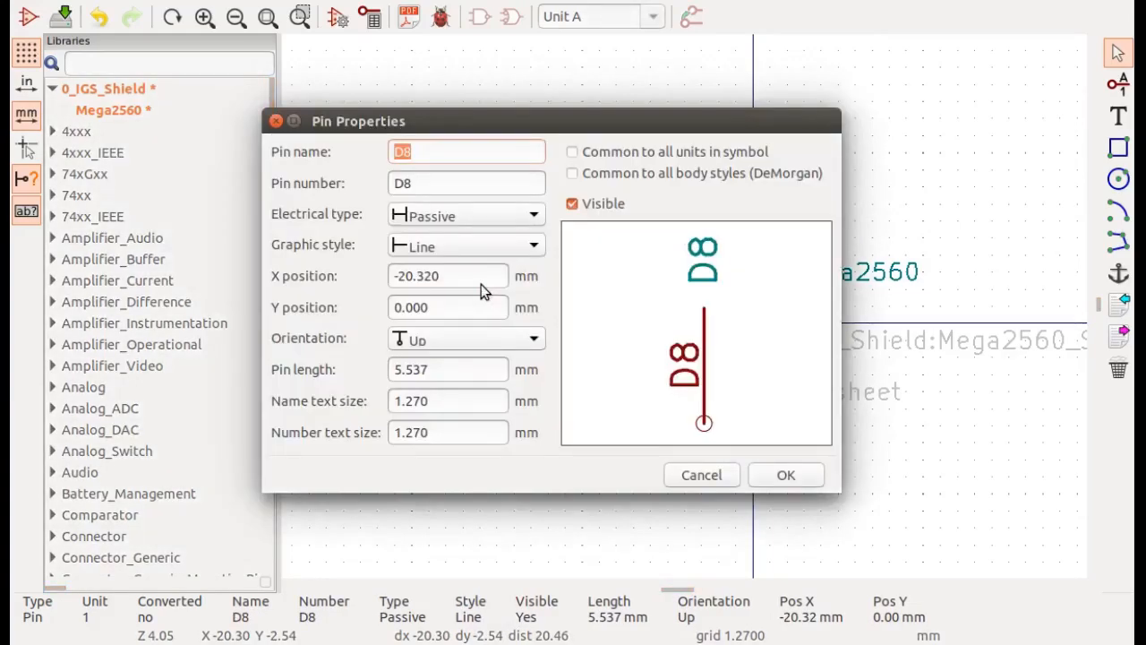
{"action": "type", "text": "SDA"}
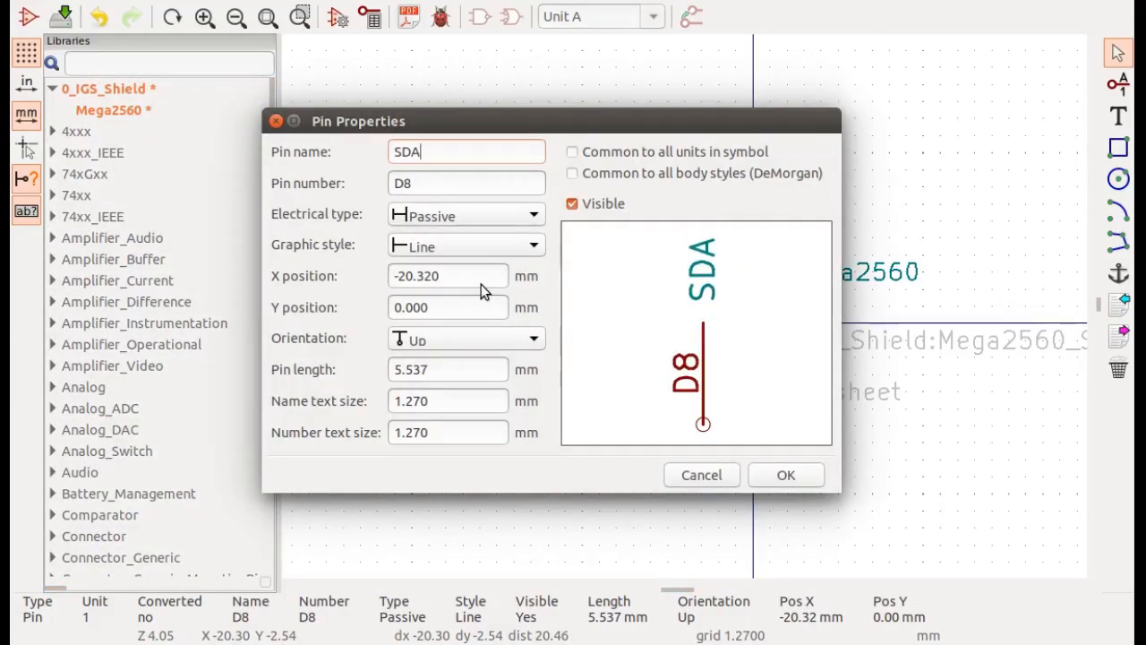
{"action": "key", "text": "Tab"}
{"action": "type", "text": "SDA"}
{"action": "key", "text": "Return"}
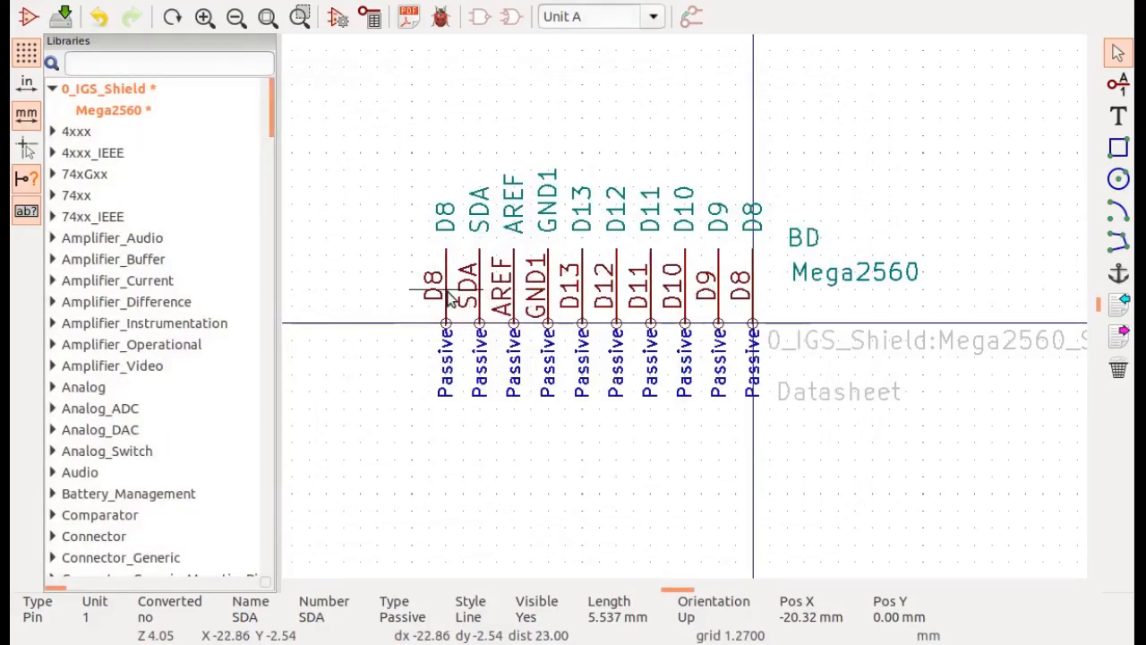
- Set both the name and number of the leftmost pin in the row to SCL
{"action": "double_click", "coordinate": [451, 298]}
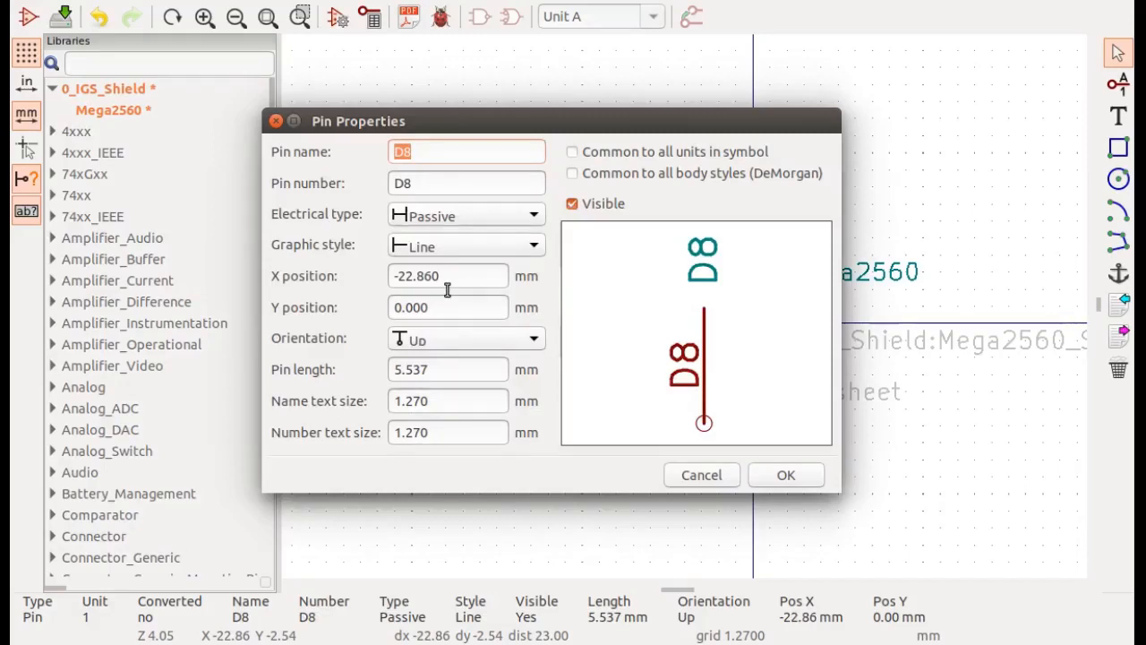
{"action": "type", "text": "S"}
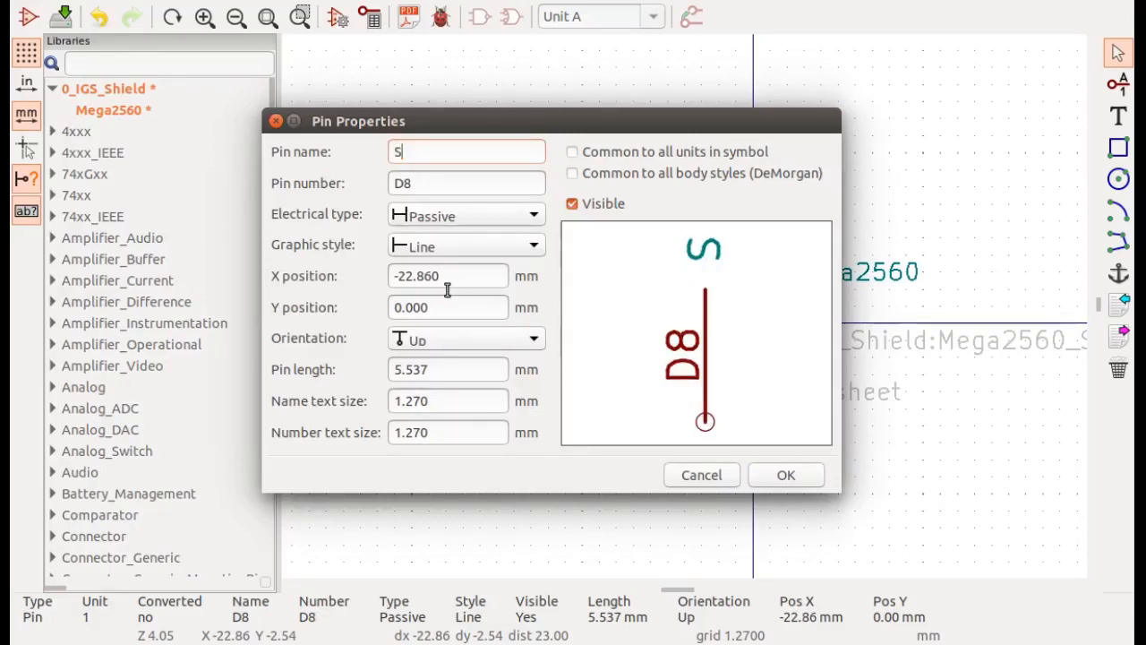
{"action": "type", "text": "CL"}
{"action": "key", "text": "Tab"}
{"action": "type", "text": "SCL"}
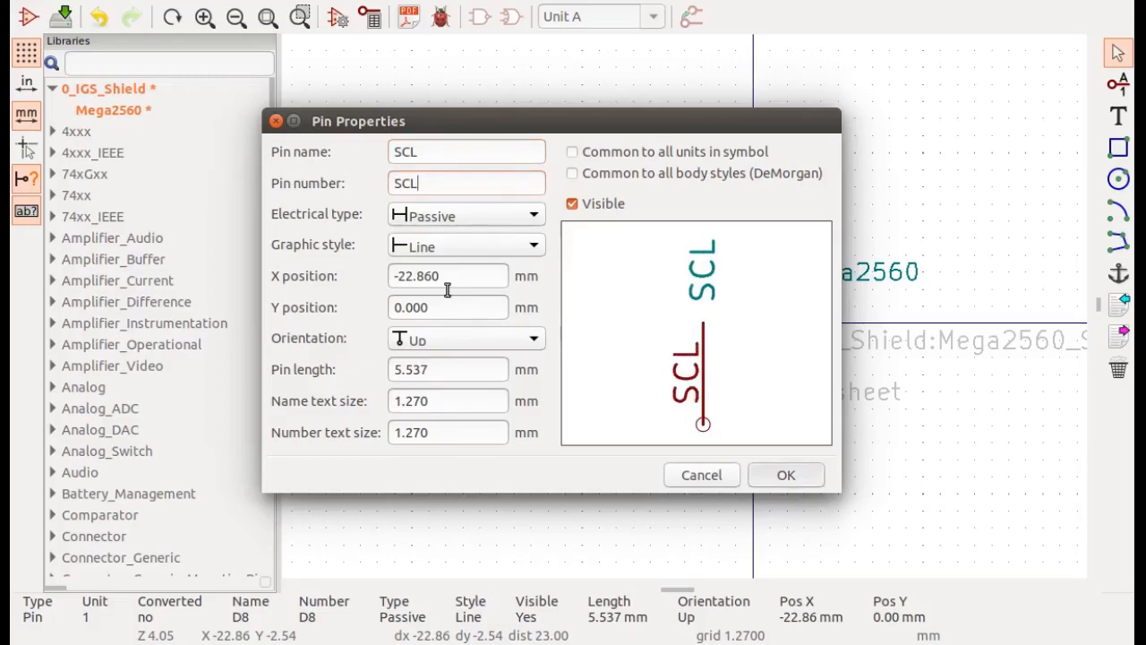
{"action": "key", "text": "Return"}
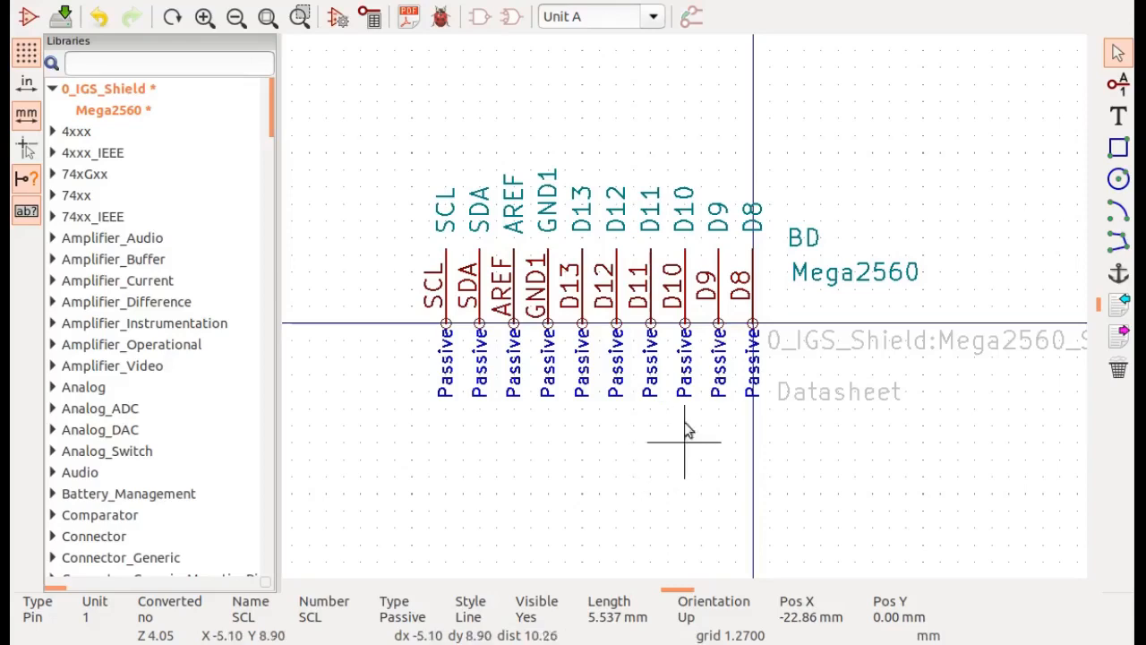
- Rename the rightmost pin, number D8, to PWM while keeping its pin number
{"action": "scroll", "coordinate": [690, 333], "scroll_direction": "up", "scroll_amount": 1}
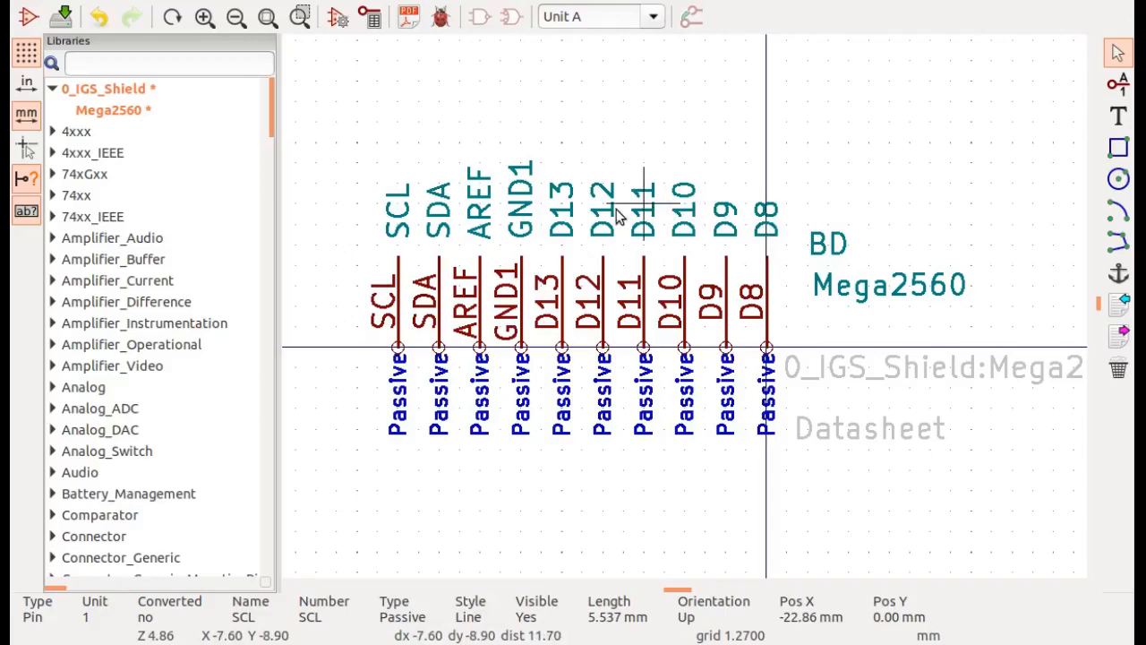
{"action": "double_click", "coordinate": [766, 226]}
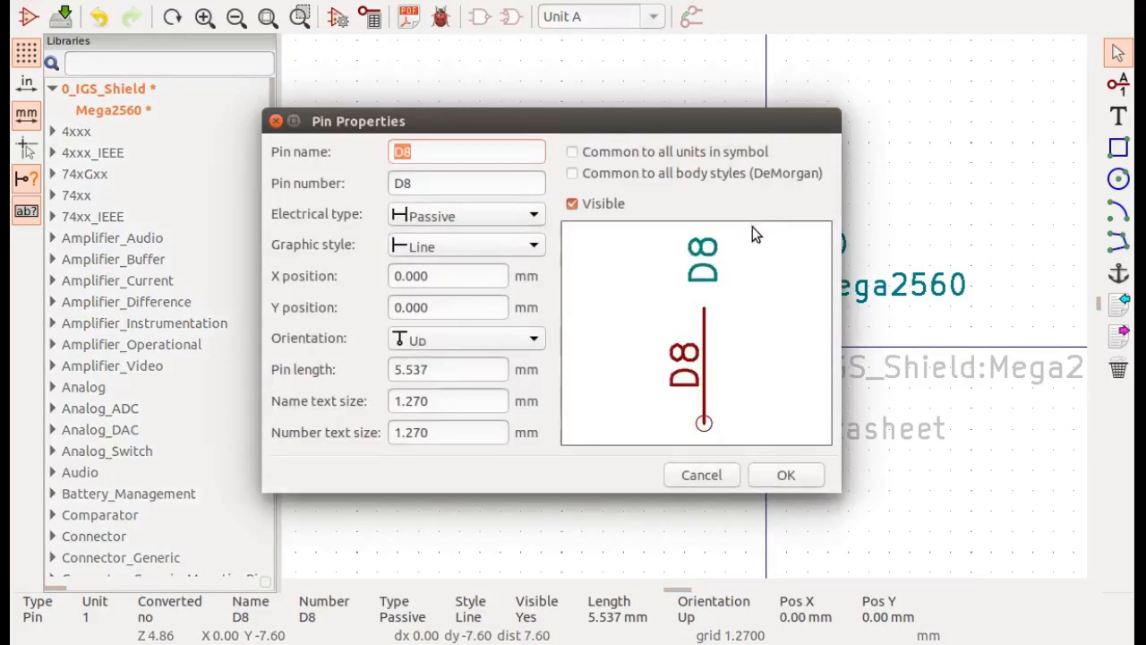
{"action": "type", "text": "PWM"}
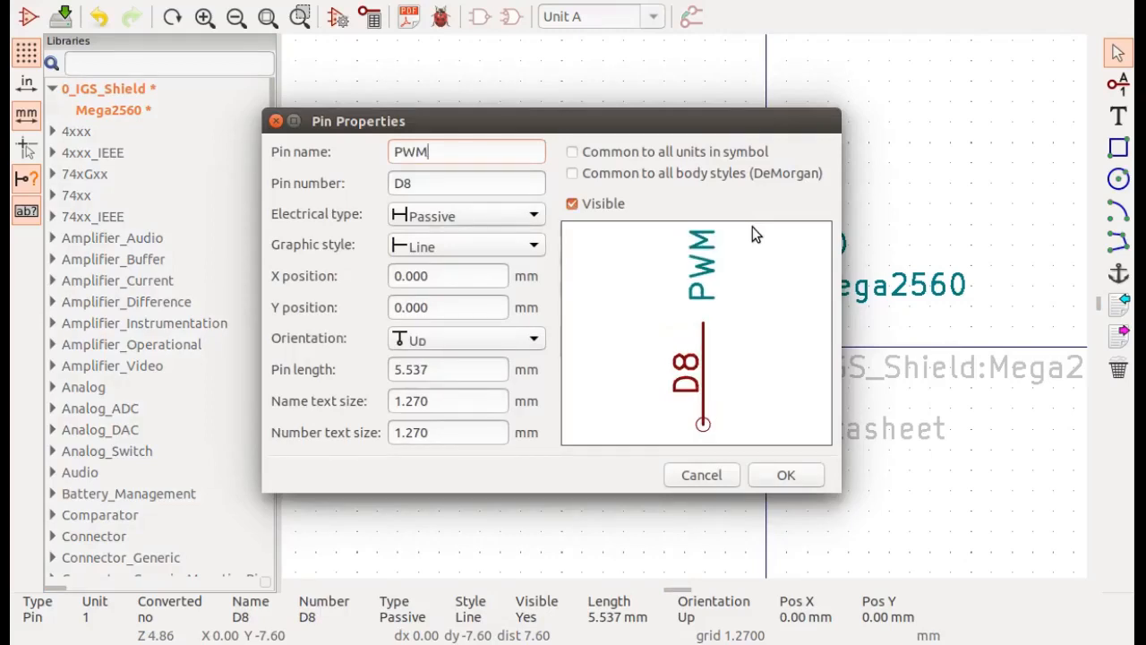
{"action": "key", "text": "shift+Left"}
{"action": "key", "text": "shift+Left"}
{"action": "key", "text": "shift+Left"}
{"action": "key", "text": "Return"}
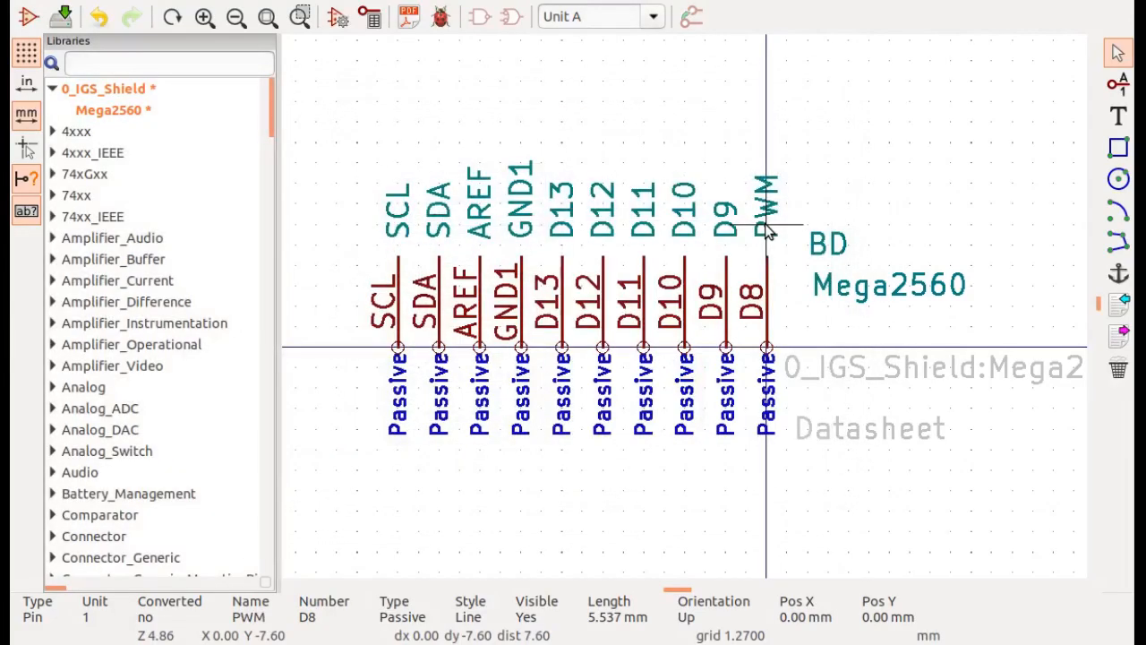
- Rename the pins numbered D9 and D10 to PWM, leaving their pin numbers as they are
{"action": "double_click", "coordinate": [725, 267]}
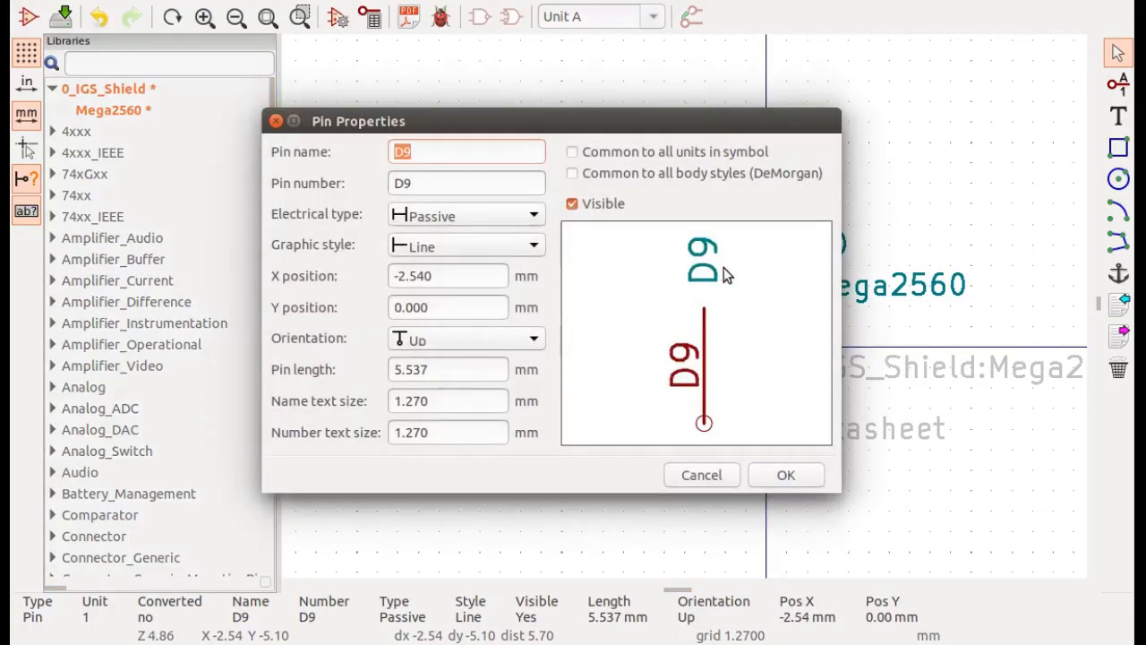
{"action": "type", "text": "PWM"}
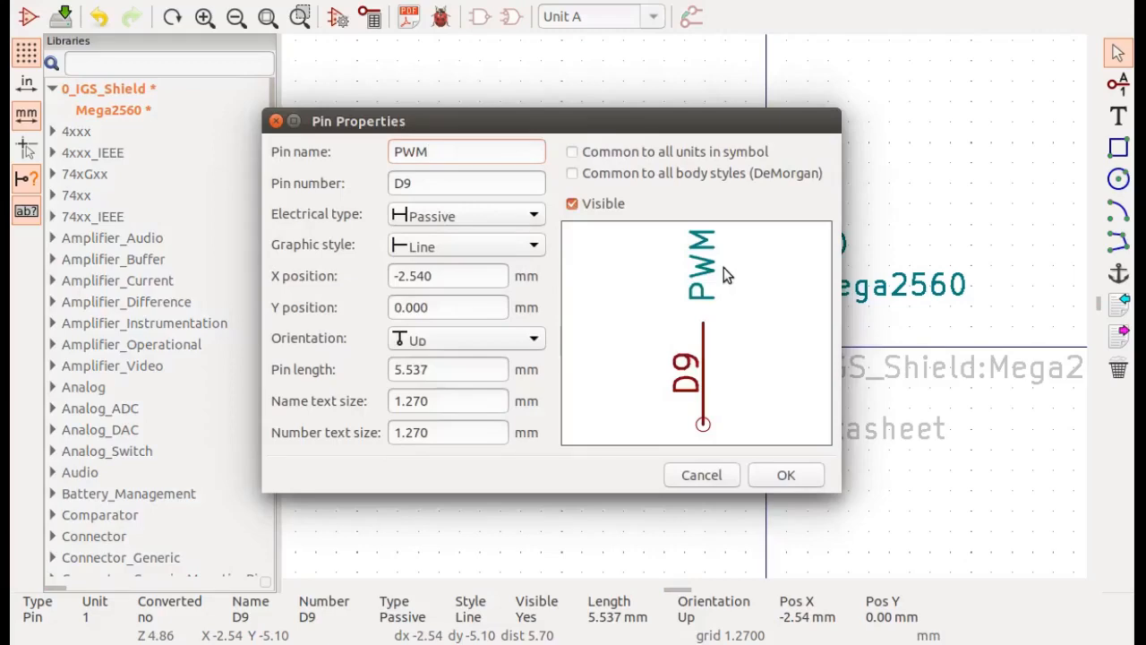
{"action": "key", "text": "Return"}
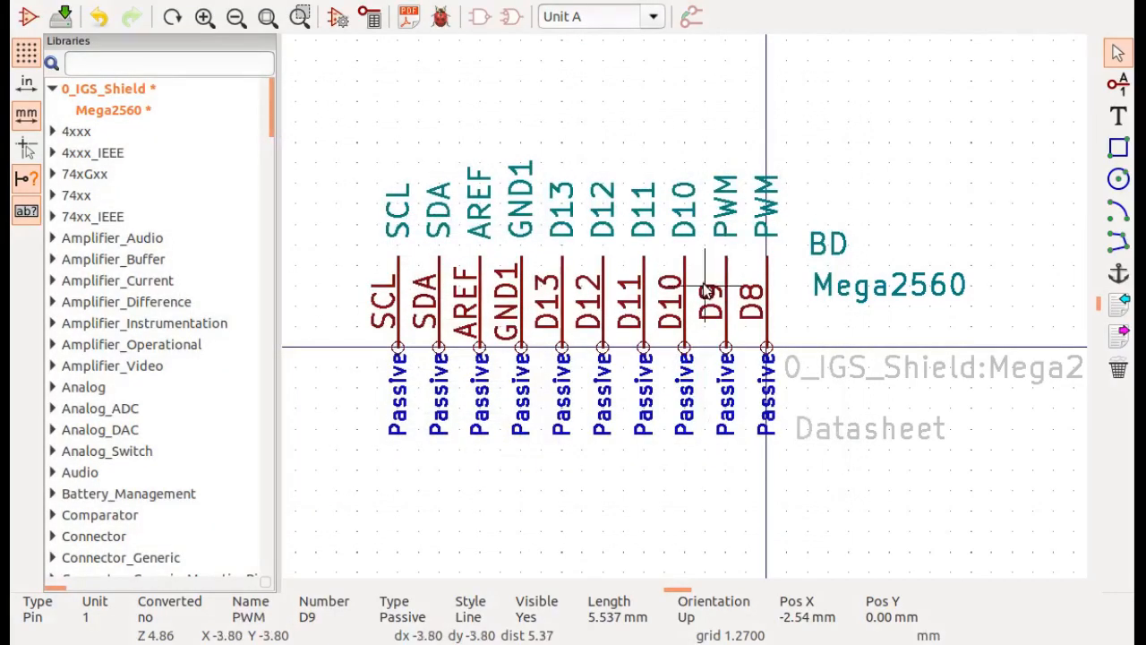
{"action": "double_click", "coordinate": [679, 279]}
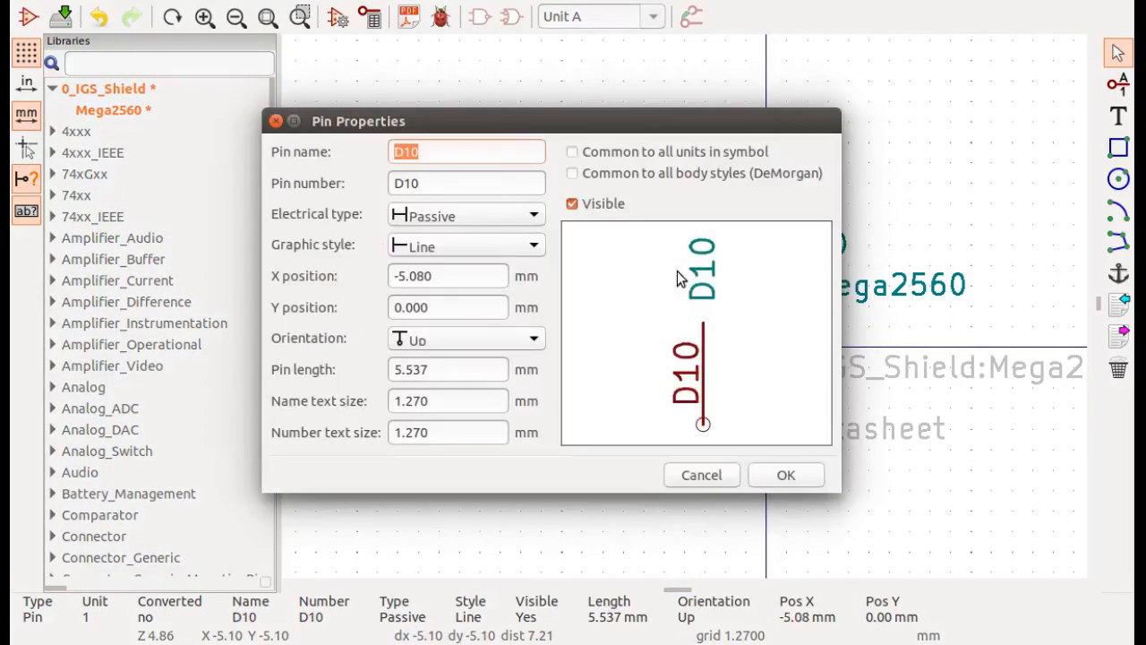
{"action": "type", "text": "PWM"}
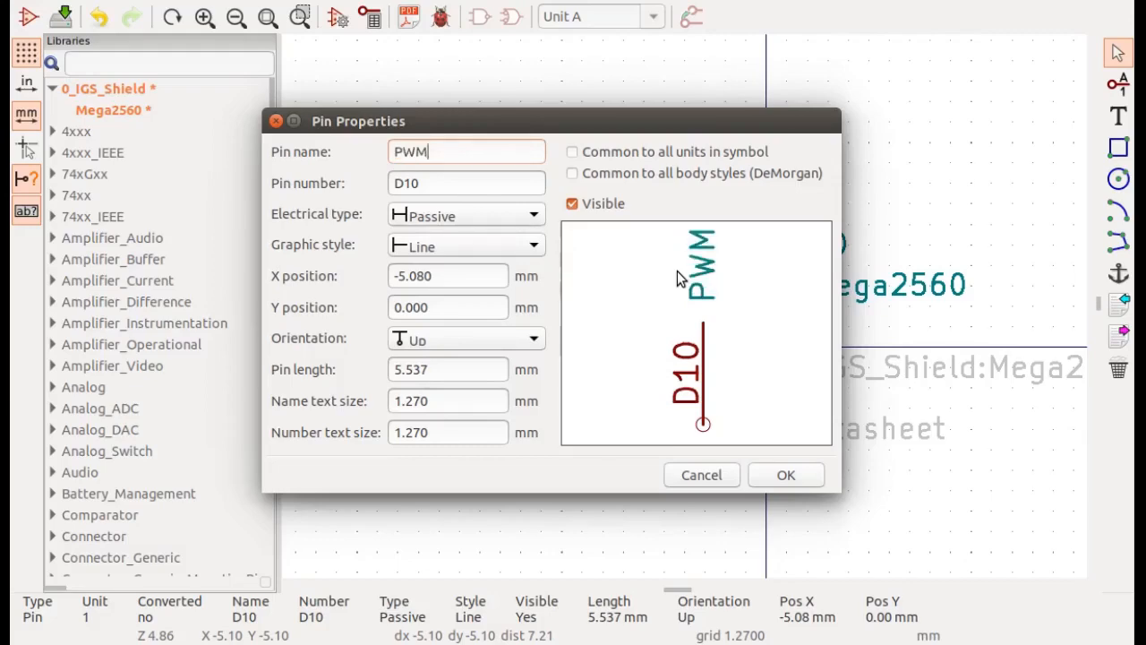
{"action": "key", "text": "Return"}
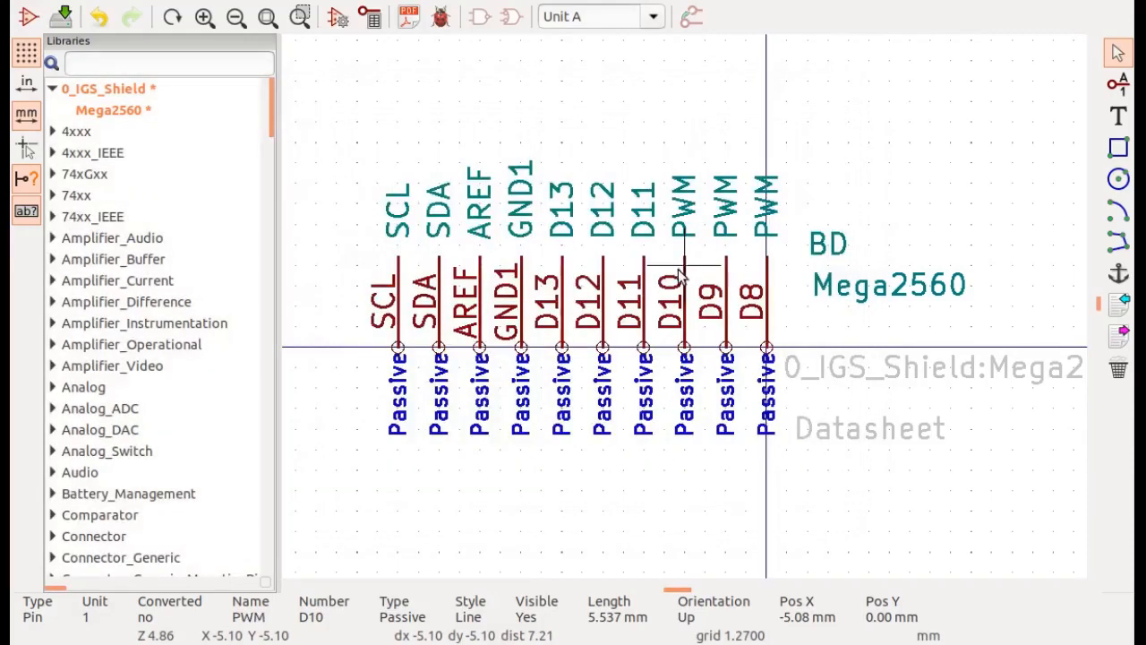
- Change the pin names of D11 and D12 to PWM without altering their pin numbers
{"action": "double_click", "coordinate": [645, 280]}
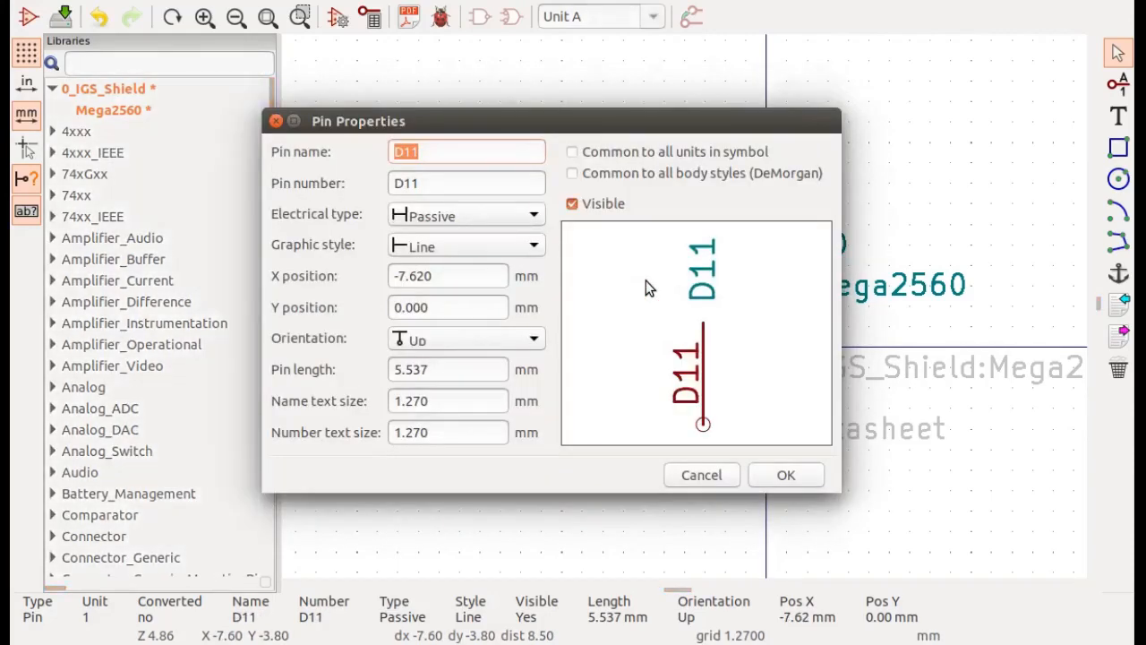
{"action": "type", "text": "PWM"}
{"action": "key", "text": "Return"}
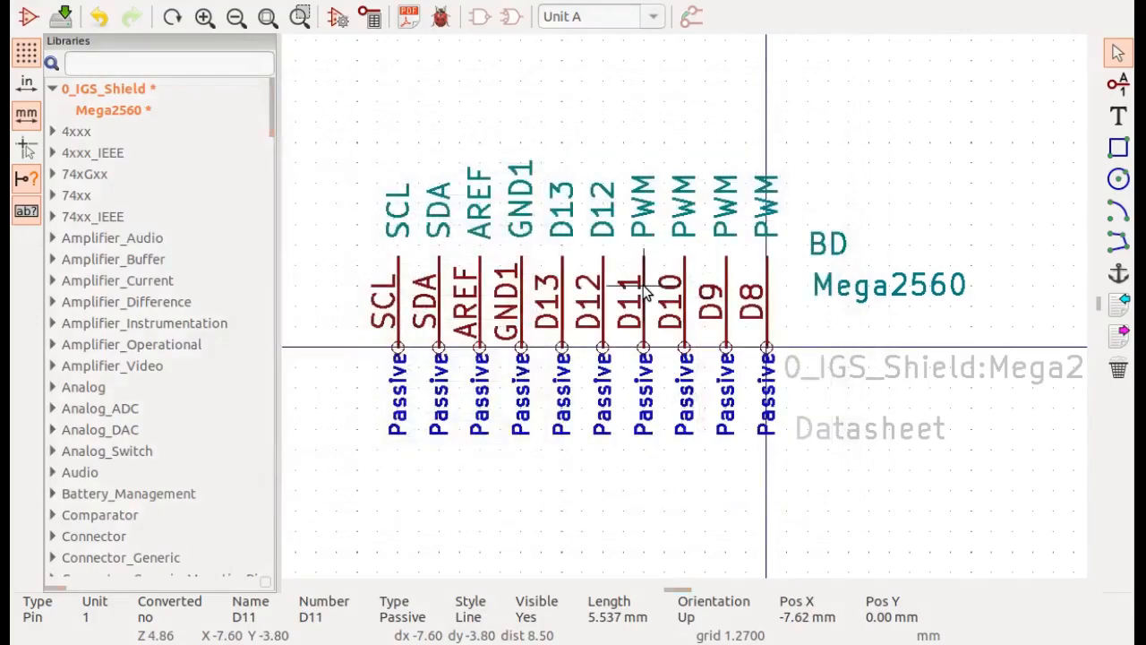
{"action": "double_click", "coordinate": [596, 292]}
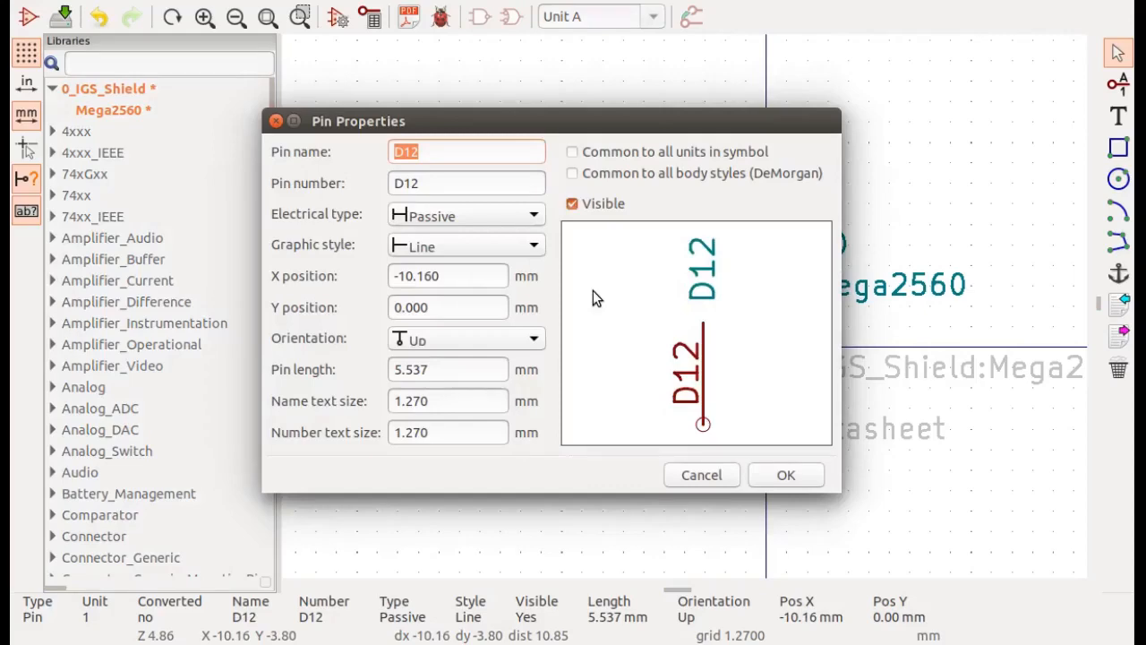
{"action": "type", "text": "PWM"}
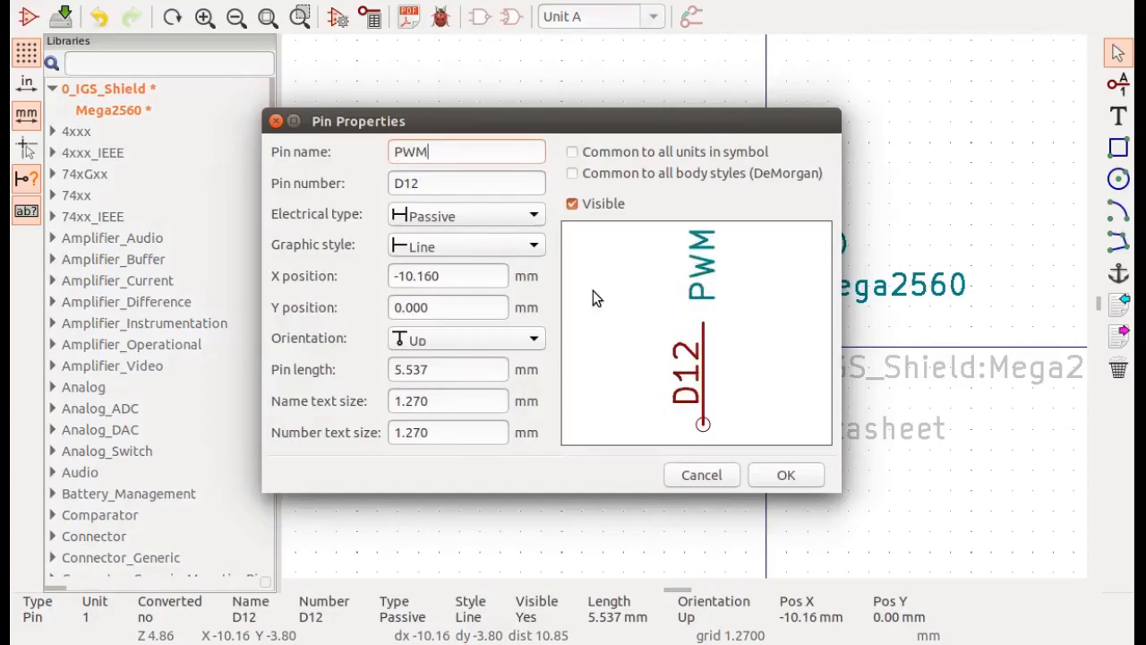
{"action": "key", "text": "Return"}
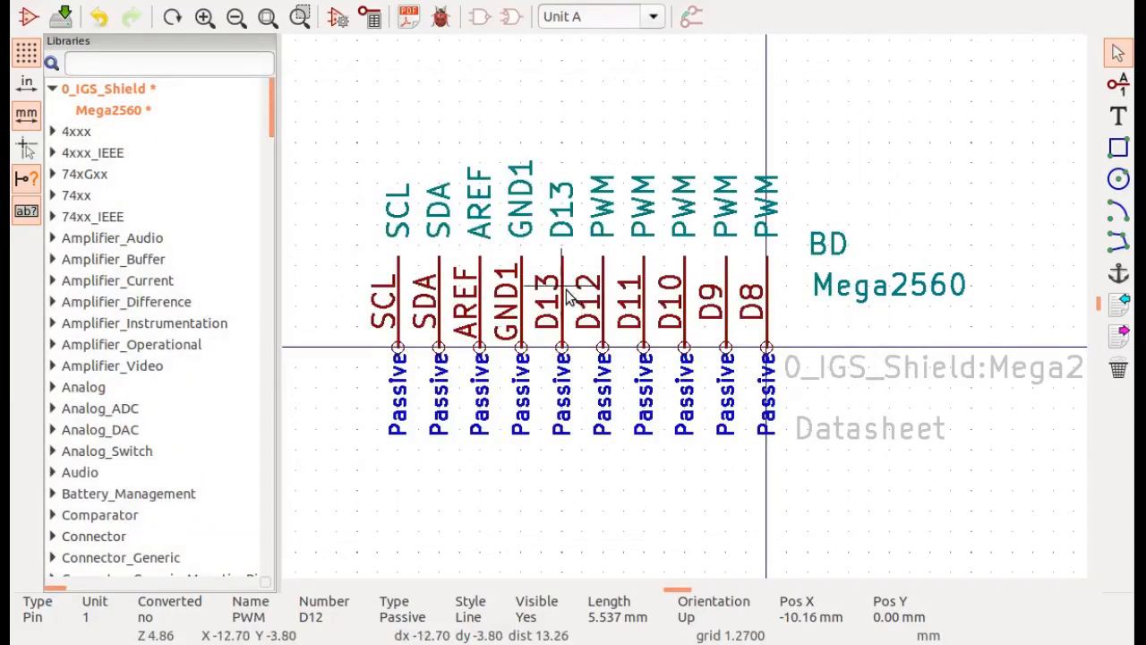
- Change the name of the pin numbered D13 to PWM, keeping its number
{"action": "double_click", "coordinate": [562, 295]}
{"action": "type", "text": "PWM"}
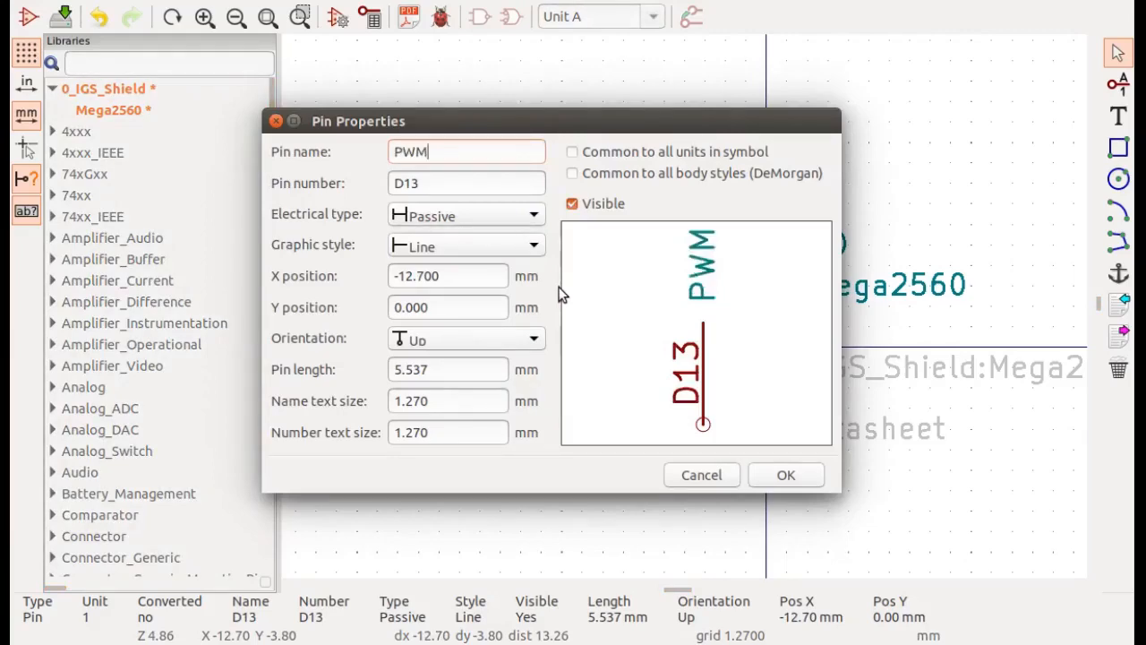
{"action": "key", "text": "Return"}
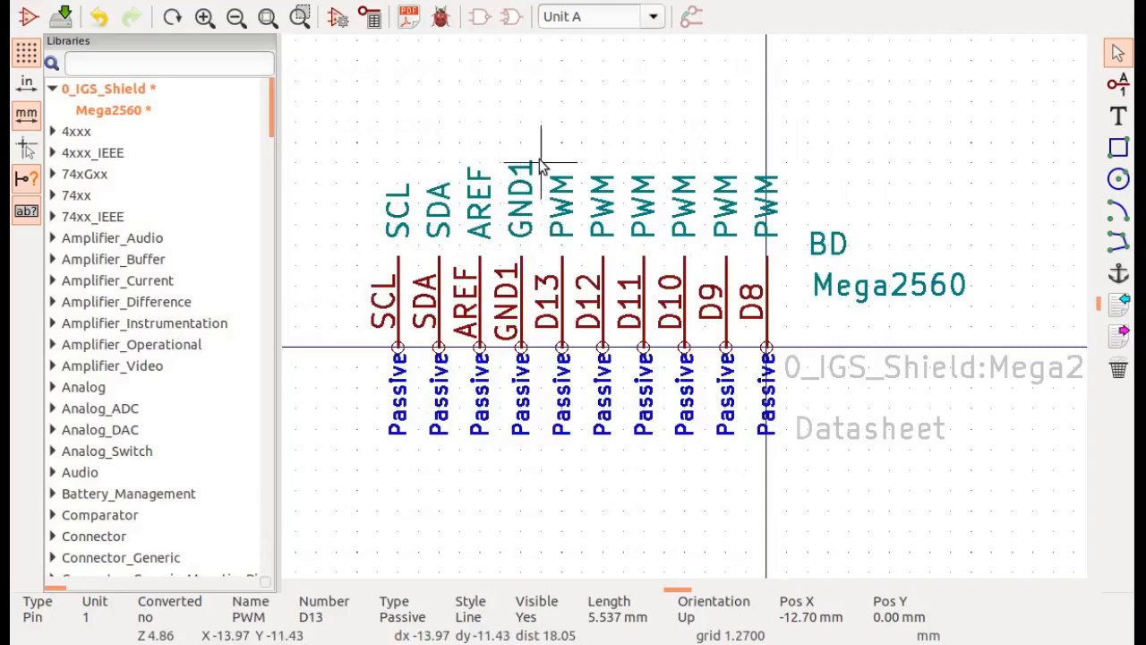
- Rename the pin numbered GND1 to GND, leaving its pin number as it is
{"action": "left_click", "coordinate": [524, 261]}
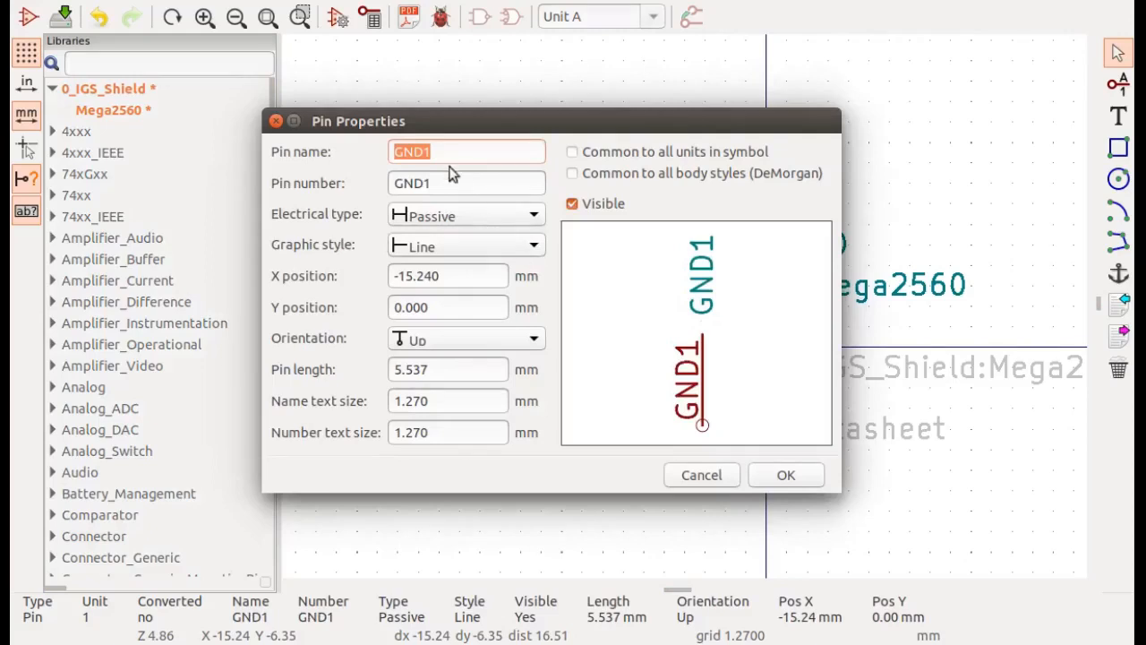
{"action": "left_click", "coordinate": [453, 151]}
{"action": "key", "text": "BackSpace"}
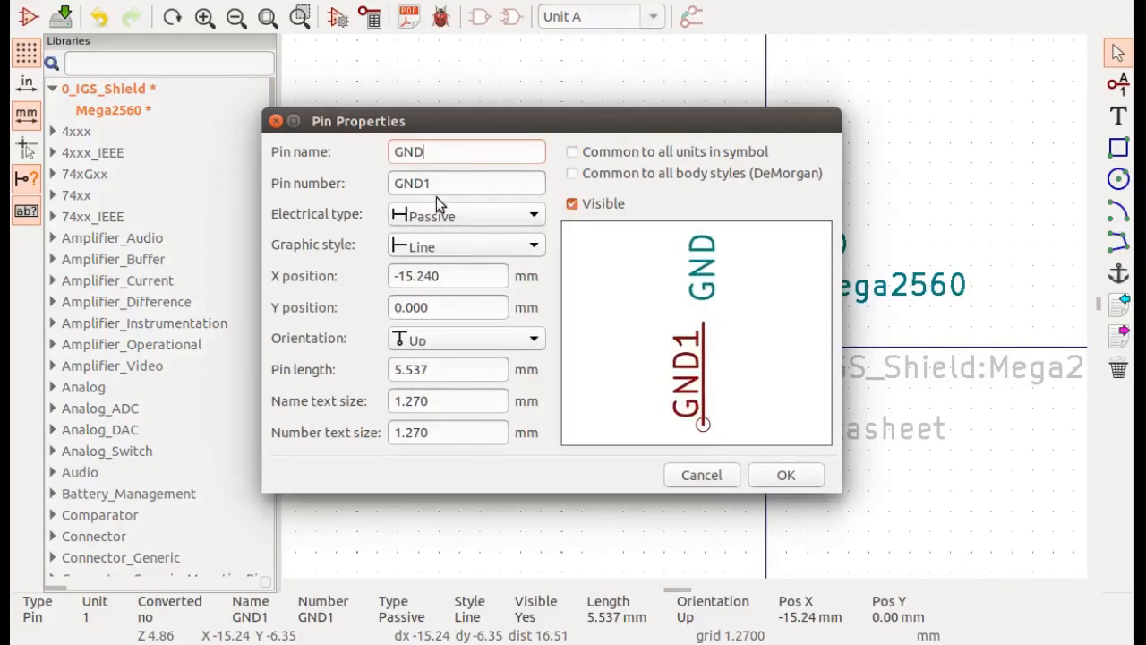
{"action": "left_click", "coordinate": [439, 192]}
{"action": "left_click", "coordinate": [785, 477]}
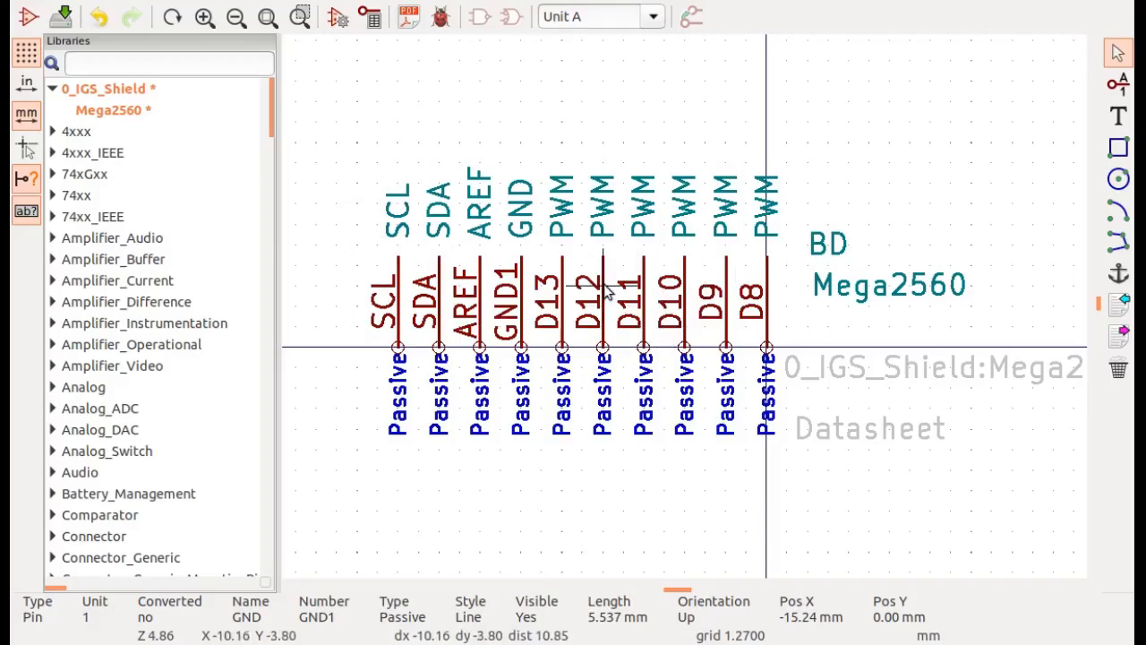
- Set the symbol editor's grid size to 10 mils (0.254 mm)
{"action": "scroll", "coordinate": [643, 273], "scroll_direction": "up", "scroll_amount": 4}
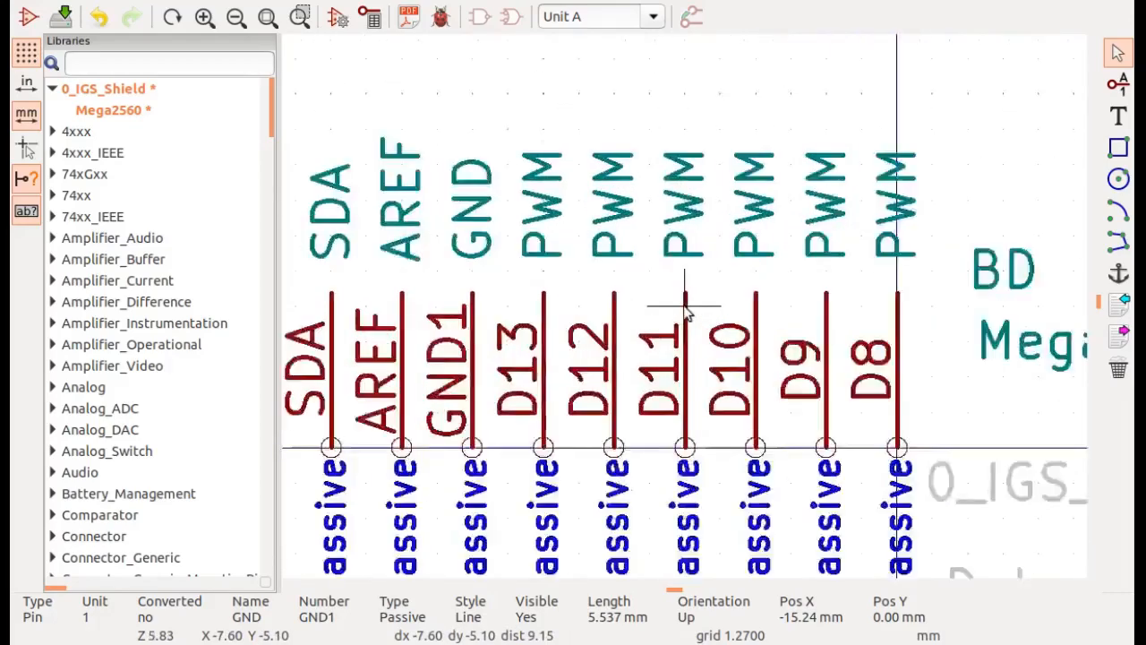
{"action": "scroll", "coordinate": [685, 310], "scroll_direction": "down", "scroll_amount": 3}
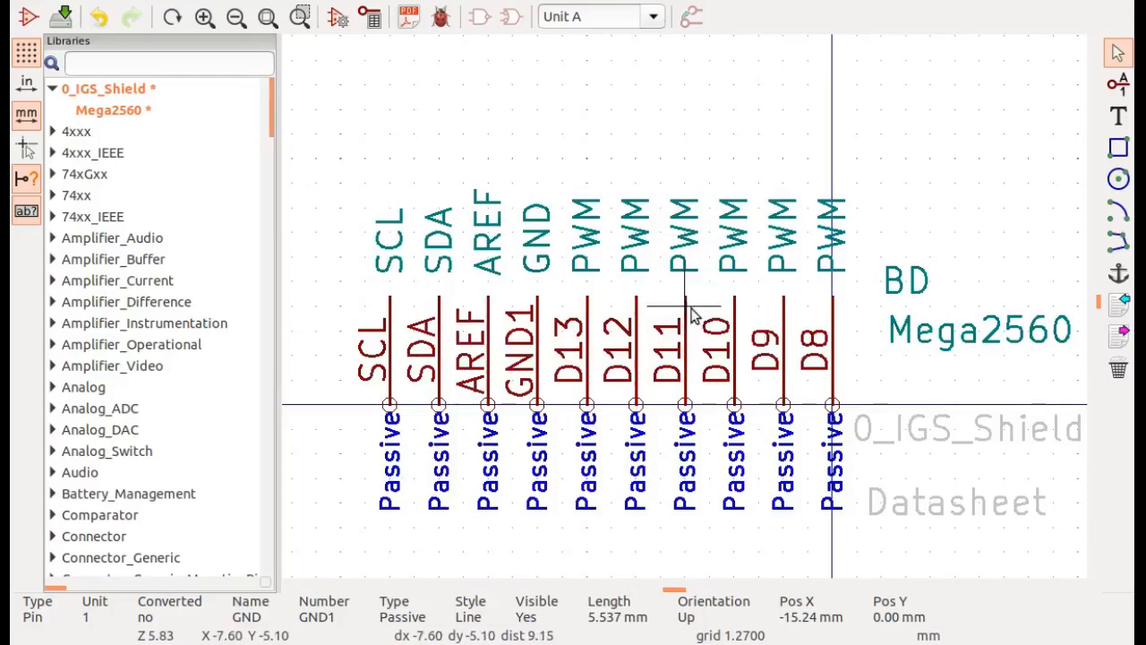
{"action": "scroll", "coordinate": [683, 318], "scroll_direction": "up", "scroll_amount": 4}
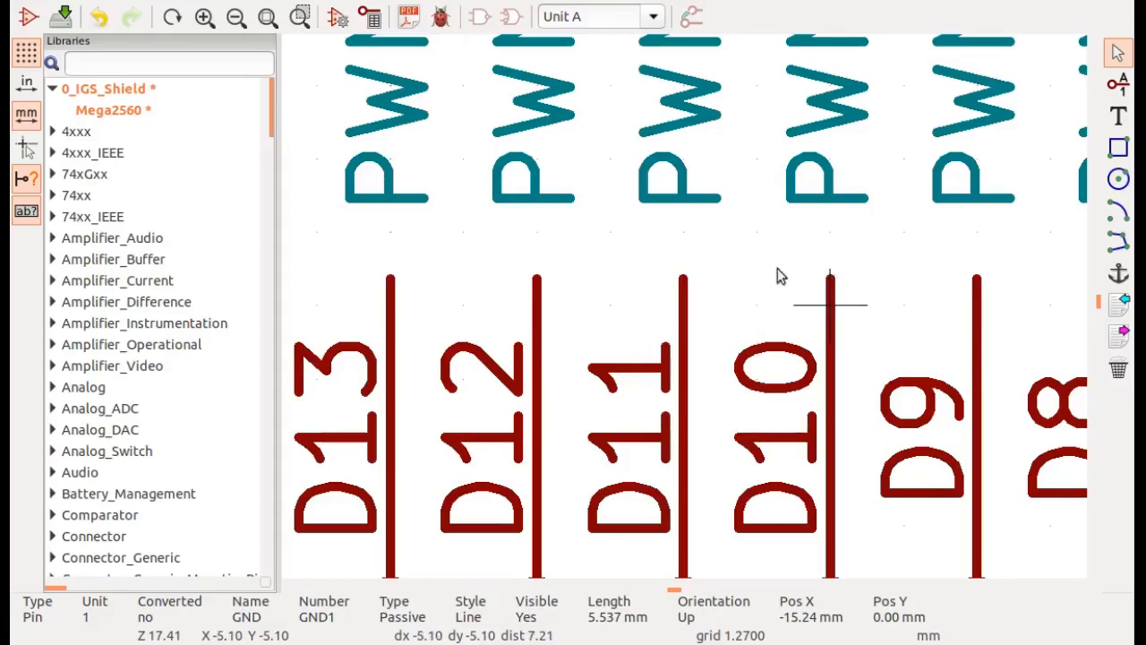
{"action": "scroll", "coordinate": [744, 275], "scroll_direction": "down", "scroll_amount": 2}
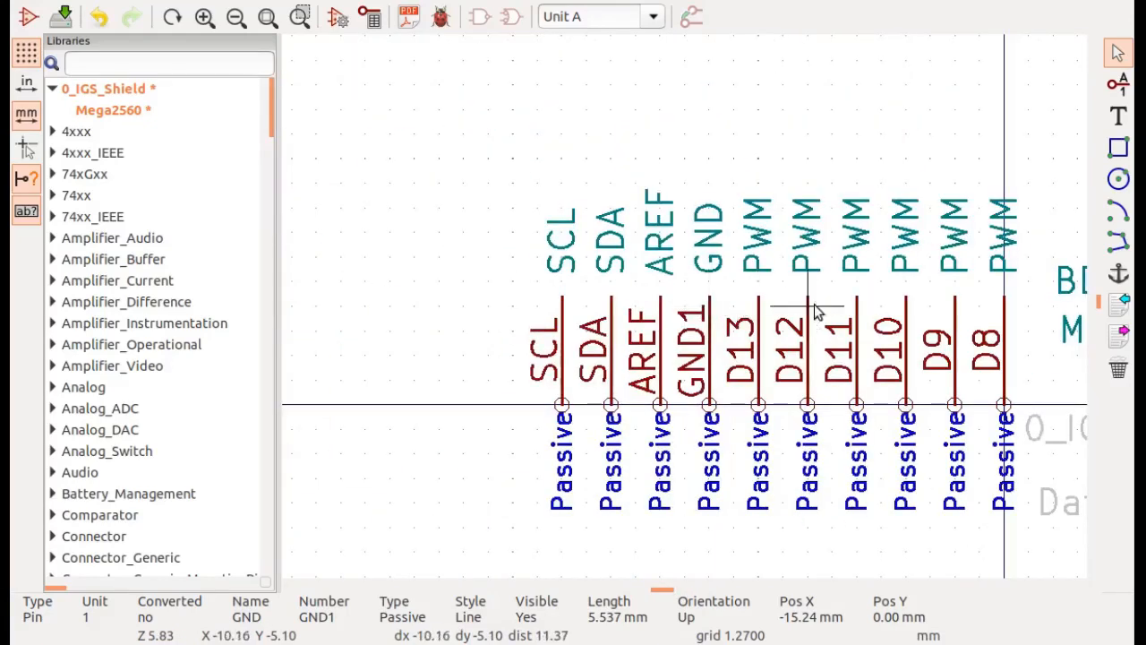
{"action": "scroll", "coordinate": [817, 310], "scroll_direction": "up", "scroll_amount": 1}
{"action": "scroll", "coordinate": [685, 313], "scroll_direction": "down", "scroll_amount": 1}
{"action": "scroll", "coordinate": [686, 313], "scroll_direction": "up", "scroll_amount": 1}
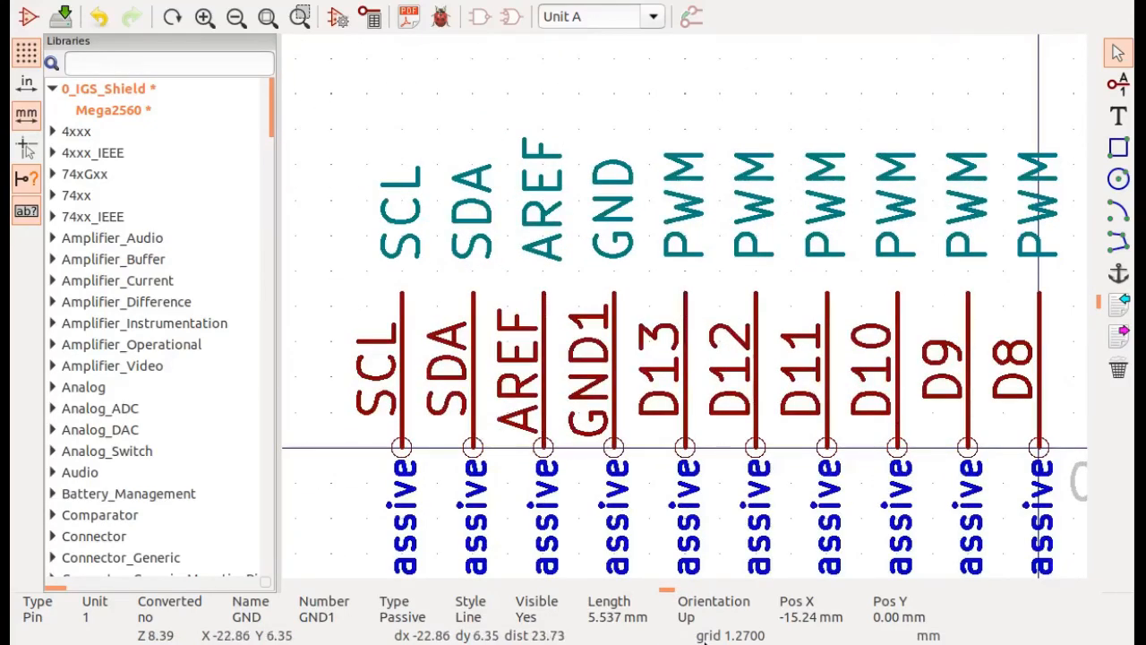
{"action": "left_click", "coordinate": [102, 3]}
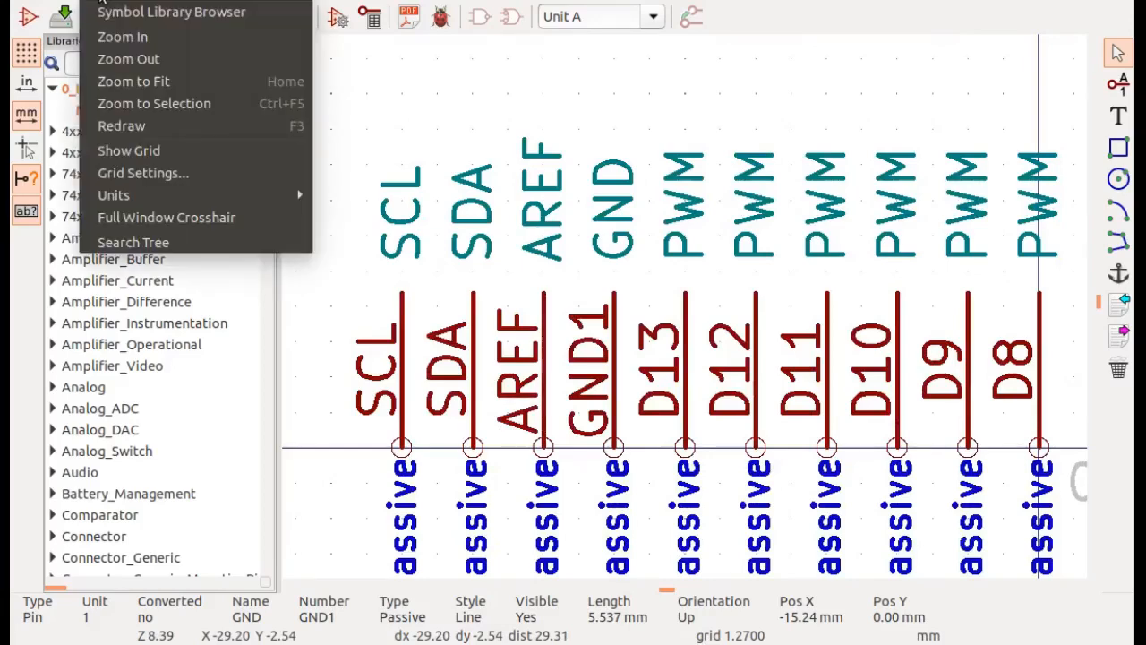
{"action": "left_click", "coordinate": [135, 174]}
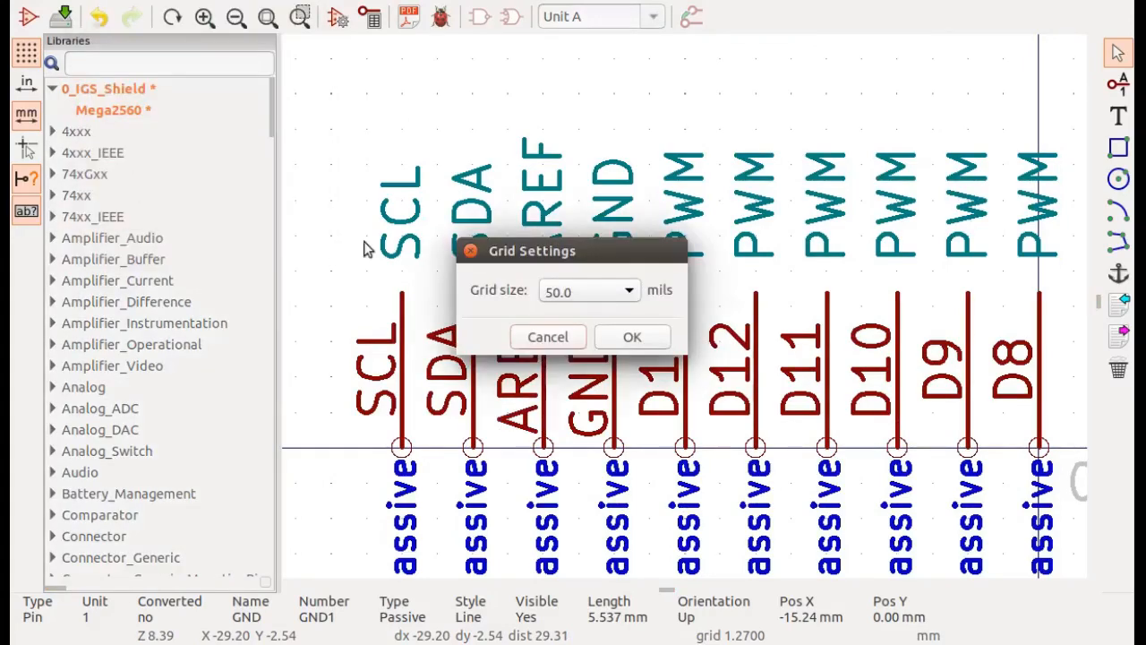
{"action": "left_click", "coordinate": [633, 305]}
{"action": "left_click", "coordinate": [580, 342]}
{"action": "left_click", "coordinate": [630, 337]}
- Draw a rectangular outline about 25 by 6 mm around all ten pin names, with its lower edge on the pins' inner ends
{"action": "scroll", "coordinate": [827, 340], "scroll_direction": "down", "scroll_amount": 1}
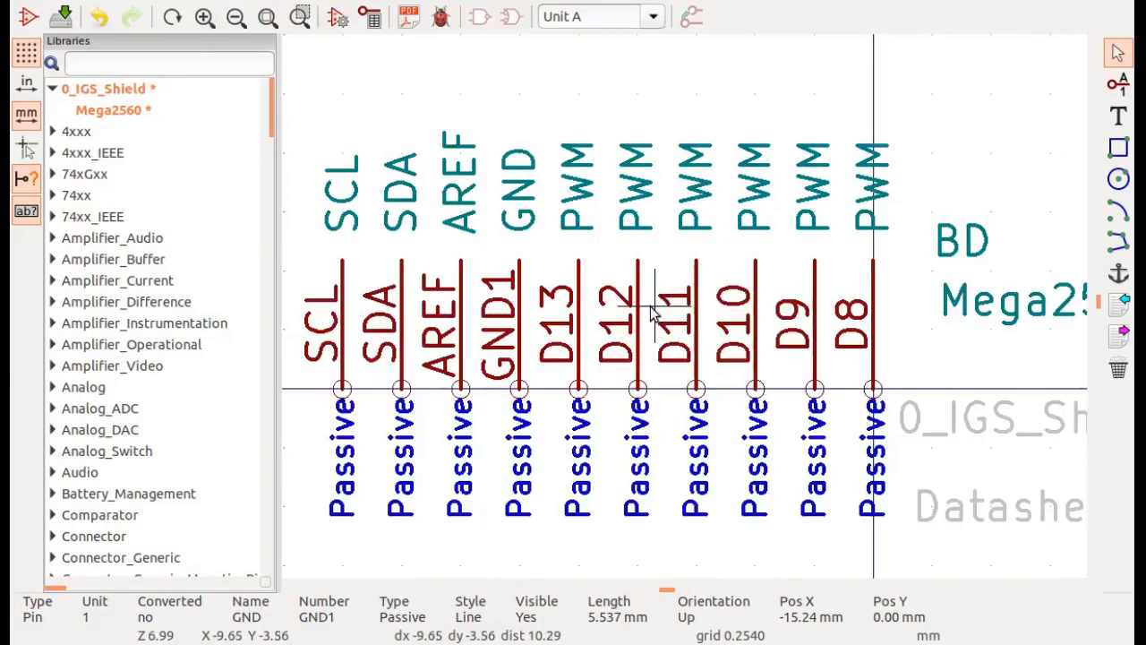
{"action": "scroll", "coordinate": [652, 314], "scroll_direction": "down", "scroll_amount": 2}
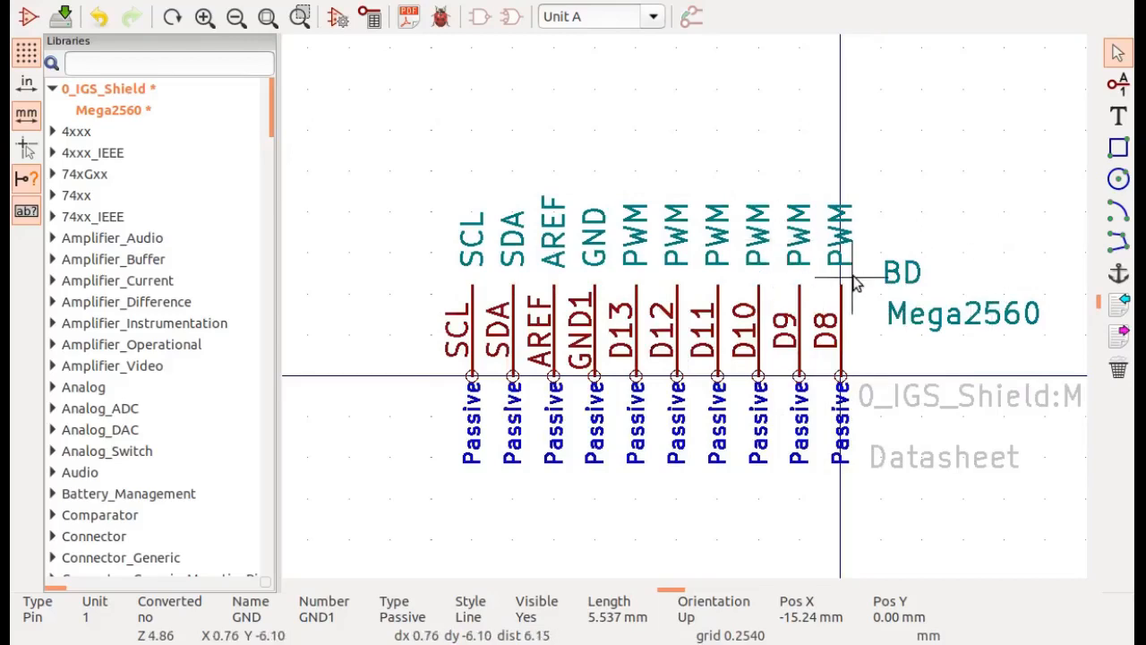
{"action": "left_click", "coordinate": [1119, 148]}
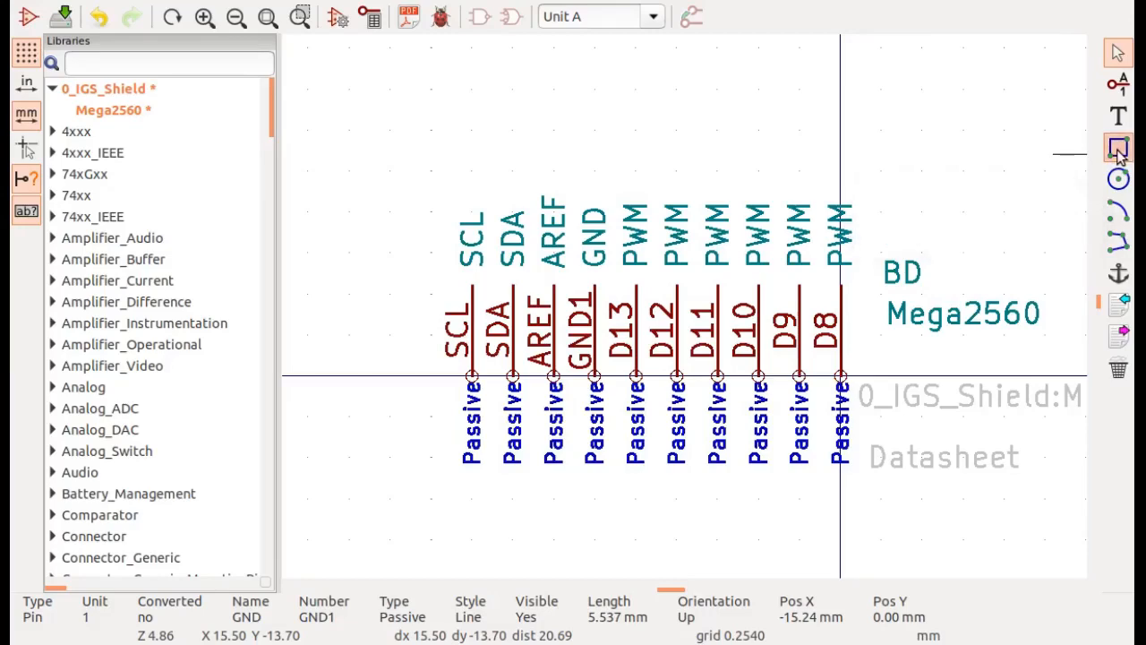
{"action": "scroll", "coordinate": [836, 280], "scroll_direction": "up", "scroll_amount": 3}
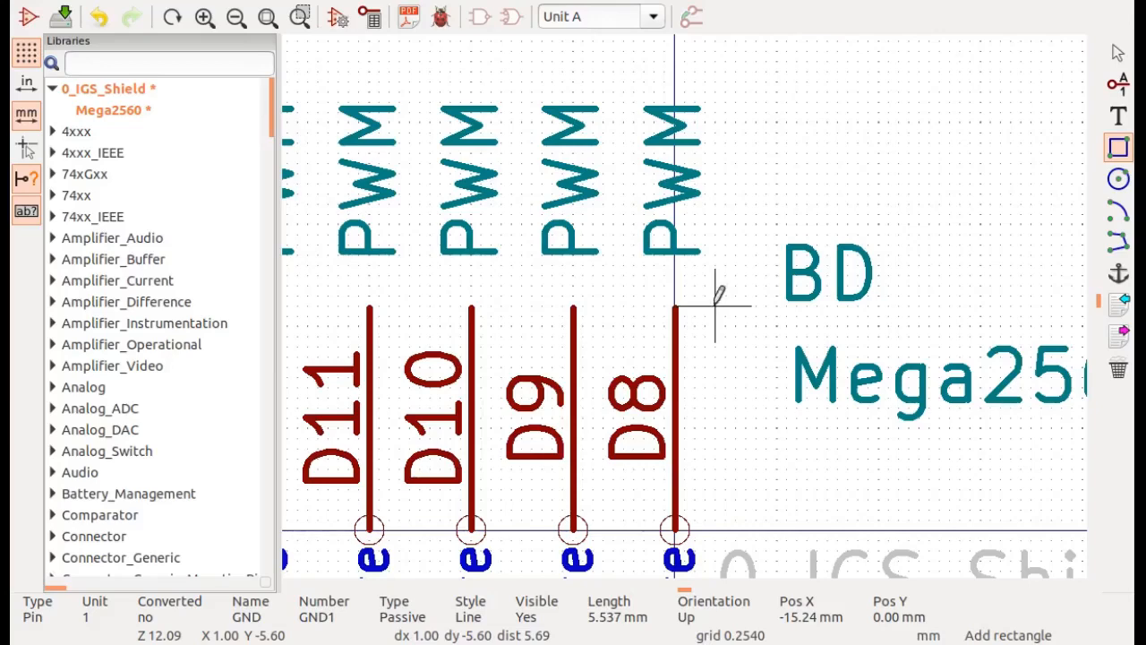
{"action": "left_click", "coordinate": [715, 305]}
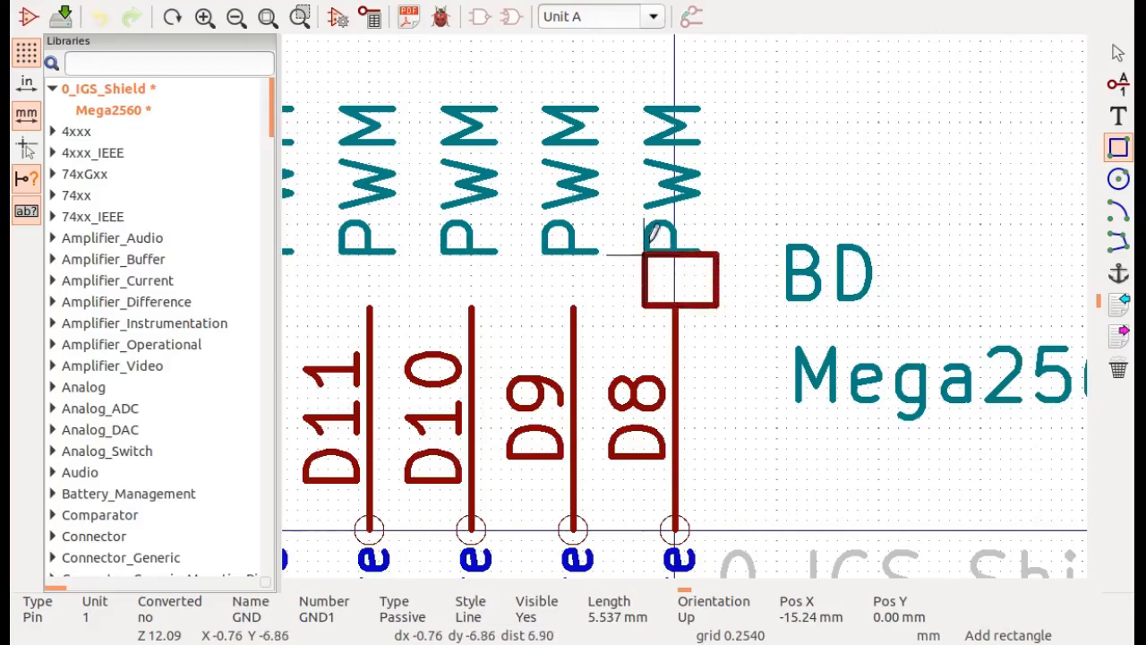
{"action": "scroll", "coordinate": [578, 147], "scroll_direction": "down", "scroll_amount": 2}
{"action": "scroll", "coordinate": [684, 307], "scroll_direction": "down", "scroll_amount": 3}
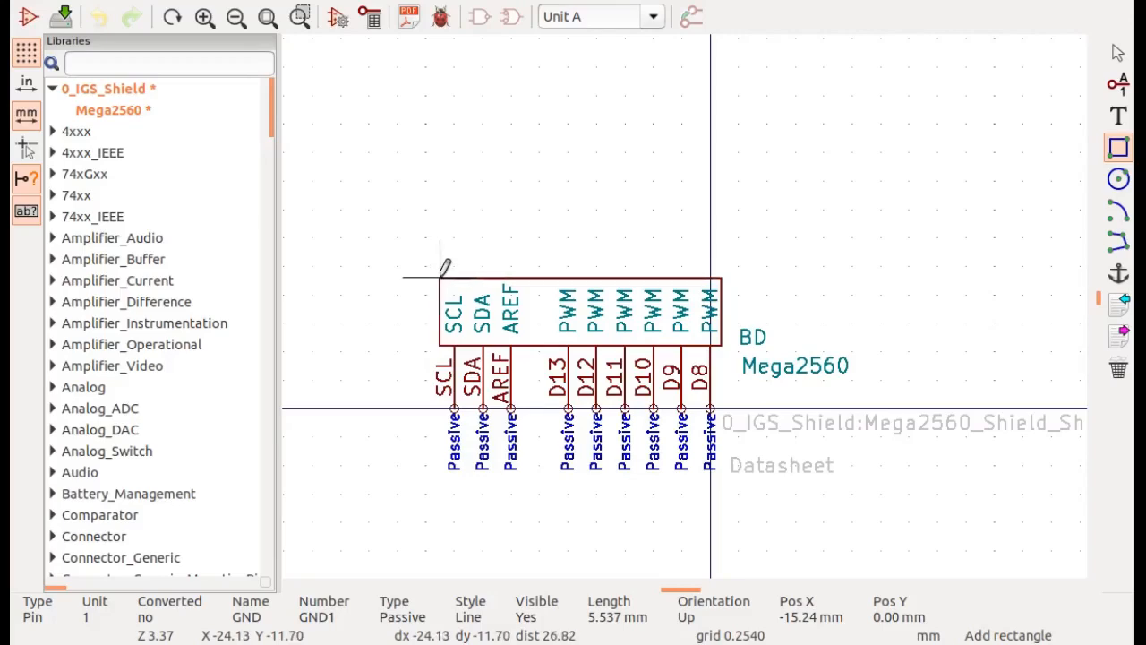
{"action": "left_click", "coordinate": [440, 278]}
{"action": "scroll", "coordinate": [726, 343], "scroll_direction": "down", "scroll_amount": 1}
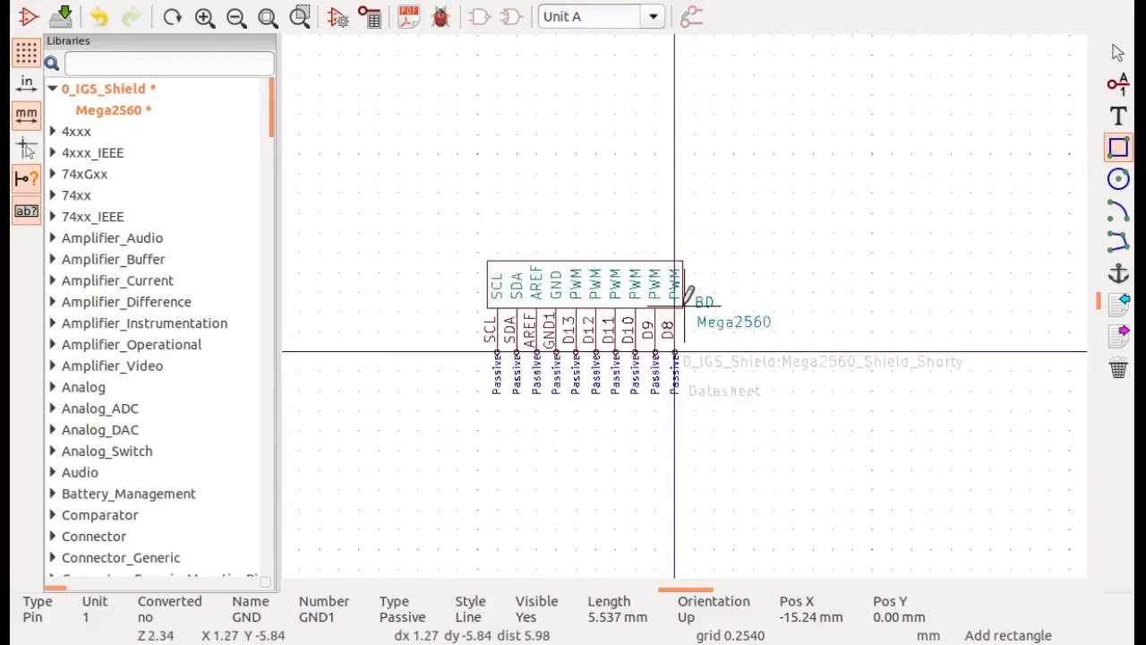
- Move the outline's right edge outward to about 1.3 mm beyond the D8 pin, and save the 0_IGS_Shield library
{"action": "scroll", "coordinate": [684, 306], "scroll_direction": "up", "scroll_amount": 5}
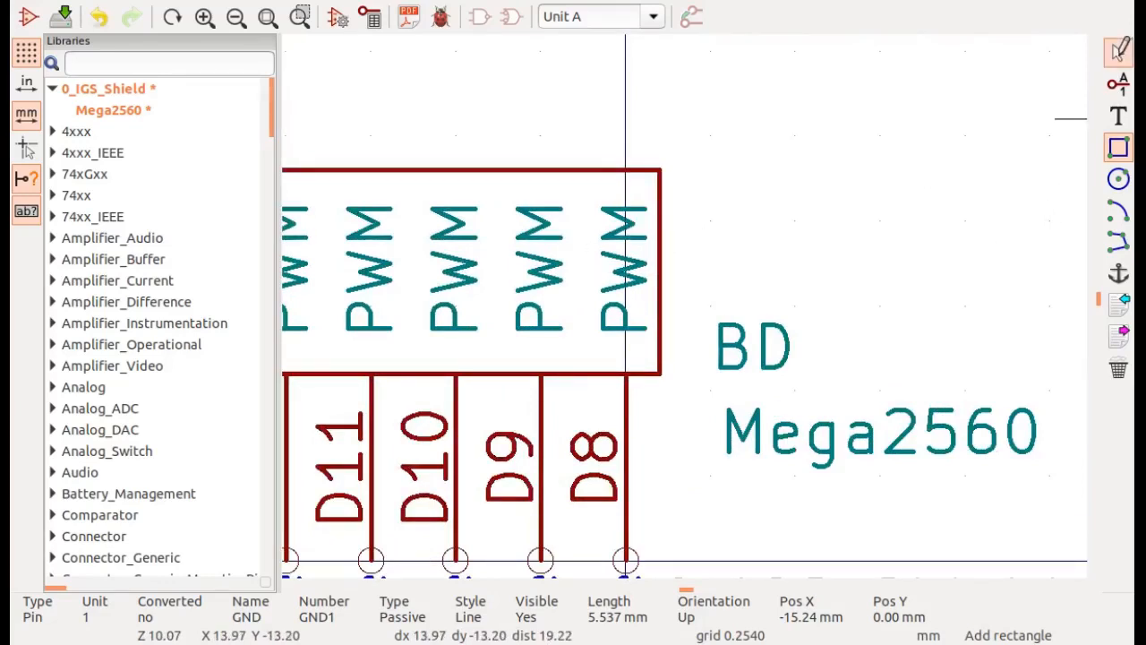
{"action": "left_click", "coordinate": [1119, 52]}
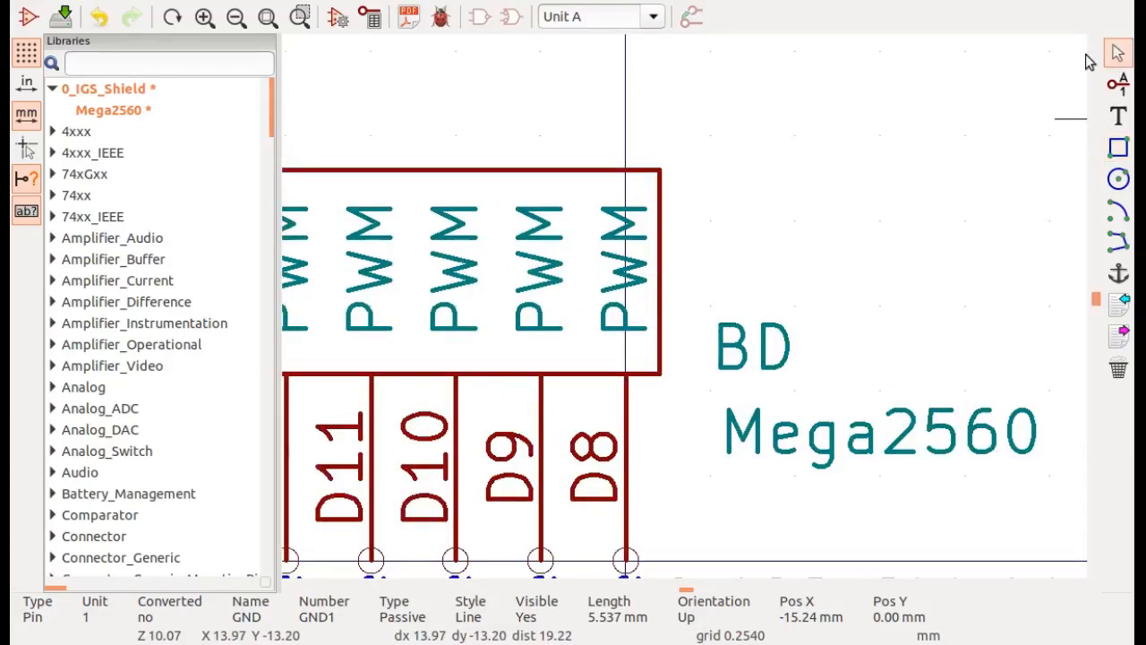
{"action": "left_click", "coordinate": [660, 278]}
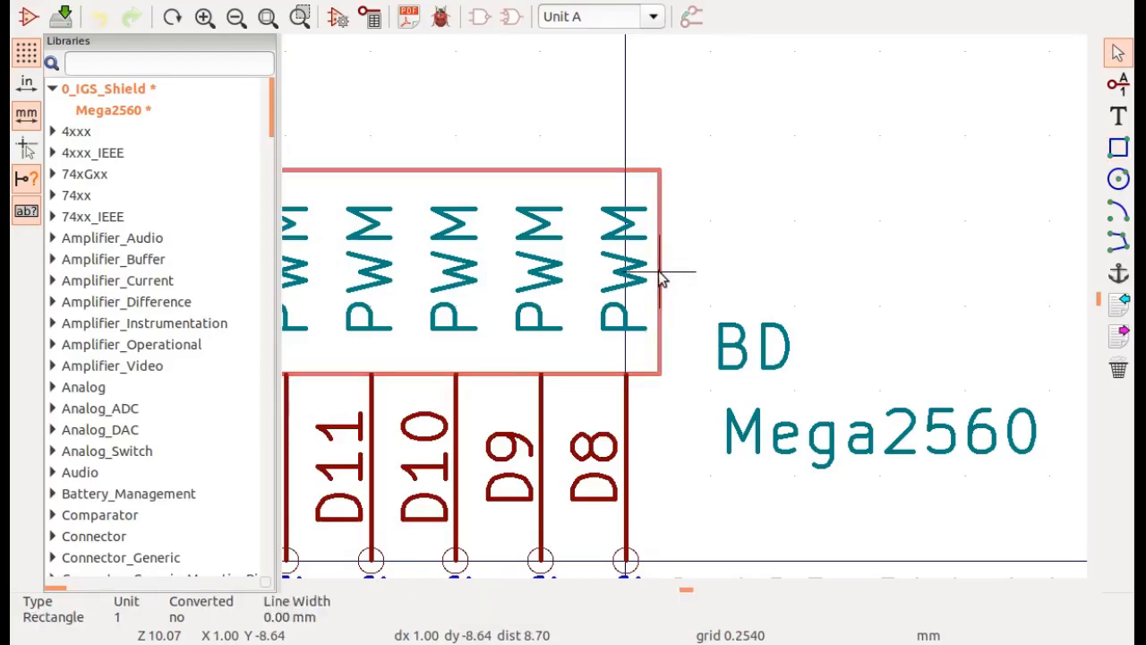
{"action": "left_click_drag", "start_coordinate": [663, 278], "coordinate": [668, 279]}
{"action": "scroll", "coordinate": [679, 309], "scroll_direction": "down", "scroll_amount": 4}
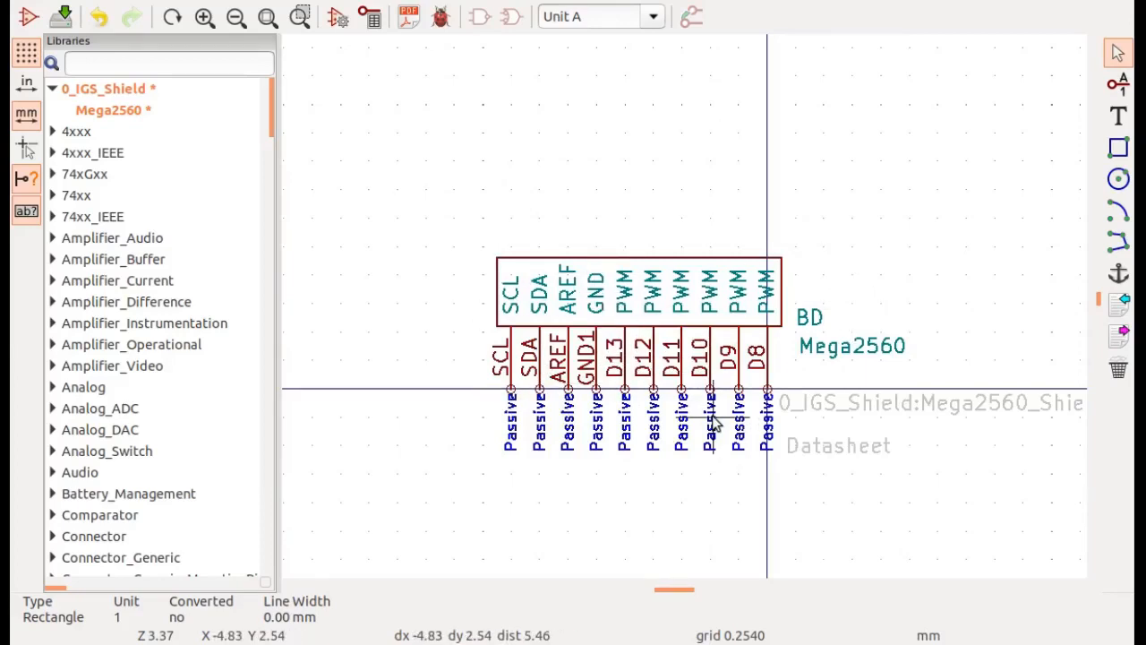
{"action": "left_click", "coordinate": [63, 17]}
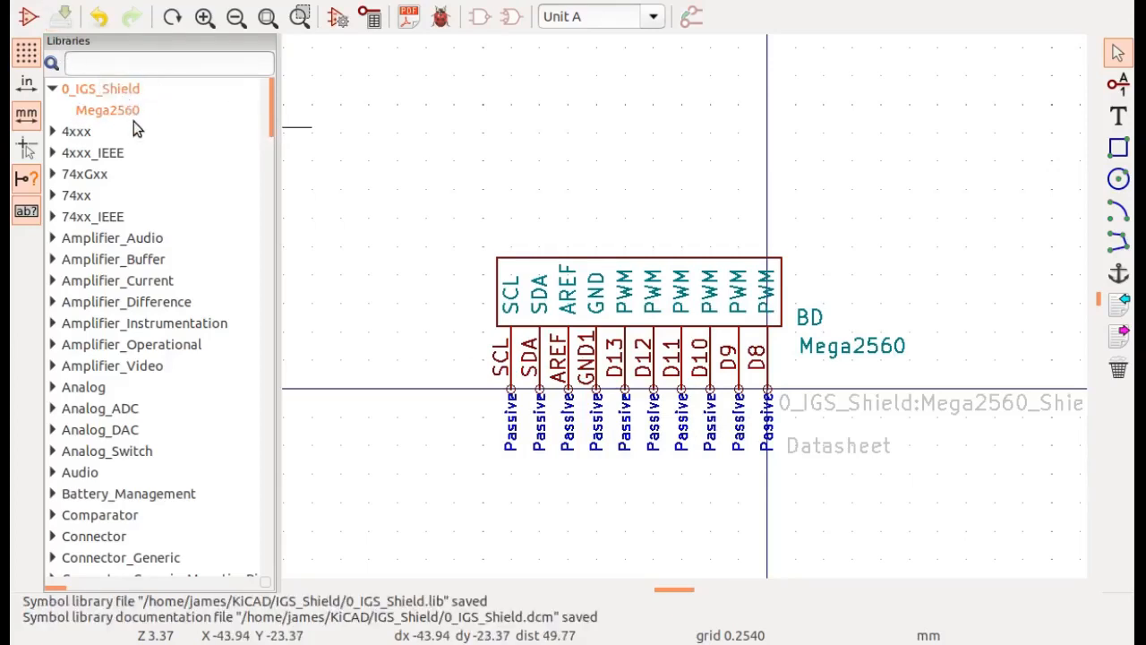
- Check Unit B of the Mega2560 symbol and return to Unit A
{"action": "left_click", "coordinate": [653, 16]}
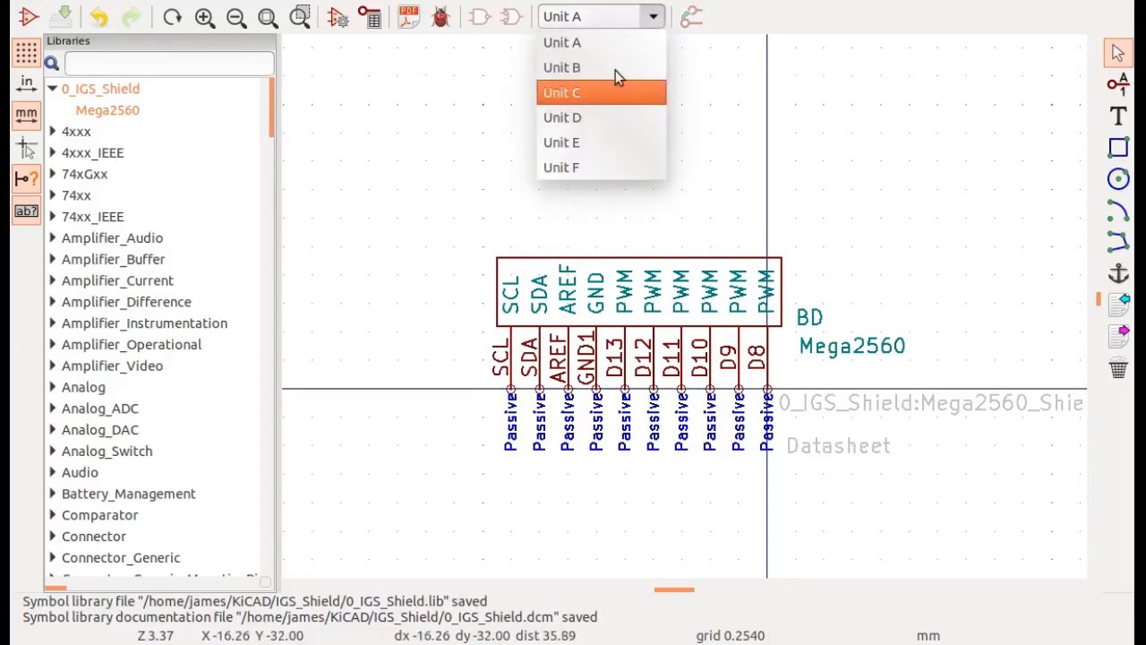
{"action": "left_click", "coordinate": [615, 69]}
{"action": "left_click", "coordinate": [653, 16]}
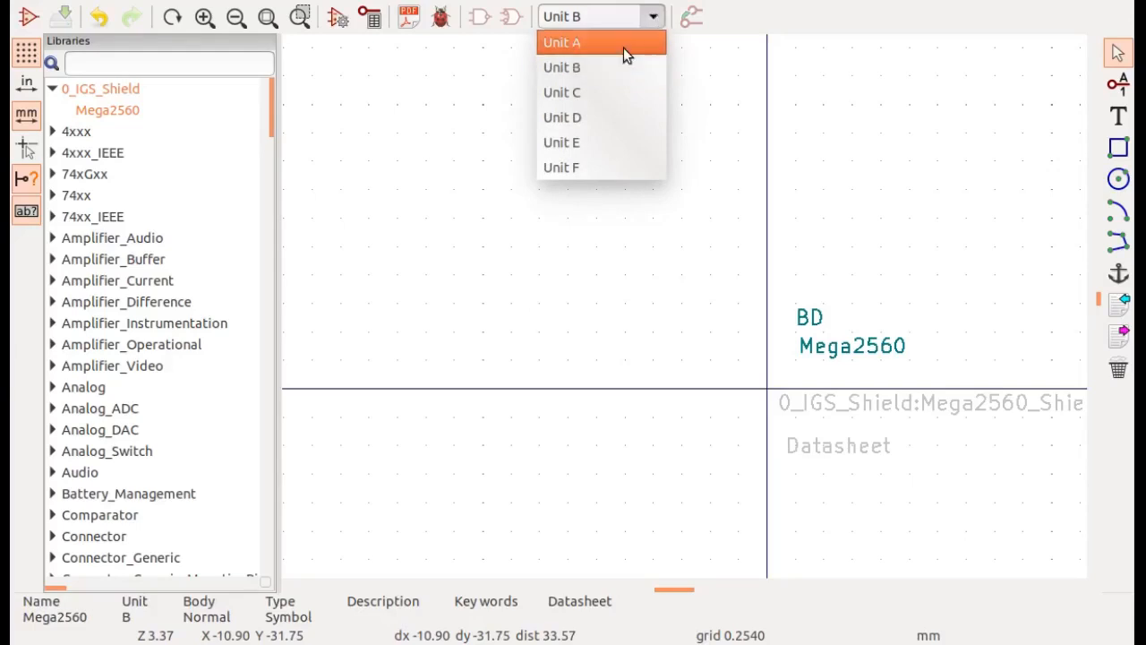
{"action": "left_click", "coordinate": [624, 45]}
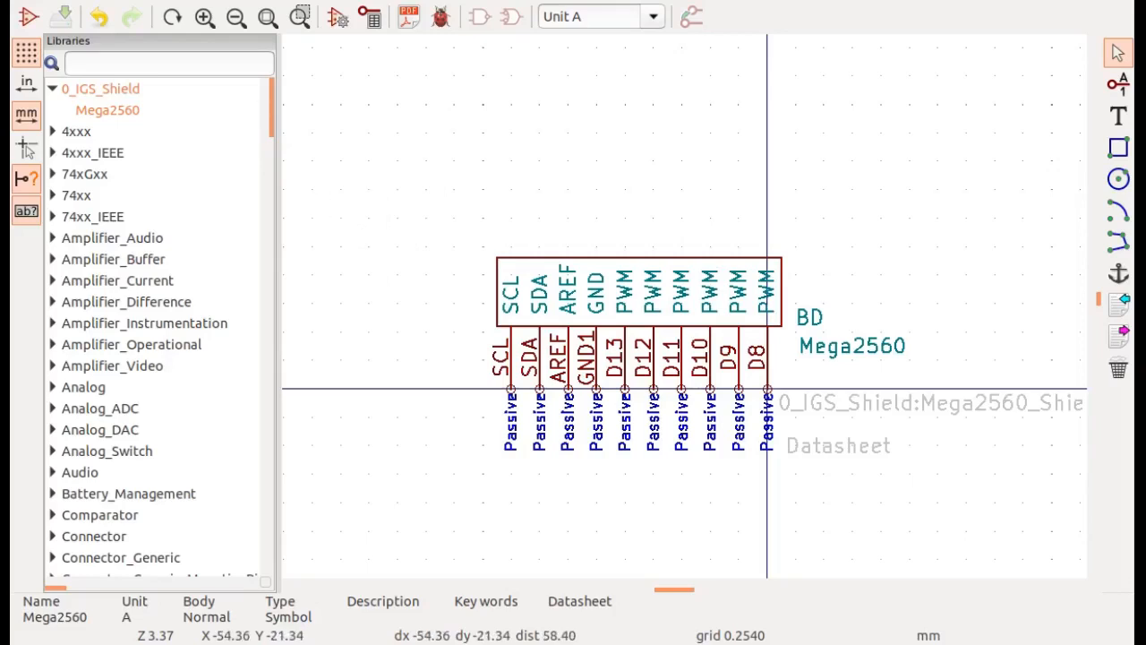
- Switch to the KiCad project manager and open the IGS_Shield schematic in the schematic editor
{"action": "key", "text": "alt+Tab"}
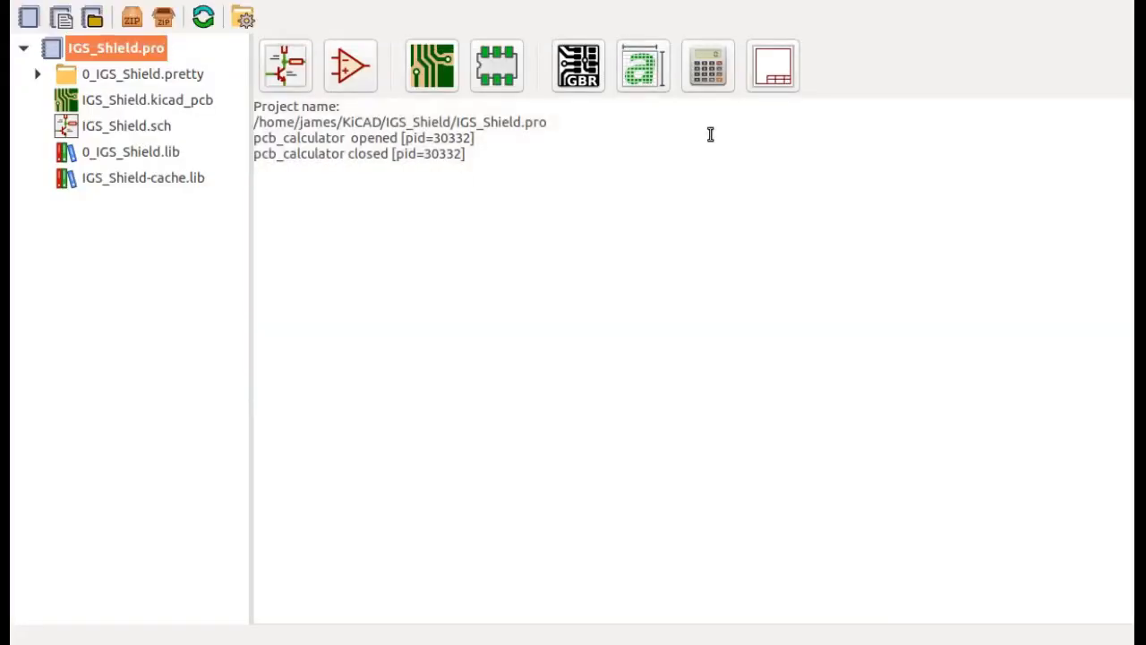
{"action": "left_click", "coordinate": [296, 74]}
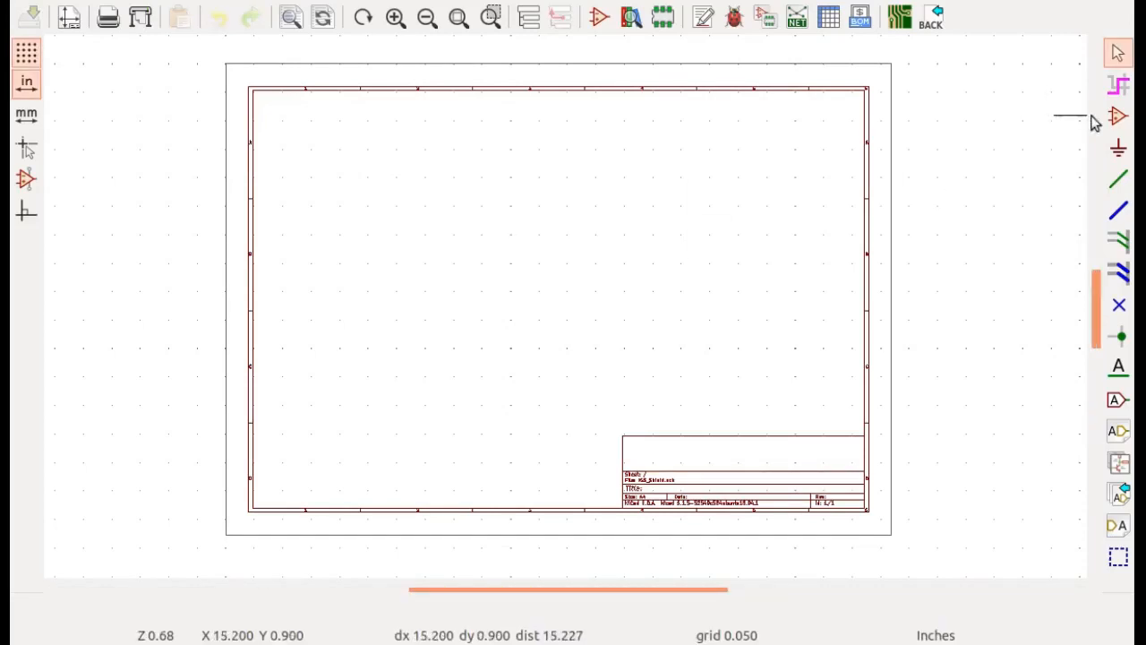
- Place Unit A of the Mega2560 symbol from the 0_IGS_Shield library in the upper-left area of the schematic sheet
{"action": "left_click", "coordinate": [1119, 119]}
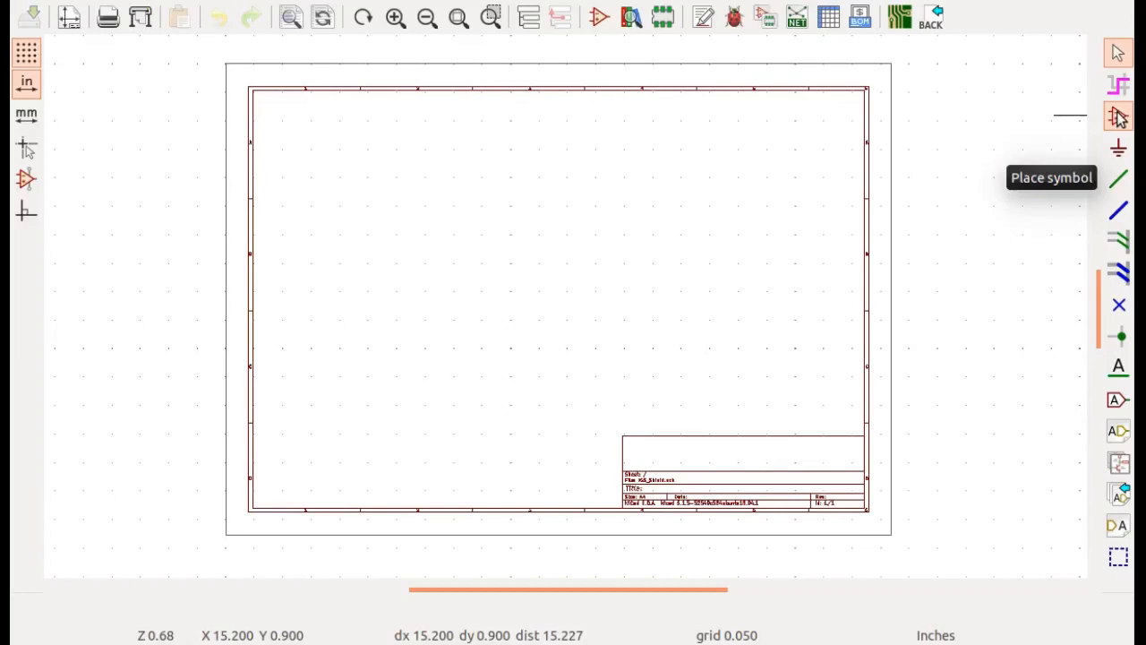
{"action": "left_click", "coordinate": [1118, 119]}
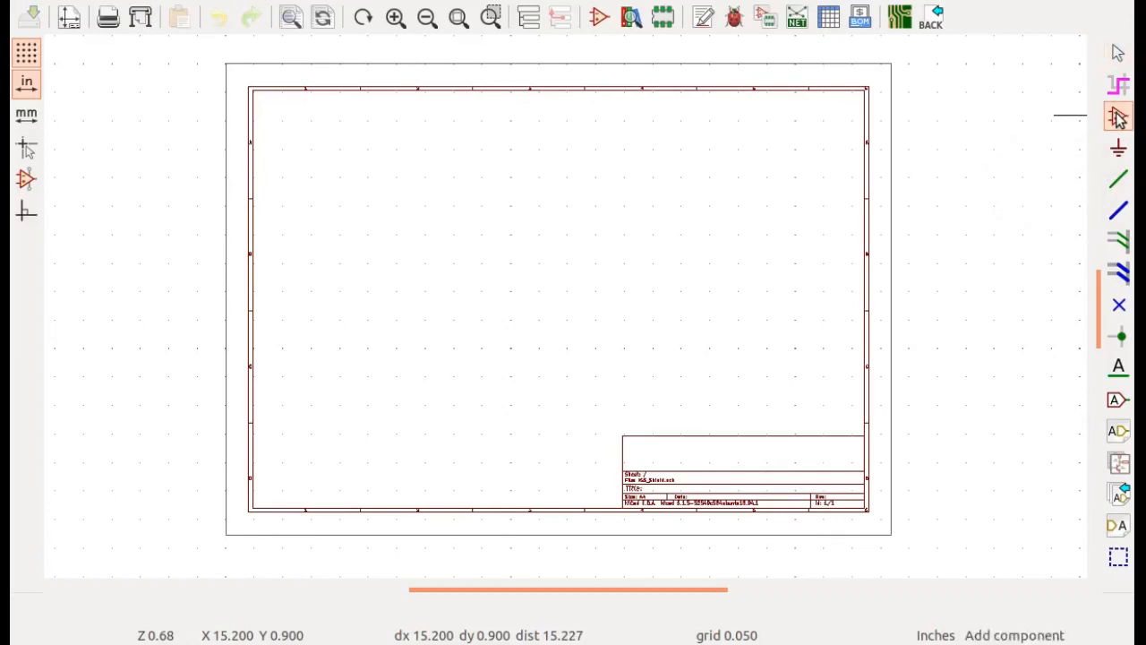
{"action": "left_click", "coordinate": [488, 271]}
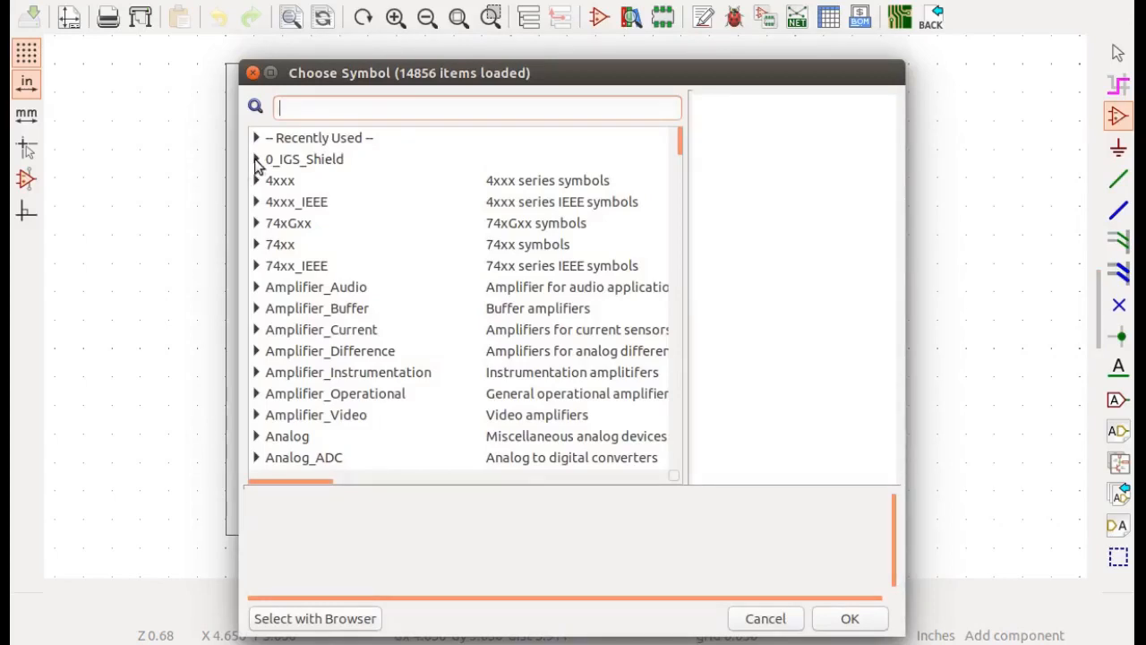
{"action": "key", "text": "Tab"}
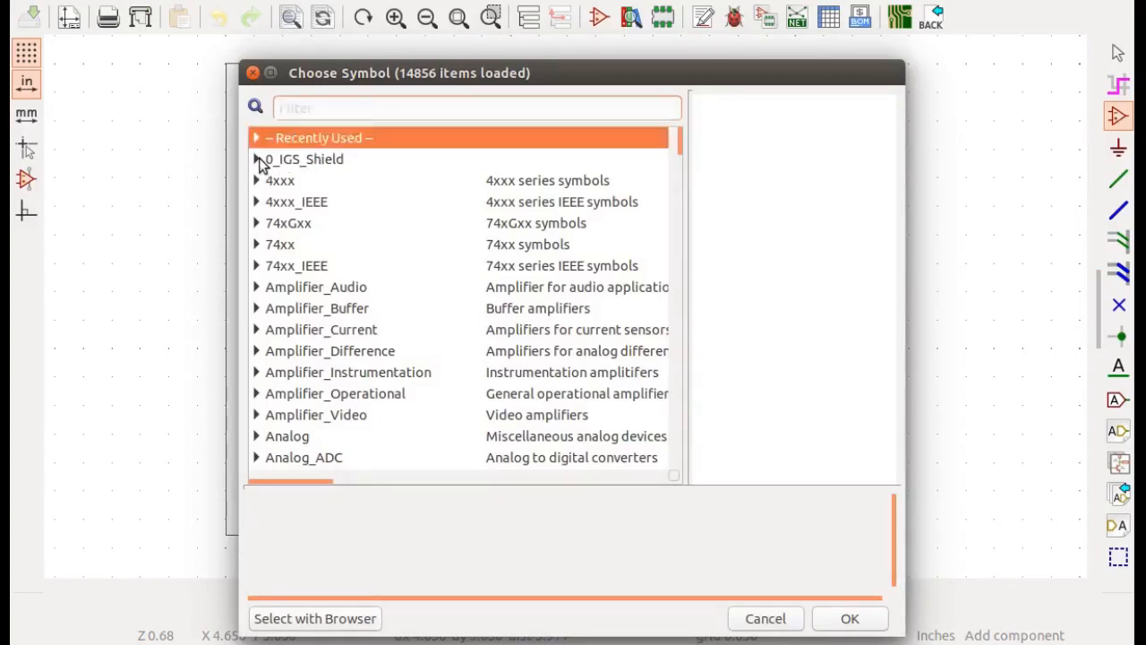
{"action": "left_click", "coordinate": [257, 160]}
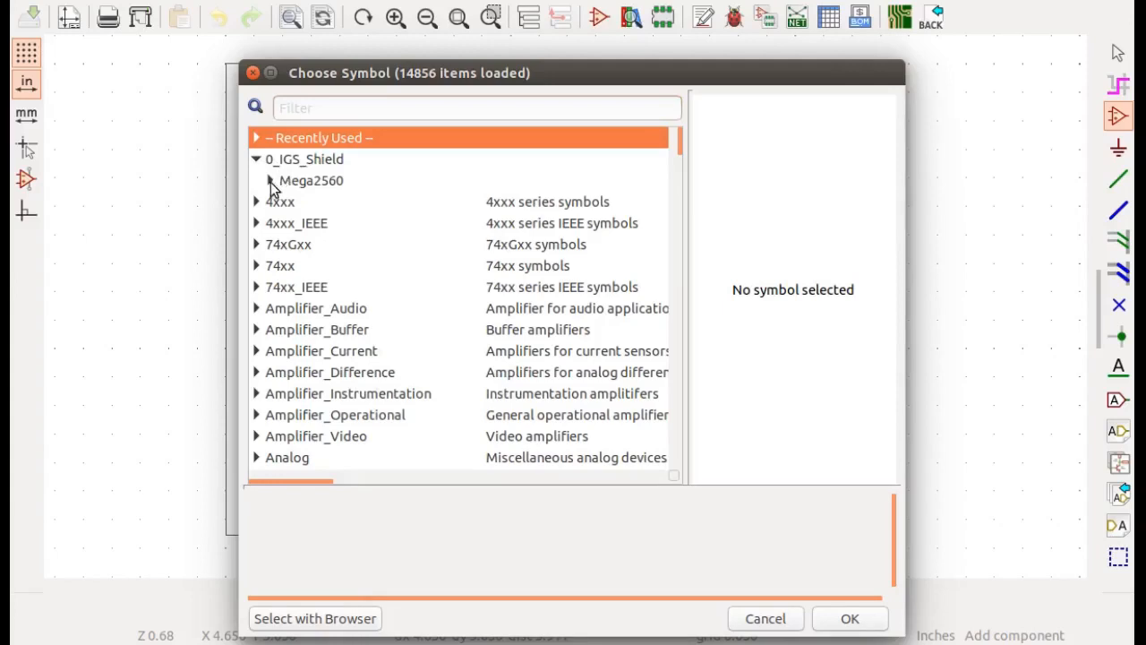
{"action": "left_click", "coordinate": [271, 181]}
{"action": "left_click", "coordinate": [318, 206]}
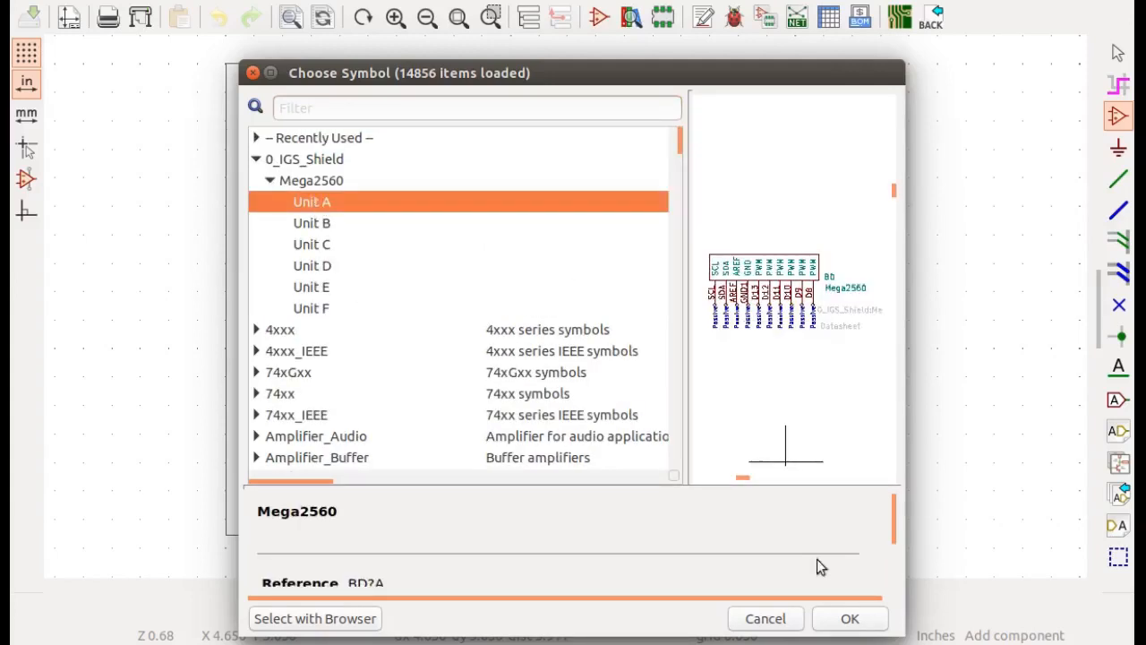
{"action": "left_click", "coordinate": [848, 618]}
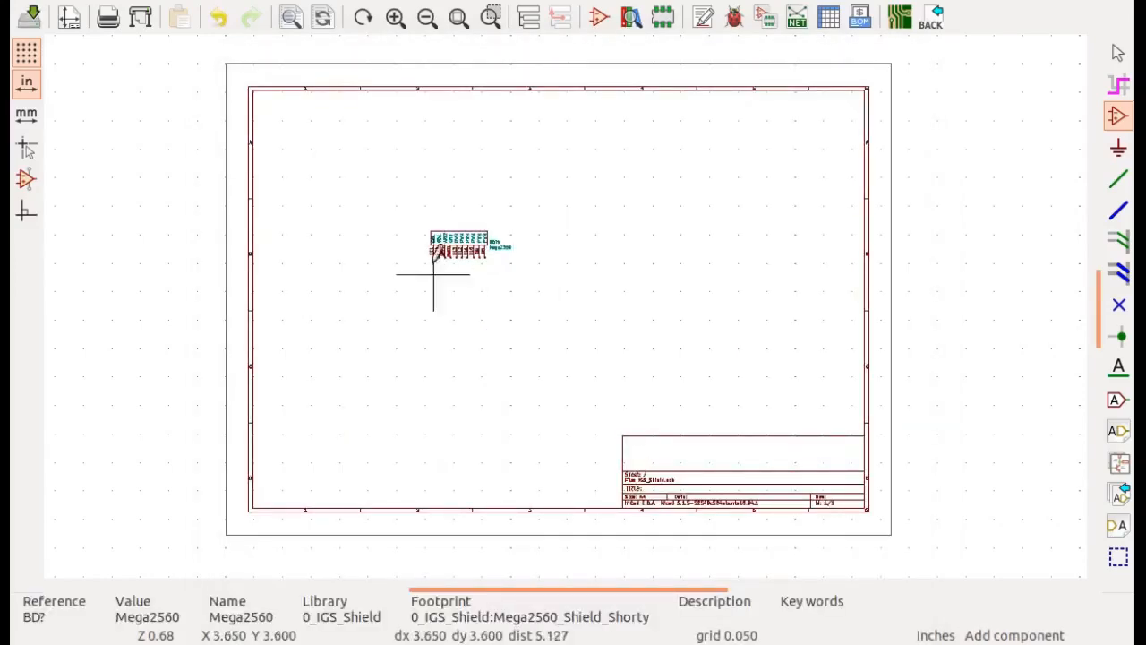
{"action": "scroll", "coordinate": [435, 277], "scroll_direction": "up", "scroll_amount": 8}
{"action": "scroll", "coordinate": [450, 175], "scroll_direction": "up", "scroll_amount": 1}
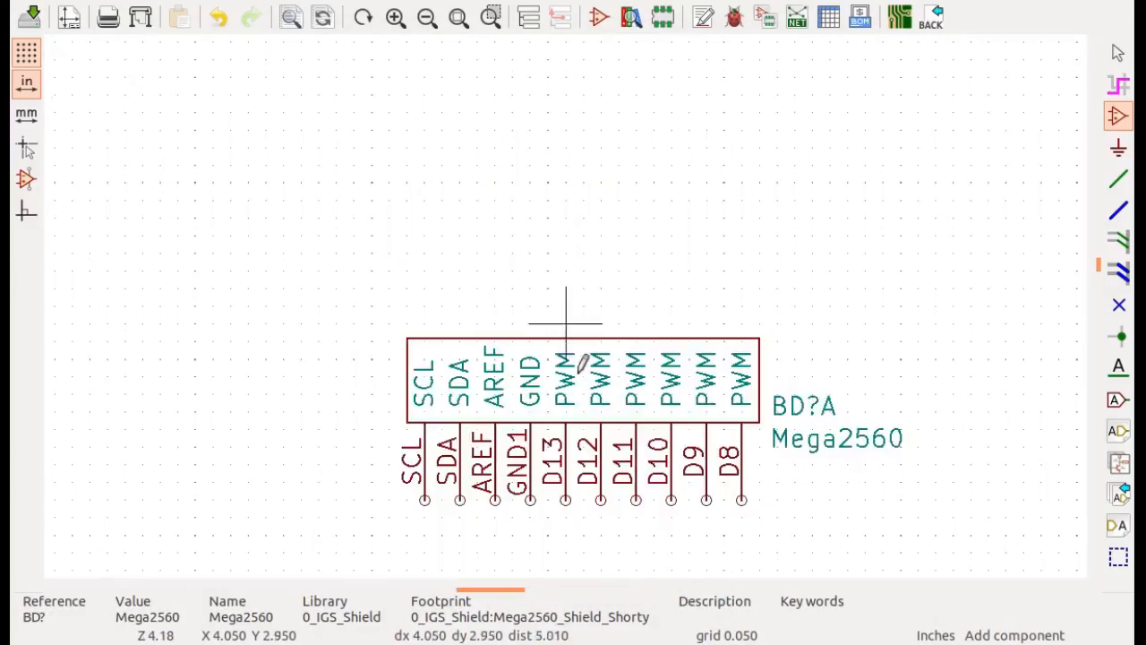
{"action": "scroll", "coordinate": [579, 358], "scroll_direction": "down", "scroll_amount": 2}
{"action": "scroll", "coordinate": [627, 476], "scroll_direction": "up", "scroll_amount": 2}
{"action": "scroll", "coordinate": [562, 223], "scroll_direction": "down", "scroll_amount": 2}
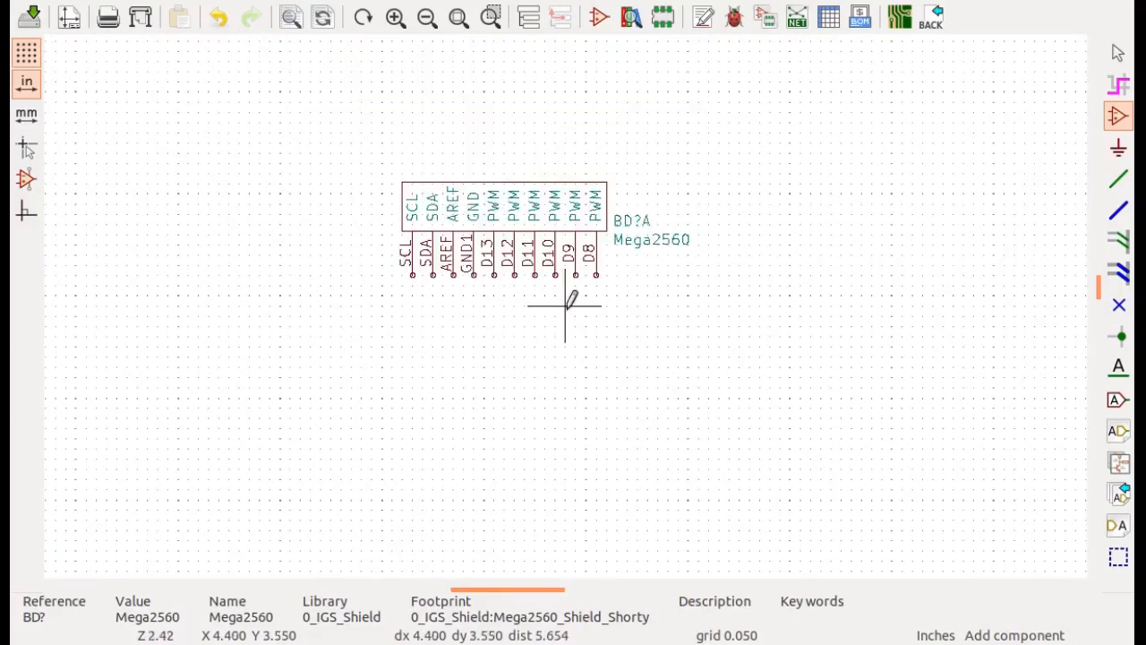
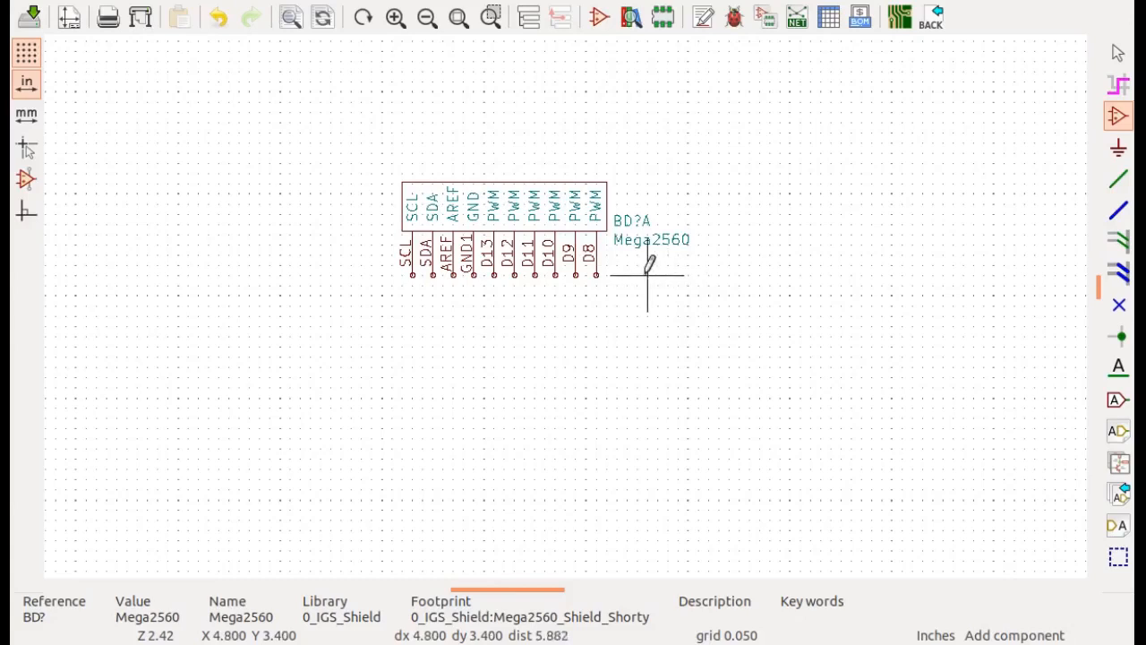
{"action": "scroll", "coordinate": [667, 282], "scroll_direction": "down", "scroll_amount": 2}
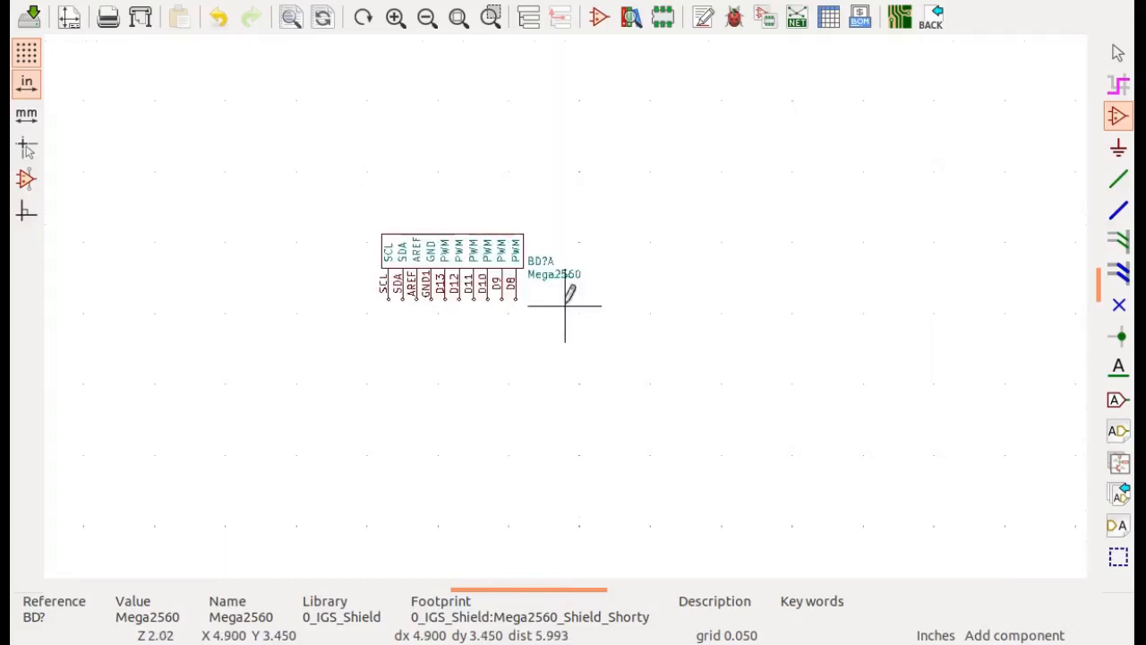
{"action": "scroll", "coordinate": [566, 304], "scroll_direction": "up", "scroll_amount": 3}
{"action": "scroll", "coordinate": [566, 302], "scroll_direction": "down", "scroll_amount": 2}
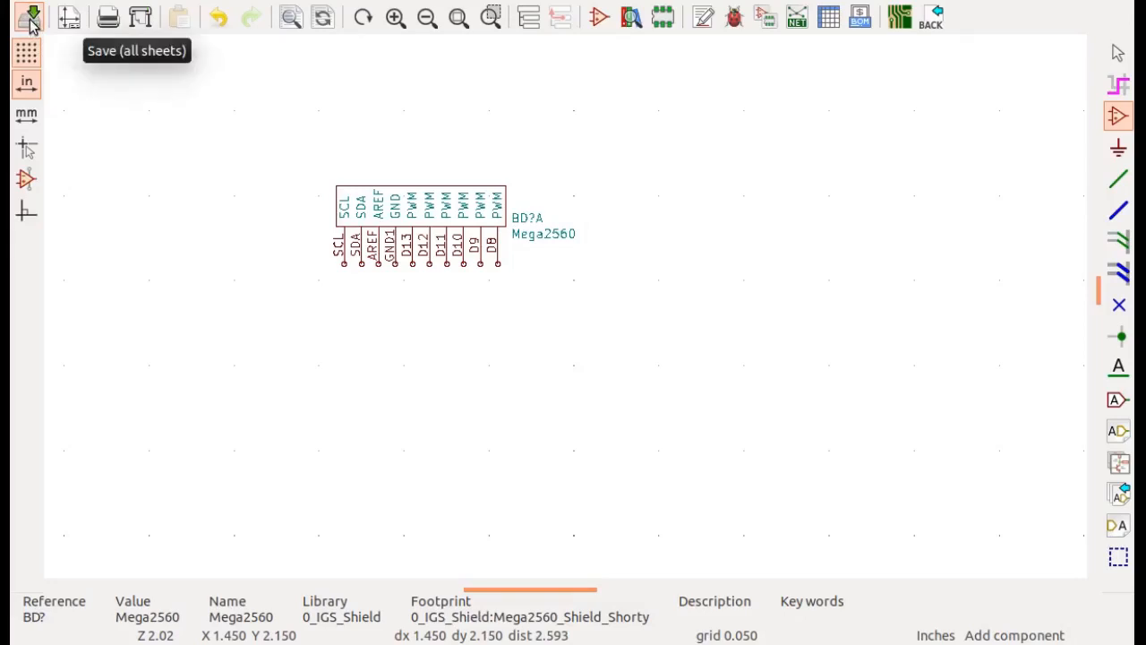
- Close the schematic editor discarding its changes, and open the Mega2560 symbol from the 0_IGS_Shield library in the symbol editor
{"action": "key", "text": "ctrl+q"}
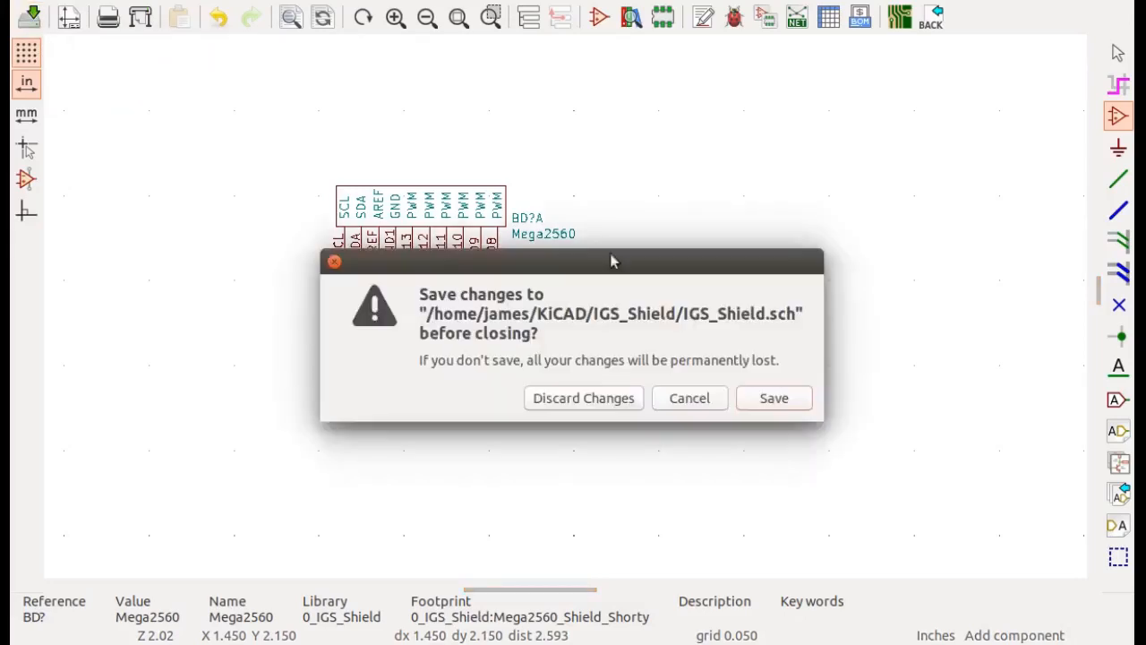
{"action": "left_click", "coordinate": [599, 402]}
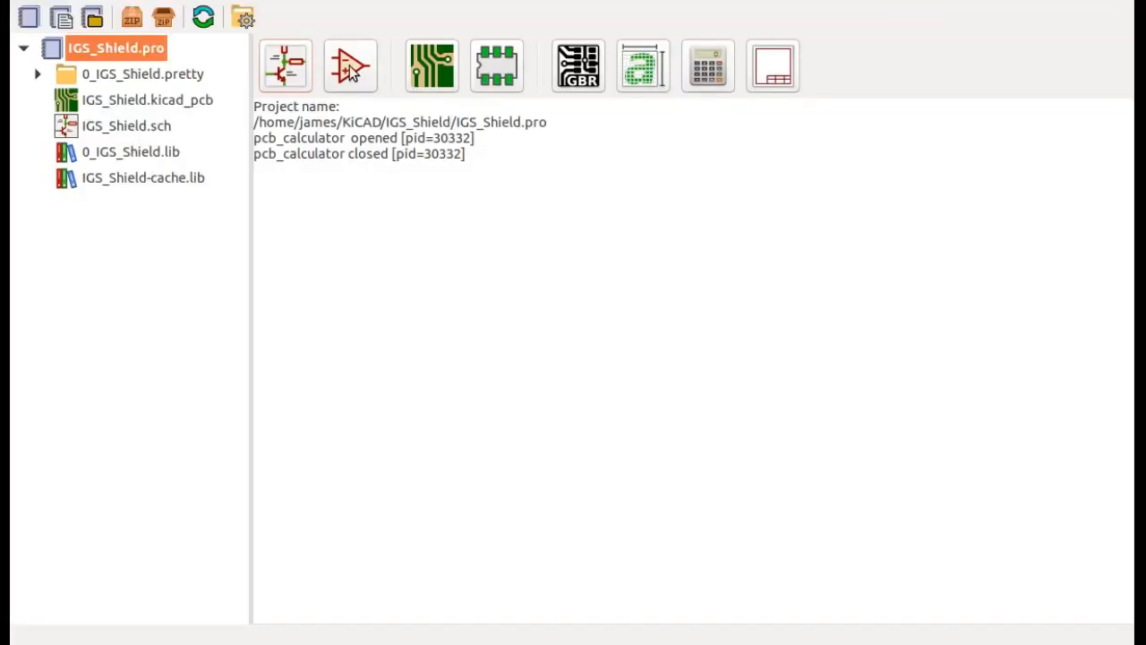
{"action": "left_click", "coordinate": [350, 69]}
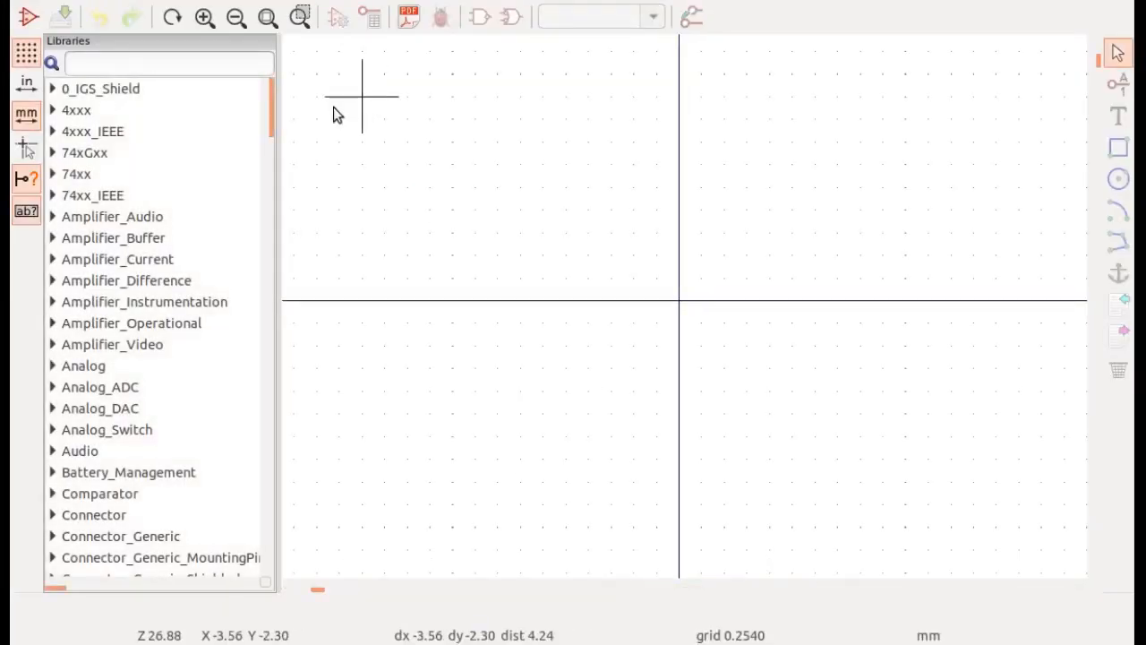
{"action": "double_click", "coordinate": [70, 92]}
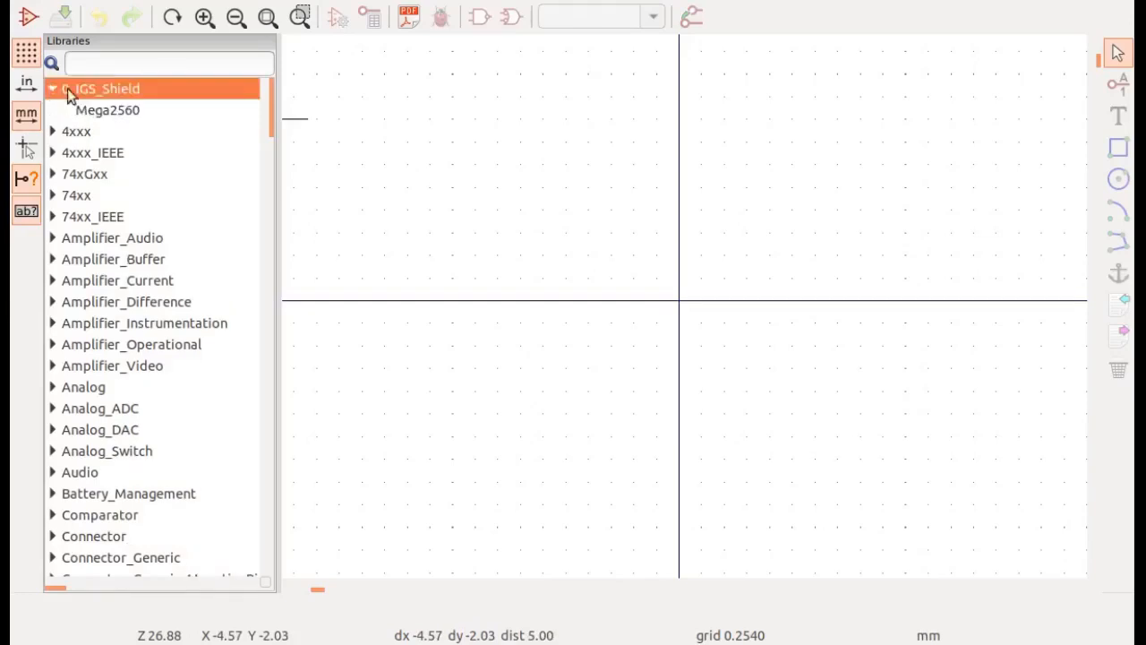
{"action": "double_click", "coordinate": [106, 111]}
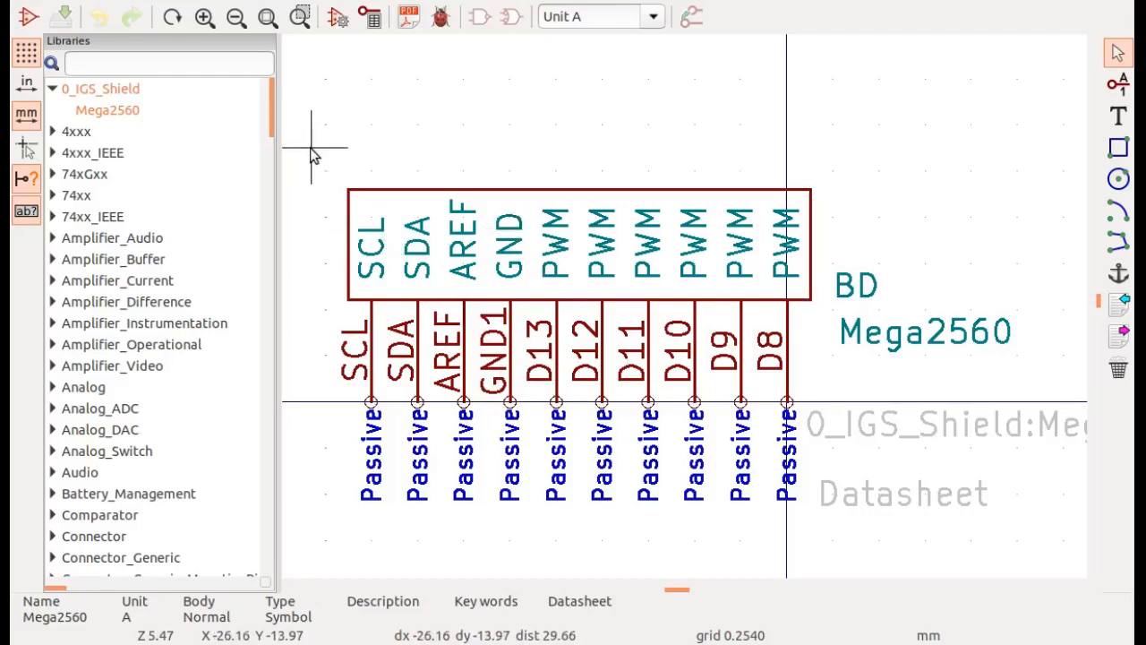
- Copy Unit A's pins and outline into Unit B with the D8 pin at the origin, and delete the copied SCL and SDA pins
{"action": "left_click_drag", "start_coordinate": [311, 155], "coordinate": [861, 421]}
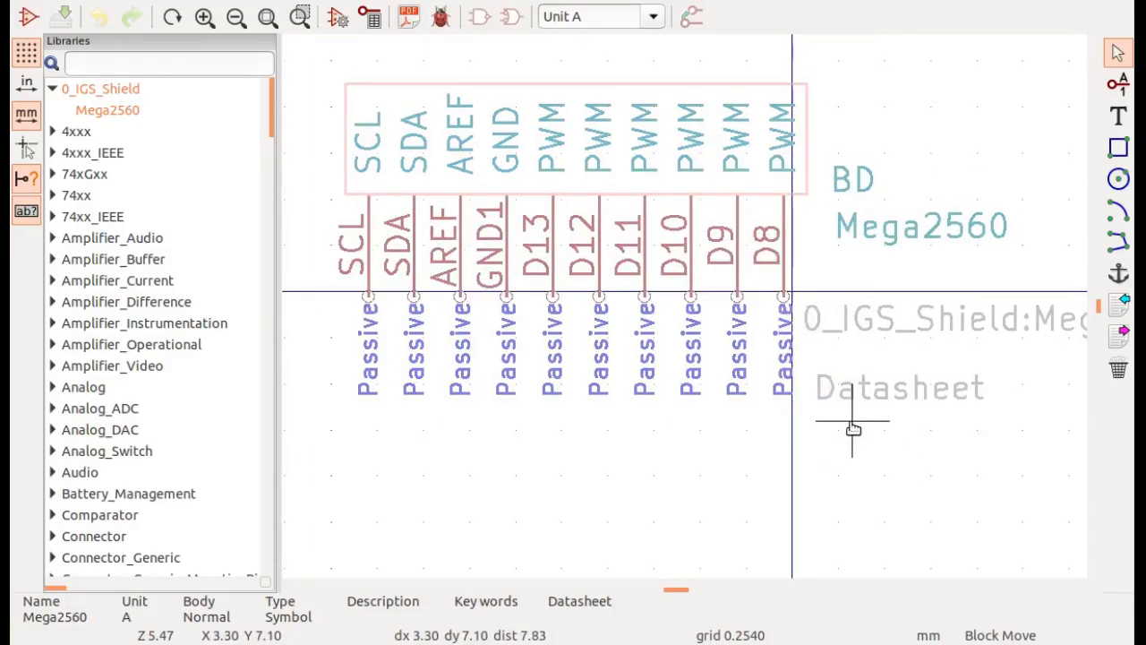
{"action": "left_click", "coordinate": [853, 430]}
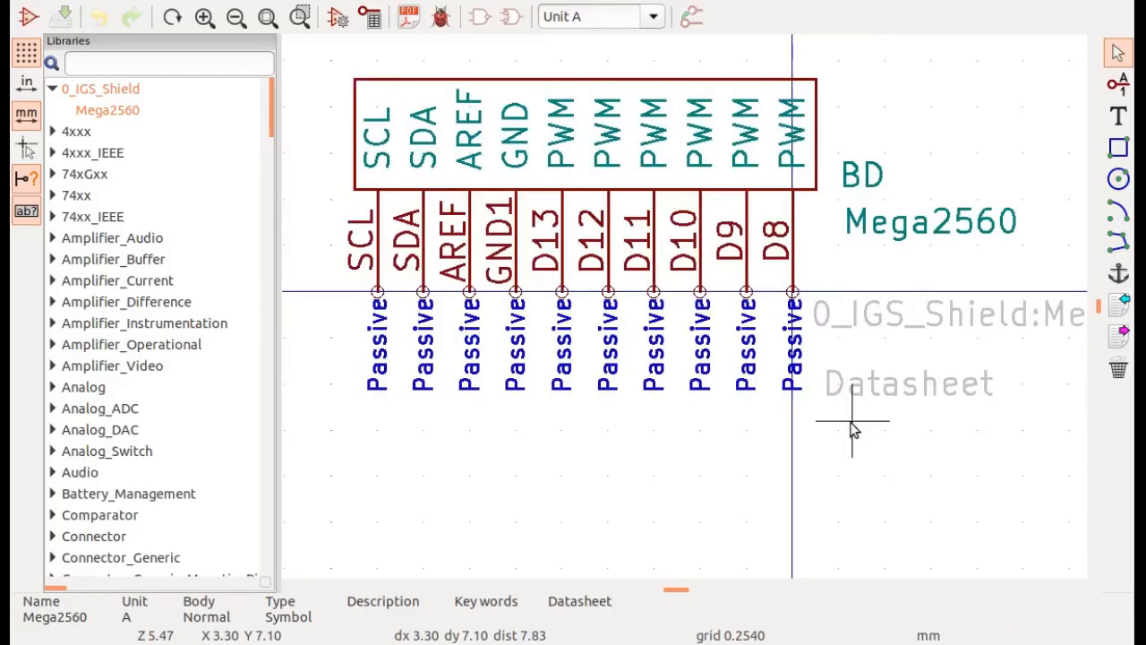
{"action": "left_click", "coordinate": [654, 17]}
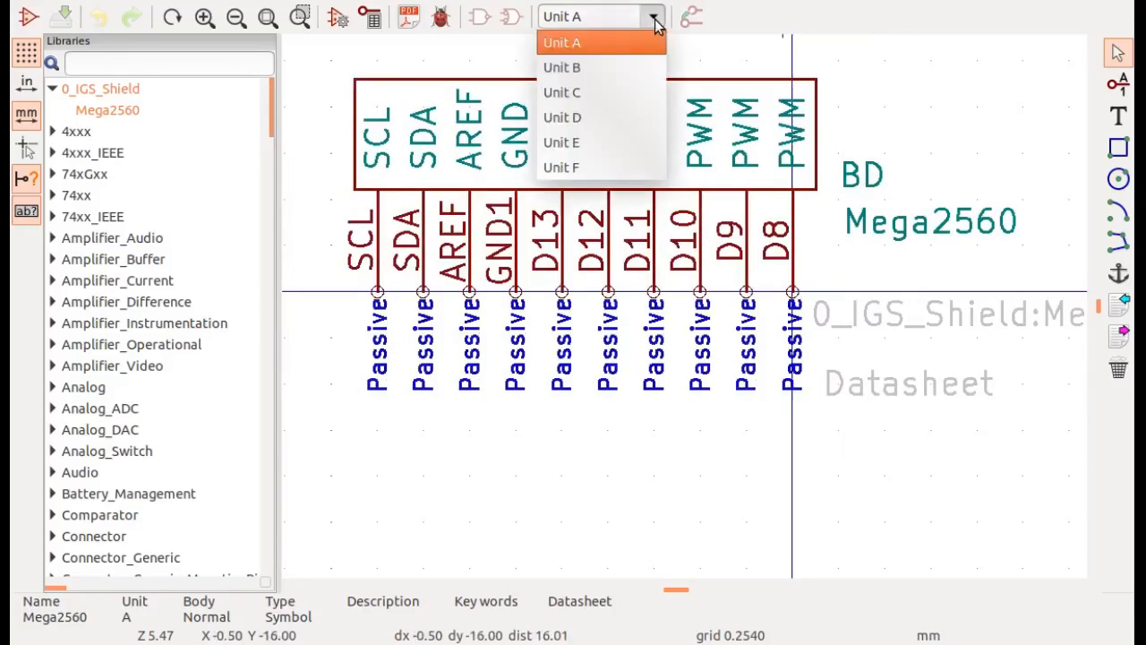
{"action": "left_click", "coordinate": [625, 69]}
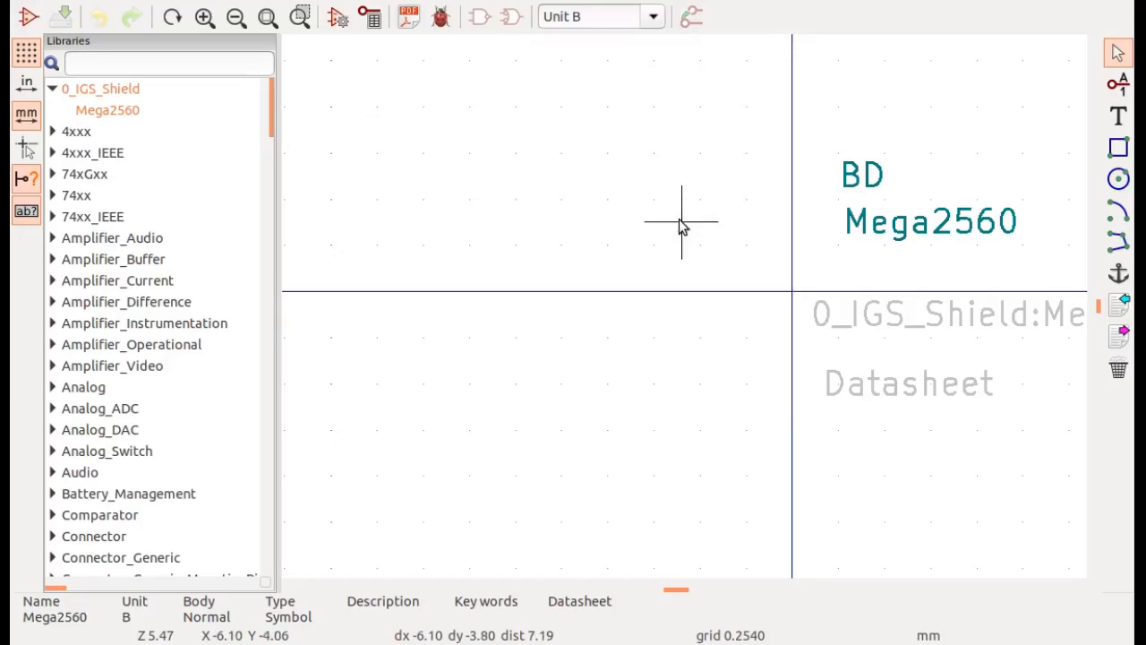
{"action": "key", "text": "ctrl+v"}
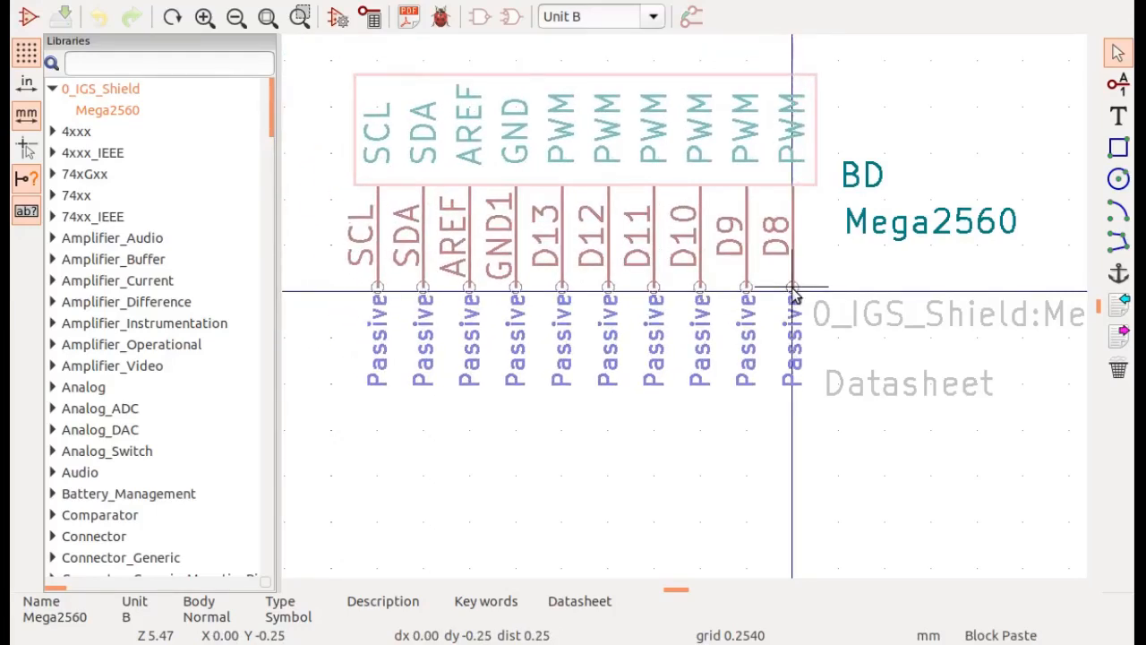
{"action": "left_click", "coordinate": [793, 298]}
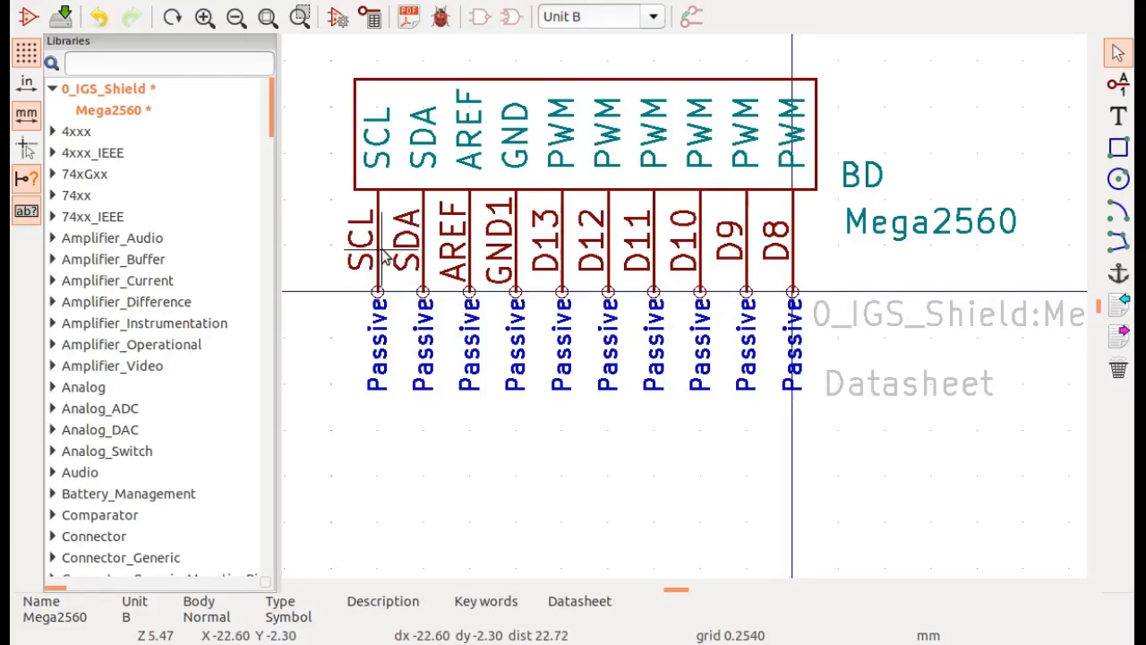
{"action": "left_click_drag", "start_coordinate": [385, 257], "coordinate": [421, 258]}
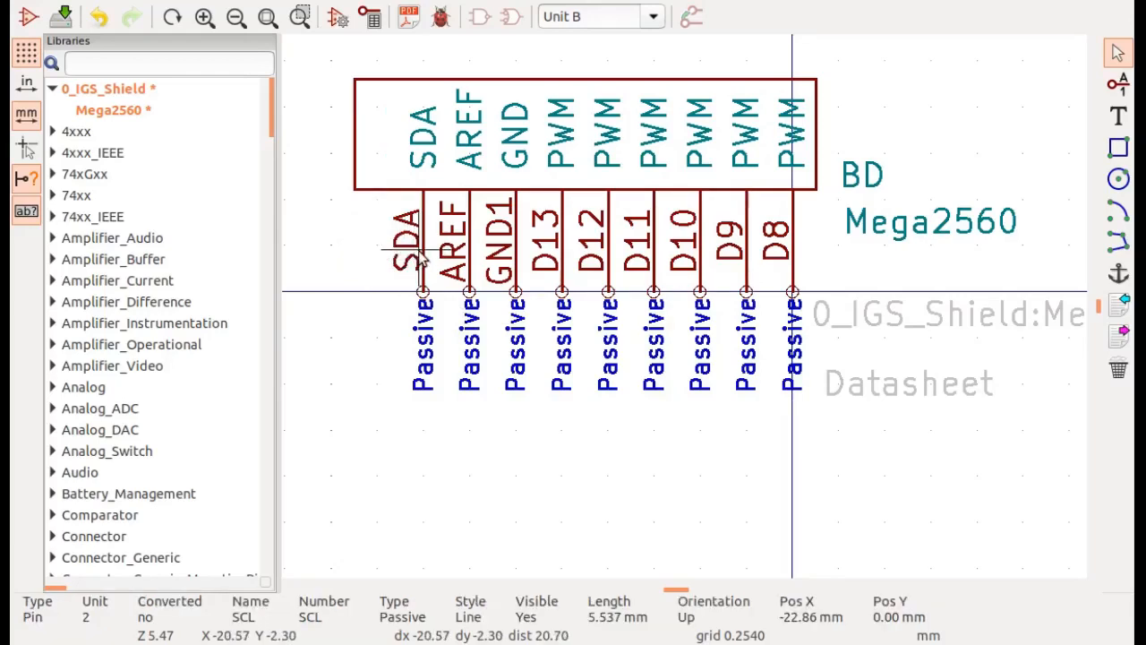
{"action": "key", "text": "Delete"}
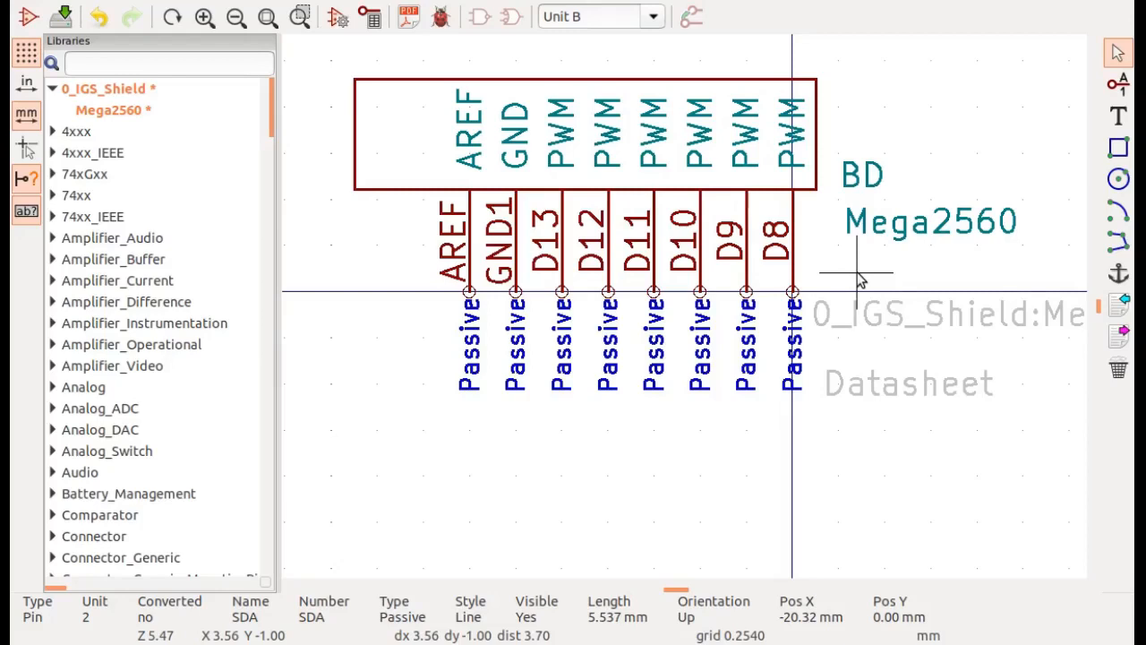
- Change the pin names in Unit B to RXD0 for pin D8 and TXD0 for pin D9
{"action": "double_click", "coordinate": [793, 245]}
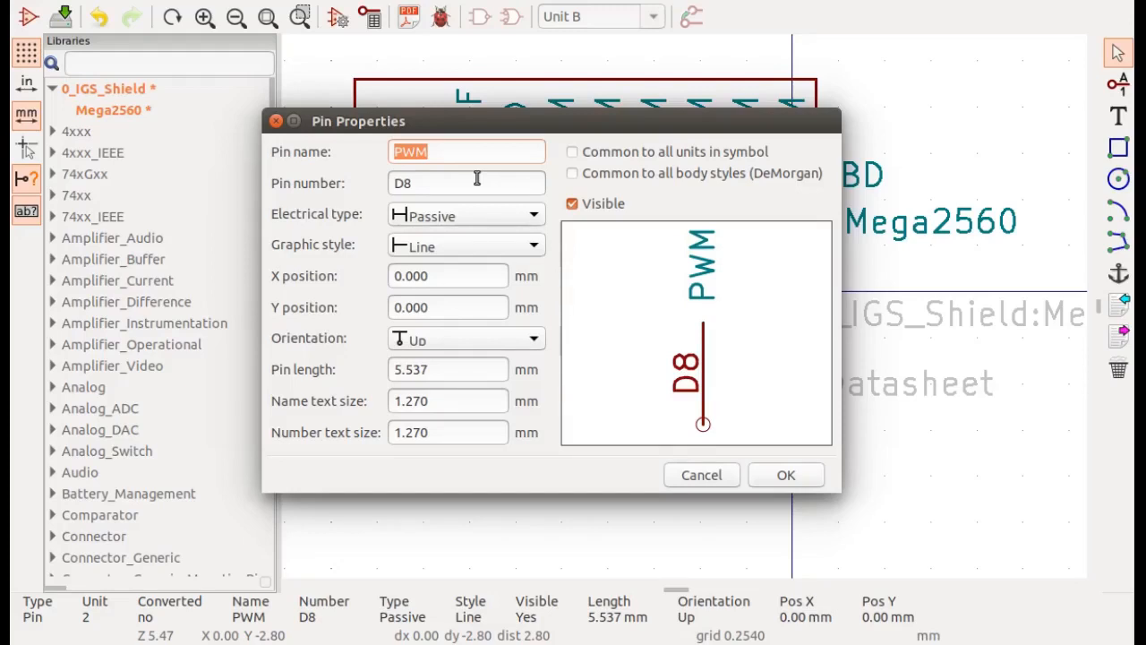
{"action": "type", "text": "TXD"}
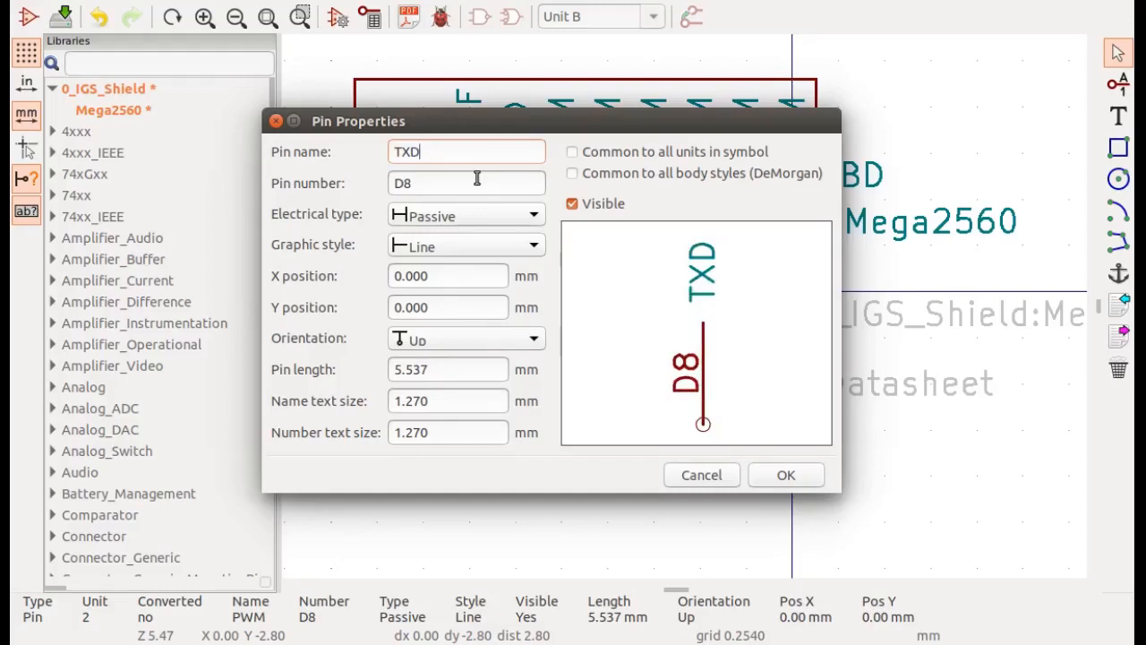
{"action": "type", "text": "0"}
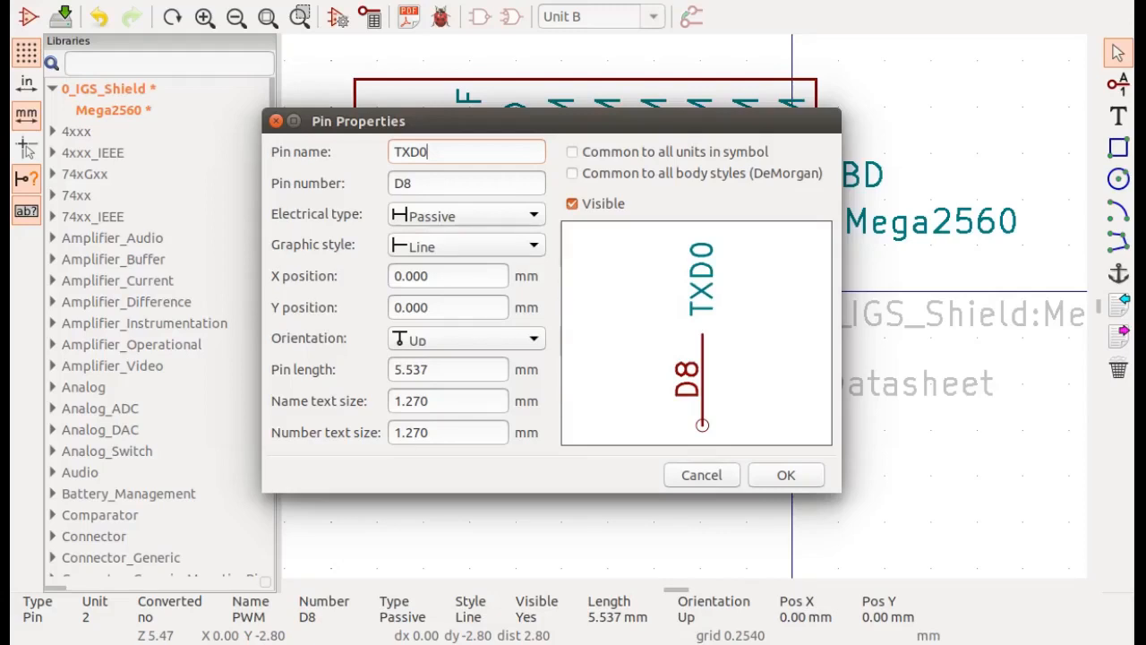
{"action": "key", "text": "BackSpace"}
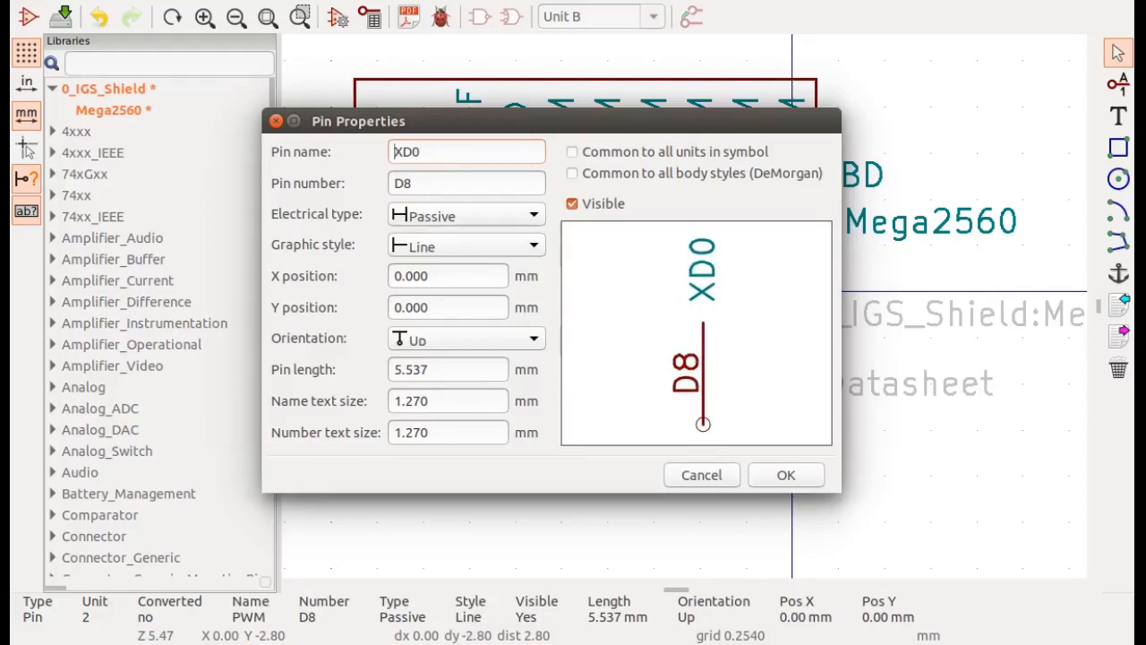
{"action": "type", "text": "R"}
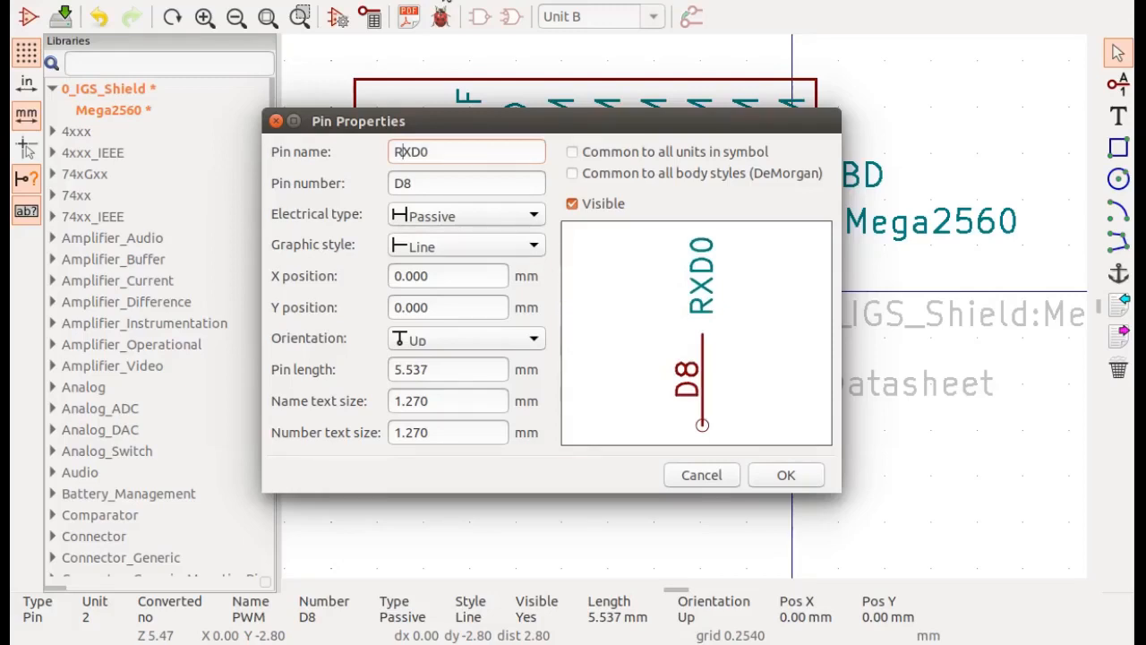
{"action": "key", "text": "Return"}
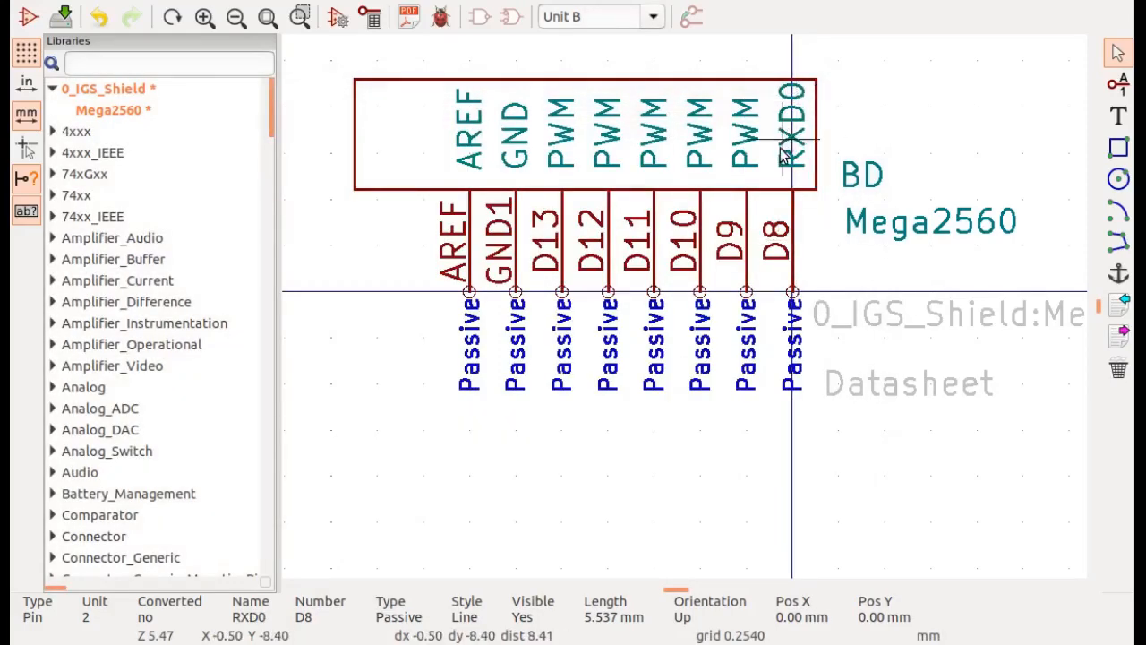
{"action": "double_click", "coordinate": [748, 242]}
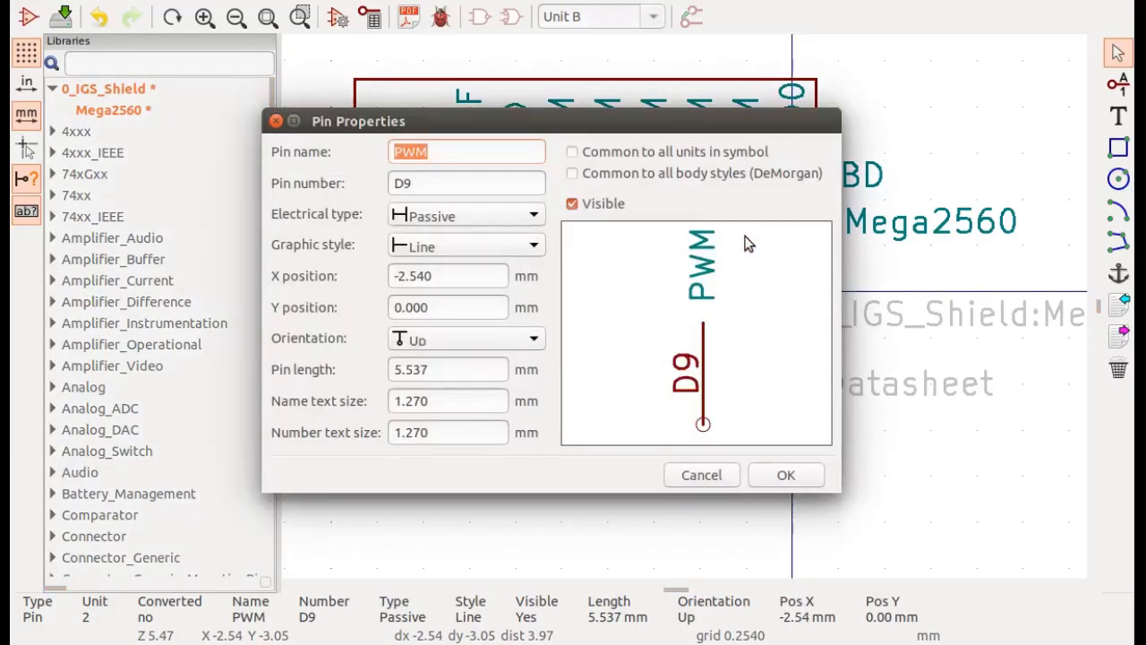
{"action": "type", "text": "TX"}
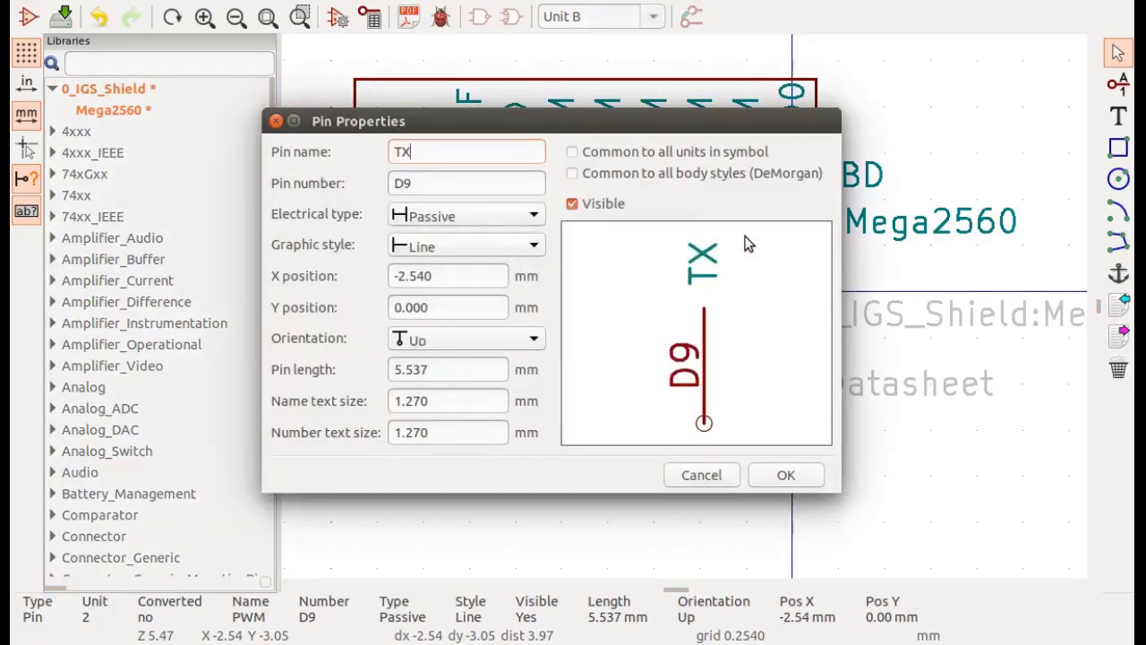
{"action": "type", "text": "D0"}
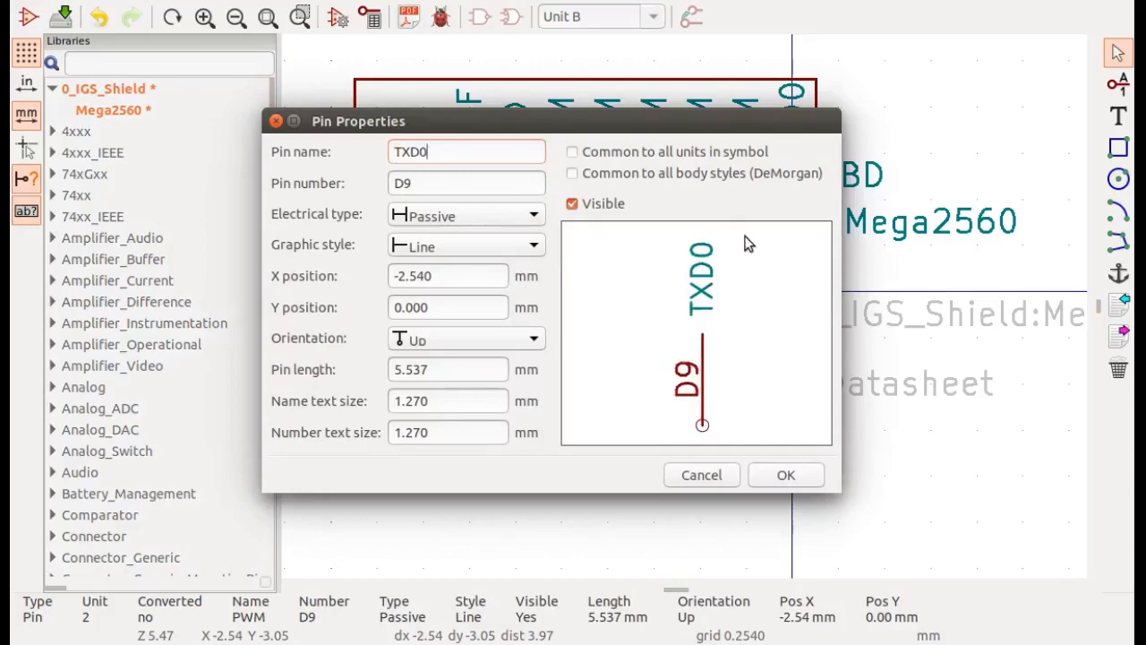
{"action": "key", "text": "Return"}
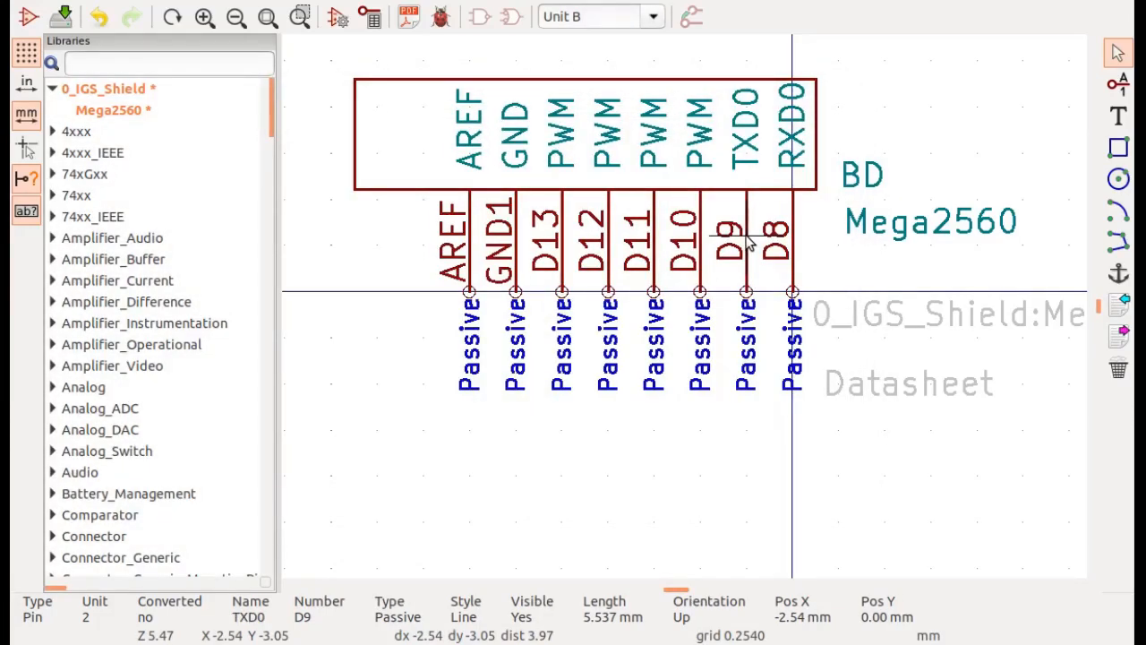
- Change the pin names of Unit B's pins numbered GND1 and AREF to PWM
{"action": "double_click", "coordinate": [518, 234]}
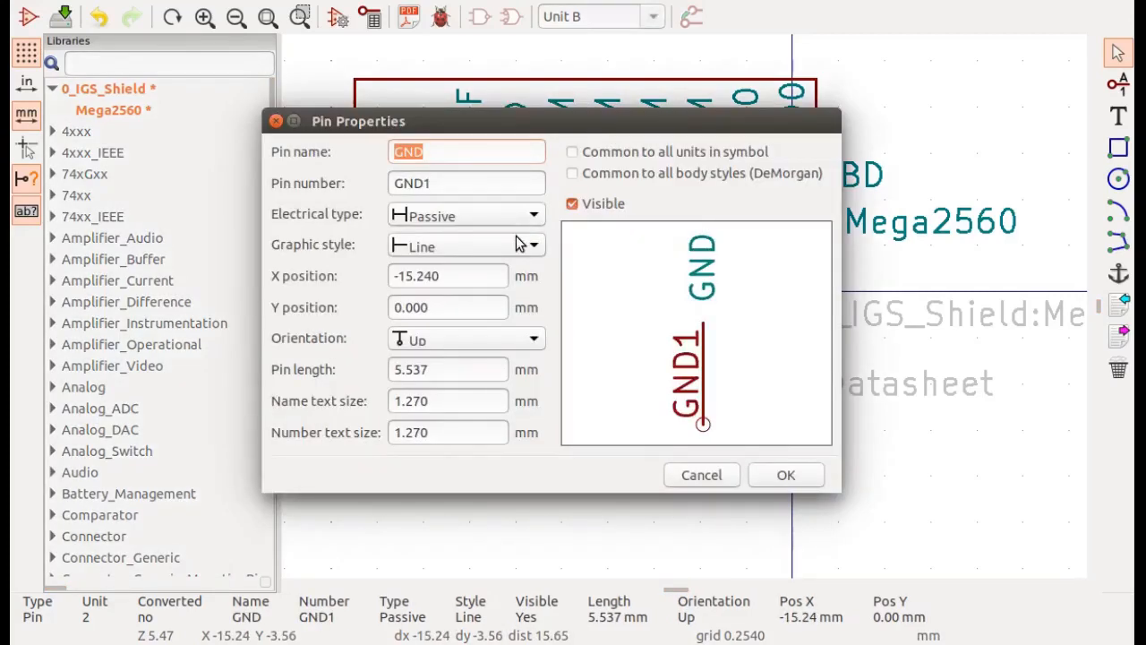
{"action": "type", "text": "PWM"}
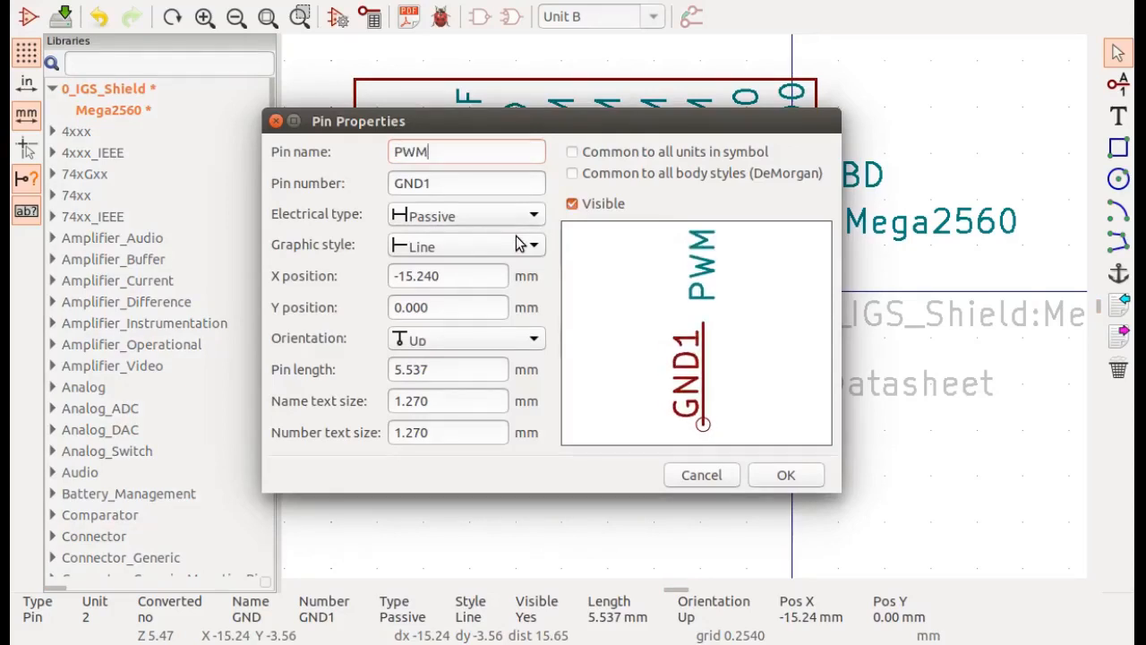
{"action": "key", "text": "Return"}
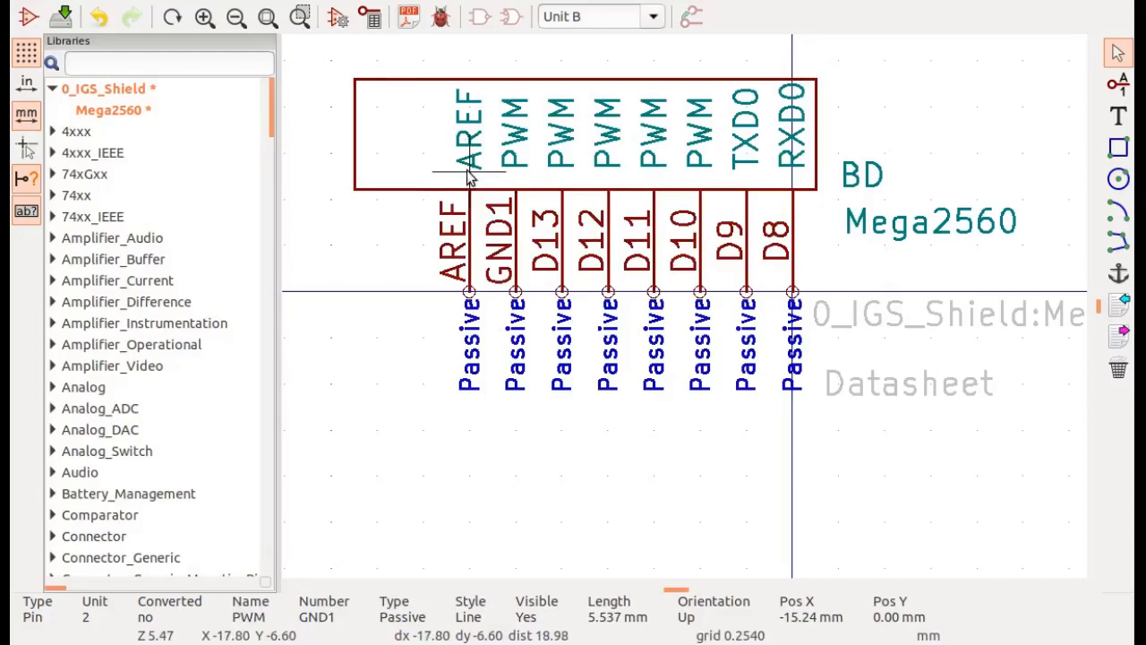
{"action": "double_click", "coordinate": [464, 177]}
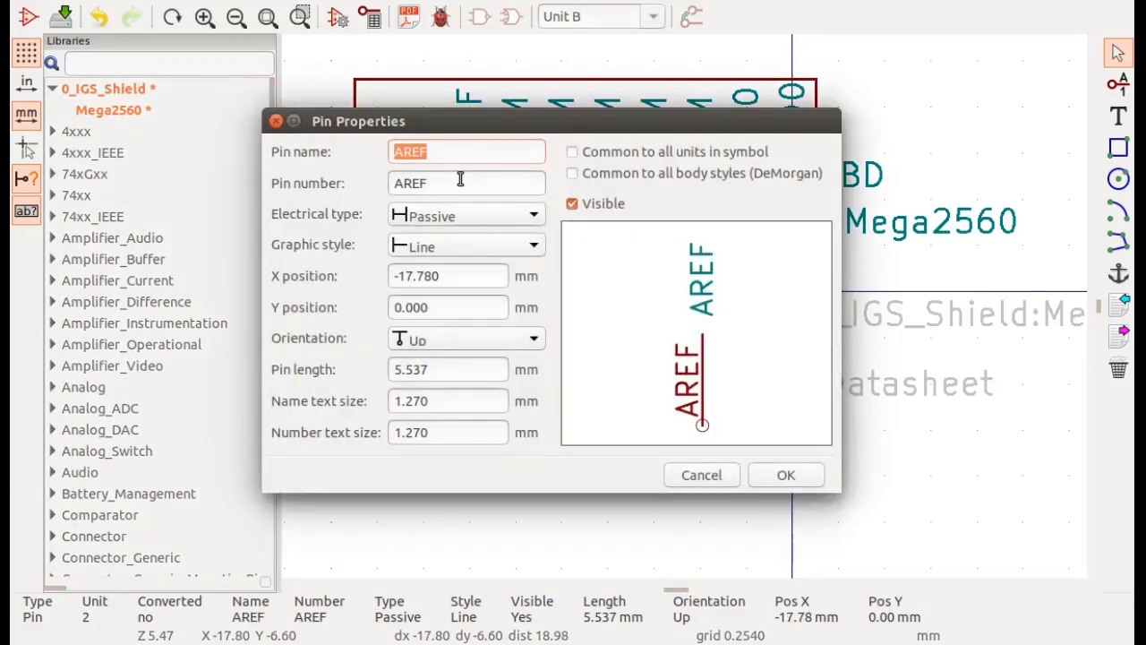
{"action": "type", "text": "PWM"}
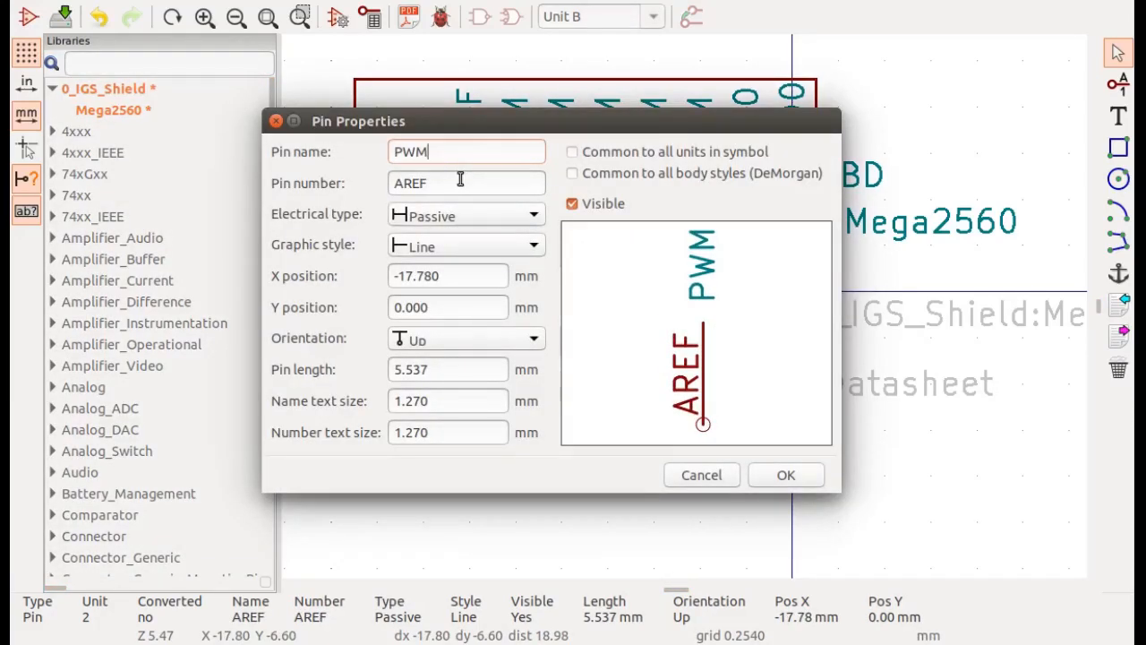
{"action": "key", "text": "Return"}
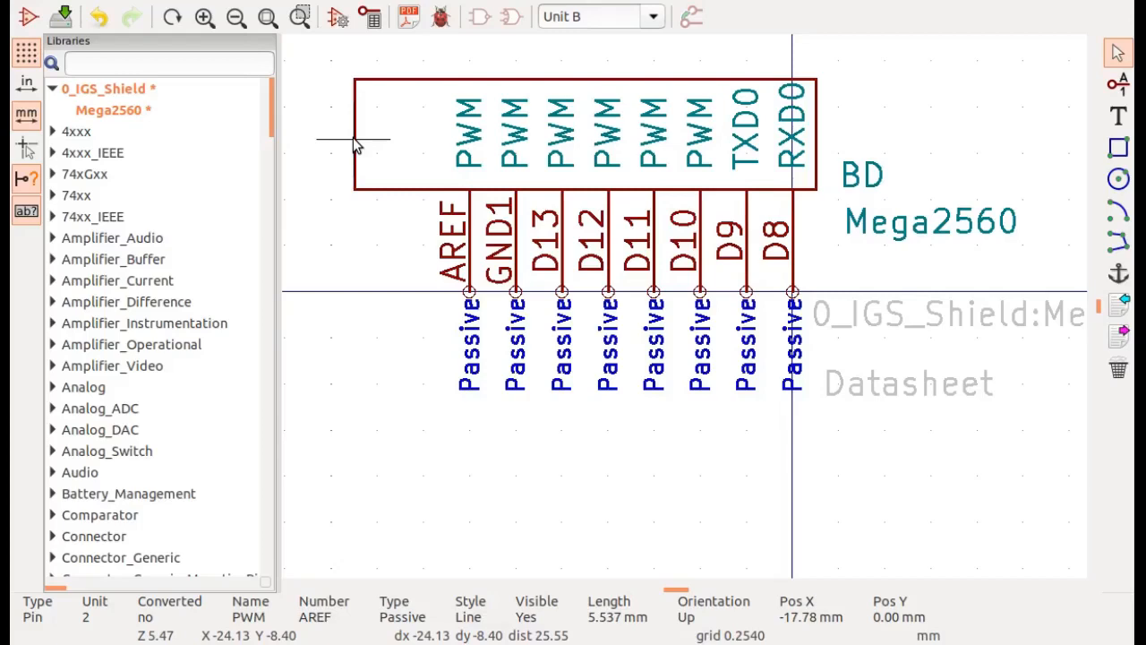
- Shrink Unit B's outline so its left edge sits just beyond the AREF pin, and set the grid size to 50 mils
{"action": "left_click_drag", "start_coordinate": [356, 143], "coordinate": [437, 136]}
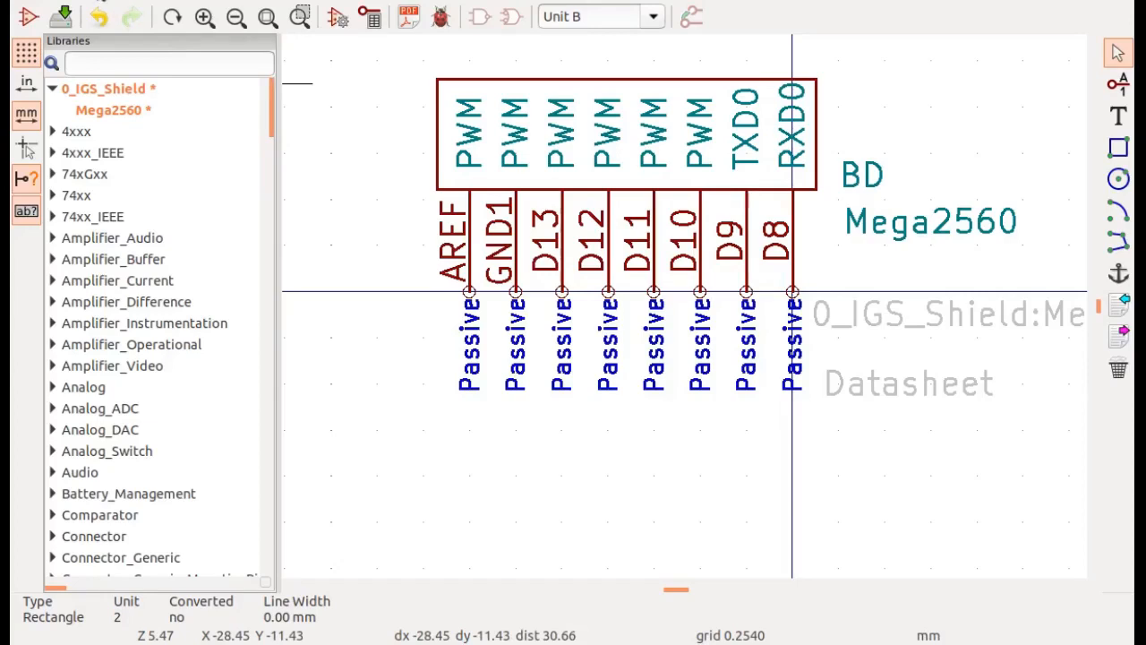
{"action": "key", "text": "alt+v"}
{"action": "left_click", "coordinate": [142, 174]}
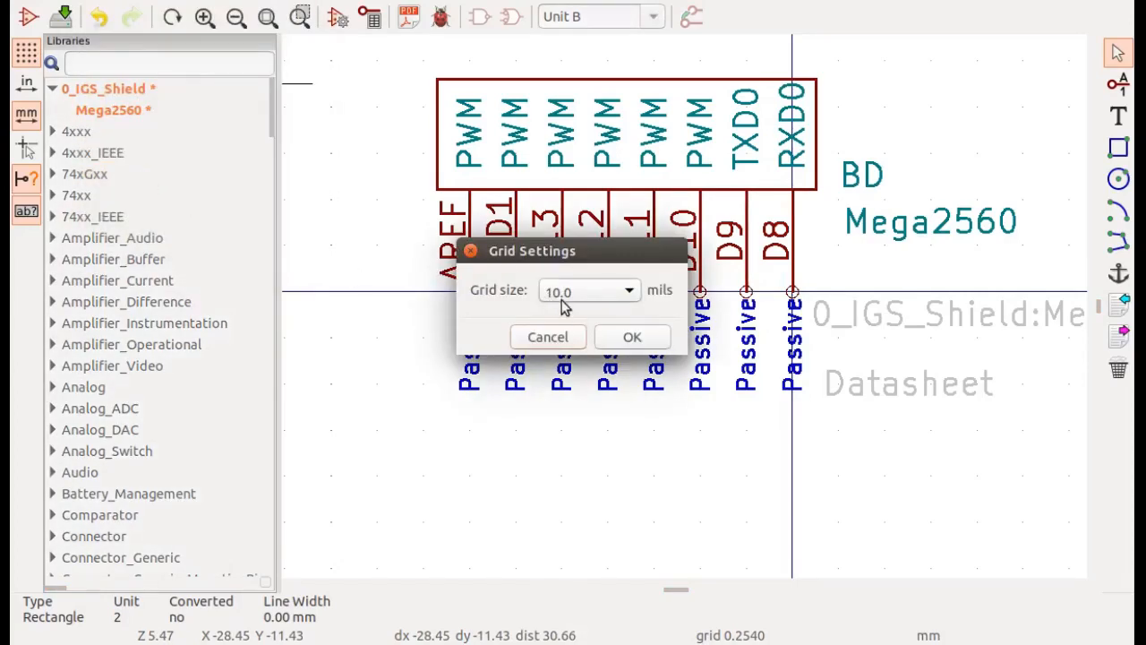
{"action": "left_click", "coordinate": [629, 292]}
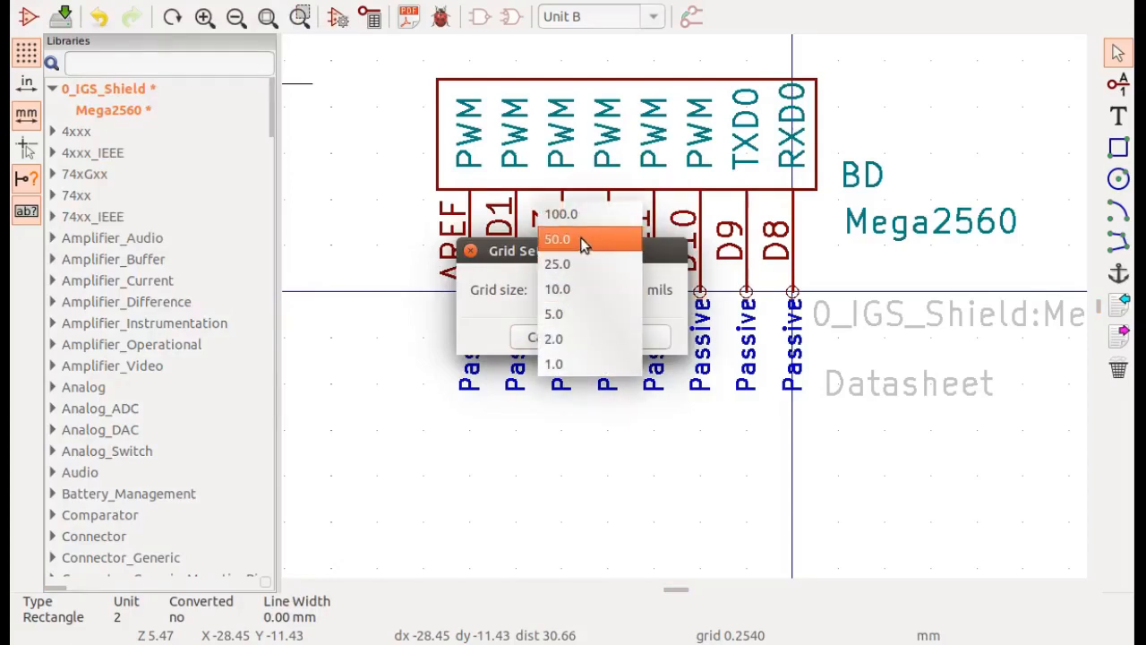
{"action": "left_click", "coordinate": [573, 239]}
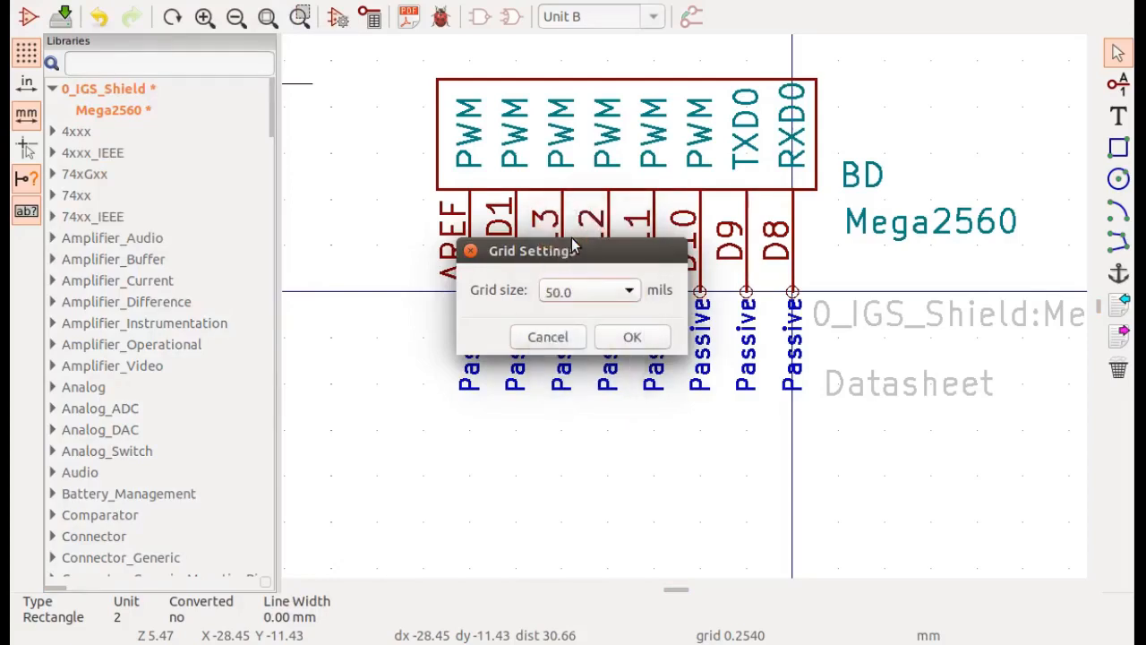
{"action": "left_click", "coordinate": [613, 348]}
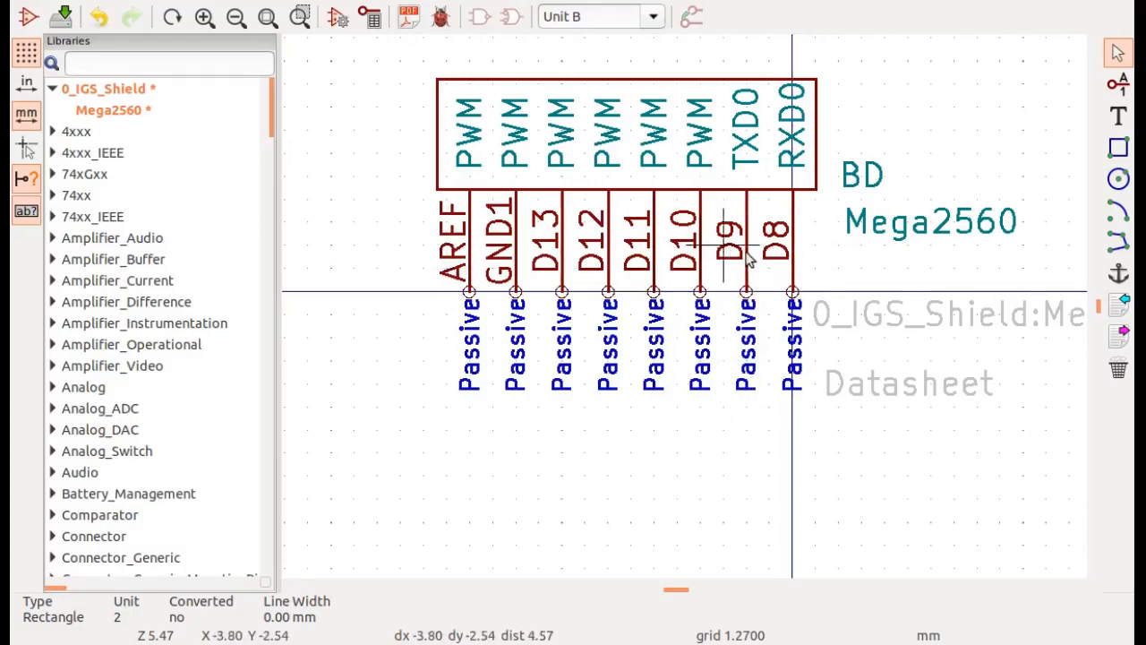
- Change the pin numbers in Unit B to D0 for the RXD0 pin and D1 for the TXD0 pin
{"action": "double_click", "coordinate": [794, 254]}
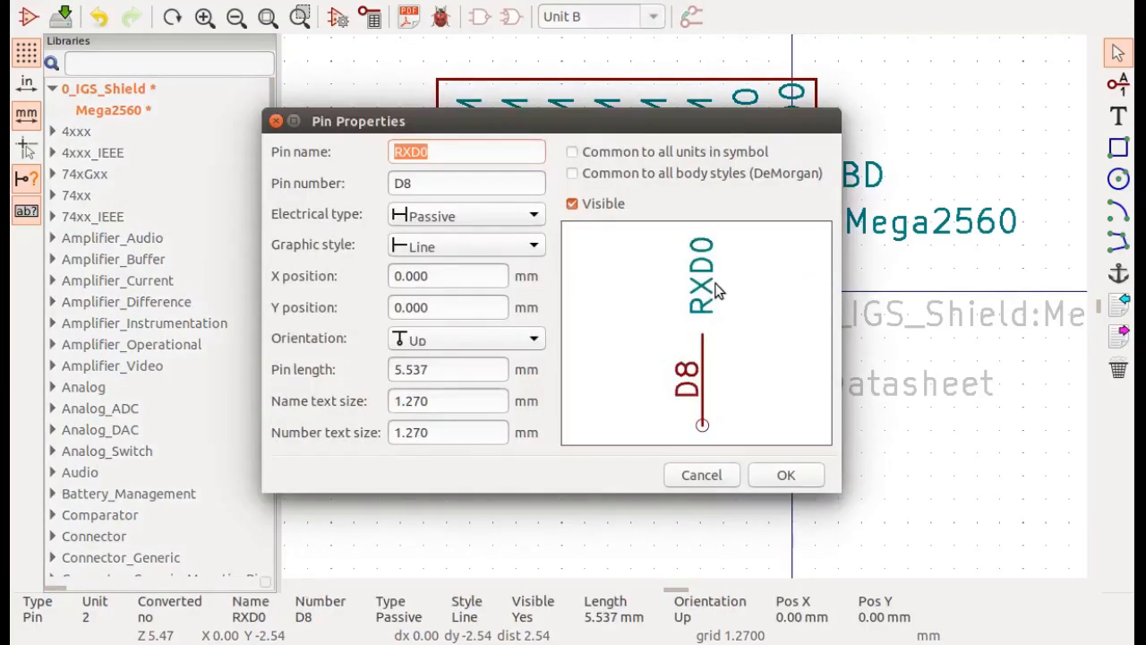
{"action": "key", "text": "Tab"}
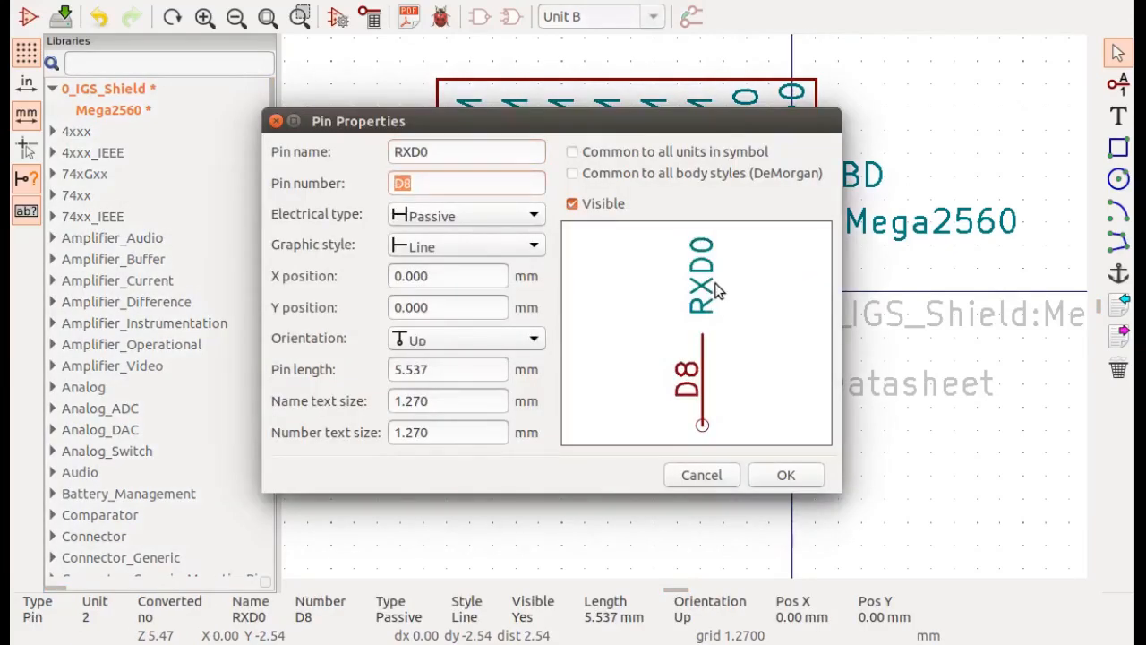
{"action": "type", "text": "D0"}
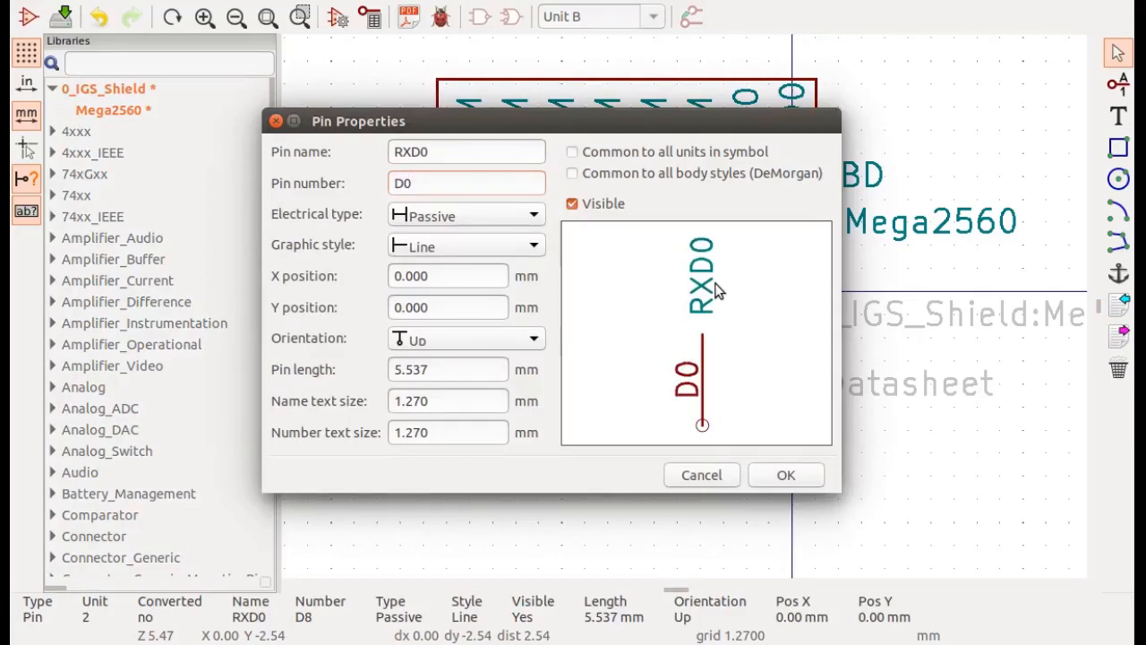
{"action": "key", "text": "Return"}
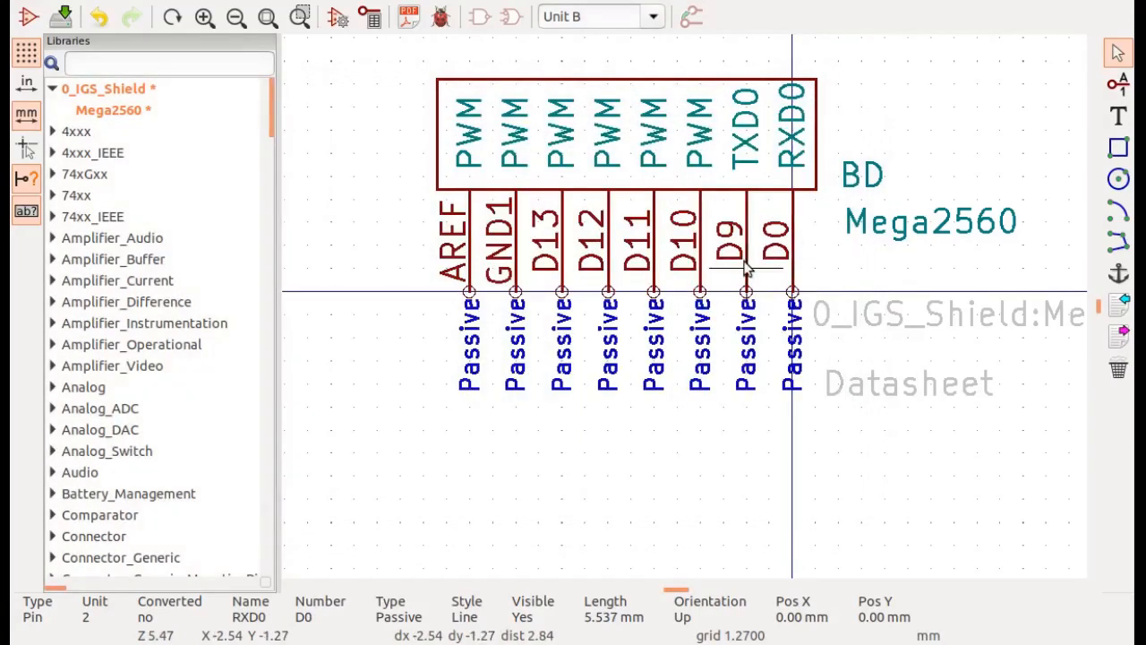
{"action": "double_click", "coordinate": [748, 269]}
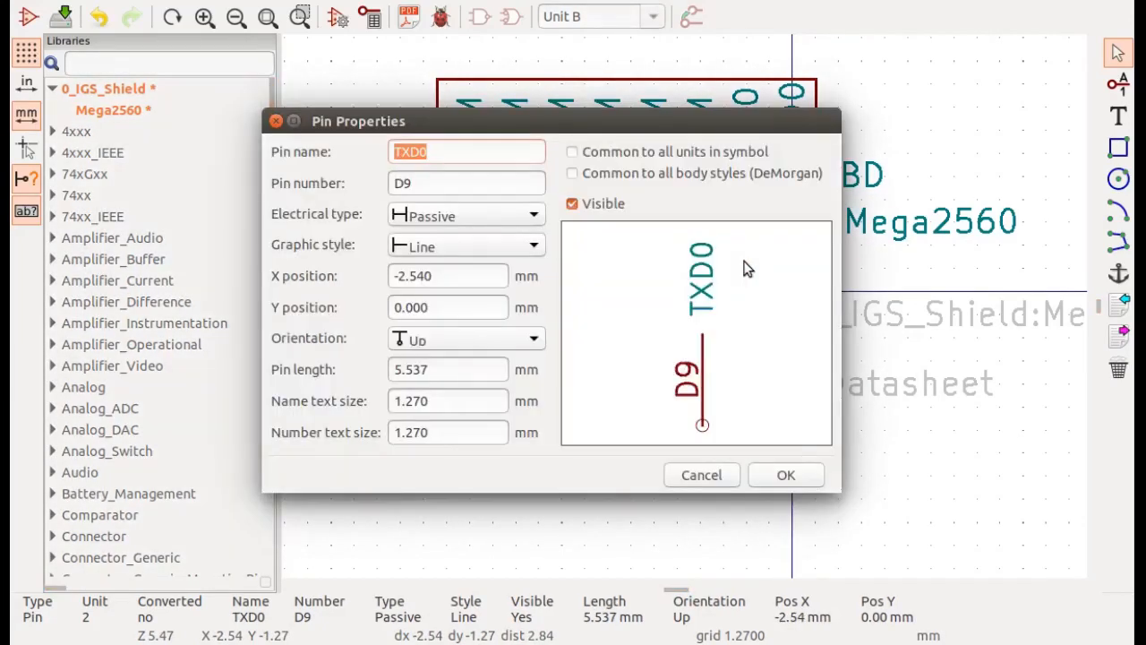
{"action": "key", "text": "Tab"}
{"action": "type", "text": "D1"}
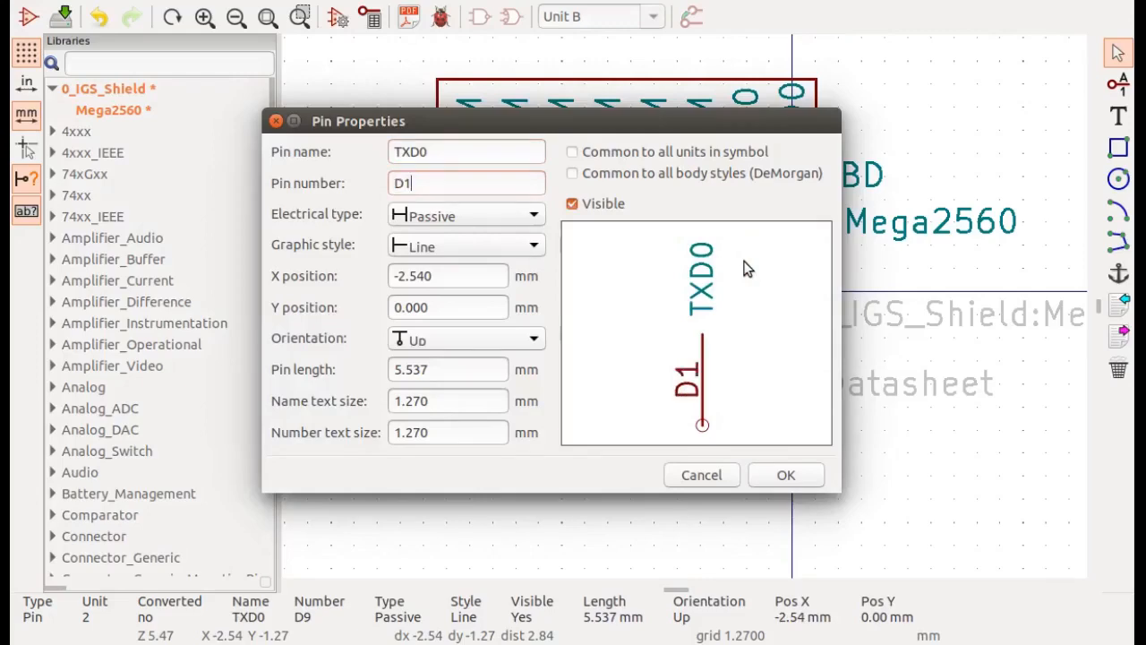
{"action": "key", "text": "Return"}
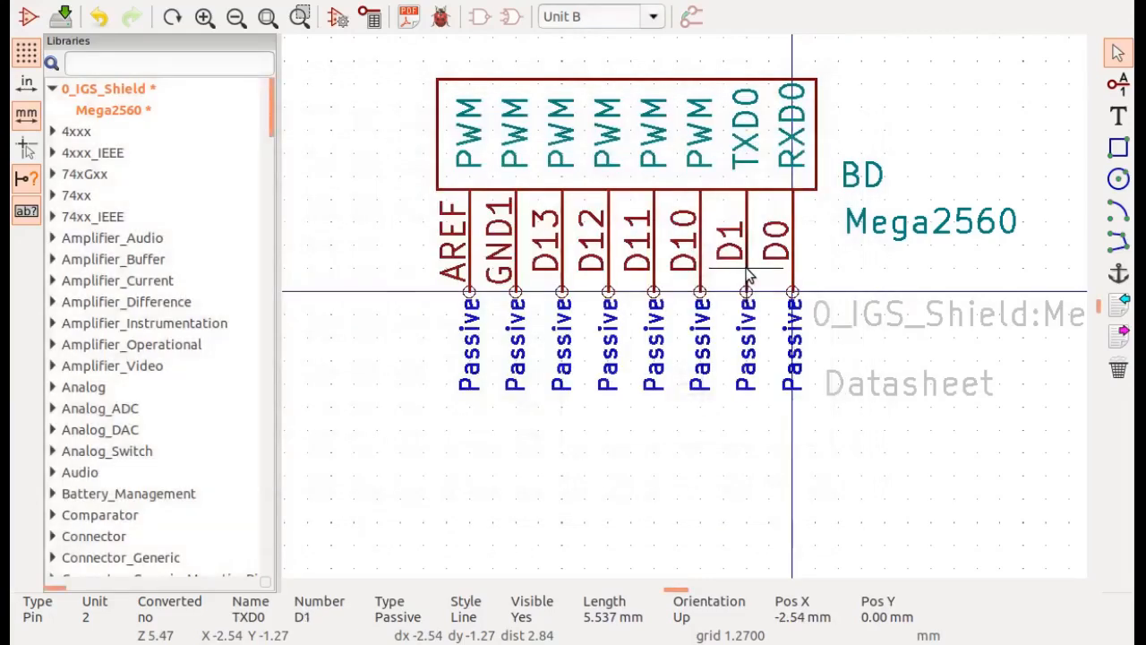
- Renumber Unit B's PWM pins D10 and D11 as D2 and D3
{"action": "left_click", "coordinate": [701, 243]}
{"action": "double_click", "coordinate": [700, 244]}
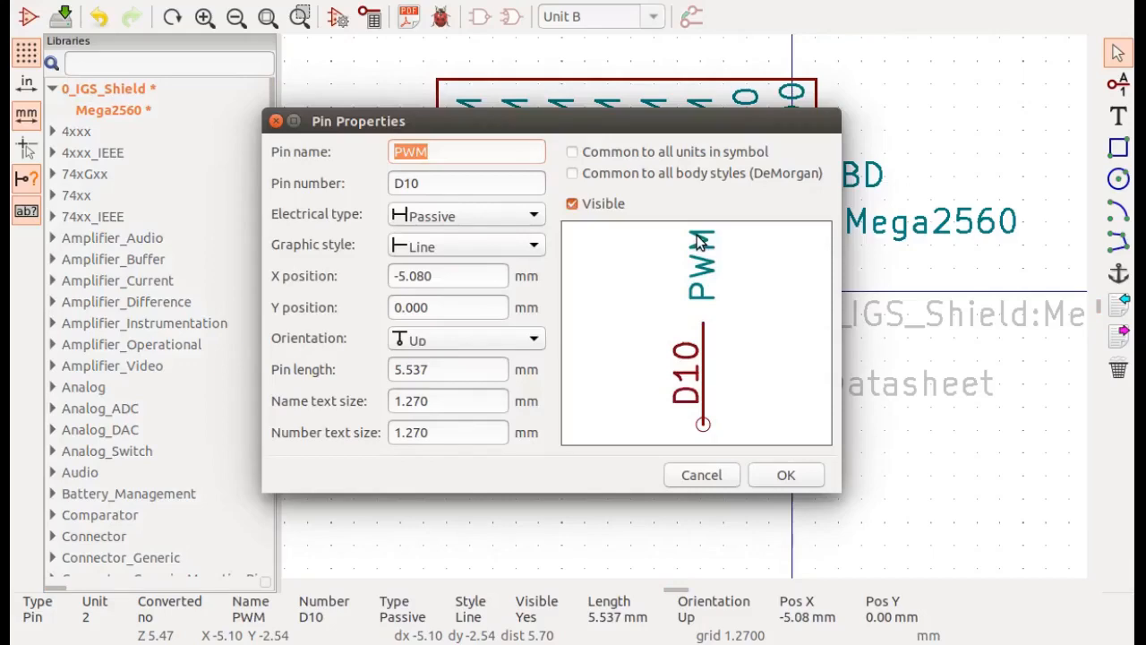
{"action": "key", "text": "Tab"}
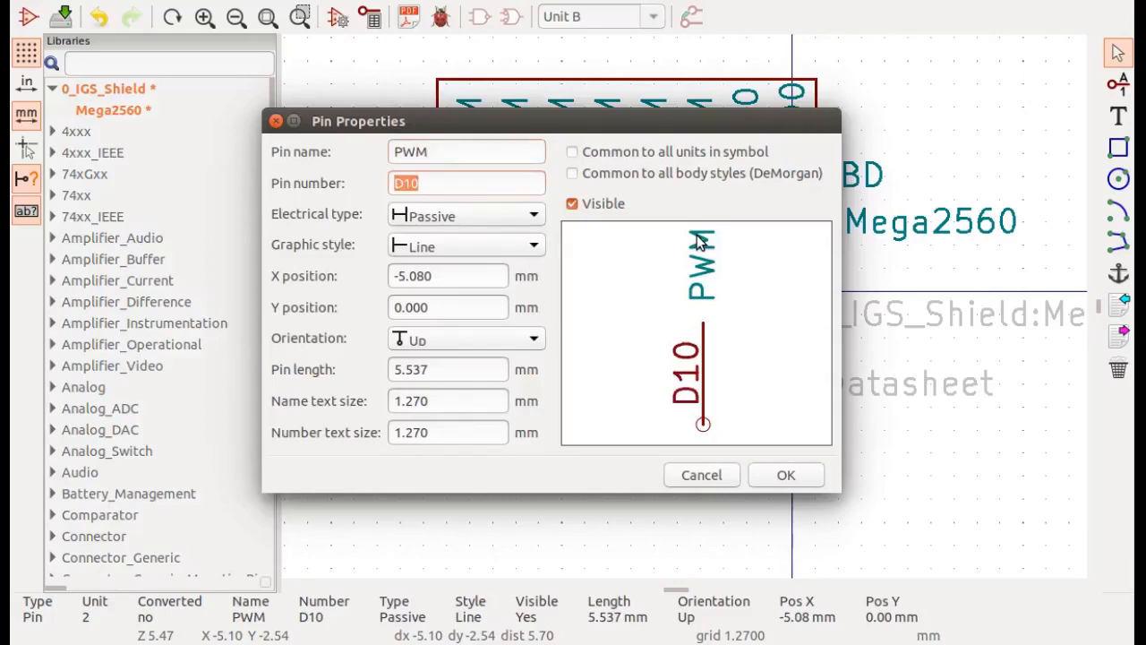
{"action": "type", "text": "D2"}
{"action": "key", "text": "Return"}
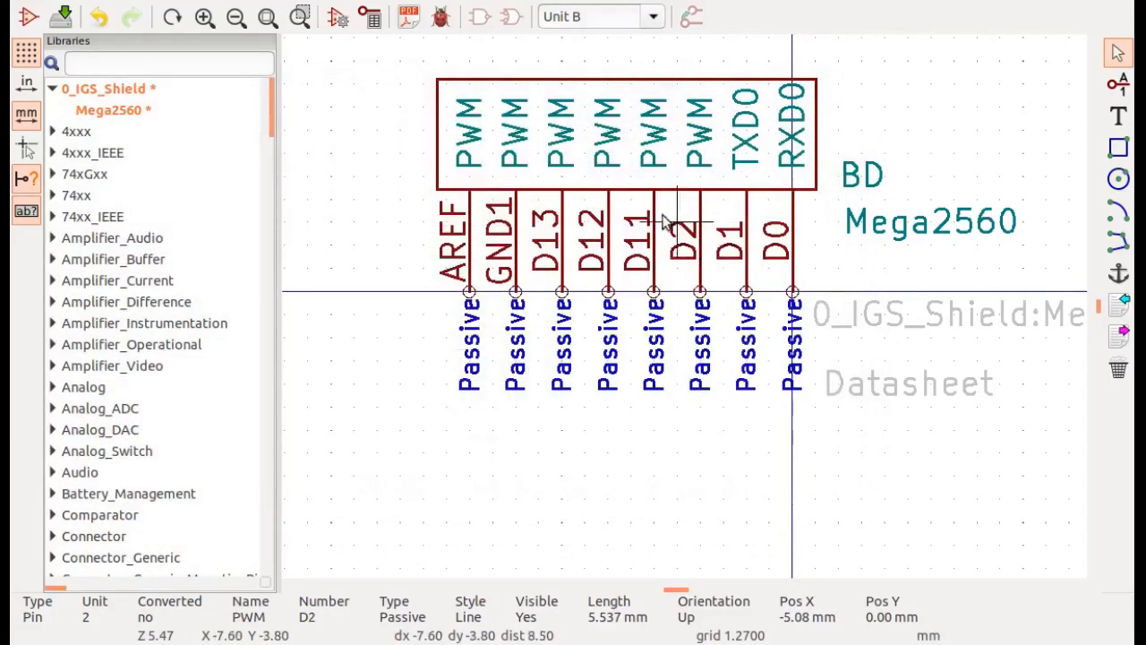
{"action": "left_click", "coordinate": [653, 250]}
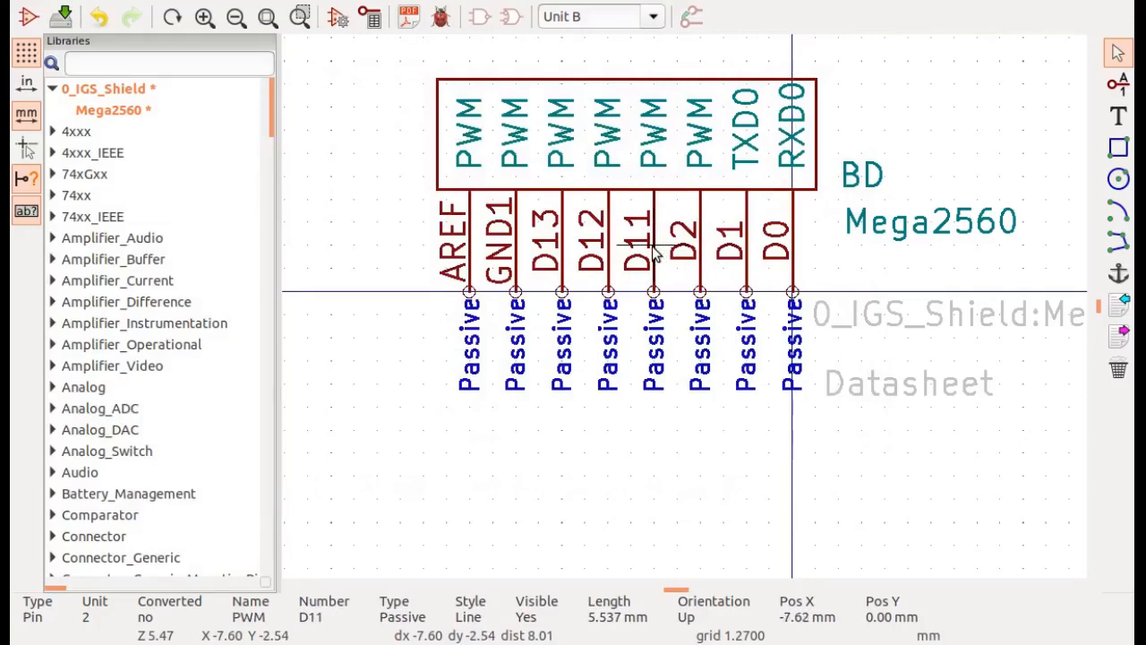
{"action": "double_click", "coordinate": [654, 252]}
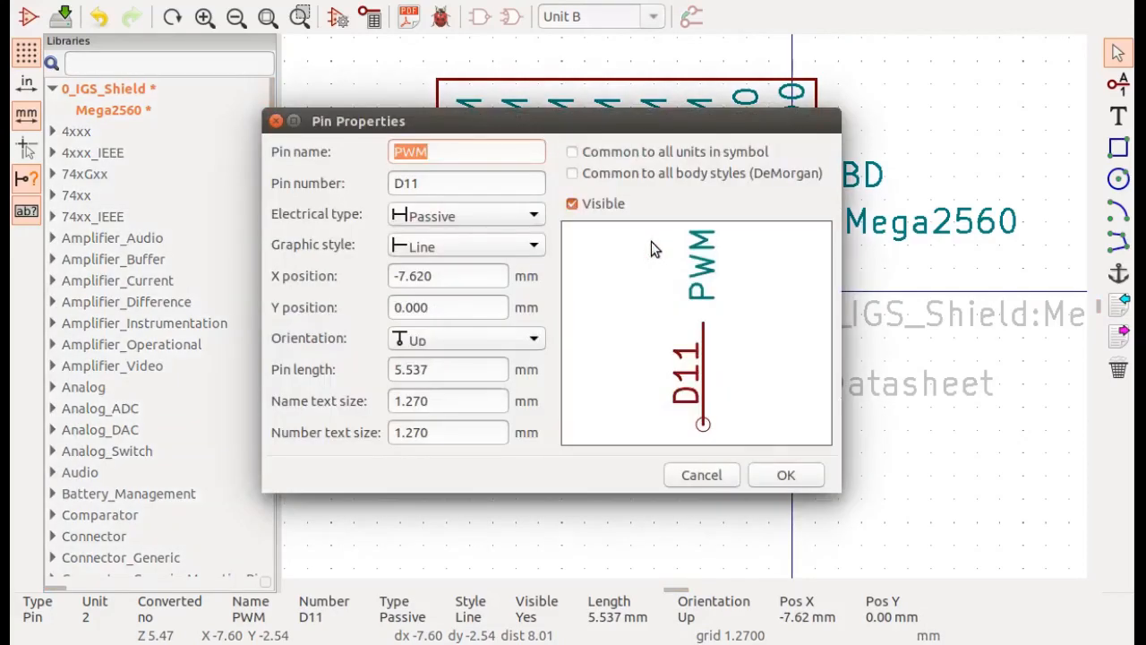
{"action": "key", "text": "Tab"}
{"action": "type", "text": "D3"}
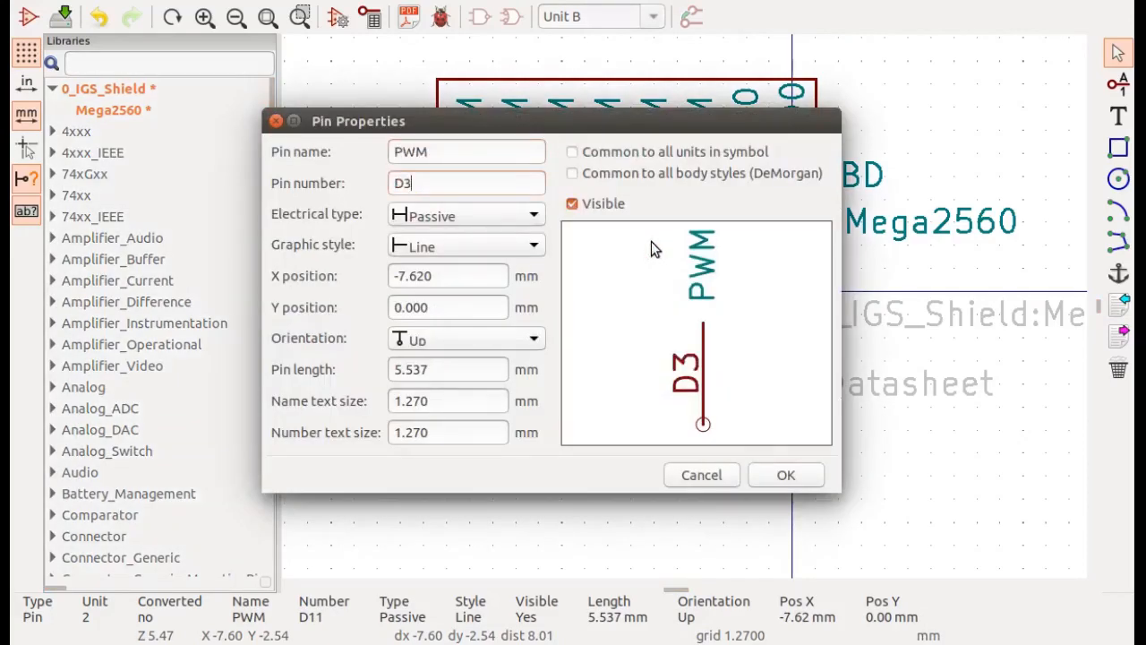
{"action": "key", "text": "Return"}
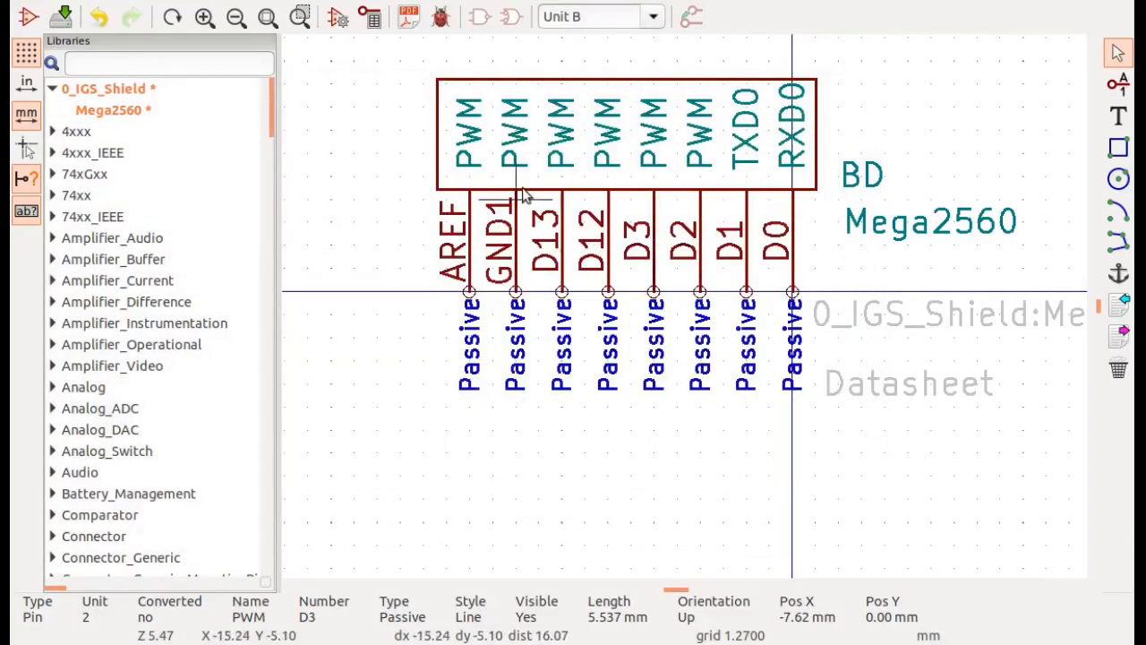
- Renumber Unit B's PWM pins D12 and D13 as D4 and D5
{"action": "double_click", "coordinate": [605, 239]}
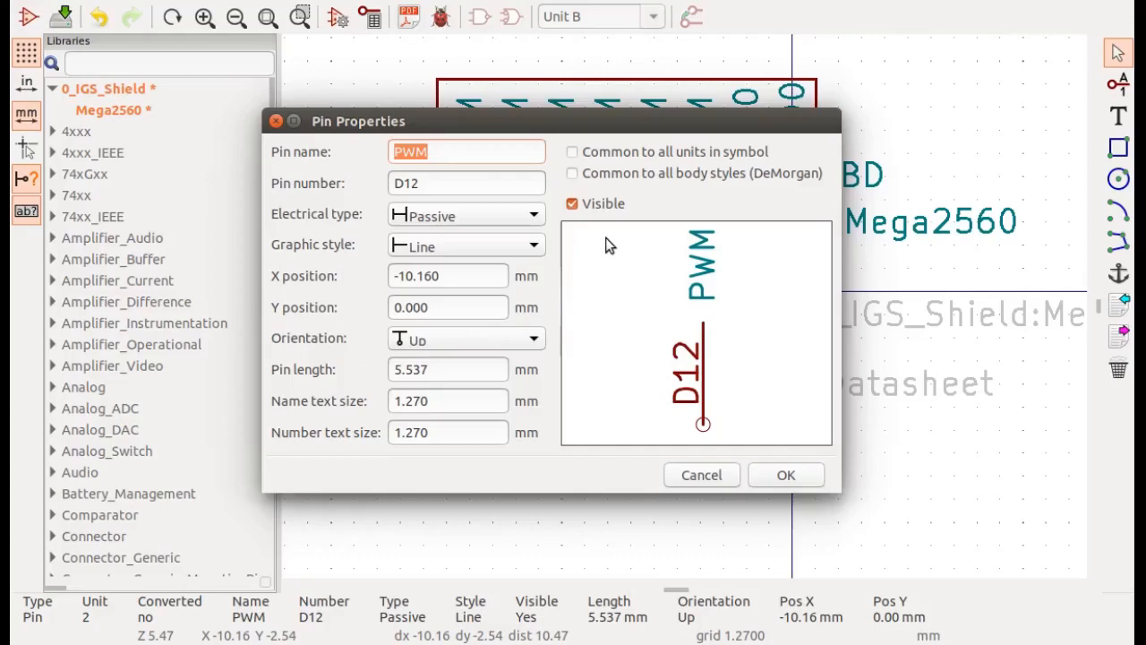
{"action": "key", "text": "Tab"}
{"action": "type", "text": "D4"}
{"action": "key", "text": "Return"}
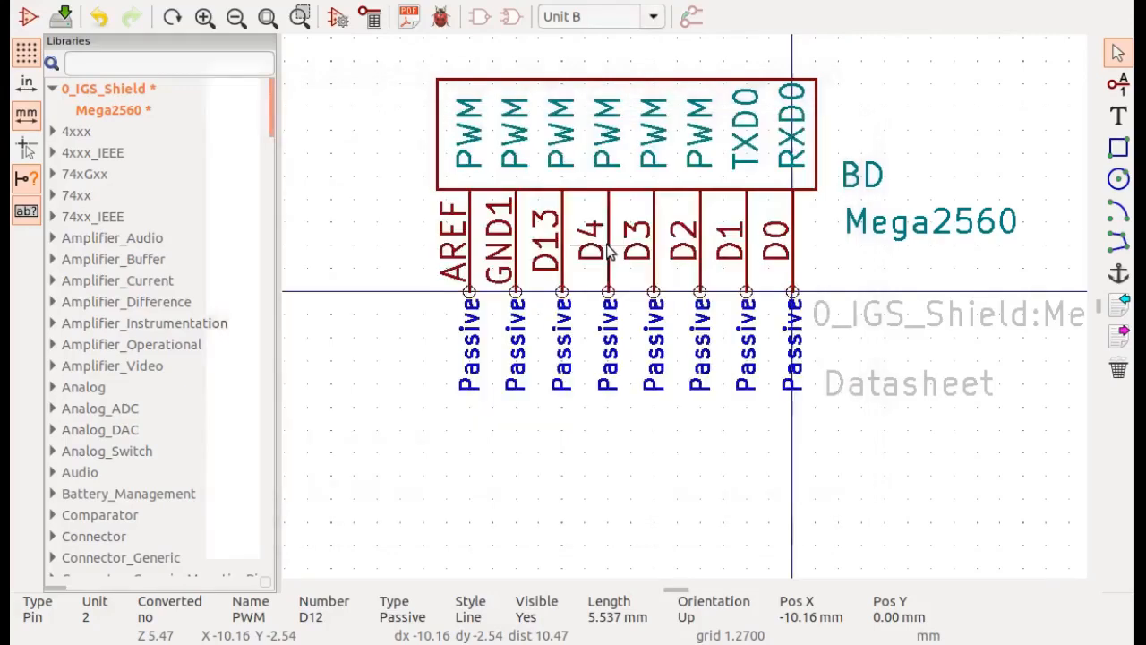
{"action": "left_click", "coordinate": [566, 257]}
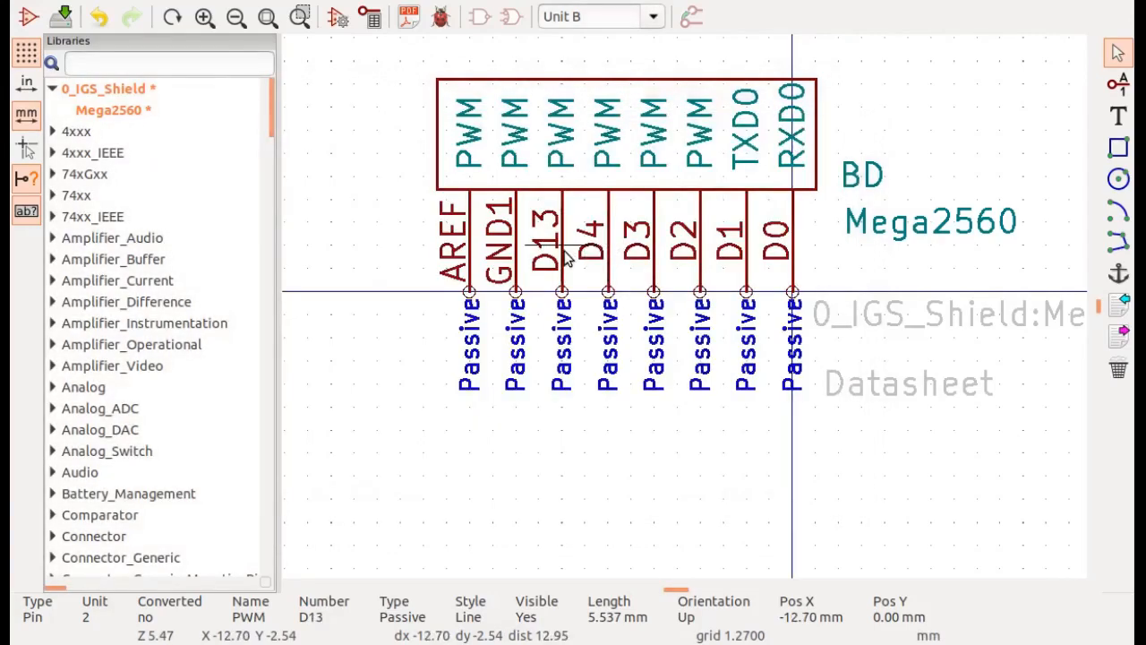
{"action": "double_click", "coordinate": [566, 257]}
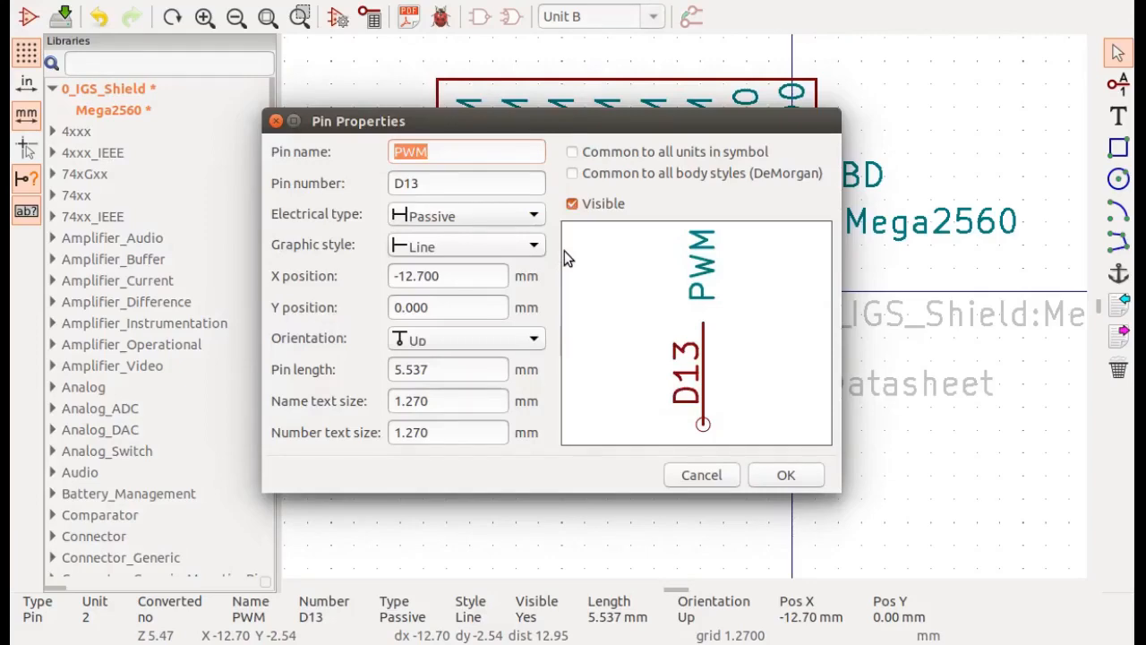
{"action": "key", "text": "Tab"}
{"action": "type", "text": "D5"}
{"action": "key", "text": "Return"}
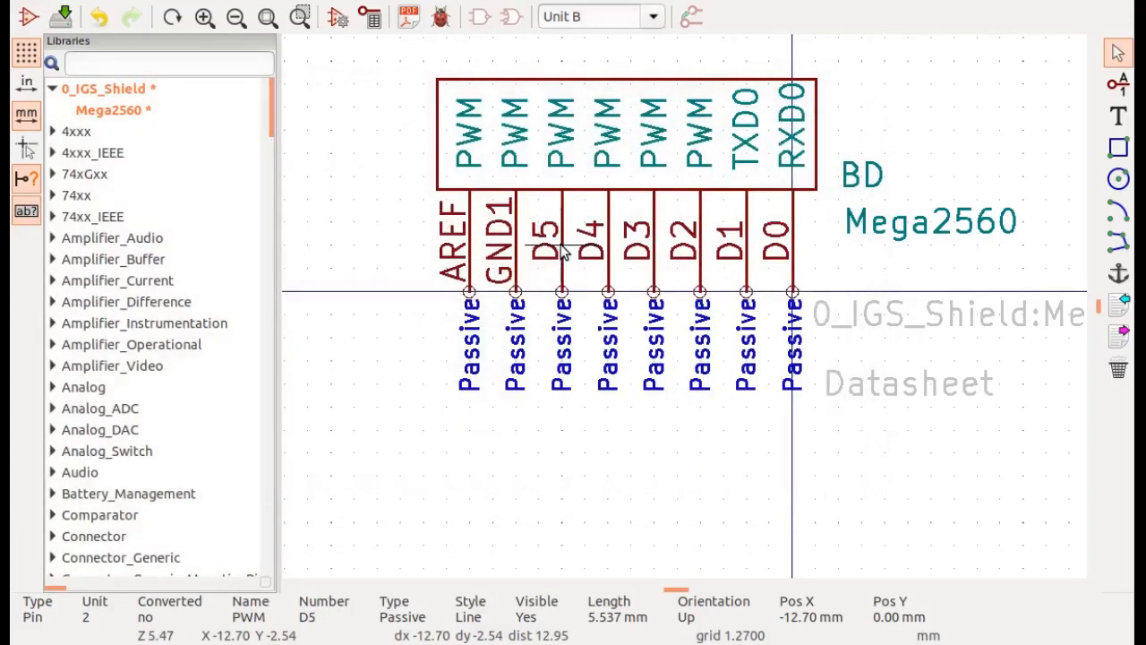
- Renumber Unit B's PWM pins GND1 and AREF as D6 and D7
{"action": "left_click", "coordinate": [524, 251]}
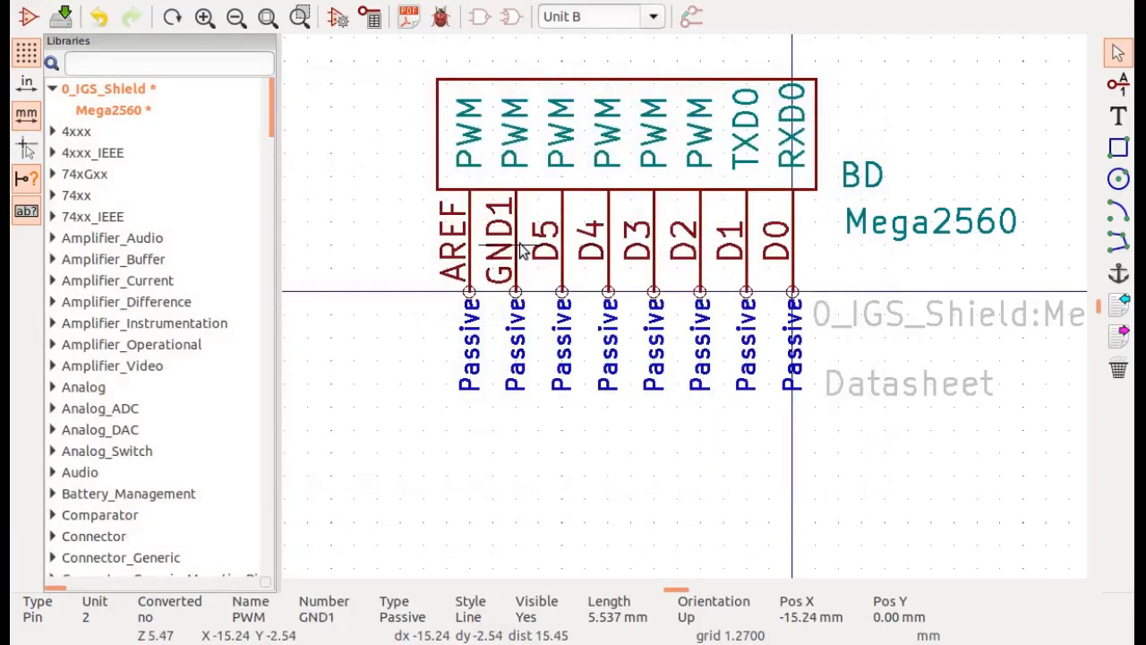
{"action": "double_click", "coordinate": [524, 250]}
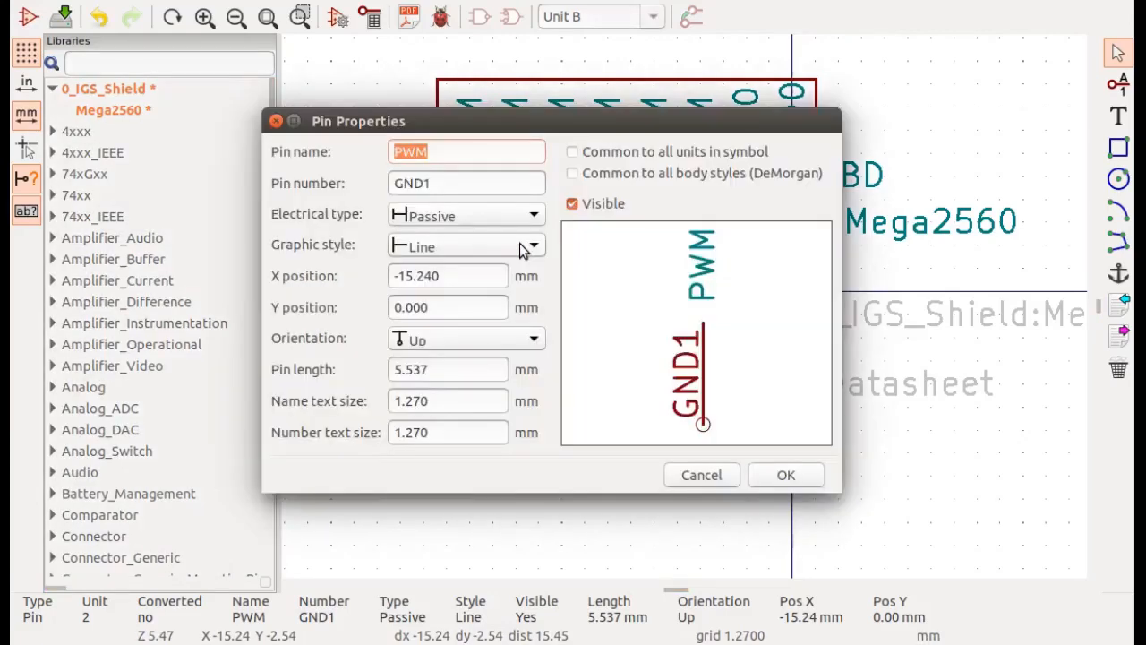
{"action": "key", "text": "Tab"}
{"action": "type", "text": "D6"}
{"action": "key", "text": "Return"}
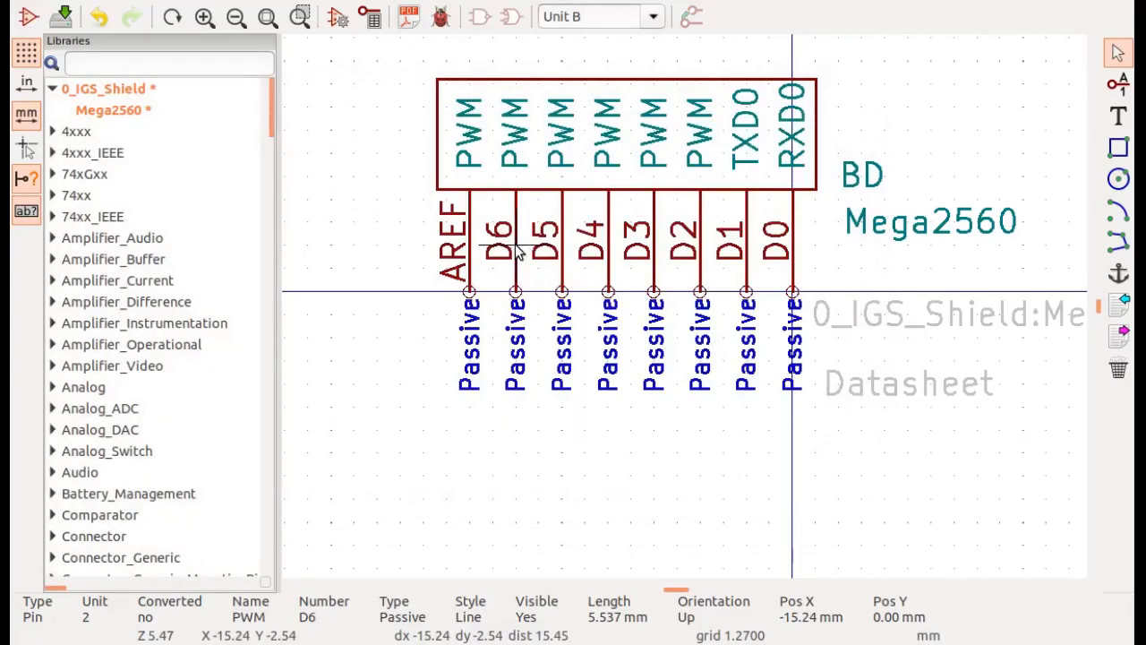
{"action": "left_click", "coordinate": [472, 249]}
{"action": "double_click", "coordinate": [472, 250]}
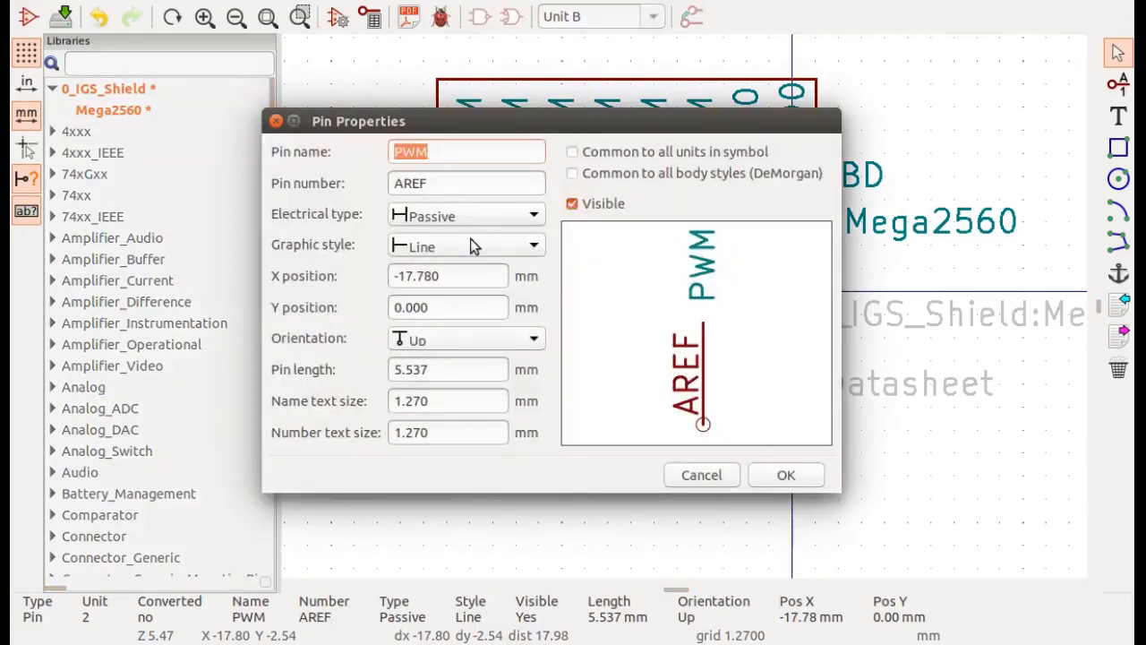
{"action": "key", "text": "Tab"}
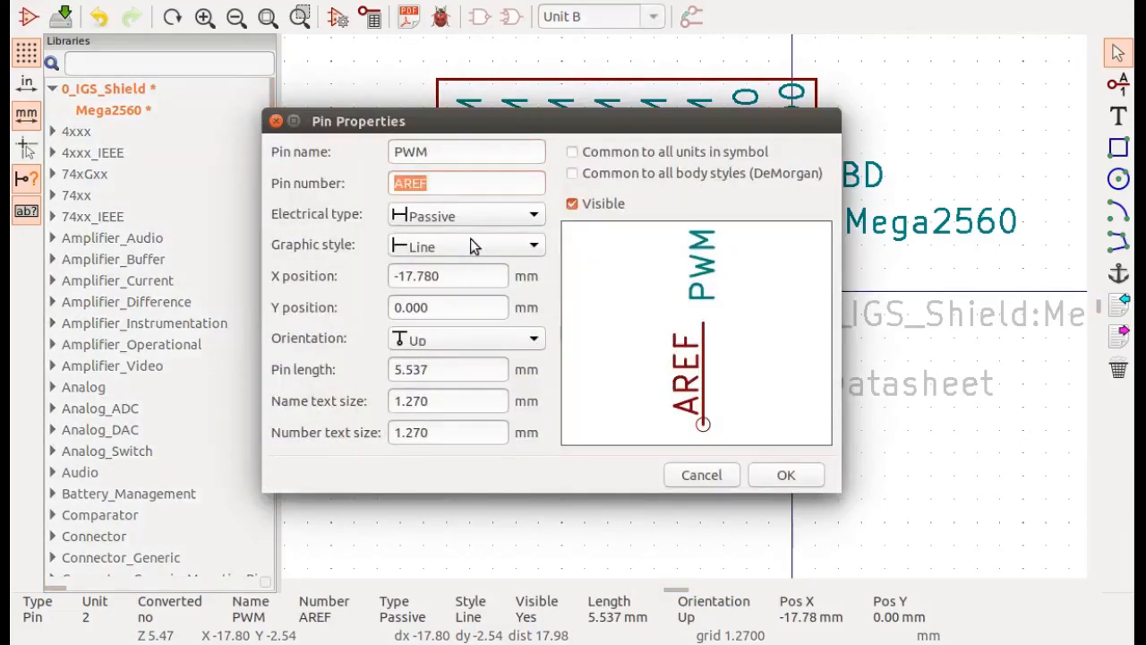
{"action": "type", "text": "D7"}
{"action": "key", "text": "Return"}
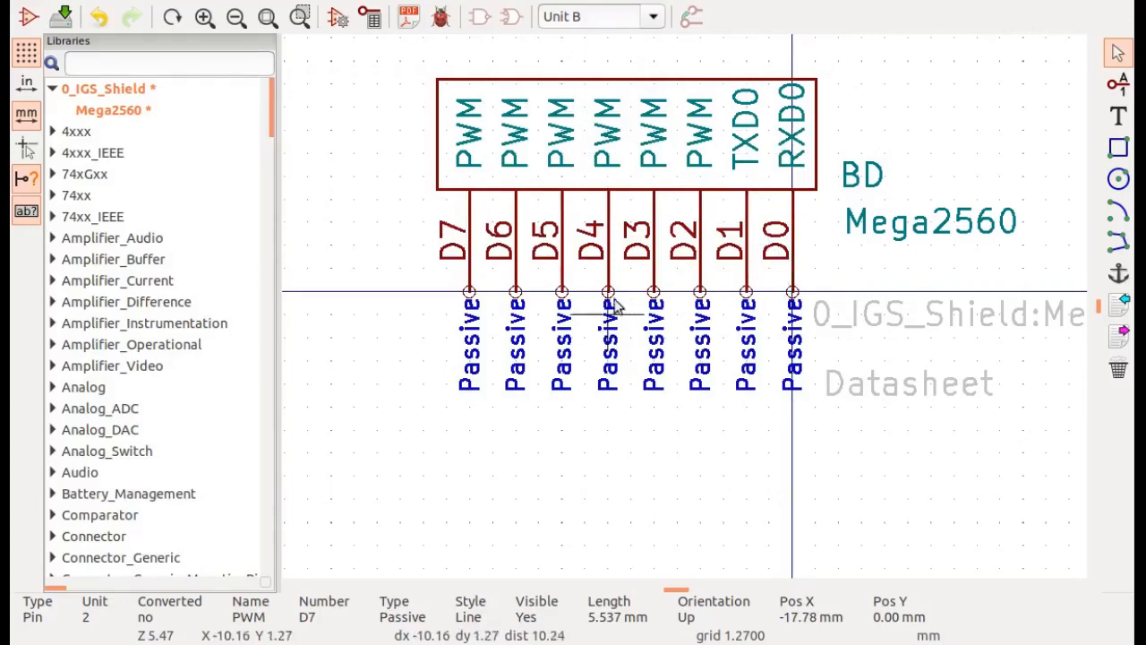
- Save the changes to the 0_IGS_Shield library, then view Unit C and return to Unit B
{"action": "left_click", "coordinate": [63, 18]}
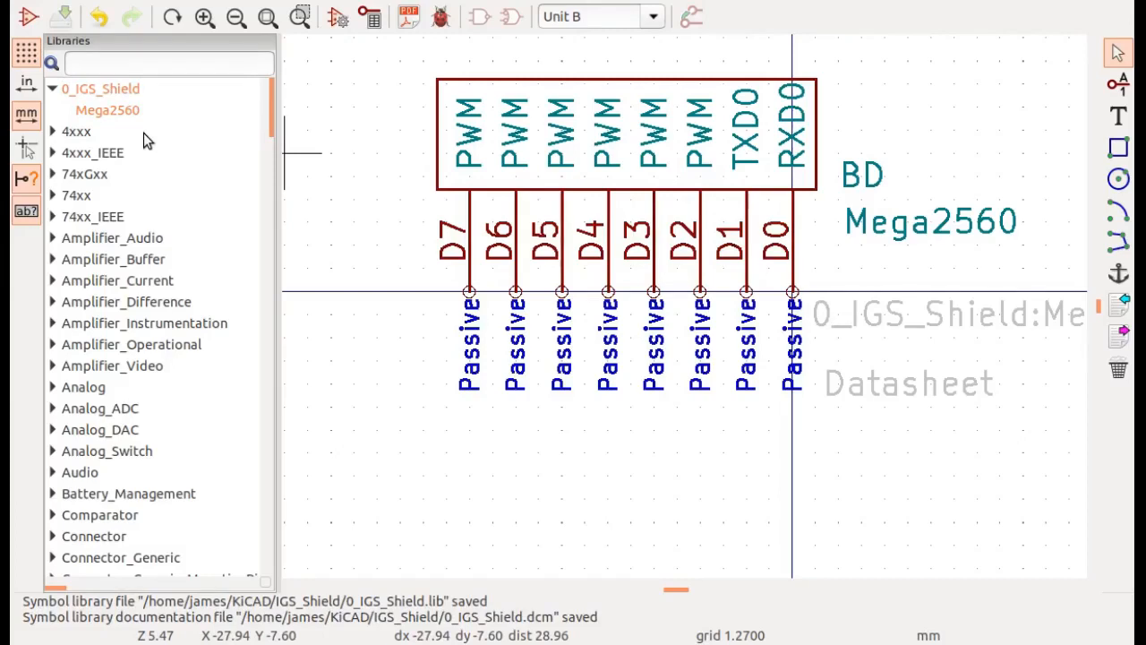
{"action": "left_click", "coordinate": [653, 18]}
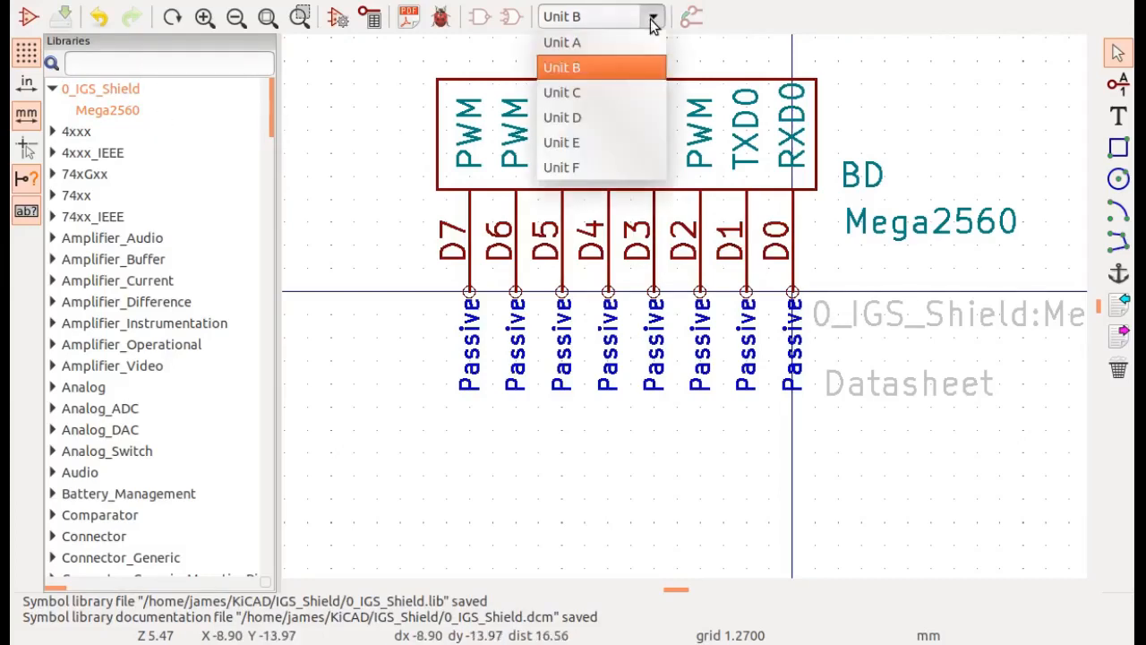
{"action": "left_click", "coordinate": [584, 96]}
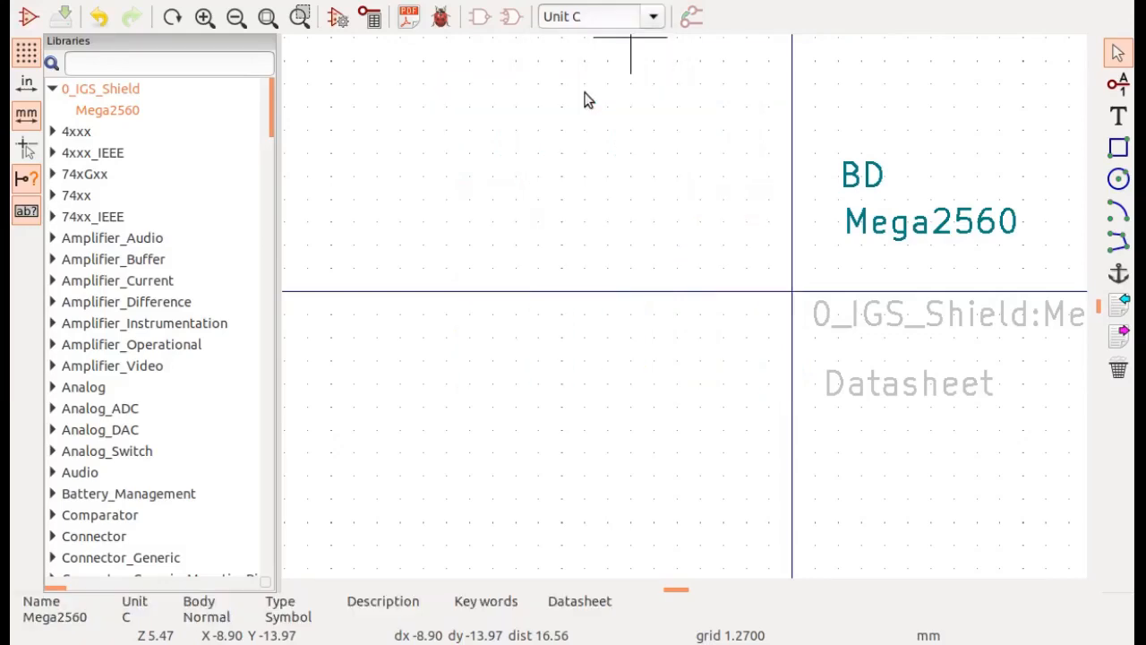
{"action": "left_click", "coordinate": [664, 18]}
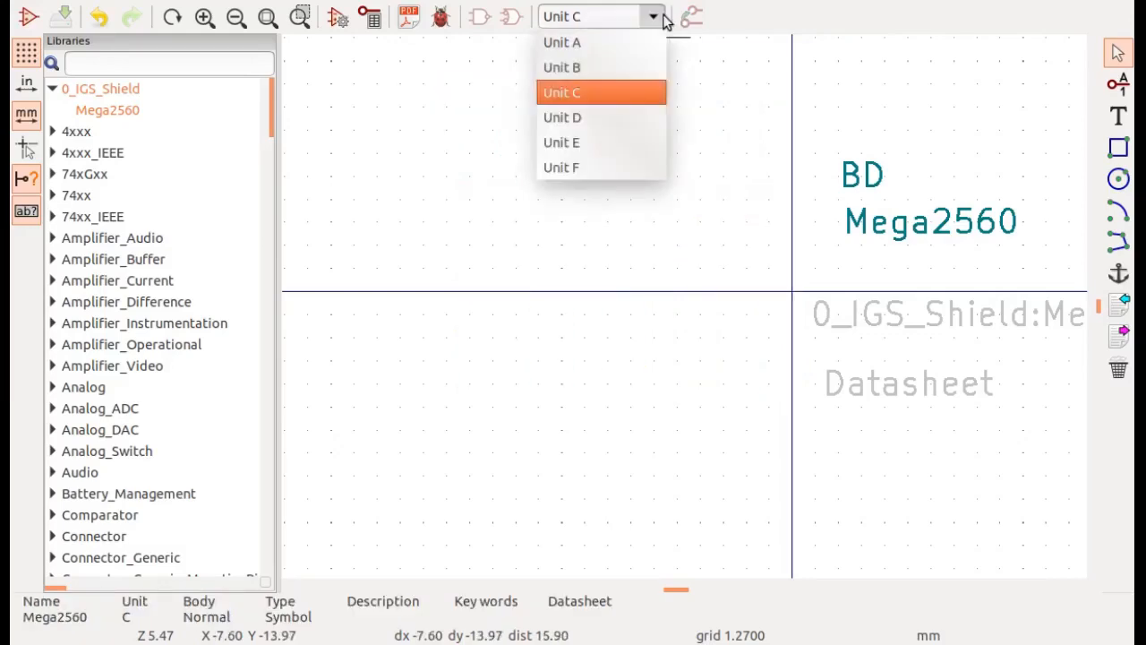
{"action": "left_click", "coordinate": [580, 71]}
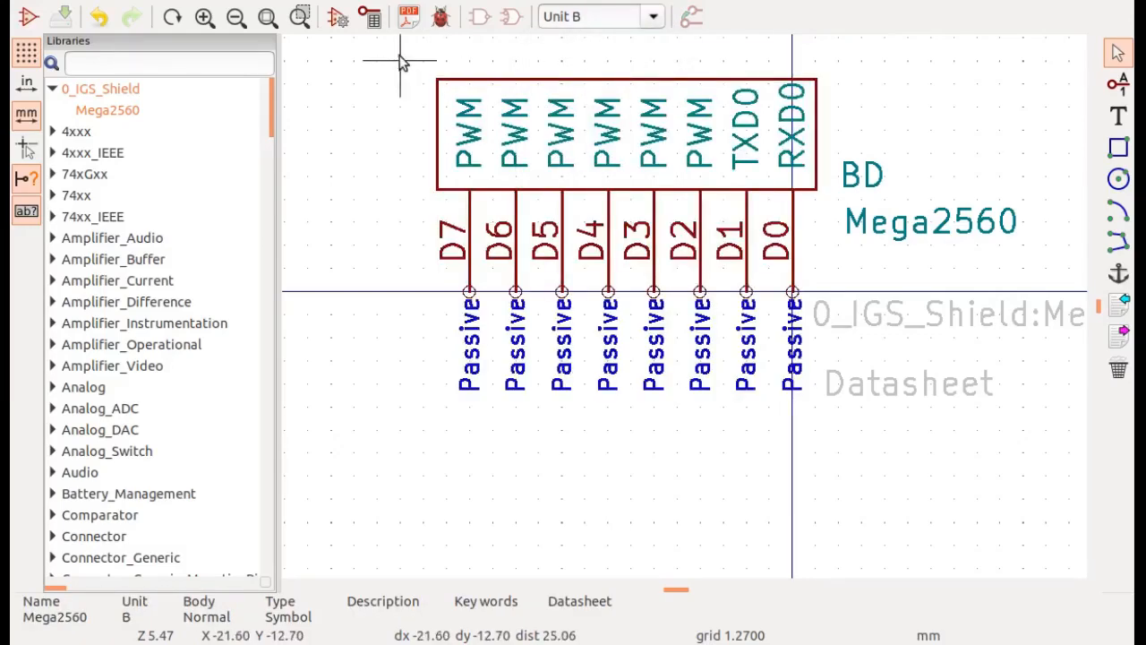
- Copy Unit B's body outline and eight pins, and paste them into Unit C with the D0 pin at the origin
{"action": "left_click_drag", "start_coordinate": [402, 63], "coordinate": [822, 394]}
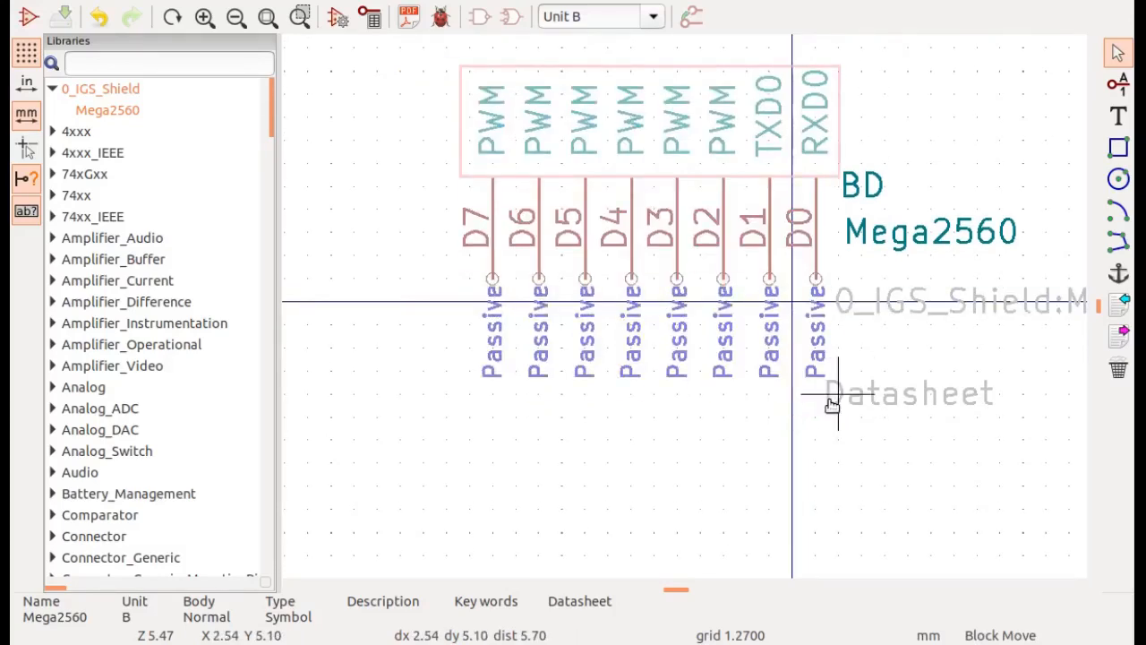
{"action": "left_click", "coordinate": [832, 405]}
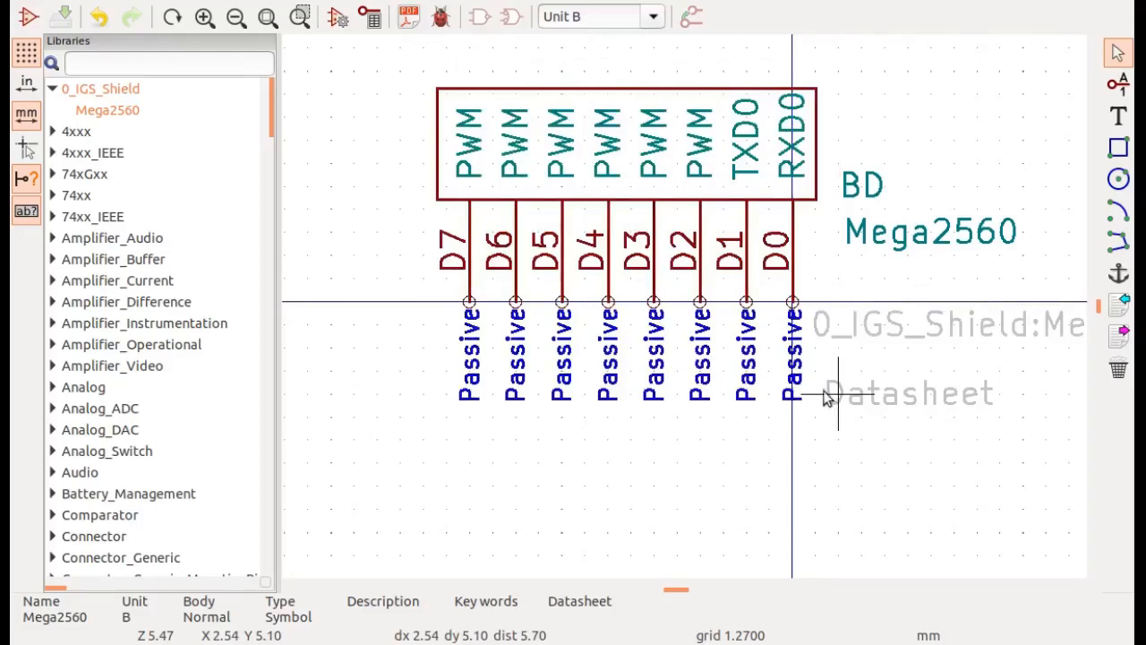
{"action": "left_click", "coordinate": [655, 18]}
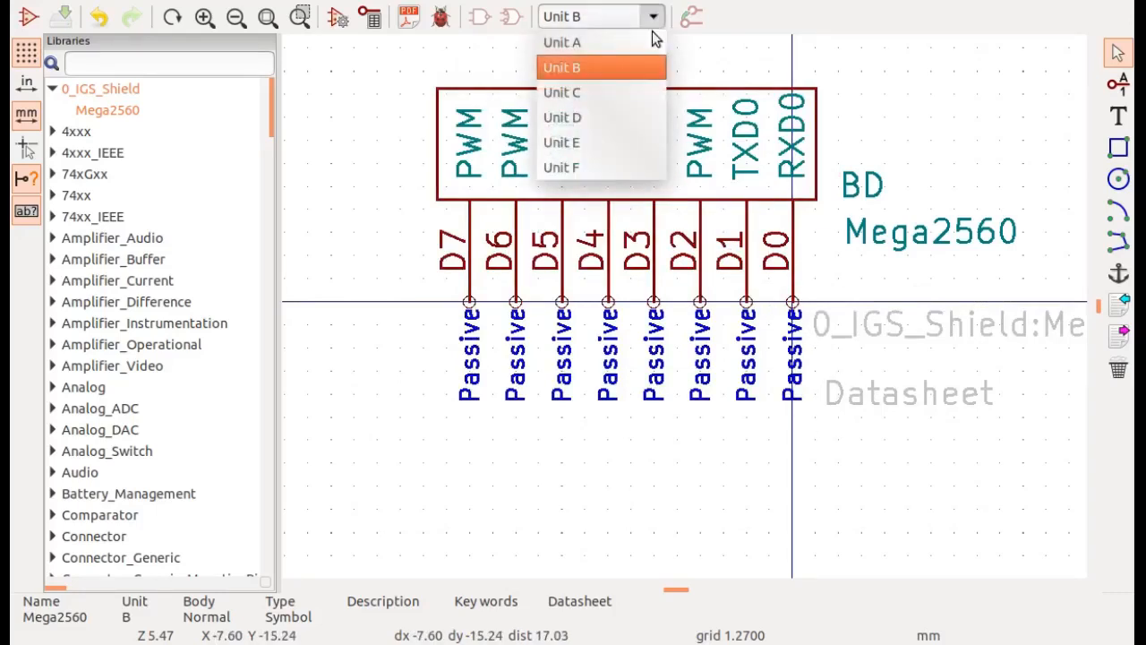
{"action": "left_click", "coordinate": [602, 92]}
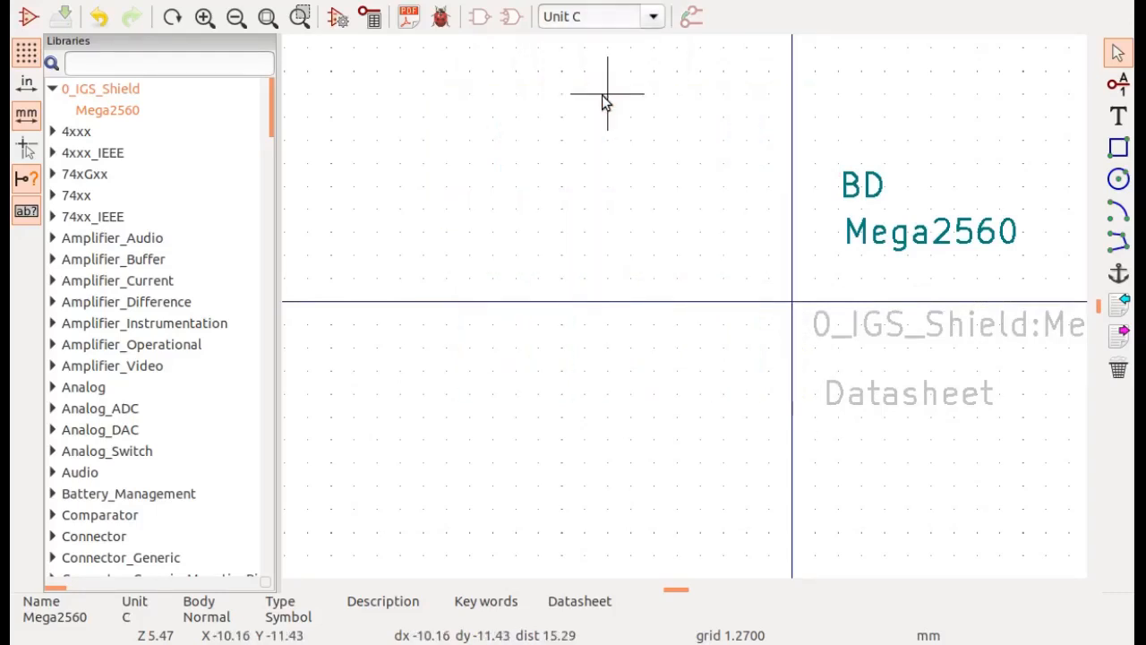
{"action": "key", "text": "ctrl+v"}
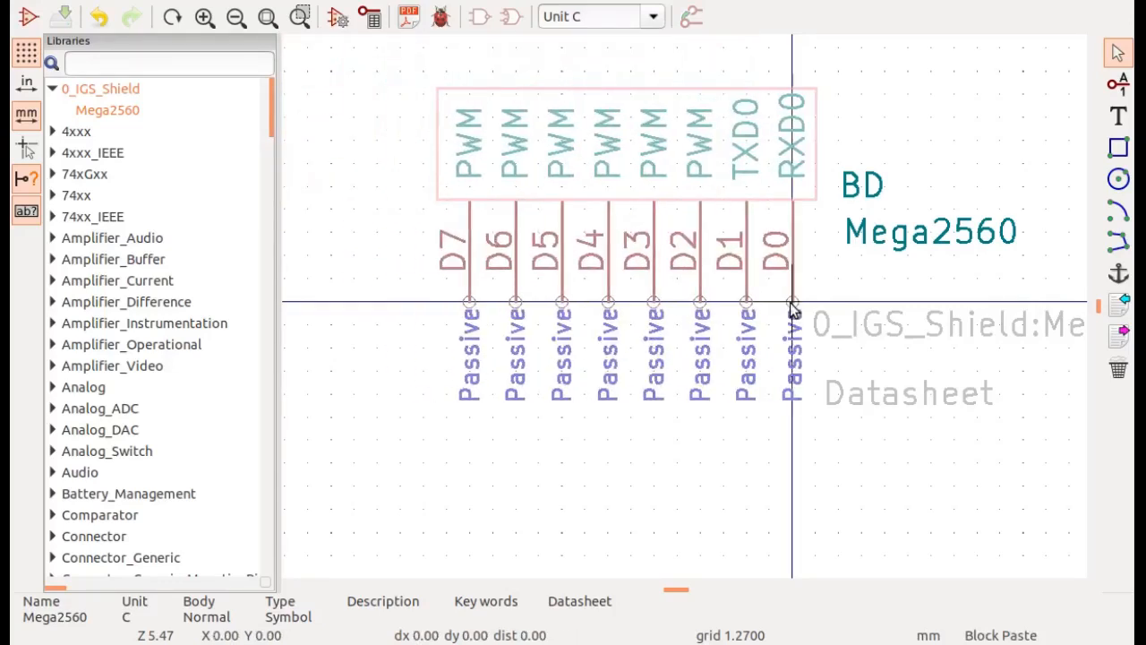
{"action": "left_click", "coordinate": [794, 306]}
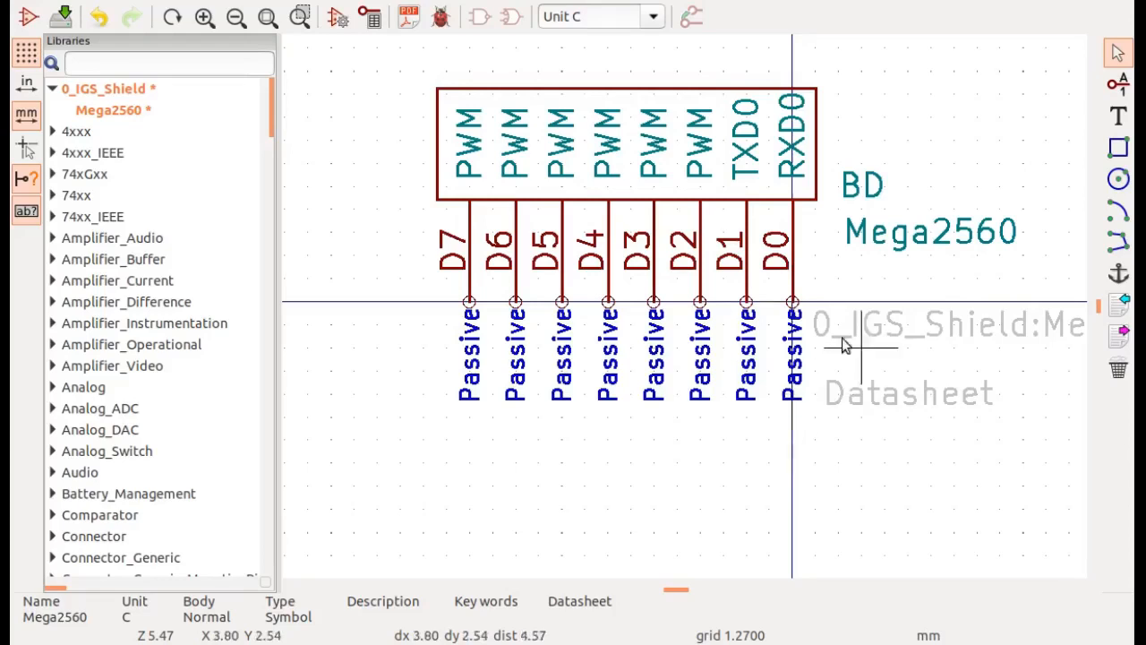
- Renumber Unit C's RXD0 pin as D21 and its TXD0 pin as D20
{"action": "double_click", "coordinate": [791, 263]}
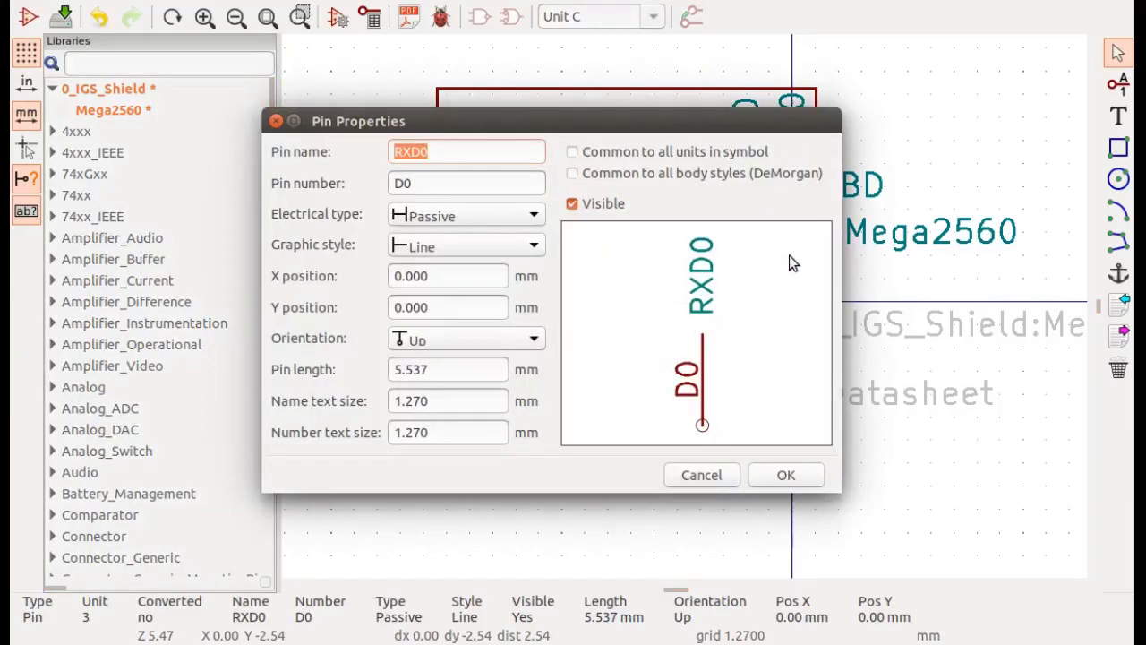
{"action": "key", "text": "Tab"}
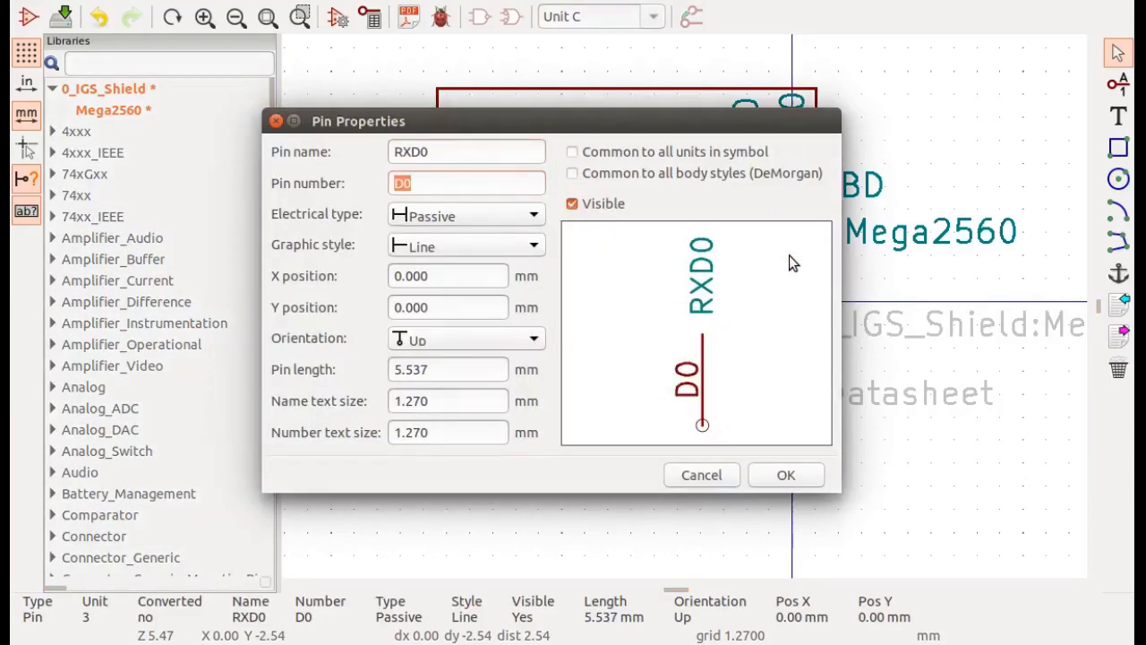
{"action": "type", "text": "D21"}
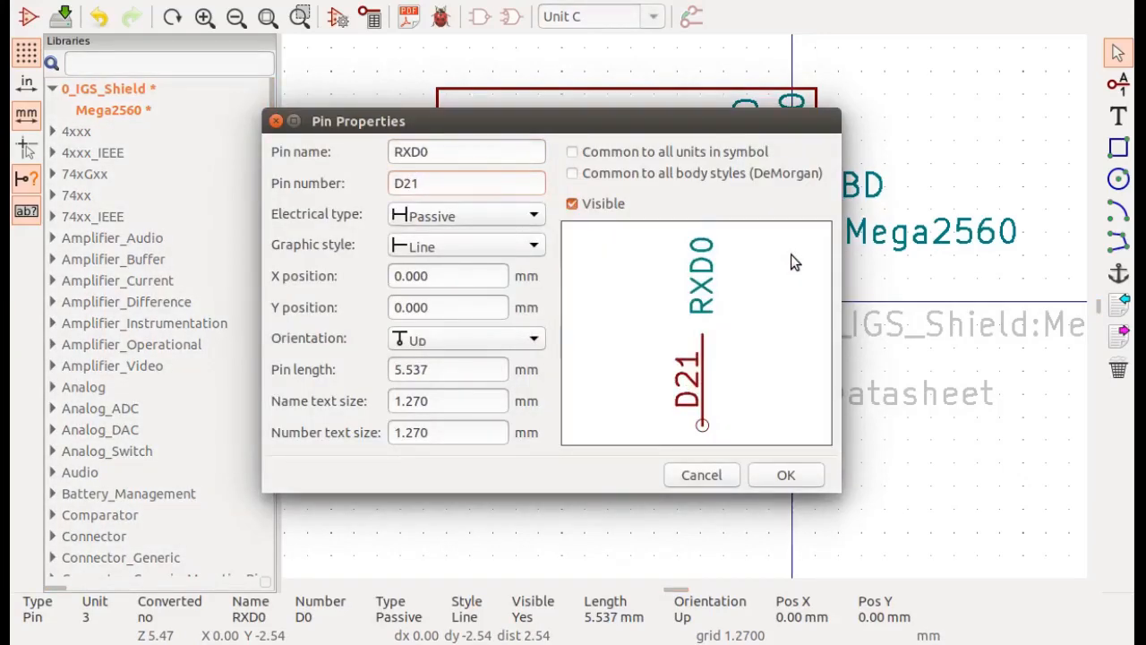
{"action": "key", "text": "Return"}
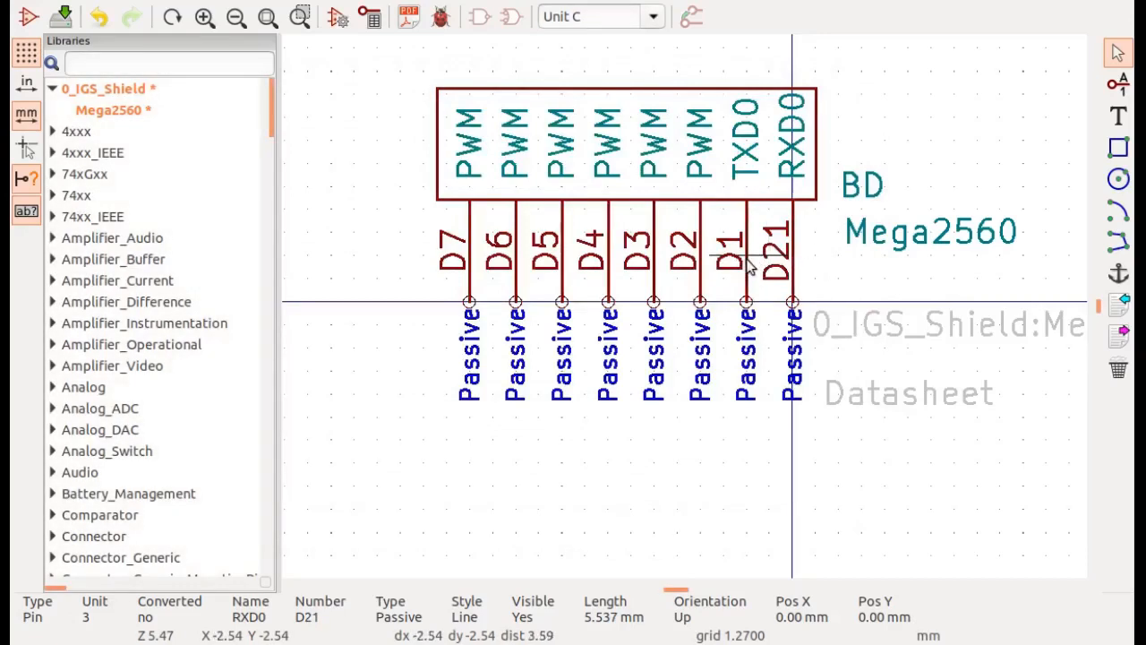
{"action": "double_click", "coordinate": [749, 262]}
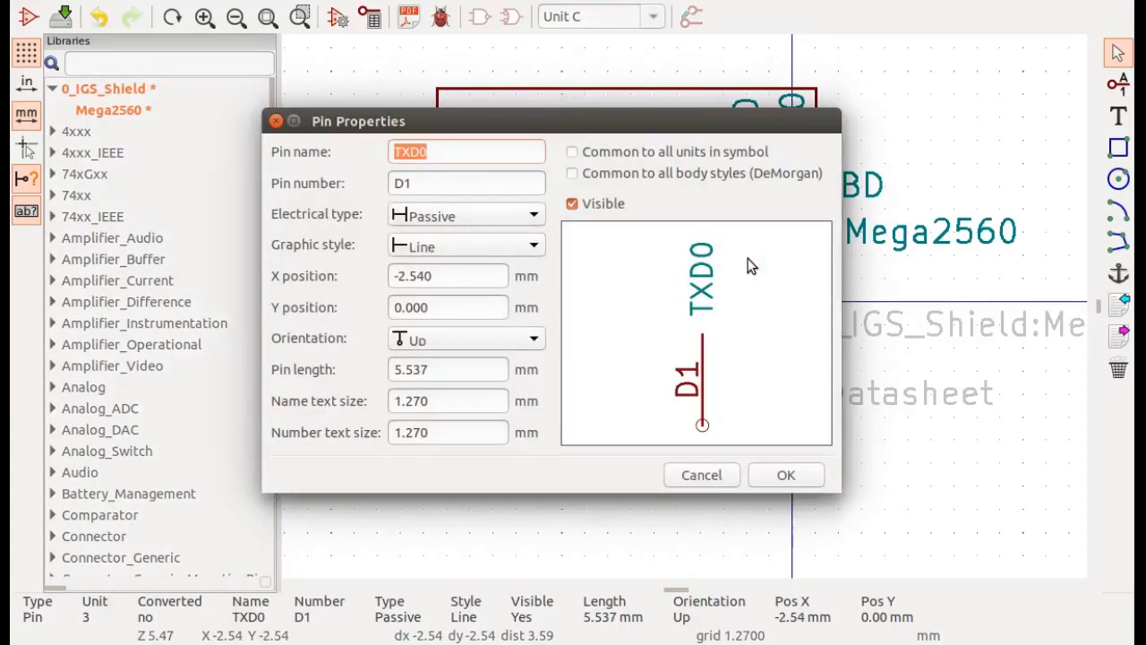
{"action": "key", "text": "Tab"}
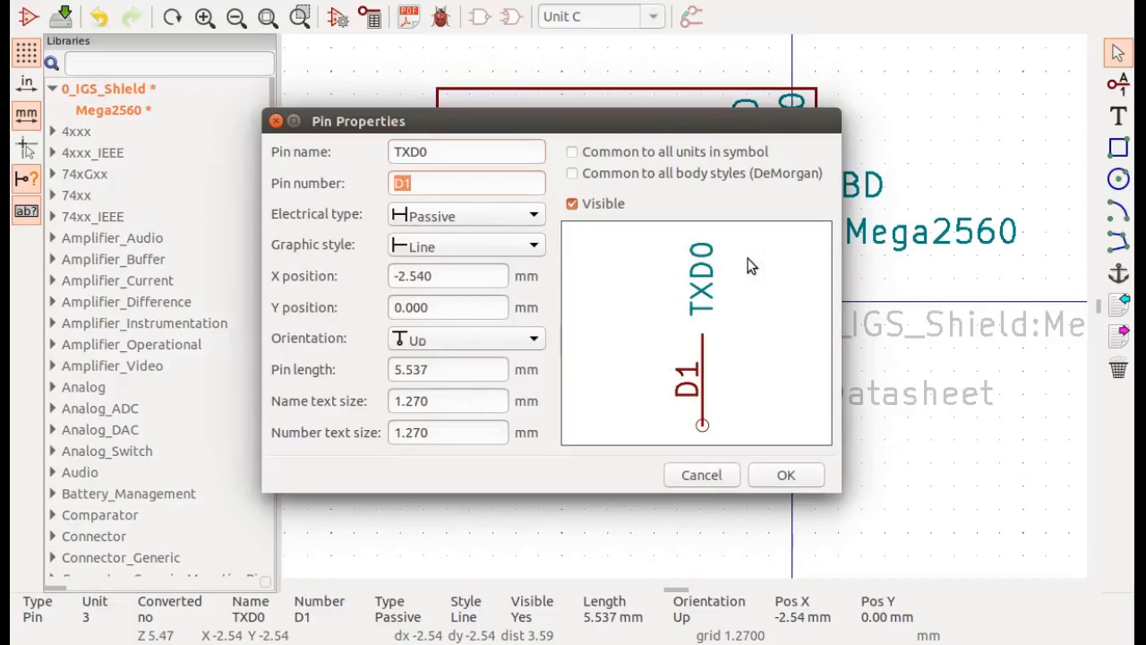
{"action": "type", "text": "D20"}
{"action": "key", "text": "Return"}
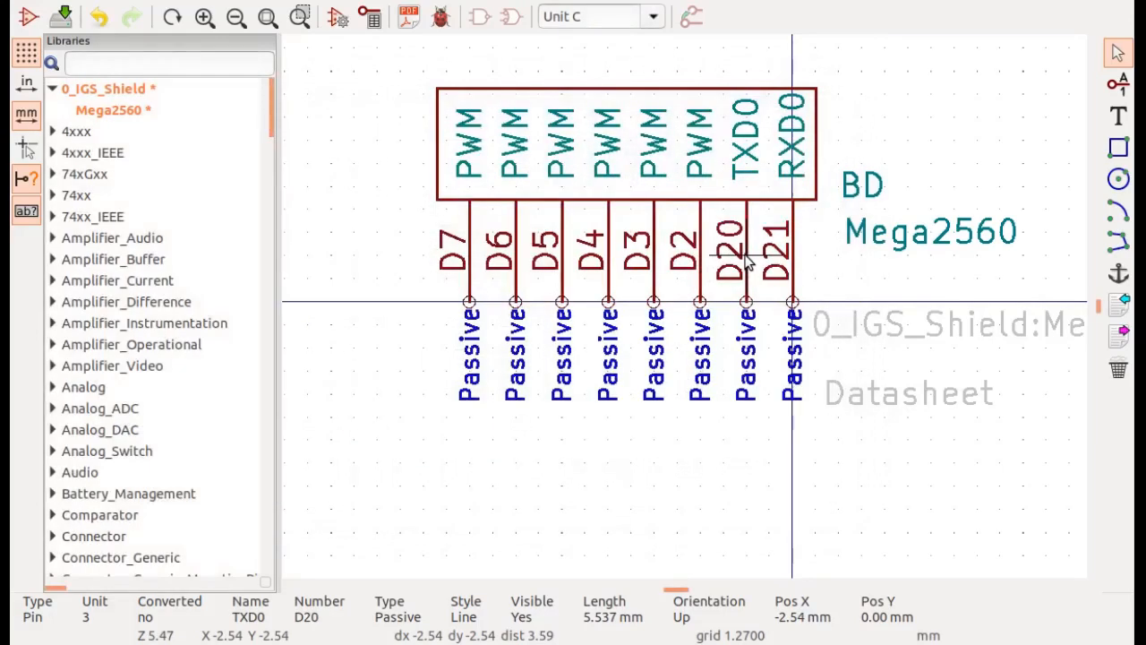
- Renumber Unit C's PWM pins D2 and D3 as D19 and D18
{"action": "double_click", "coordinate": [700, 268]}
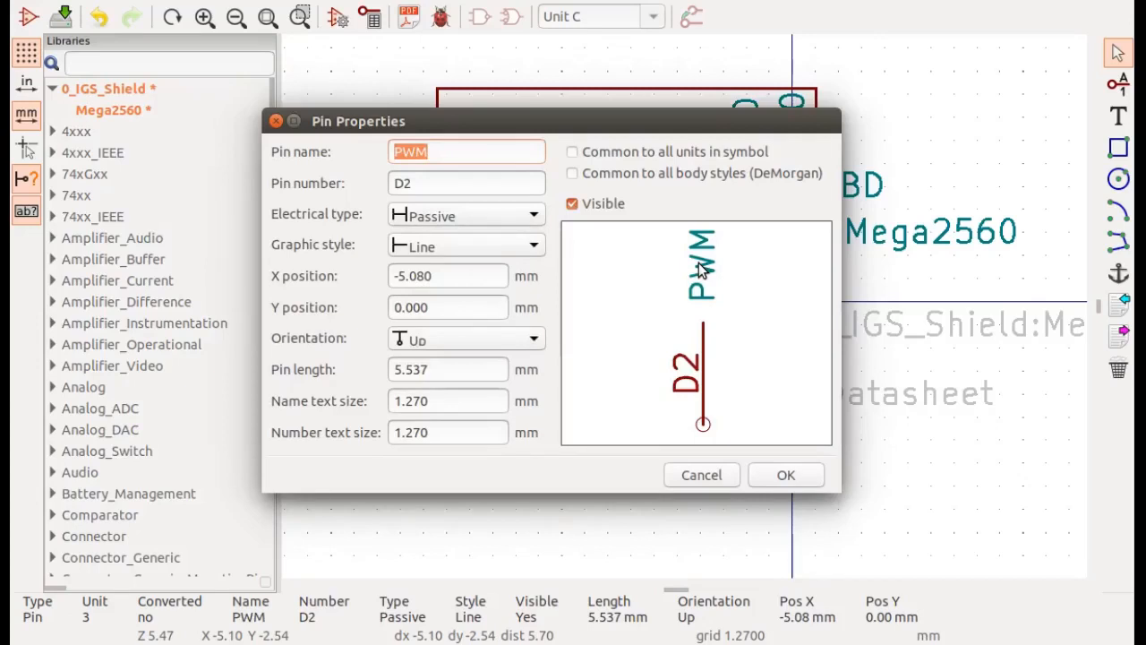
{"action": "key", "text": "Tab"}
{"action": "type", "text": "D"}
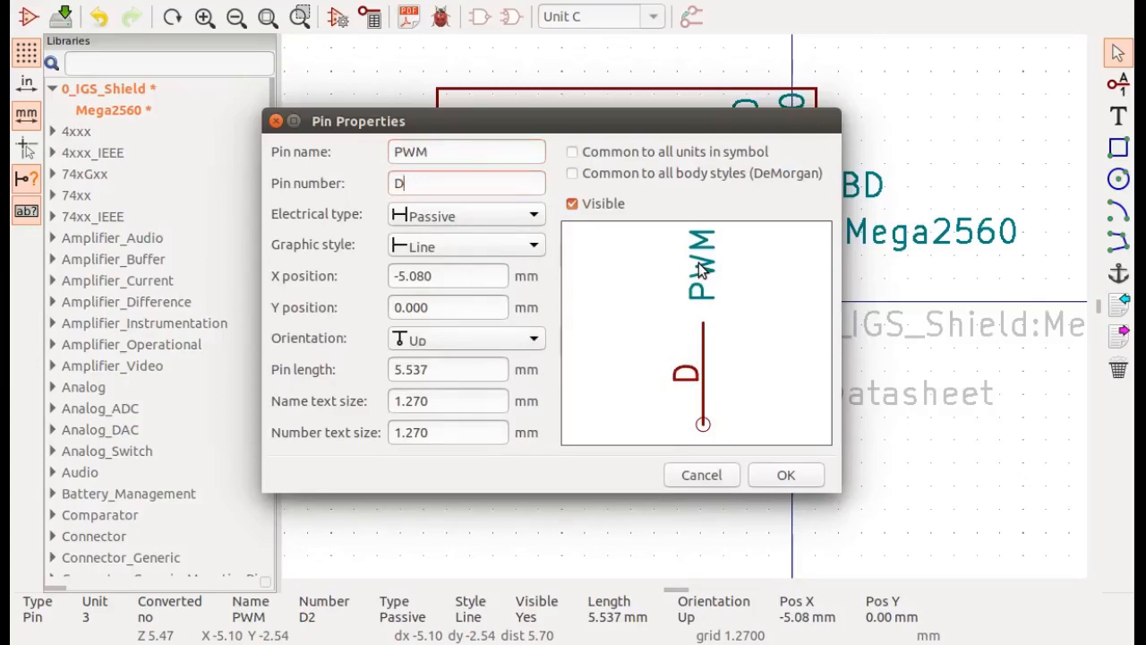
{"action": "type", "text": "19"}
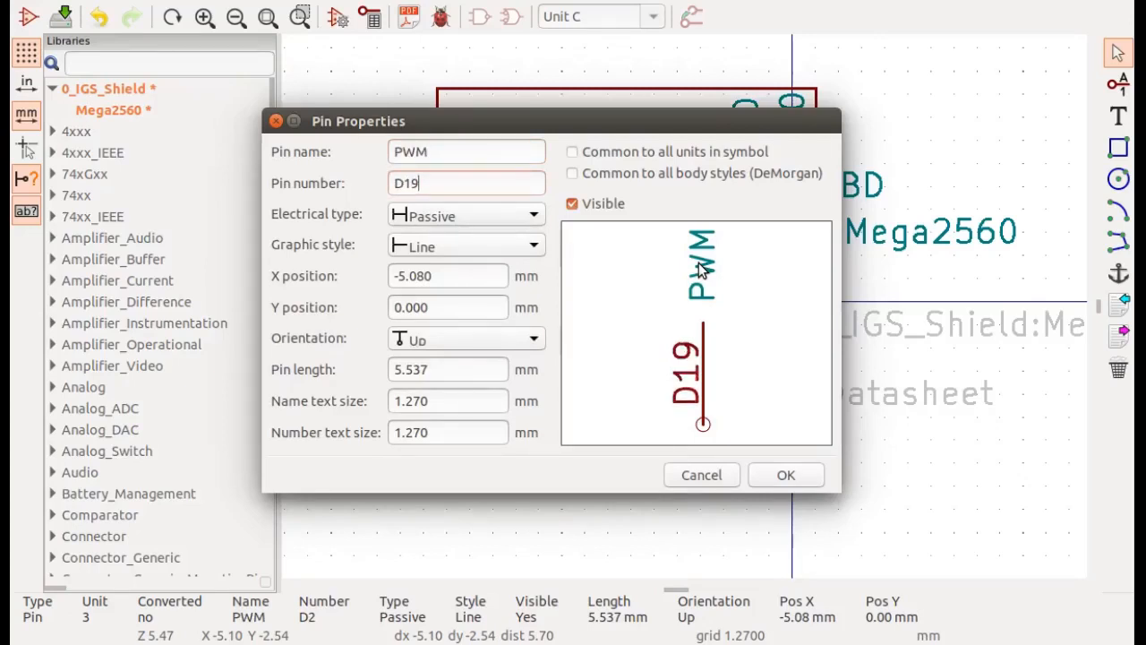
{"action": "key", "text": "Return"}
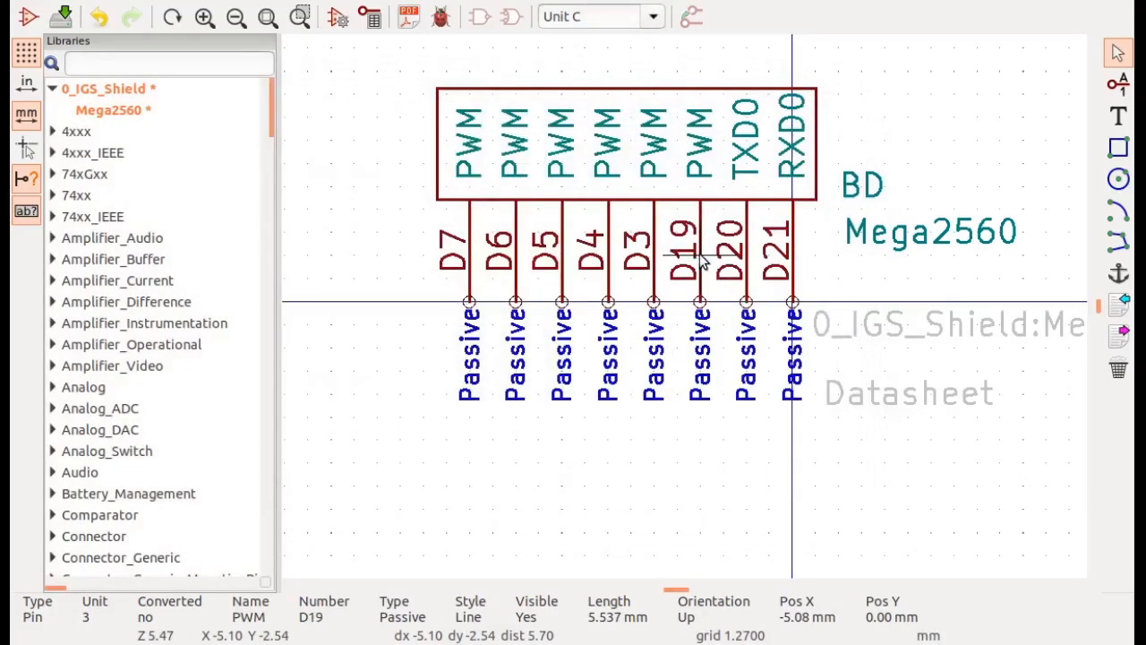
{"action": "double_click", "coordinate": [653, 259]}
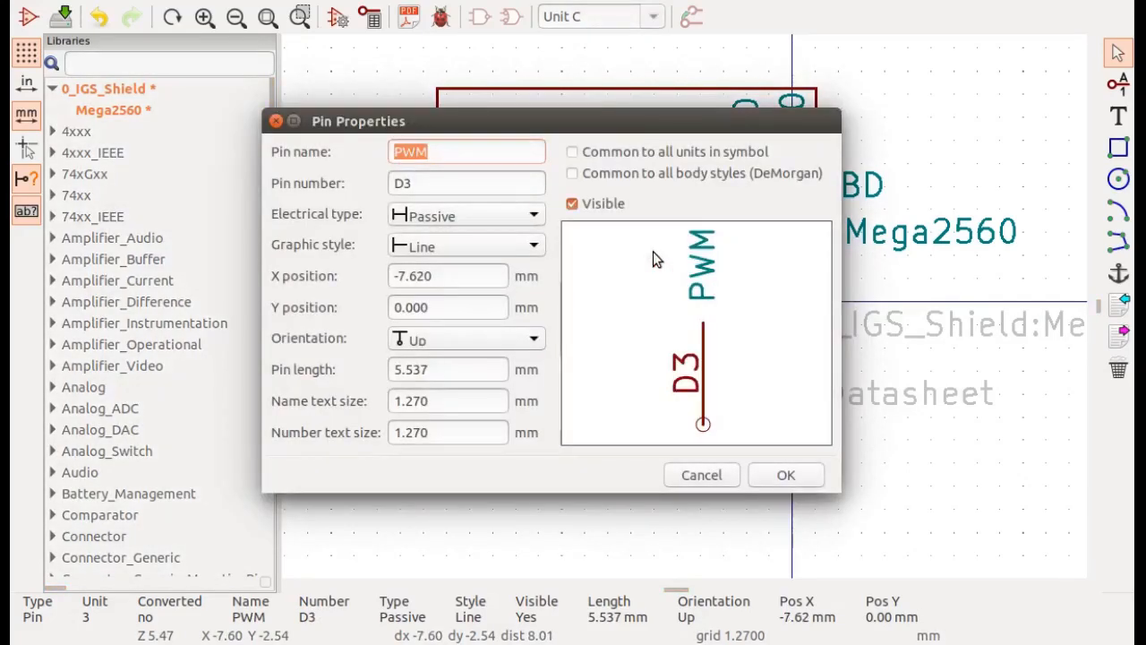
{"action": "key", "text": "Tab"}
{"action": "type", "text": "D18"}
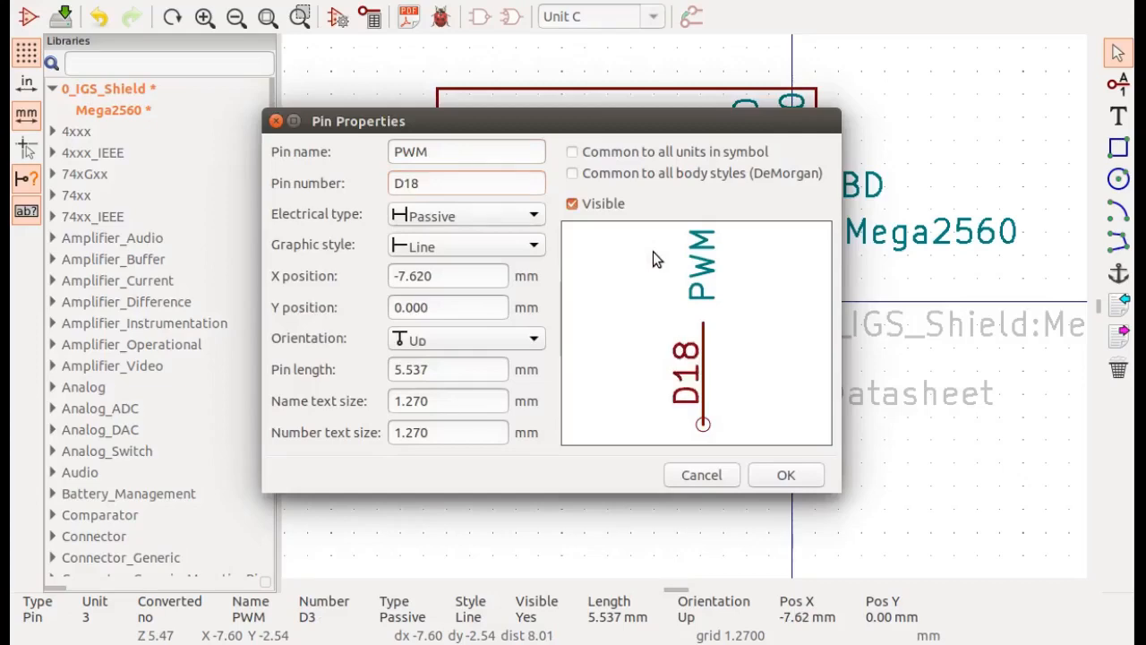
{"action": "key", "text": "Return"}
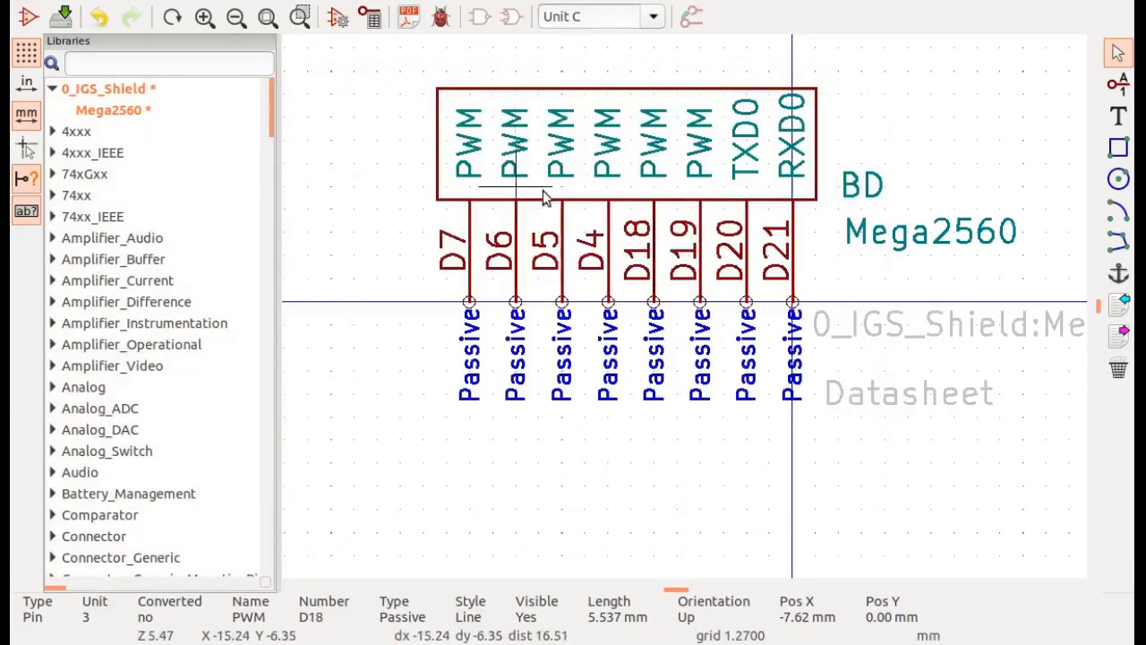
- Renumber Unit C's PWM pins D4 and D5 as D17 and D16
{"action": "double_click", "coordinate": [612, 262]}
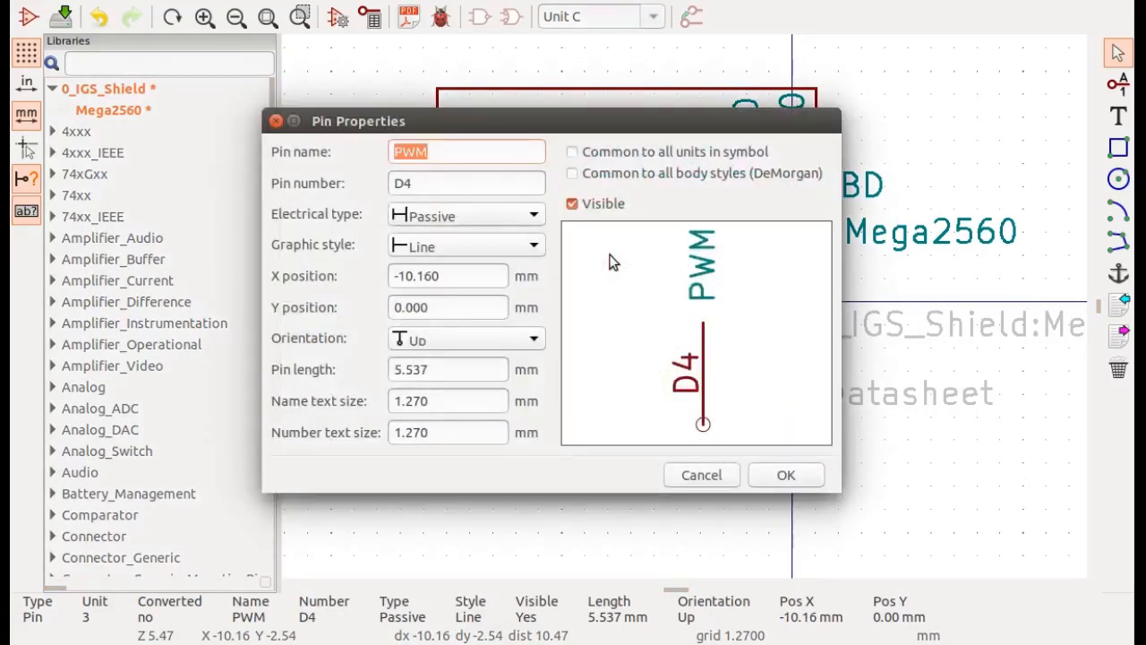
{"action": "key", "text": "Tab"}
{"action": "type", "text": "D17"}
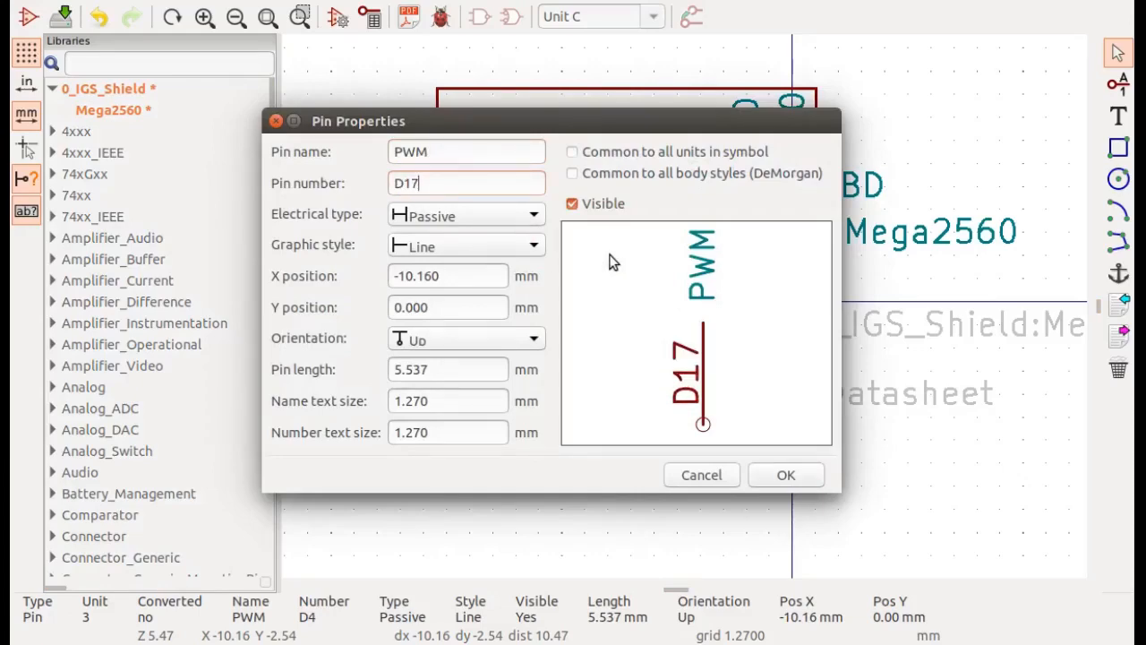
{"action": "key", "text": "Return"}
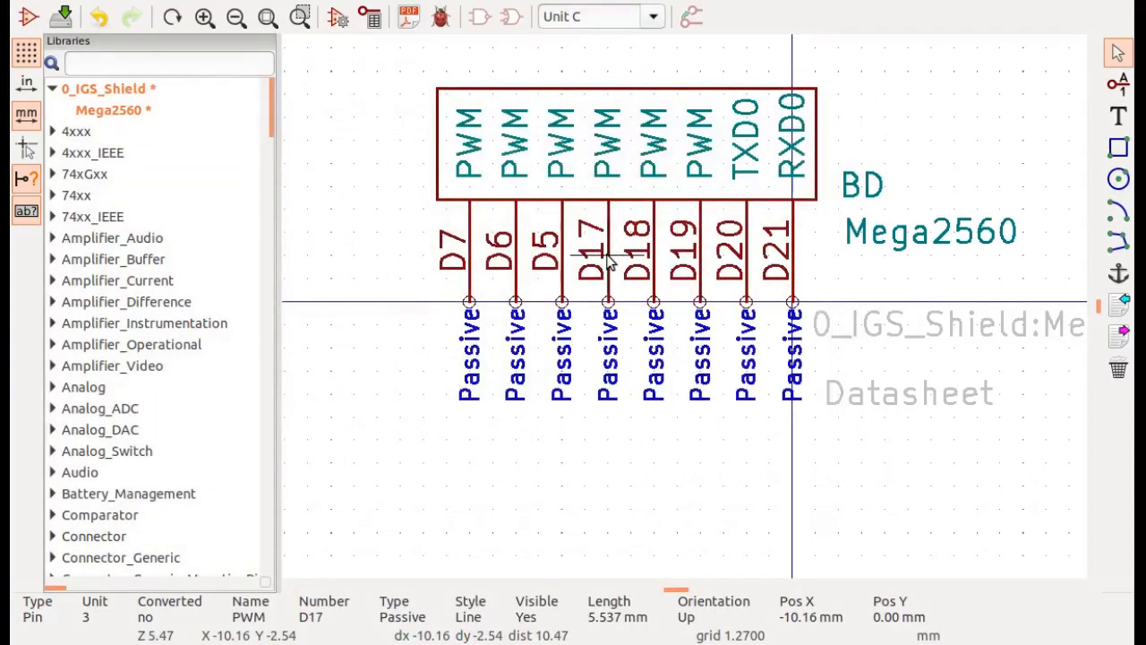
{"action": "double_click", "coordinate": [556, 258]}
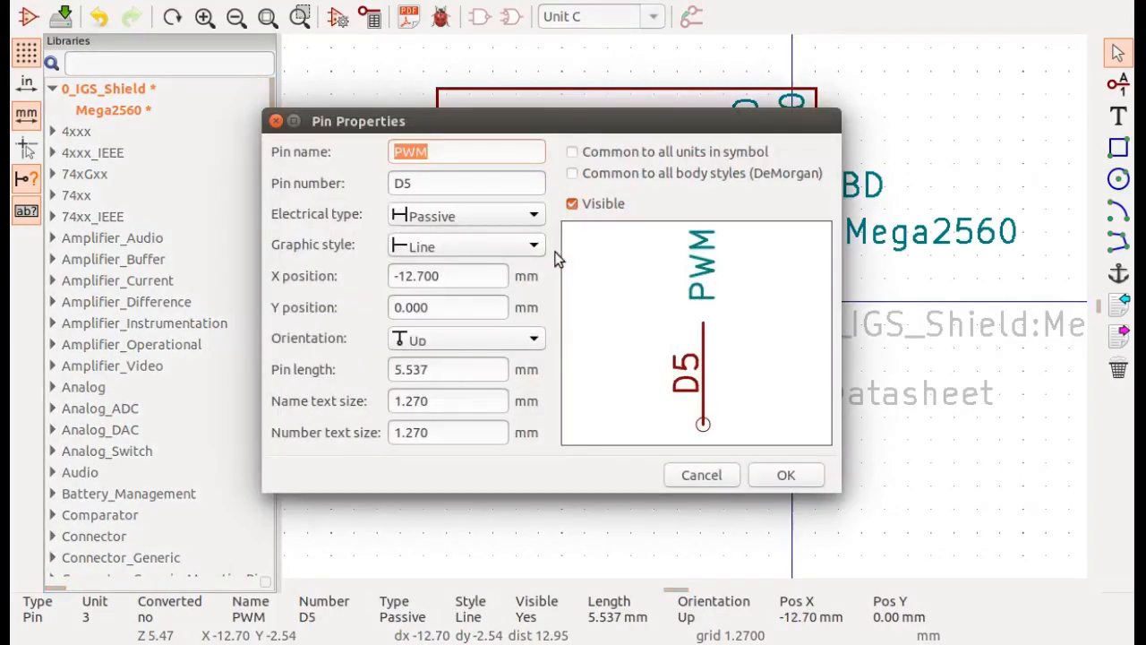
{"action": "key", "text": "Tab"}
{"action": "type", "text": "D"}
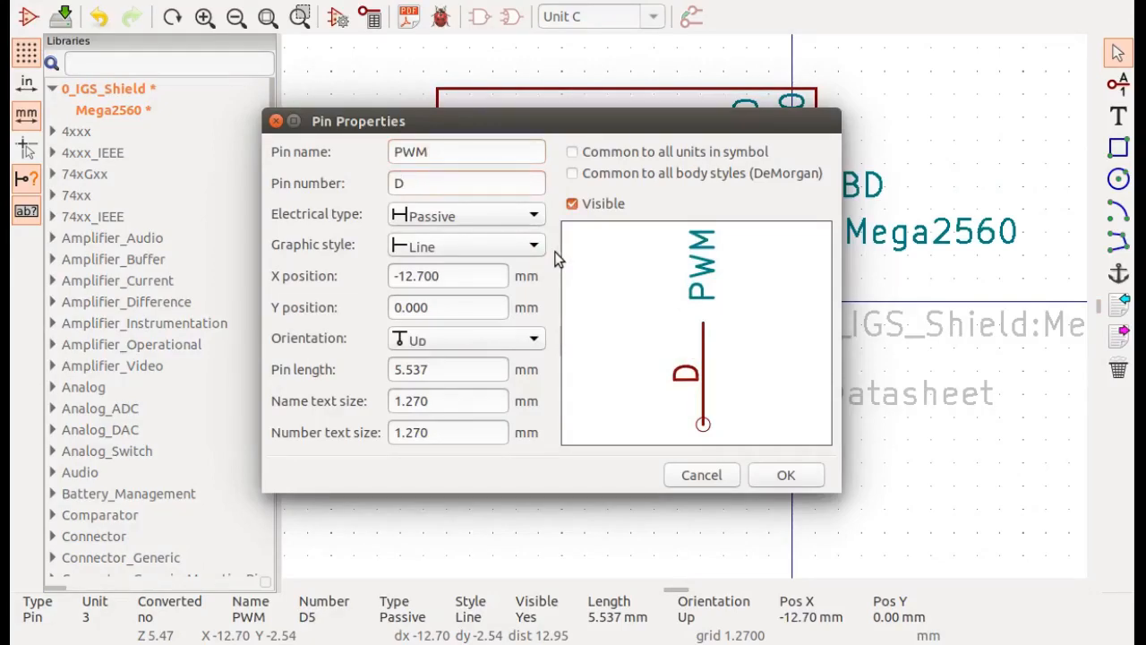
{"action": "type", "text": "16"}
{"action": "key", "text": "Return"}
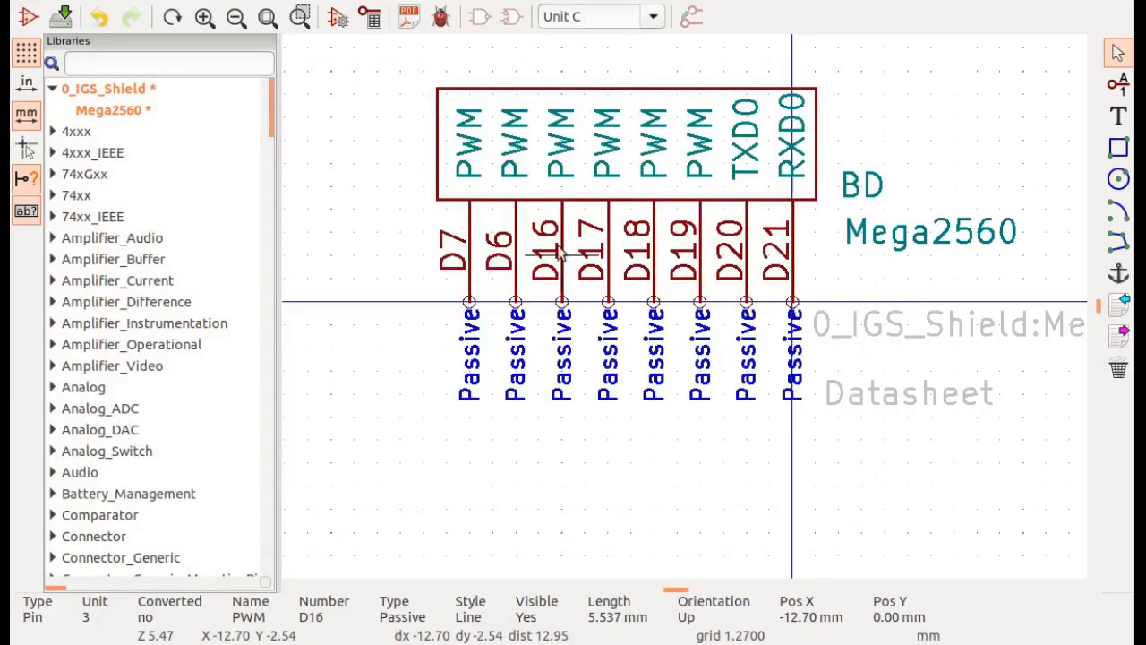
- Renumber Unit C's PWM pins D6 and D7 as D15 and D14
{"action": "double_click", "coordinate": [516, 257]}
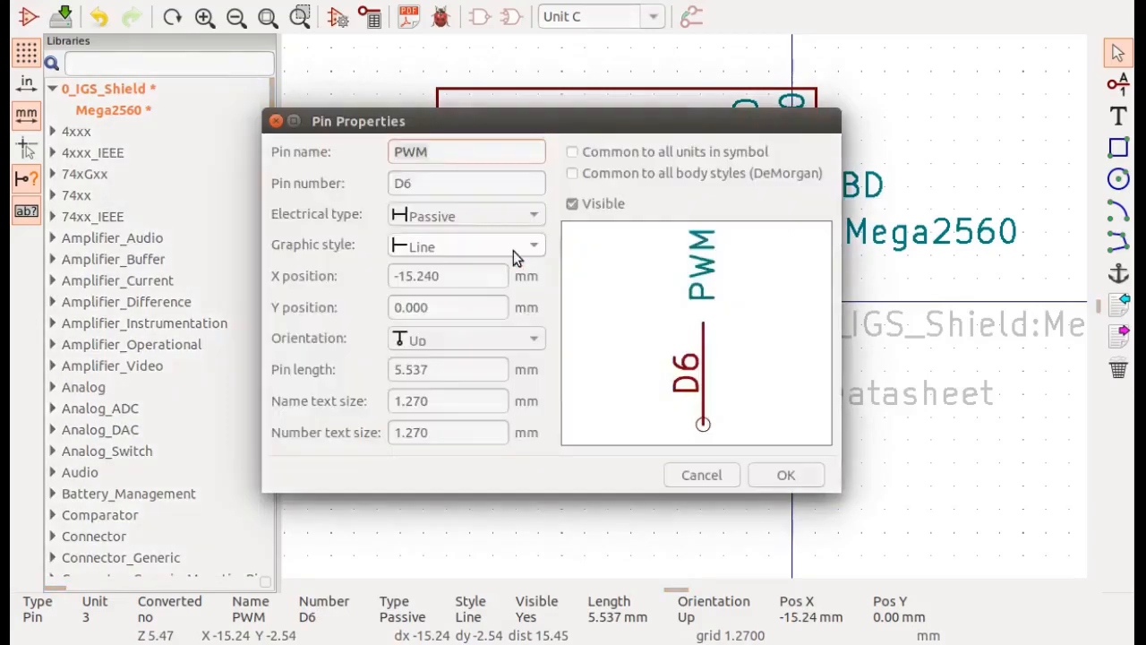
{"action": "key", "text": "Tab"}
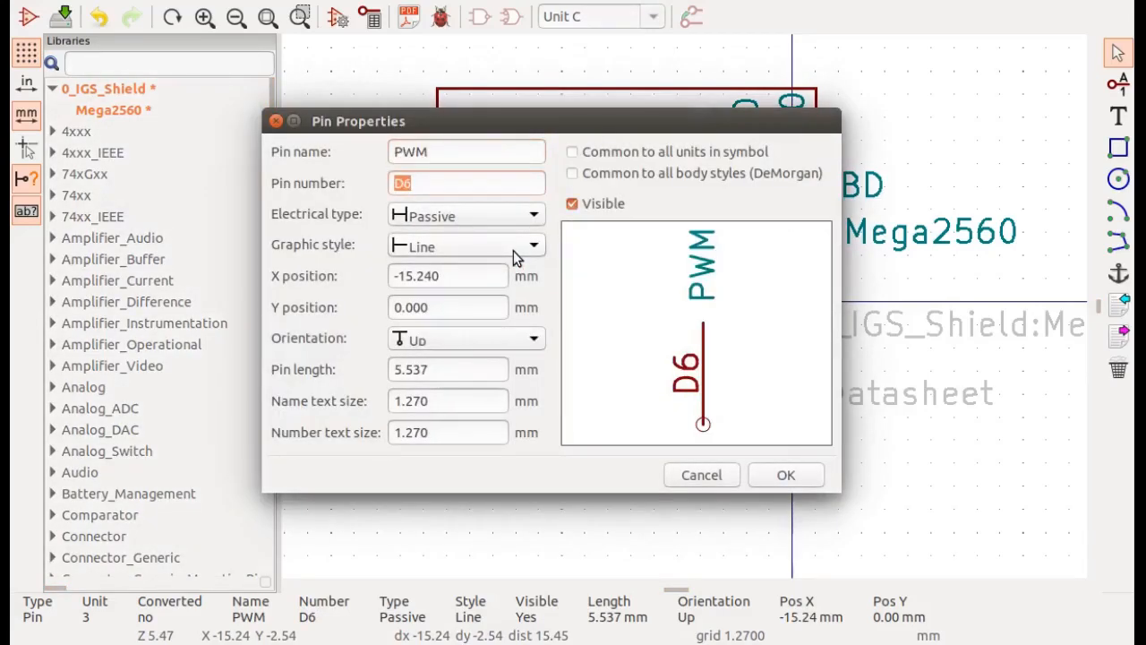
{"action": "type", "text": "D15"}
{"action": "key", "text": "Return"}
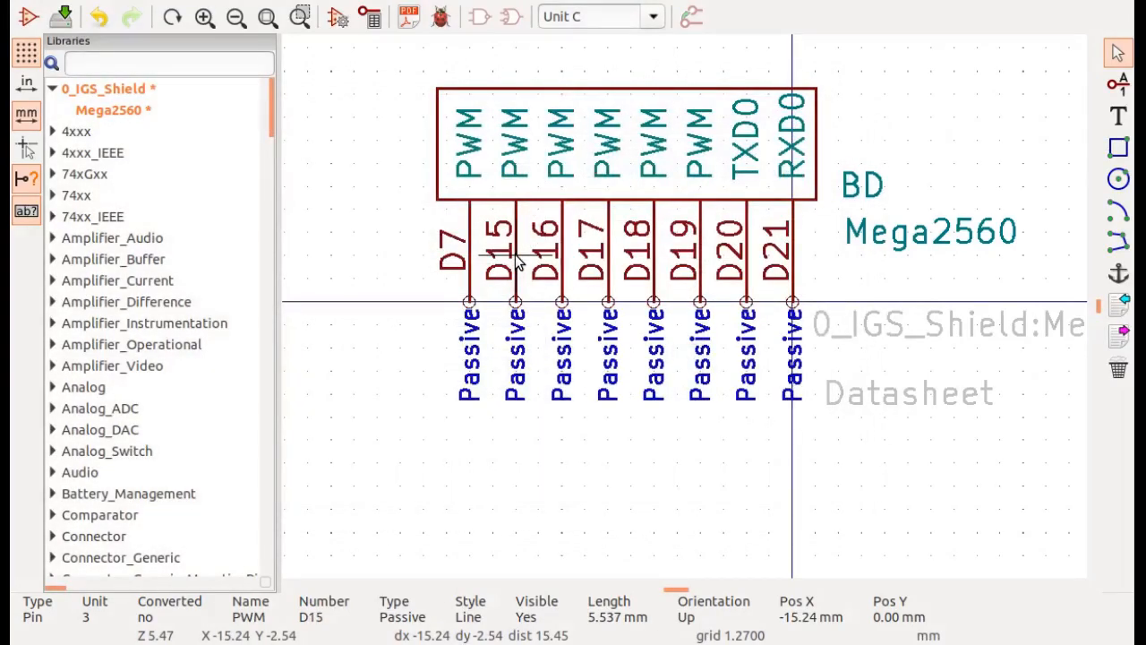
{"action": "double_click", "coordinate": [466, 255]}
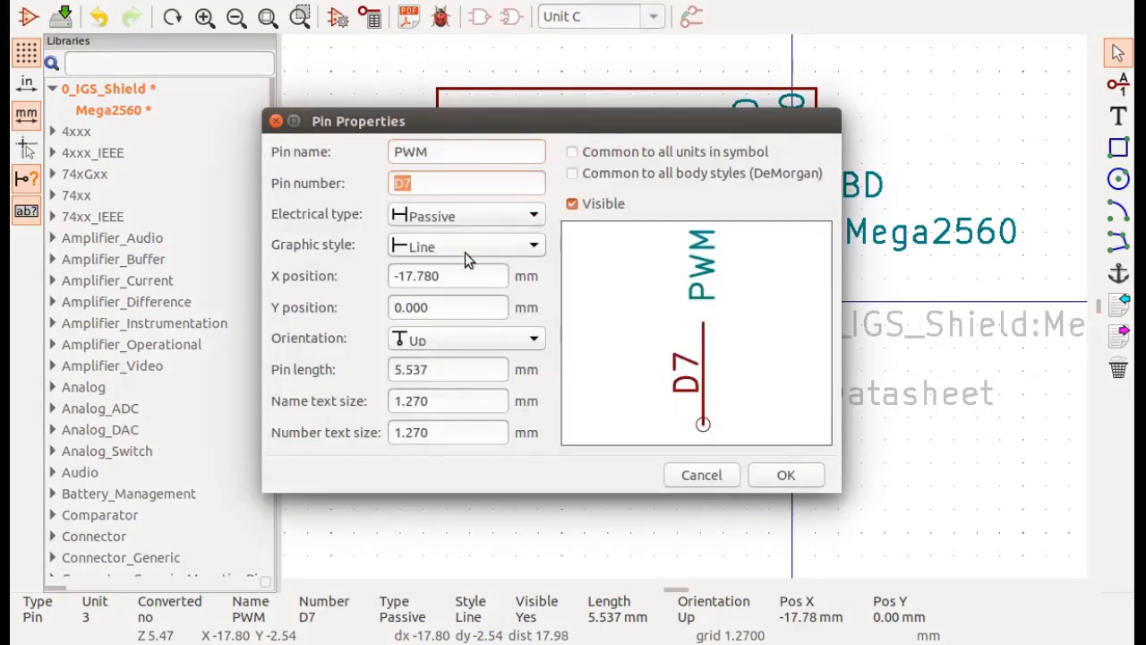
{"action": "type", "text": "D14"}
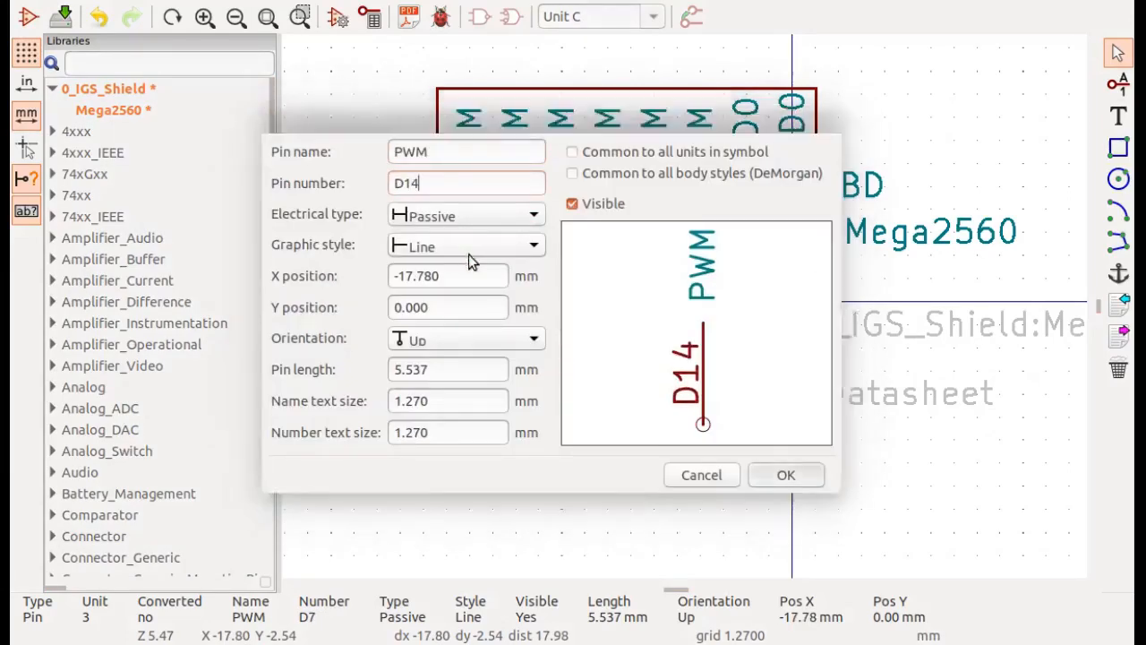
{"action": "key", "text": "Return"}
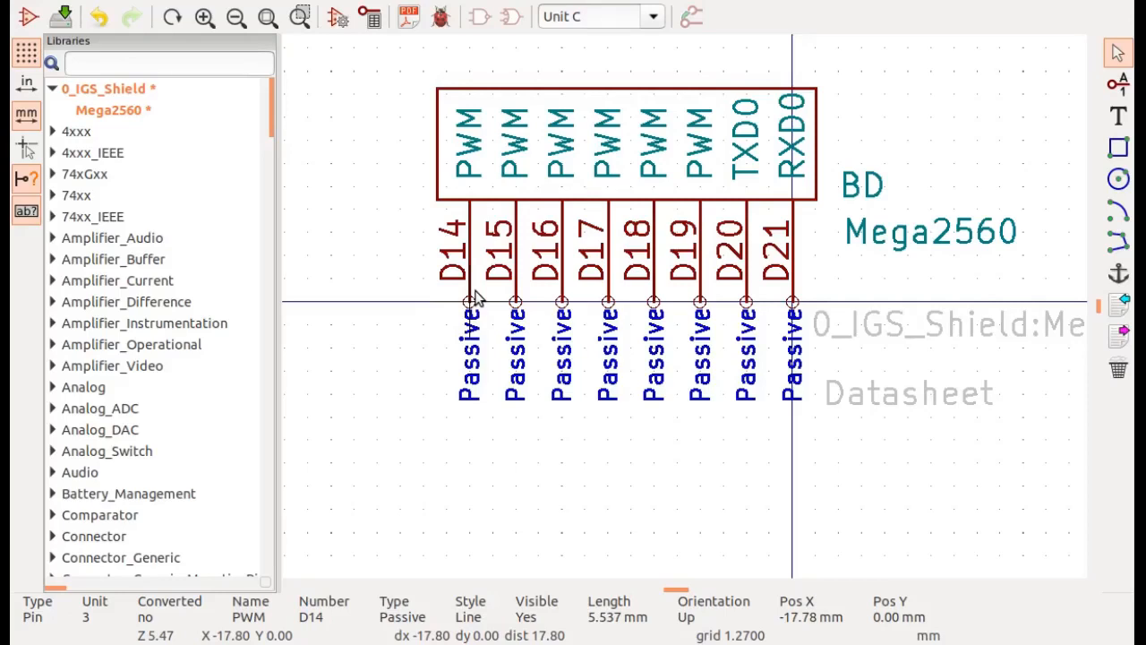
- Rename Unit C's pin D21 as INT0
{"action": "left_click", "coordinate": [797, 173]}
{"action": "double_click", "coordinate": [797, 172]}
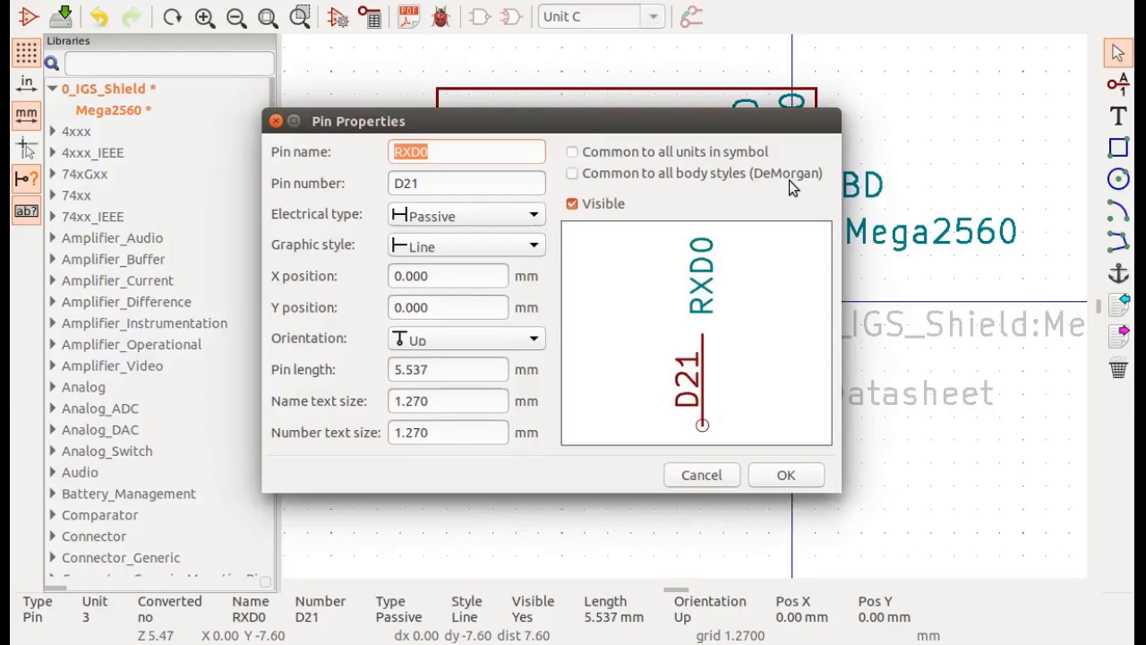
{"action": "type", "text": "INT0"}
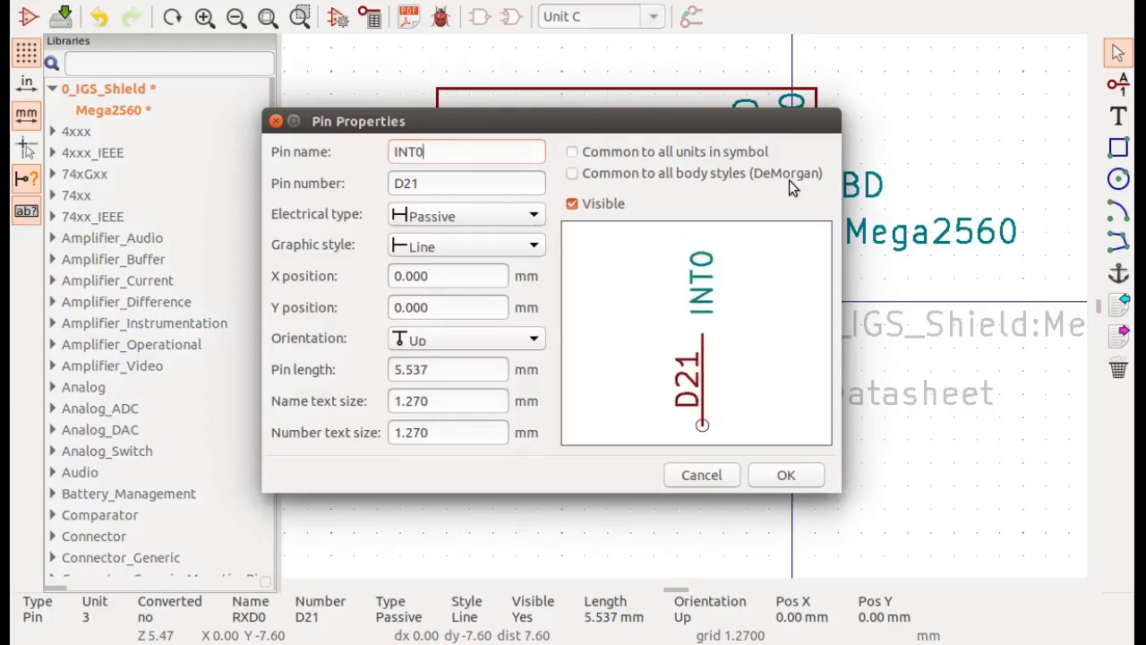
{"action": "left_click", "coordinate": [786, 474]}
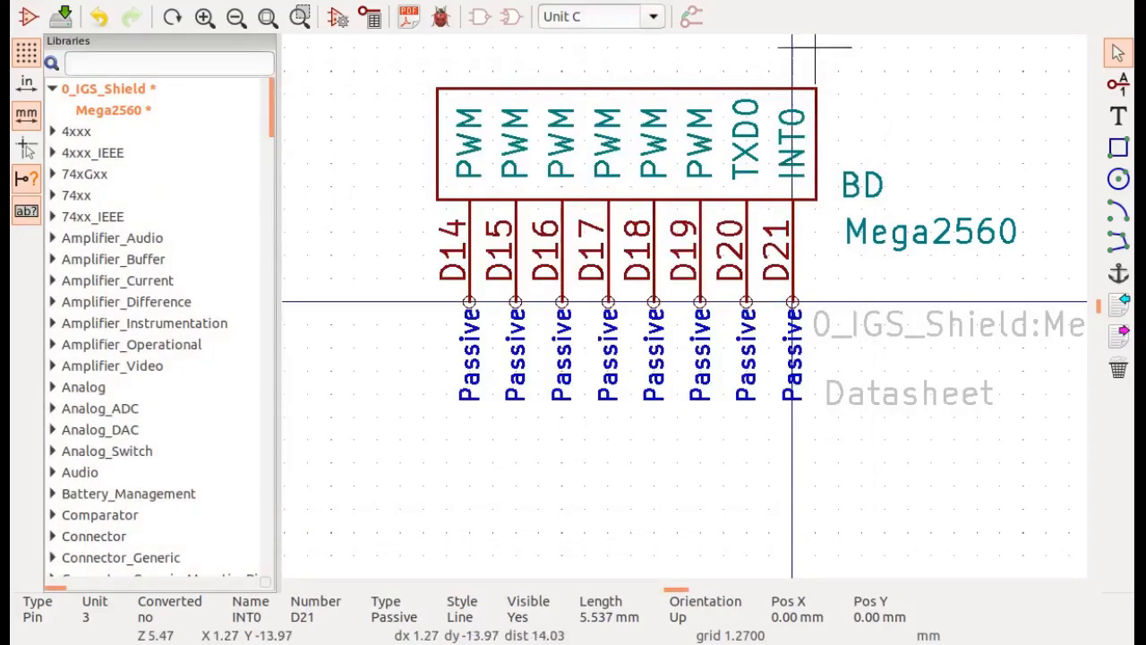
- Rename Unit C's pin D20 as INT1
{"action": "double_click", "coordinate": [749, 146]}
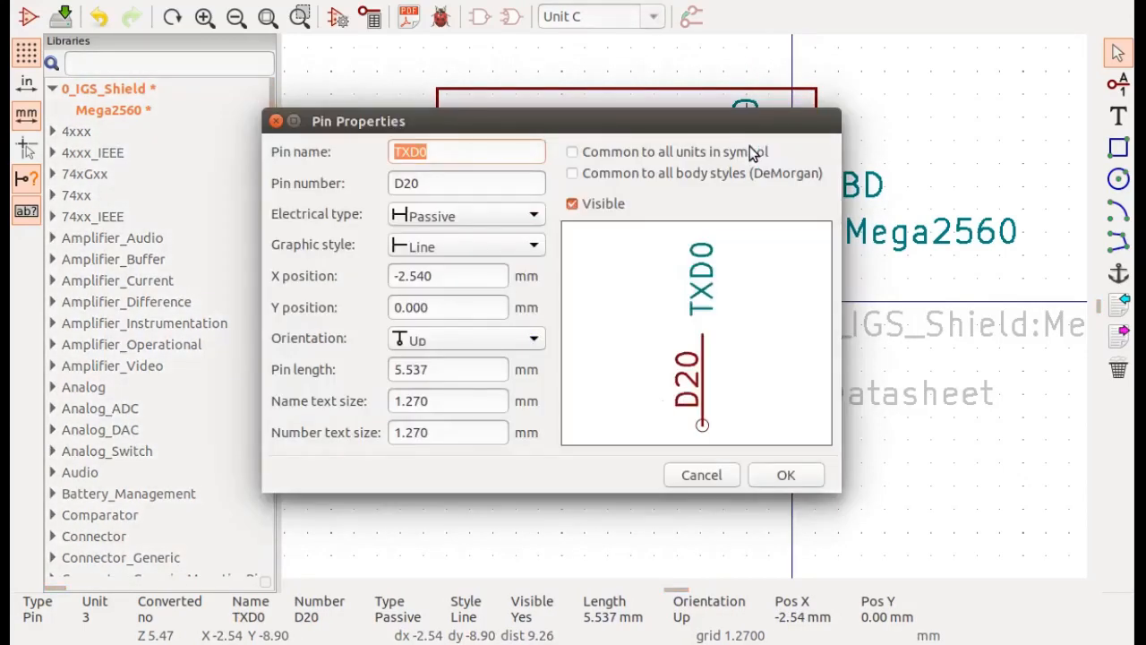
{"action": "type", "text": "INT1"}
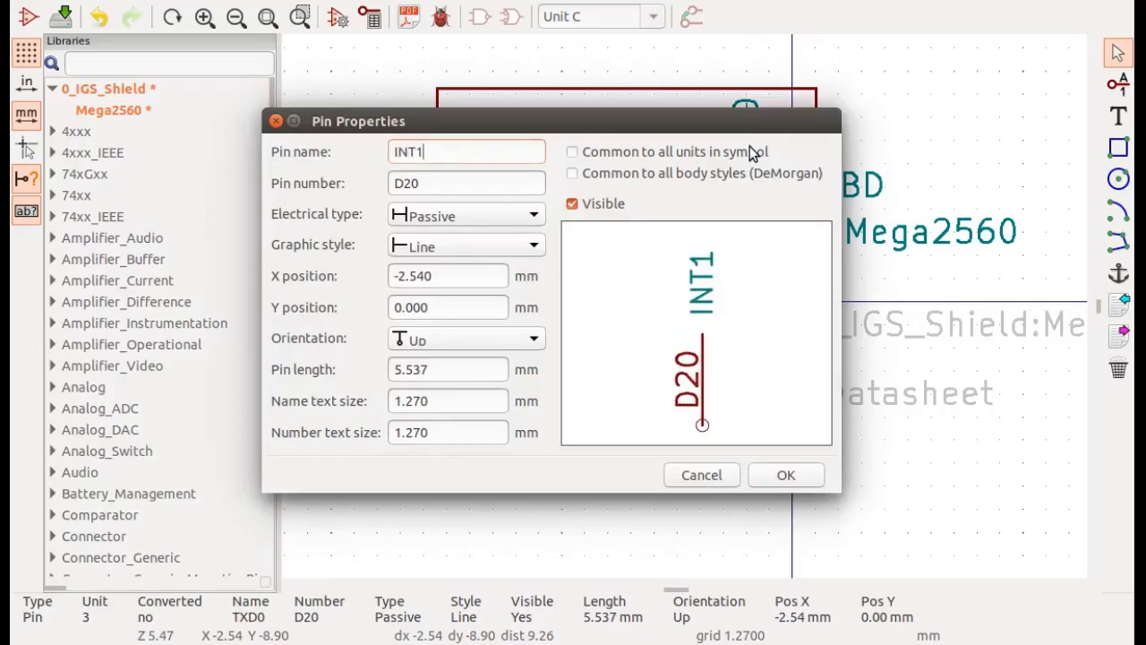
{"action": "key", "text": "Return"}
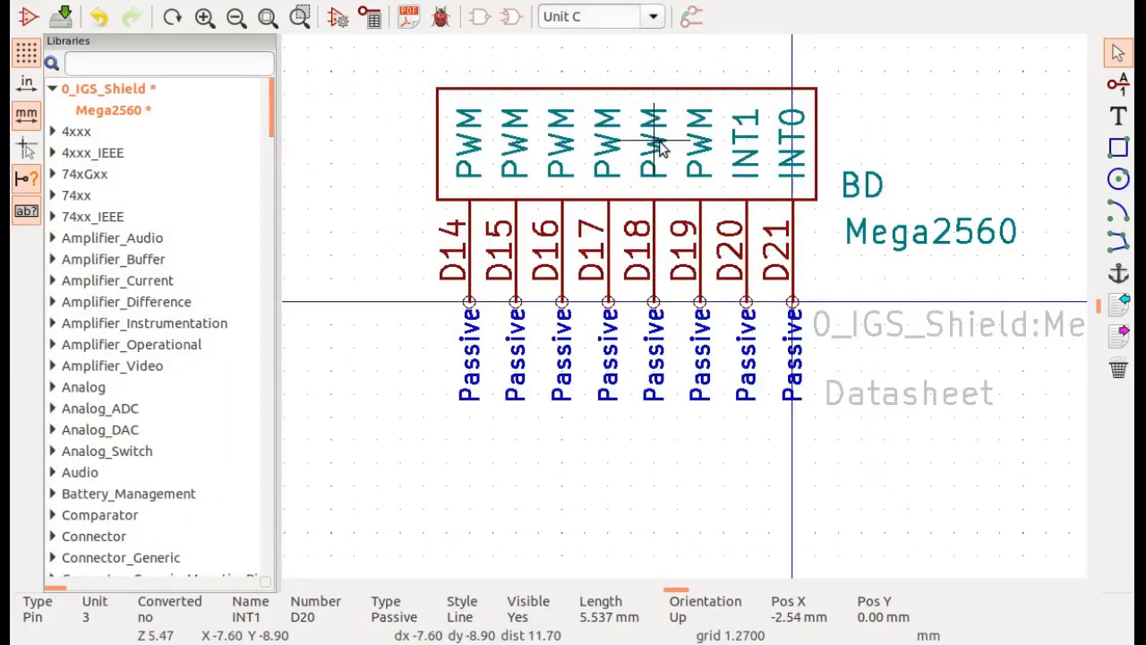
- Rename Unit C's pins D19 and D18 as RXD1 and TXD1
{"action": "double_click", "coordinate": [696, 154]}
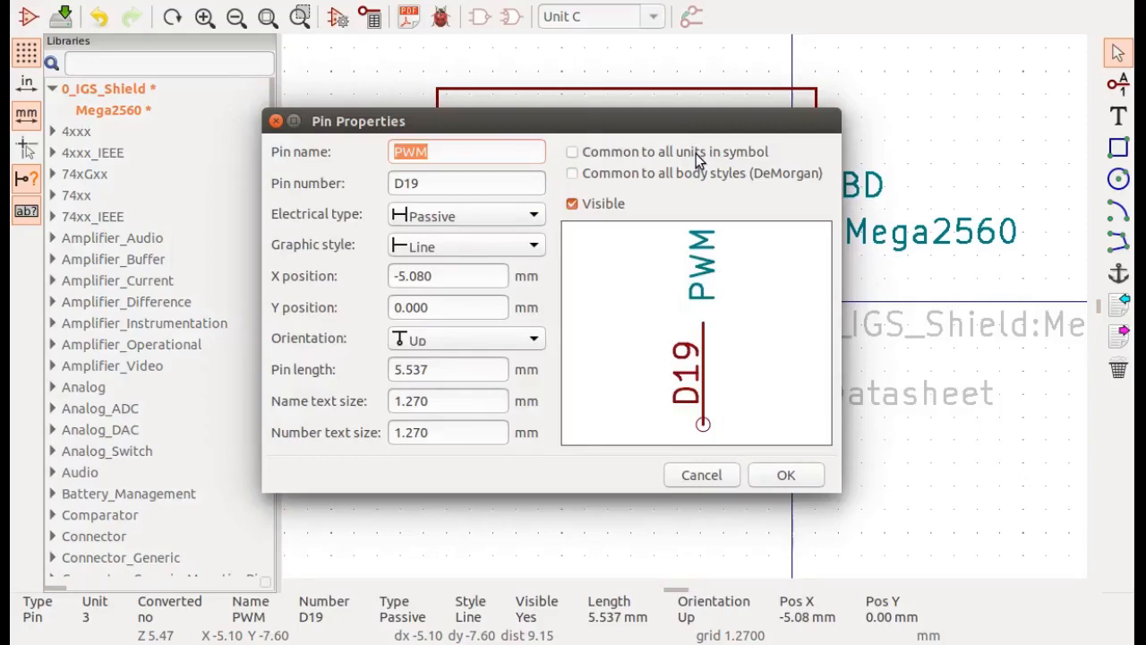
{"action": "type", "text": "RXD1"}
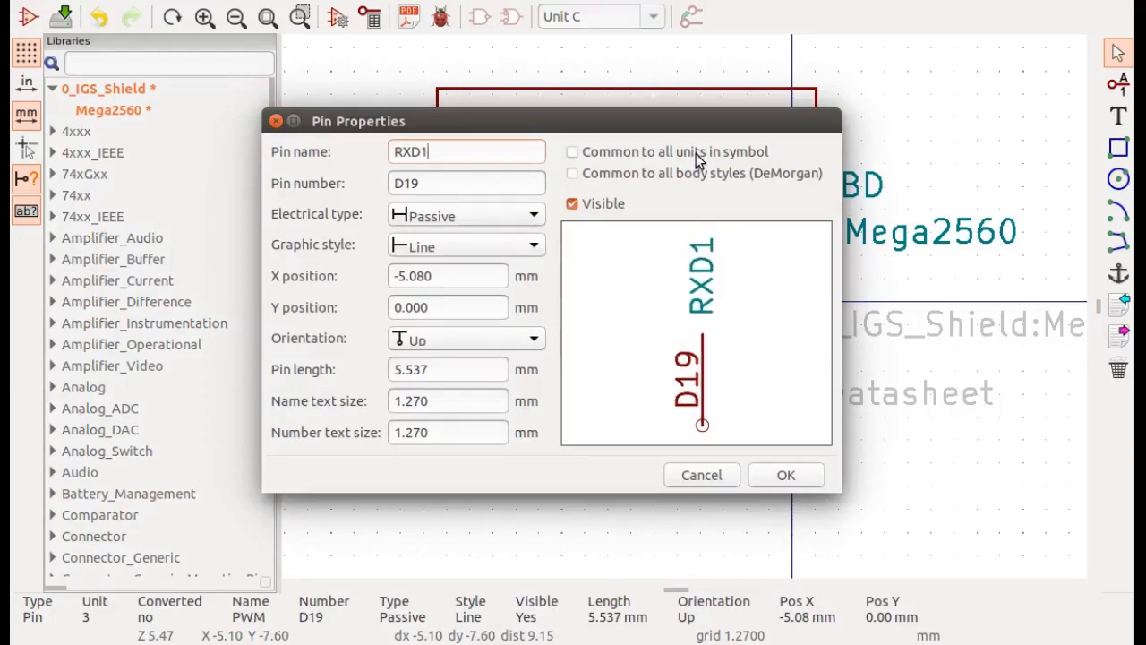
{"action": "key", "text": "Return"}
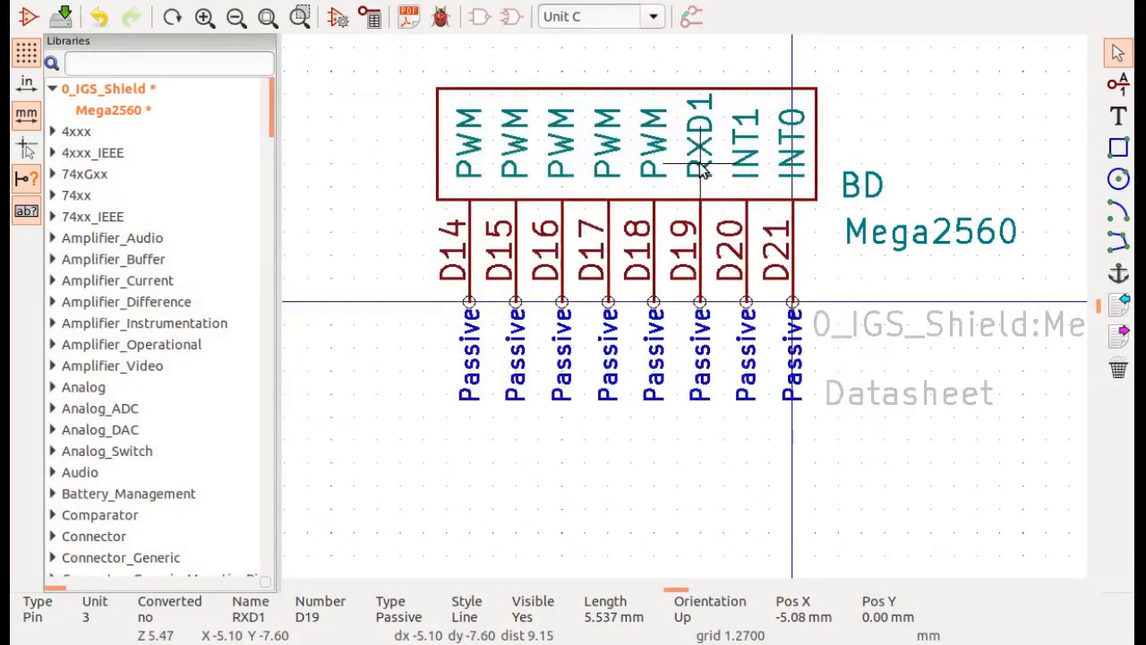
{"action": "double_click", "coordinate": [657, 167]}
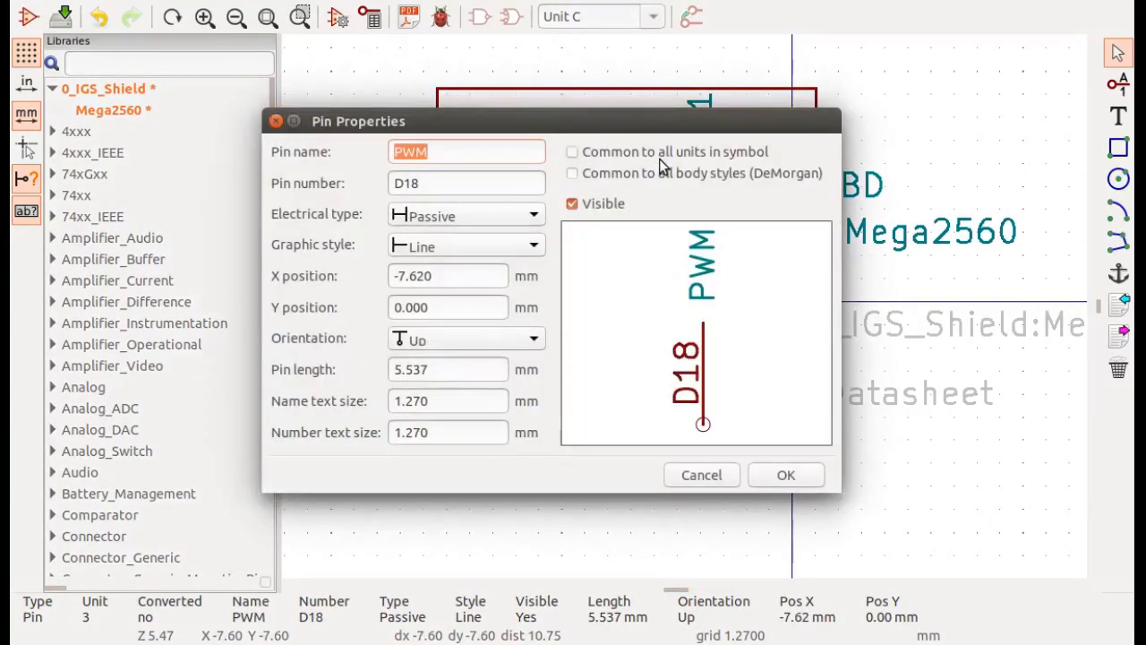
{"action": "type", "text": "TXD1"}
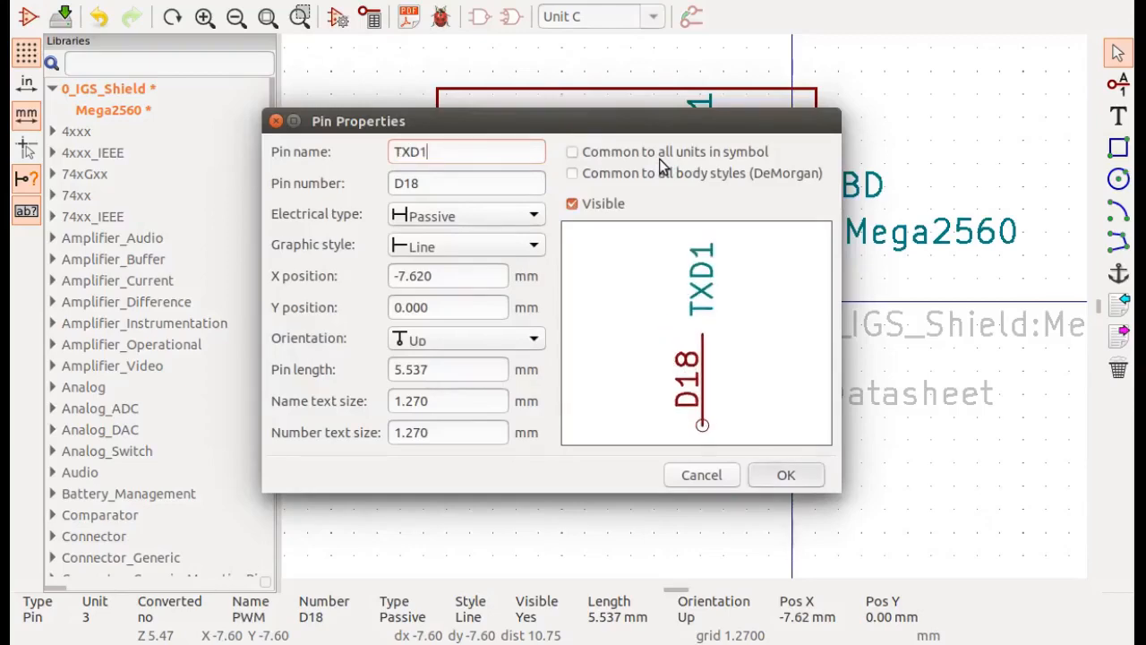
{"action": "key", "text": "Return"}
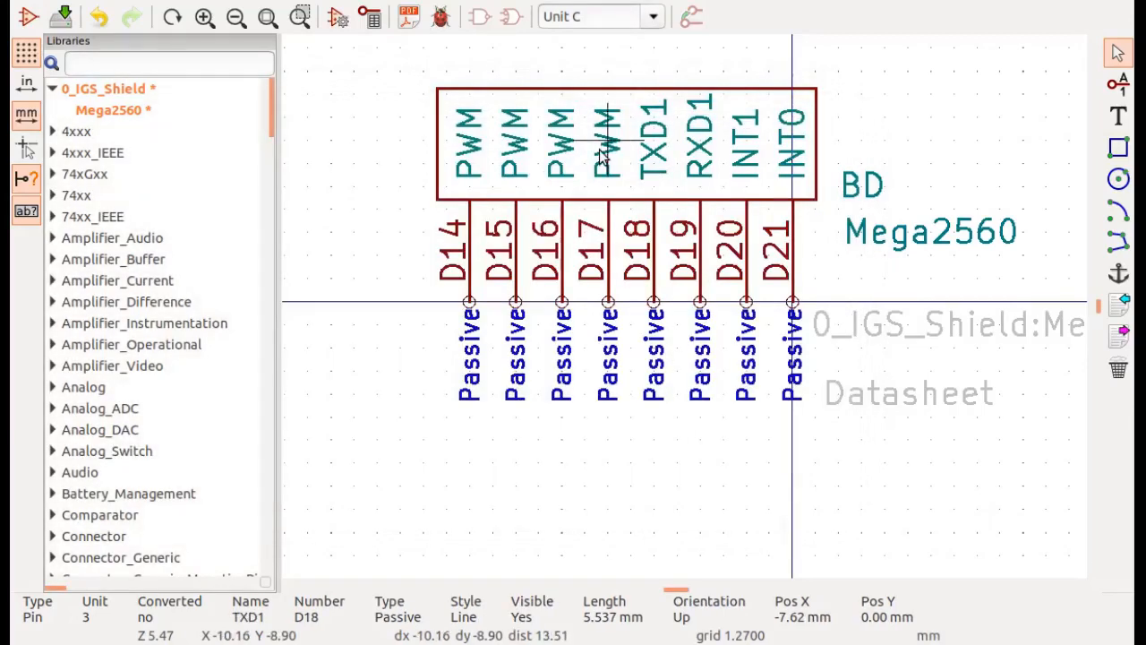
- Rename Unit C's pins D17 and D16 as RXD2 and TXD2
{"action": "double_click", "coordinate": [600, 151]}
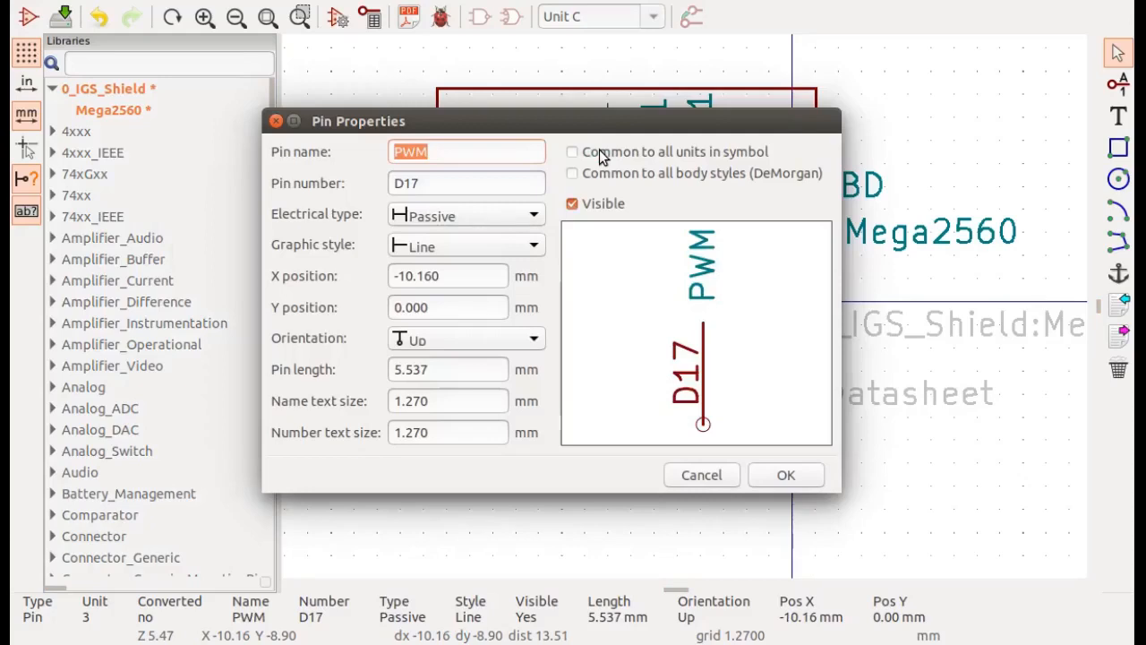
{"action": "type", "text": "RXD2"}
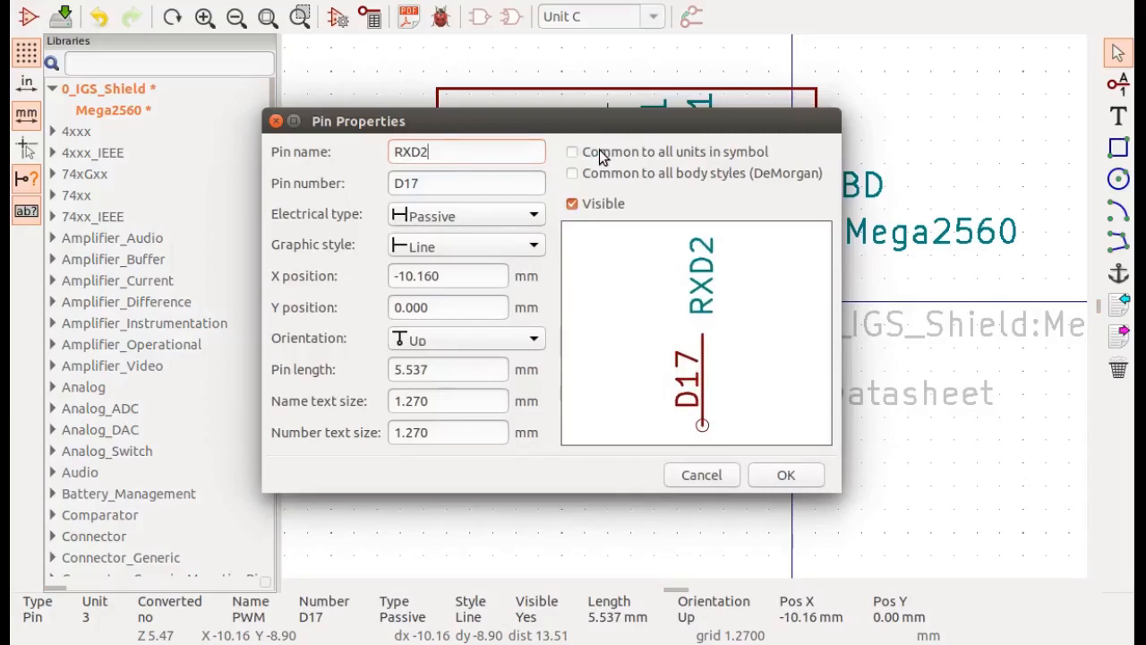
{"action": "key", "text": "Return"}
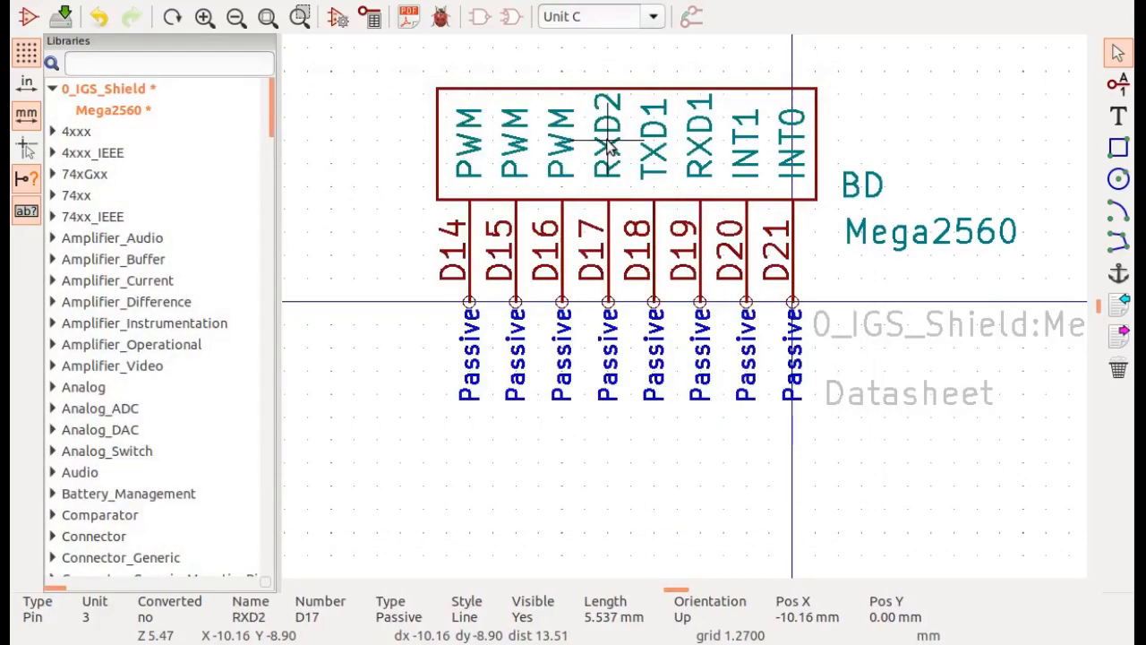
{"action": "double_click", "coordinate": [570, 173]}
{"action": "type", "text": "T"}
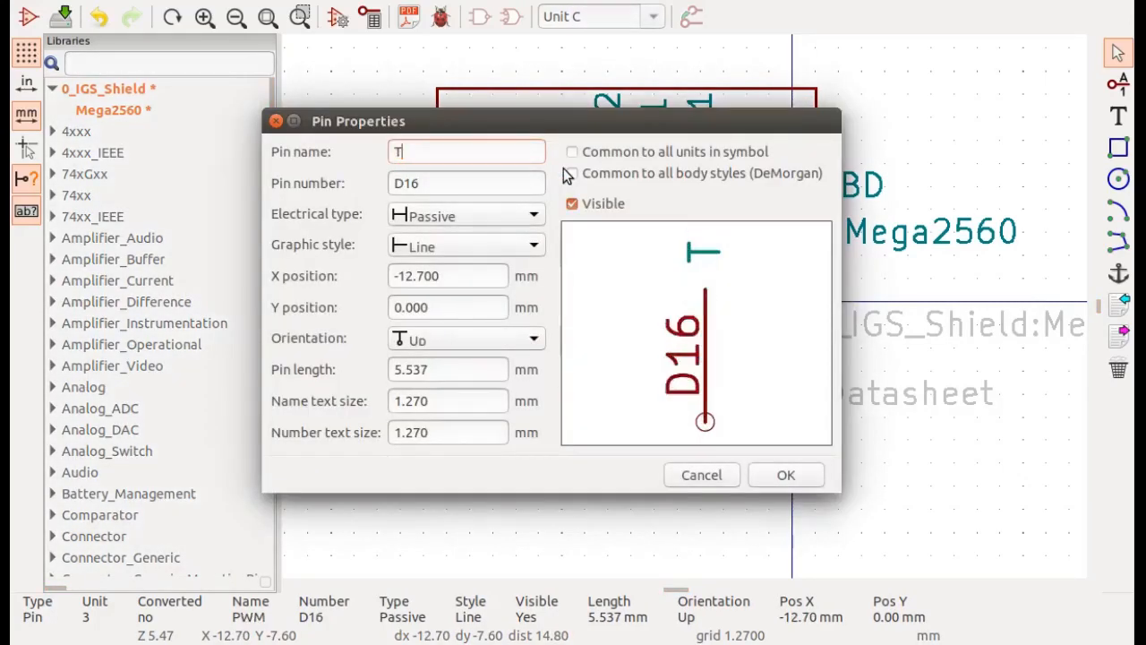
{"action": "type", "text": "XD2"}
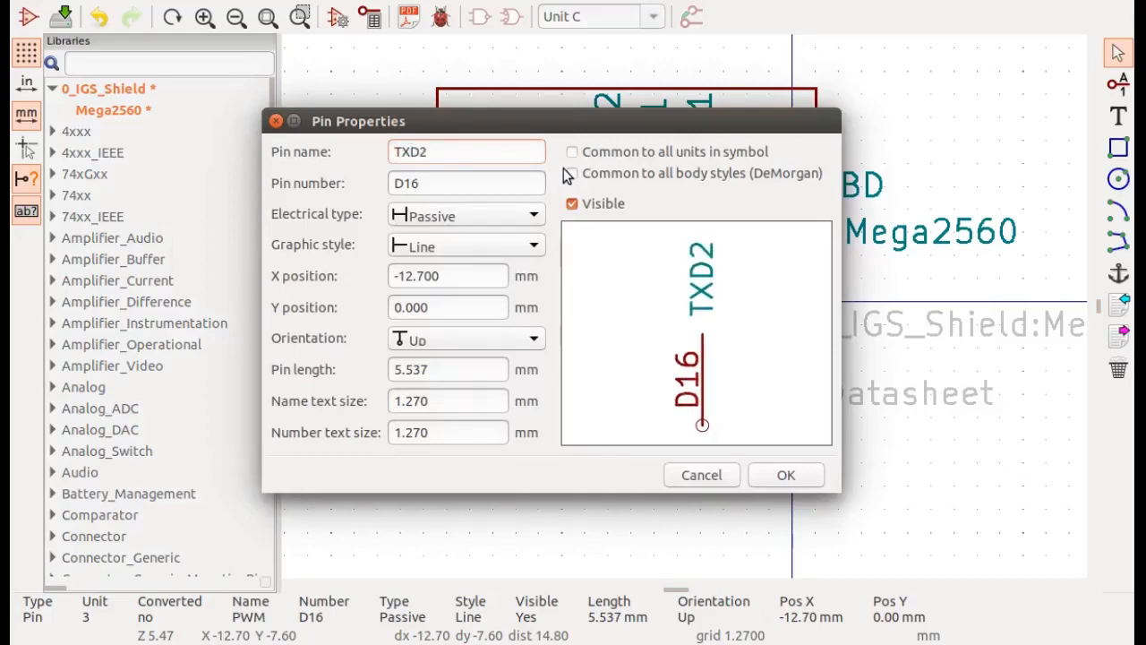
{"action": "key", "text": "Return"}
- Rename Unit C's pins D15 and D14 as RXD3 and TXD3
{"action": "double_click", "coordinate": [520, 145]}
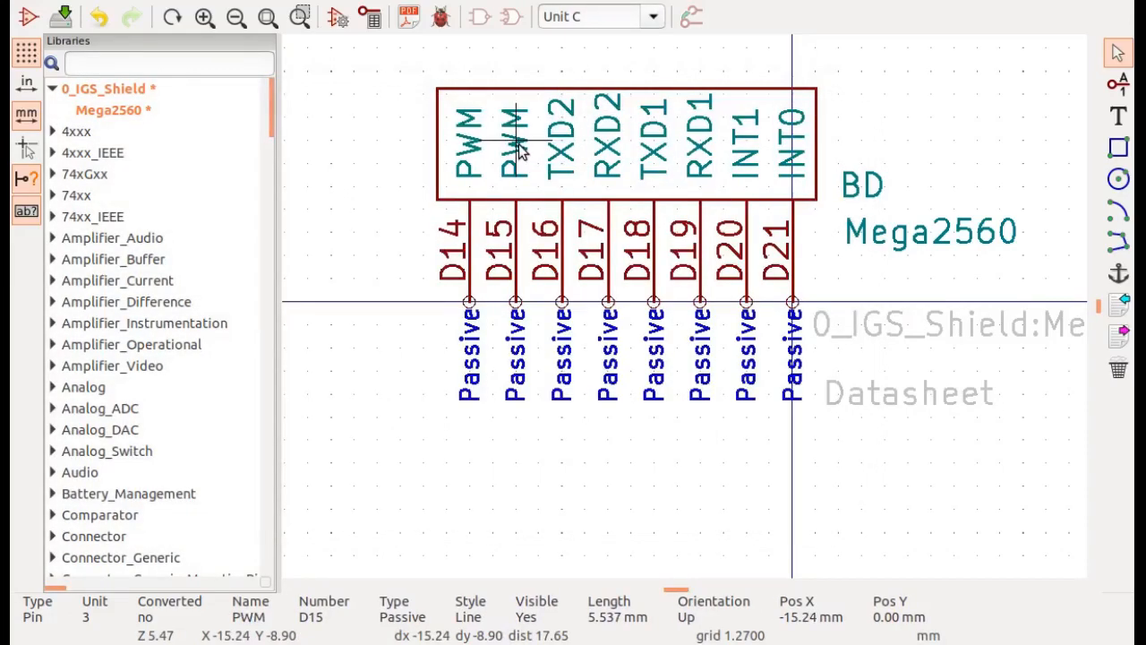
{"action": "type", "text": "RX"}
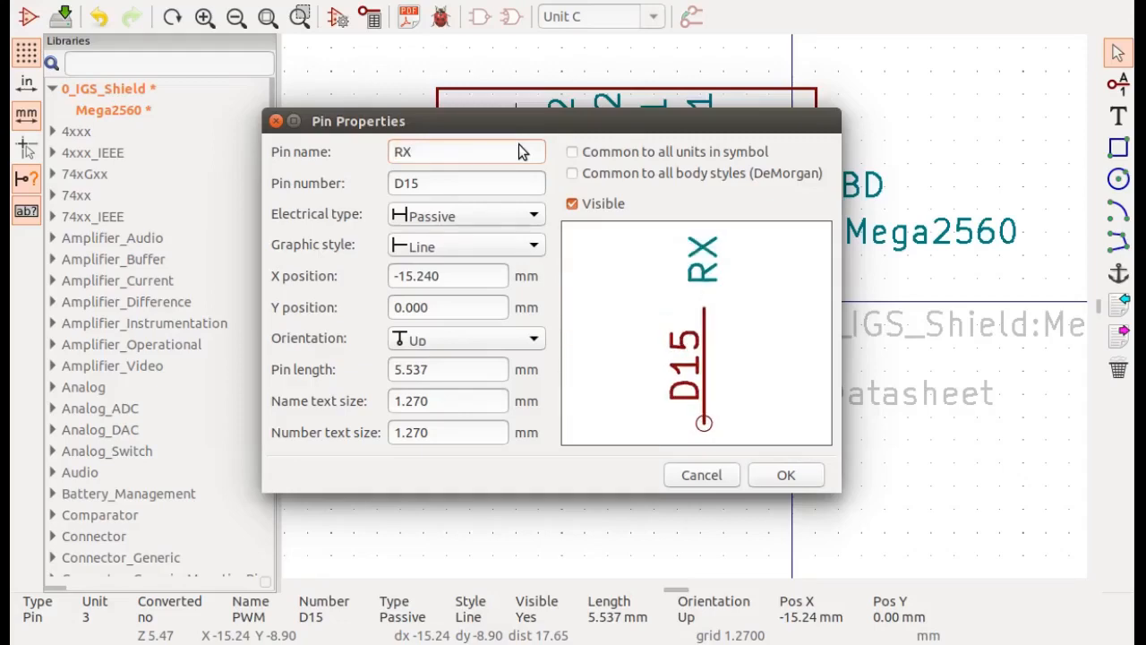
{"action": "type", "text": "D3"}
{"action": "key", "text": "Return"}
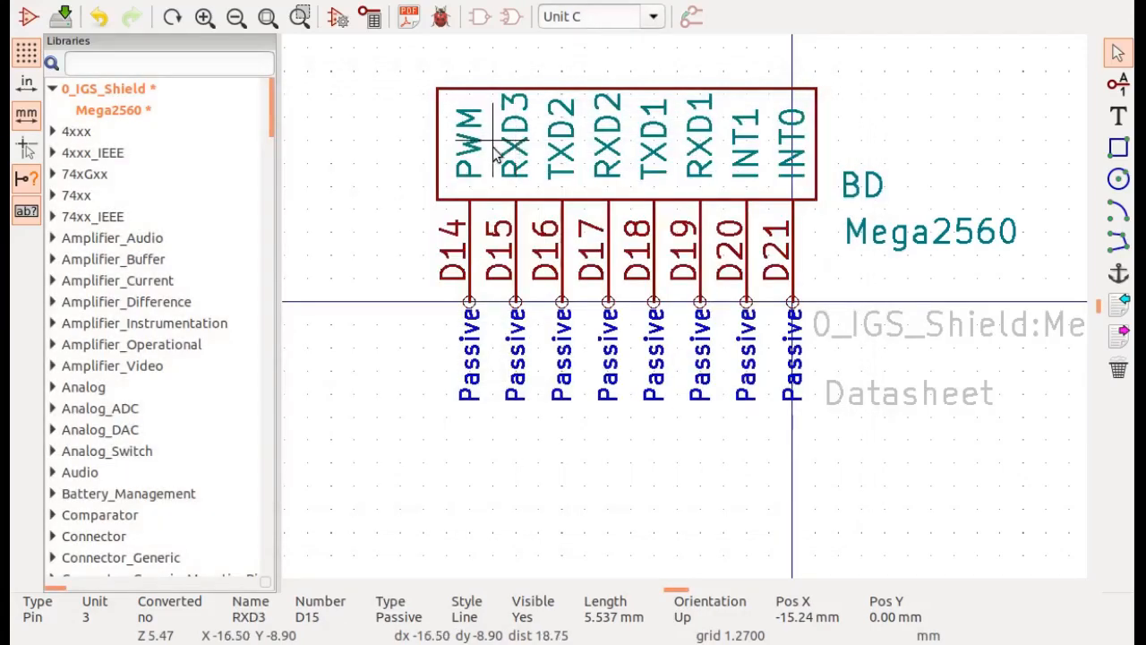
{"action": "double_click", "coordinate": [472, 152]}
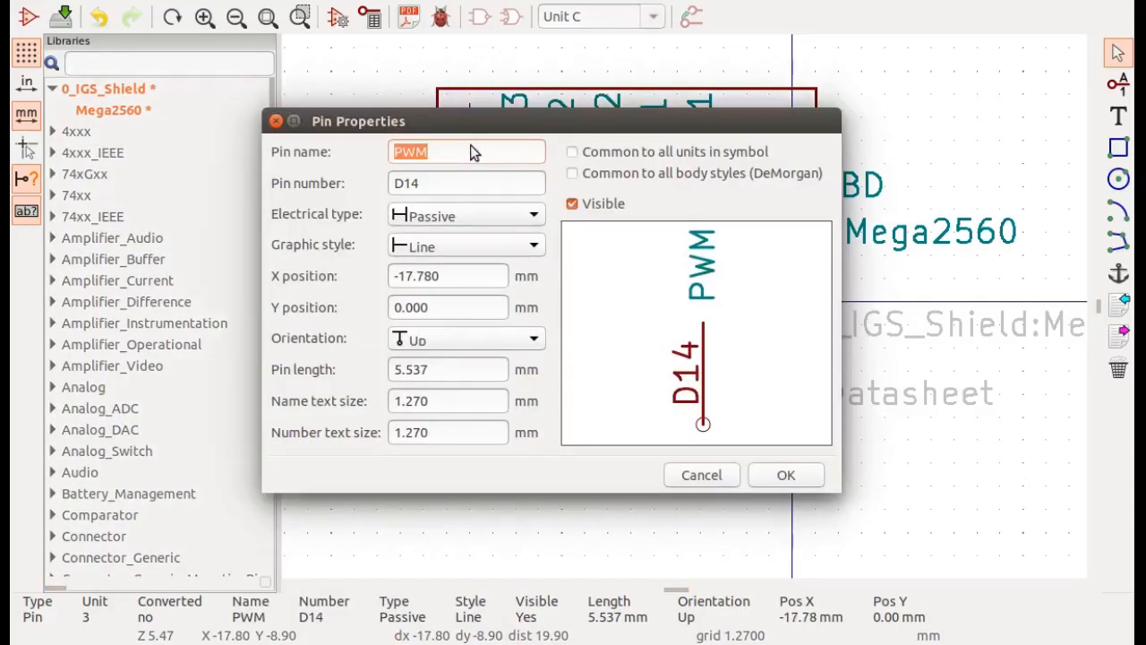
{"action": "type", "text": "TXD3"}
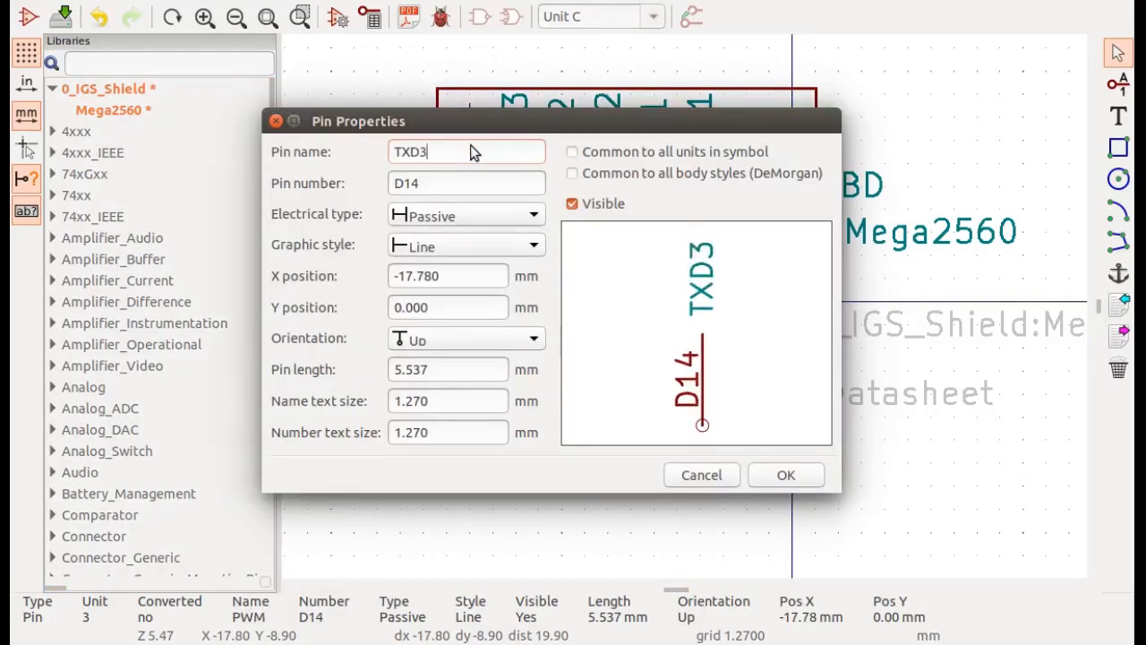
{"action": "key", "text": "Return"}
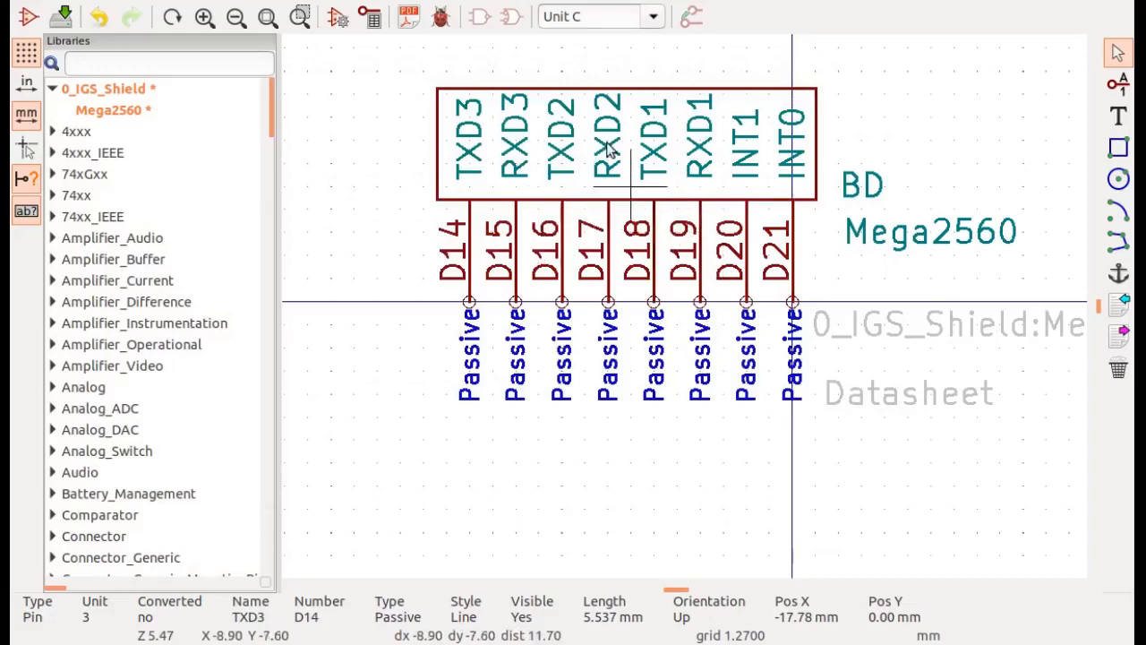
- Save the 0_IGS_Shield symbol library and switch the Mega2560 symbol to Unit D
{"action": "scroll", "coordinate": [662, 132], "scroll_direction": "down", "scroll_amount": 1}
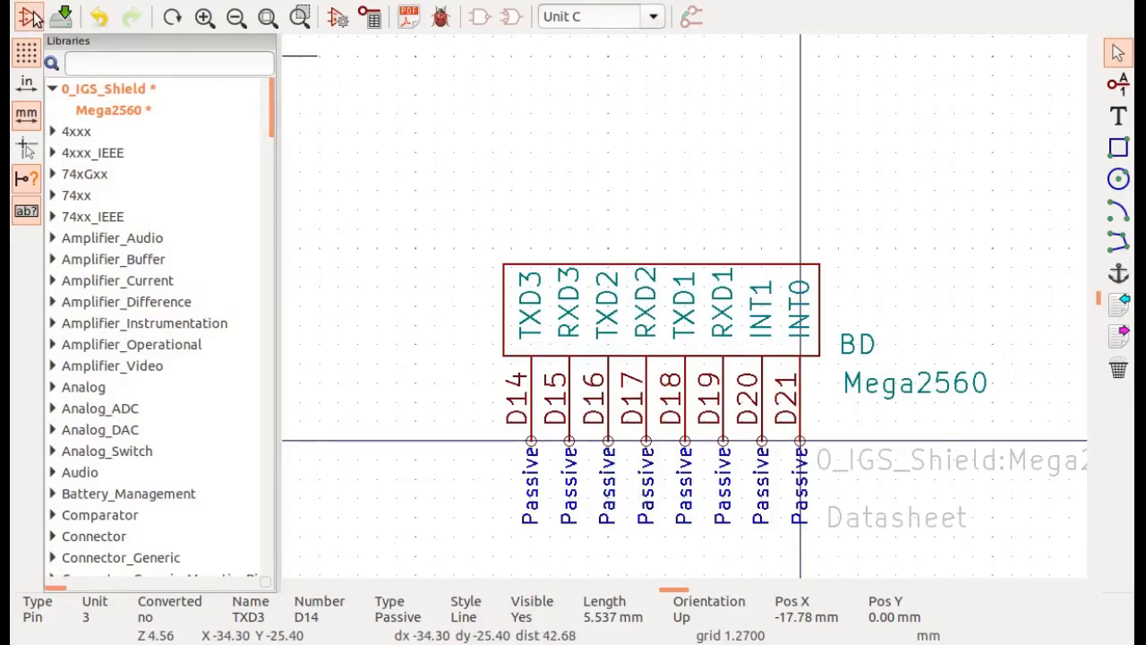
{"action": "left_click", "coordinate": [60, 16]}
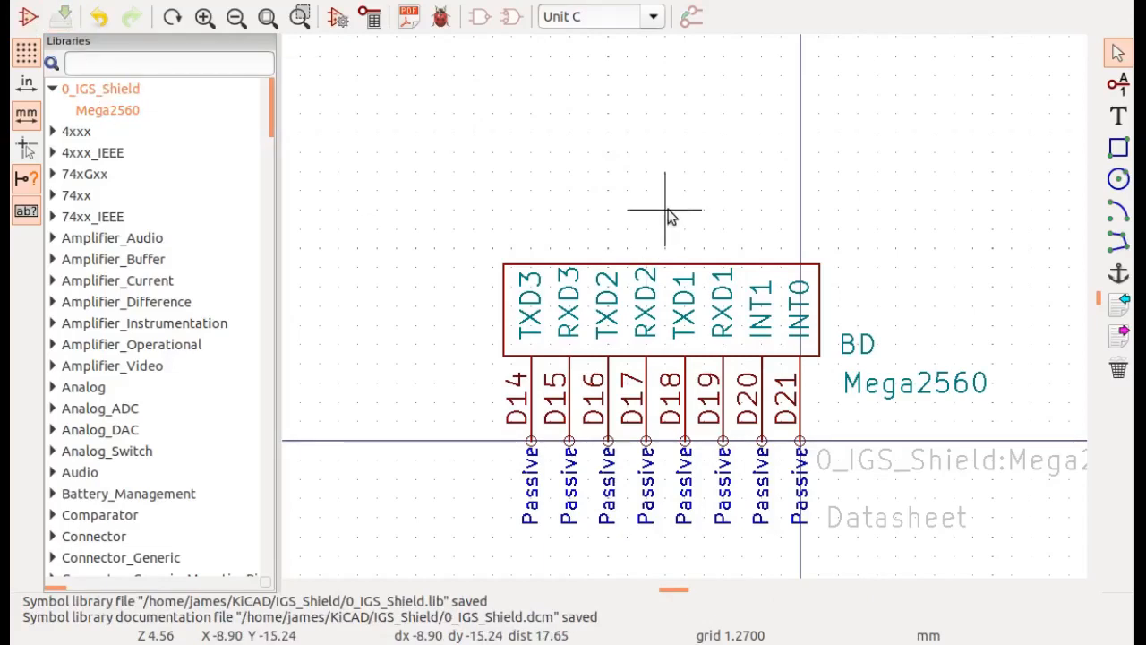
{"action": "left_click", "coordinate": [653, 18]}
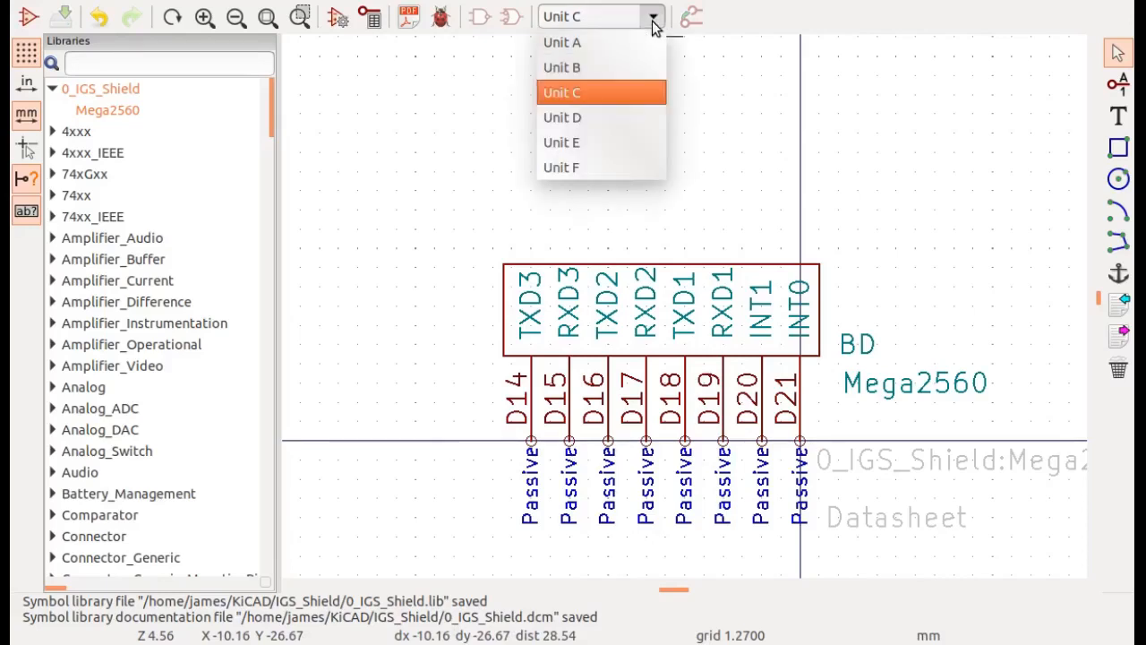
{"action": "left_click", "coordinate": [583, 120]}
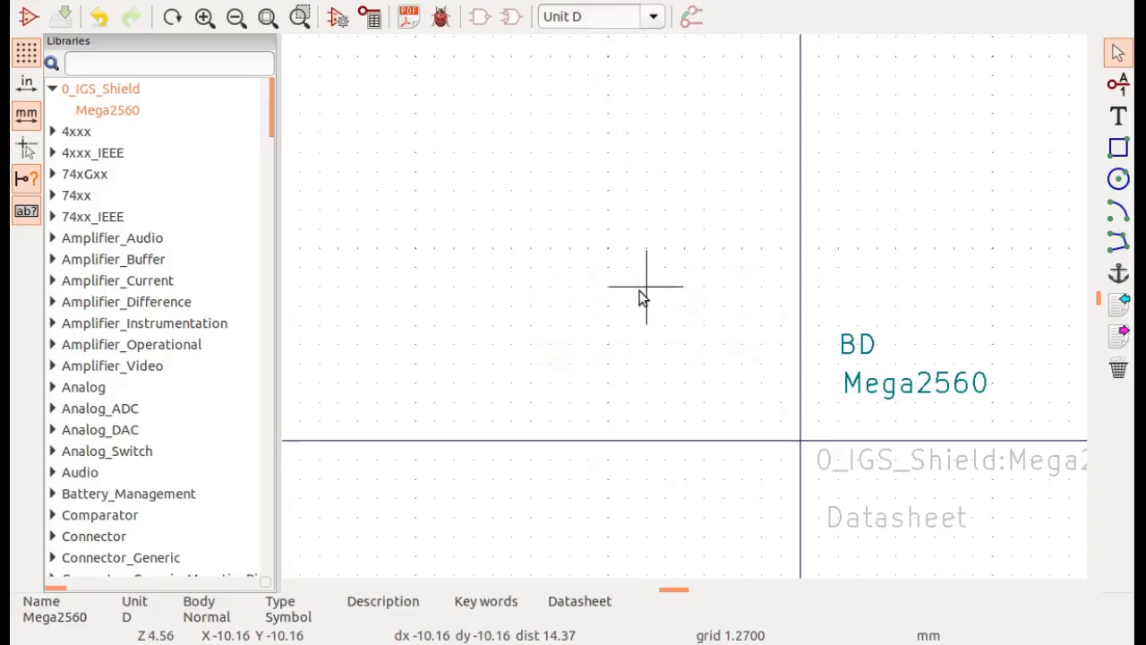
- Paste the copied eight-pin block into Unit D, rotated 180 degrees, with the connection end of pin D7 on the origin
{"action": "key", "text": "ctrl+v"}
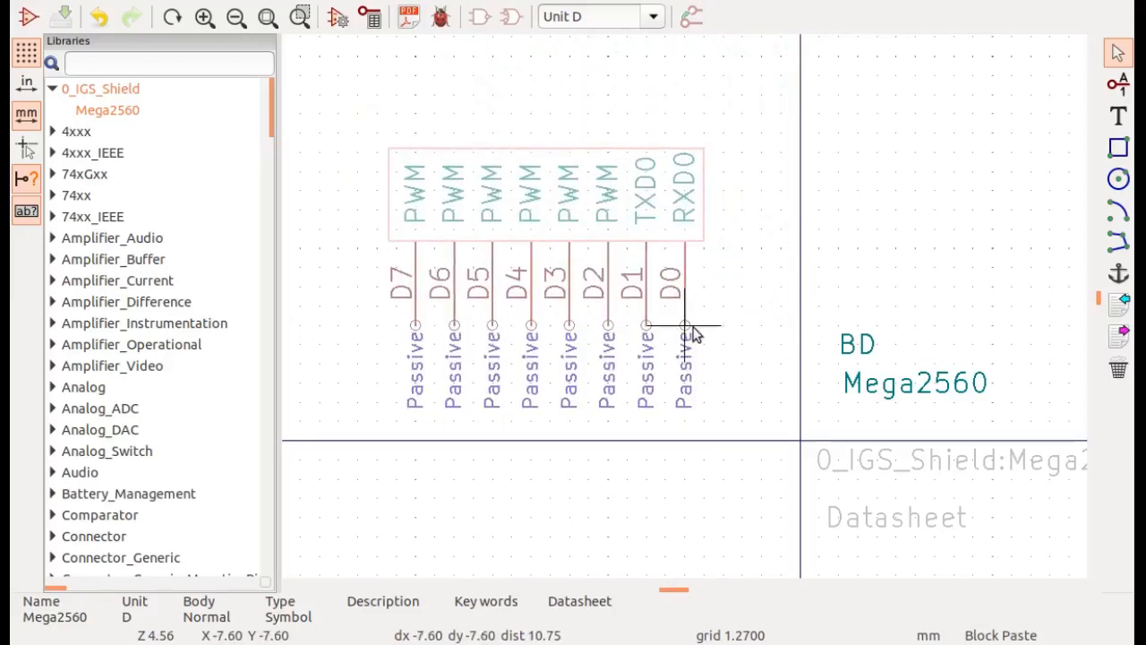
{"action": "key", "text": "r"}
{"action": "key", "text": "r"}
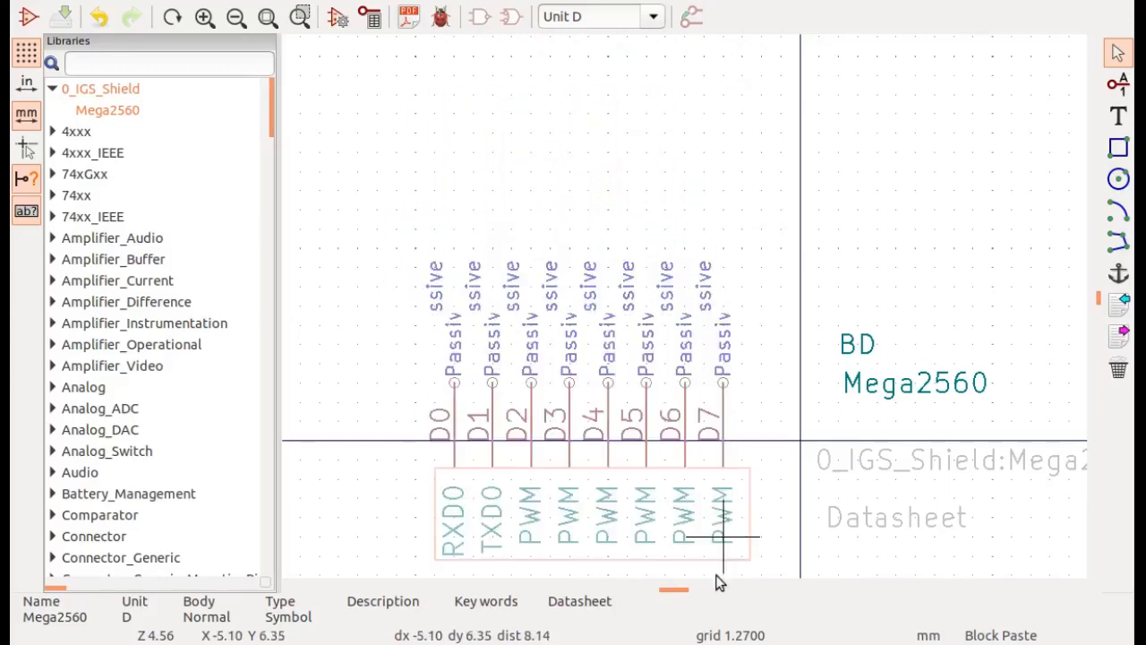
{"action": "scroll", "coordinate": [737, 539], "scroll_direction": "down", "scroll_amount": 2}
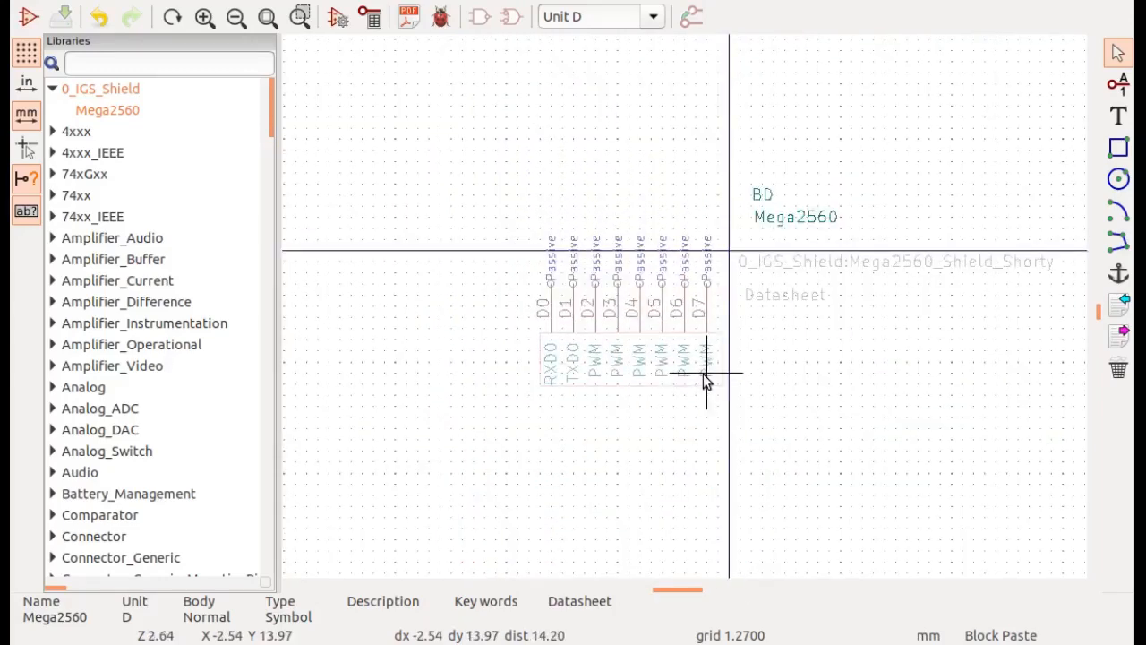
{"action": "scroll", "coordinate": [707, 377], "scroll_direction": "up", "scroll_amount": 3}
{"action": "scroll", "coordinate": [685, 314], "scroll_direction": "down", "scroll_amount": 1}
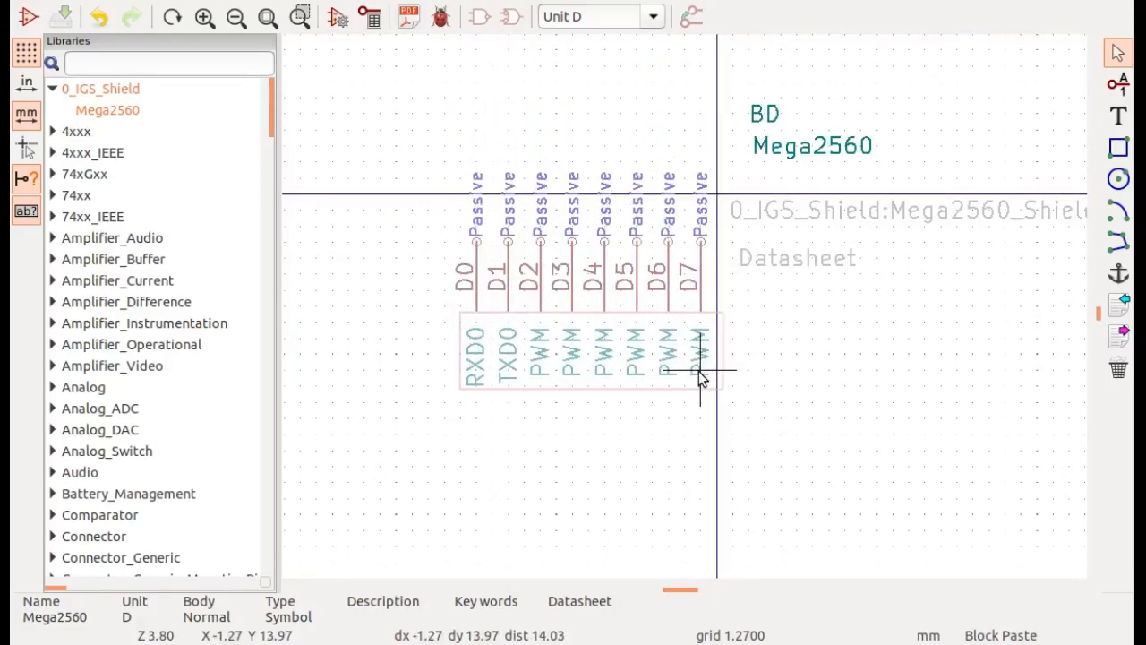
{"action": "left_click", "coordinate": [717, 327]}
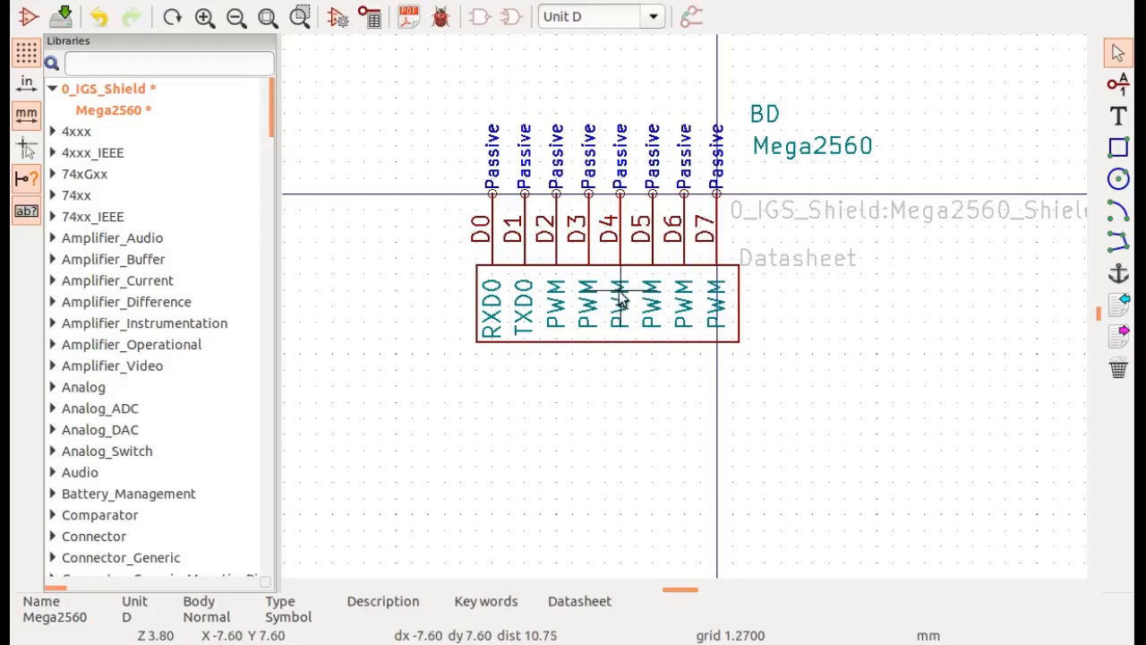
- Renumber Unit D's pins D0 and D1 as A8 and A9
{"action": "left_click", "coordinate": [490, 235]}
{"action": "double_click", "coordinate": [490, 235]}
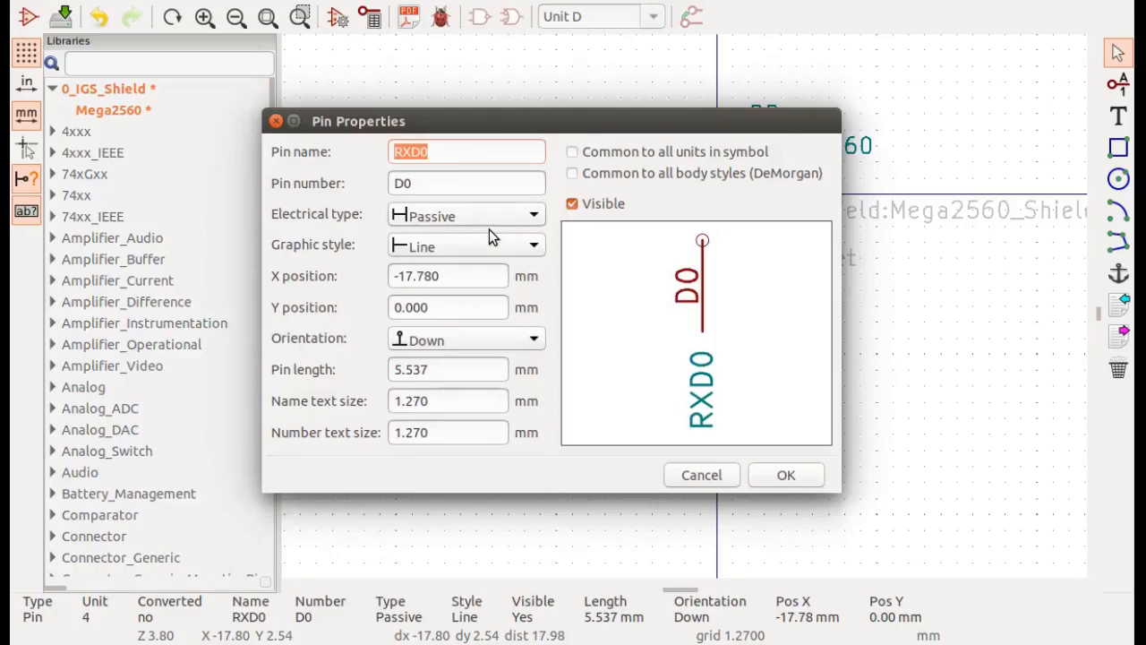
{"action": "key", "text": "Tab"}
{"action": "type", "text": "A8"}
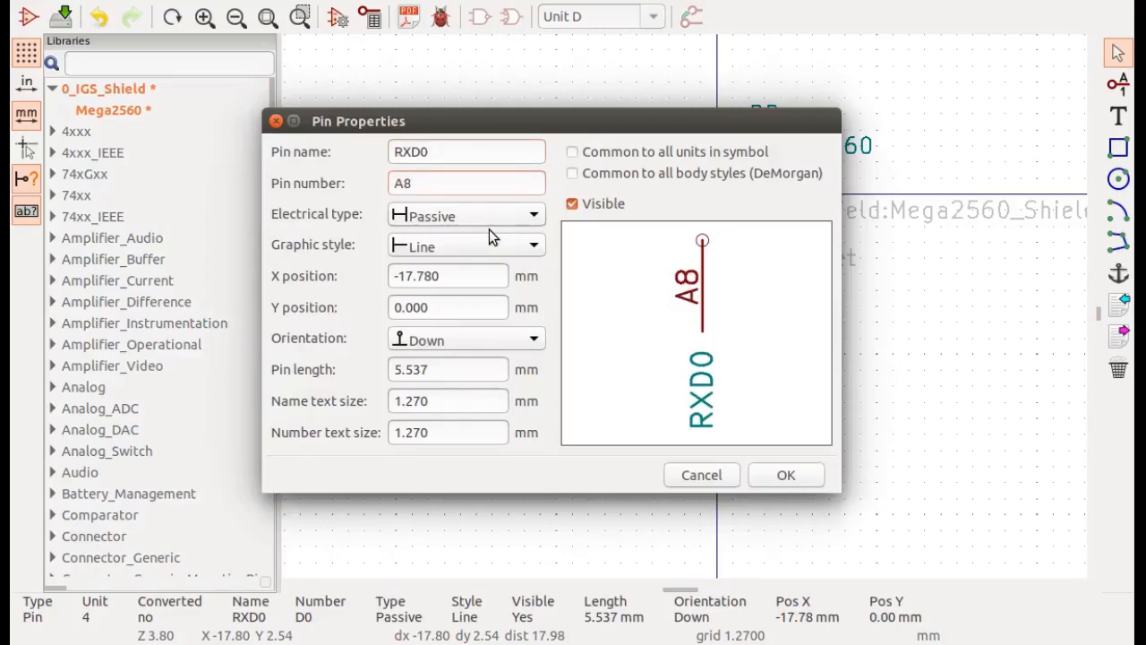
{"action": "key", "text": "Return"}
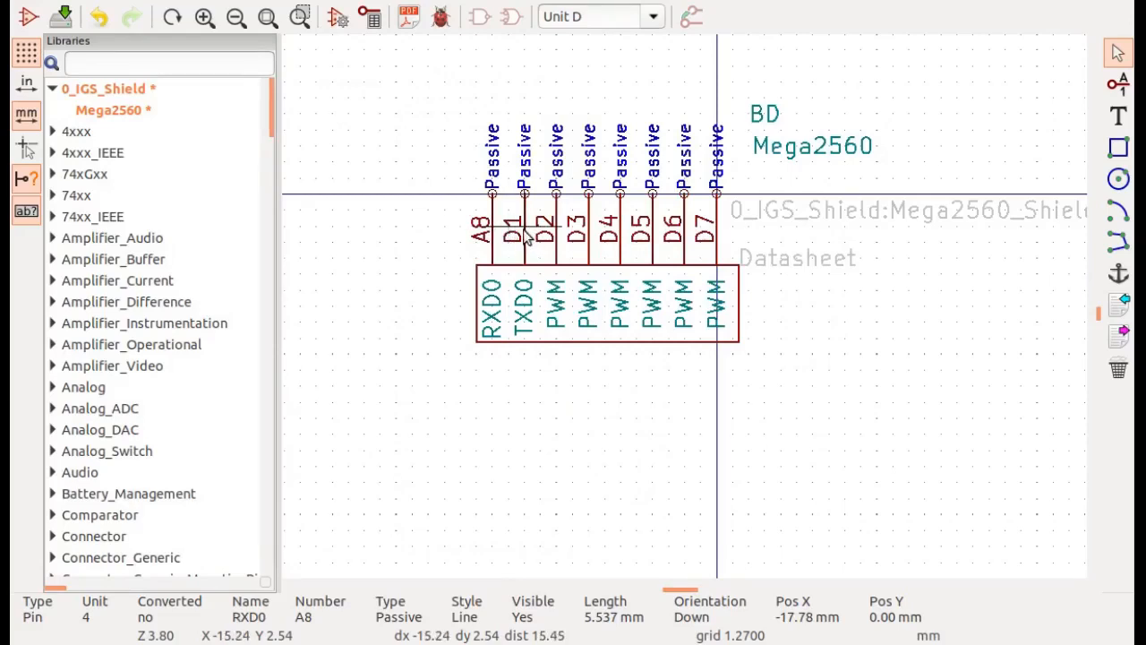
{"action": "double_click", "coordinate": [526, 234]}
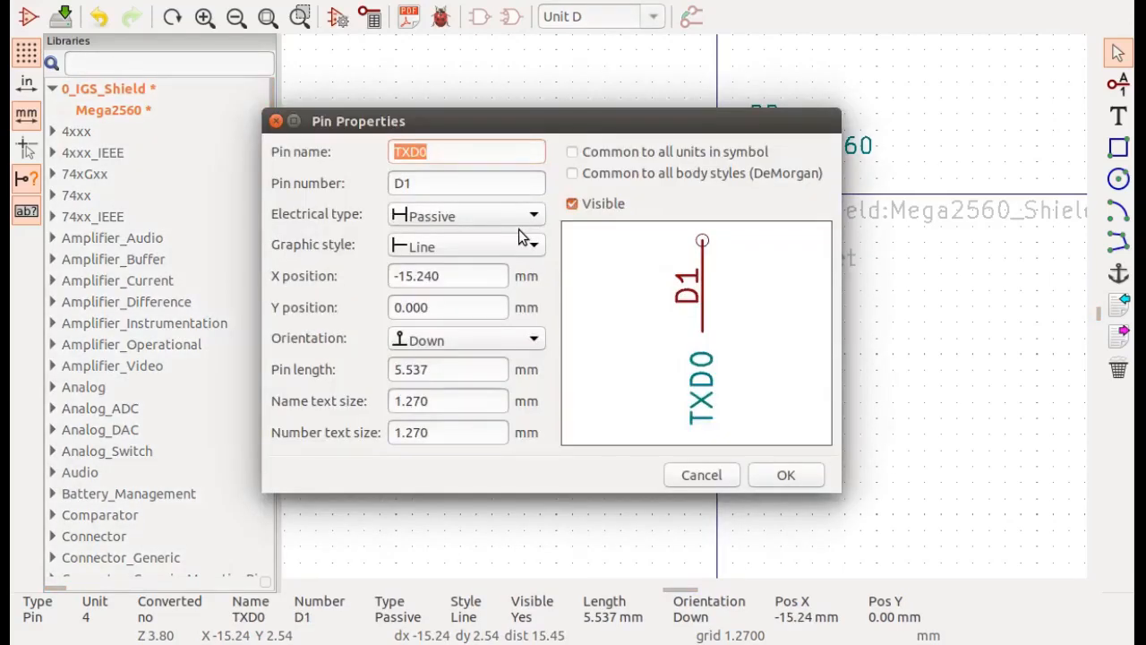
{"action": "key", "text": "Tab"}
{"action": "type", "text": "A"}
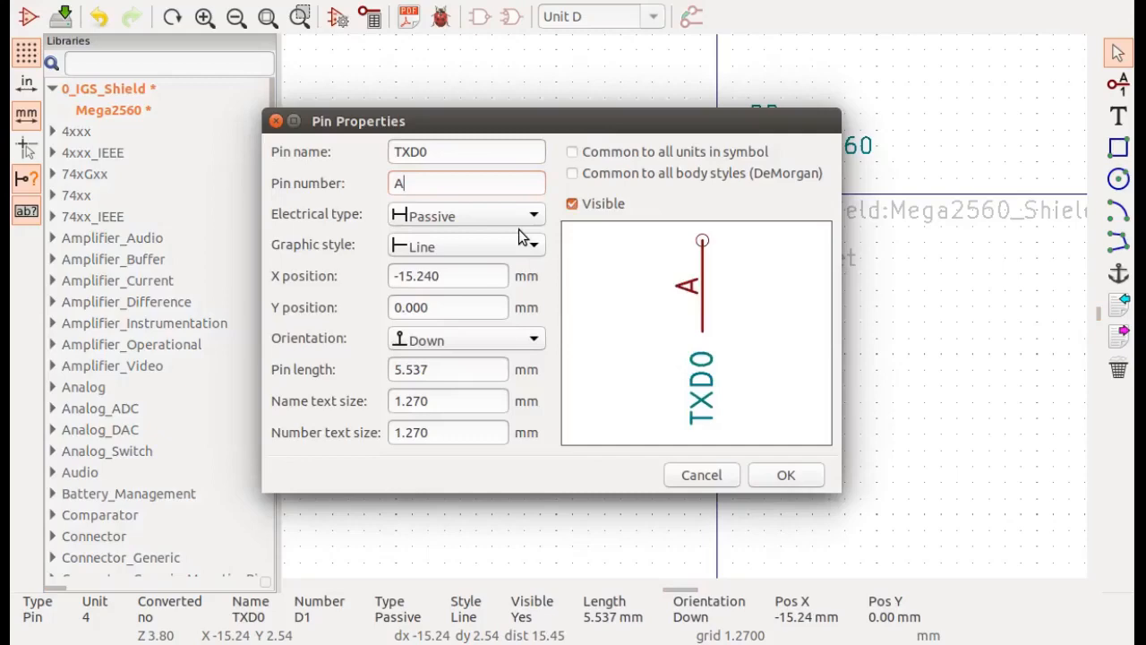
{"action": "type", "text": "9"}
{"action": "key", "text": "Return"}
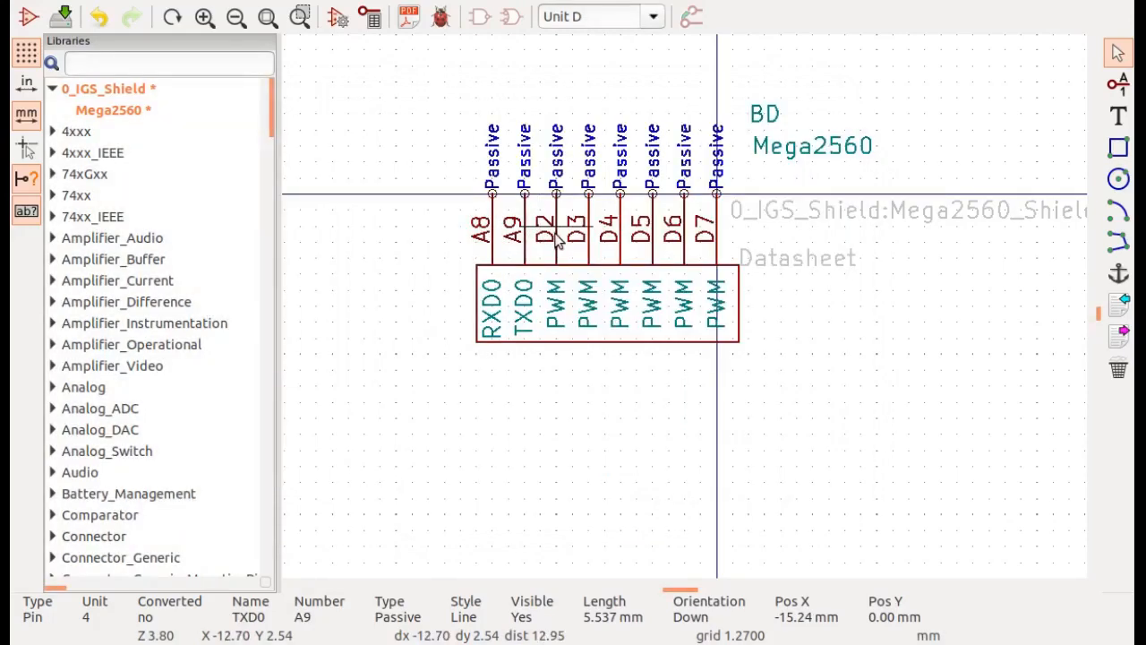
- Renumber Unit D's pins D2 and D3 as A10 and A11
{"action": "double_click", "coordinate": [544, 237]}
{"action": "key", "text": "Tab"}
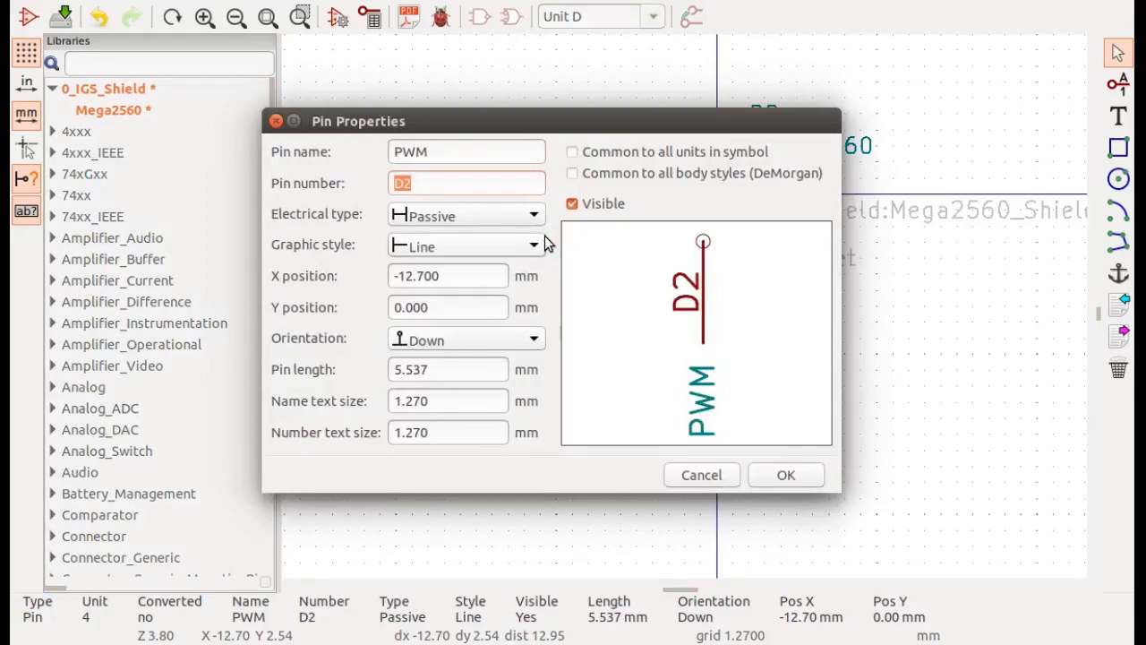
{"action": "type", "text": "A10"}
{"action": "key", "text": "Return"}
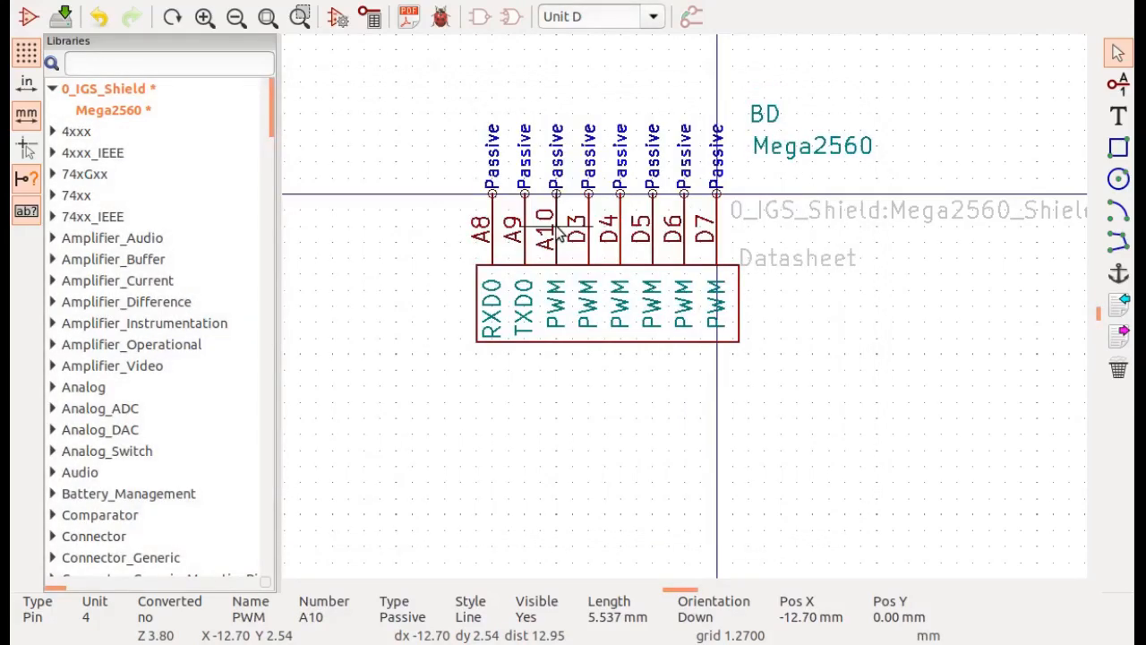
{"action": "double_click", "coordinate": [588, 231]}
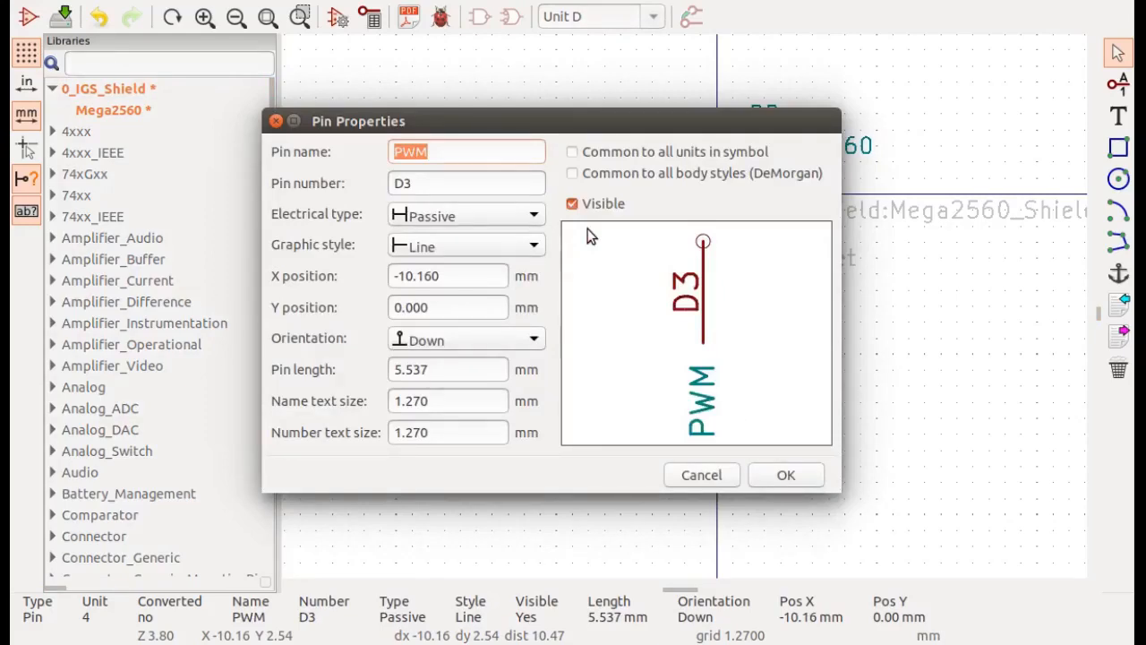
{"action": "key", "text": "Tab"}
{"action": "type", "text": "A11"}
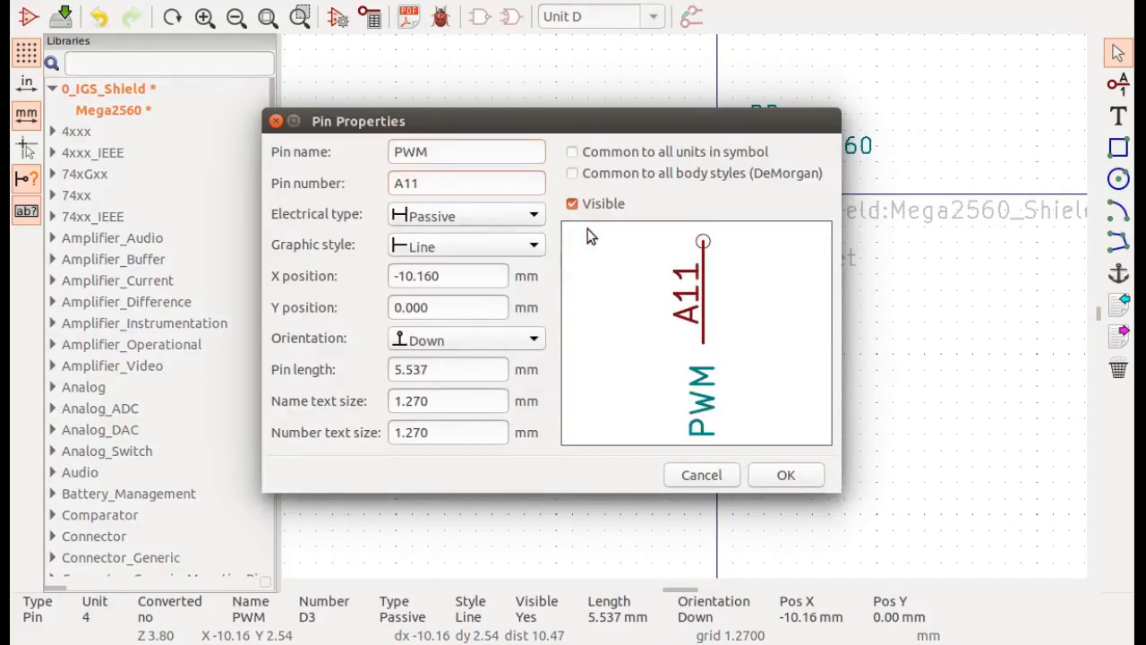
{"action": "key", "text": "Return"}
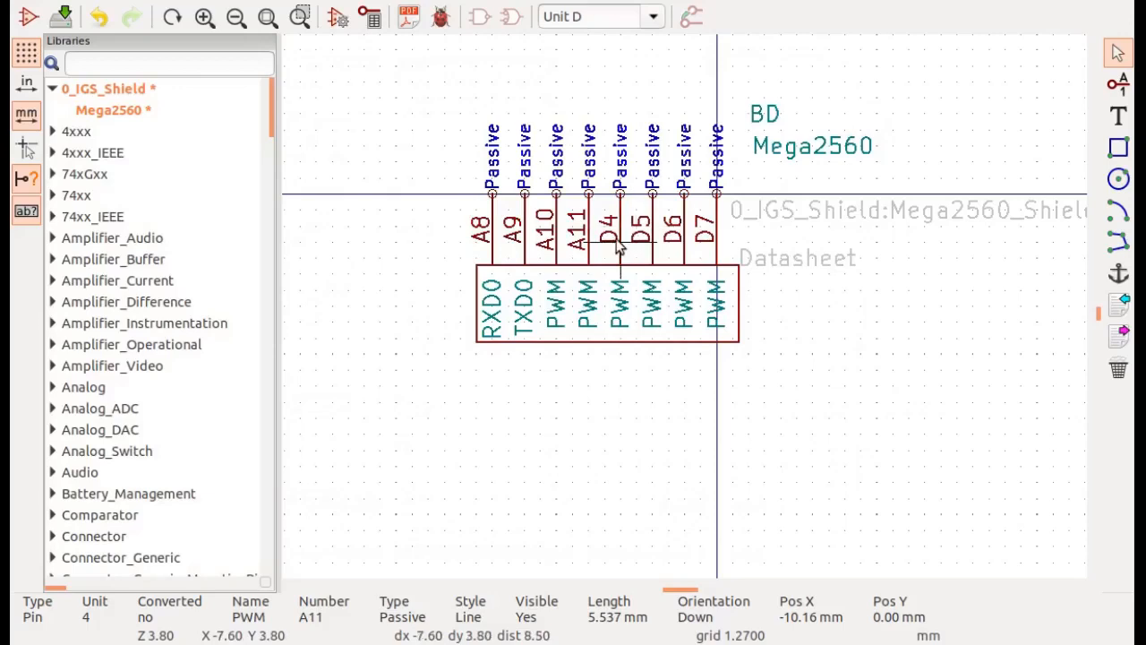
- Renumber Unit D's pins D4 and D5 as A12 and A13
{"action": "double_click", "coordinate": [620, 232]}
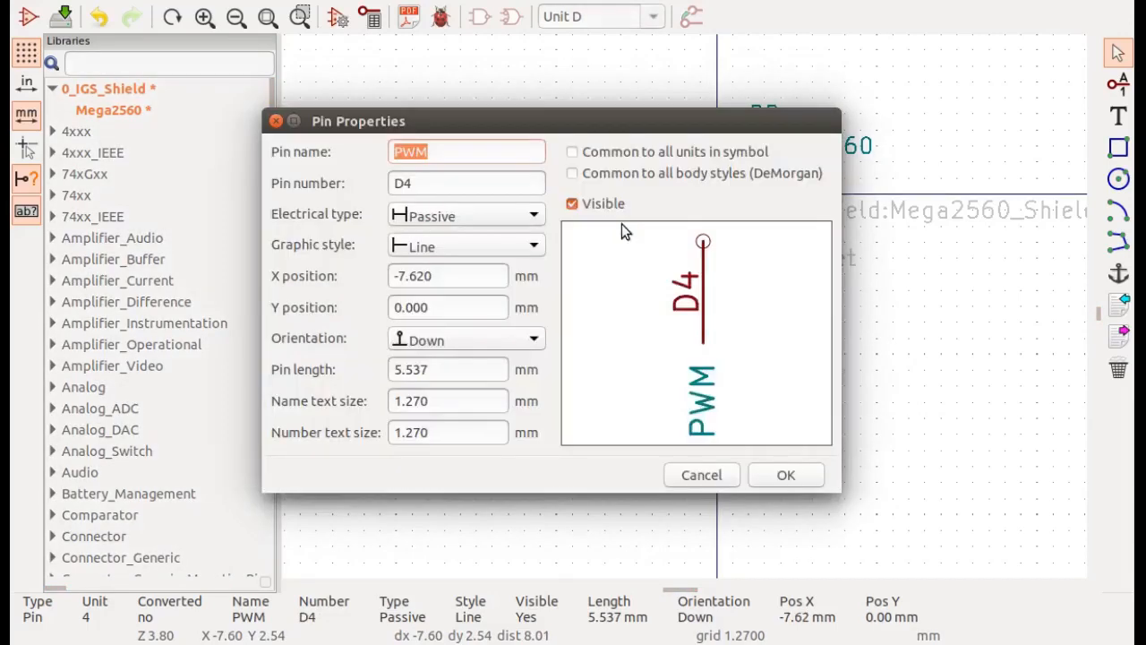
{"action": "key", "text": "Tab"}
{"action": "type", "text": "A12"}
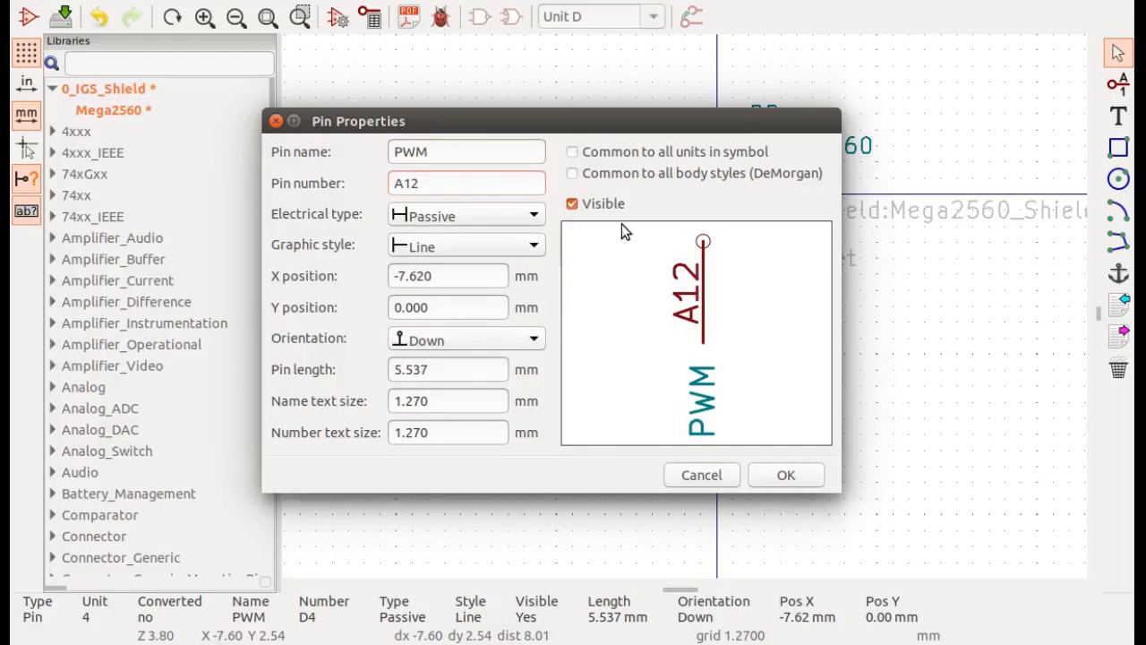
{"action": "key", "text": "Return"}
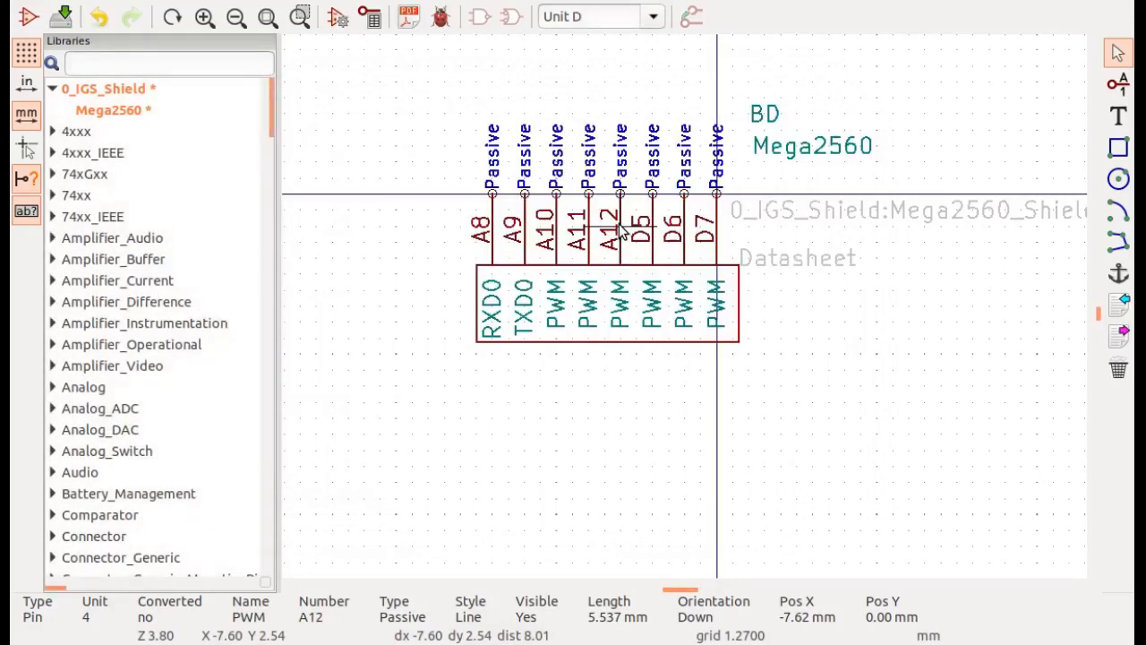
{"action": "double_click", "coordinate": [647, 226]}
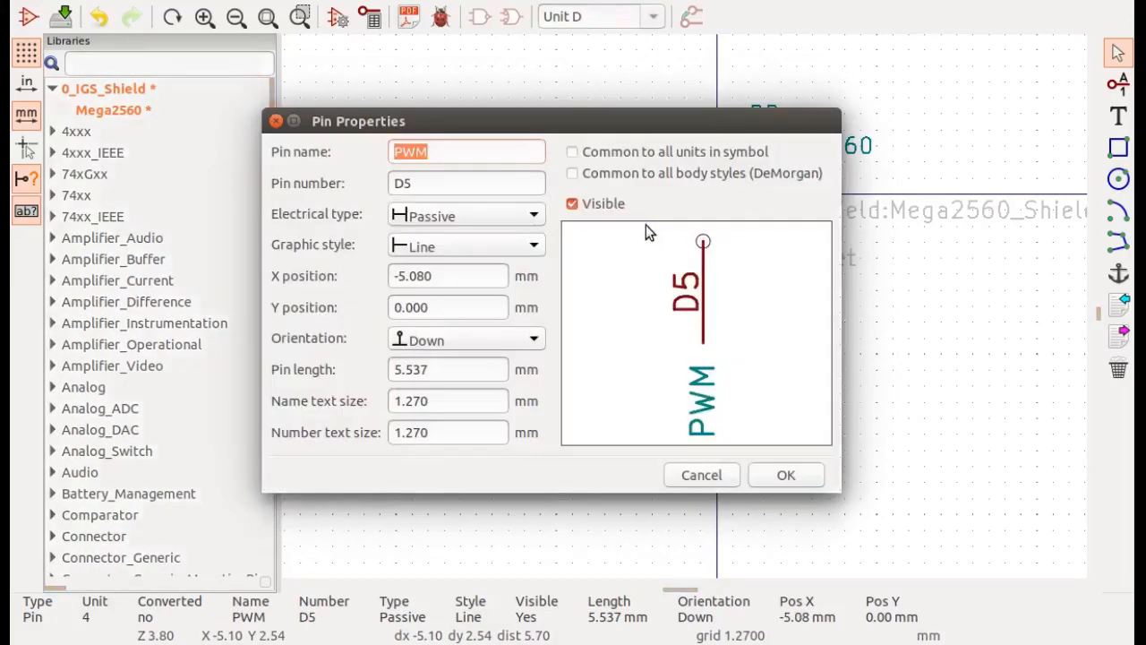
{"action": "key", "text": "Tab"}
{"action": "type", "text": "A13"}
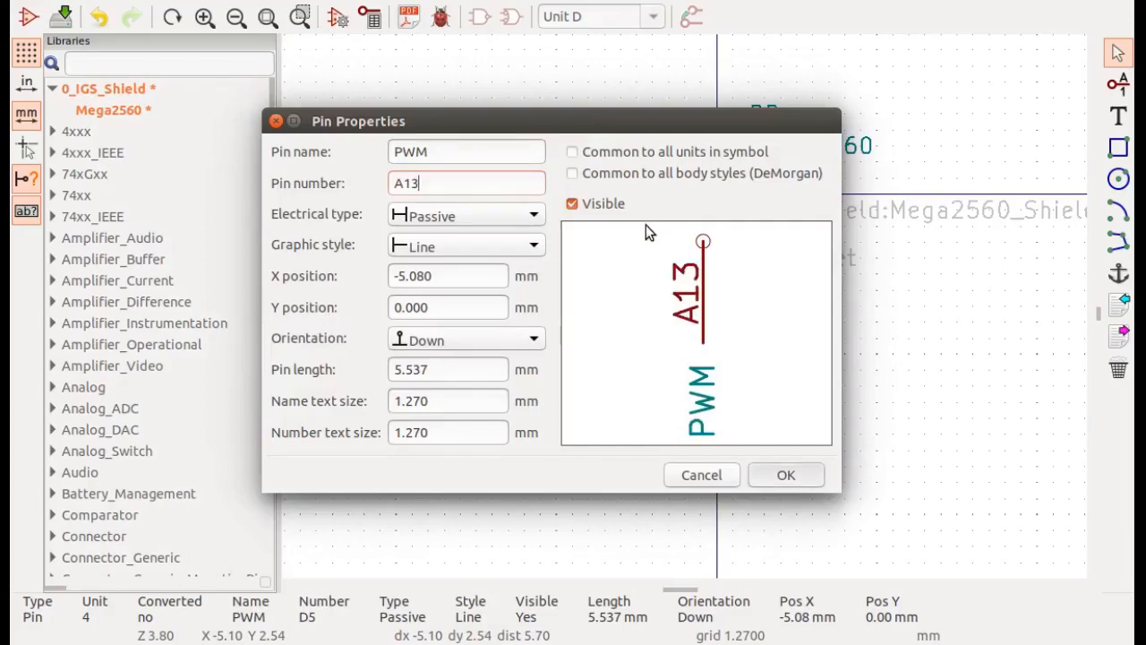
{"action": "key", "text": "Return"}
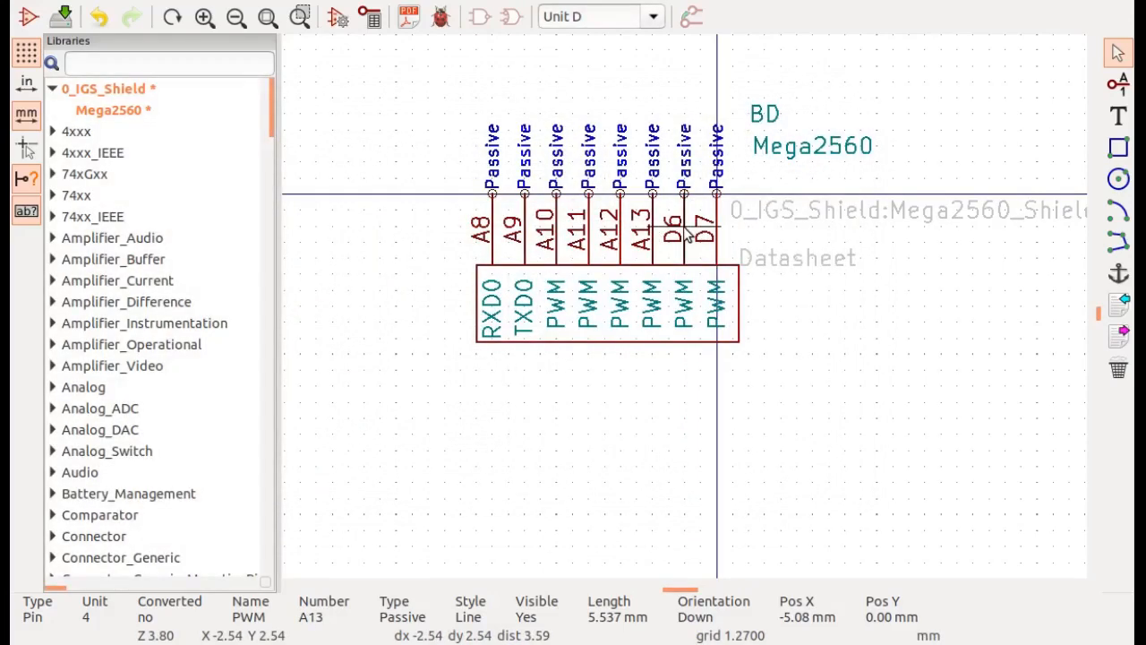
- Renumber Unit D's pins D6 and D7 as A14 and A15
{"action": "left_click", "coordinate": [686, 231]}
{"action": "double_click", "coordinate": [686, 232]}
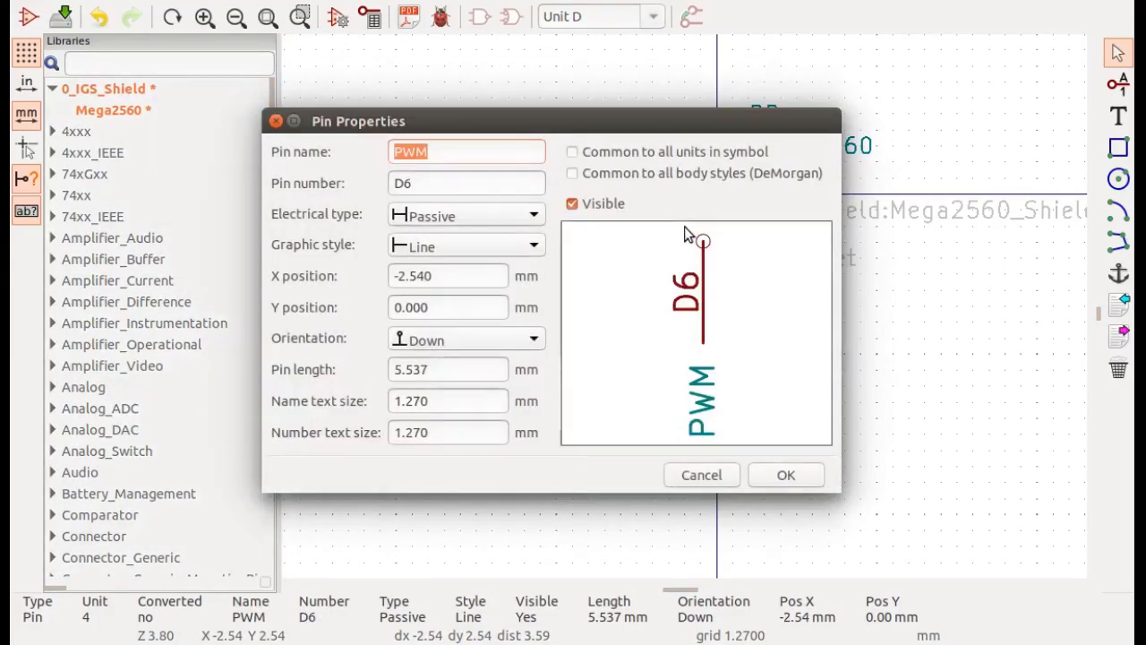
{"action": "key", "text": "Tab"}
{"action": "type", "text": "A14"}
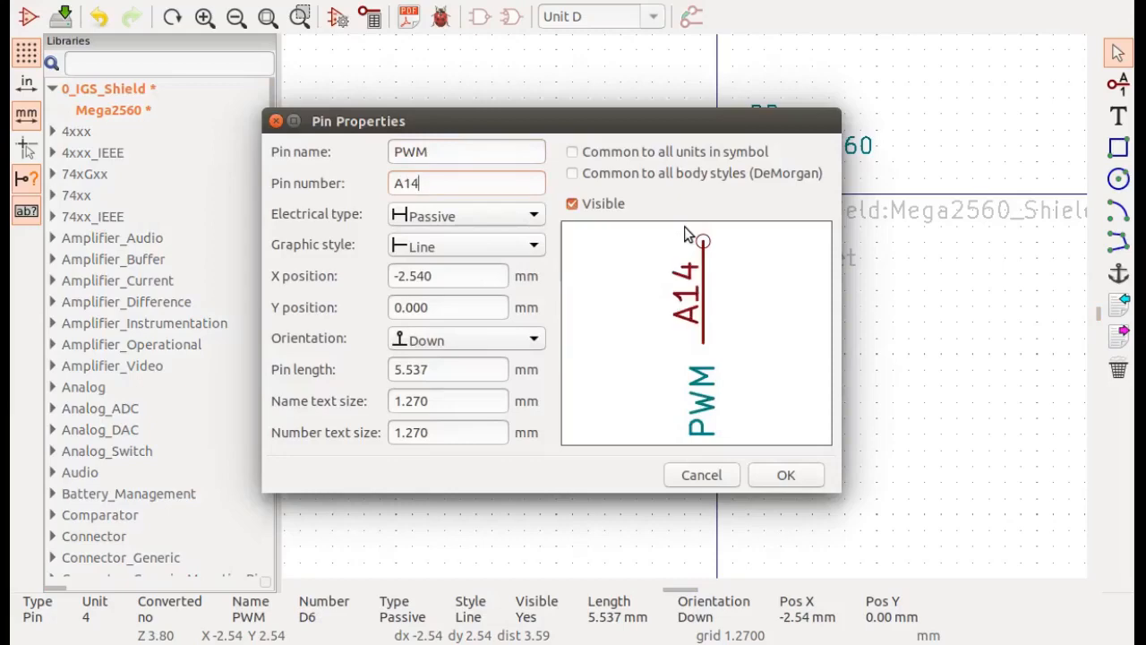
{"action": "key", "text": "Return"}
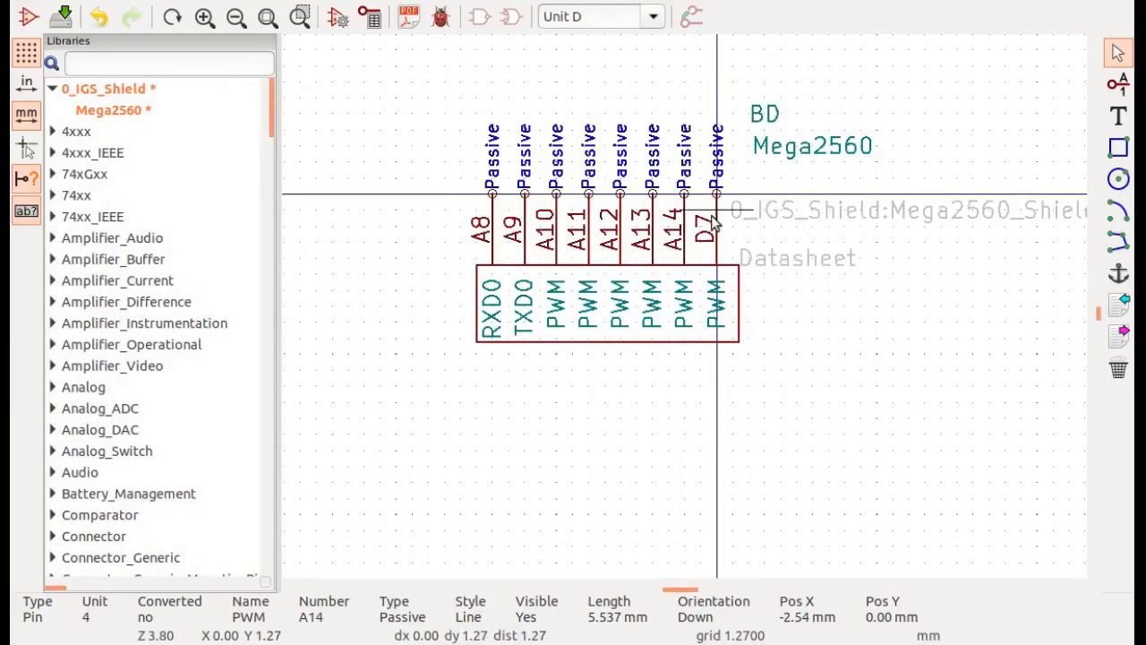
{"action": "double_click", "coordinate": [713, 231]}
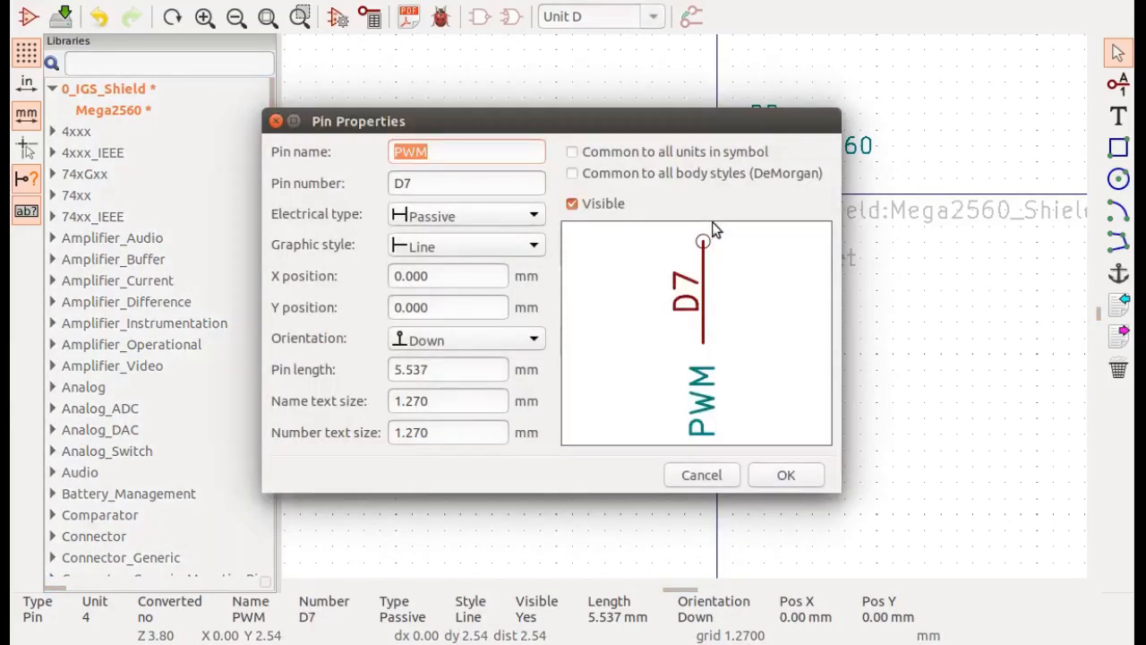
{"action": "key", "text": "Tab"}
{"action": "type", "text": "A15"}
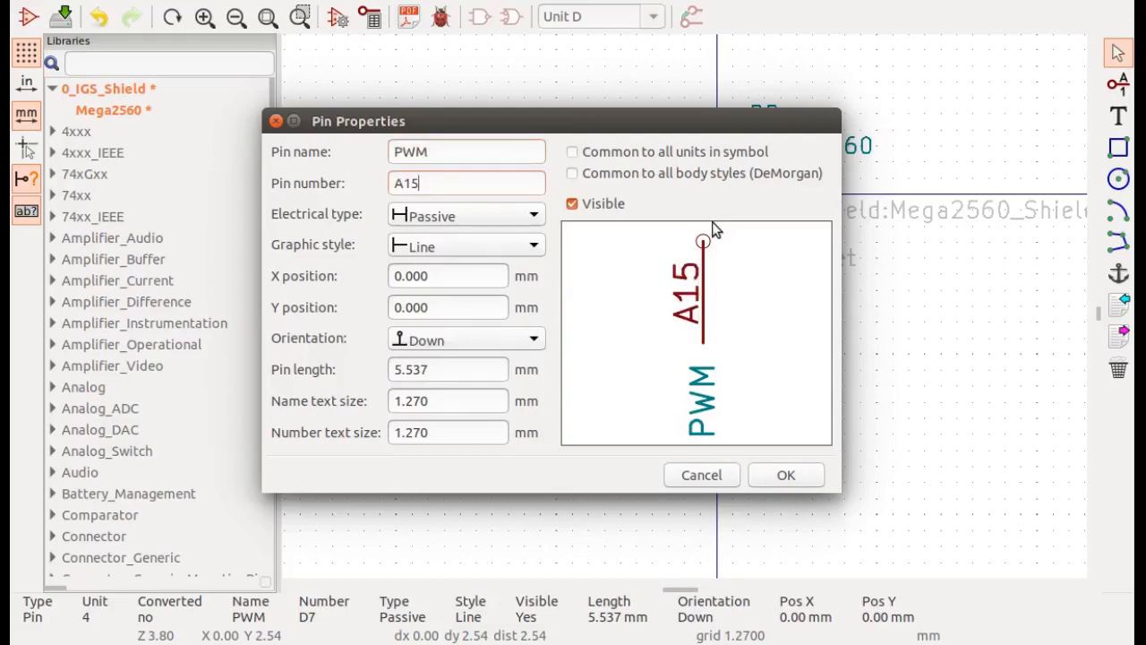
{"action": "key", "text": "Return"}
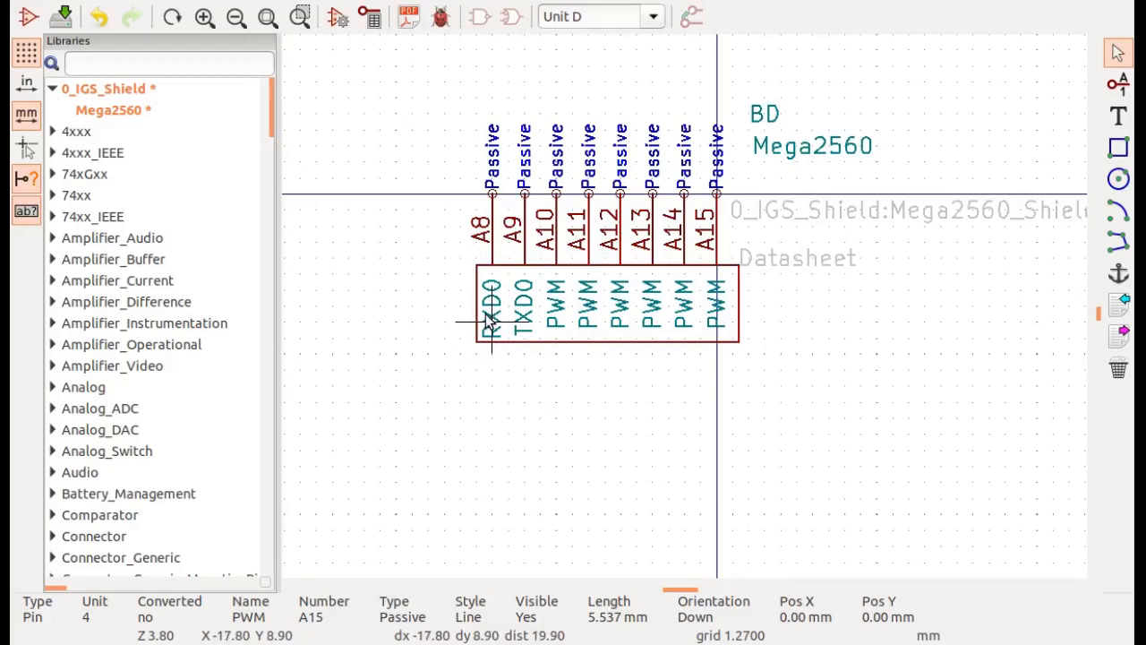
- Change the pin names of Unit D's pins A8 and A9 to ADC
{"action": "double_click", "coordinate": [488, 320]}
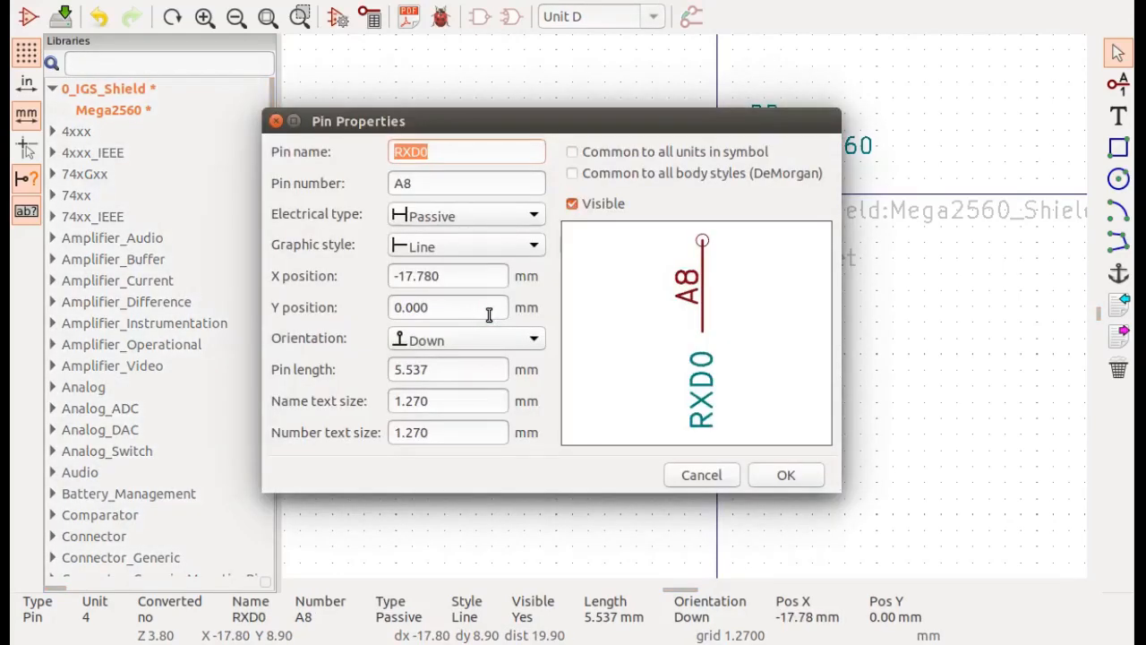
{"action": "type", "text": "ADC"}
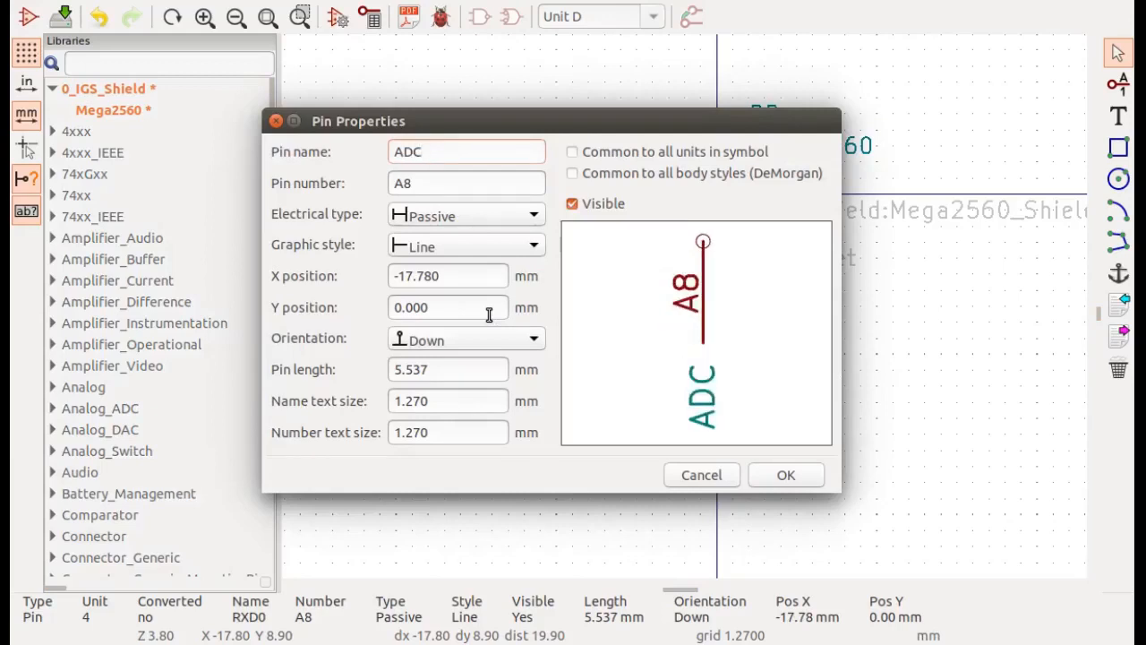
{"action": "key", "text": "shift+Left"}
{"action": "key", "text": "shift+Left"}
{"action": "key", "text": "shift+Left"}
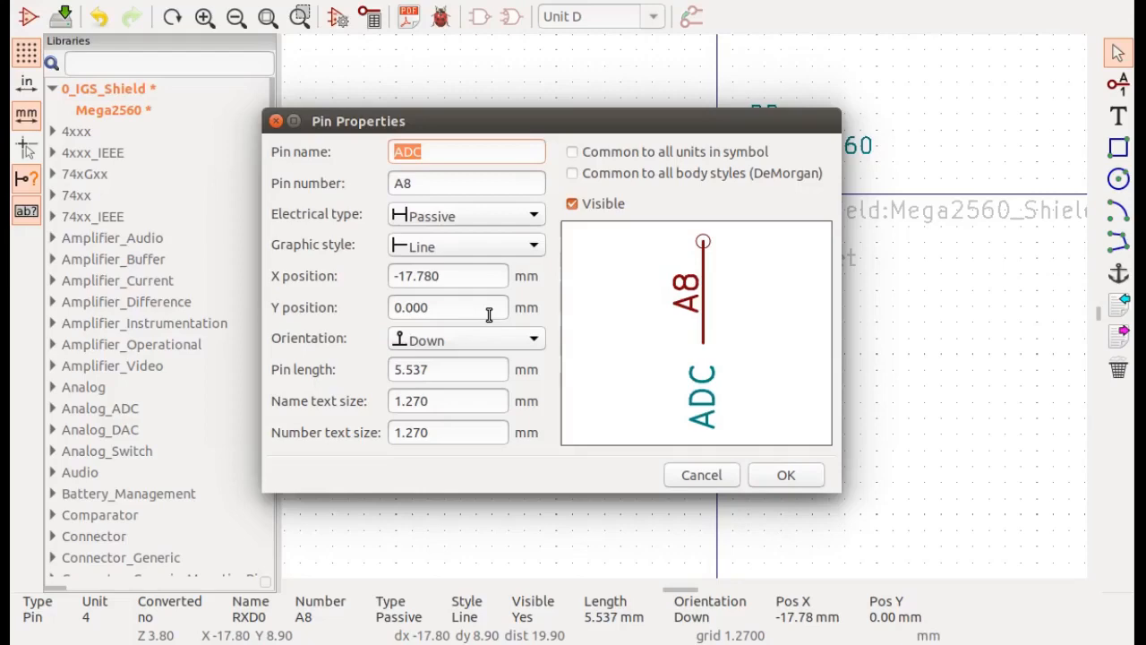
{"action": "left_click", "coordinate": [767, 484]}
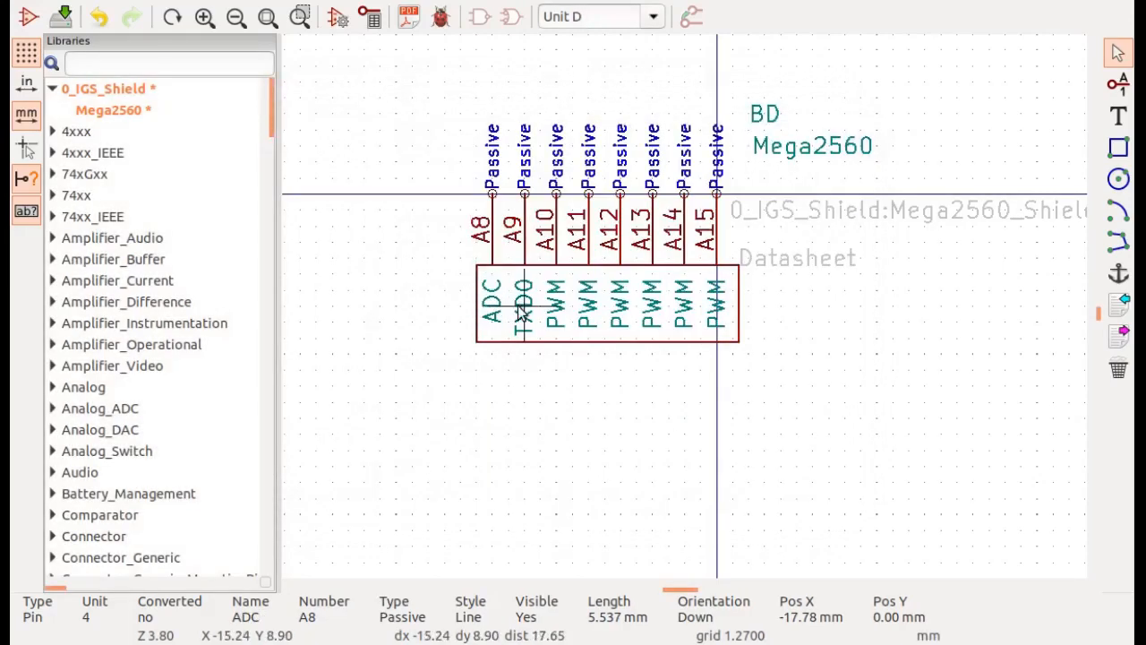
{"action": "double_click", "coordinate": [522, 312]}
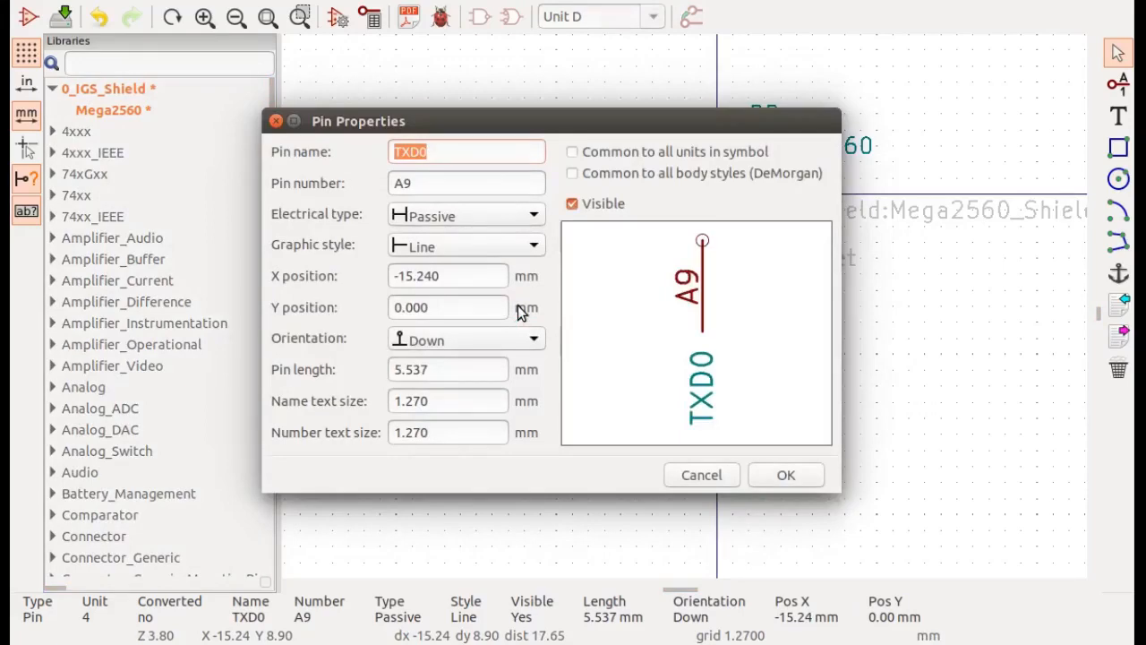
{"action": "type", "text": "ADC"}
{"action": "key", "text": "Return"}
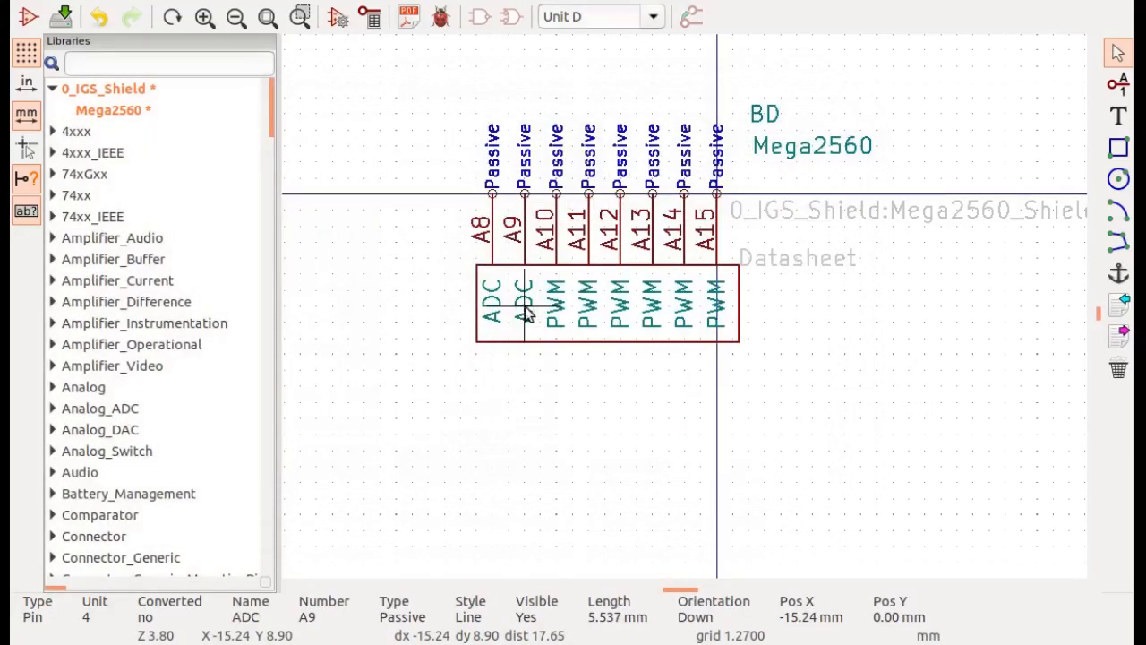
- Change the pin names of Unit D's pins A10 and A11 to ADC
{"action": "double_click", "coordinate": [551, 308]}
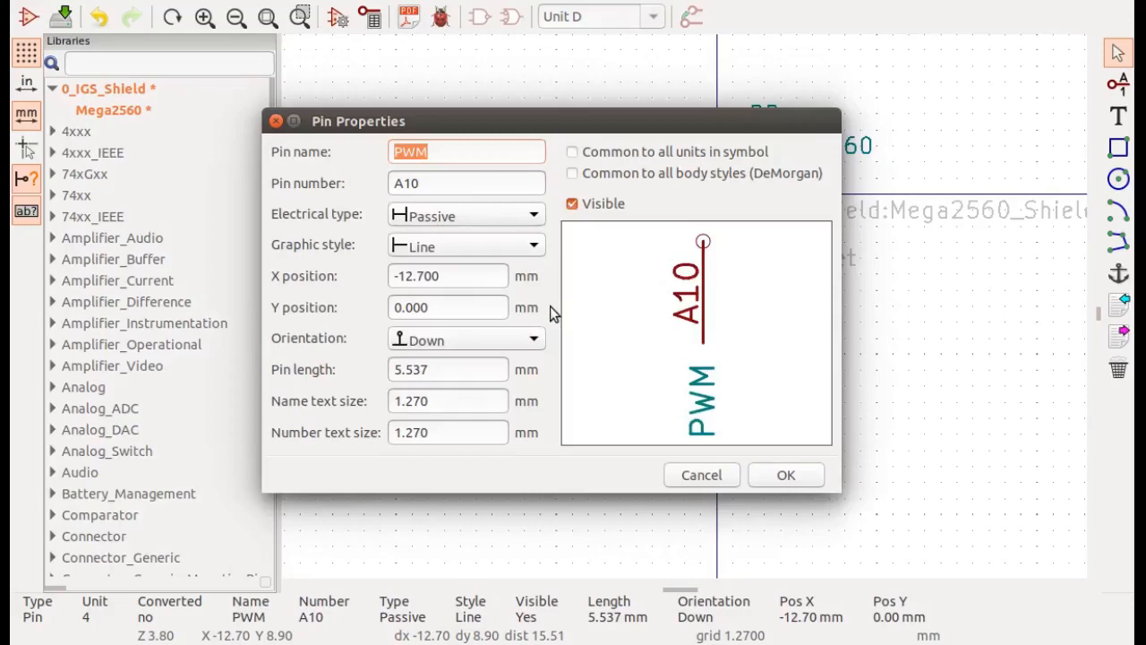
{"action": "type", "text": "ADC"}
{"action": "key", "text": "Return"}
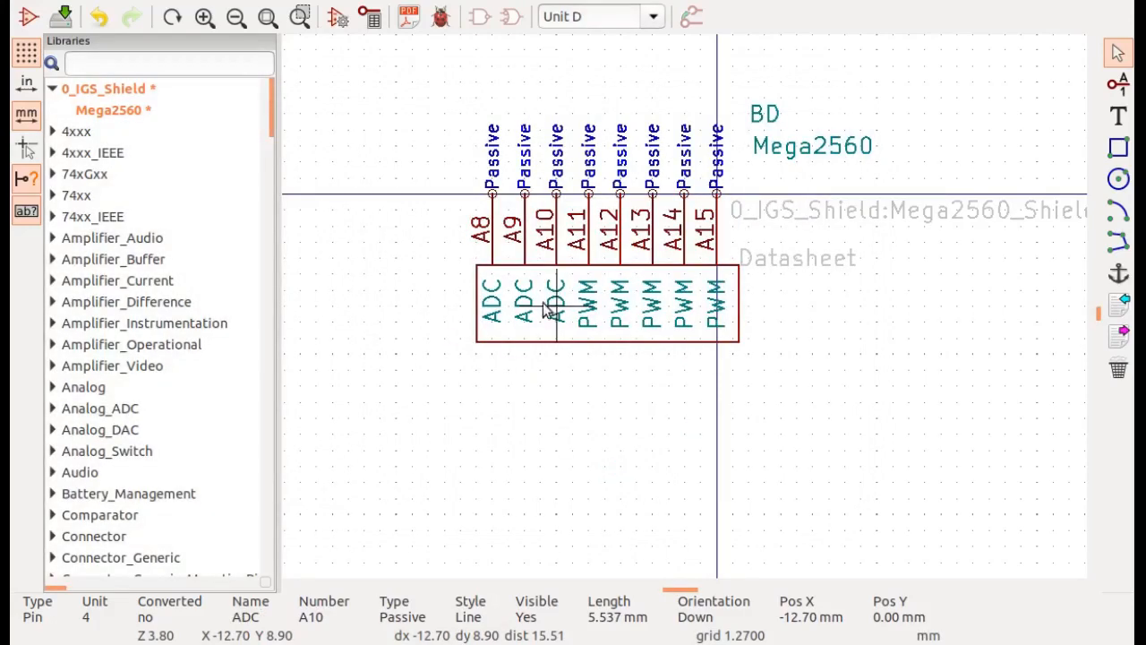
{"action": "double_click", "coordinate": [589, 314]}
{"action": "type", "text": "ADC"}
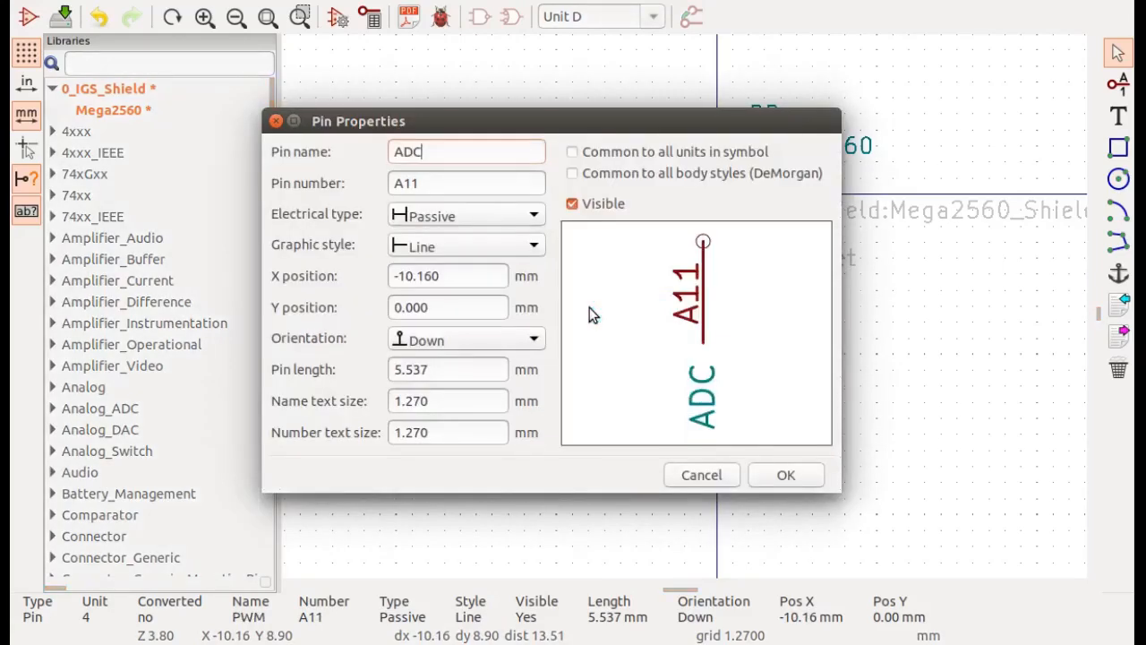
{"action": "key", "text": "Return"}
- Change the pin names of Unit D's pins A12 and A13 to ADC
{"action": "double_click", "coordinate": [622, 305]}
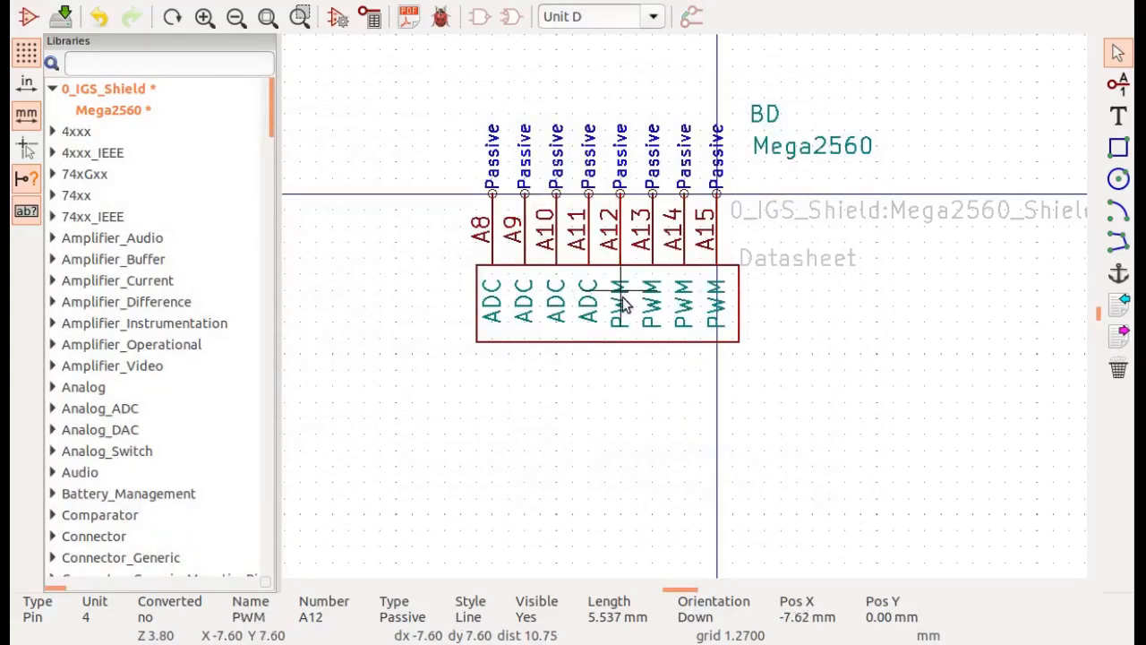
{"action": "type", "text": "ADC"}
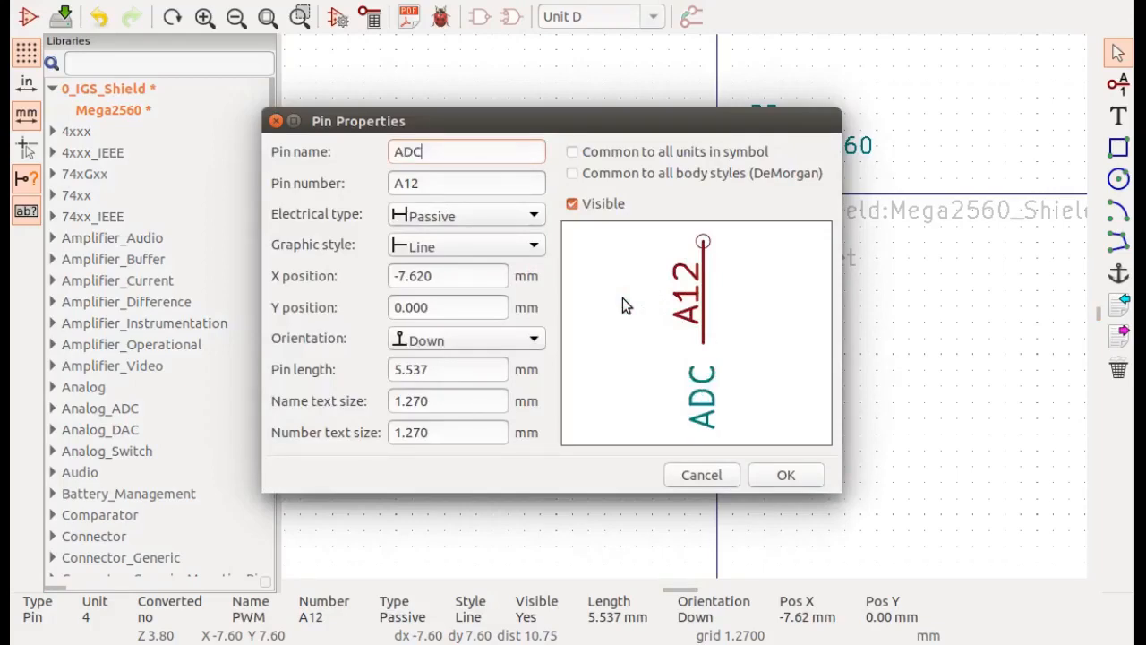
{"action": "key", "text": "Return"}
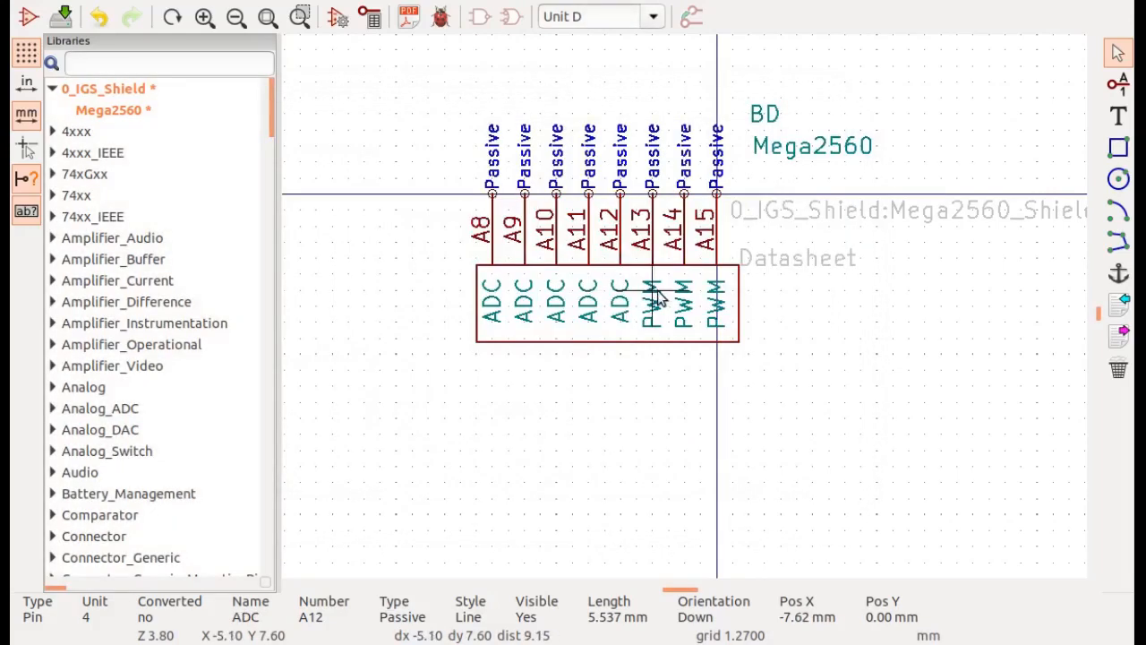
{"action": "double_click", "coordinate": [658, 295]}
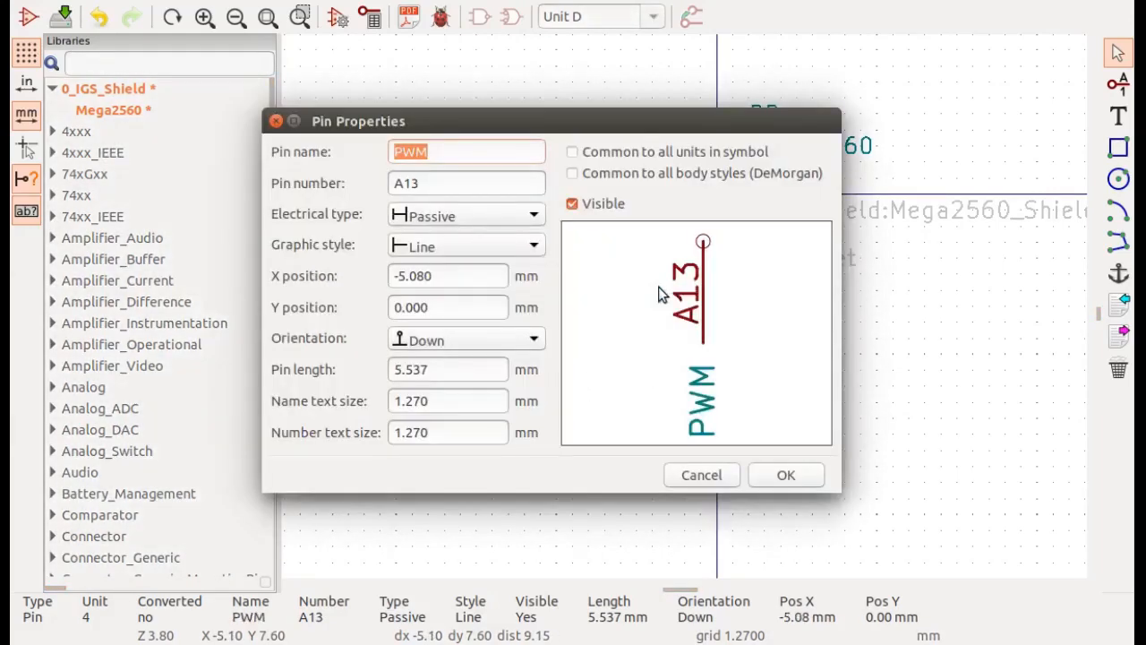
{"action": "type", "text": "ADC"}
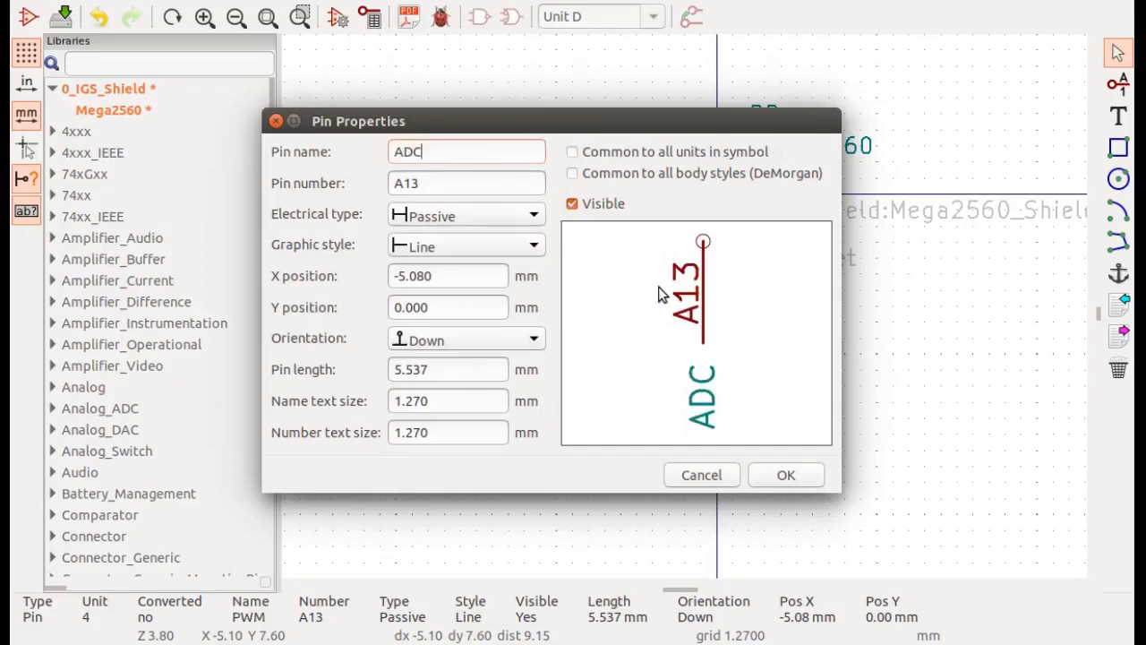
{"action": "key", "text": "Return"}
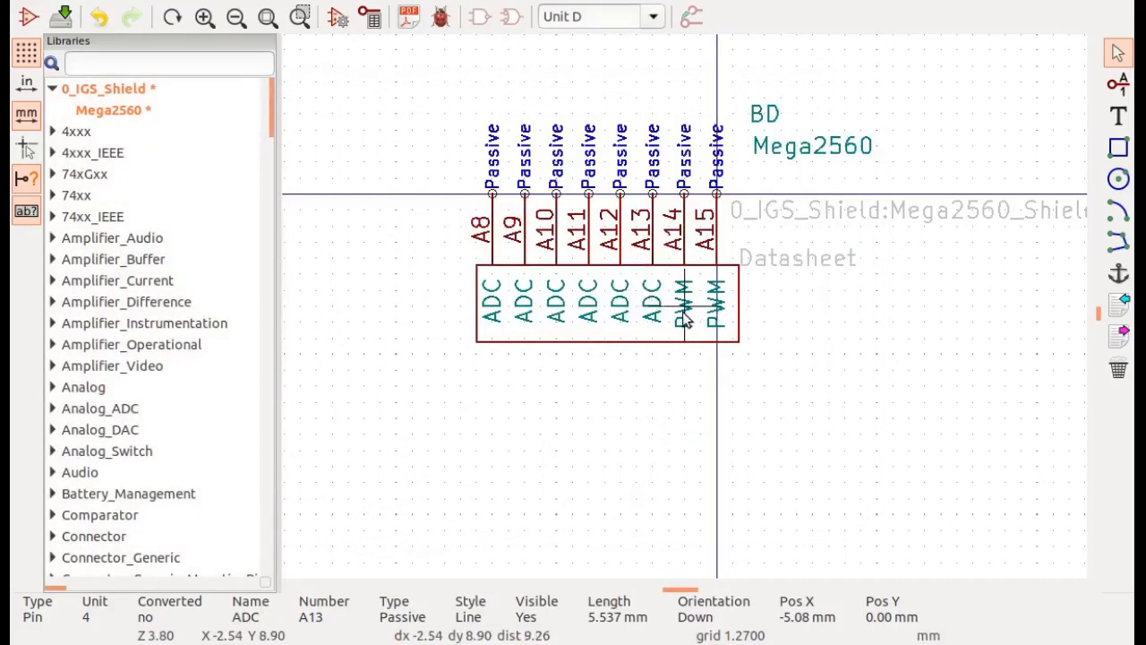
- Change the pin names of Unit D's pins A14 and A15 to ADC
{"action": "double_click", "coordinate": [683, 313]}
{"action": "type", "text": "ADC"}
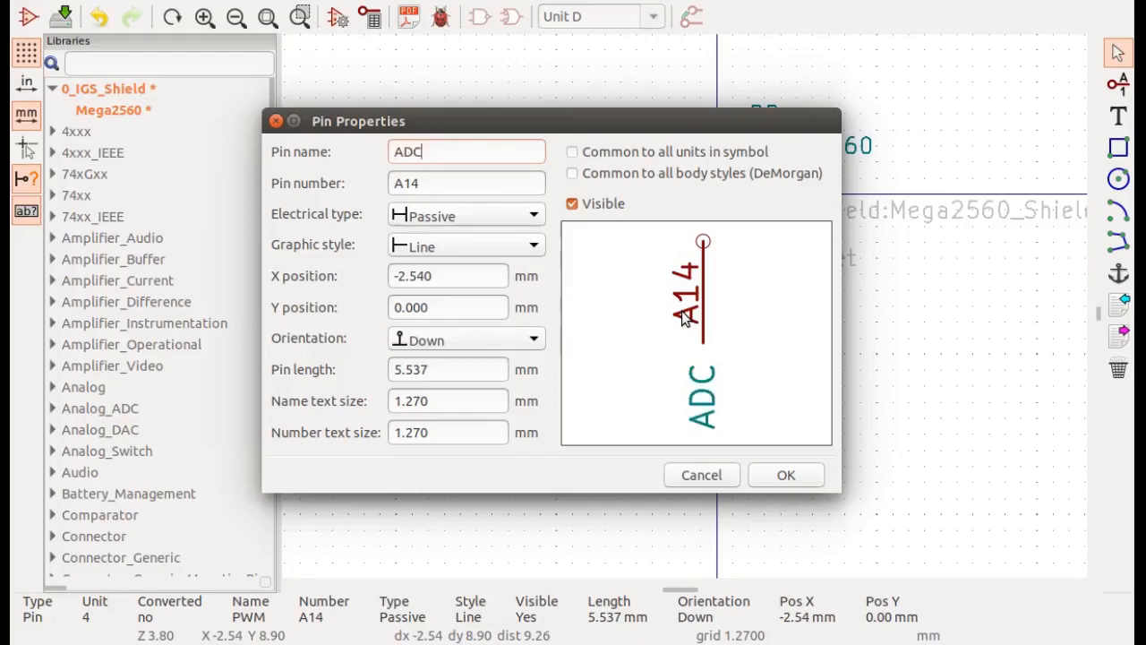
{"action": "left_click", "coordinate": [800, 482]}
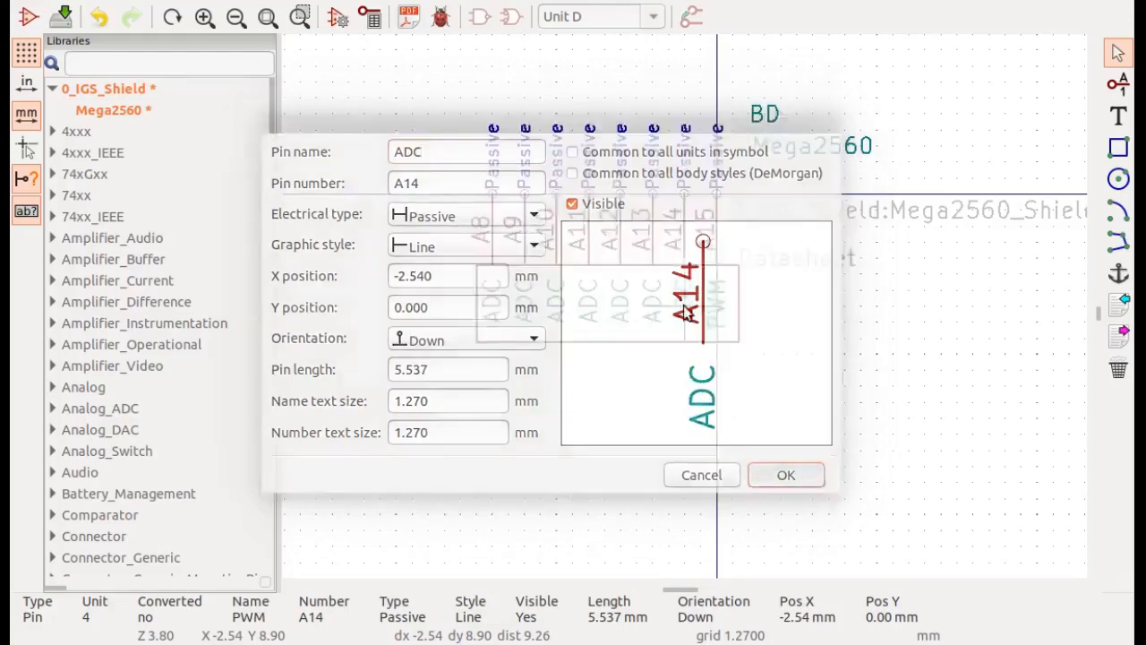
{"action": "double_click", "coordinate": [712, 305]}
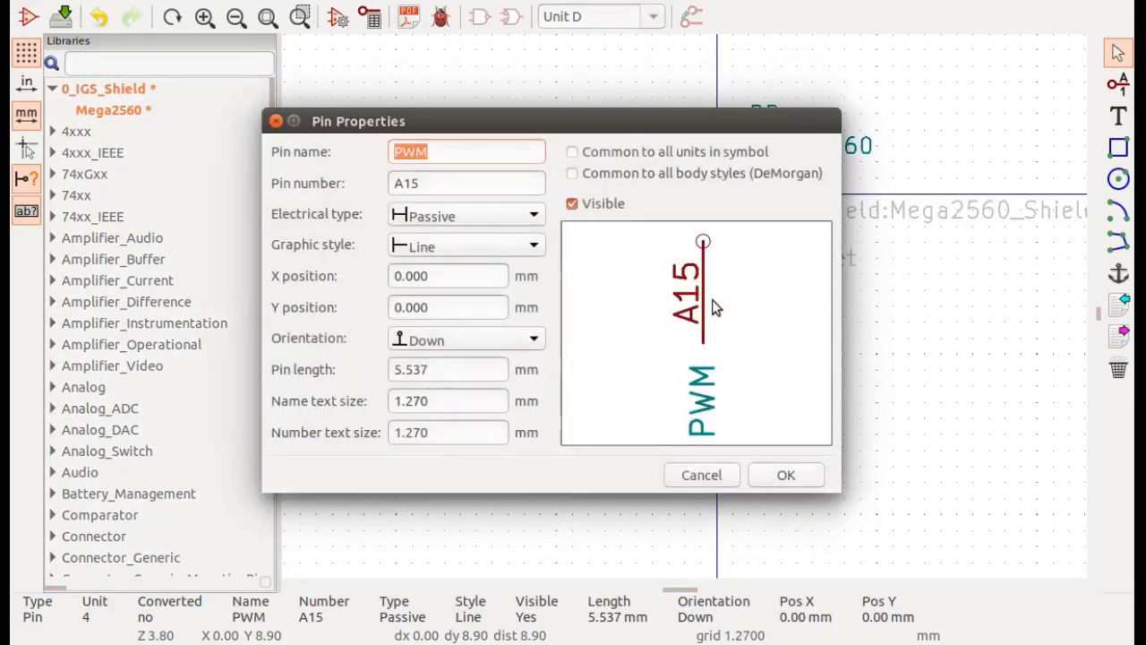
{"action": "type", "text": "ADC"}
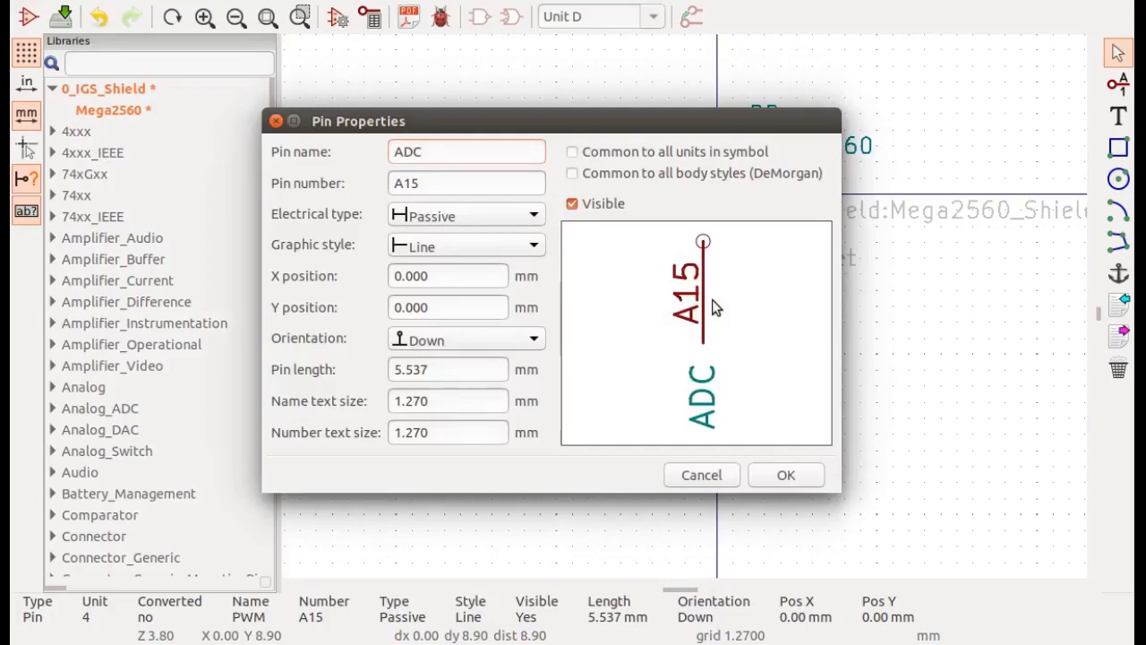
{"action": "key", "text": "Return"}
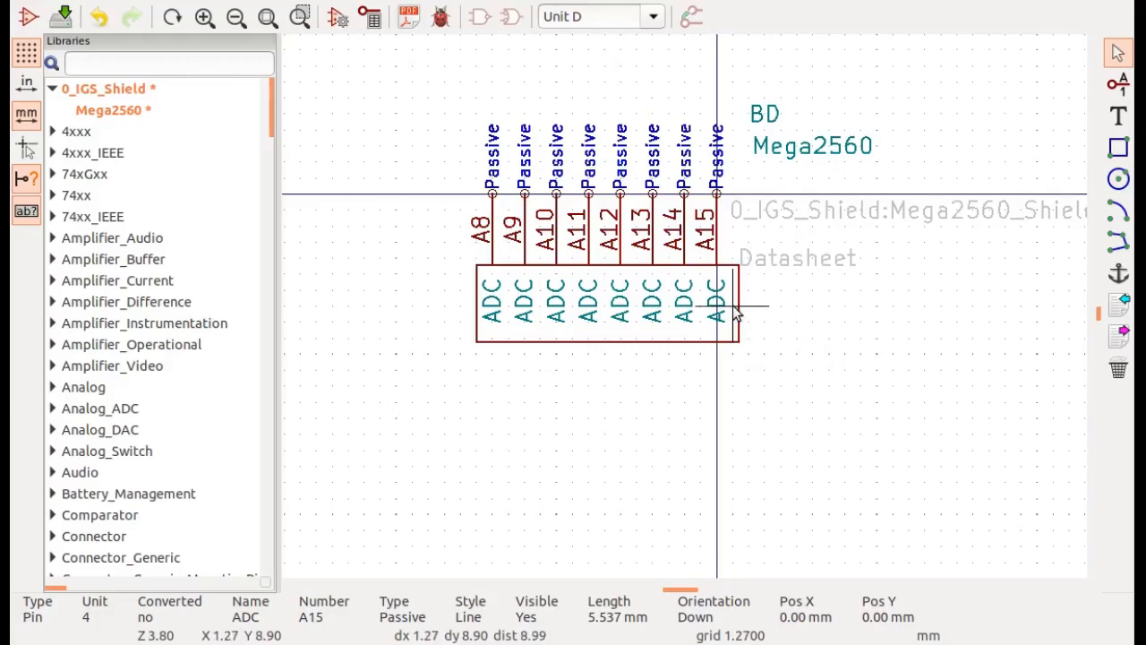
- Set the grid size to 10 mils and pull the right edge of Unit D's rectangle slightly inward toward pin A15
{"action": "scroll", "coordinate": [736, 312], "scroll_direction": "up", "scroll_amount": 3}
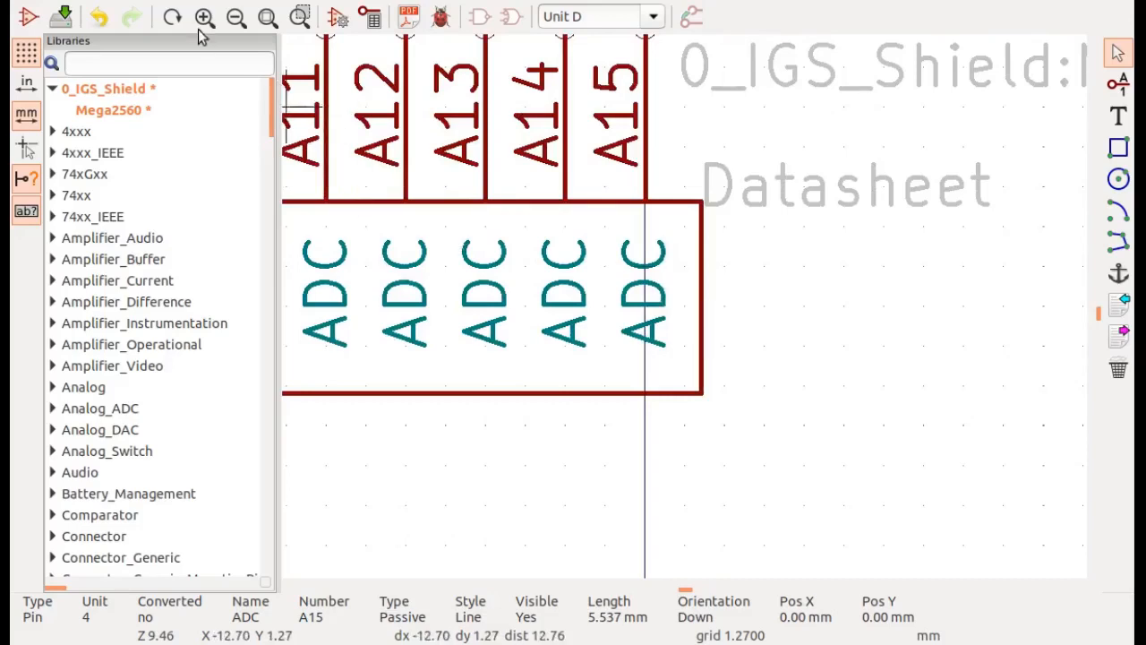
{"action": "right_click", "coordinate": [82, 4]}
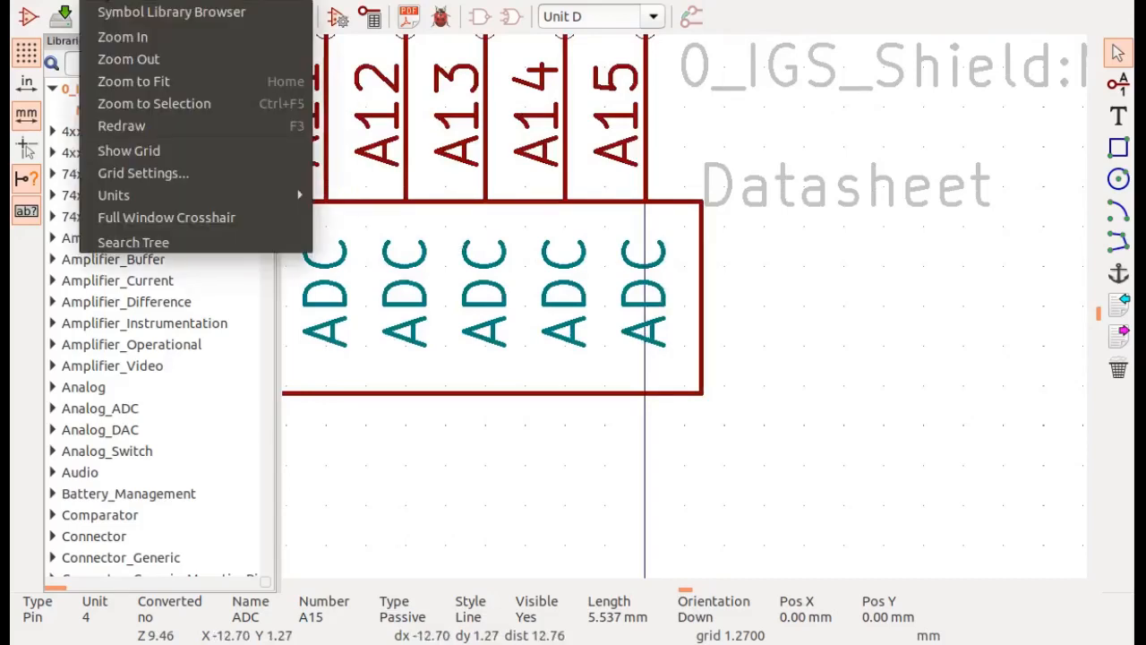
{"action": "left_click", "coordinate": [116, 170]}
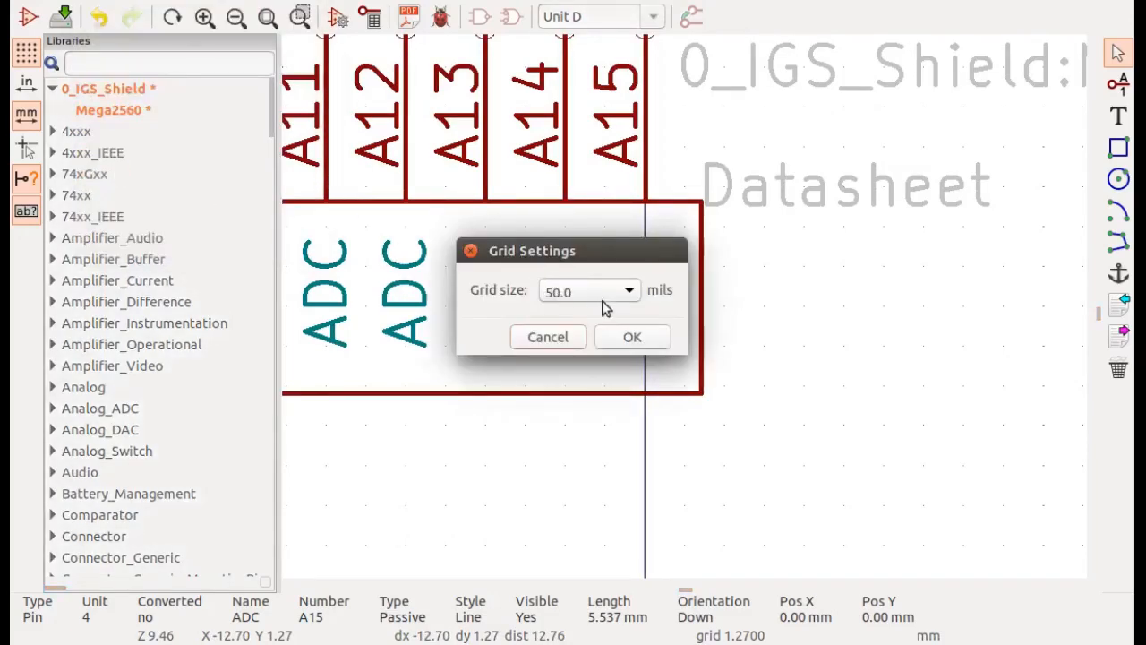
{"action": "left_click", "coordinate": [627, 291]}
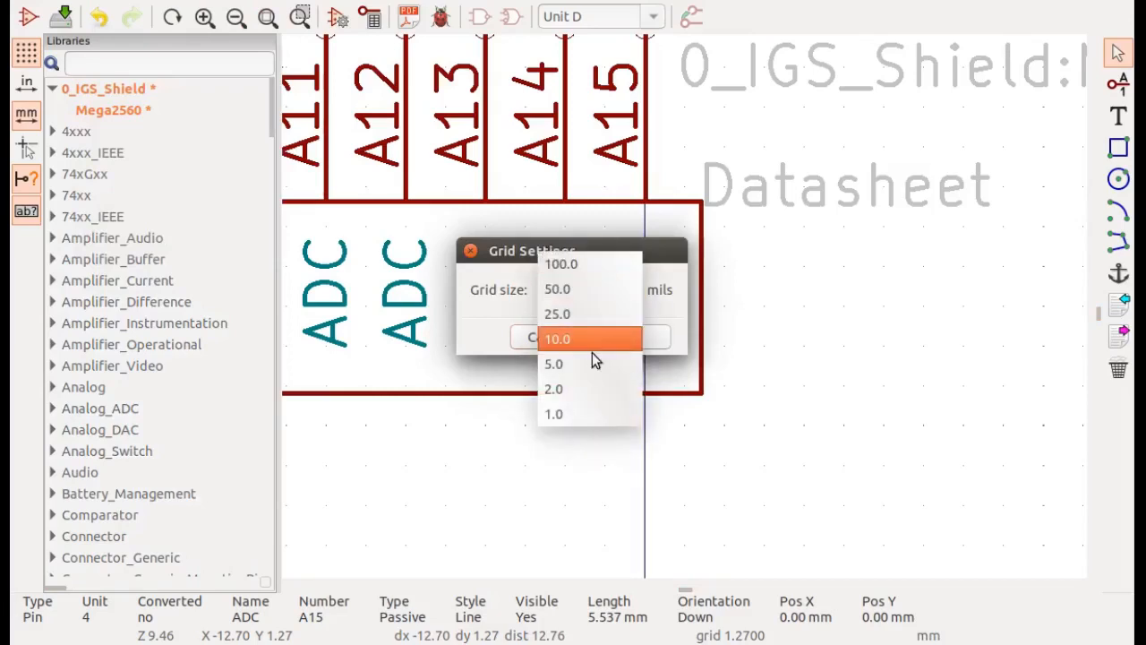
{"action": "left_click", "coordinate": [590, 346]}
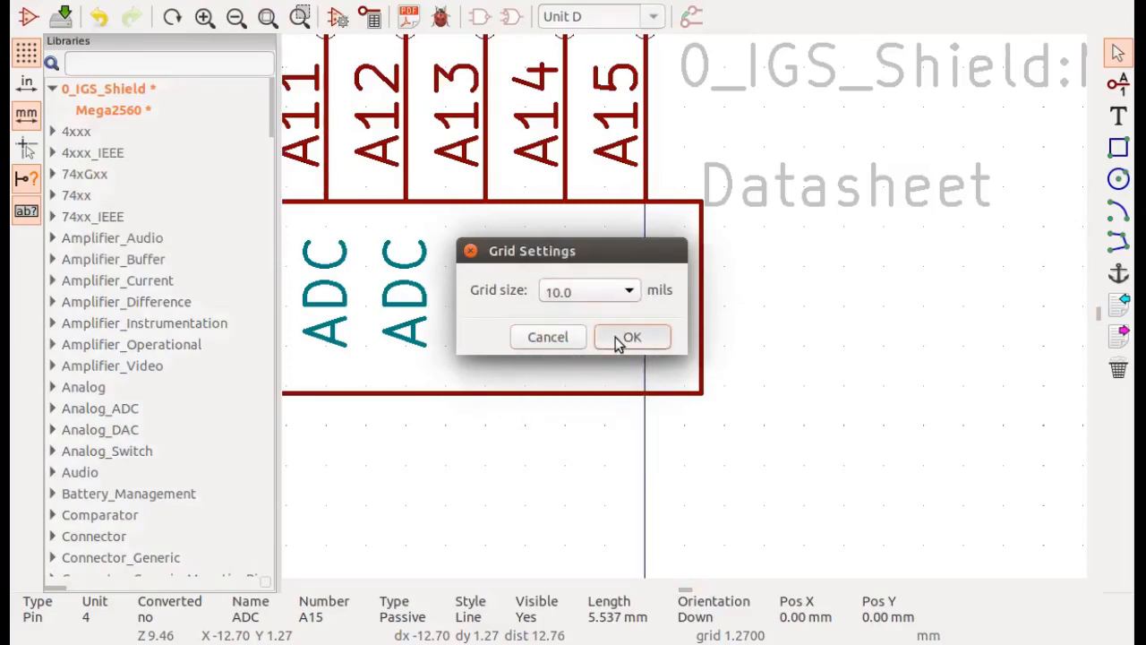
{"action": "left_click", "coordinate": [629, 337]}
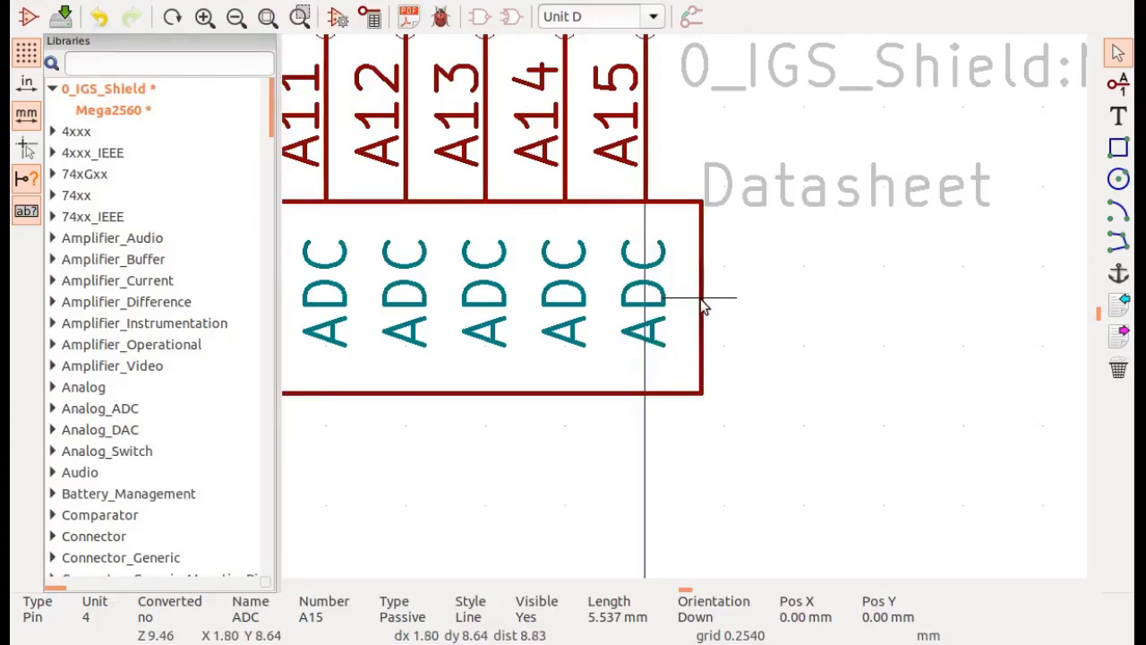
{"action": "left_click", "coordinate": [702, 305]}
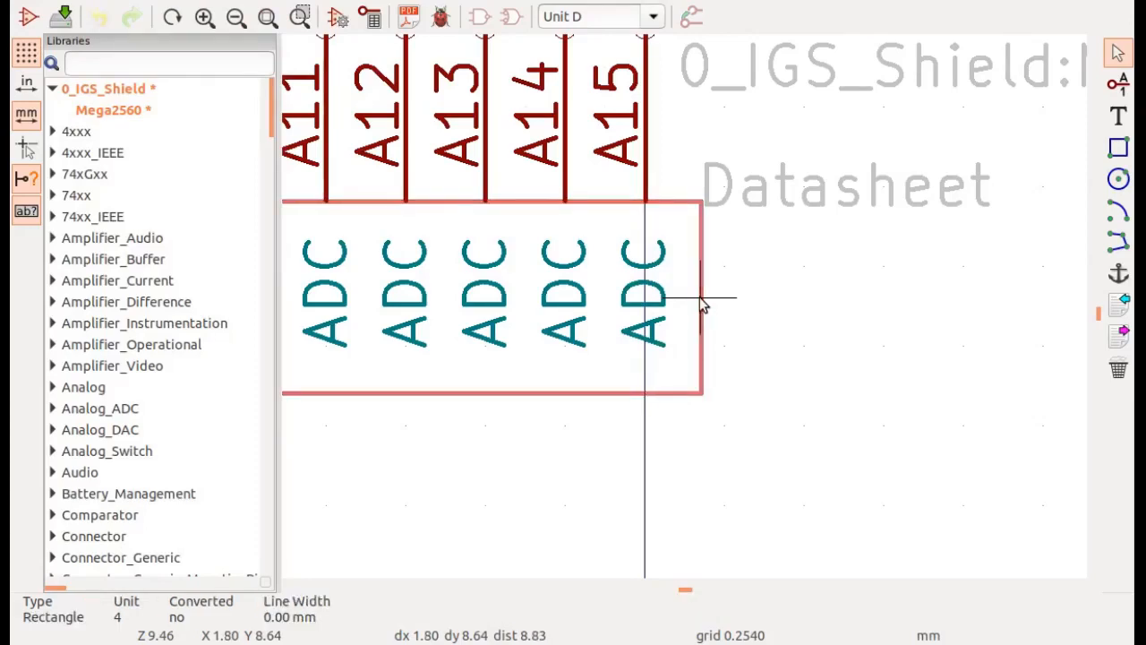
{"action": "left_click_drag", "start_coordinate": [702, 305], "coordinate": [688, 301]}
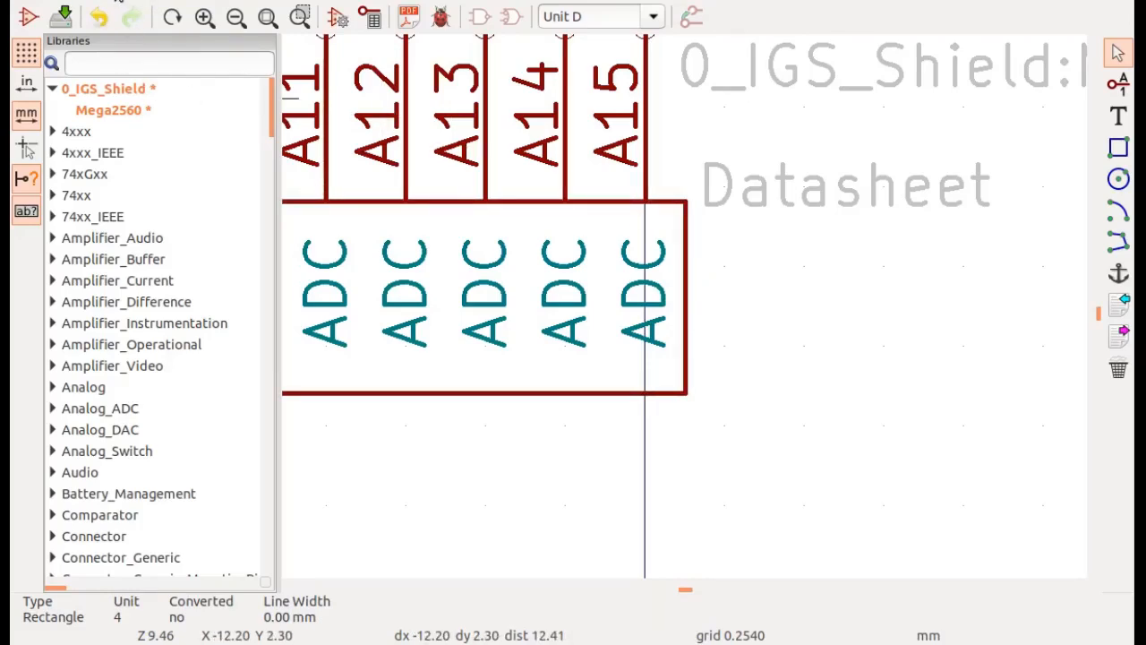
- Set the grid size back to 50 mils
{"action": "left_click", "coordinate": [112, 1]}
{"action": "left_click", "coordinate": [143, 172]}
{"action": "left_click", "coordinate": [630, 293]}
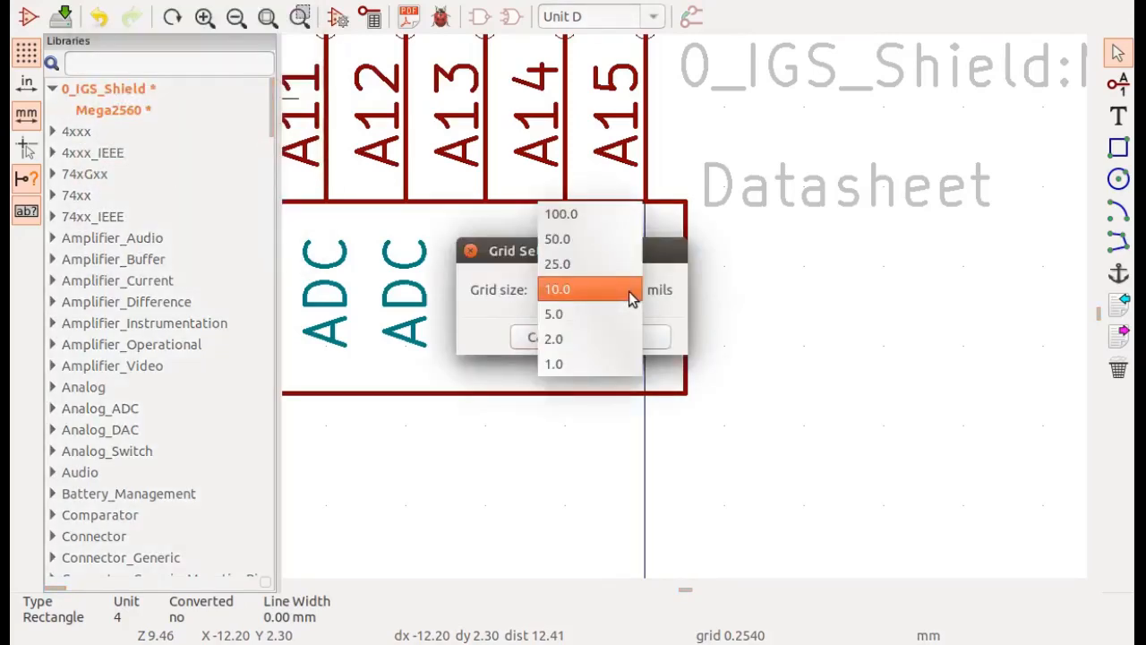
{"action": "left_click", "coordinate": [573, 242]}
{"action": "left_click", "coordinate": [629, 337]}
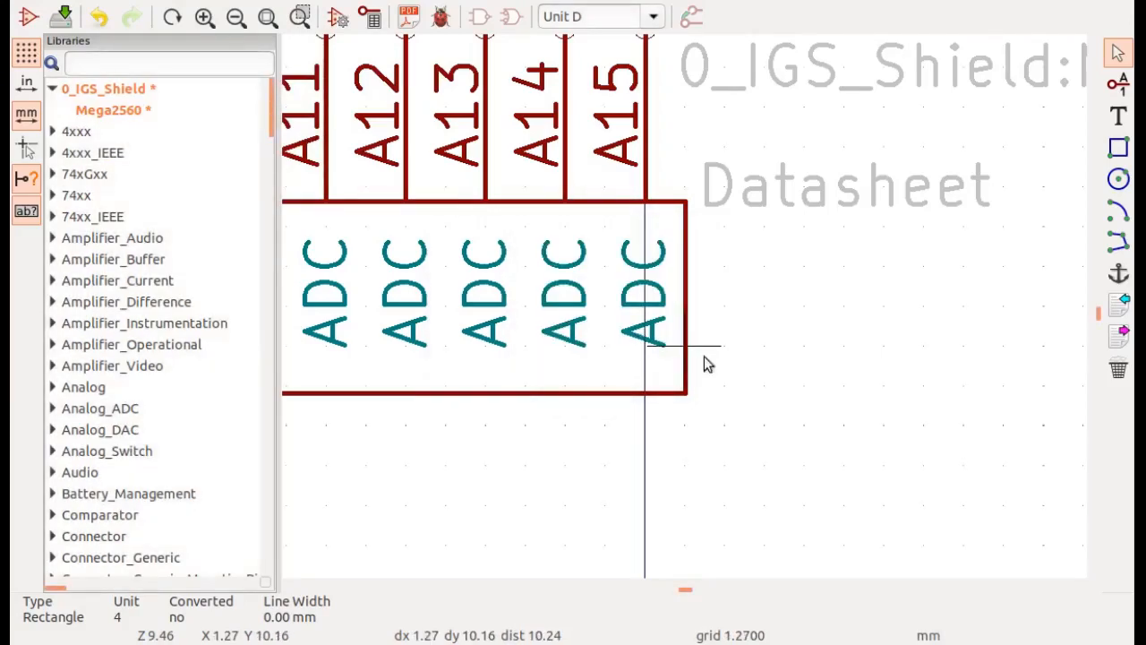
- Copy Unit D's eight pins and rectangle and paste them into Unit E with pin A15 at the origin
{"action": "scroll", "coordinate": [707, 361], "scroll_direction": "down", "scroll_amount": 1}
{"action": "scroll", "coordinate": [707, 315], "scroll_direction": "down", "scroll_amount": 2}
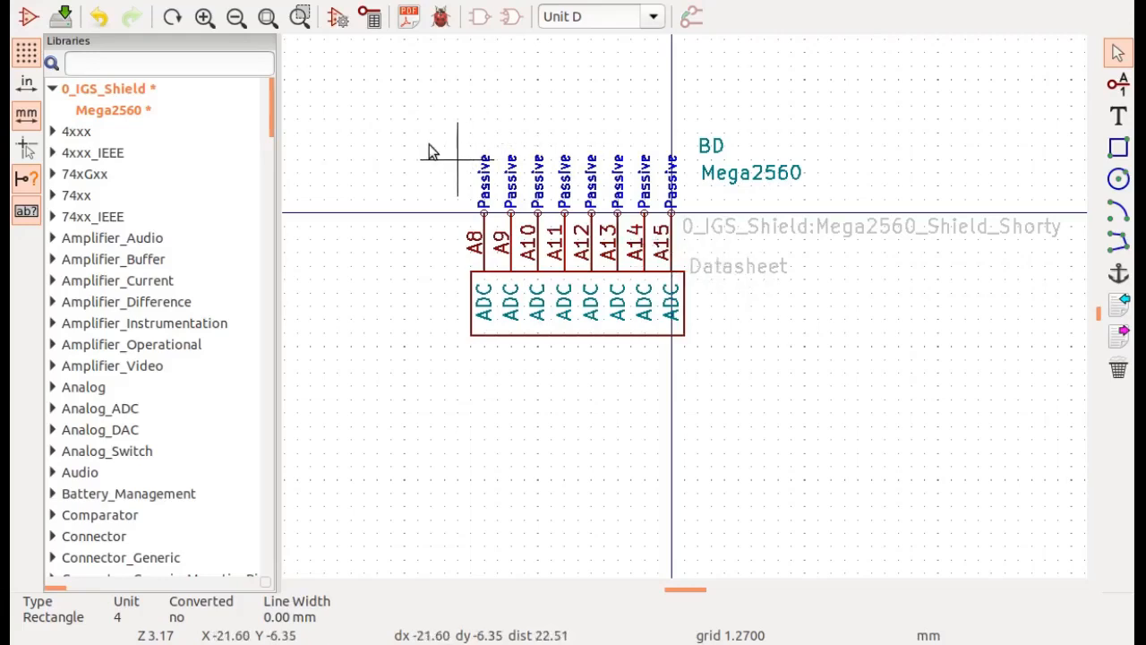
{"action": "left_click_drag", "start_coordinate": [428, 121], "coordinate": [711, 376]}
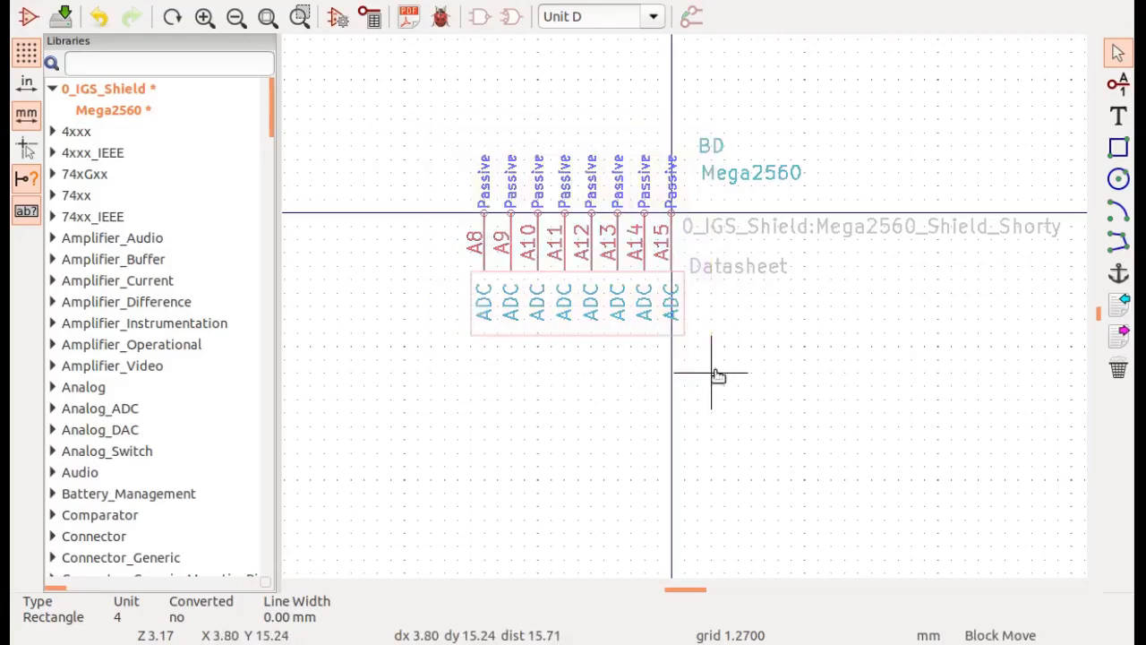
{"action": "left_click", "coordinate": [725, 367]}
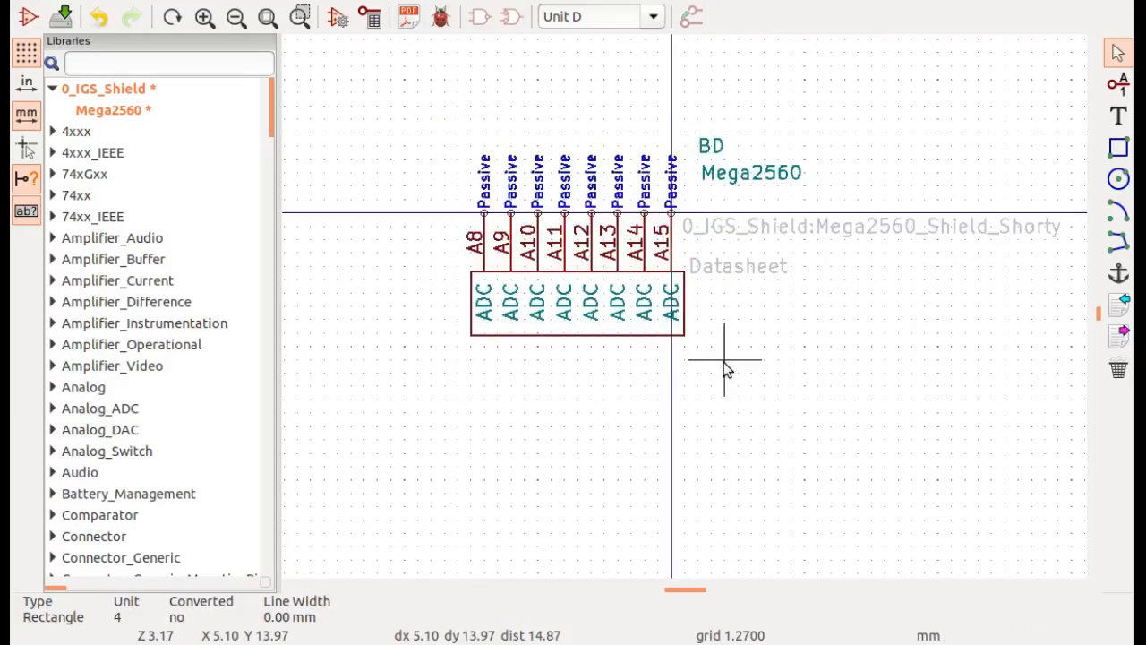
{"action": "left_click", "coordinate": [654, 18]}
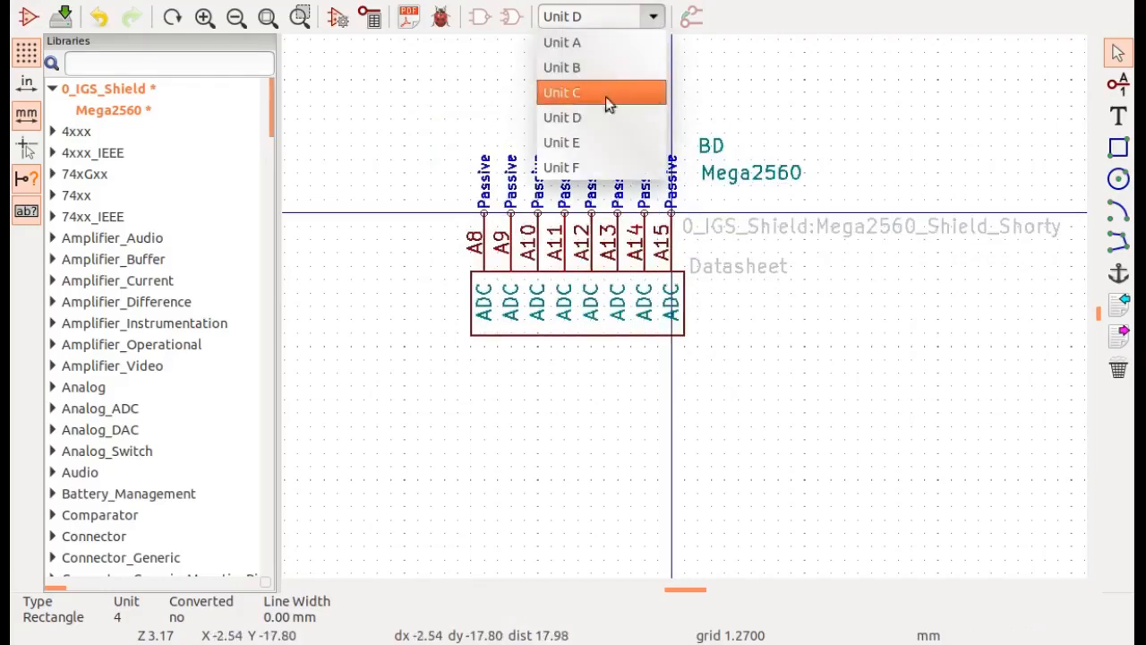
{"action": "left_click", "coordinate": [574, 143]}
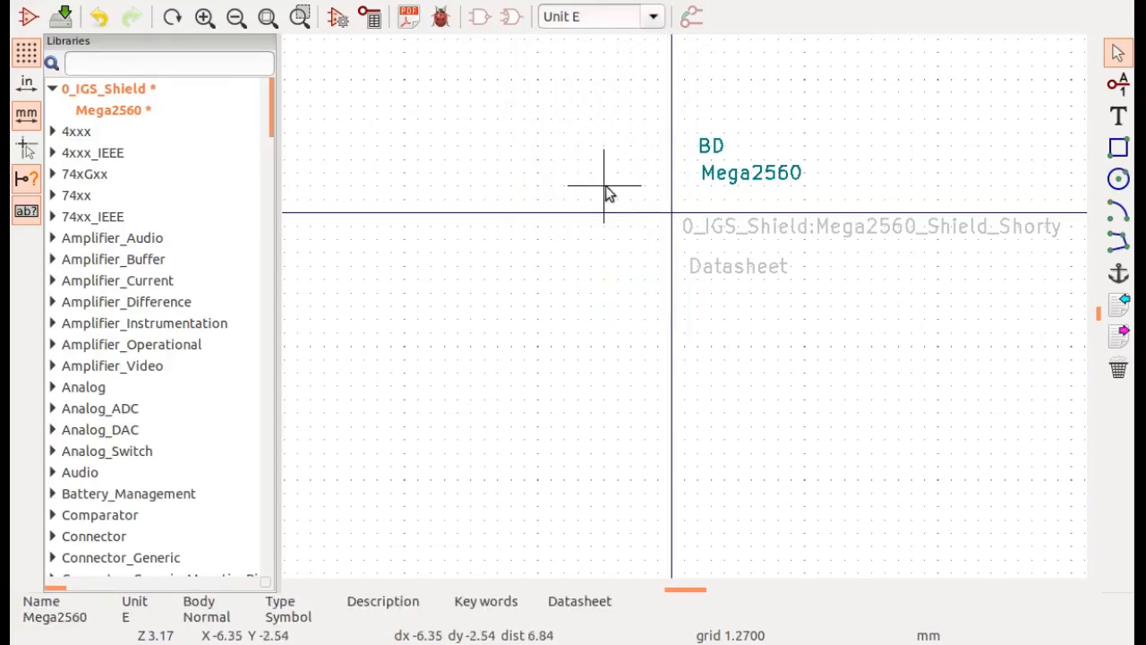
{"action": "key", "text": "ctrl+v"}
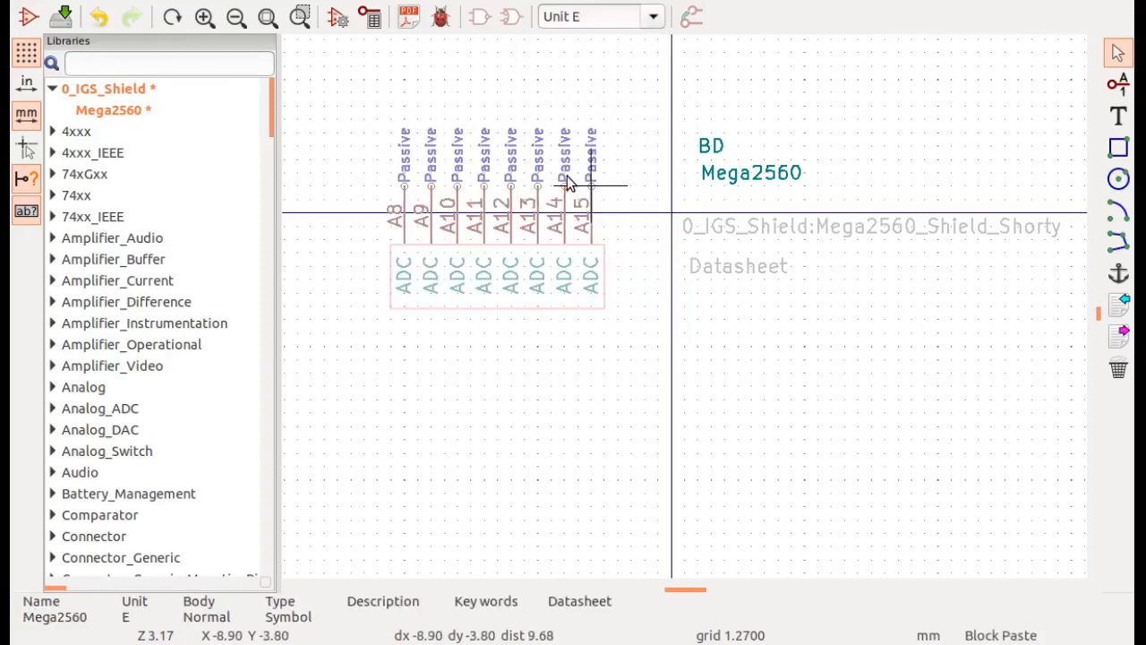
{"action": "left_click", "coordinate": [672, 215]}
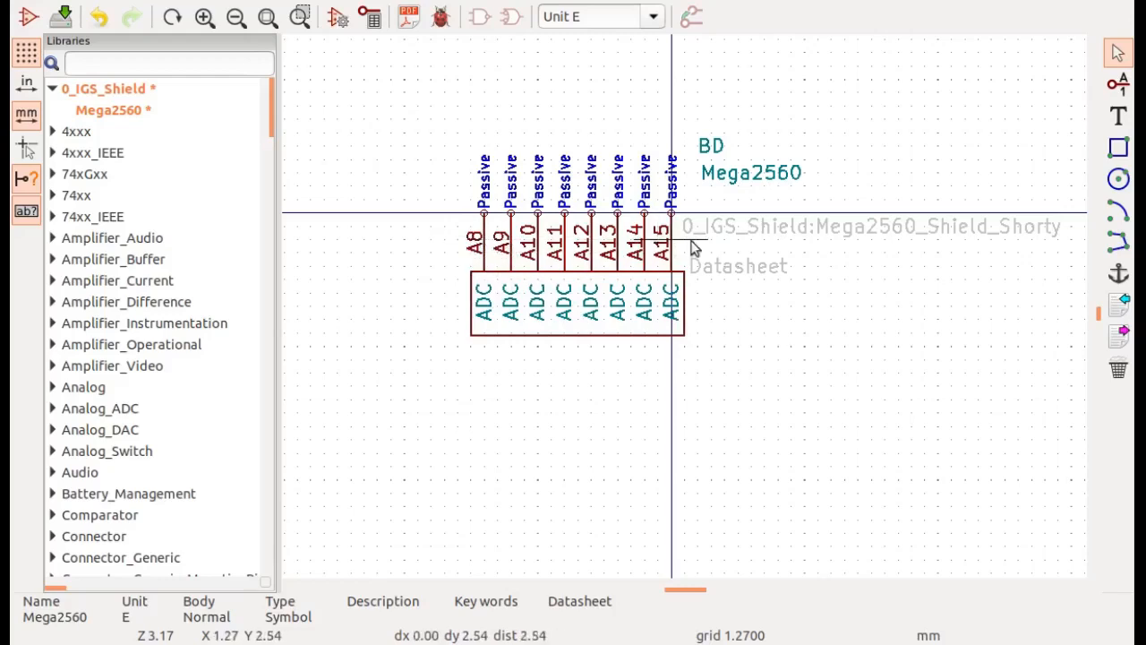
- Renumber Unit E's pins A8 and A9 as A0 and A1
{"action": "double_click", "coordinate": [482, 248]}
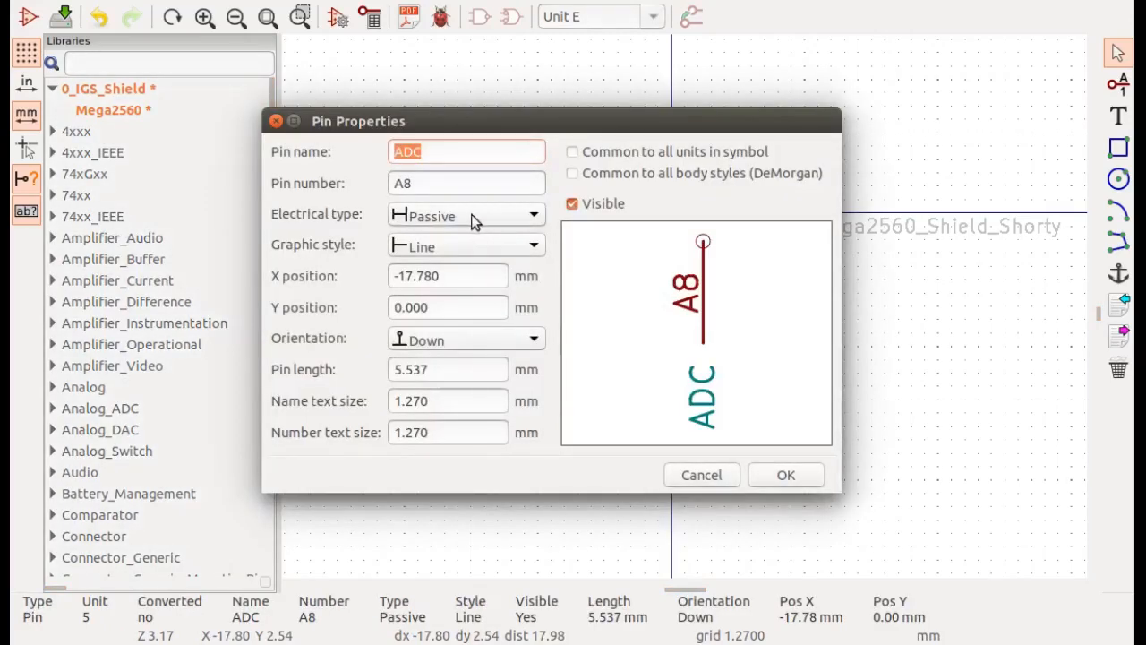
{"action": "key", "text": "Tab"}
{"action": "type", "text": "A"}
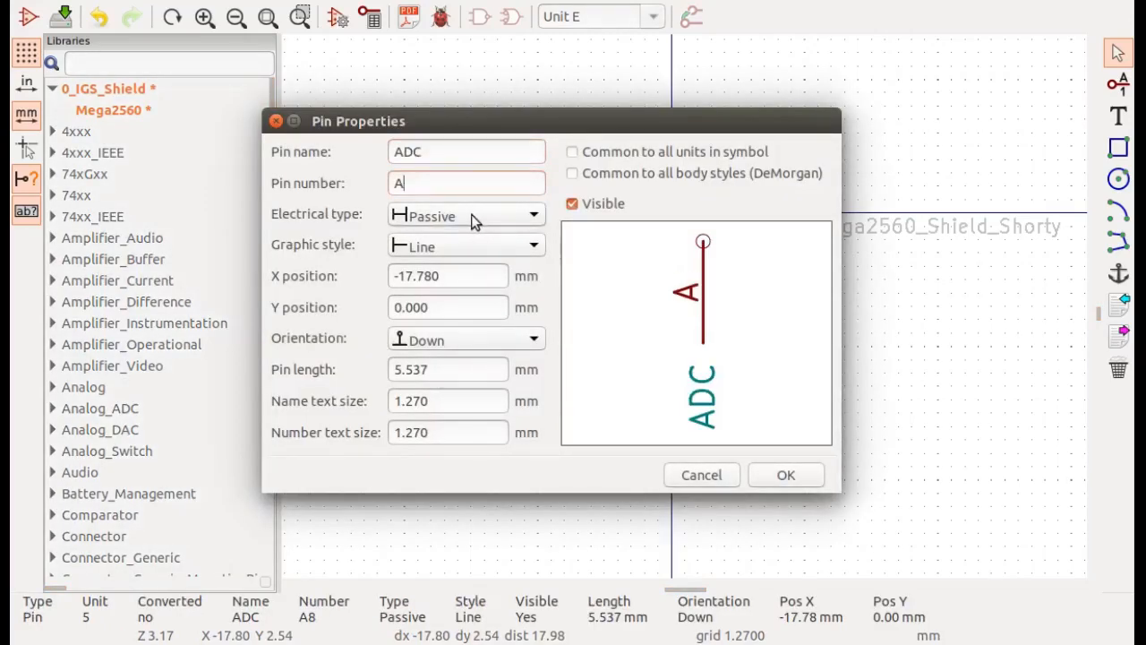
{"action": "type", "text": "0"}
{"action": "key", "text": "Return"}
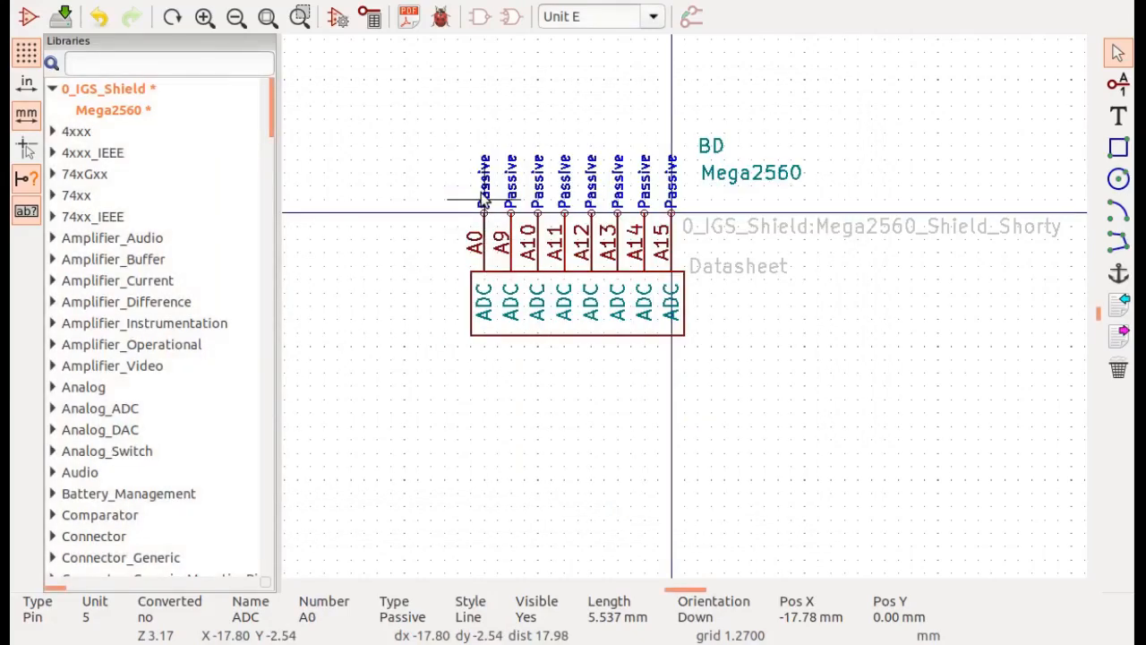
{"action": "double_click", "coordinate": [512, 243]}
{"action": "key", "text": "Tab"}
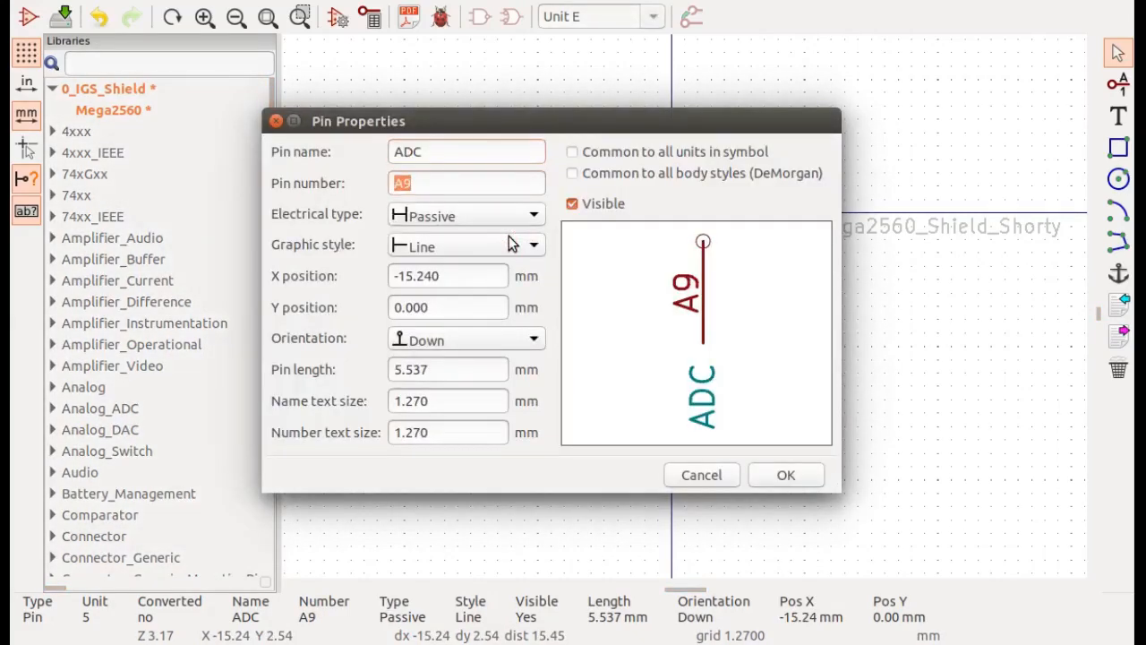
{"action": "type", "text": "A1"}
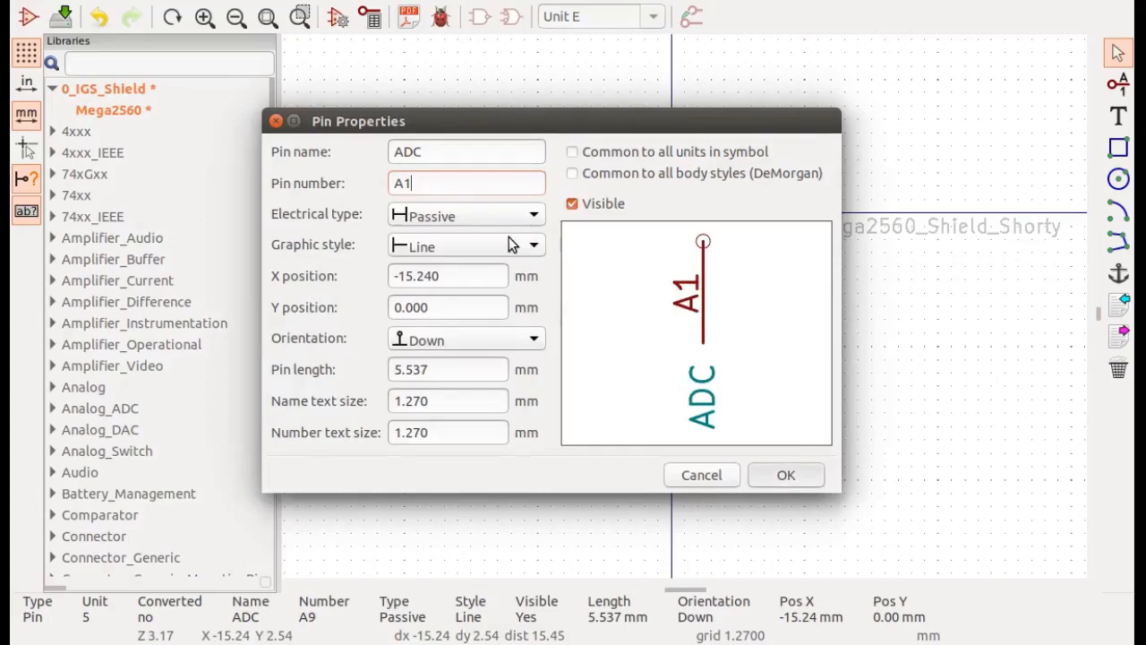
{"action": "key", "text": "Return"}
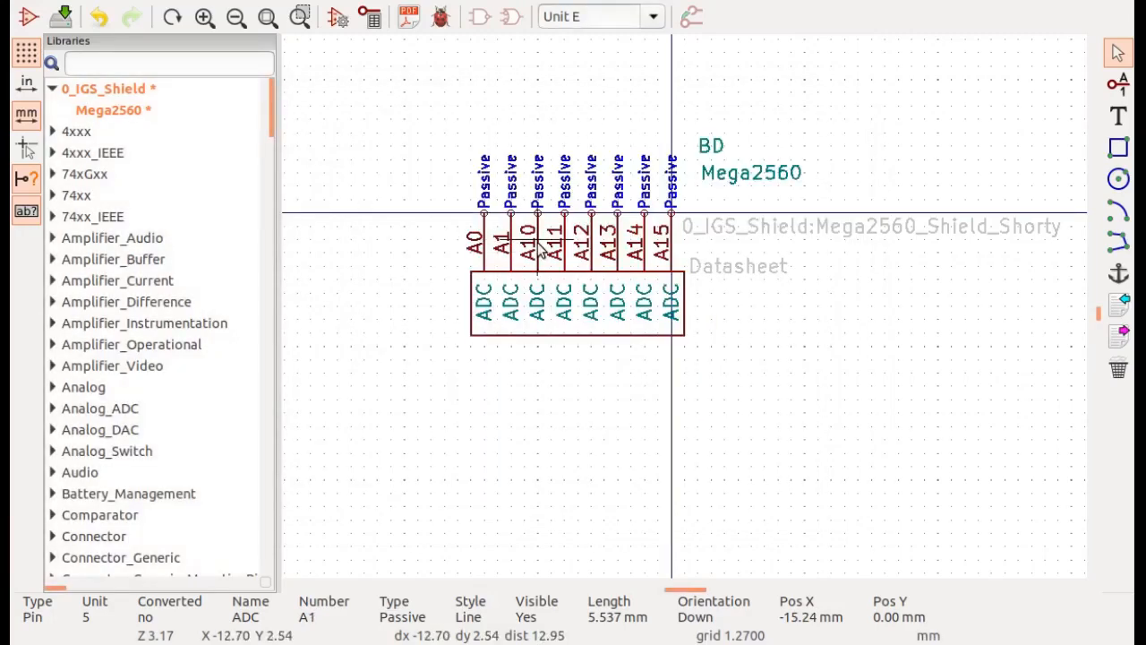
- Renumber Unit E's pins A10 and A11 as A2 and A3
{"action": "double_click", "coordinate": [537, 251]}
{"action": "key", "text": "Tab"}
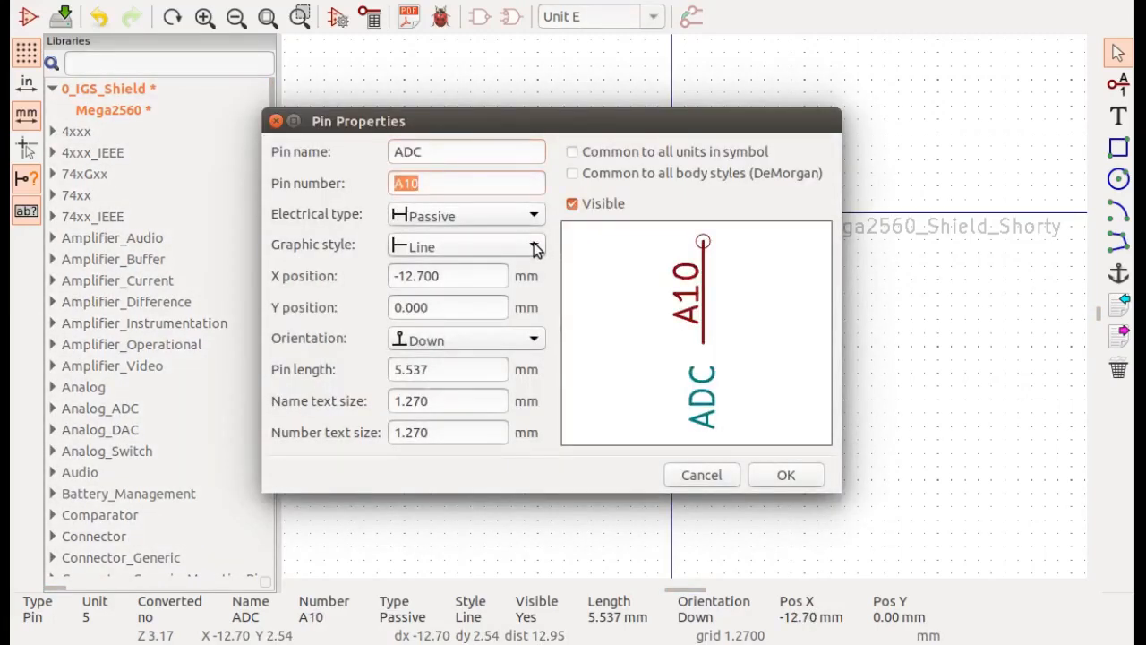
{"action": "type", "text": "A2"}
{"action": "key", "text": "Return"}
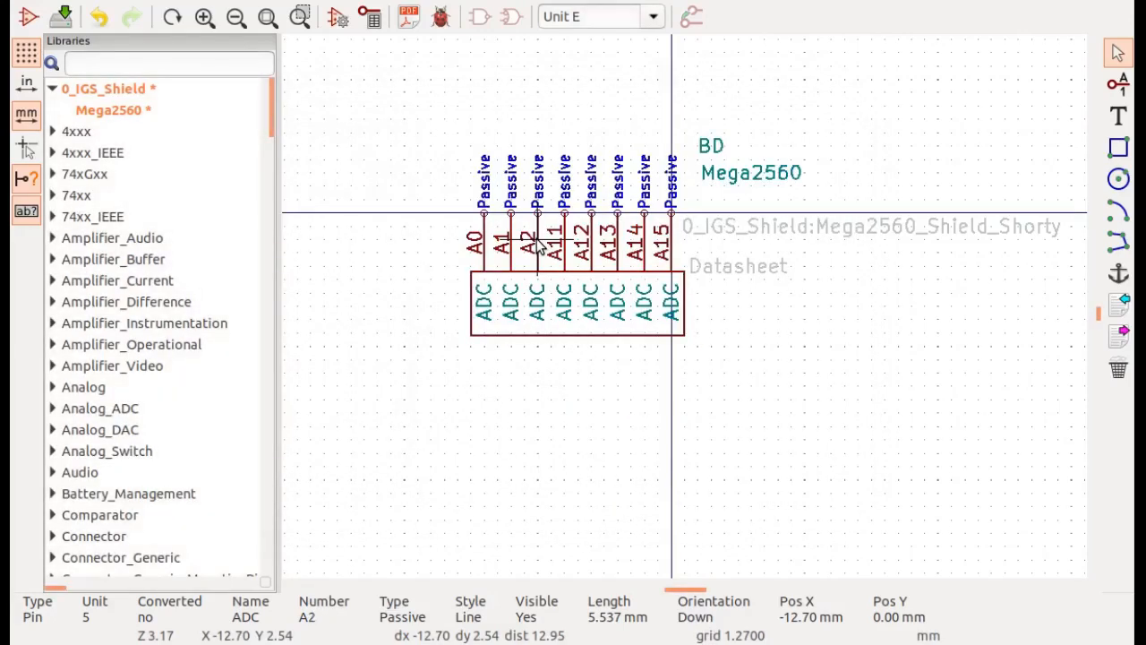
{"action": "double_click", "coordinate": [569, 256]}
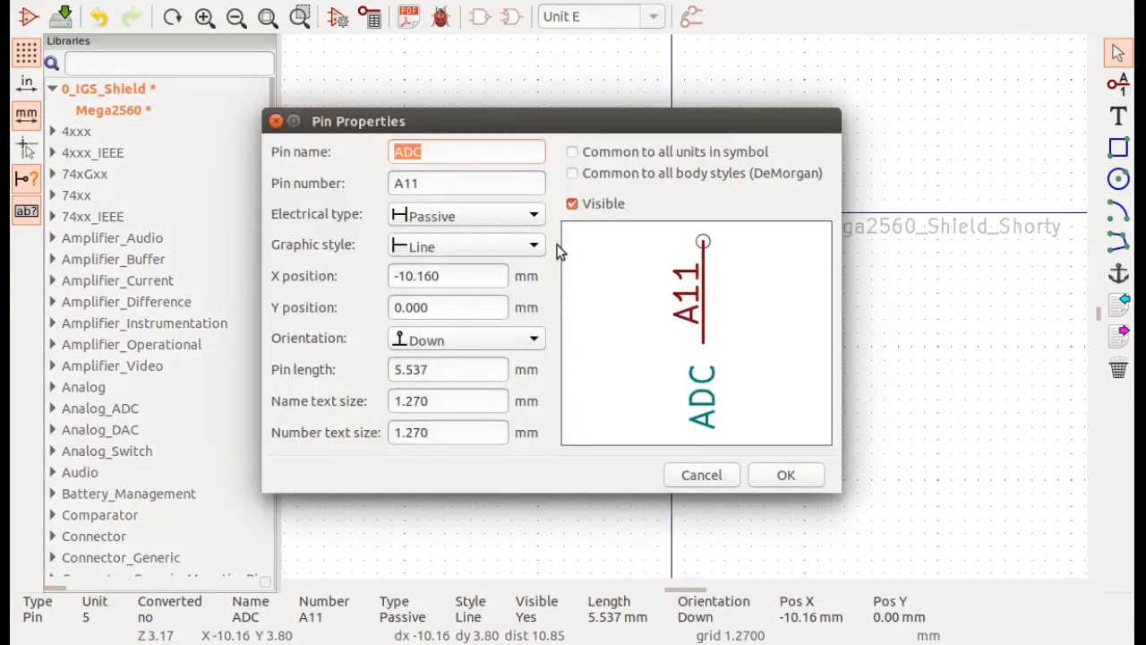
{"action": "key", "text": "Tab"}
{"action": "type", "text": "A3"}
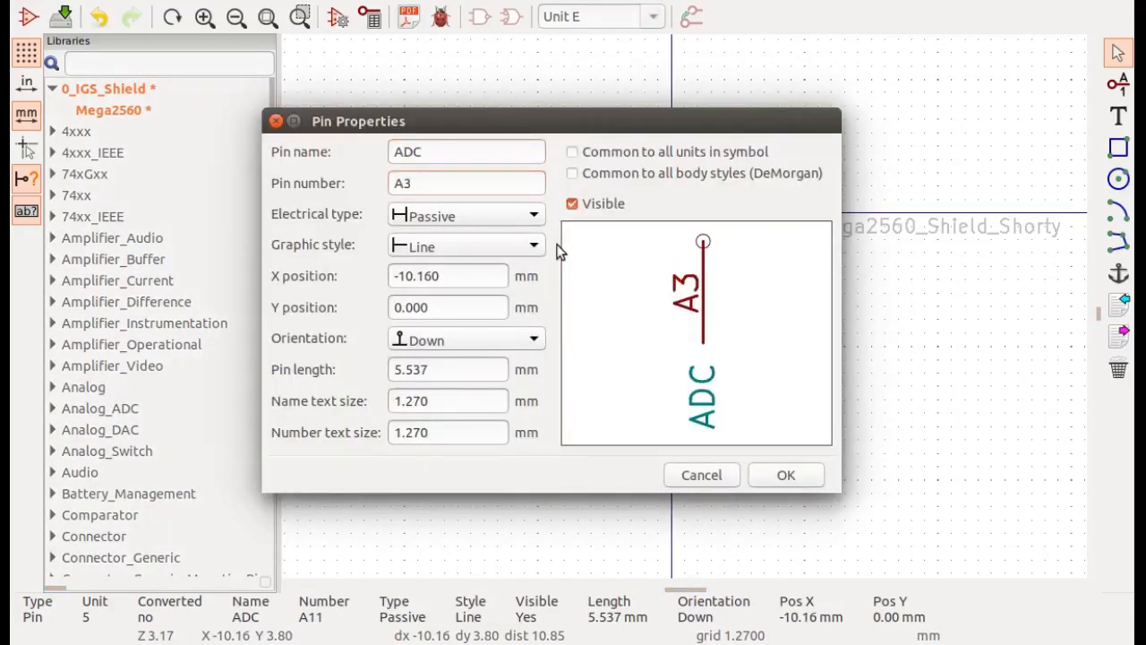
{"action": "key", "text": "Return"}
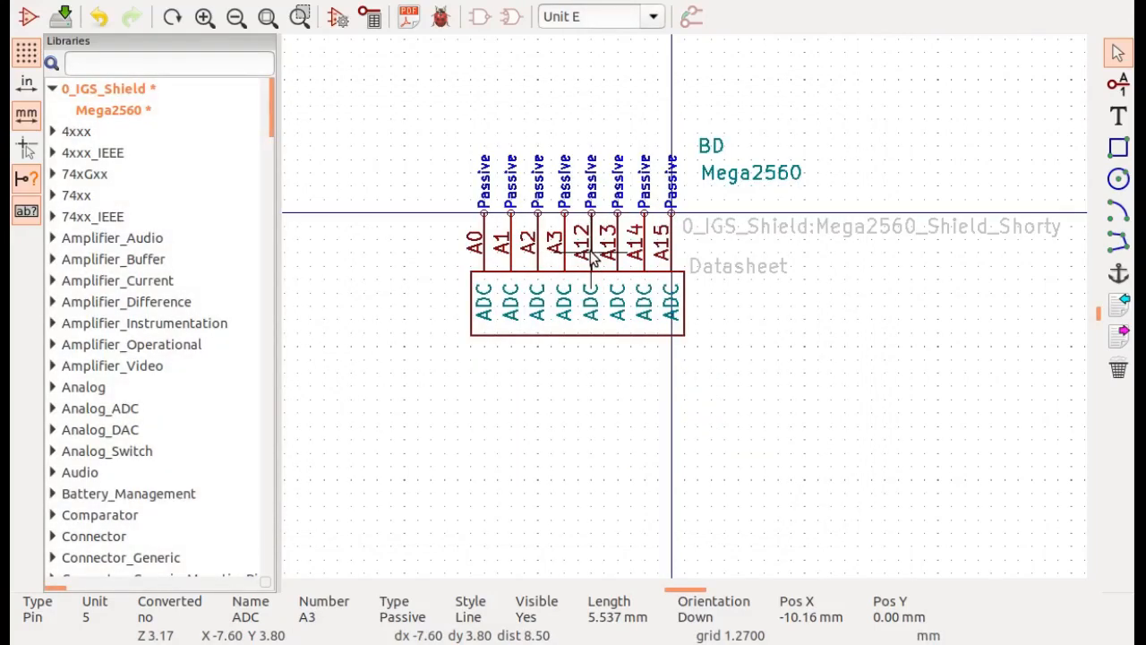
- Renumber Unit E's pin A12 as A4
{"action": "double_click", "coordinate": [590, 255]}
{"action": "key", "text": "Tab"}
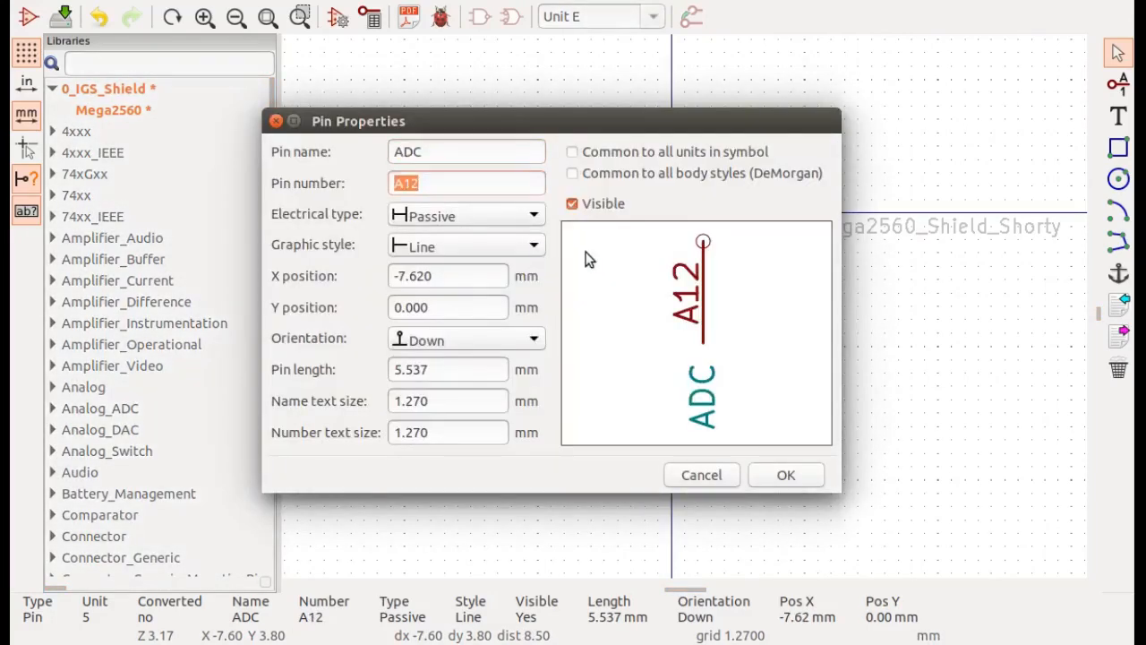
{"action": "type", "text": "A4"}
{"action": "key", "text": "Return"}
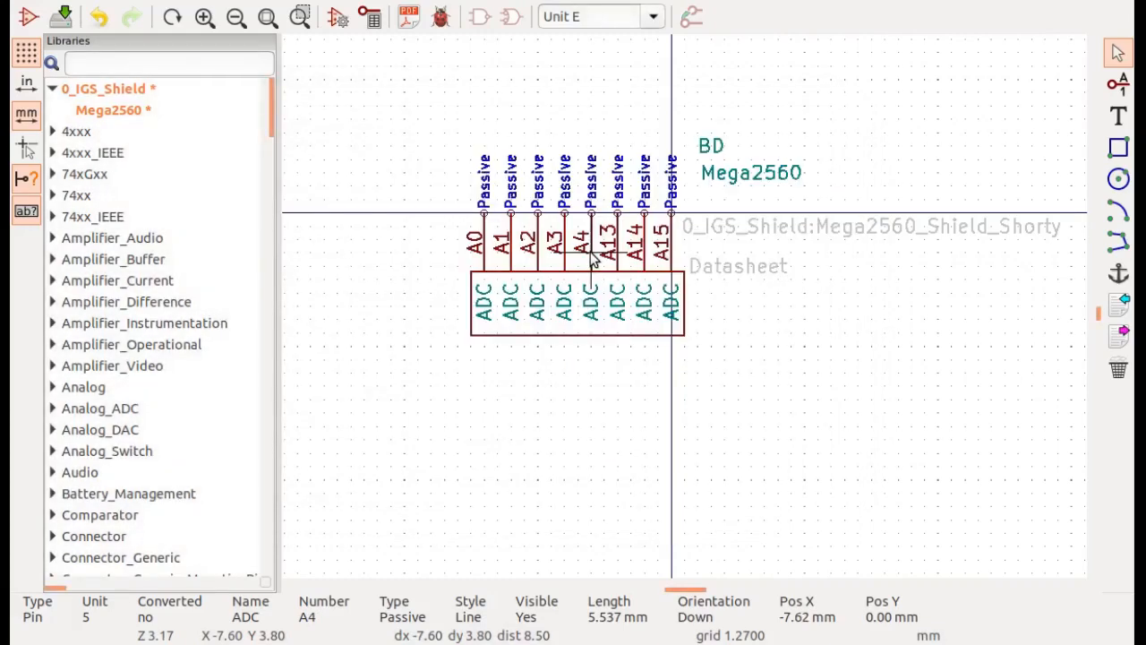
- Renumber Unit E's pins A13 and A14 as A5 and A6
{"action": "double_click", "coordinate": [615, 253]}
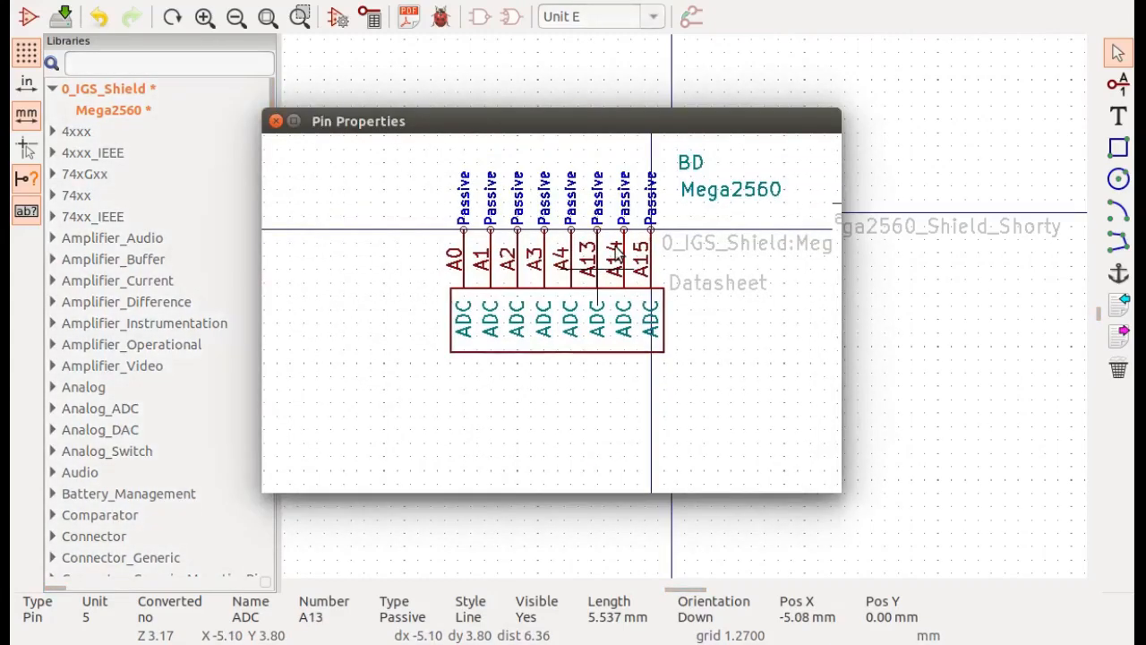
{"action": "key", "text": "Tab"}
{"action": "type", "text": "A5"}
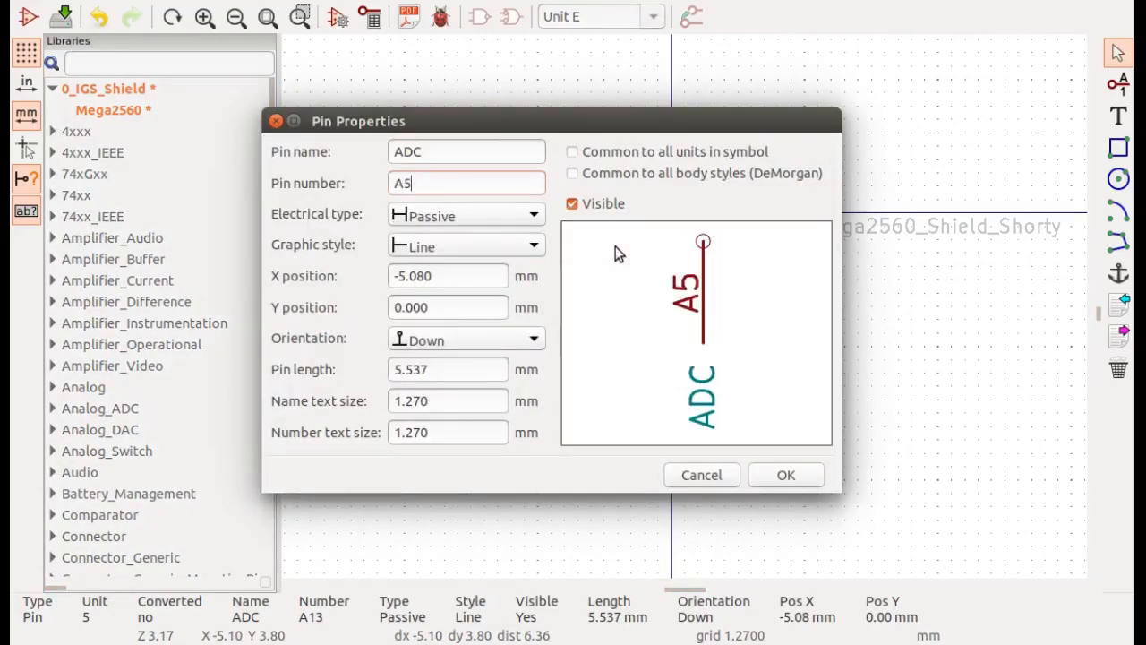
{"action": "key", "text": "Return"}
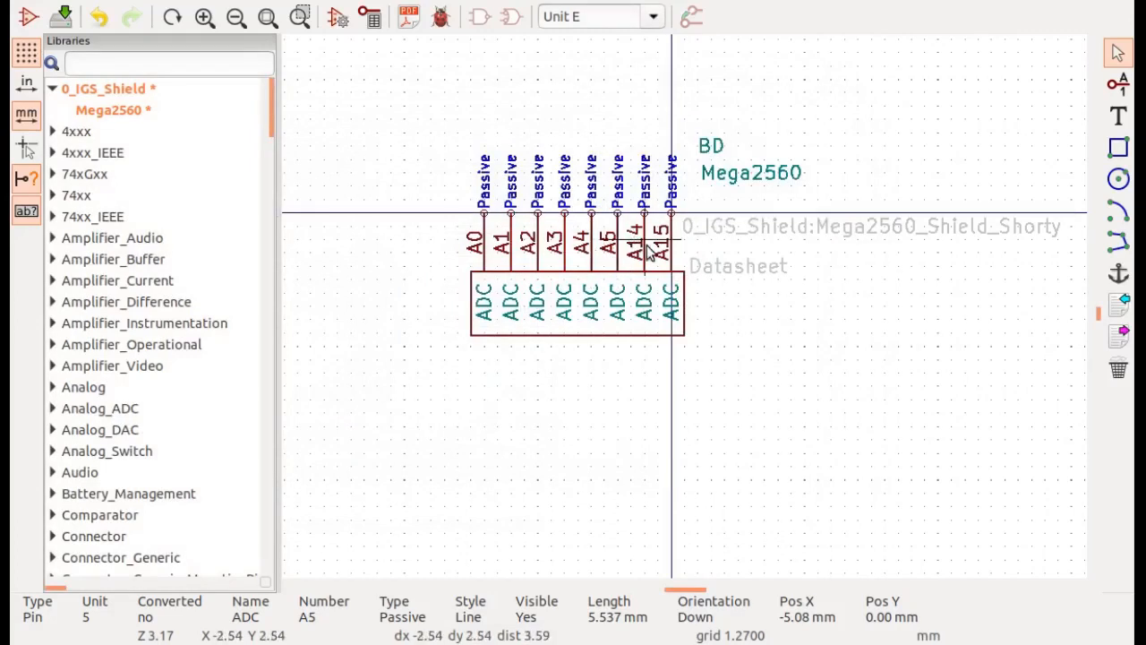
{"action": "left_click", "coordinate": [647, 253]}
{"action": "double_click", "coordinate": [643, 252]}
{"action": "key", "text": "Tab"}
{"action": "type", "text": "A"}
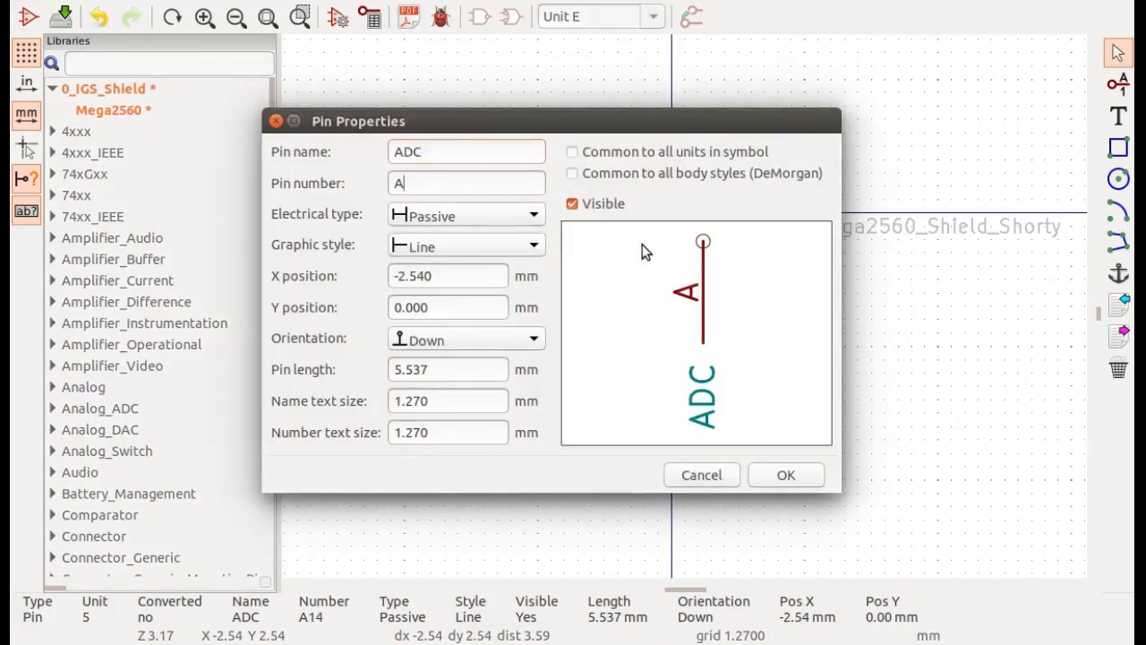
{"action": "type", "text": "6"}
{"action": "key", "text": "Return"}
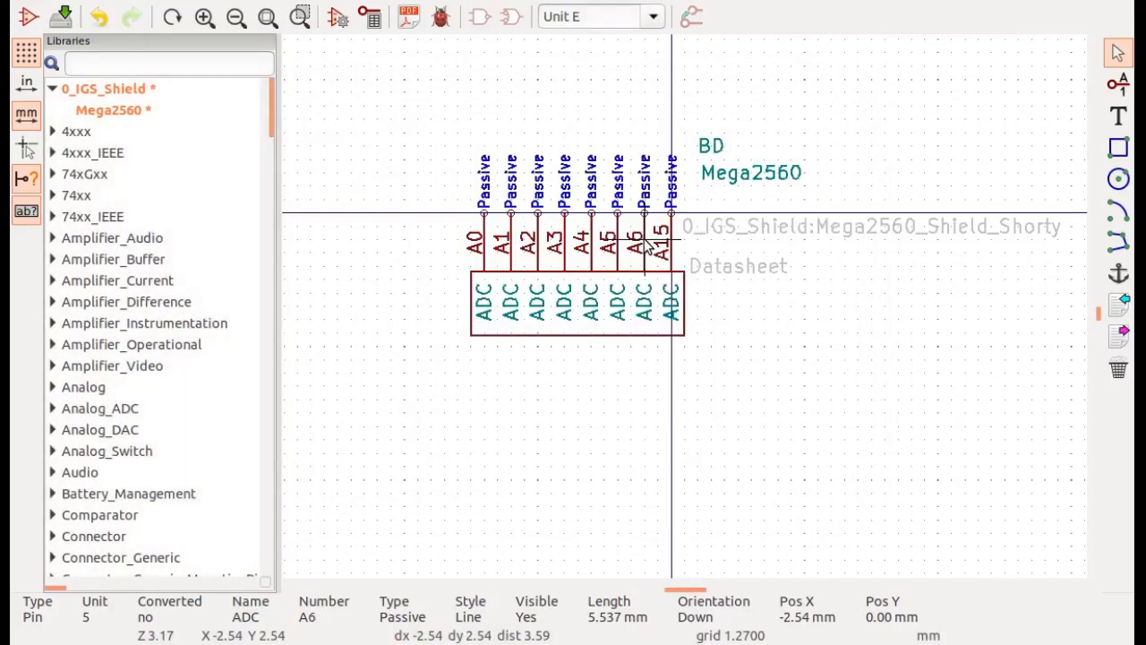
- Renumber Unit E's pin A15 as A7
{"action": "left_click", "coordinate": [672, 243]}
{"action": "double_click", "coordinate": [672, 244]}
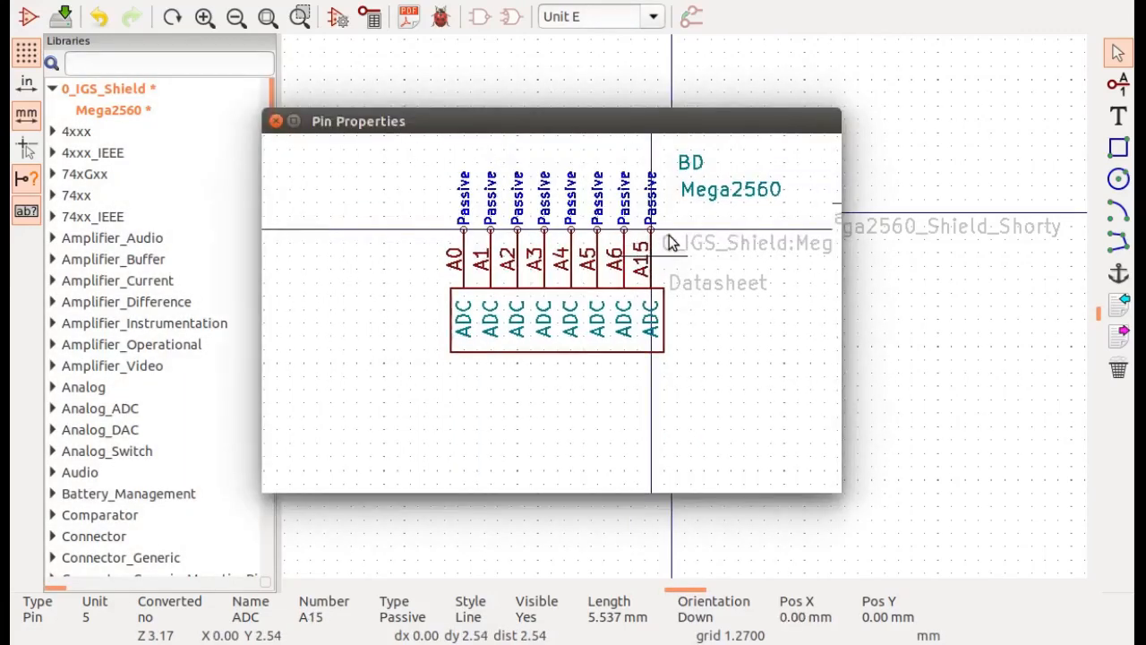
{"action": "key", "text": "Tab"}
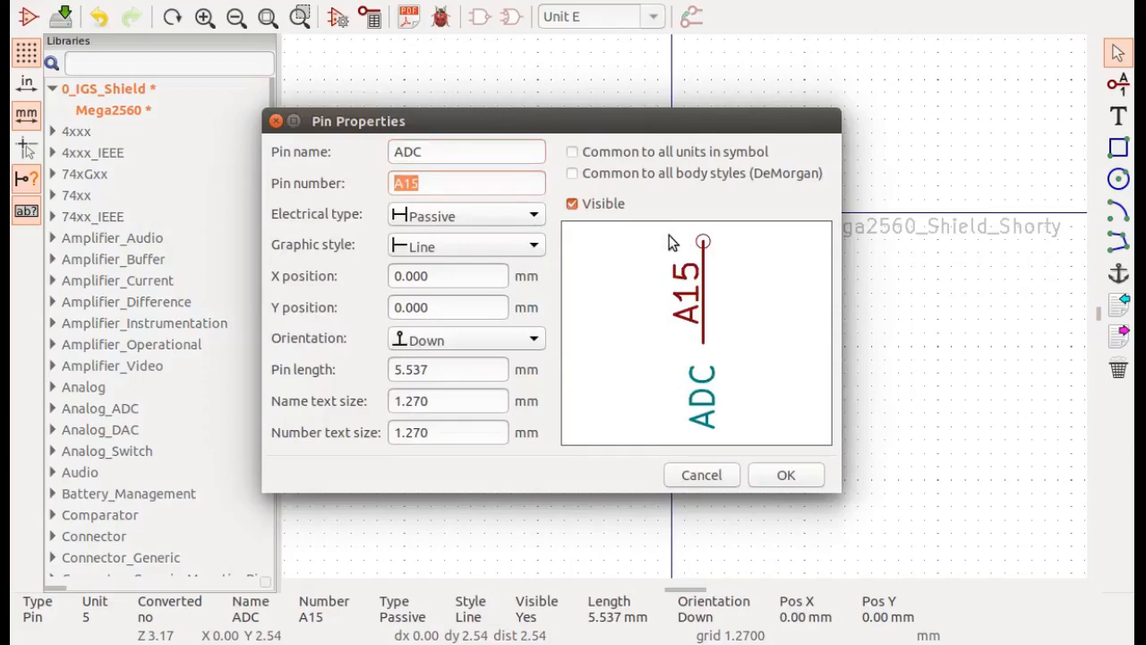
{"action": "type", "text": "A7"}
{"action": "key", "text": "Return"}
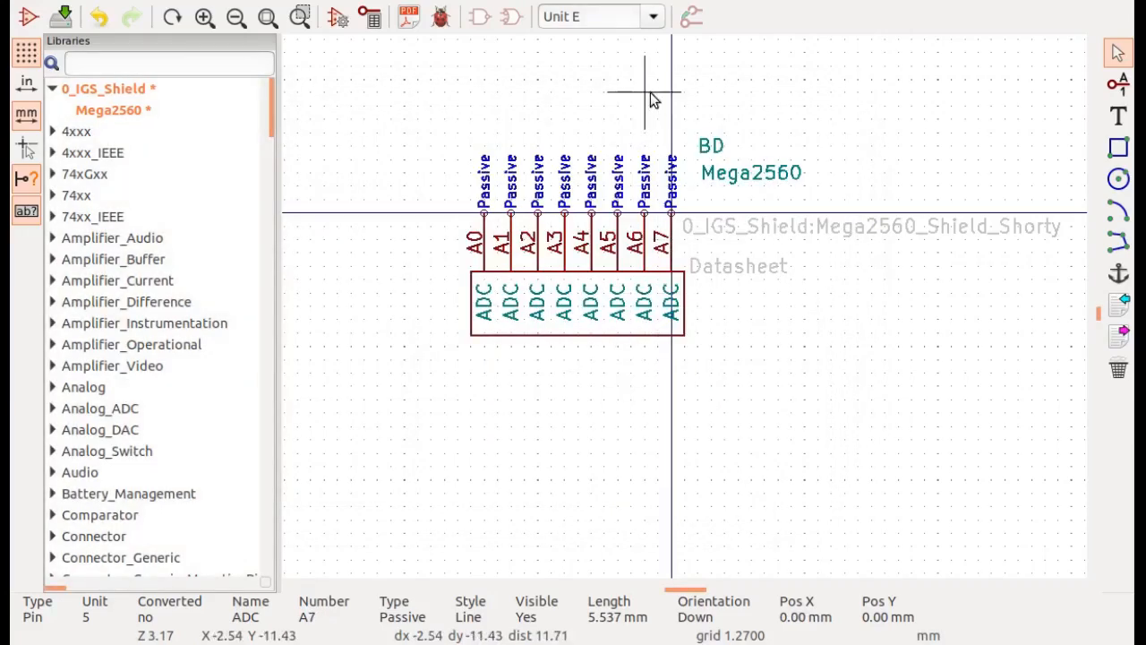
- Paste the copied eight ADC pins and rectangle into Unit F with pin A15 at the origin, and delete pin A8
{"action": "left_click", "coordinate": [654, 17]}
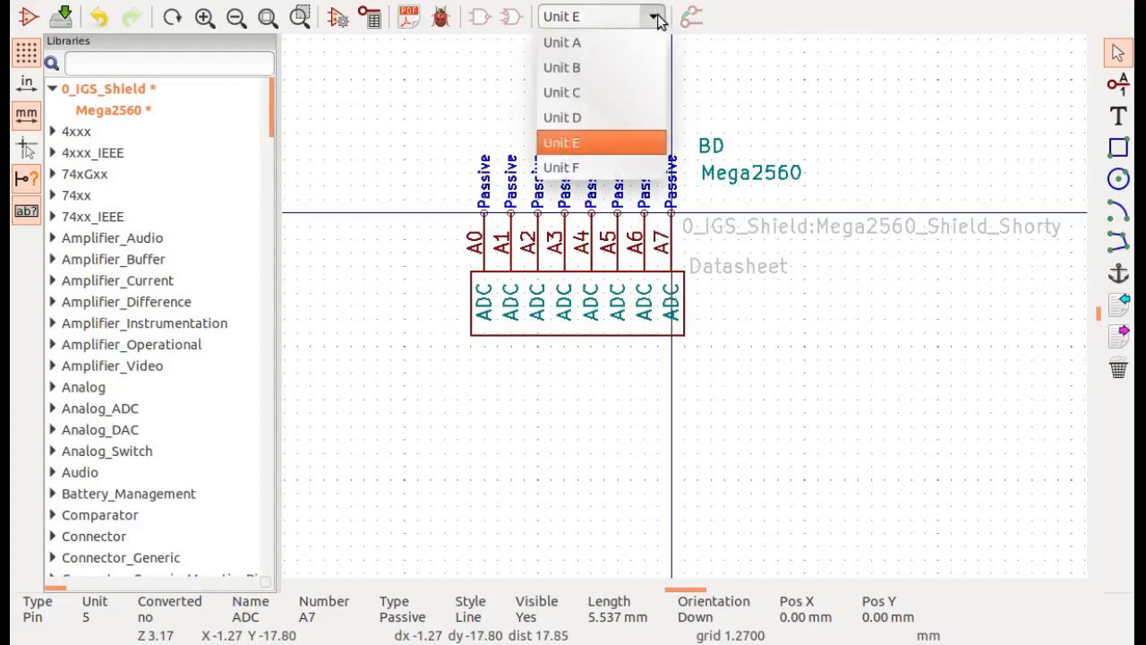
{"action": "left_click", "coordinate": [658, 18]}
{"action": "left_click", "coordinate": [653, 17]}
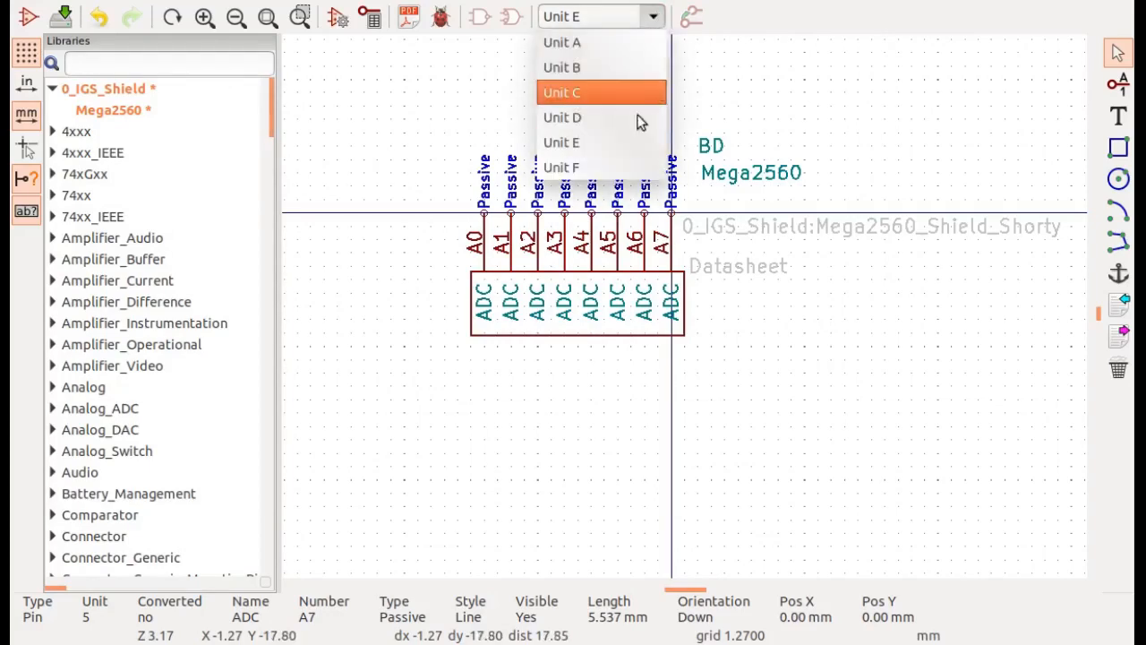
{"action": "left_click", "coordinate": [618, 170]}
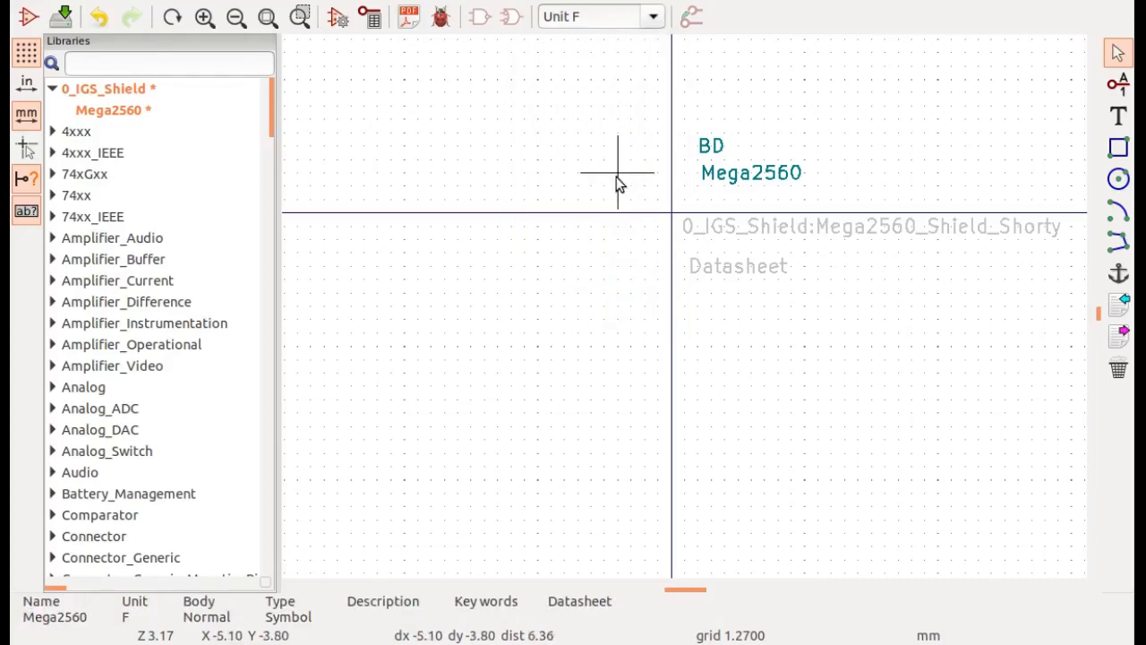
{"action": "key", "text": "ctrl+v"}
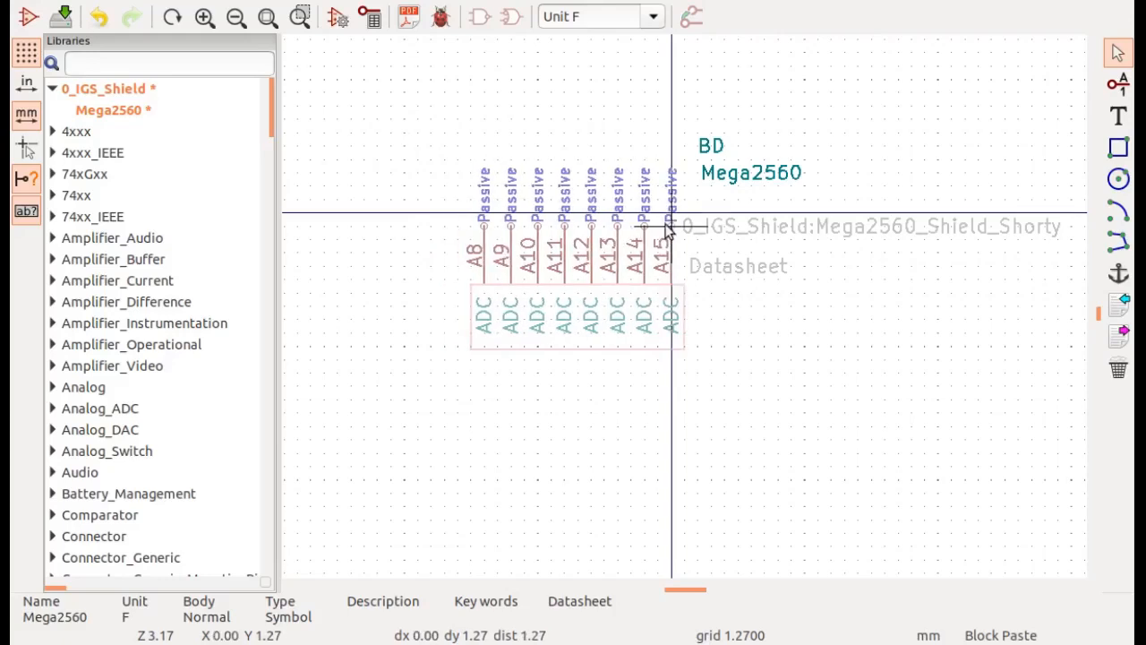
{"action": "left_click", "coordinate": [671, 216]}
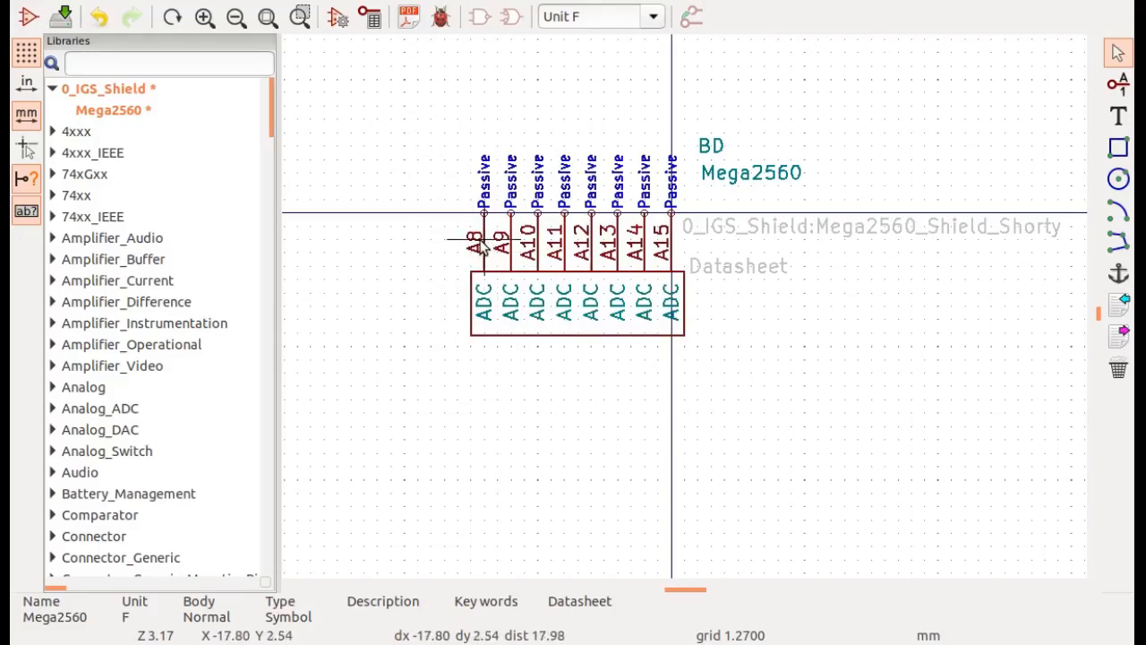
{"action": "key", "text": "m"}
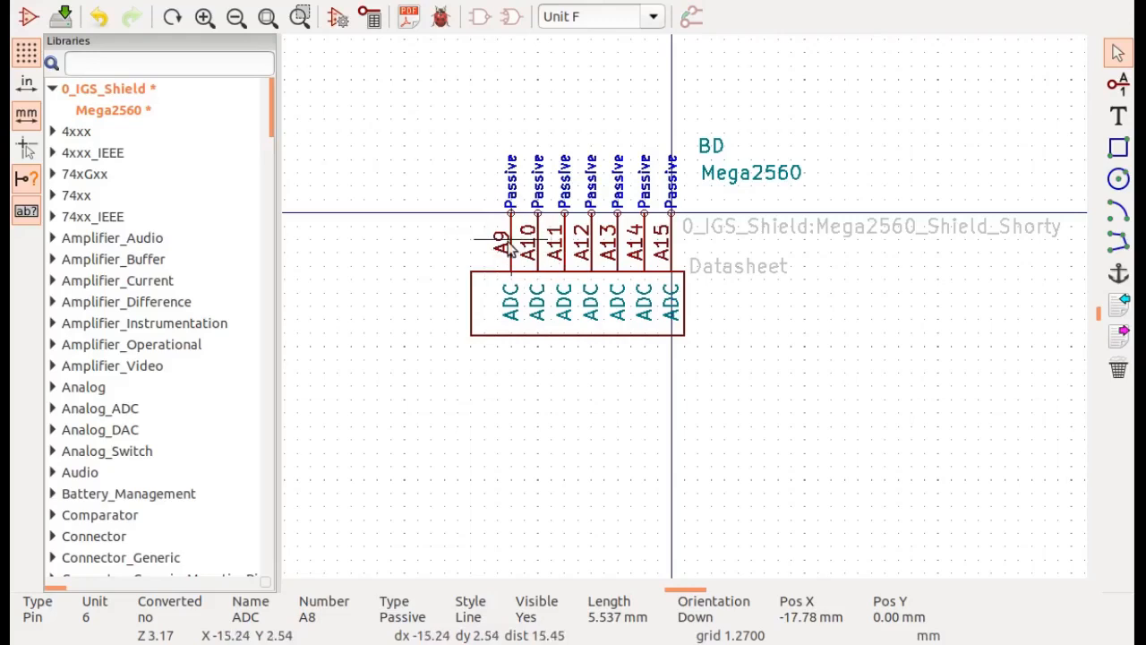
- Set both the name and number of Unit F's pin A9 to IORF
{"action": "left_click", "coordinate": [512, 246]}
{"action": "double_click", "coordinate": [511, 247]}
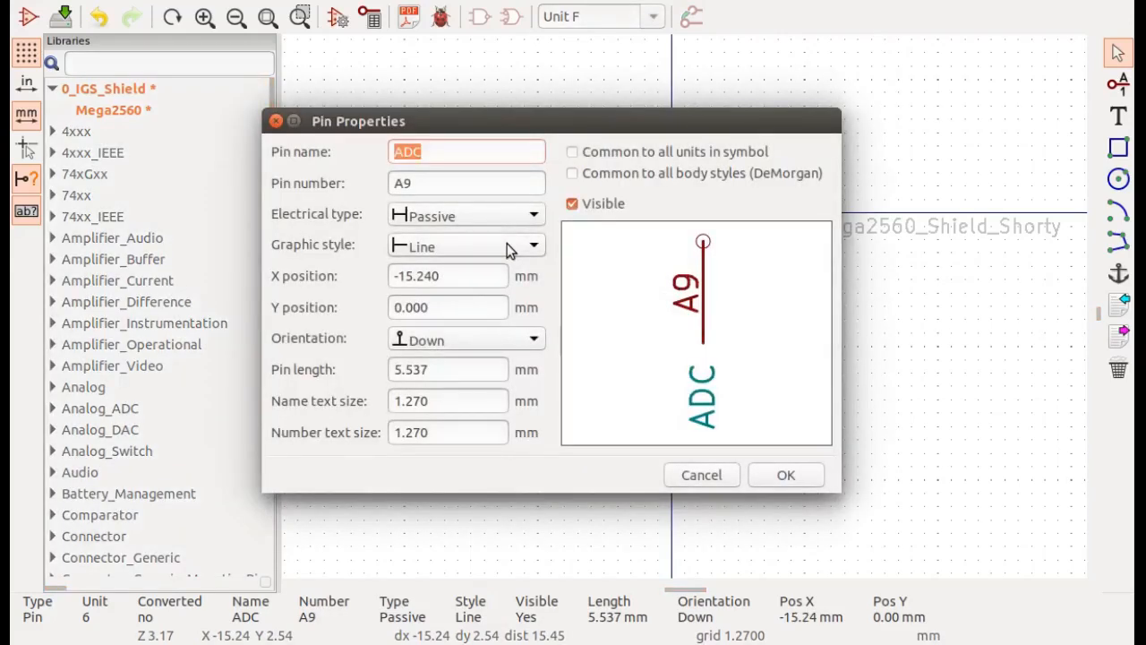
{"action": "type", "text": "1I"}
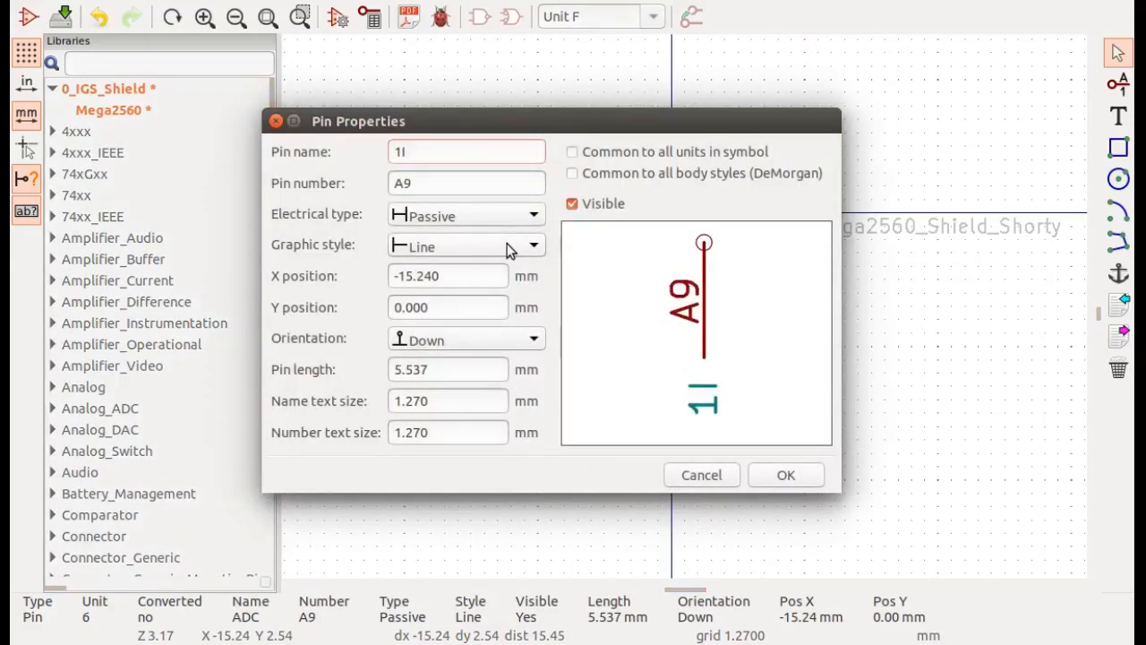
{"action": "key", "text": "BackSpace"}
{"action": "key", "text": "BackSpace"}
{"action": "type", "text": "IO"}
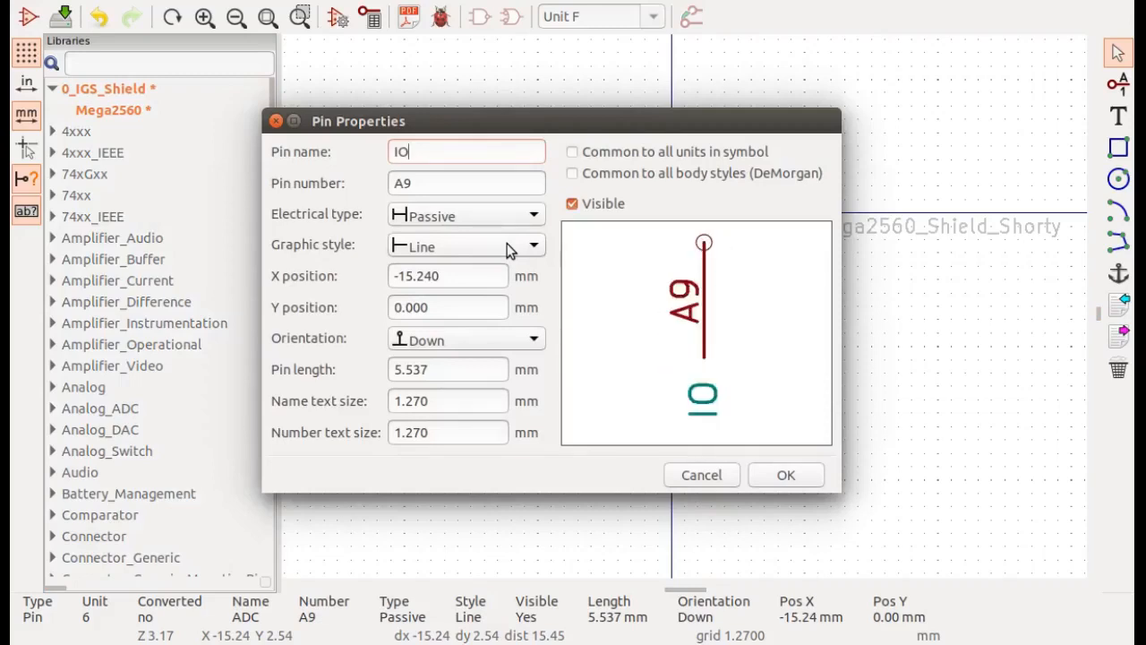
{"action": "type", "text": "RF"}
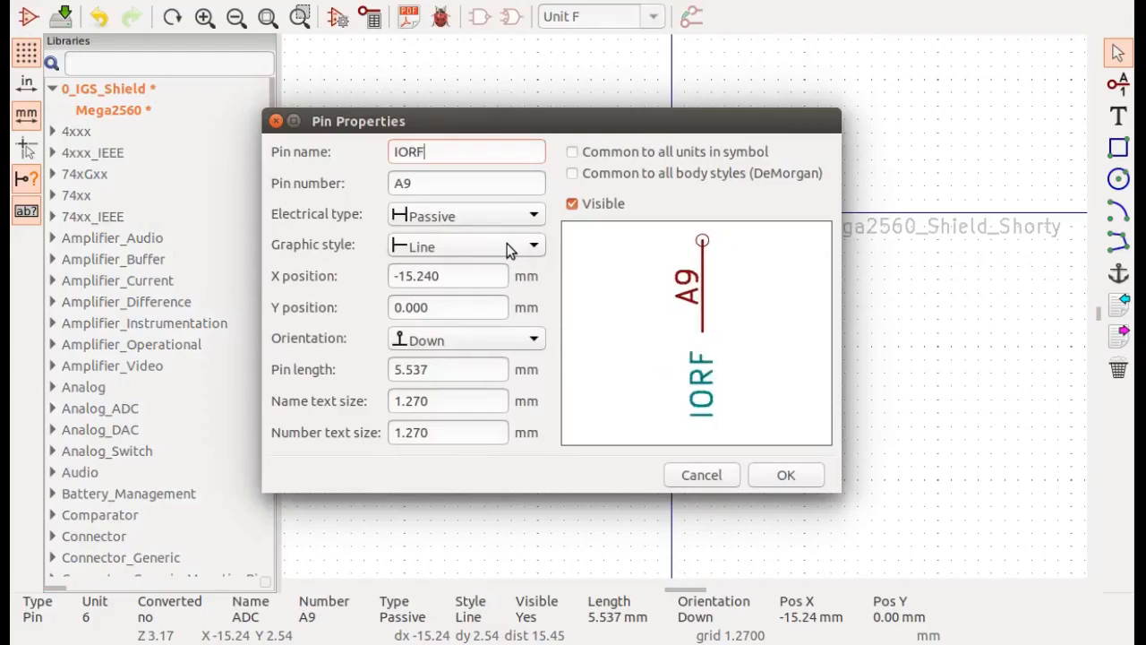
{"action": "key", "text": "Tab"}
{"action": "type", "text": "I"}
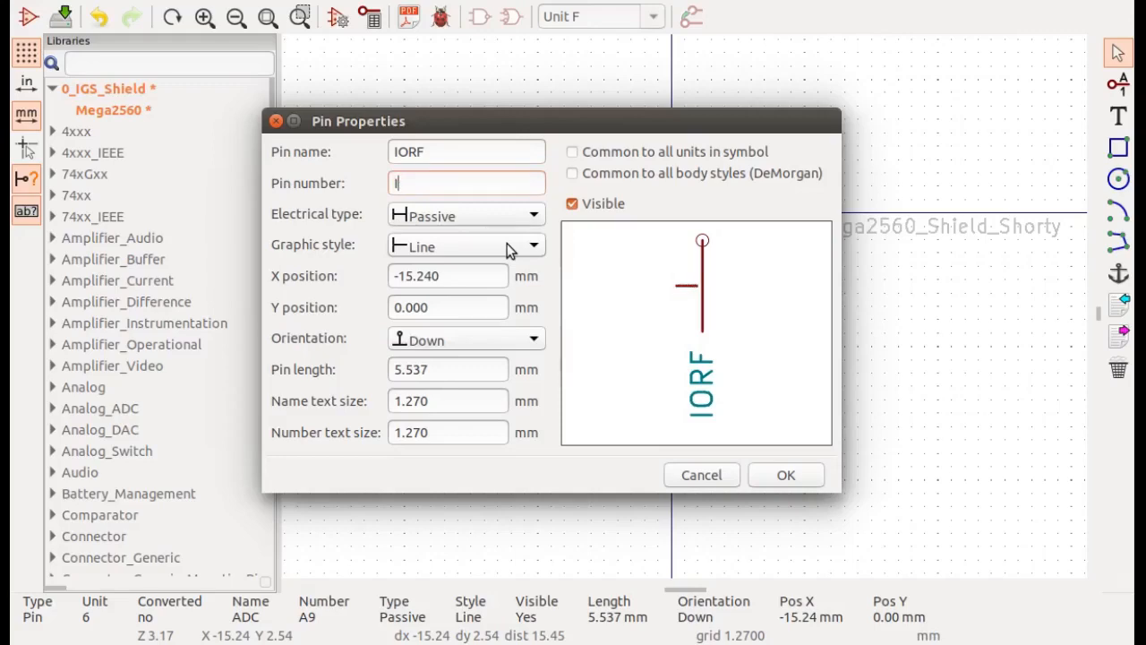
{"action": "type", "text": "ORF"}
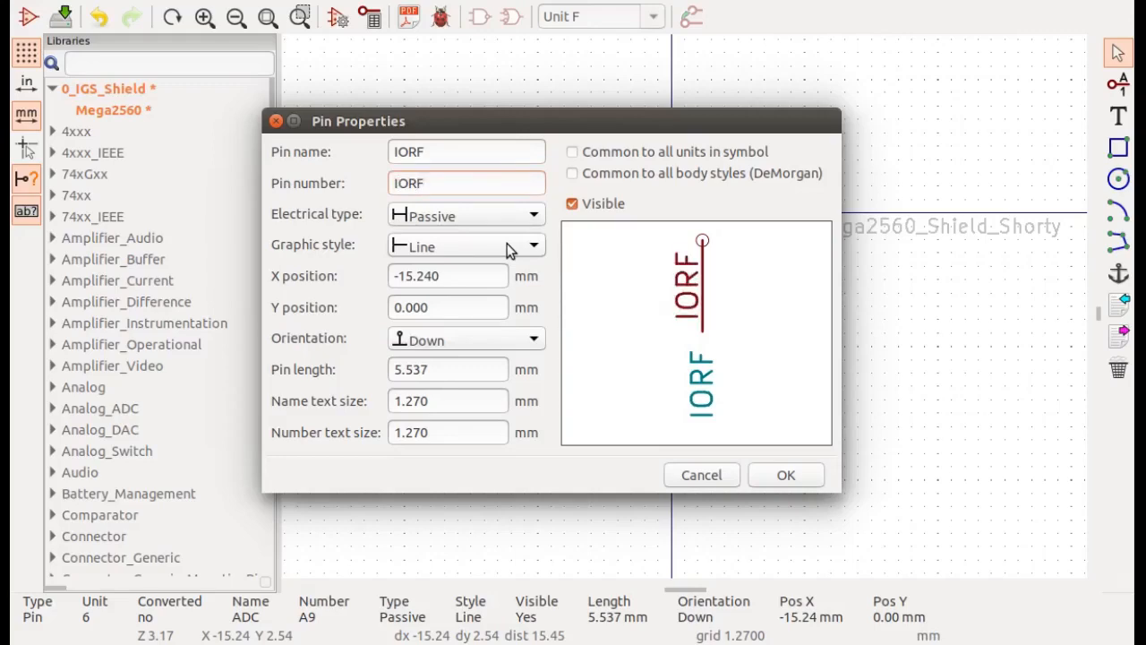
{"action": "key", "text": "Return"}
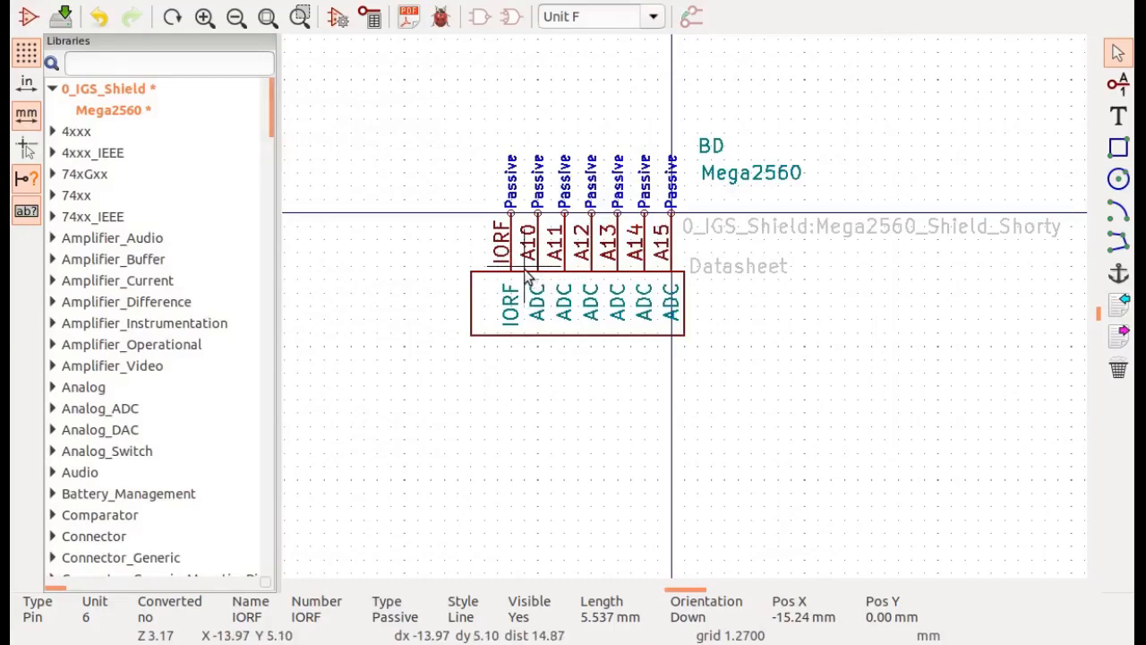
- Set both the name and number of Unit F's pin A10 to RST1
{"action": "left_click", "coordinate": [533, 256]}
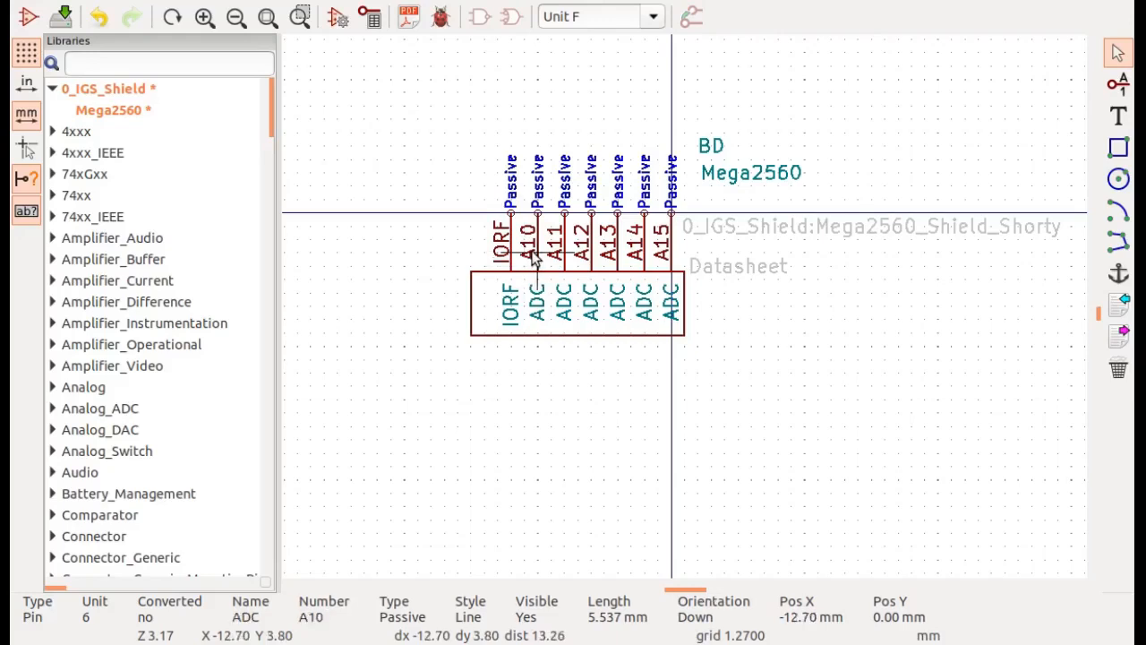
{"action": "double_click", "coordinate": [537, 251]}
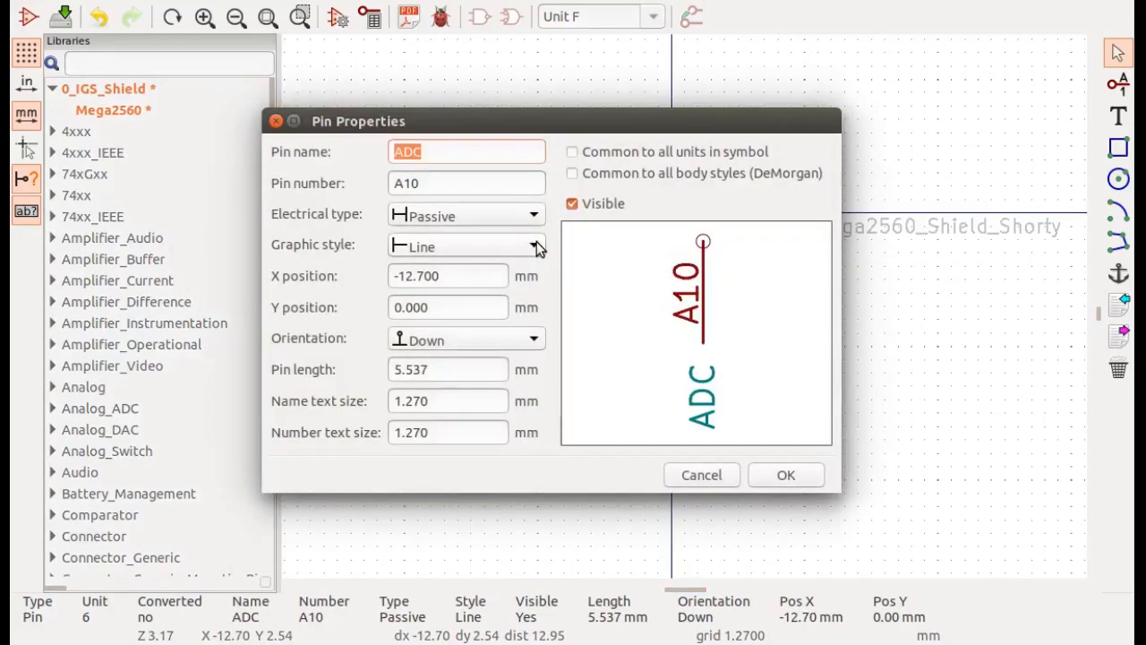
{"action": "type", "text": "RST1"}
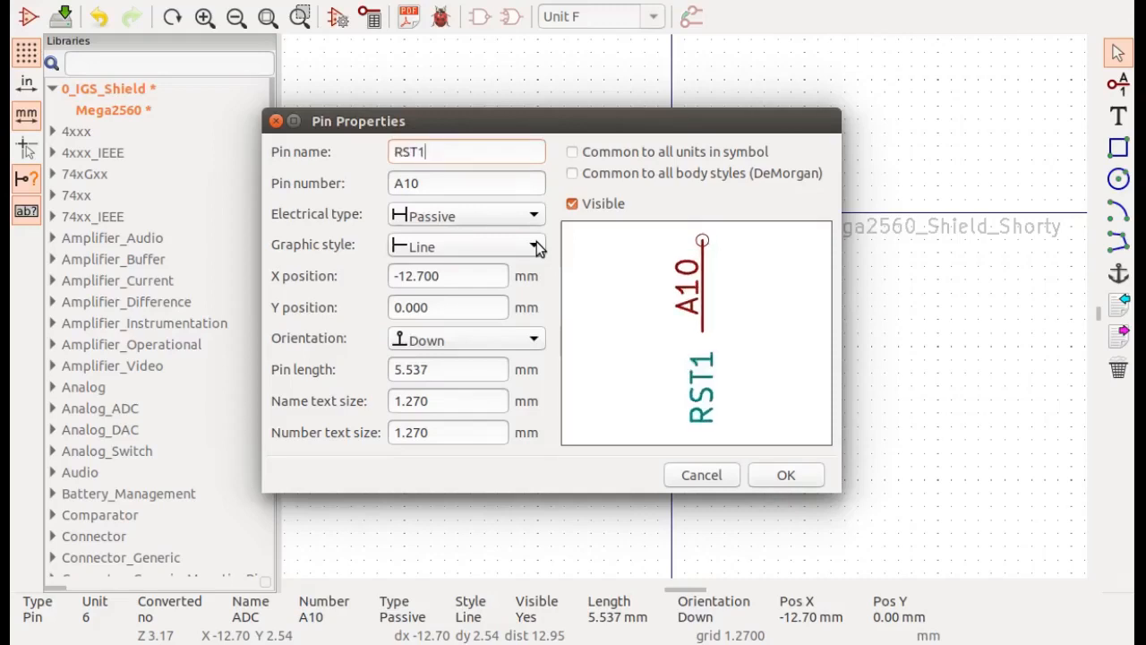
{"action": "key", "text": "Tab"}
{"action": "type", "text": "RST"}
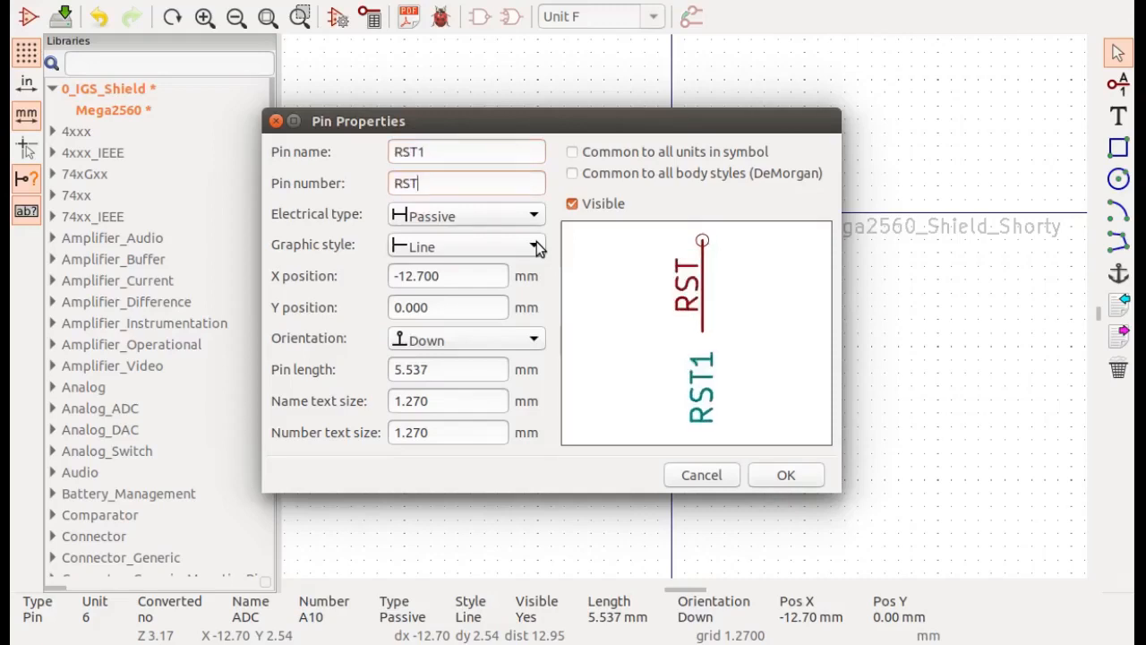
{"action": "type", "text": "1"}
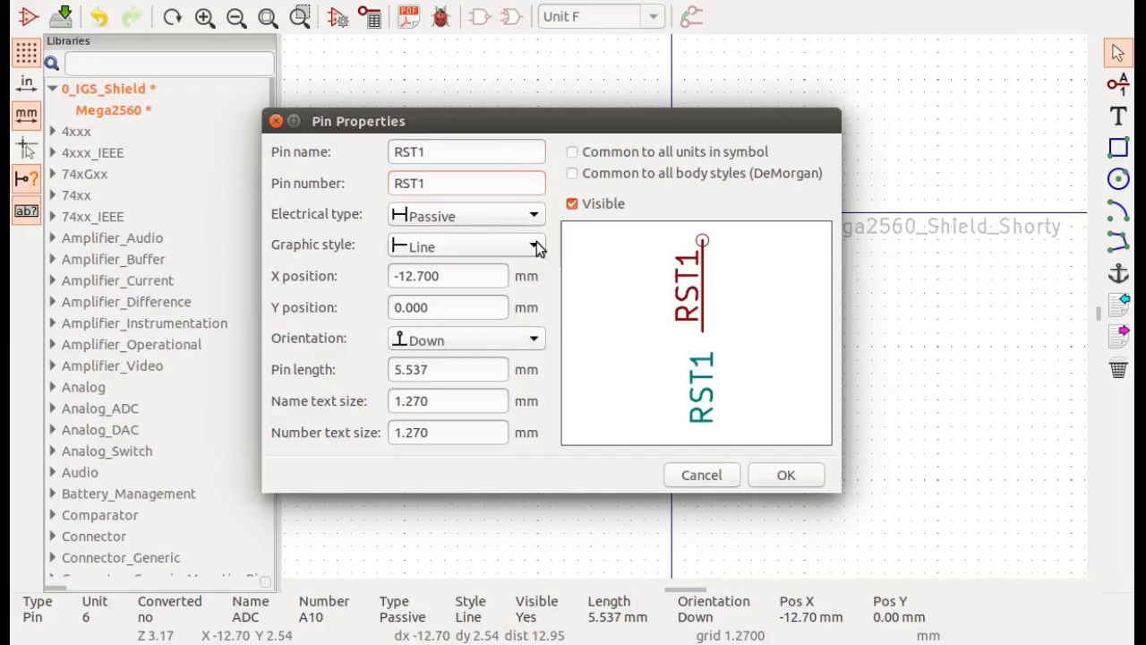
{"action": "key", "text": "Return"}
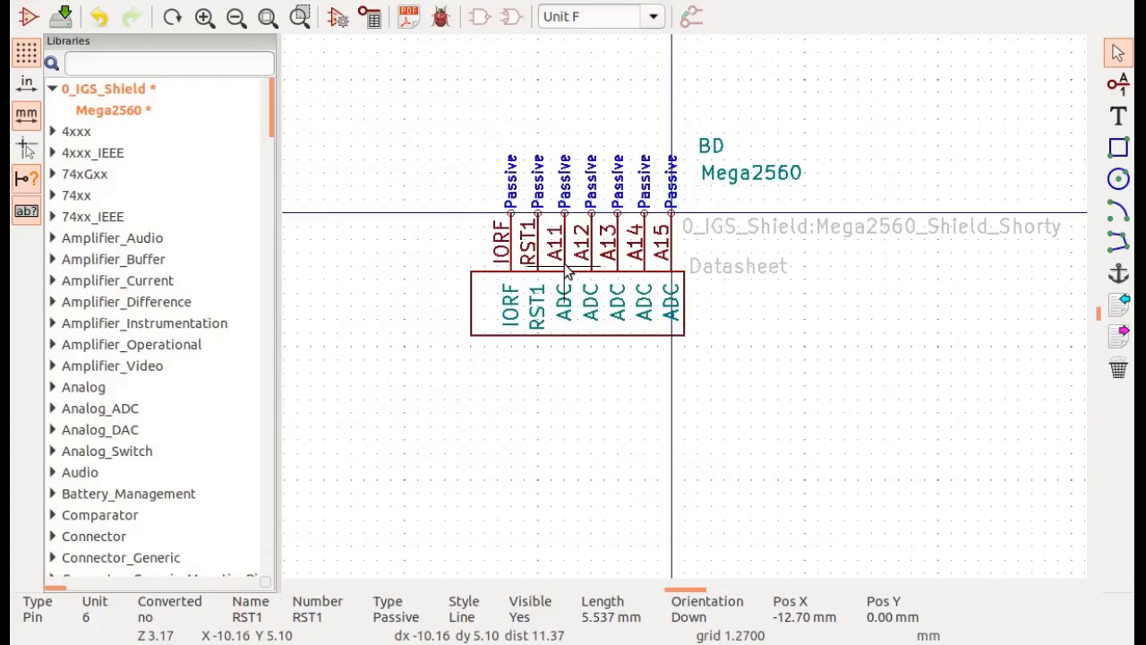
- Set both the name and number of Unit F's pin A11 to 3V3
{"action": "double_click", "coordinate": [562, 240]}
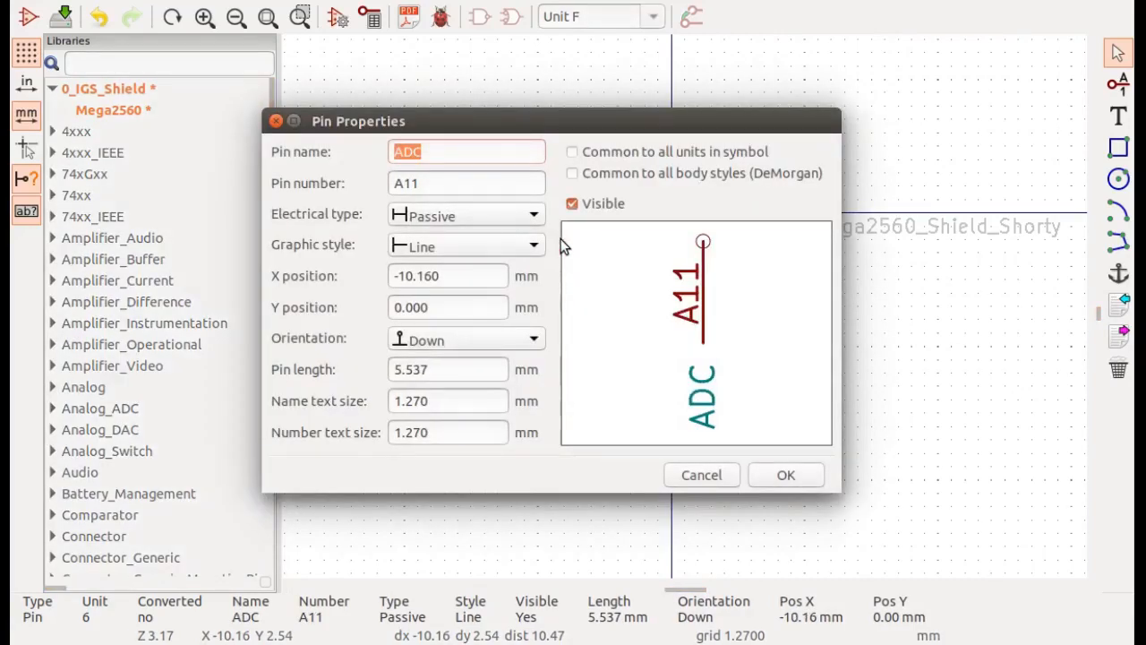
{"action": "type", "text": "3"}
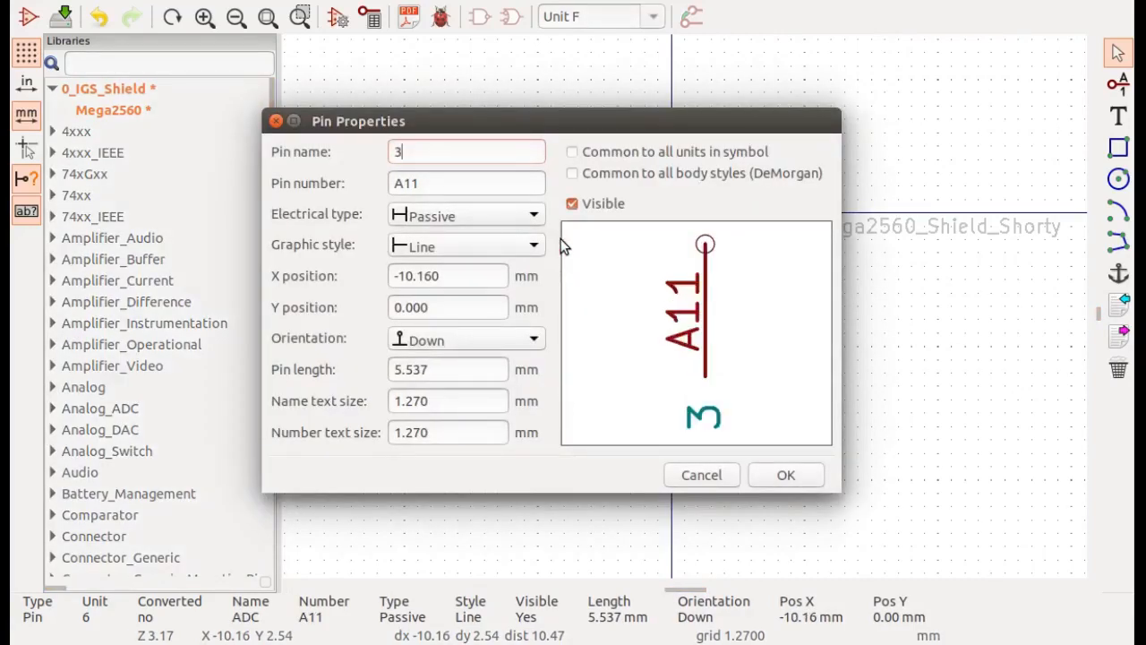
{"action": "type", "text": "V3"}
{"action": "key", "text": "Tab"}
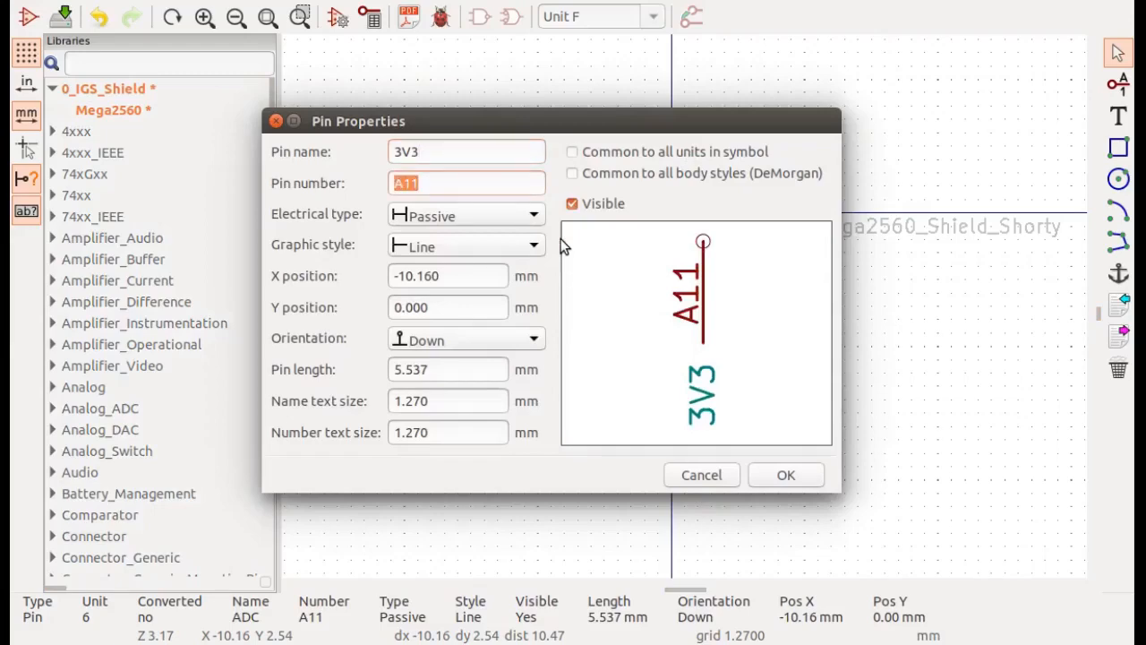
{"action": "type", "text": "3V3"}
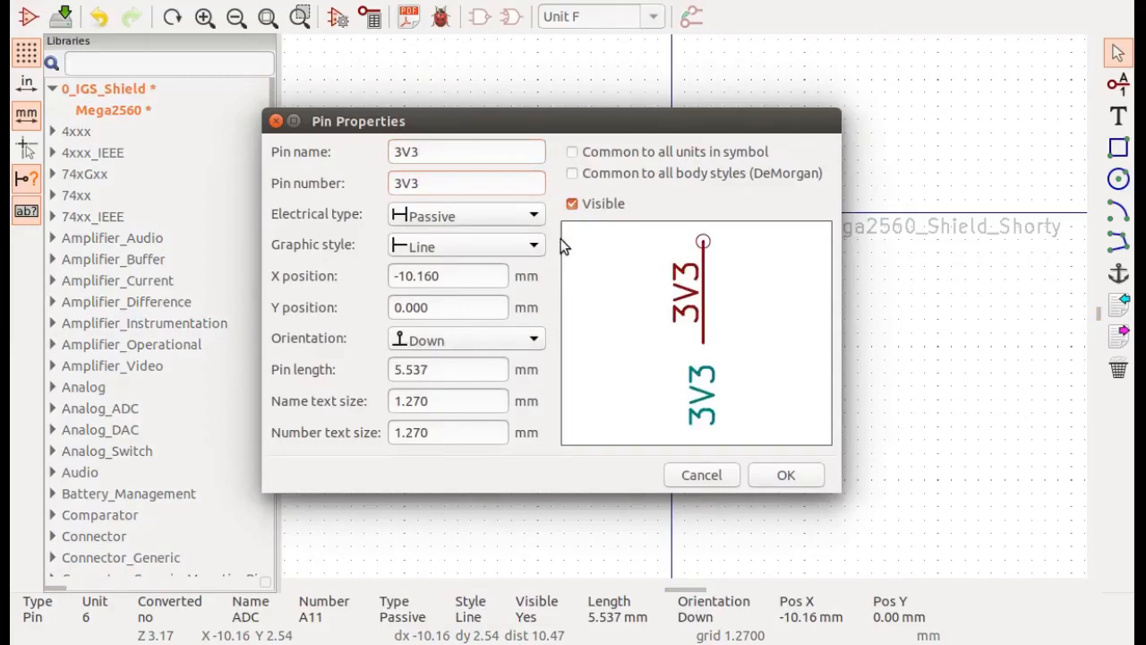
{"action": "key", "text": "Return"}
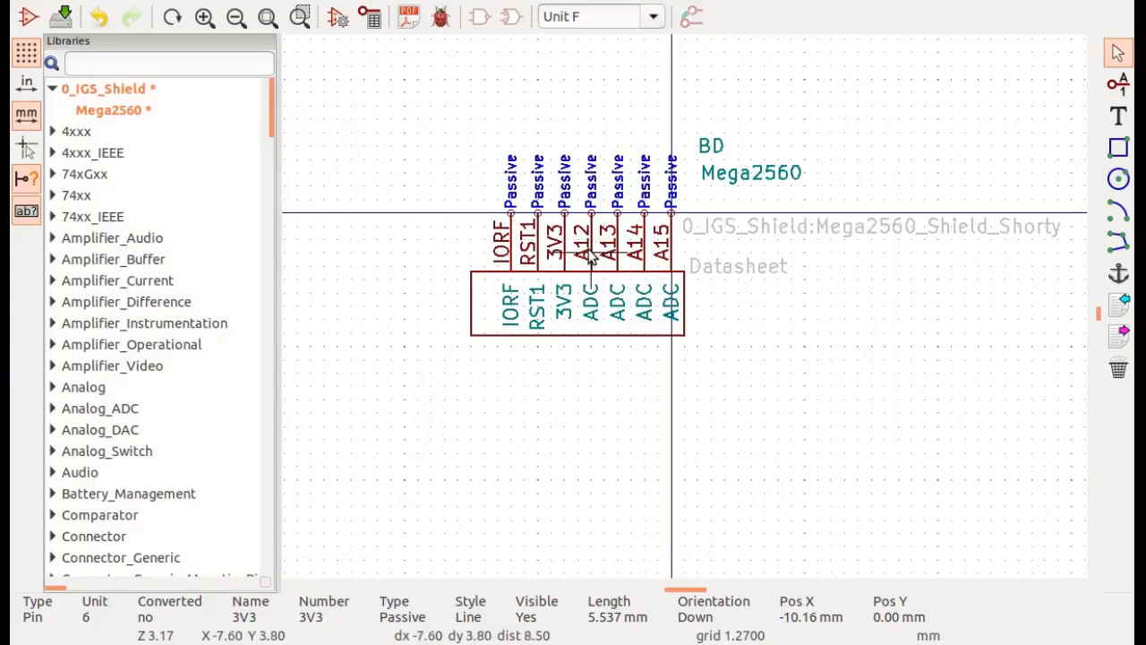
- Set both the name and number of Unit F's pin A12 to 5V1
{"action": "double_click", "coordinate": [590, 252]}
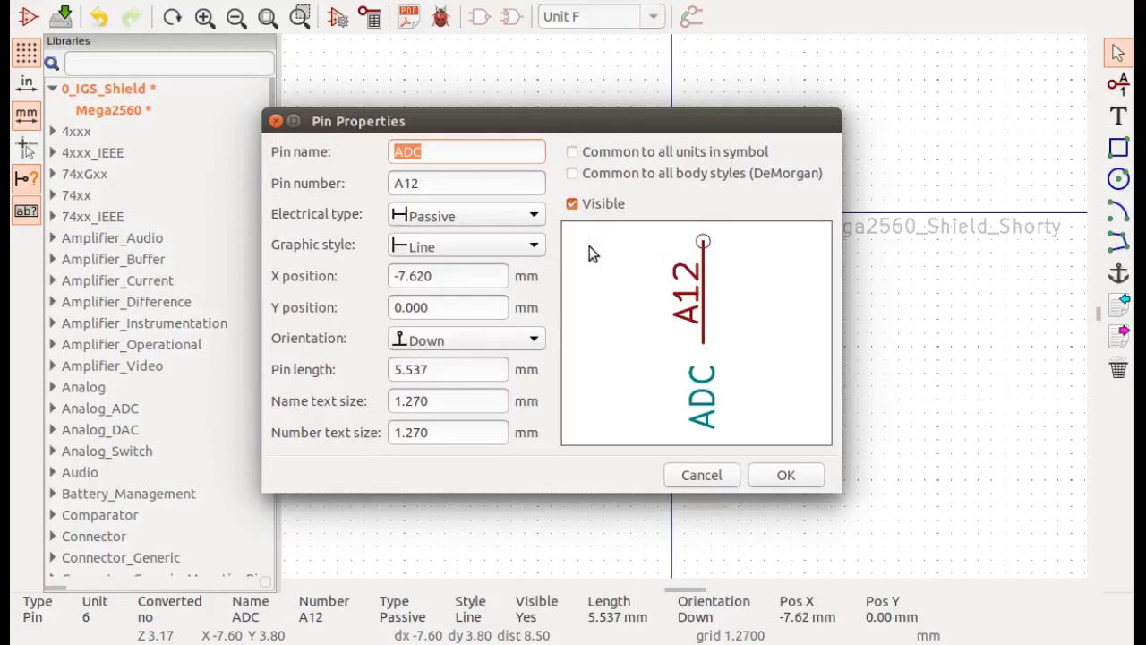
{"action": "type", "text": "5V1"}
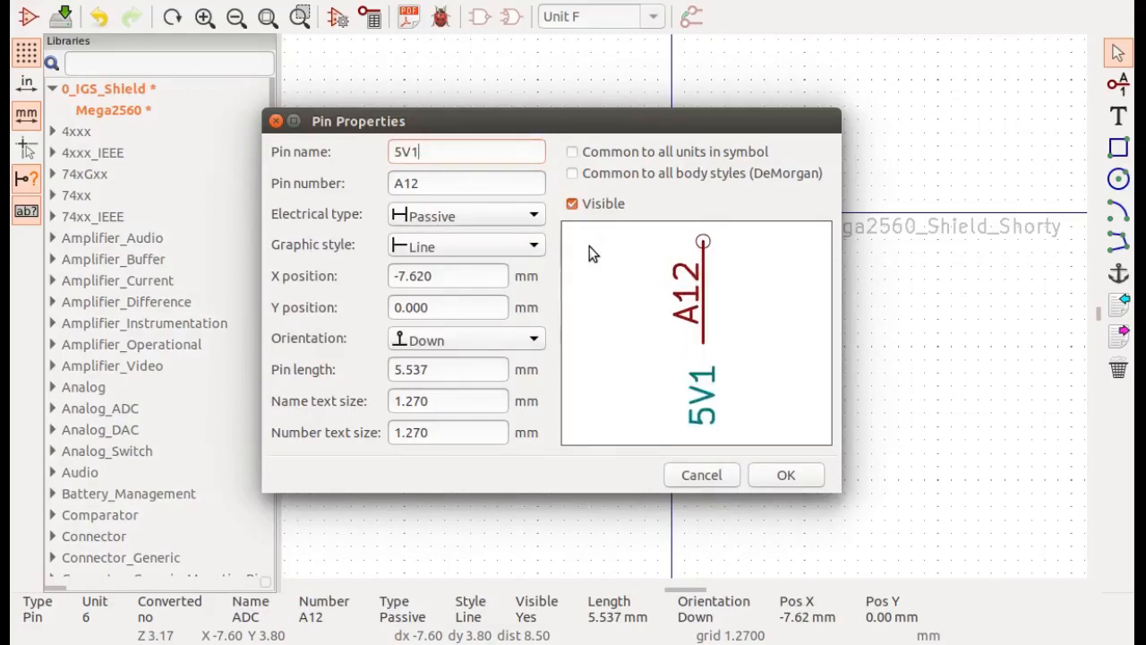
{"action": "key", "text": "Tab"}
{"action": "type", "text": "5V1"}
{"action": "key", "text": "Return"}
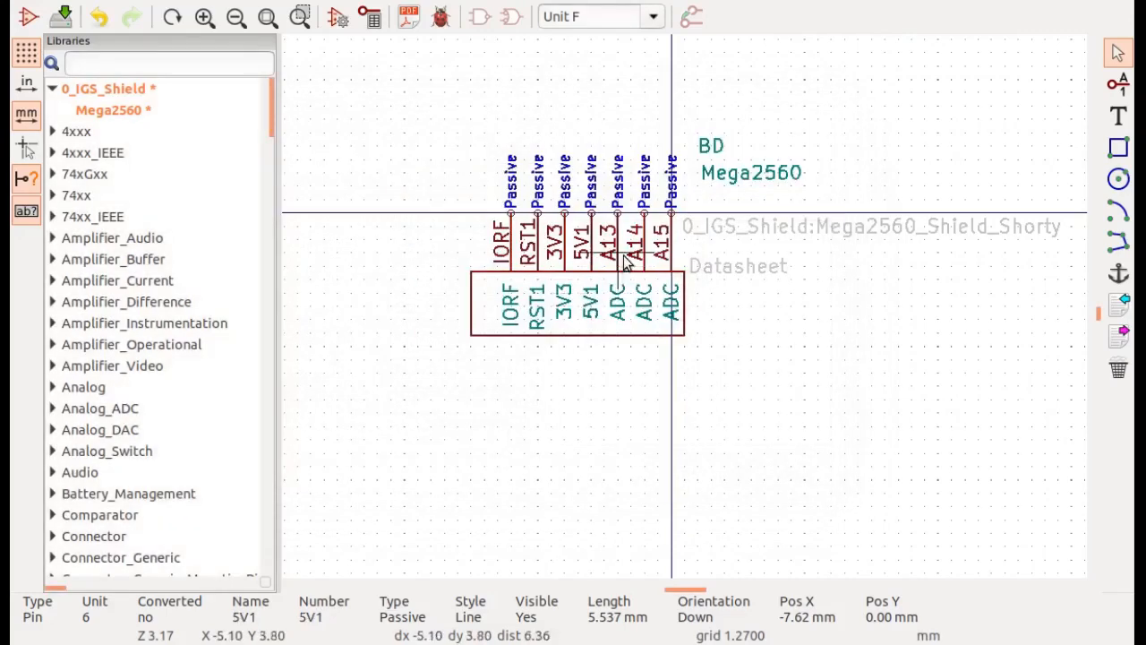
- Set Unit F's pin A13 to the name GND and the number GND2
{"action": "double_click", "coordinate": [619, 252]}
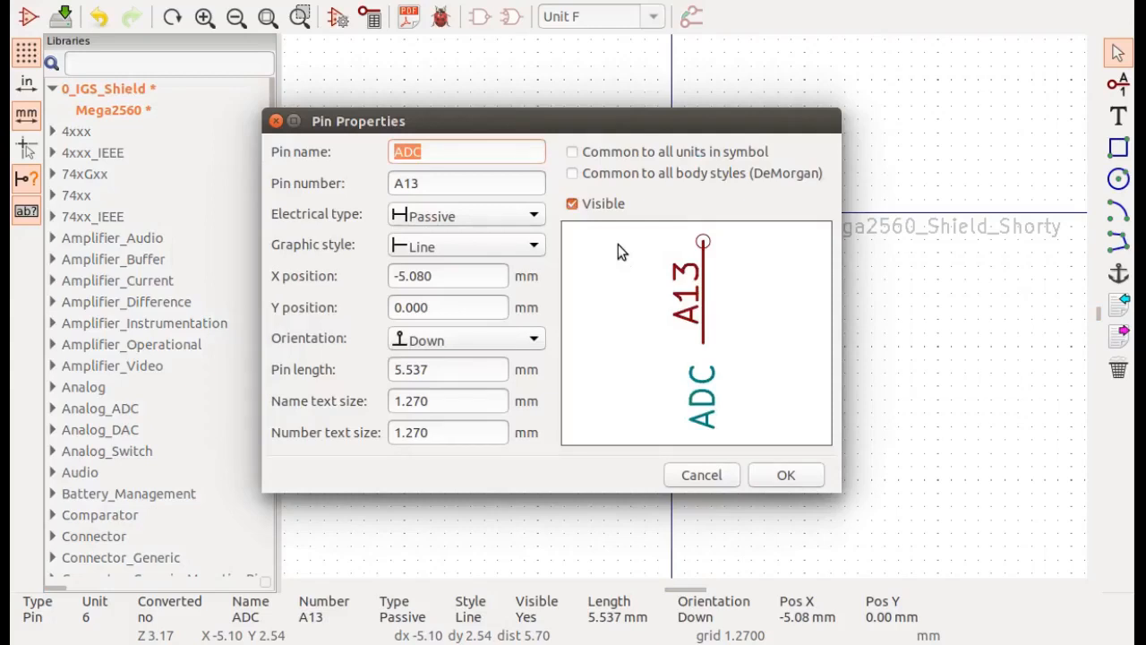
{"action": "type", "text": "GND2"}
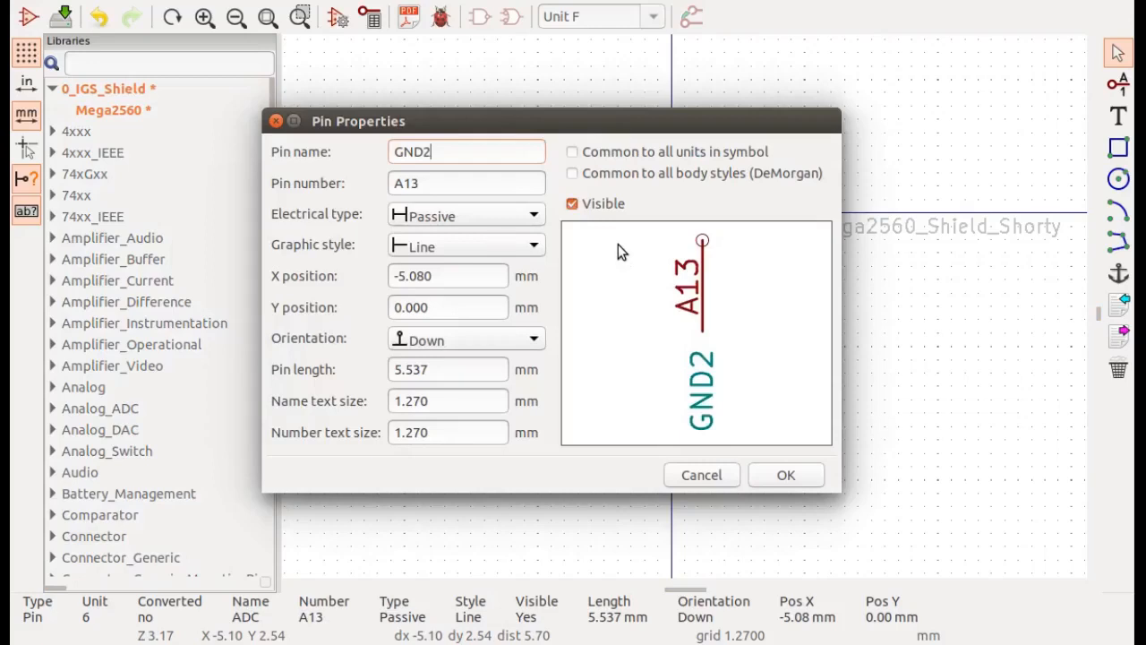
{"action": "key", "text": "Tab"}
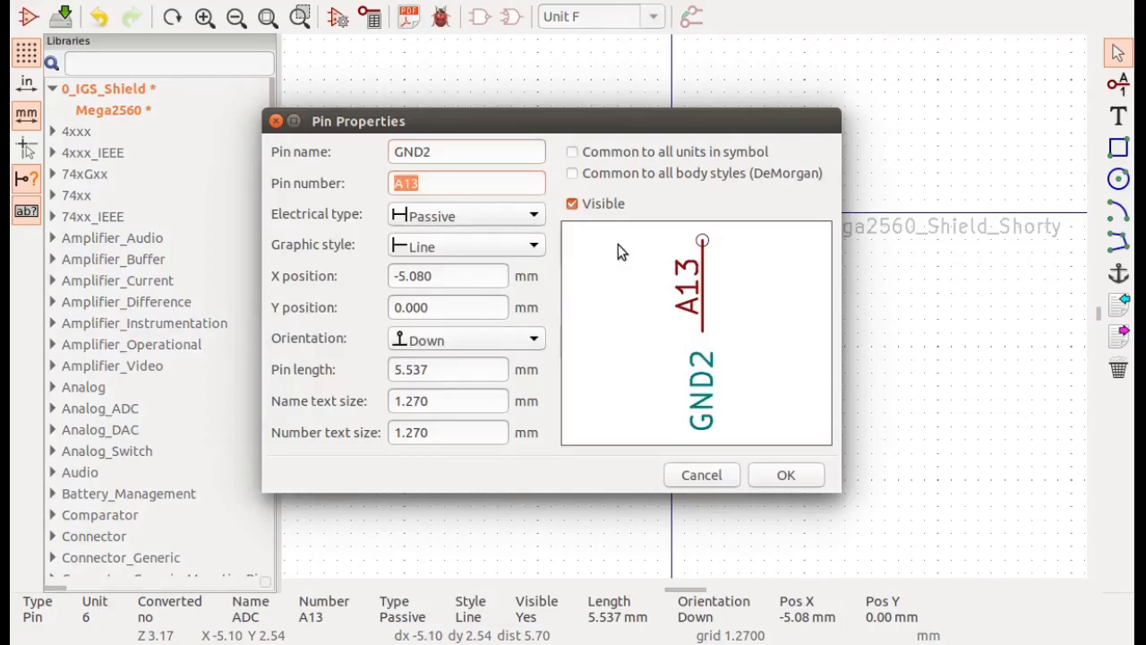
{"action": "type", "text": "GND2"}
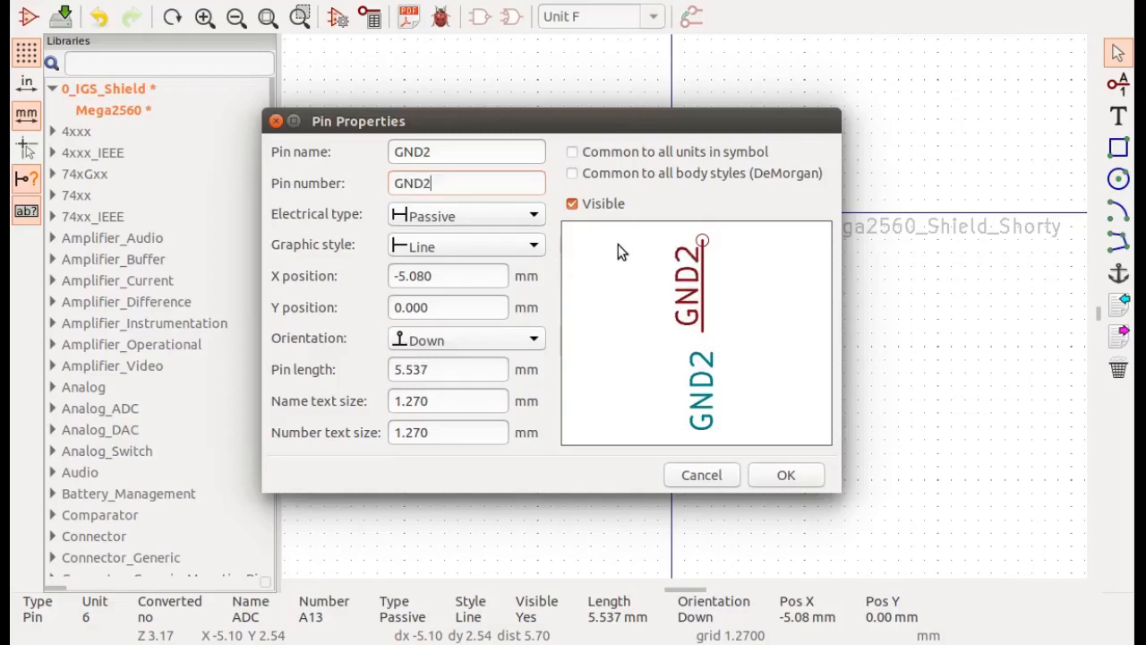
{"action": "left_click", "coordinate": [473, 151]}
{"action": "key", "text": "BackSpace"}
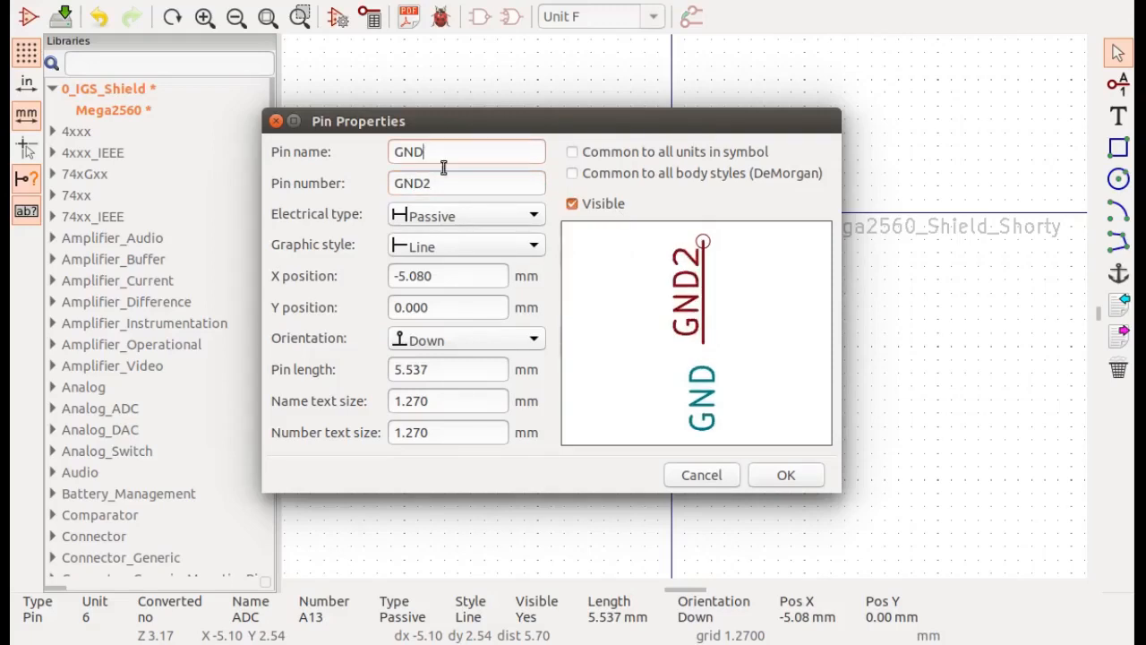
{"action": "left_click", "coordinate": [785, 475]}
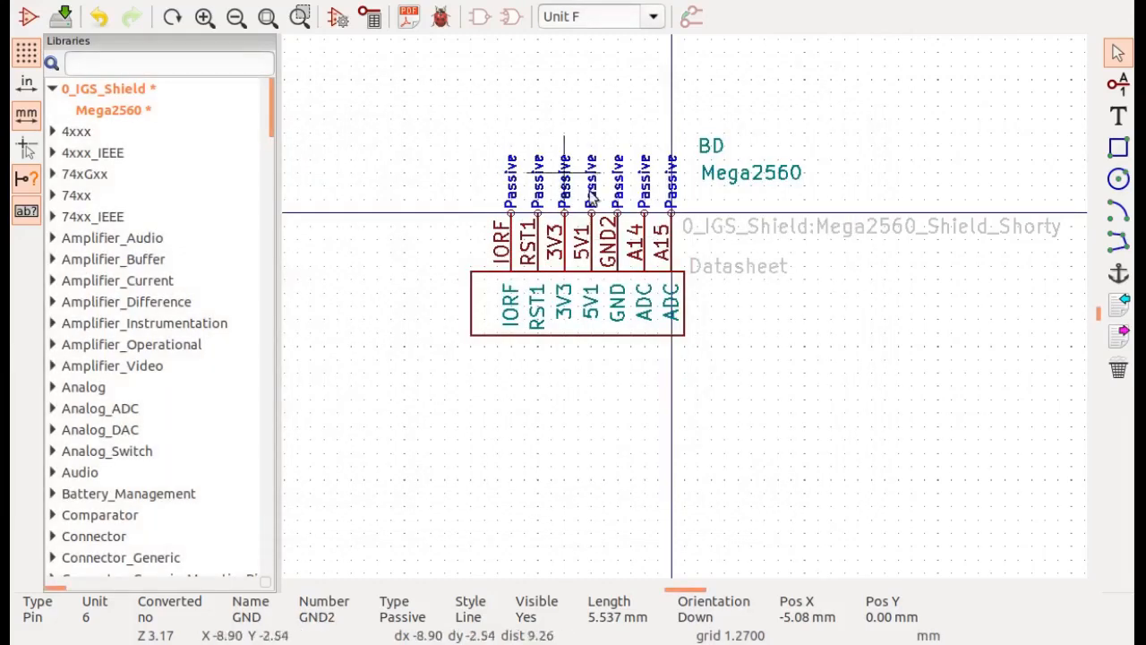
- Set Unit F's pin A14 to the name GND and the number GND3
{"action": "double_click", "coordinate": [641, 252]}
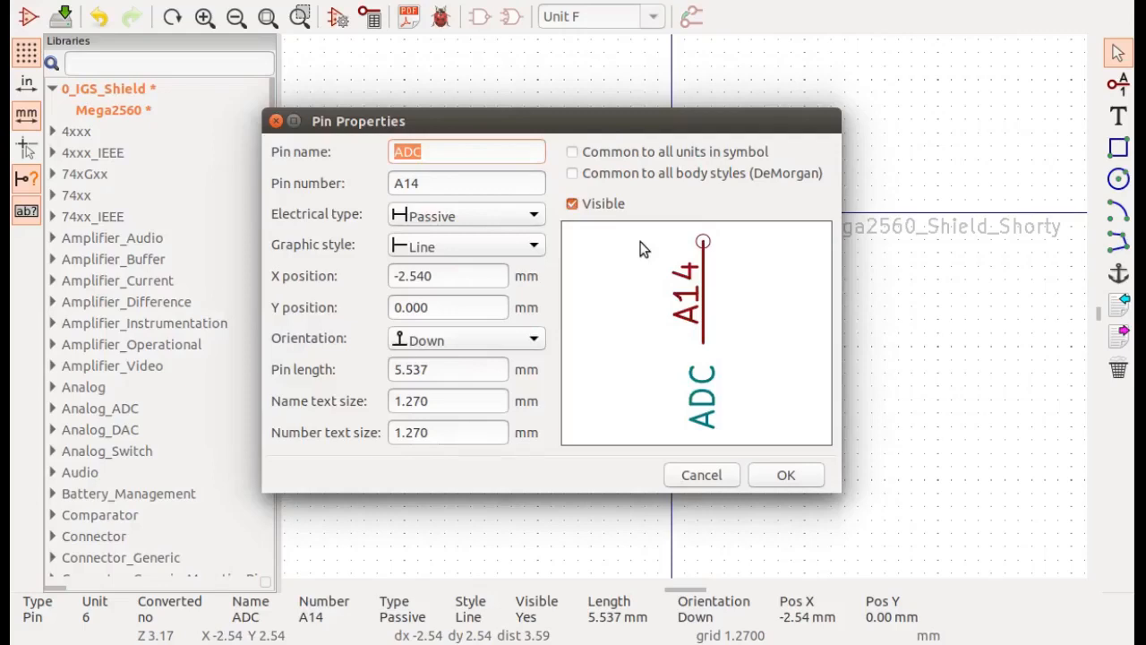
{"action": "type", "text": "GND"}
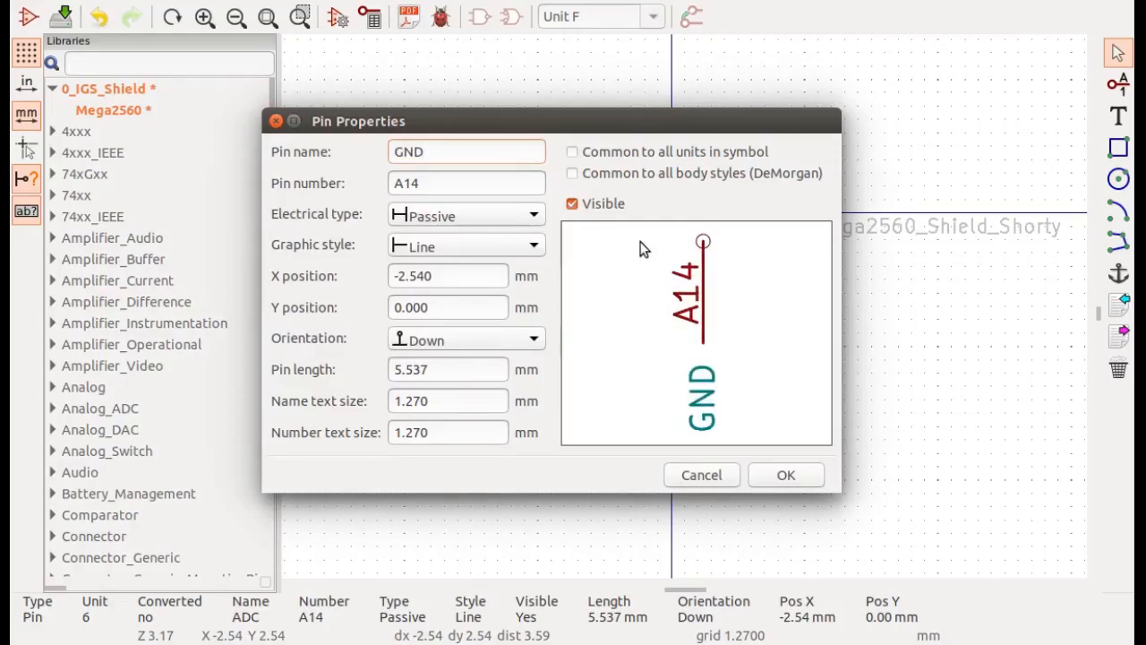
{"action": "key", "text": "Tab"}
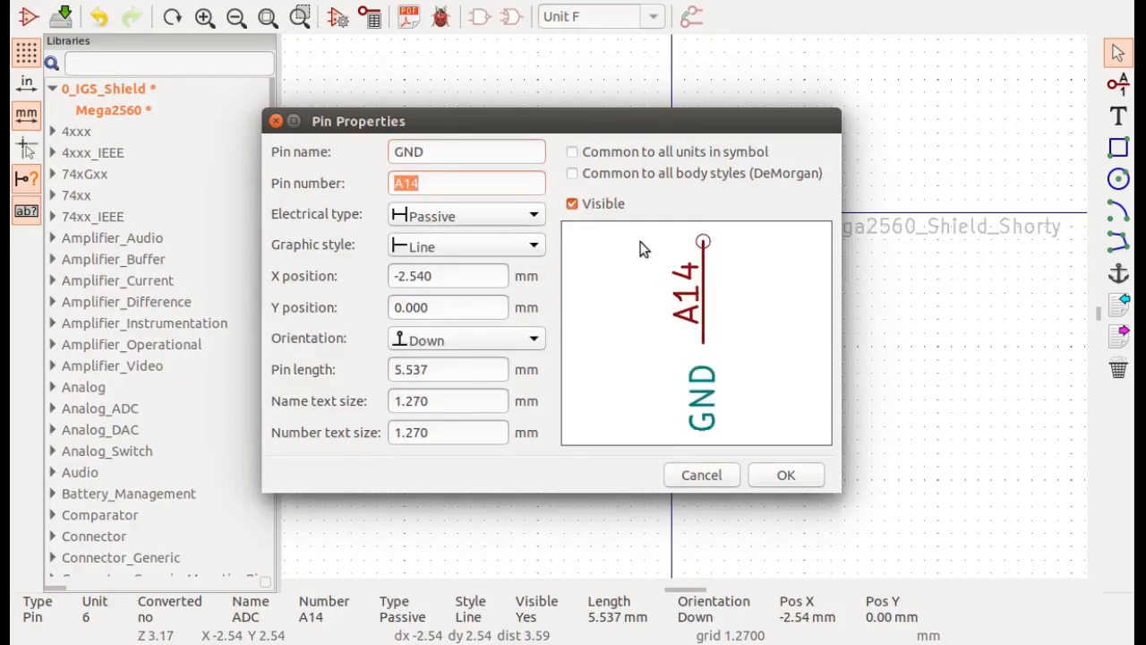
{"action": "type", "text": "GND"}
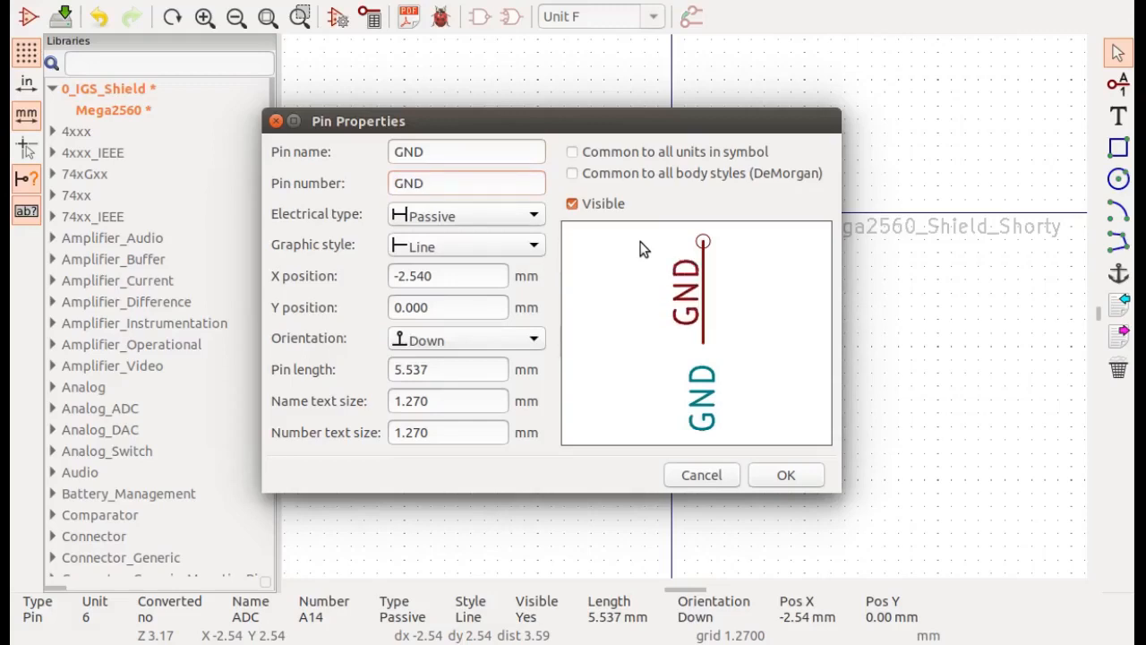
{"action": "type", "text": "3"}
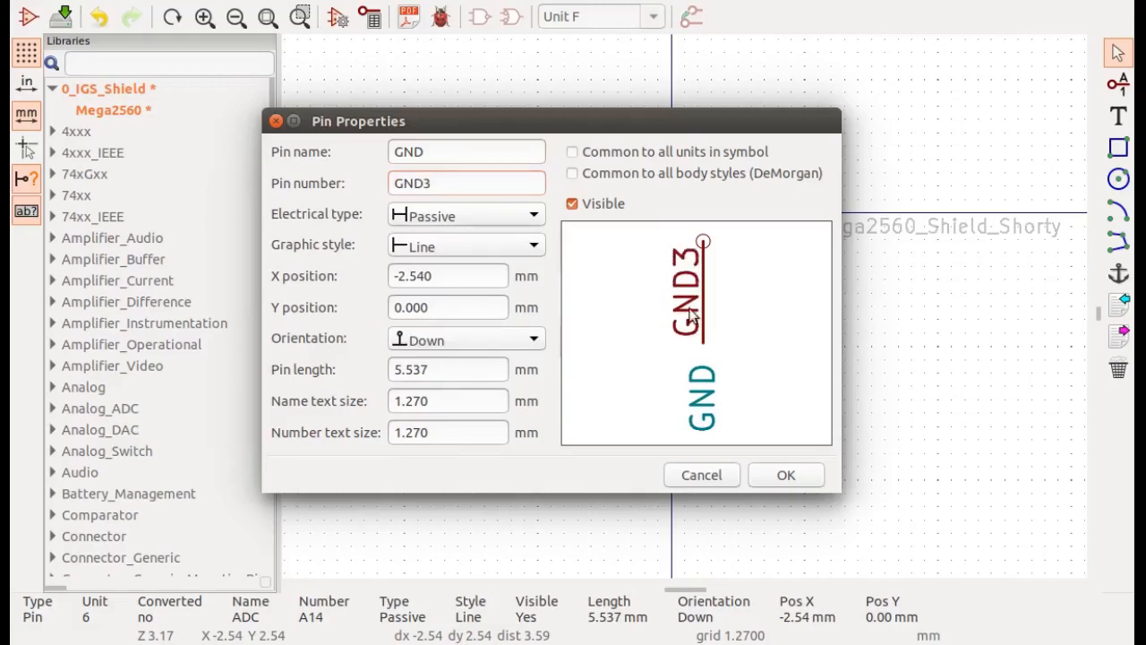
{"action": "left_click", "coordinate": [788, 476]}
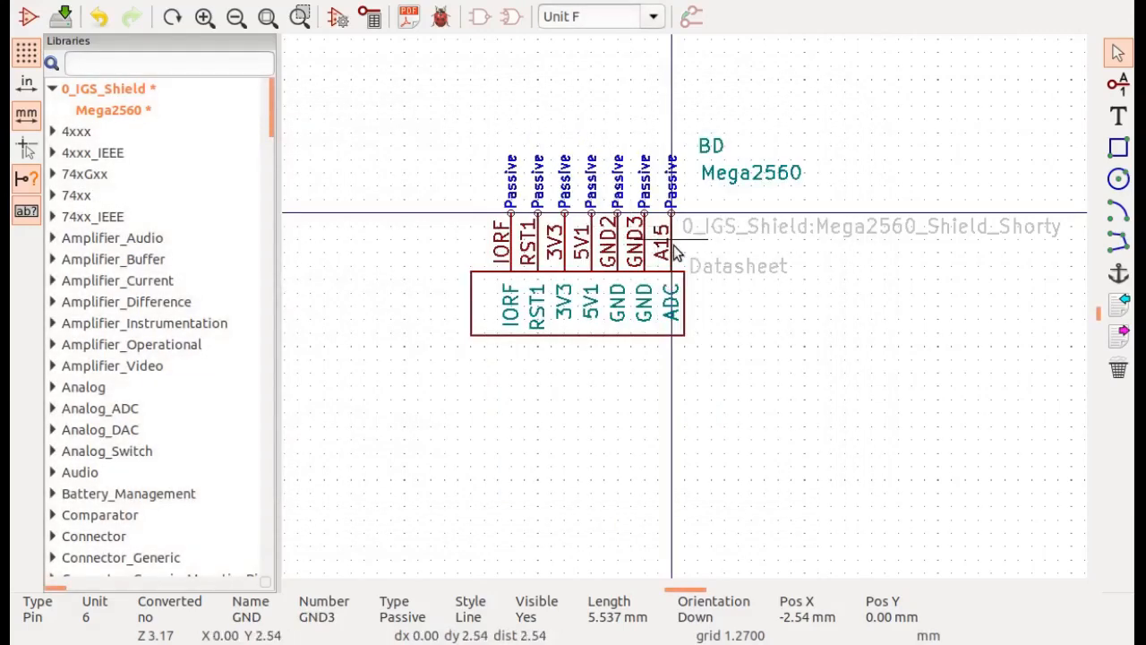
- Set Unit F's pin A15 to the name V_IN and the number VIN
{"action": "double_click", "coordinate": [672, 251]}
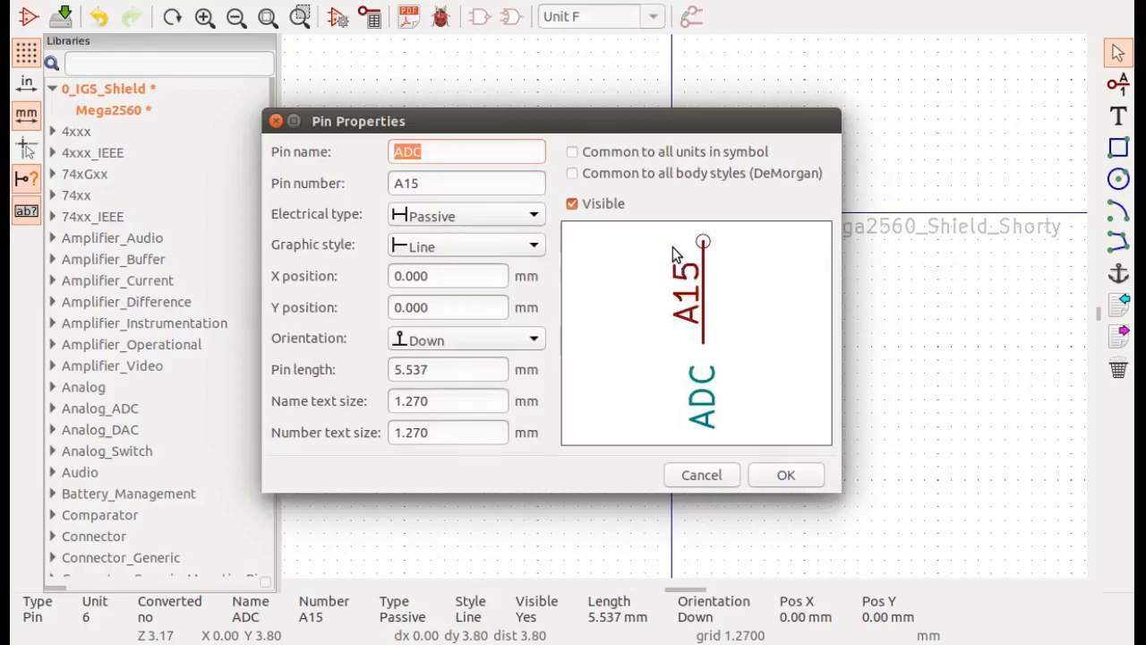
{"action": "type", "text": "VIN"}
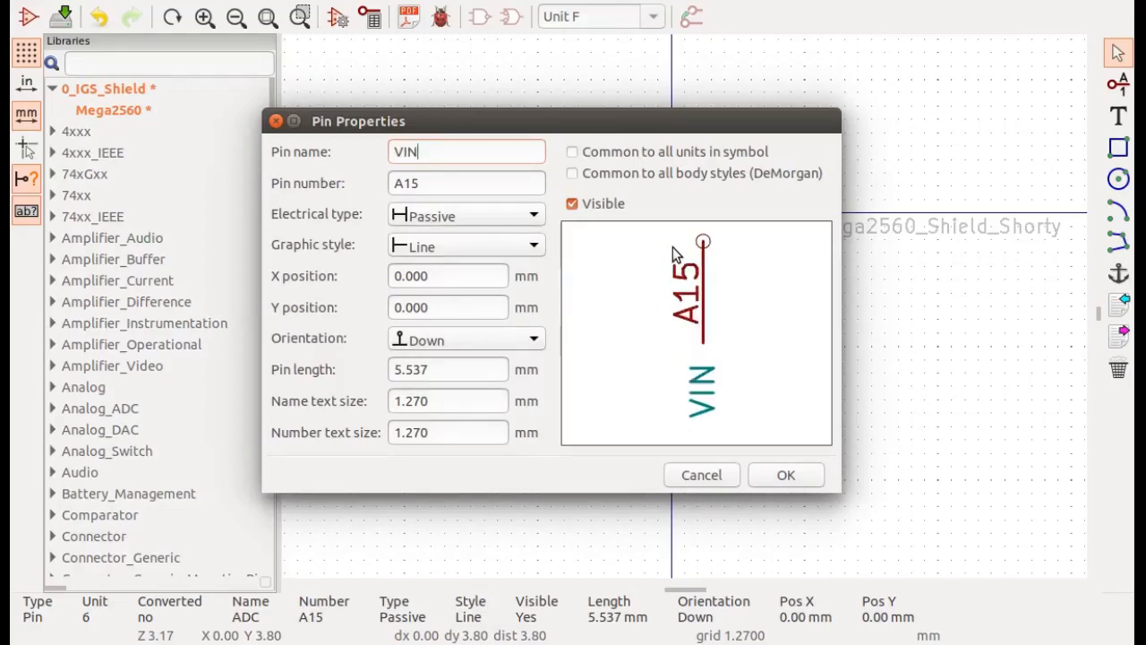
{"action": "left_click", "coordinate": [436, 180]}
{"action": "key", "text": "BackSpace"}
{"action": "key", "text": "BackSpace"}
{"action": "key", "text": "BackSpace"}
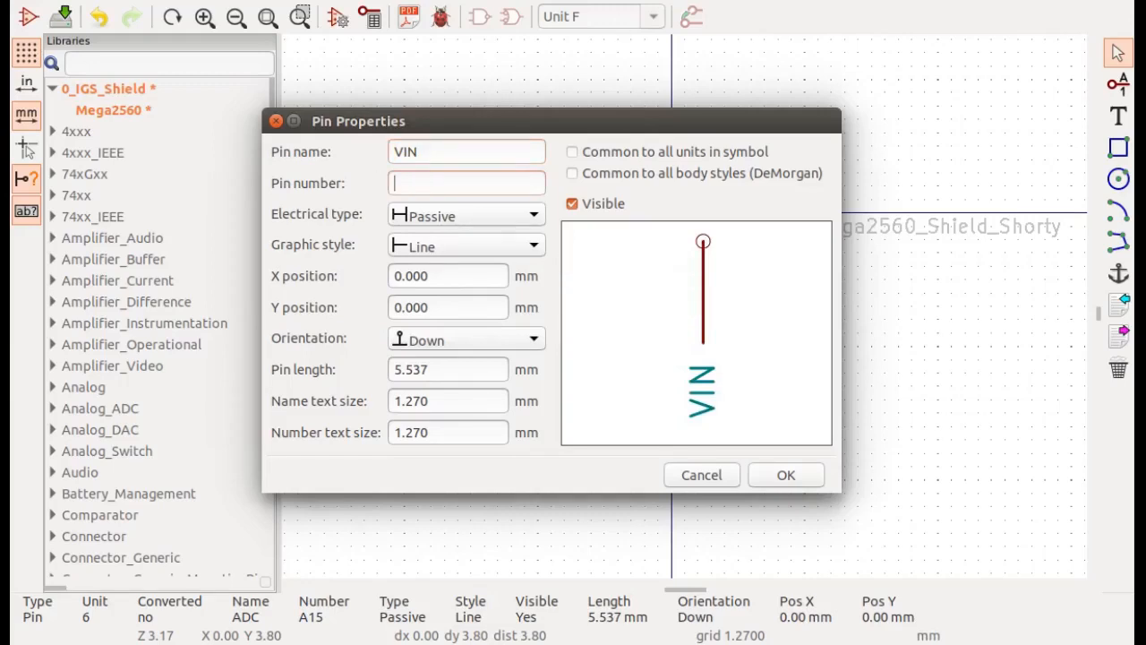
{"action": "type", "text": "VIN"}
{"action": "left_click", "coordinate": [451, 150]}
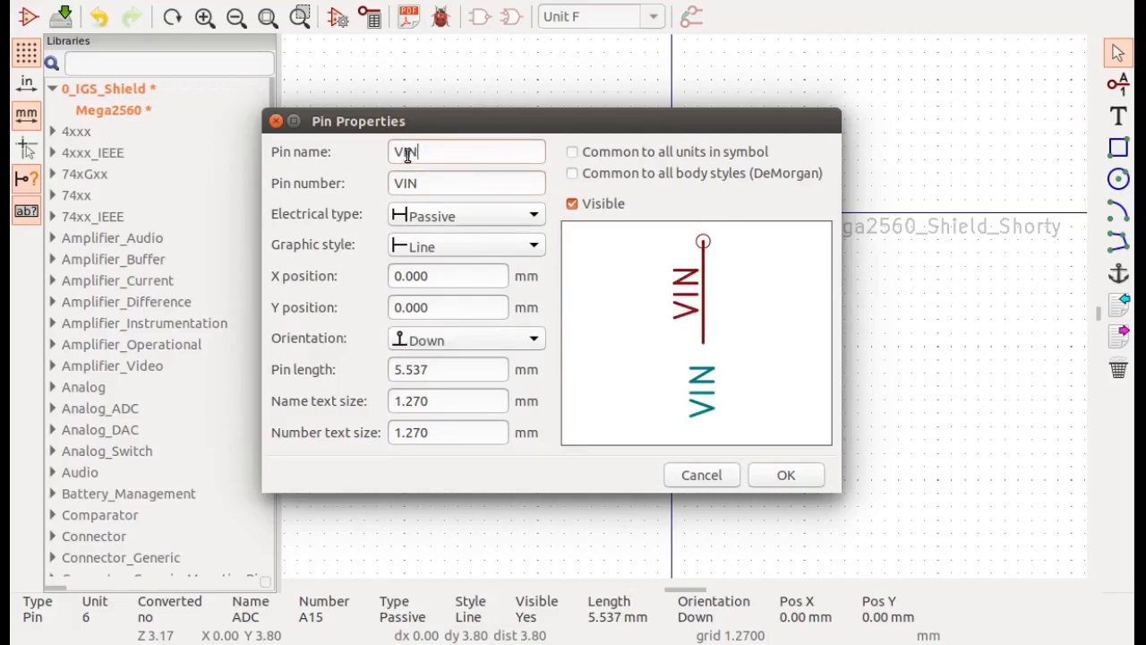
{"action": "left_click", "coordinate": [404, 155]}
{"action": "type", "text": "_"}
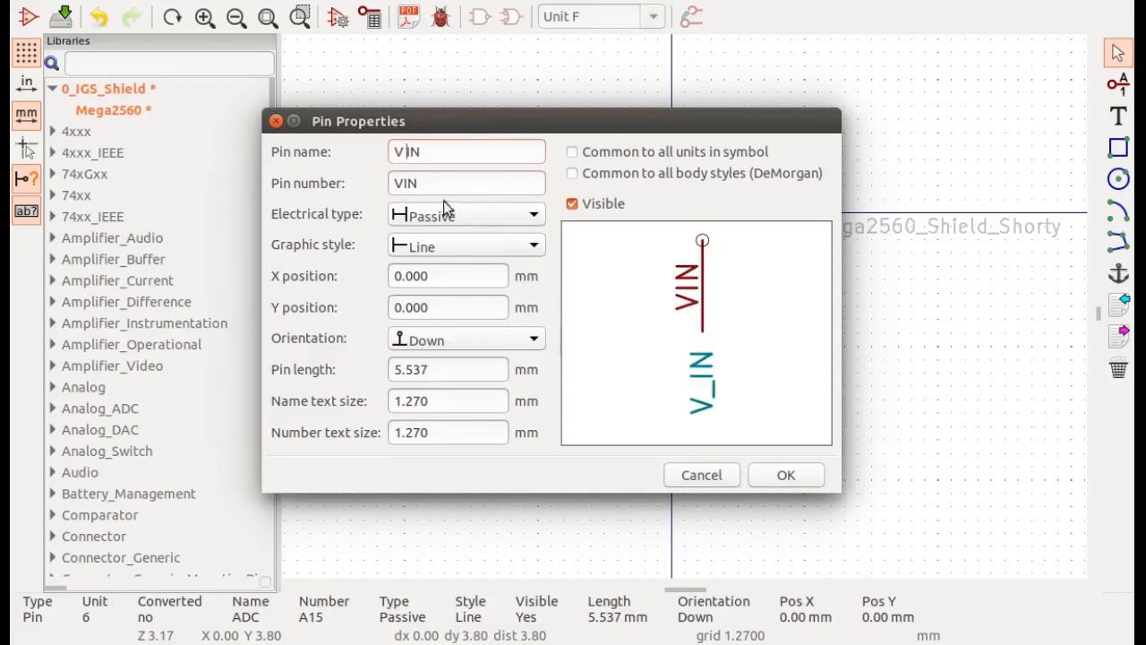
{"action": "left_click", "coordinate": [787, 476]}
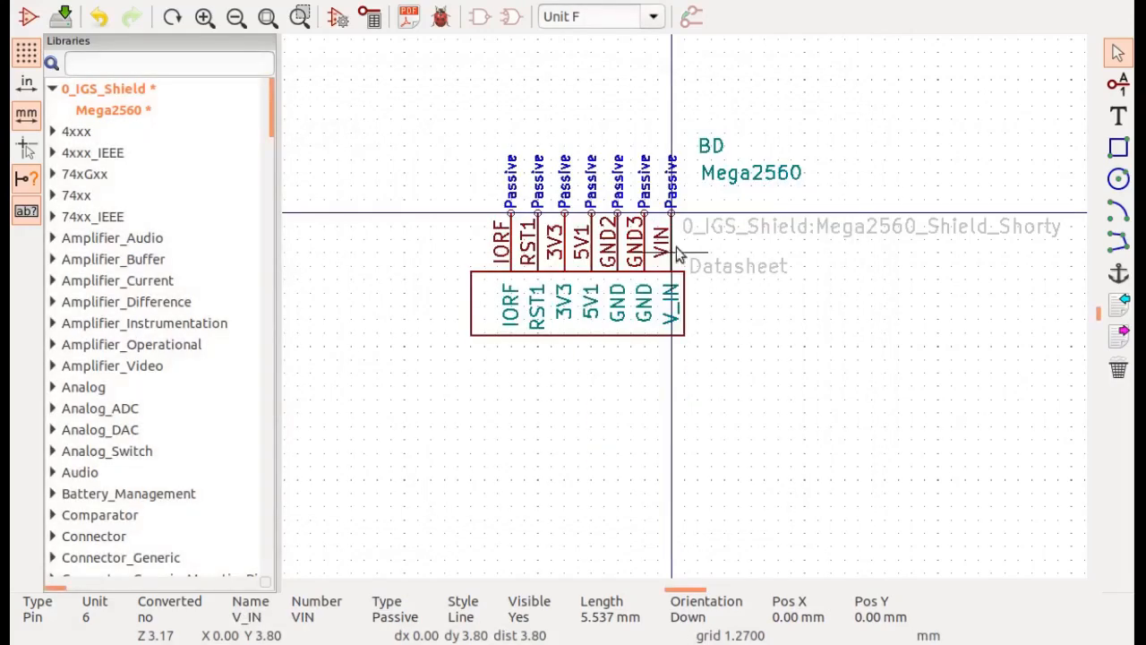
- Remove the underscore from the name of Unit F's last pin so that it reads VIN
{"action": "double_click", "coordinate": [672, 314]}
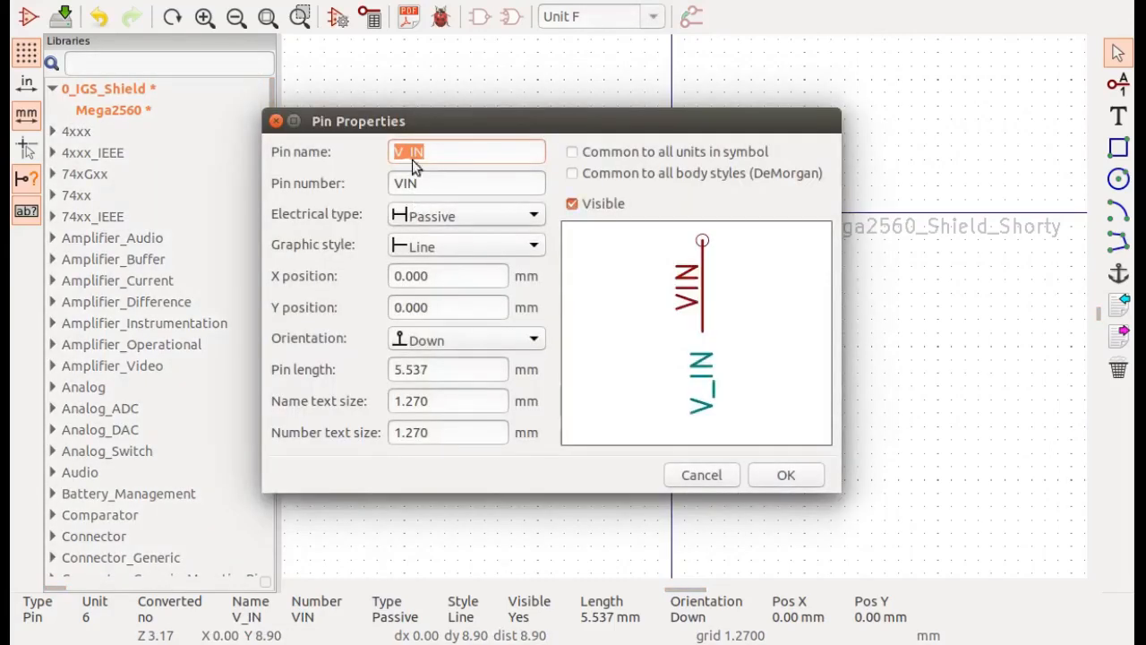
{"action": "left_click", "coordinate": [413, 159]}
{"action": "key", "text": "BackSpace"}
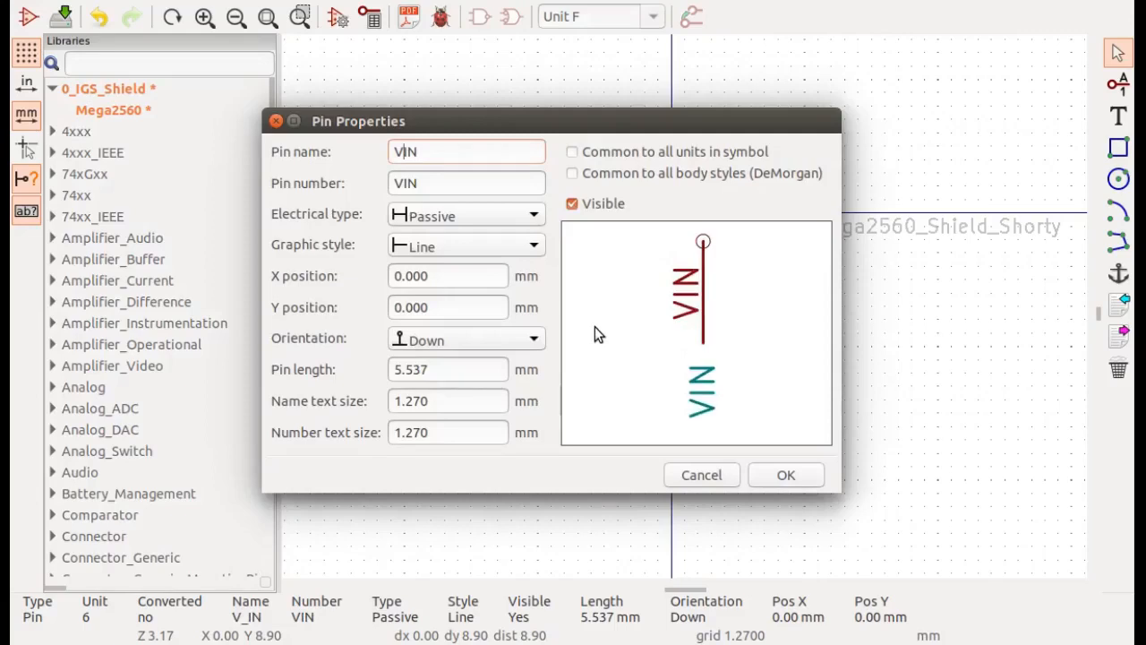
{"action": "left_click", "coordinate": [804, 478]}
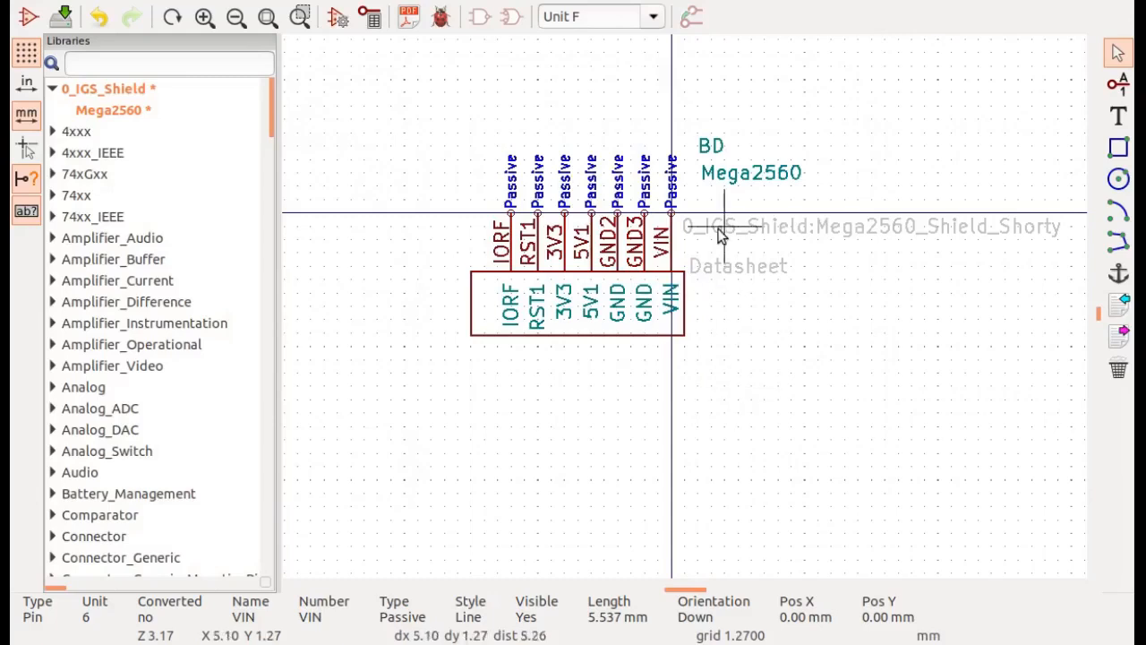
- Save the Mega2560 symbol in the 0_IGS_Shield library and close the symbol editor
{"action": "left_click", "coordinate": [651, 19]}
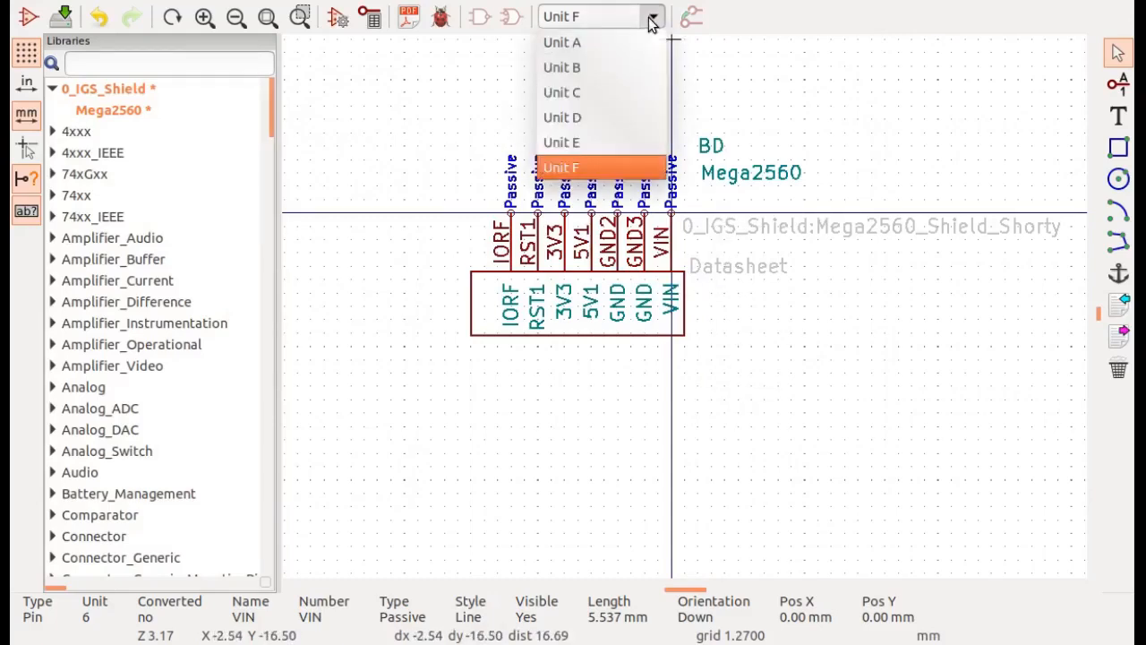
{"action": "left_click", "coordinate": [651, 22]}
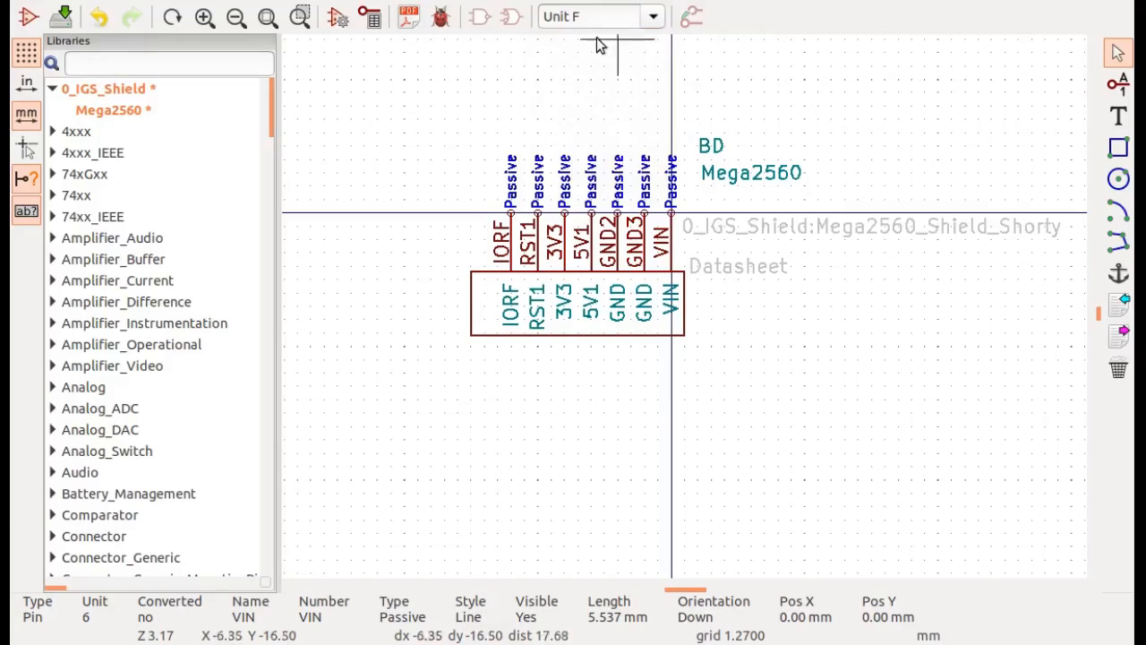
{"action": "left_click", "coordinate": [69, 17]}
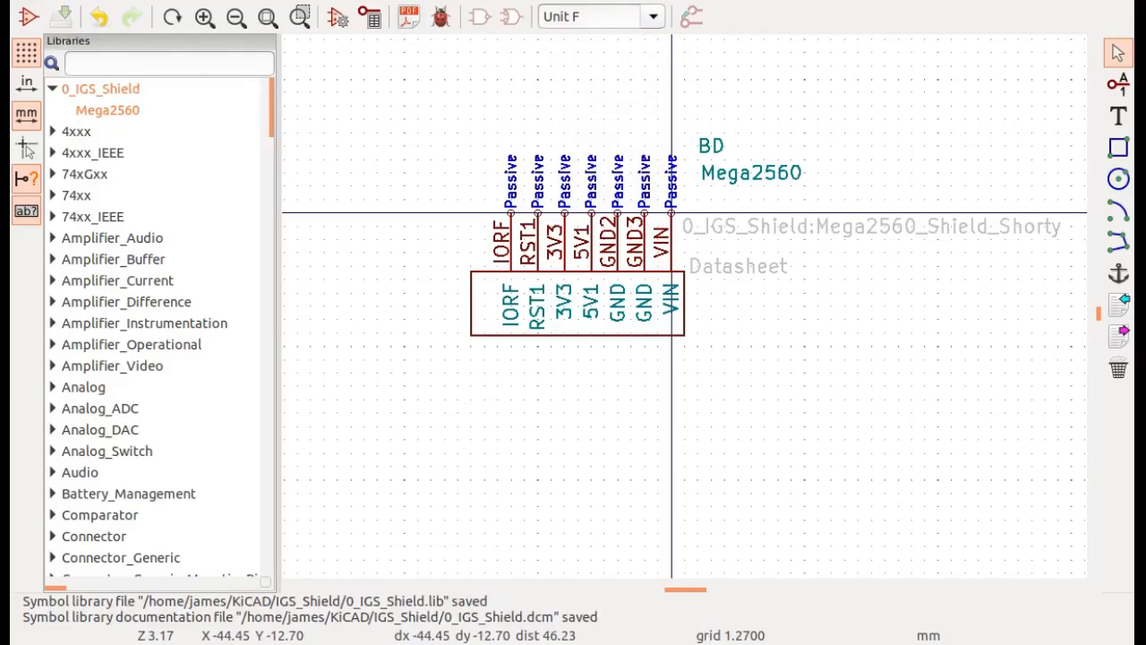
{"action": "key", "text": "alt+F4"}
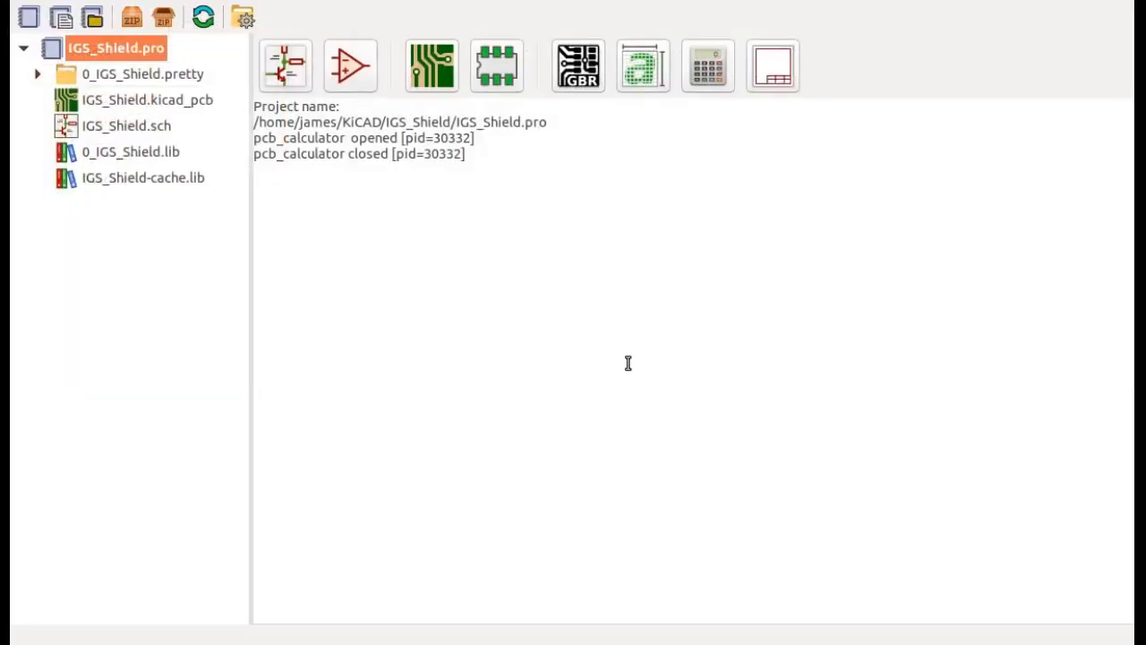
- Open the project's schematic and place Unit A of the 0_IGS_Shield Mega2560 symbol in the sheet's upper-left area
{"action": "left_click", "coordinate": [288, 66]}
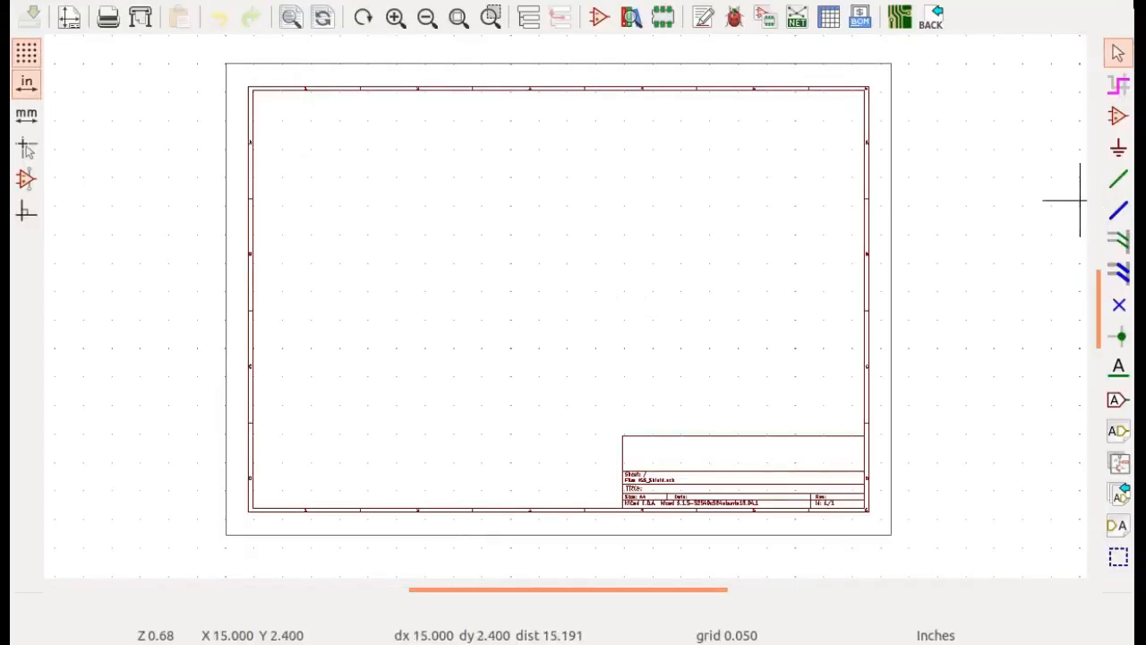
{"action": "left_click", "coordinate": [1117, 118]}
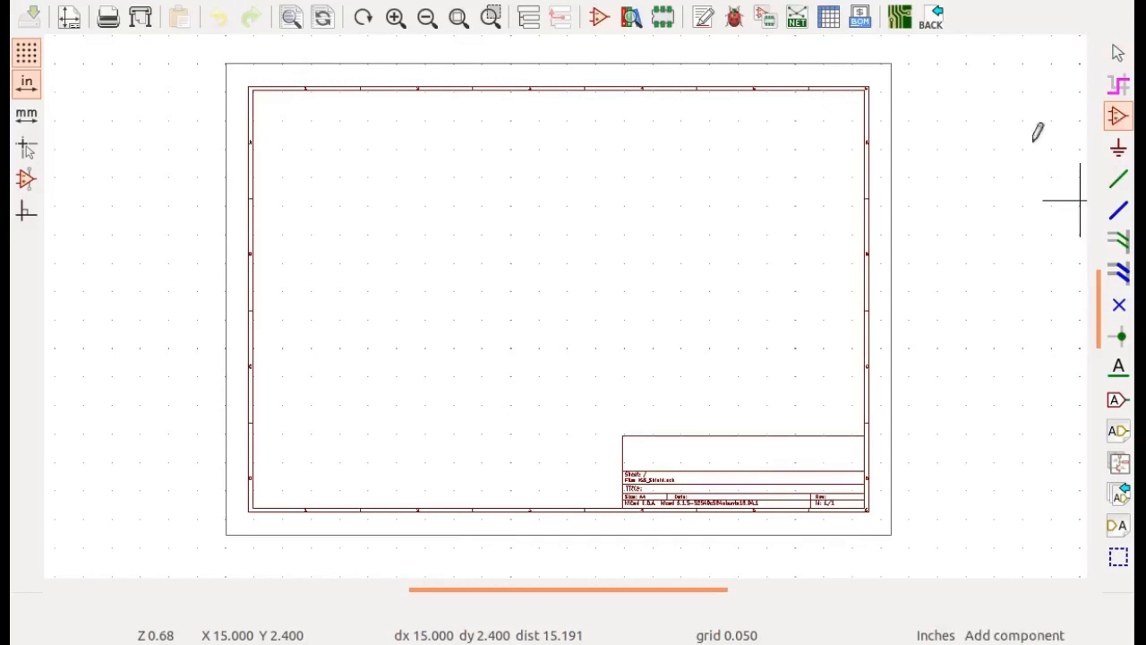
{"action": "left_click", "coordinate": [405, 202]}
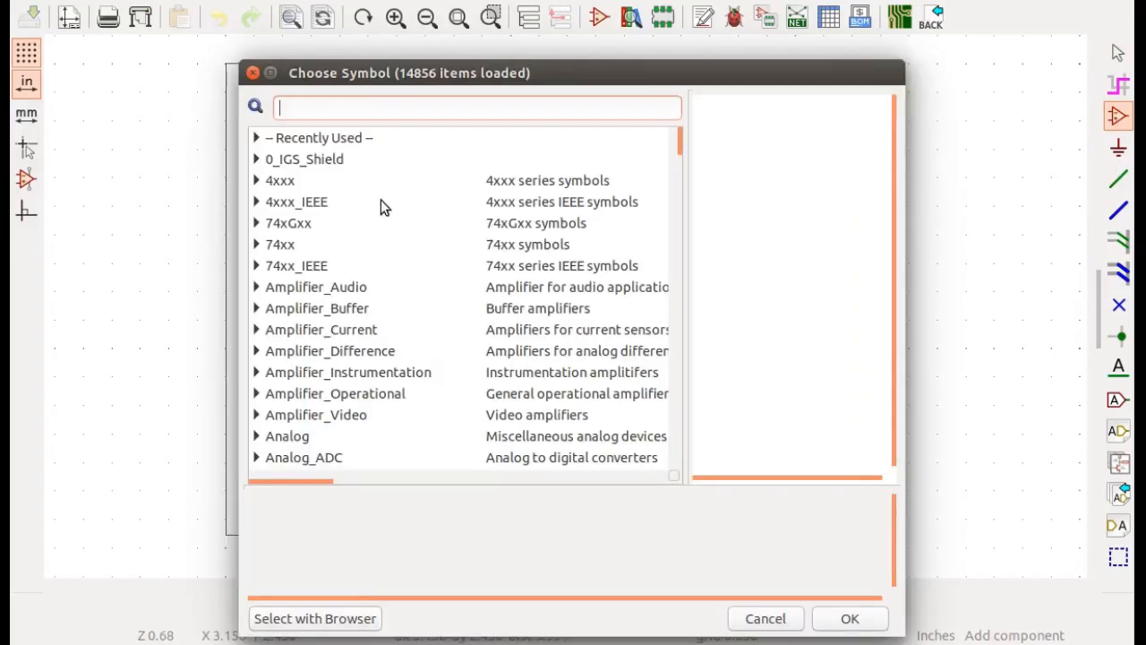
{"action": "left_click", "coordinate": [257, 160]}
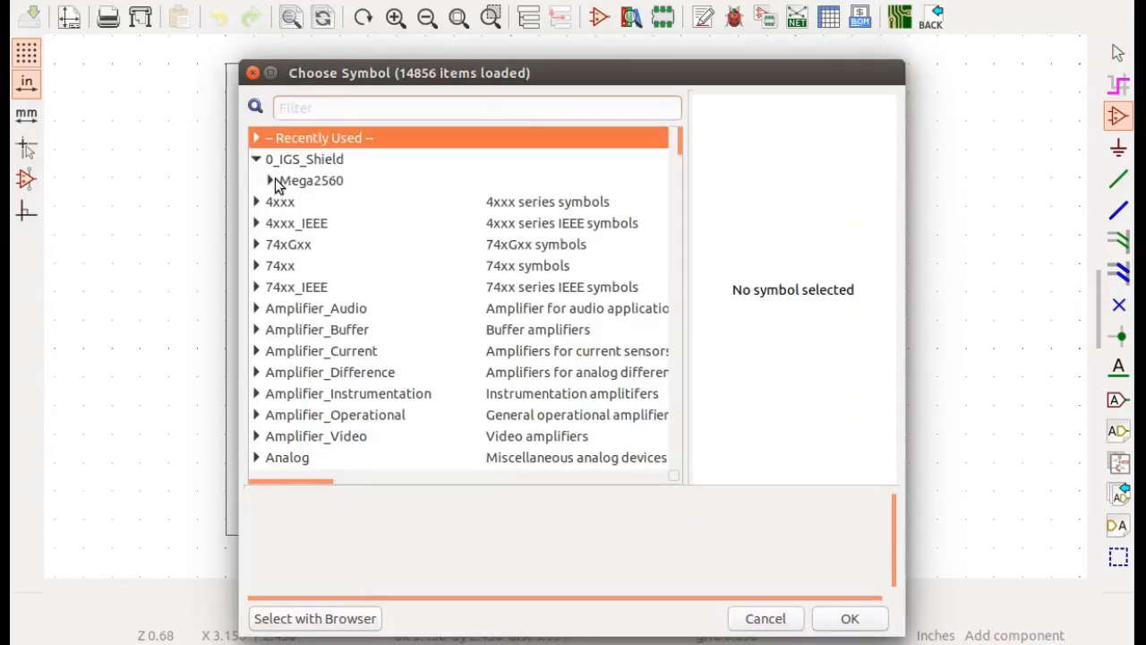
{"action": "left_click", "coordinate": [271, 181]}
{"action": "left_click", "coordinate": [306, 202]}
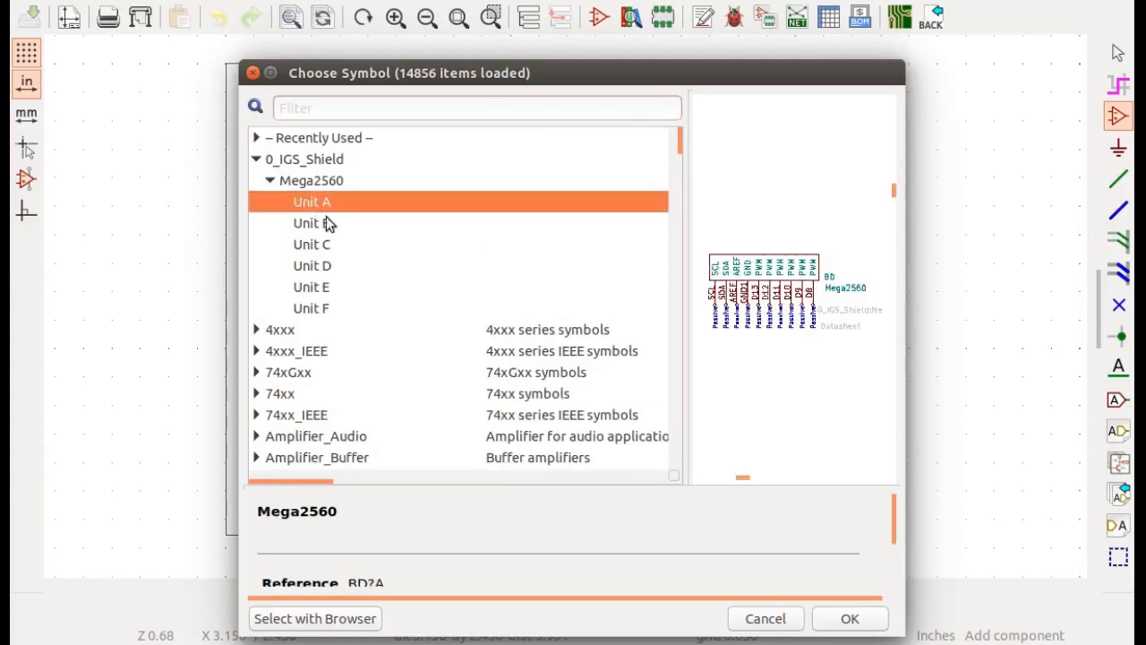
{"action": "left_click", "coordinate": [850, 619]}
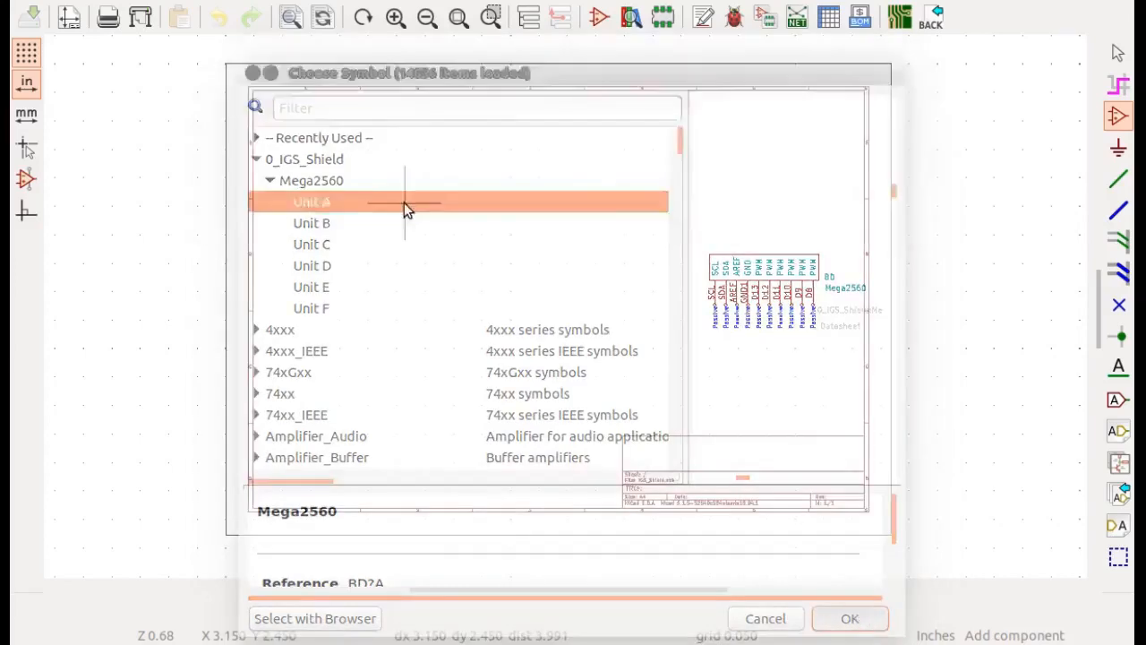
{"action": "left_click", "coordinate": [425, 223]}
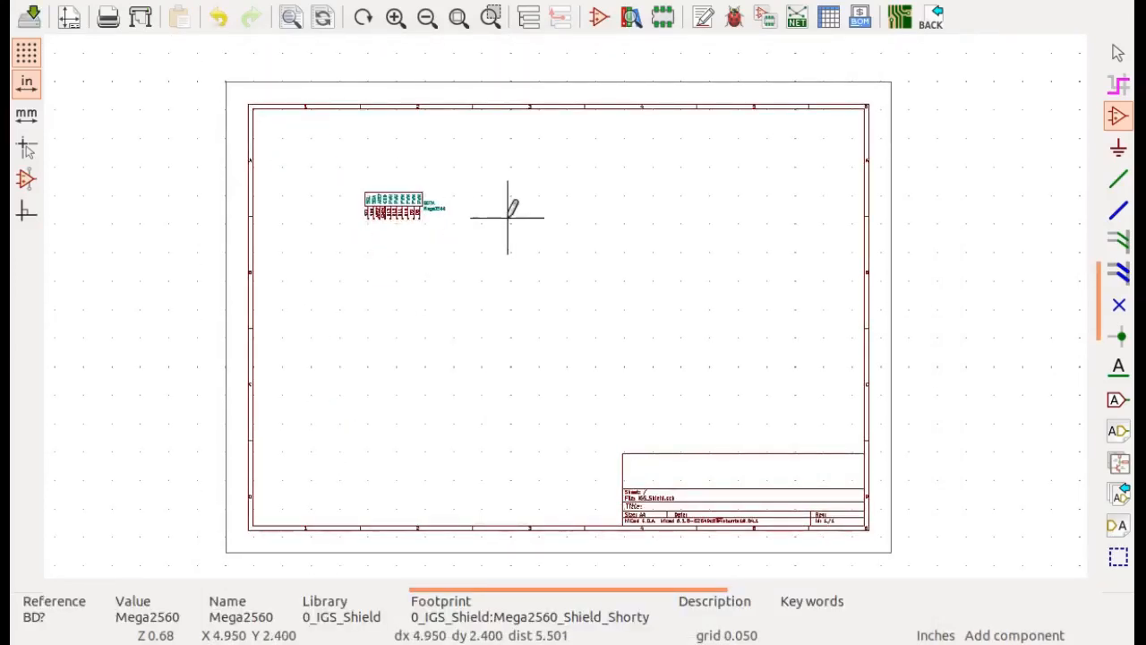
- Place Unit B of the 0_IGS_Shield Mega2560 symbol to the right of Unit A on the schematic sheet
{"action": "left_click", "coordinate": [508, 216]}
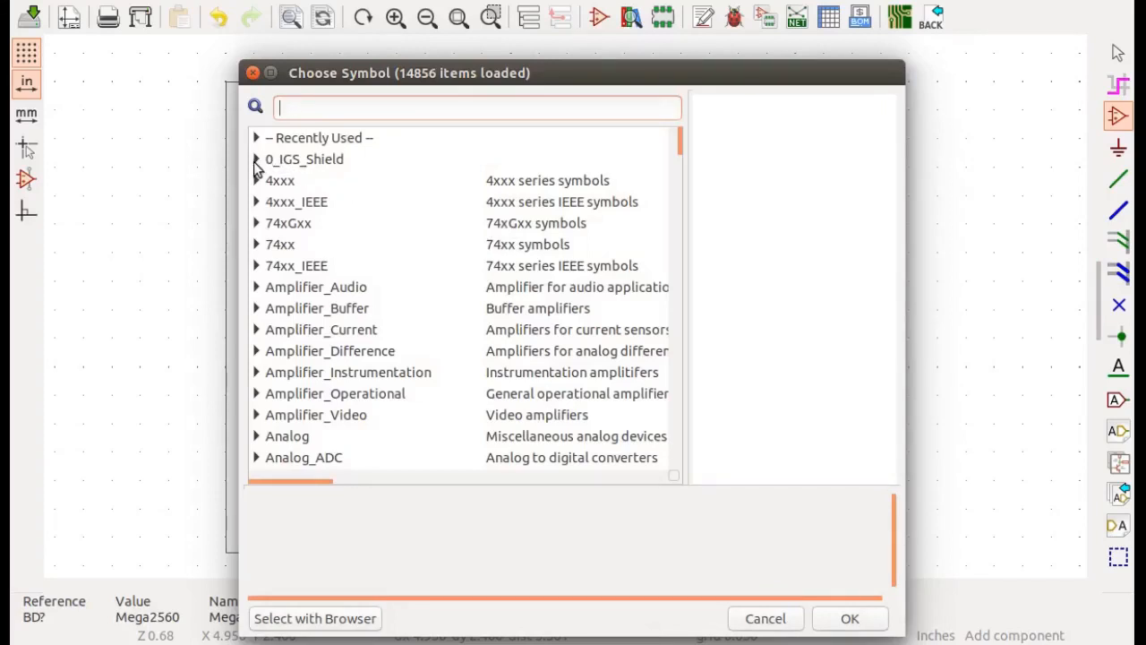
{"action": "left_click", "coordinate": [256, 160]}
{"action": "left_click", "coordinate": [270, 181]}
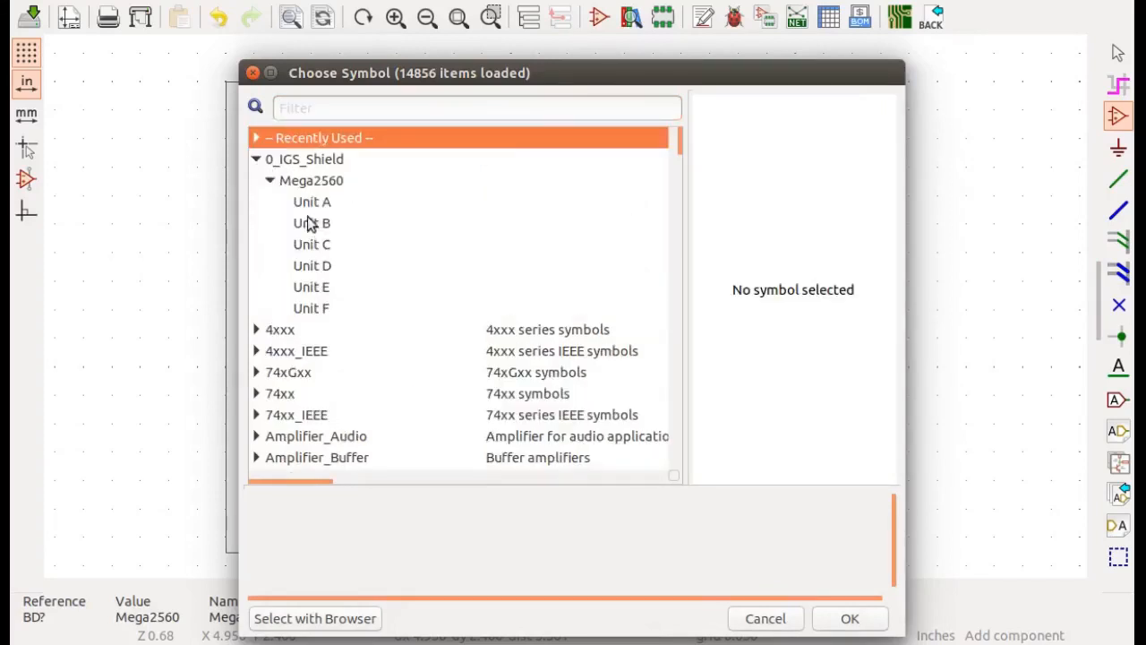
{"action": "left_click", "coordinate": [322, 226]}
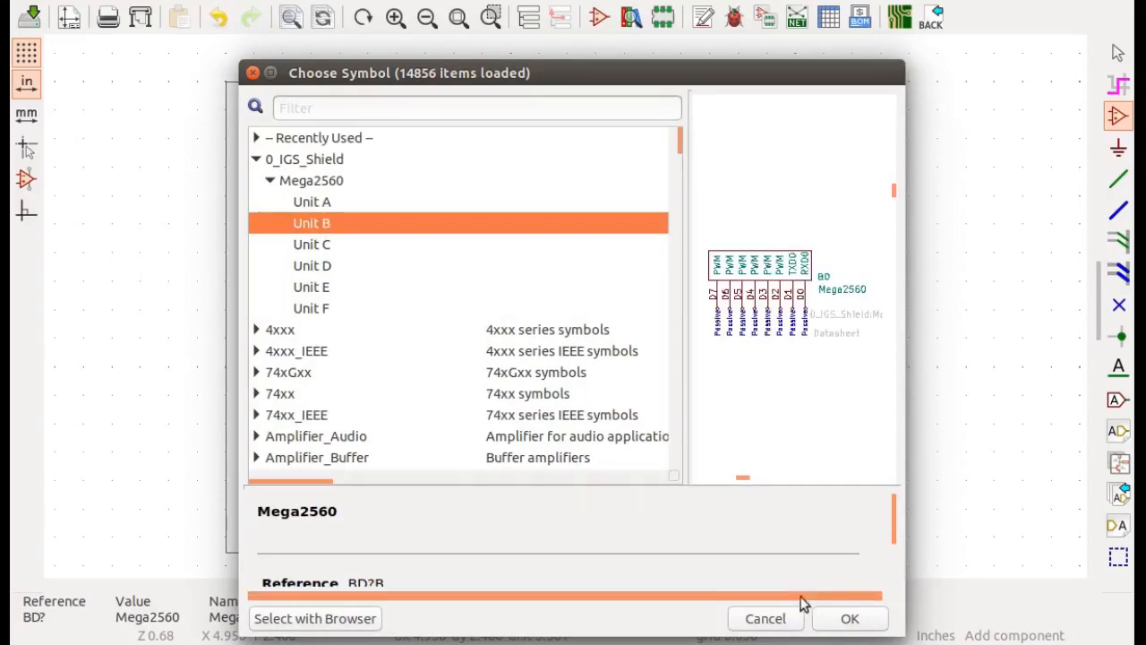
{"action": "left_click", "coordinate": [847, 618]}
{"action": "left_click", "coordinate": [510, 215]}
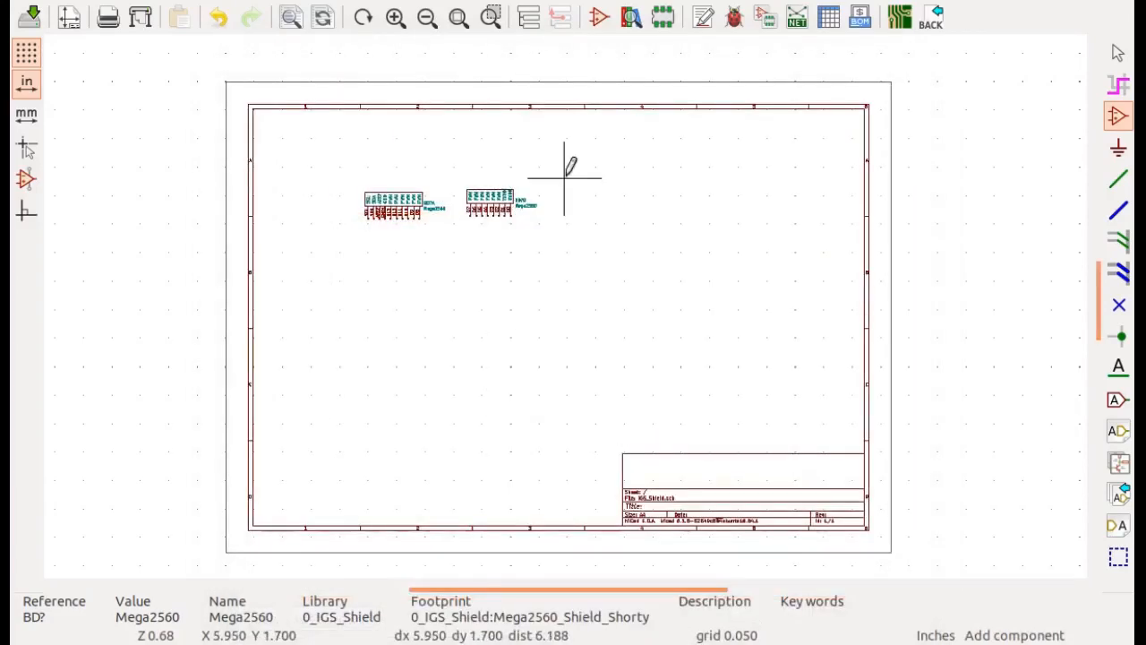
- Place Unit C of the Mega2560 symbol to the right of Unit B in the upper row
{"action": "left_click", "coordinate": [450, 269]}
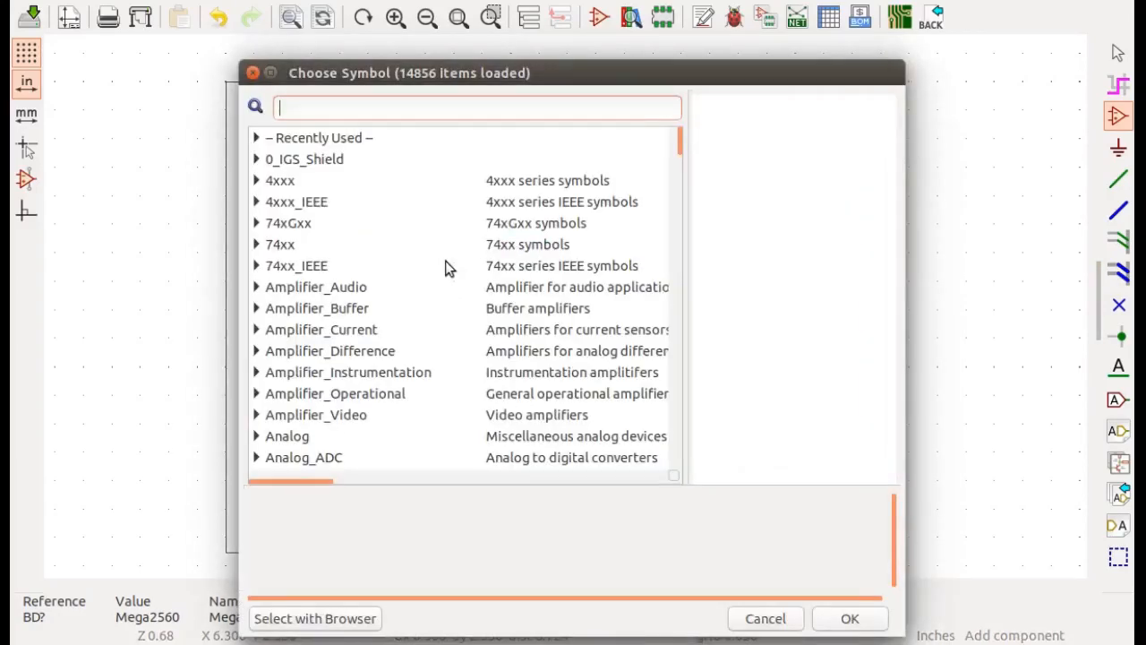
{"action": "left_click", "coordinate": [257, 160]}
{"action": "left_click", "coordinate": [270, 180]}
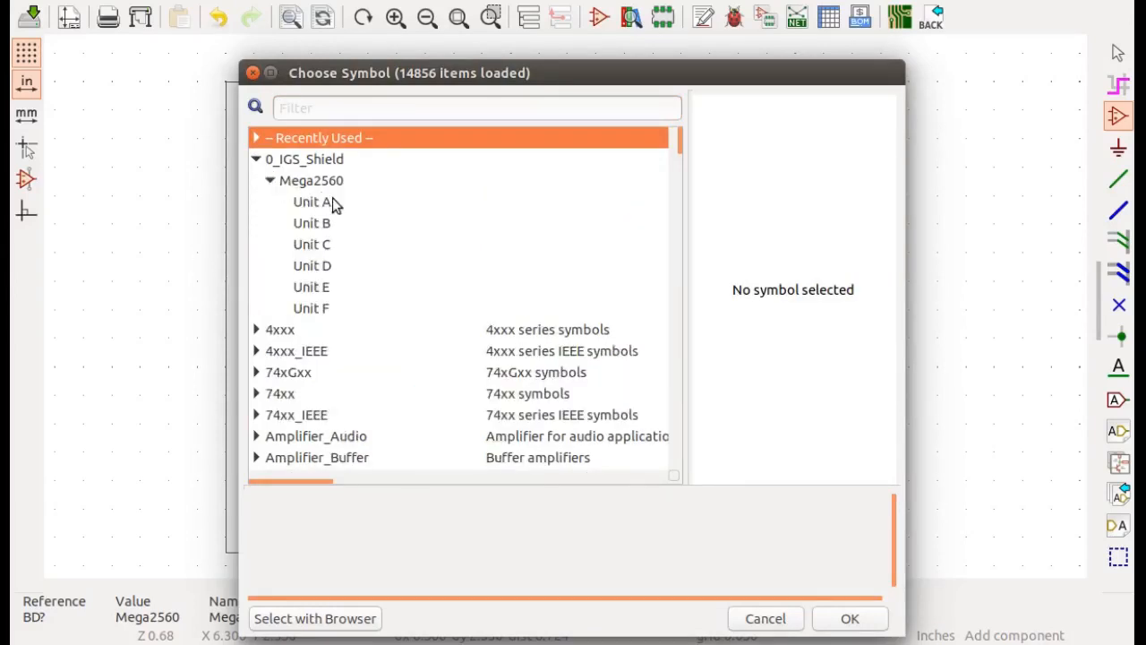
{"action": "left_click", "coordinate": [326, 251]}
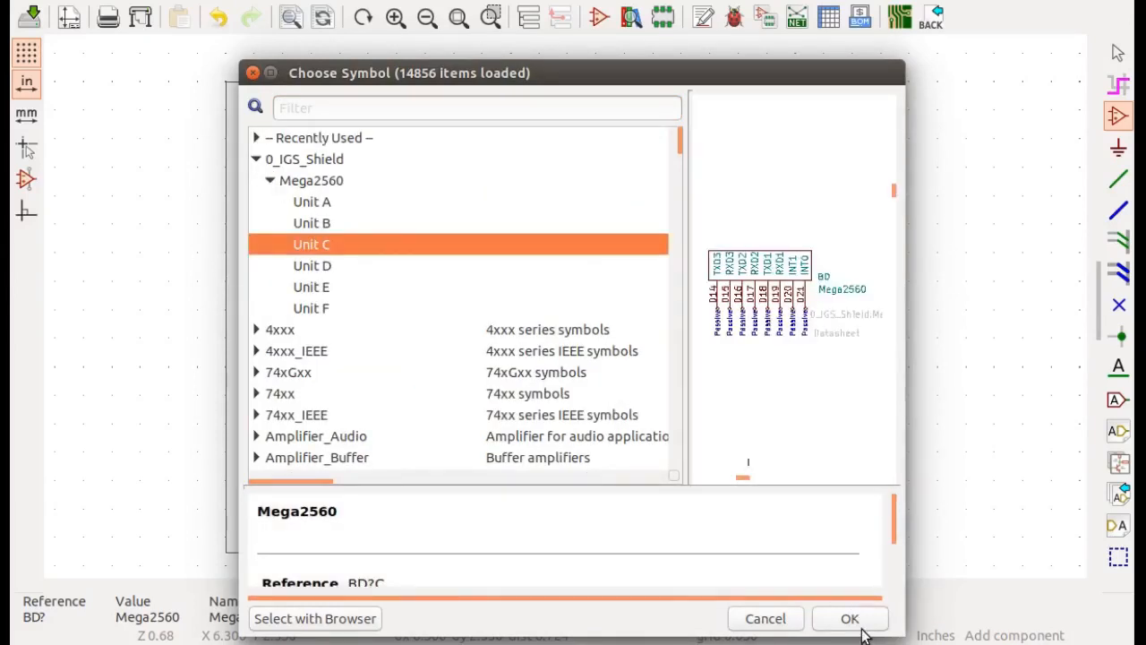
{"action": "left_click", "coordinate": [850, 617]}
{"action": "left_click", "coordinate": [604, 220]}
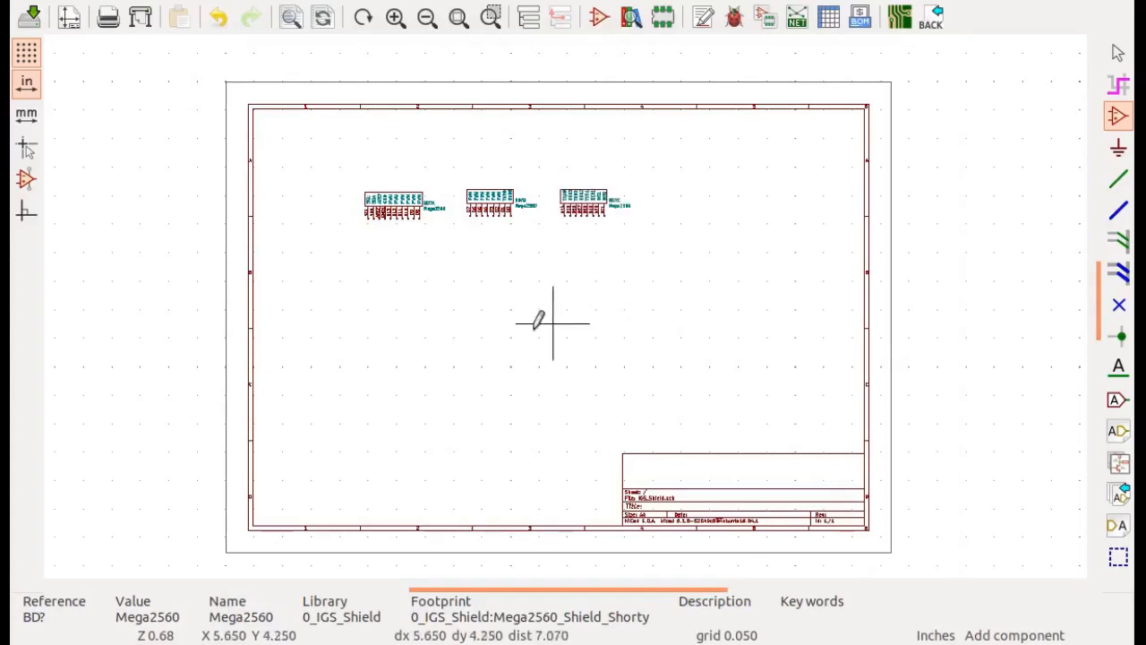
- Place Unit D of the Mega2560 symbol below Unit C, with a wide gap between the two
{"action": "left_click", "coordinate": [605, 358]}
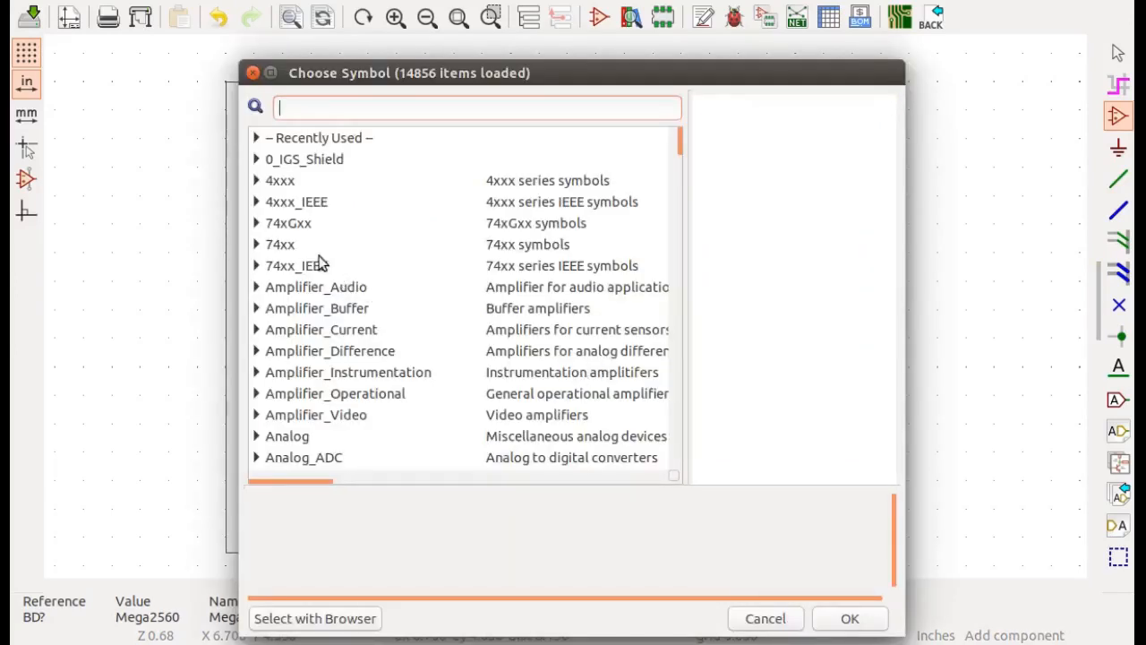
{"action": "left_click", "coordinate": [287, 164]}
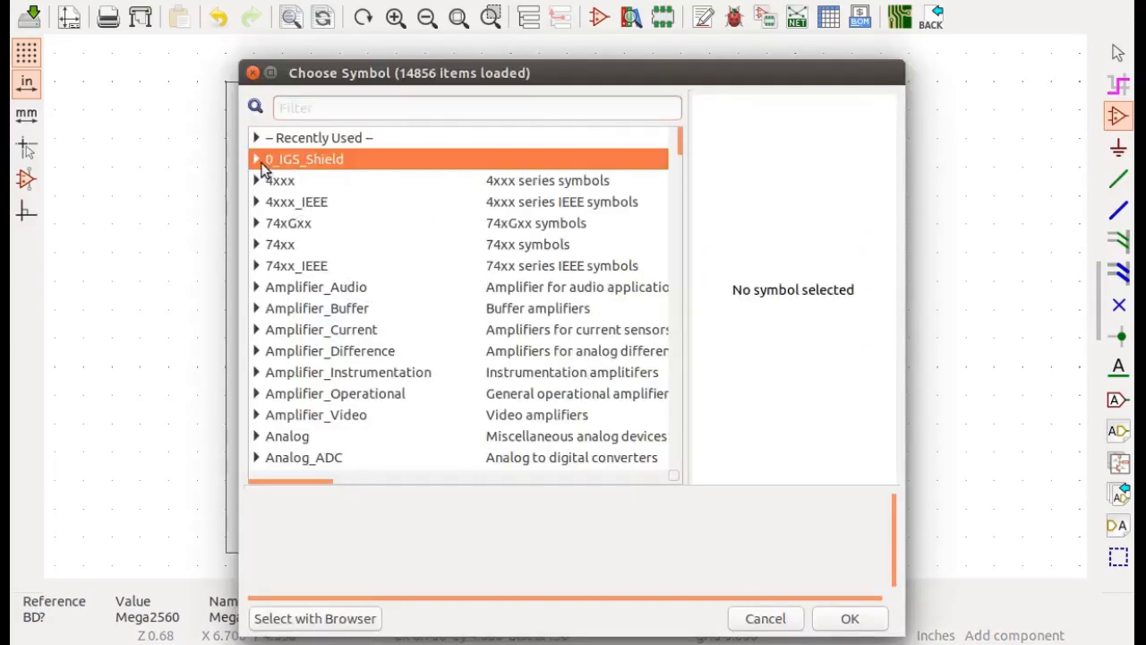
{"action": "left_click", "coordinate": [257, 160]}
{"action": "left_click", "coordinate": [302, 180]}
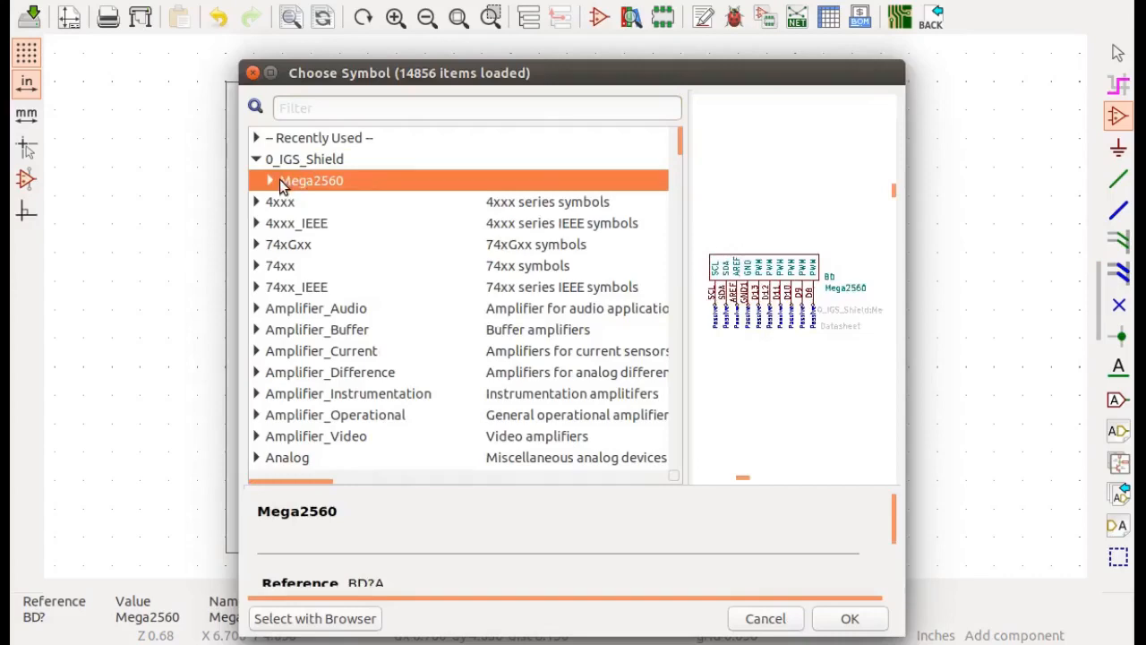
{"action": "left_click", "coordinate": [270, 181]}
{"action": "left_click", "coordinate": [325, 269]}
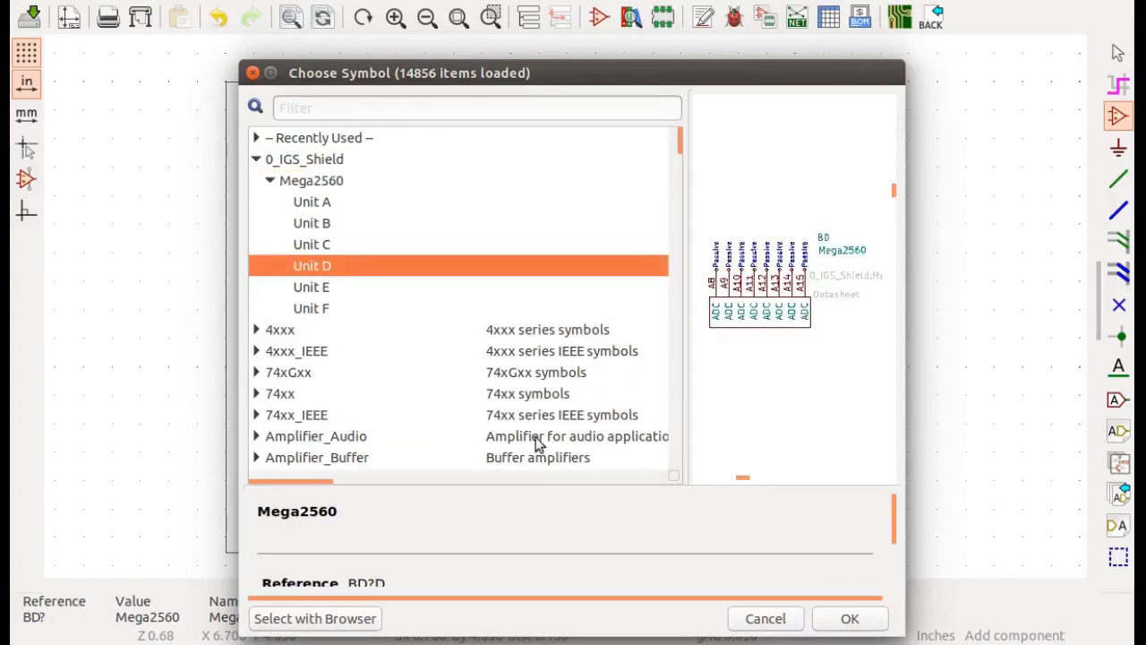
{"action": "left_click", "coordinate": [848, 619]}
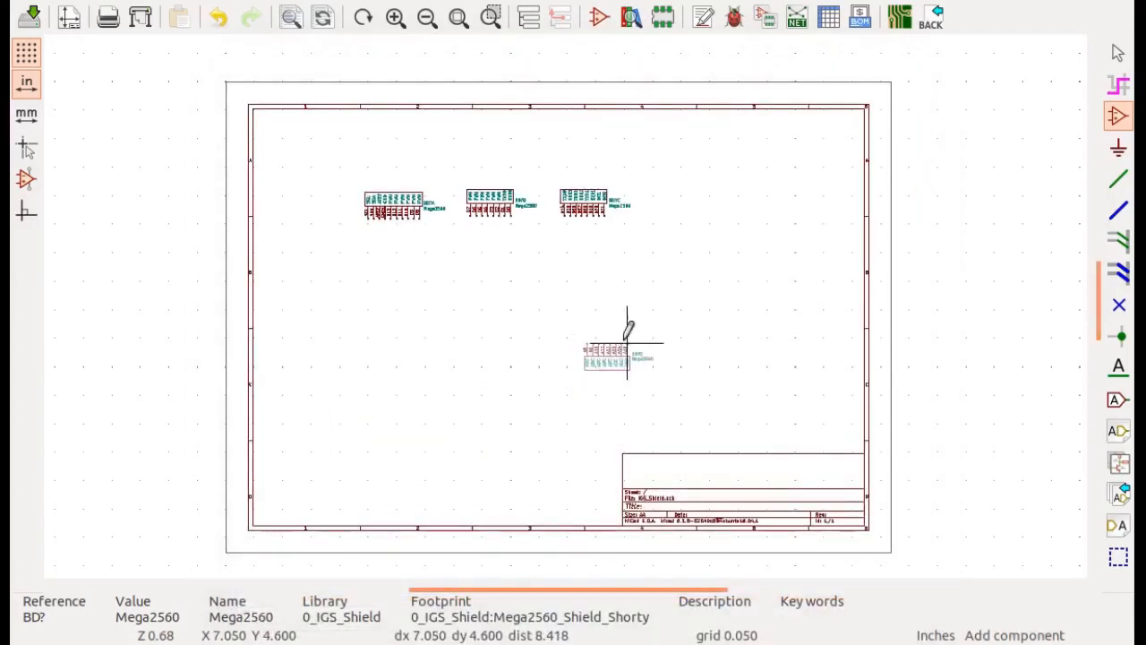
{"action": "left_click", "coordinate": [614, 330]}
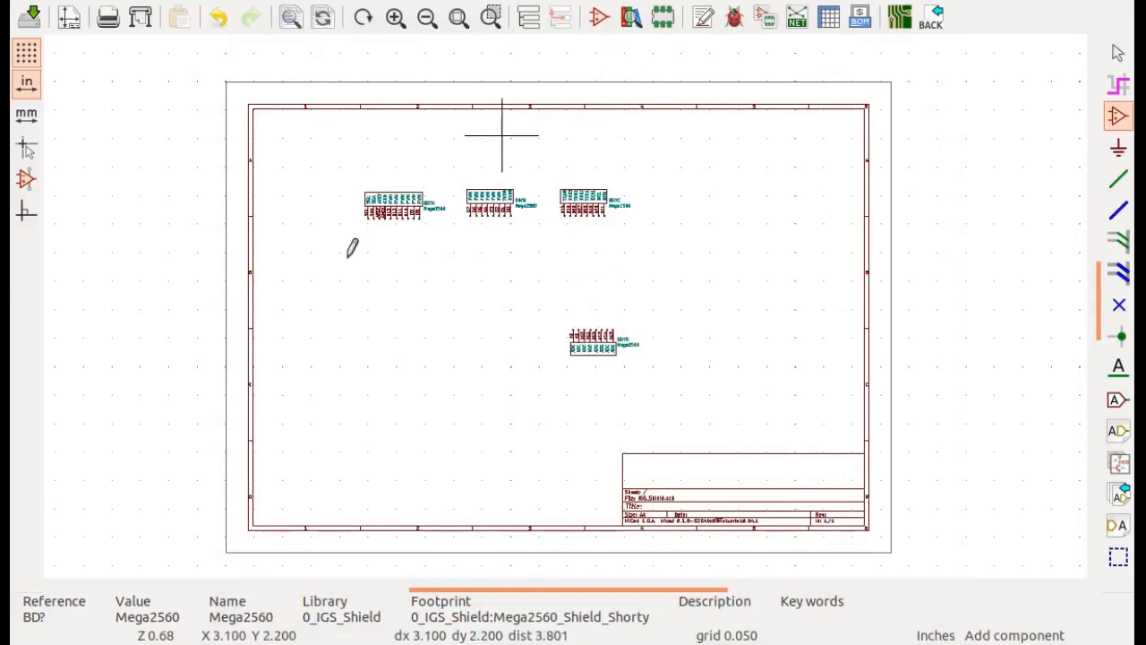
- Place Unit E of the Mega2560 symbol to the left of Unit D, below Unit B
{"action": "left_click", "coordinate": [482, 342]}
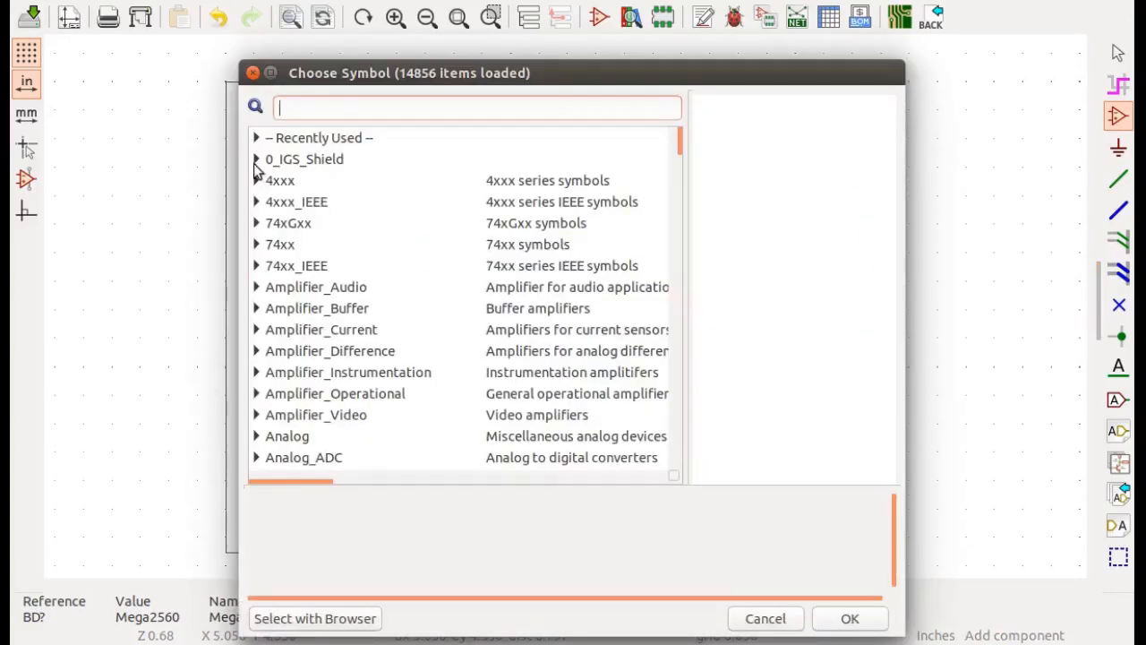
{"action": "left_click", "coordinate": [257, 163]}
{"action": "left_click", "coordinate": [272, 181]}
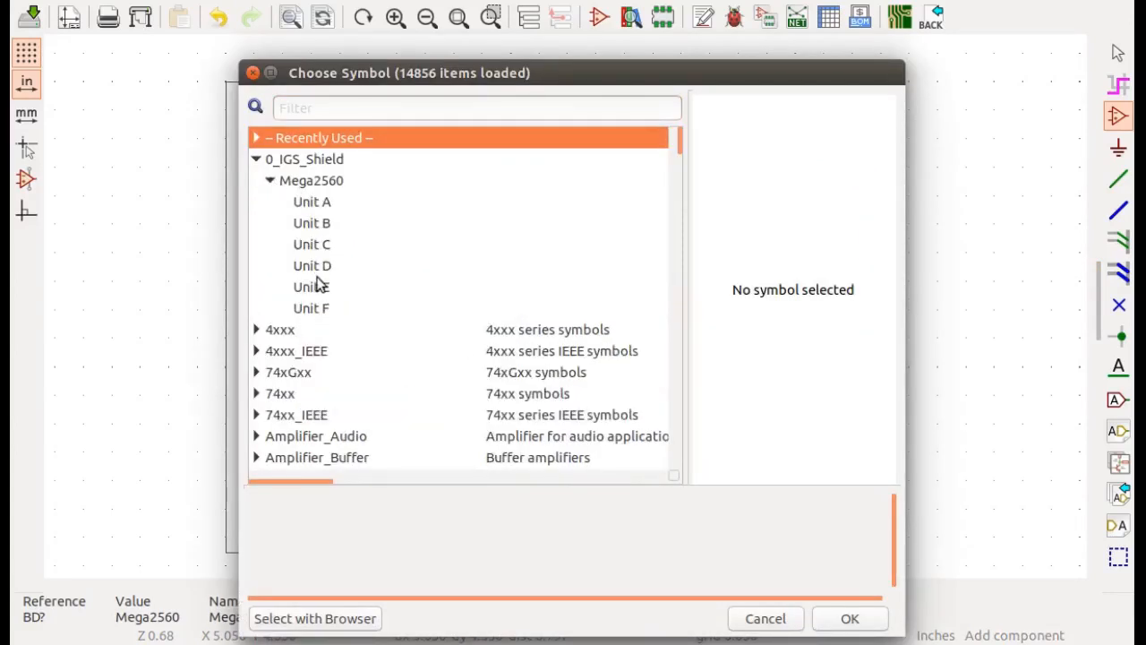
{"action": "left_click", "coordinate": [313, 286]}
{"action": "left_click", "coordinate": [846, 618]}
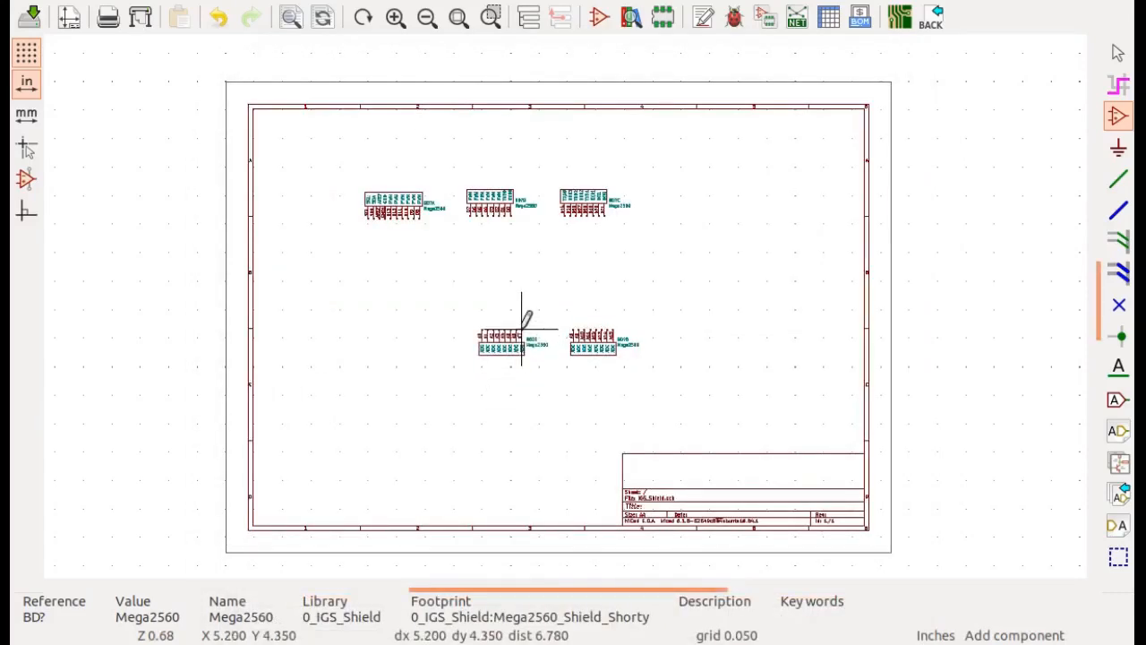
{"action": "left_click", "coordinate": [523, 329]}
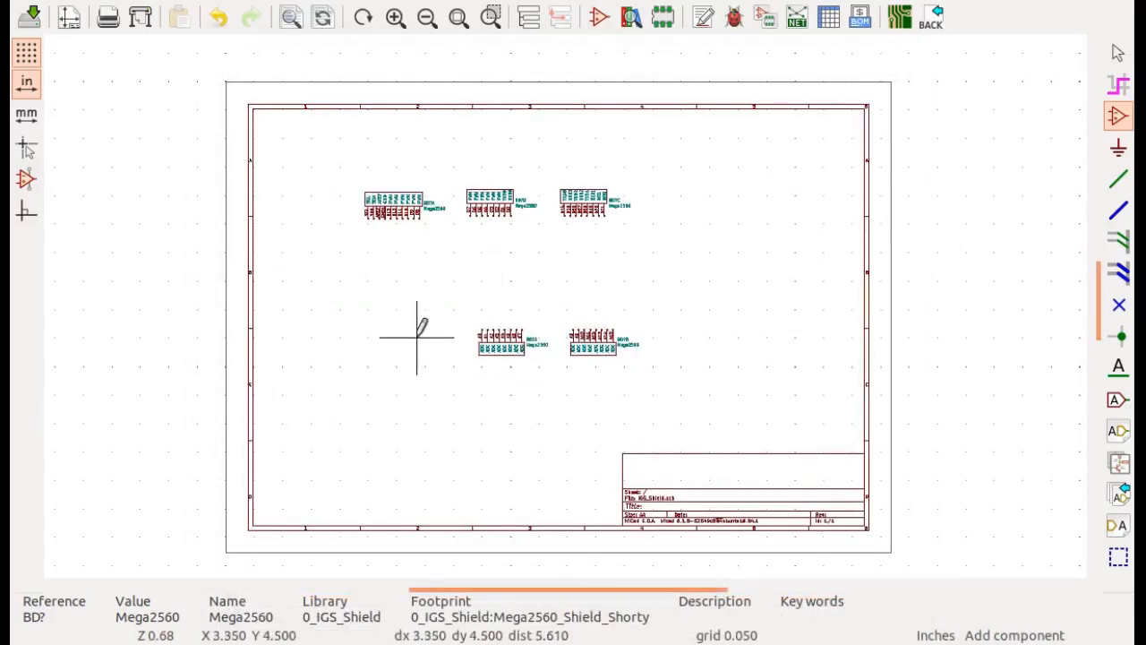
- Place Unit F of the Mega2560 symbol to the left of Unit E, below Unit A
{"action": "left_click", "coordinate": [287, 216]}
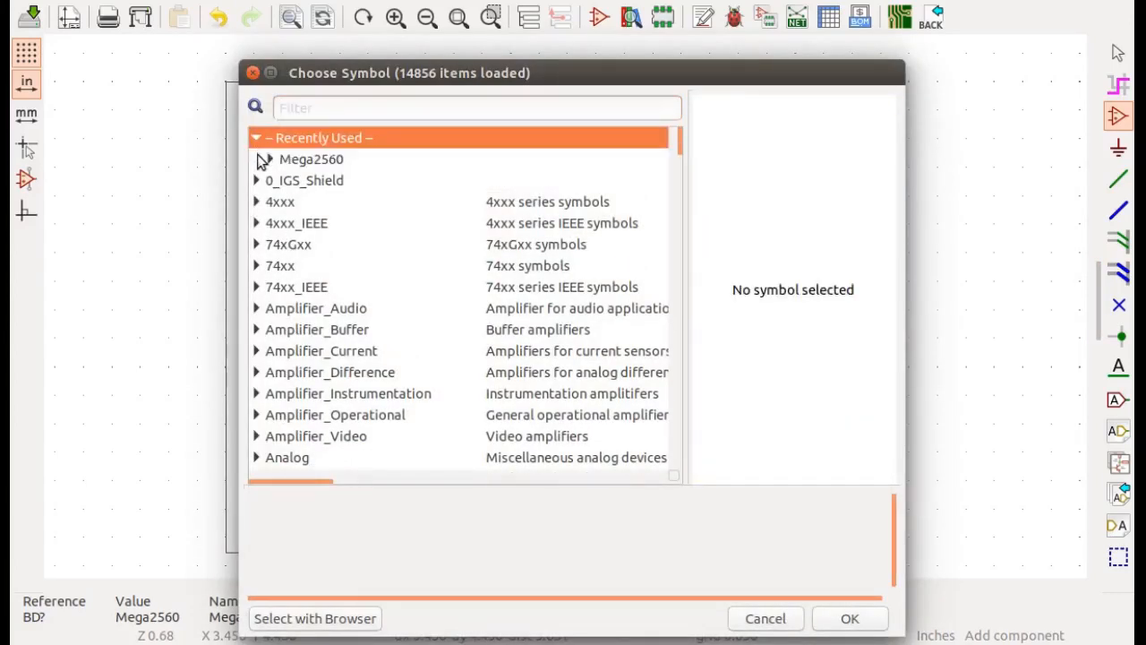
{"action": "left_click", "coordinate": [269, 160]}
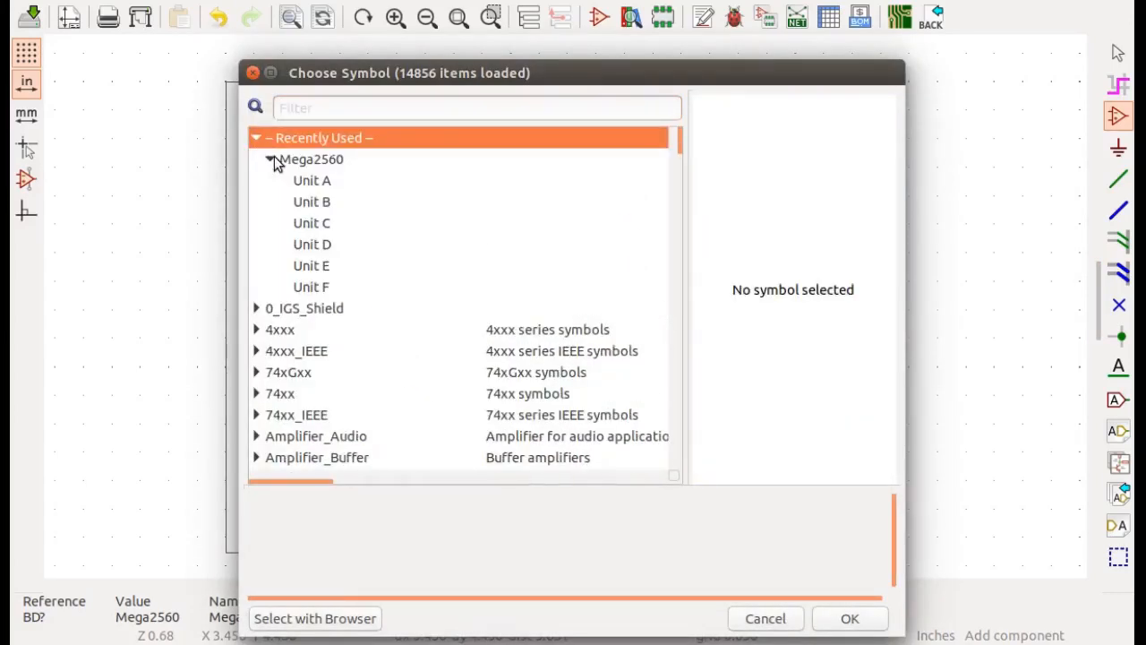
{"action": "left_click", "coordinate": [322, 289]}
{"action": "left_click", "coordinate": [847, 617]}
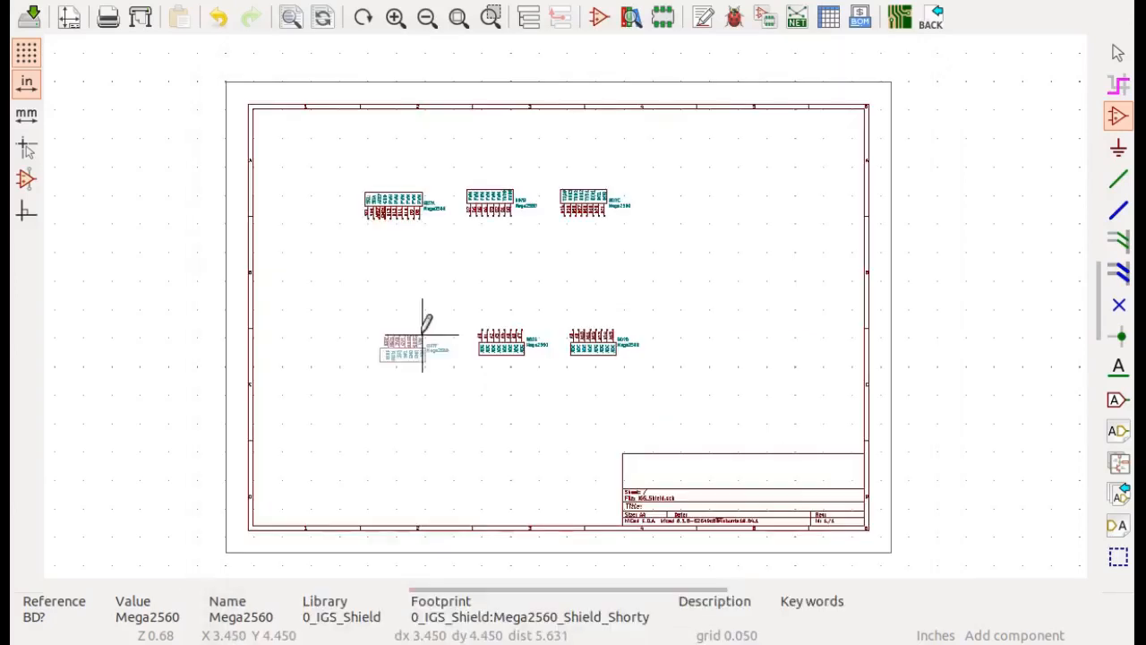
{"action": "left_click", "coordinate": [427, 338]}
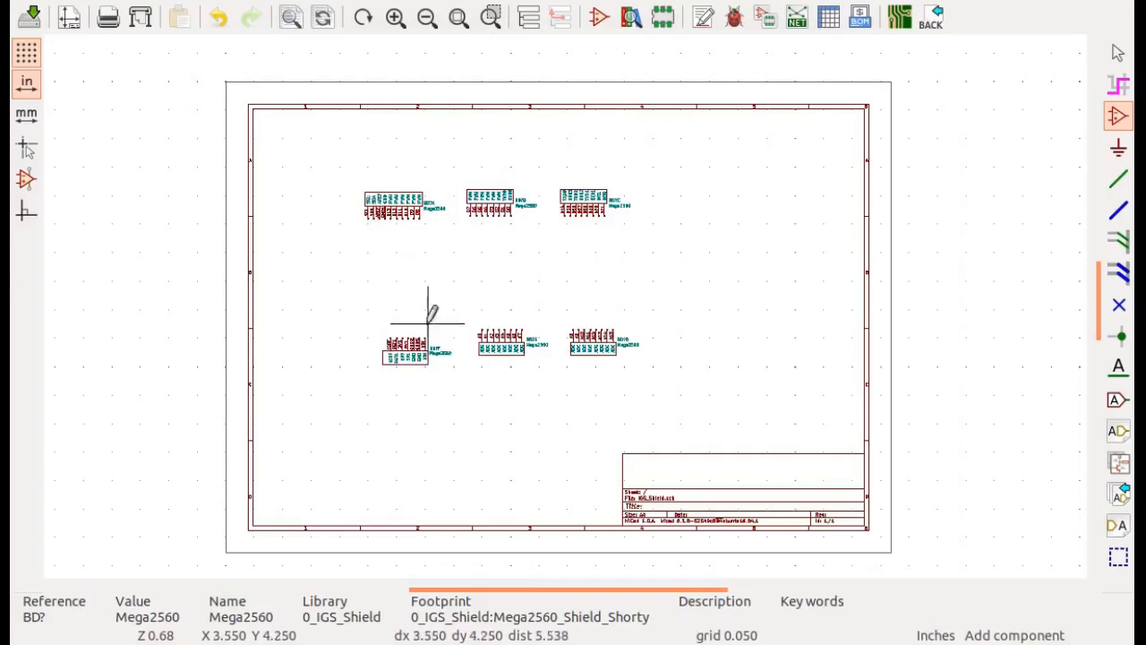
- Rotate Unit A through a full turn in four 90-degree increments
{"action": "scroll", "coordinate": [461, 281], "scroll_direction": "up", "scroll_amount": 2}
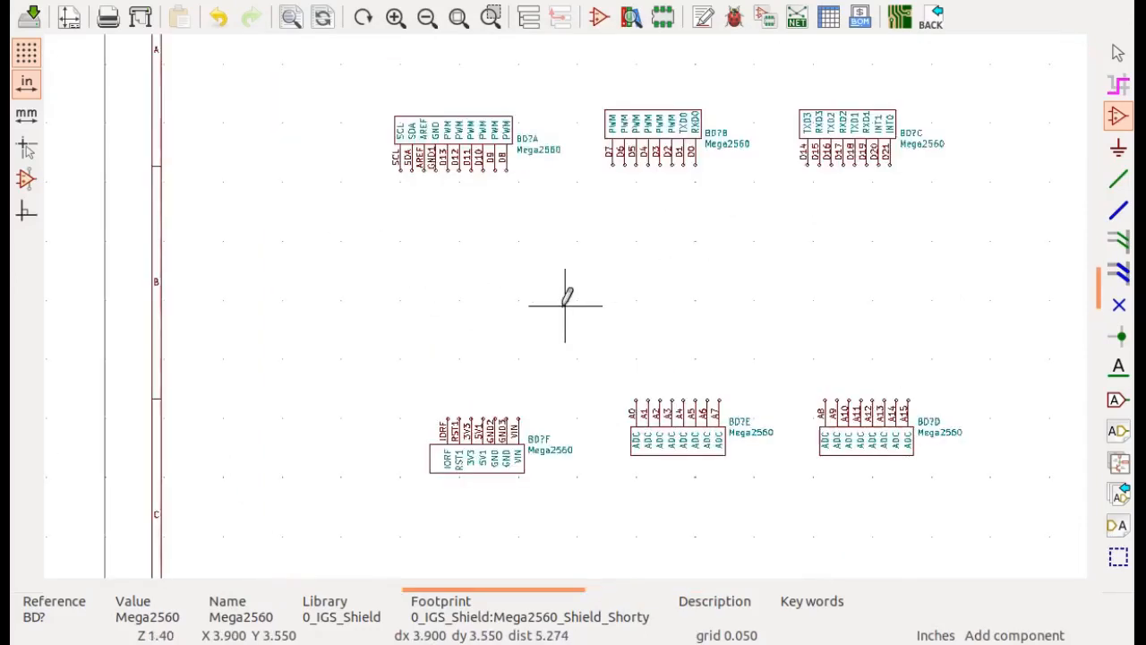
{"action": "scroll", "coordinate": [495, 122], "scroll_direction": "up", "scroll_amount": 1}
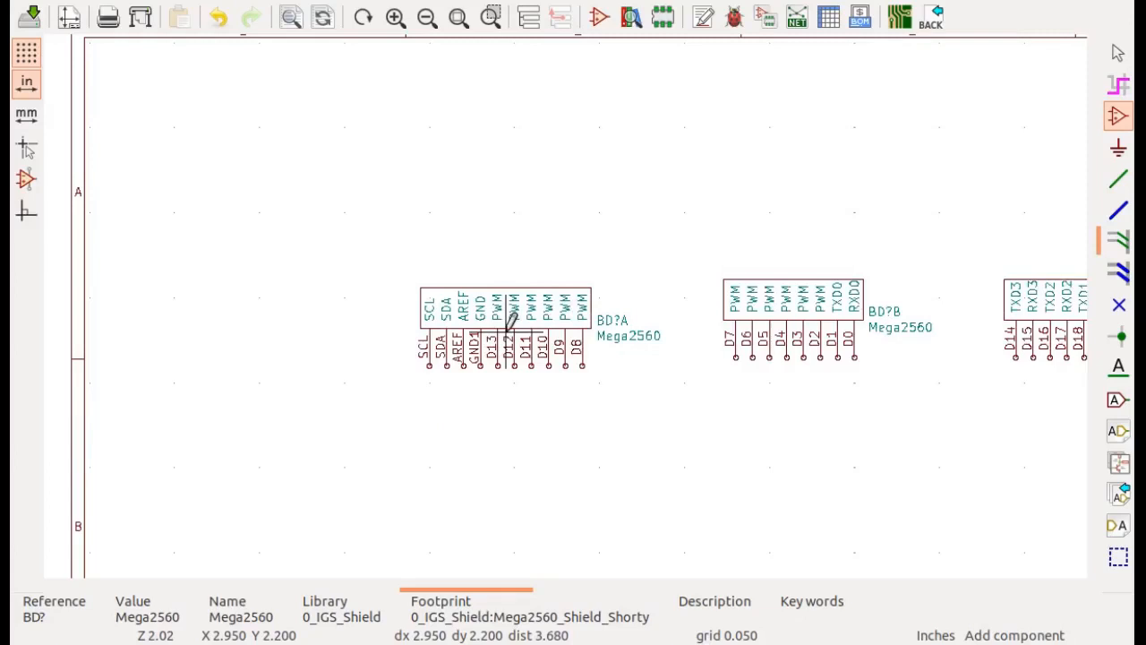
{"action": "key", "text": "r"}
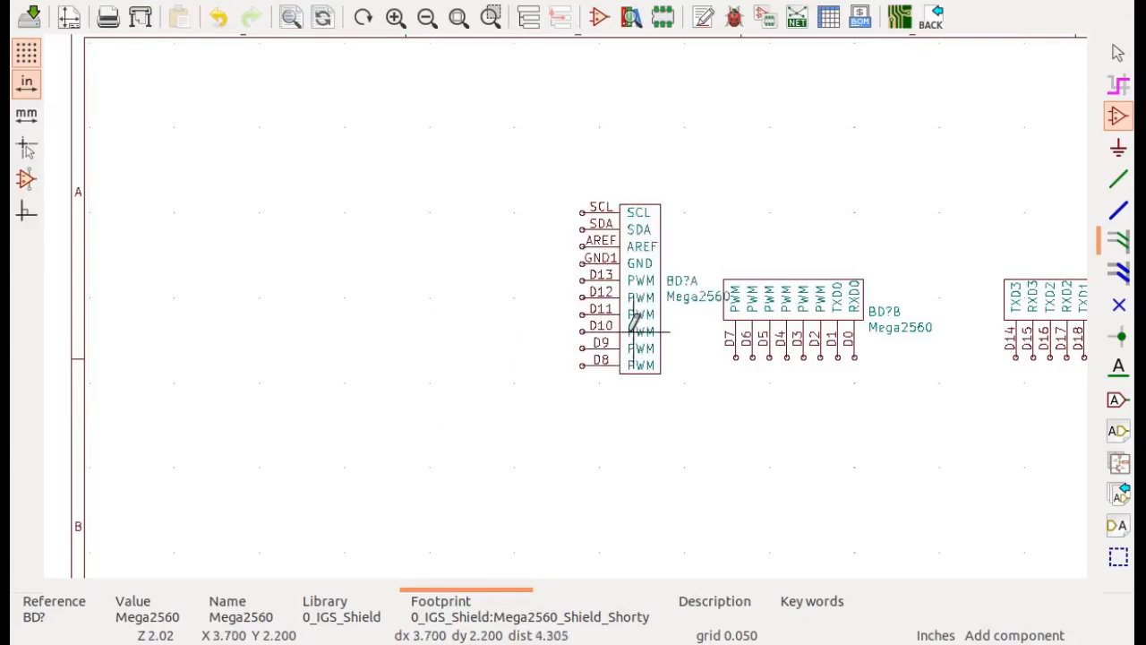
{"action": "key", "text": "r"}
{"action": "key", "text": "r"}
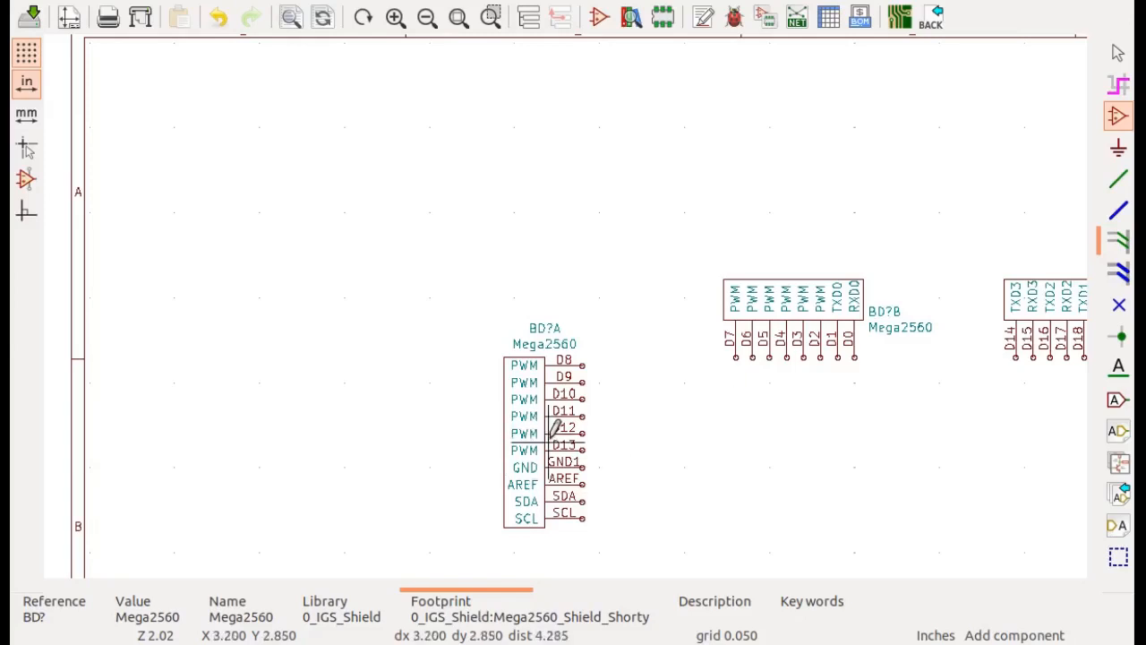
{"action": "key", "text": "r"}
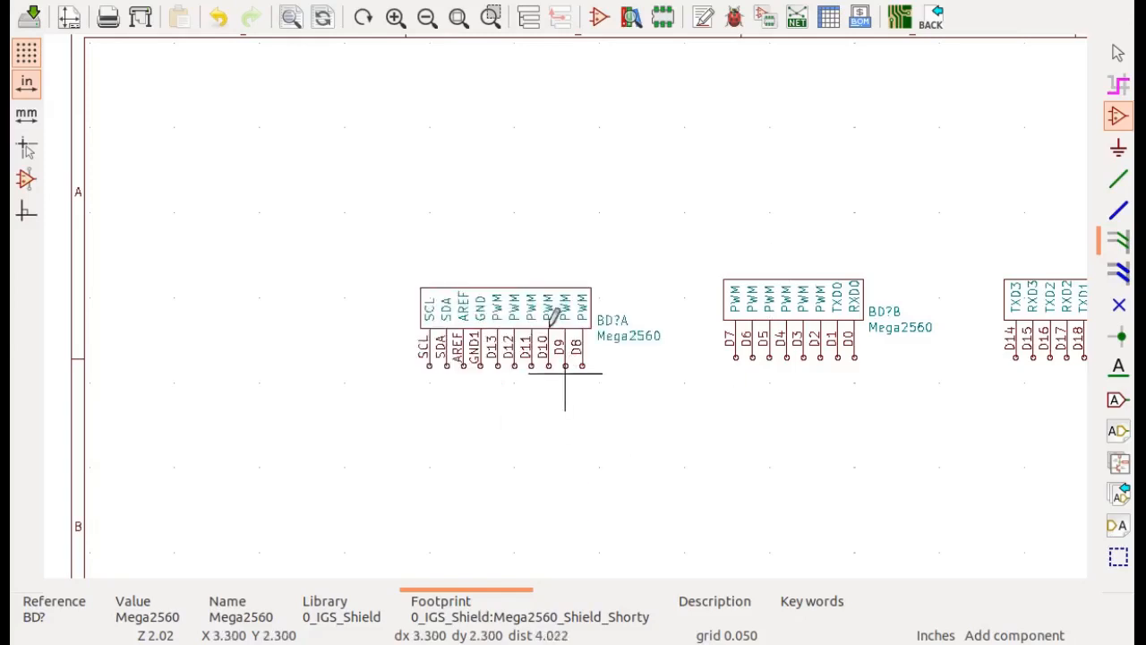
- Move Unit F up slightly so that it lines up with Units E and D in the lower row
{"action": "scroll", "coordinate": [719, 443], "scroll_direction": "down", "scroll_amount": 2}
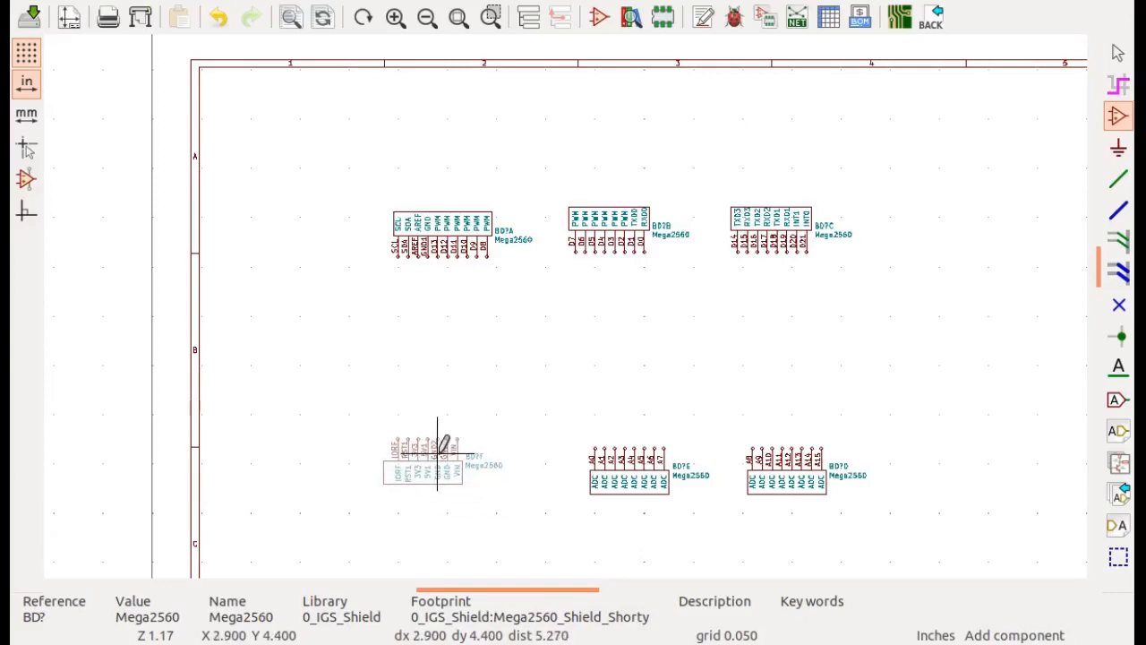
{"action": "left_click", "coordinate": [472, 457]}
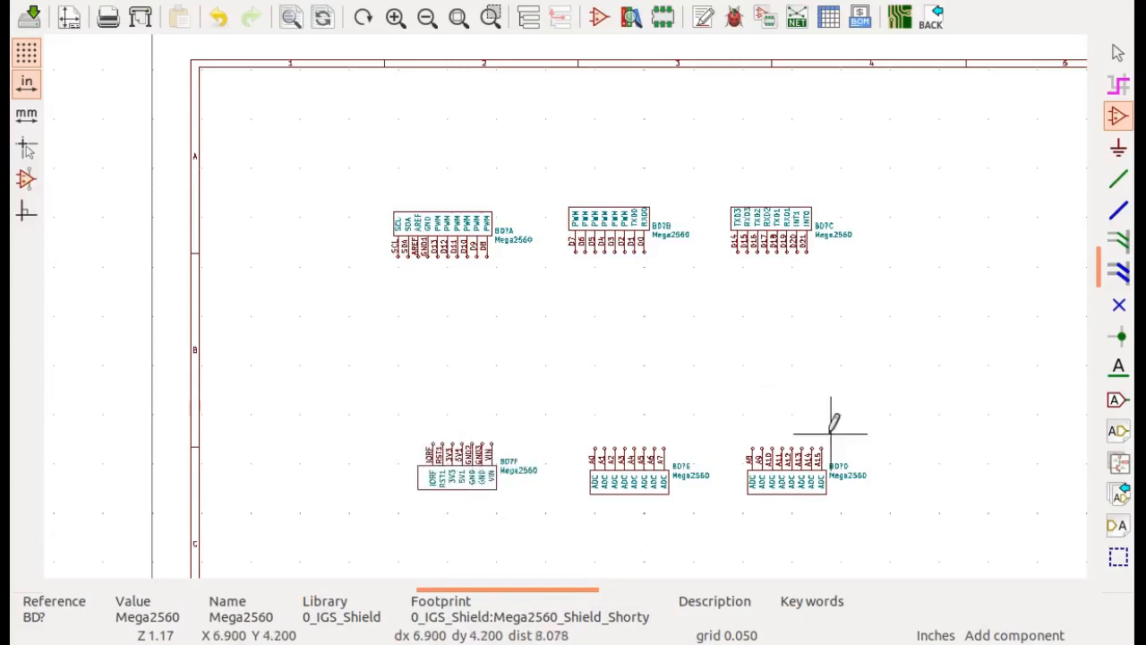